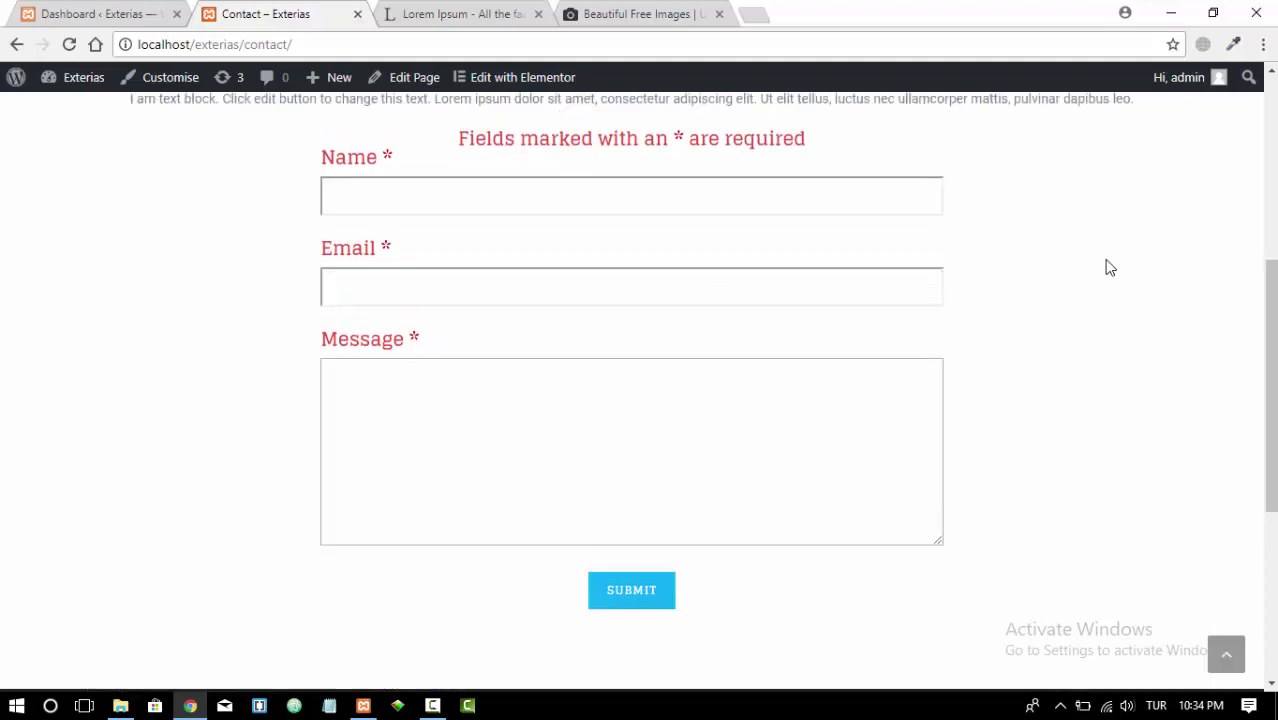
Open the site's home page and review its sections from the hero banner down to the counters and testimonials
scroll(902, 258, up, 1)
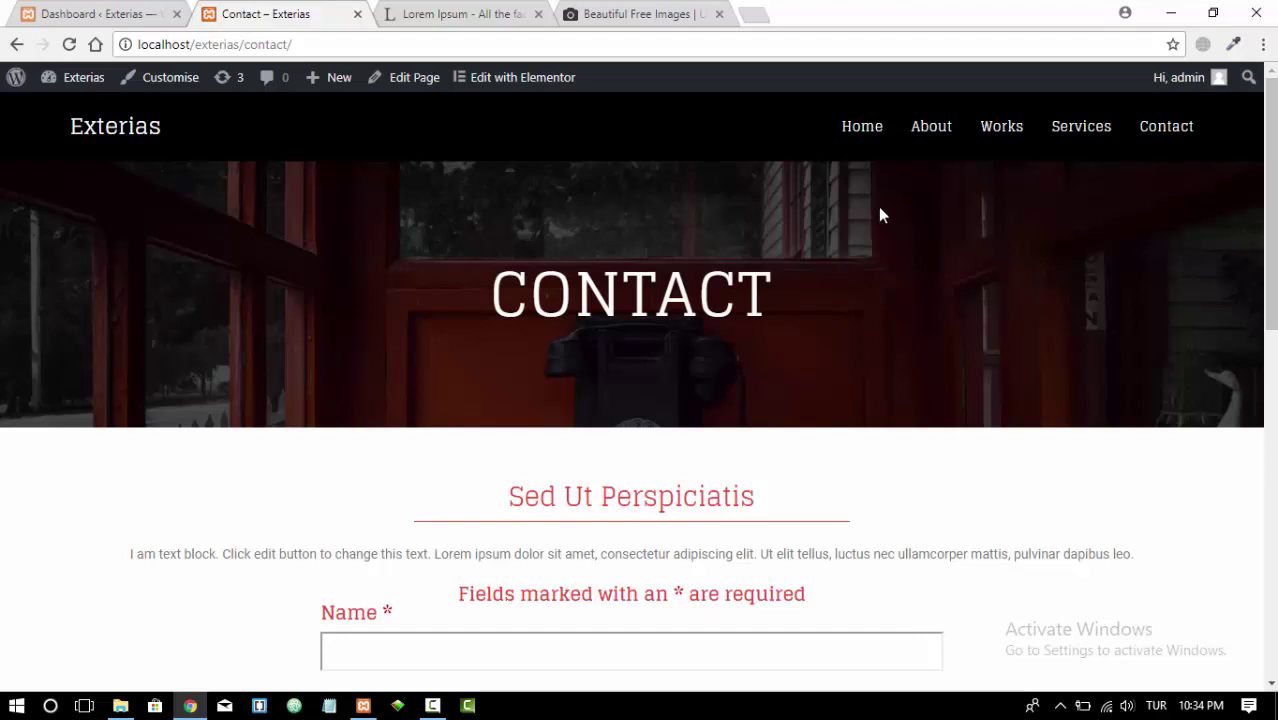
click(864, 138)
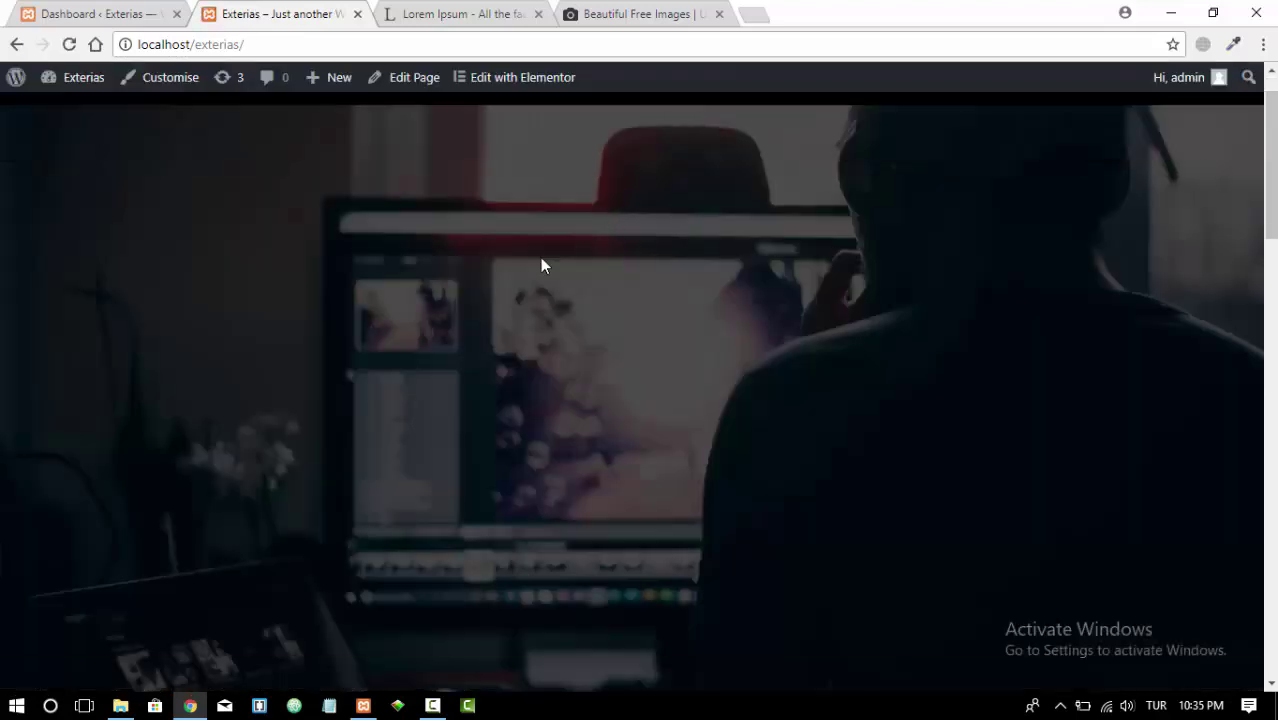
scroll(540, 262, down, 4)
scroll(540, 265, down, 10)
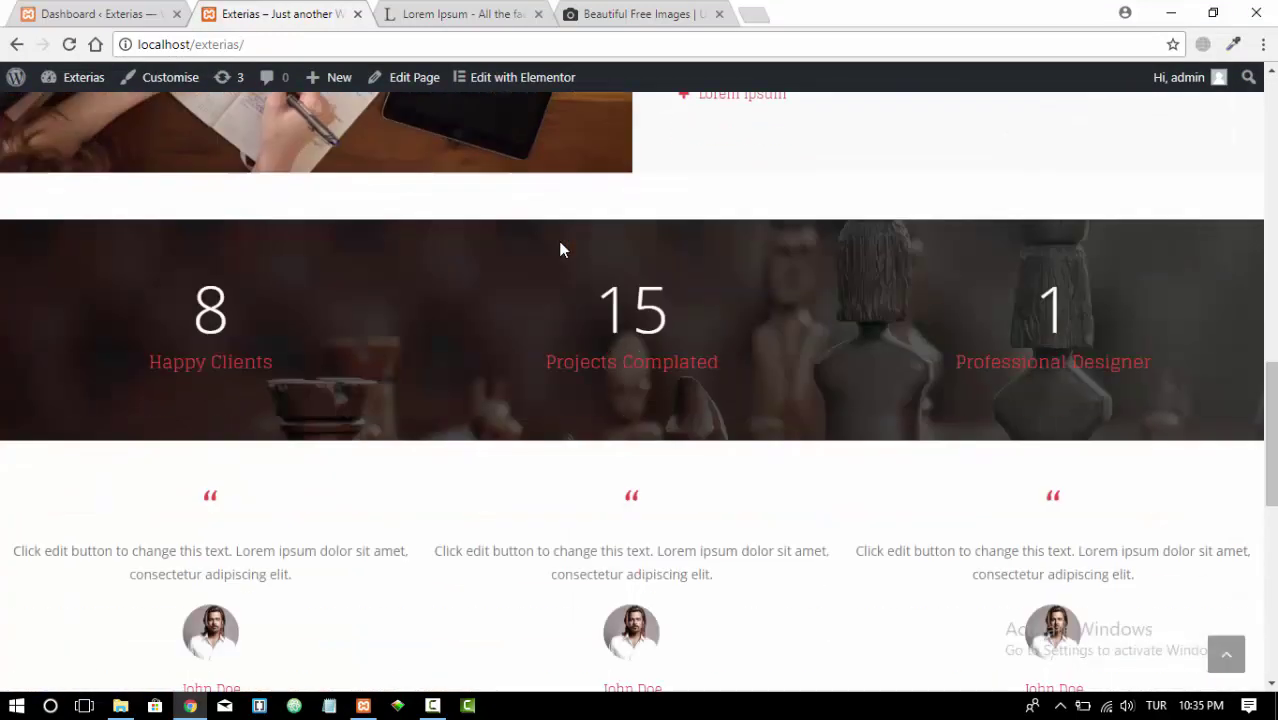
scroll(558, 249, up, 8)
scroll(558, 249, down, 11)
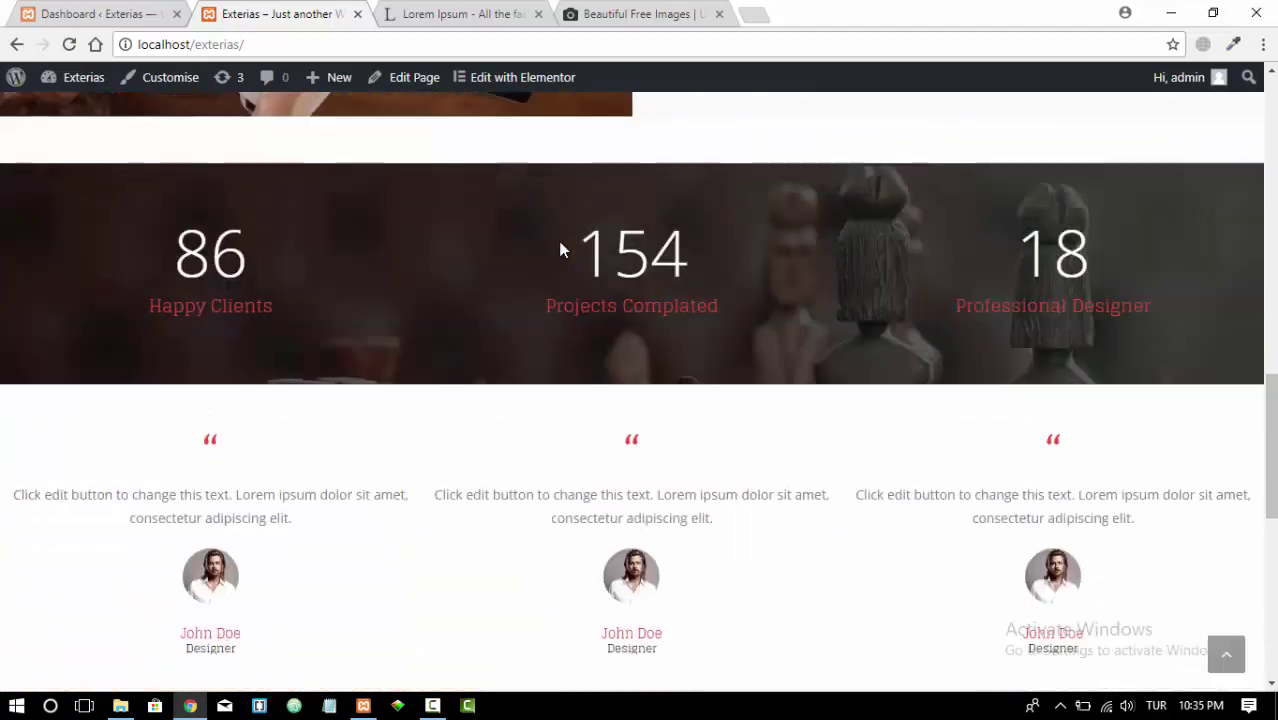
scroll(558, 249, down, 3)
scroll(558, 249, up, 7)
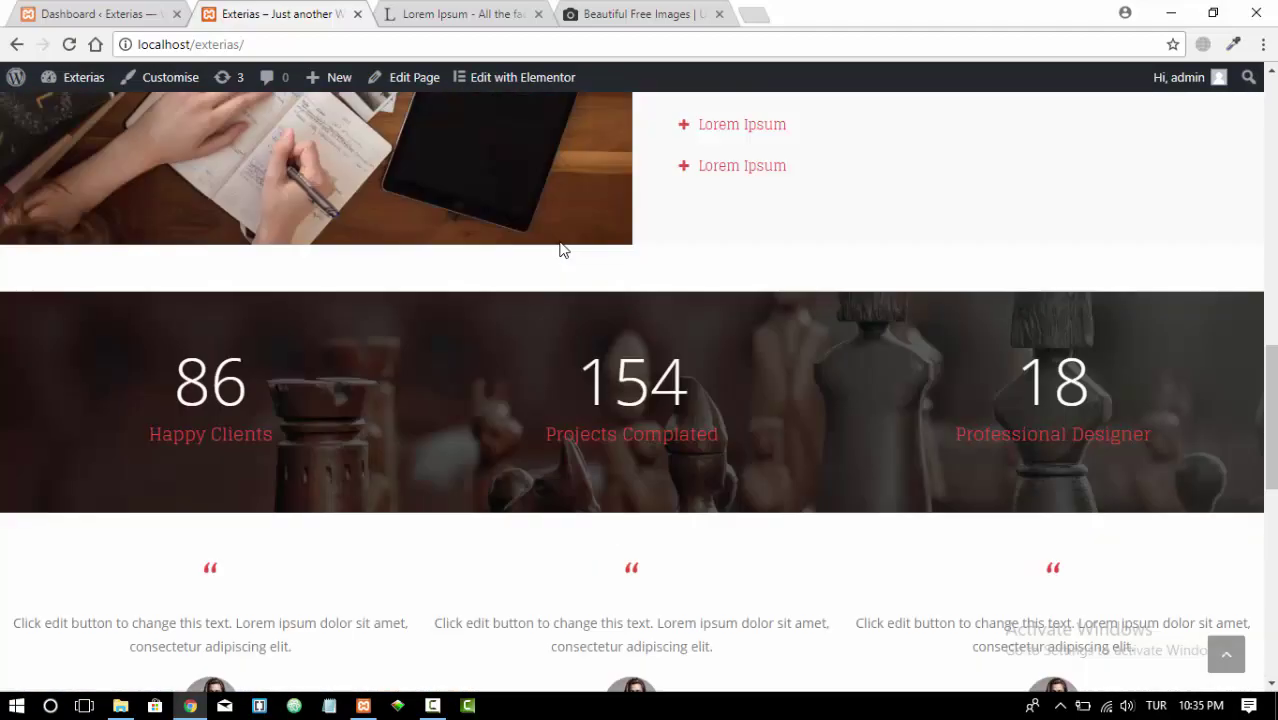
scroll(600, 248, up, 15)
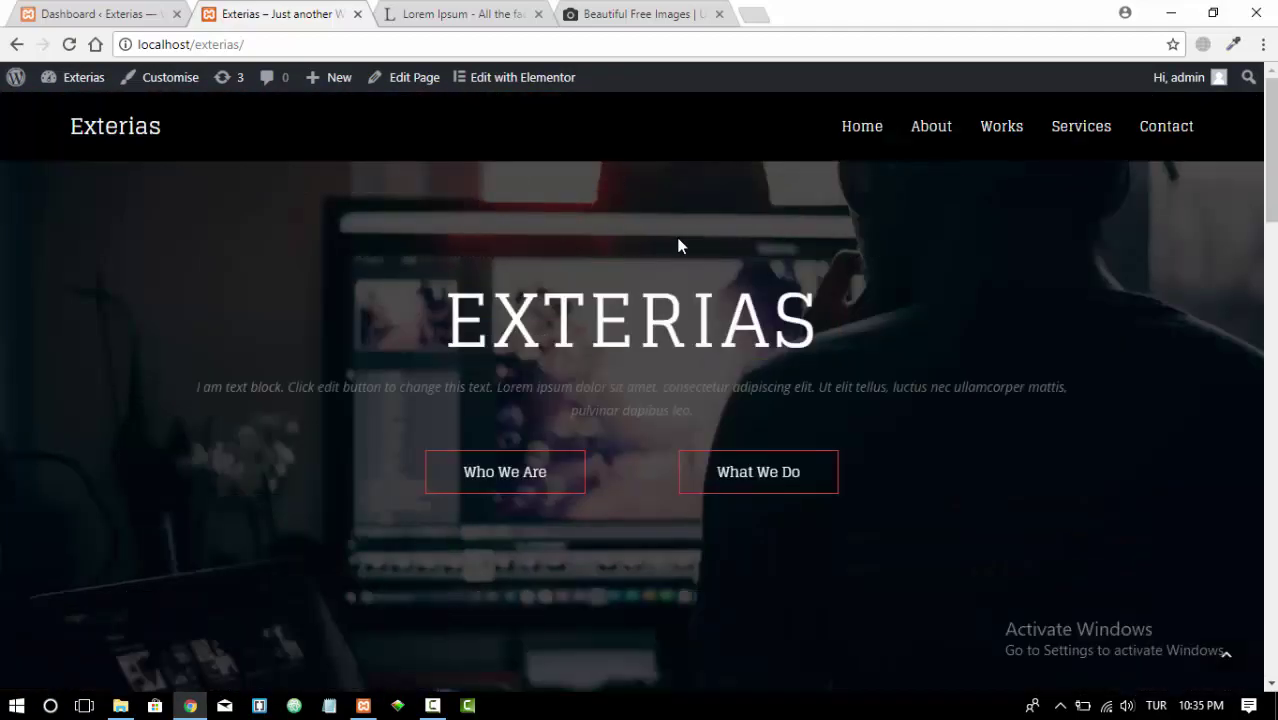
Browse the site's About, Works and Contact pages to review their layouts
click(935, 147)
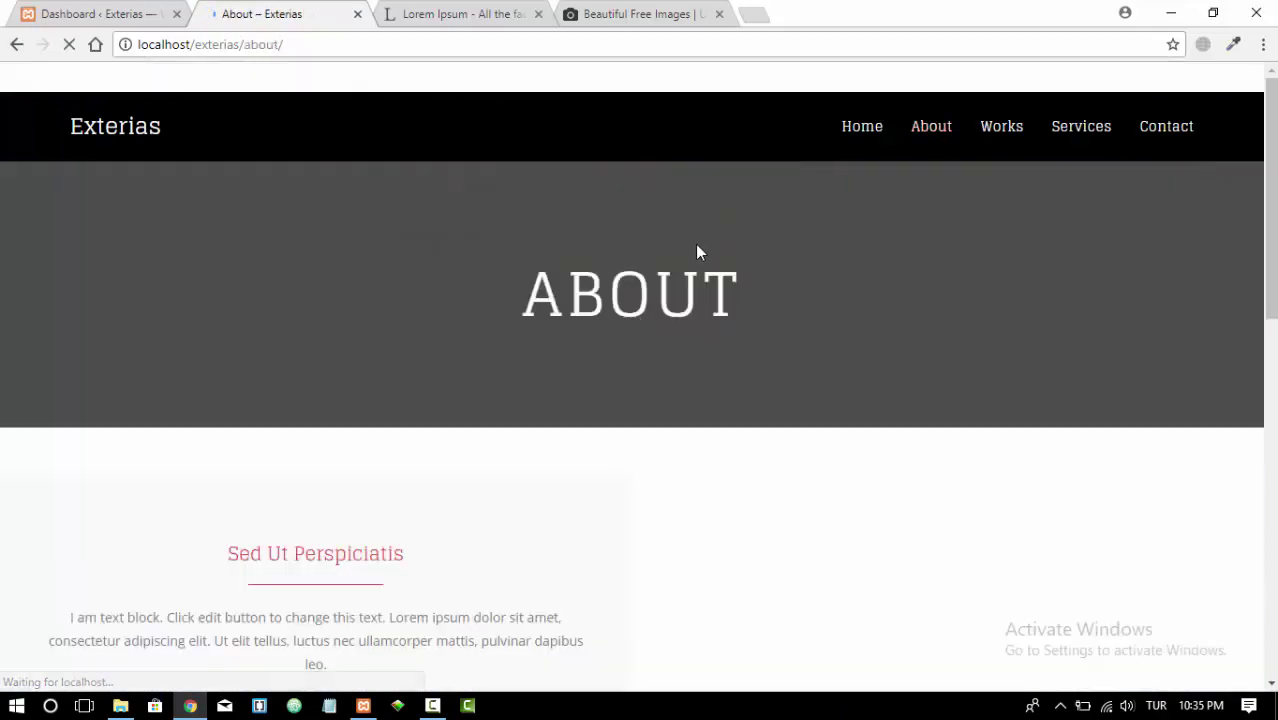
scroll(775, 291, down, 10)
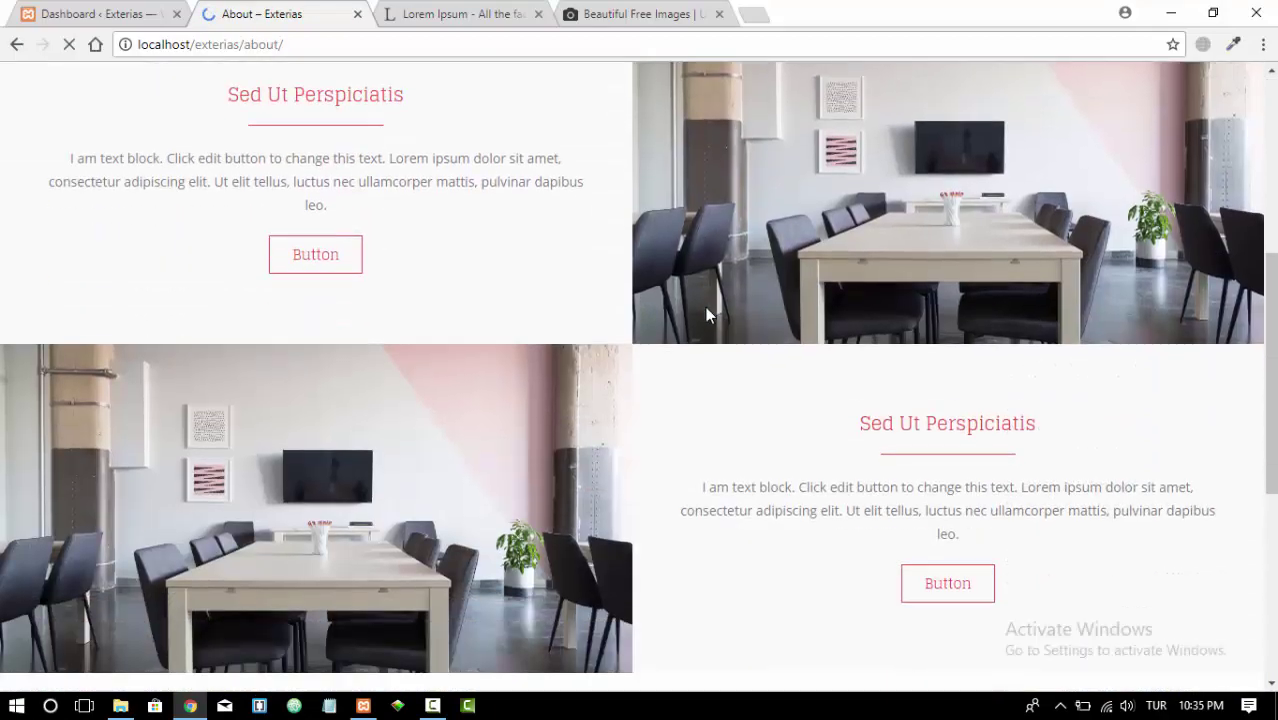
scroll(705, 320, up, 10)
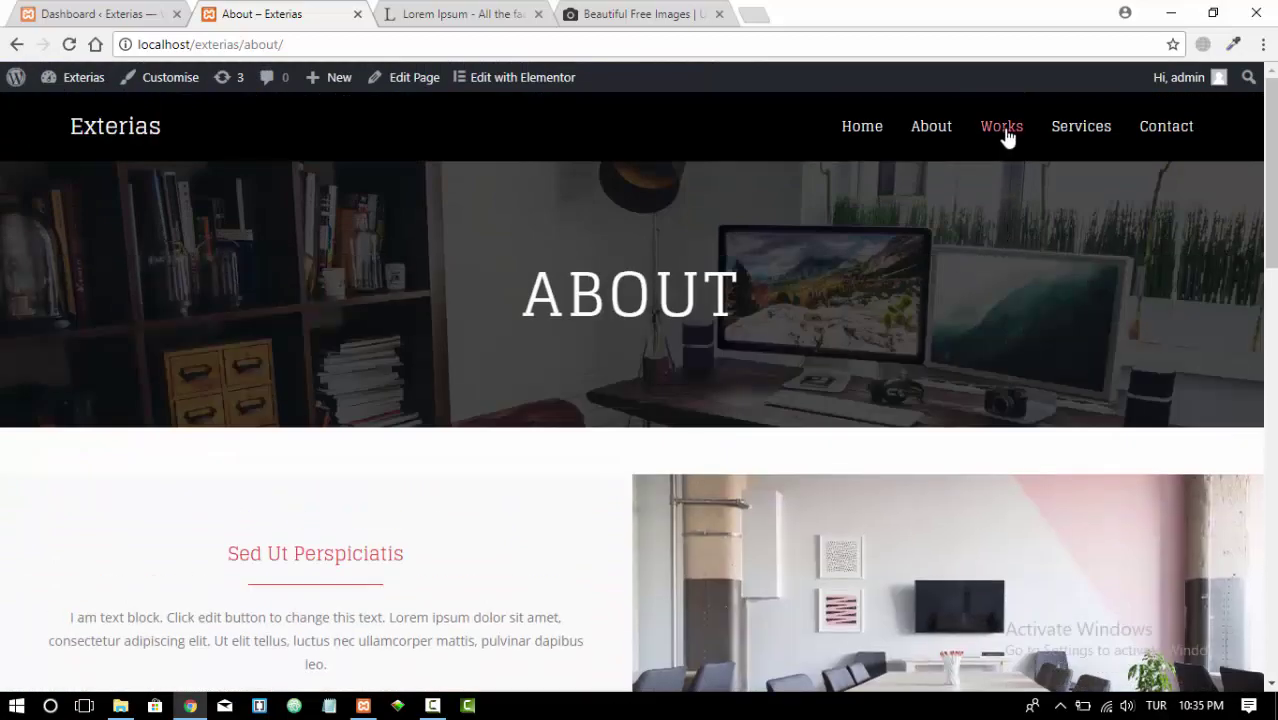
click(1005, 132)
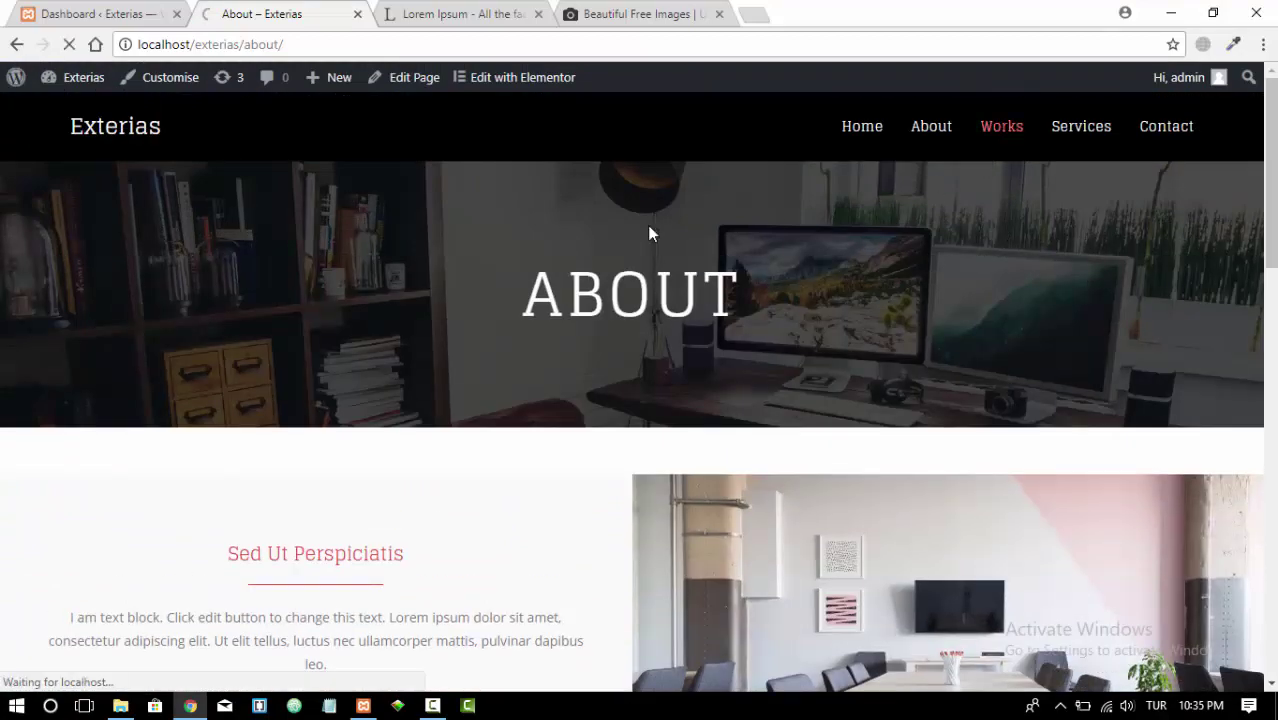
scroll(425, 300, down, 5)
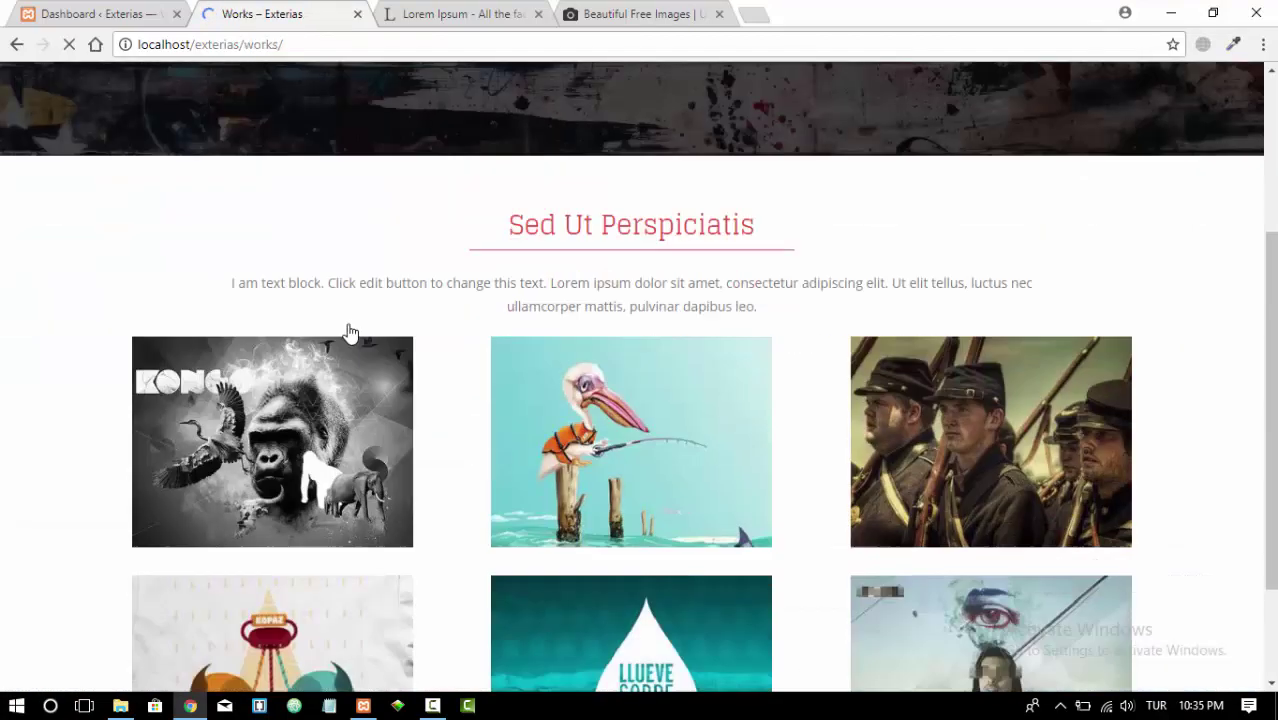
scroll(427, 444, down, 2)
scroll(839, 506, up, 6)
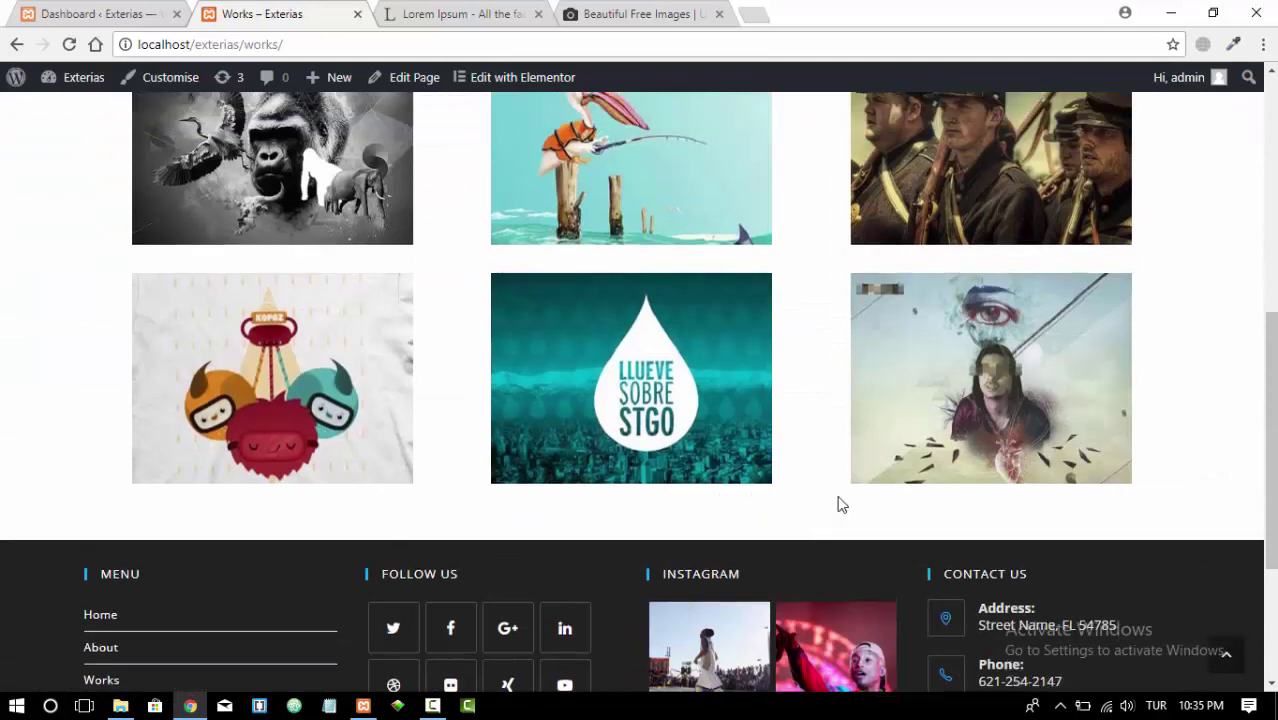
click(1150, 140)
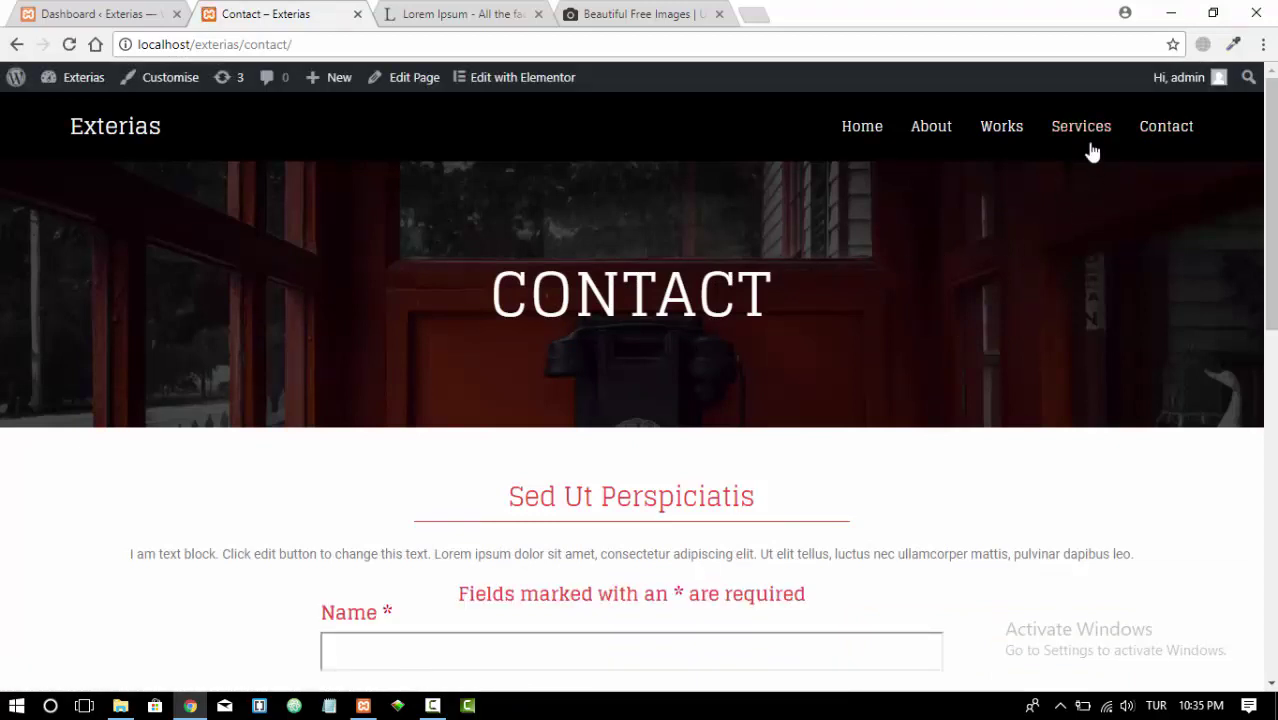
Open the theme customiser from the site's WordPress dashboard
click(95, 13)
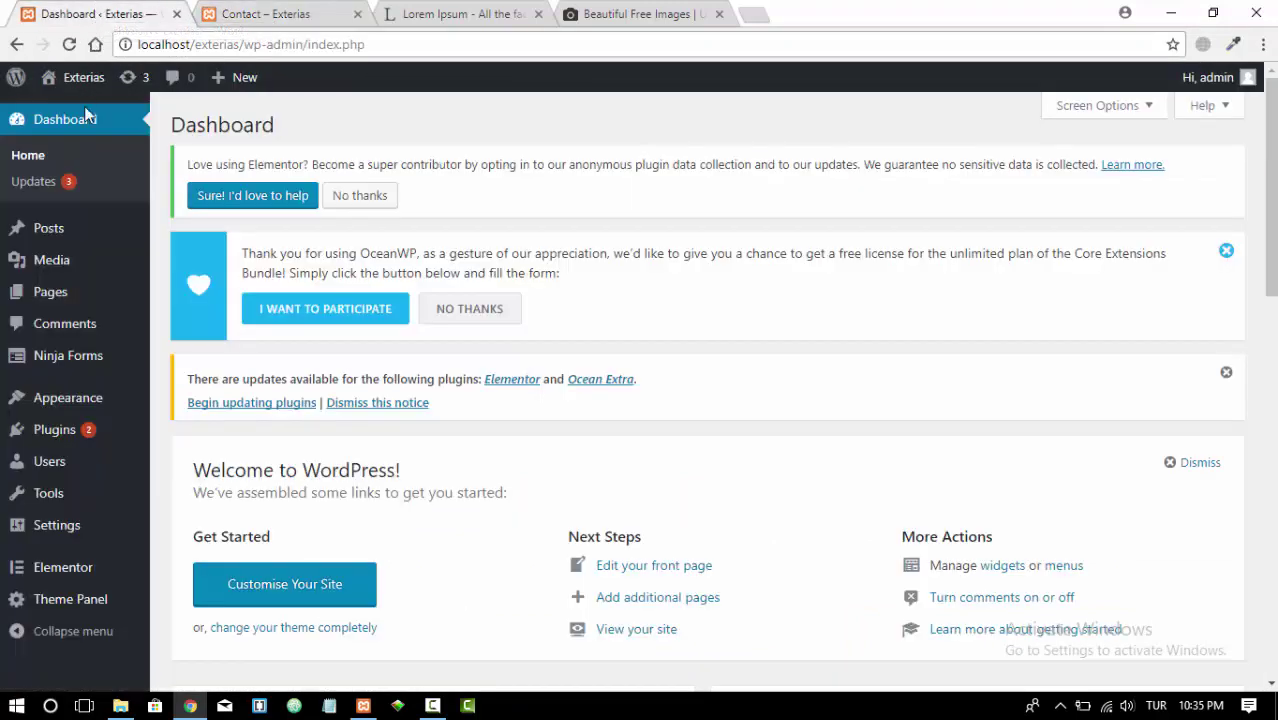
scroll(522, 296, down, 2)
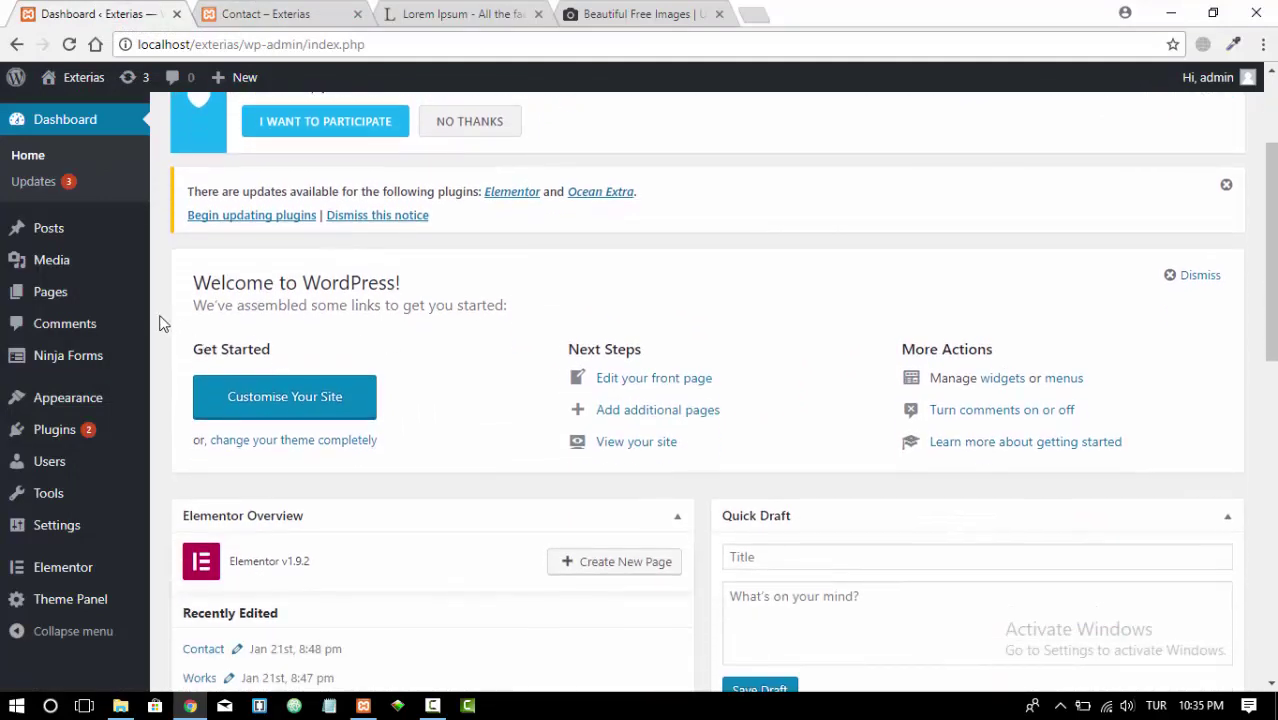
scroll(100, 320, down, 1)
mouse_move(70, 405)
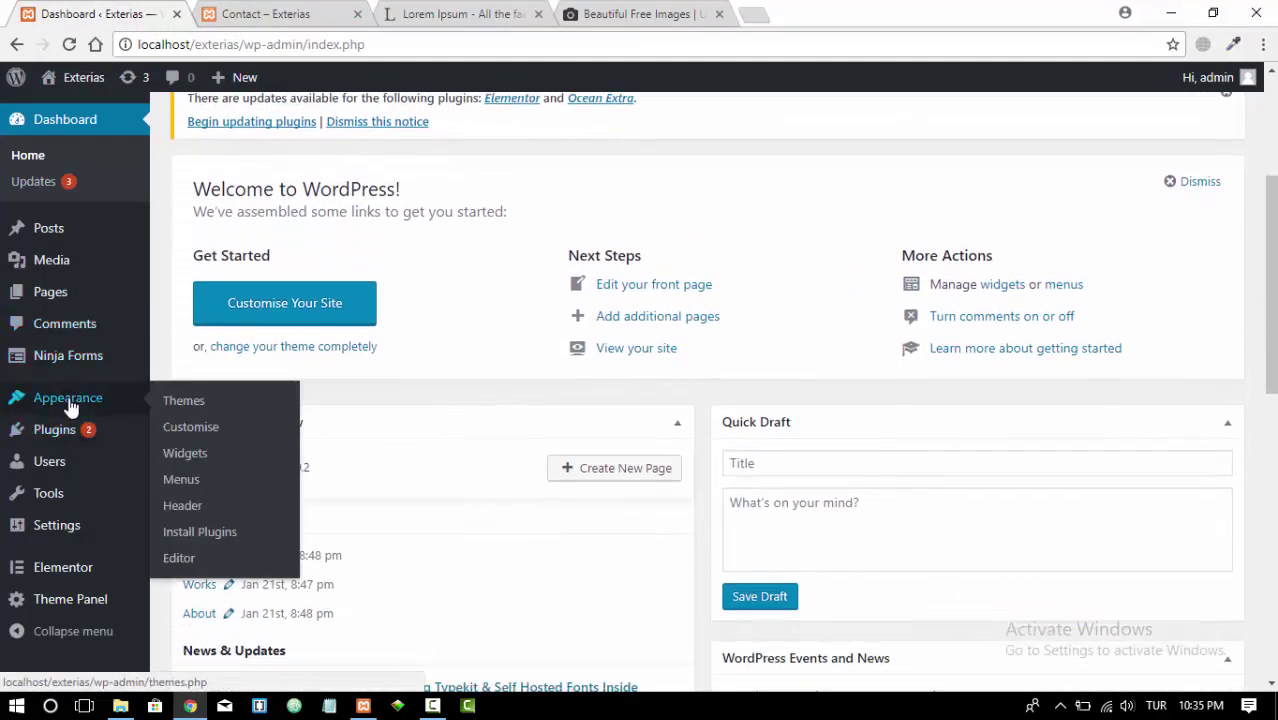
click(186, 430)
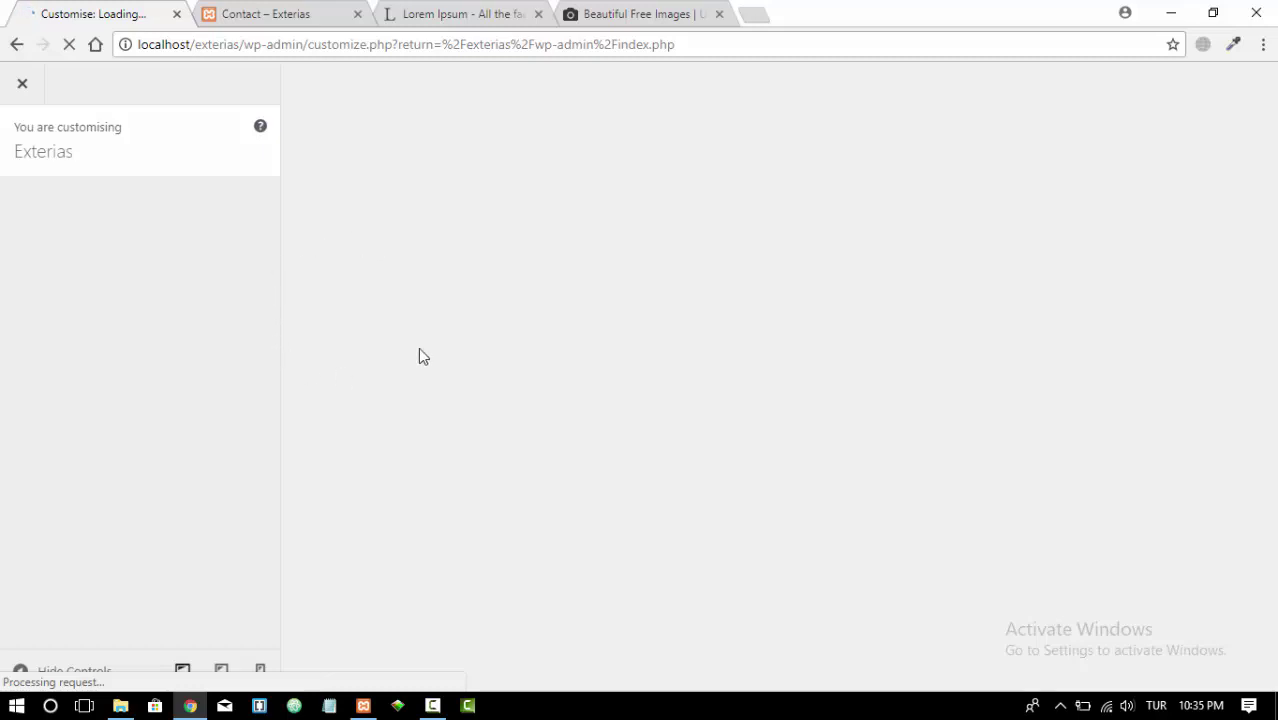
View the live site's Services page and return to the customiser
click(285, 13)
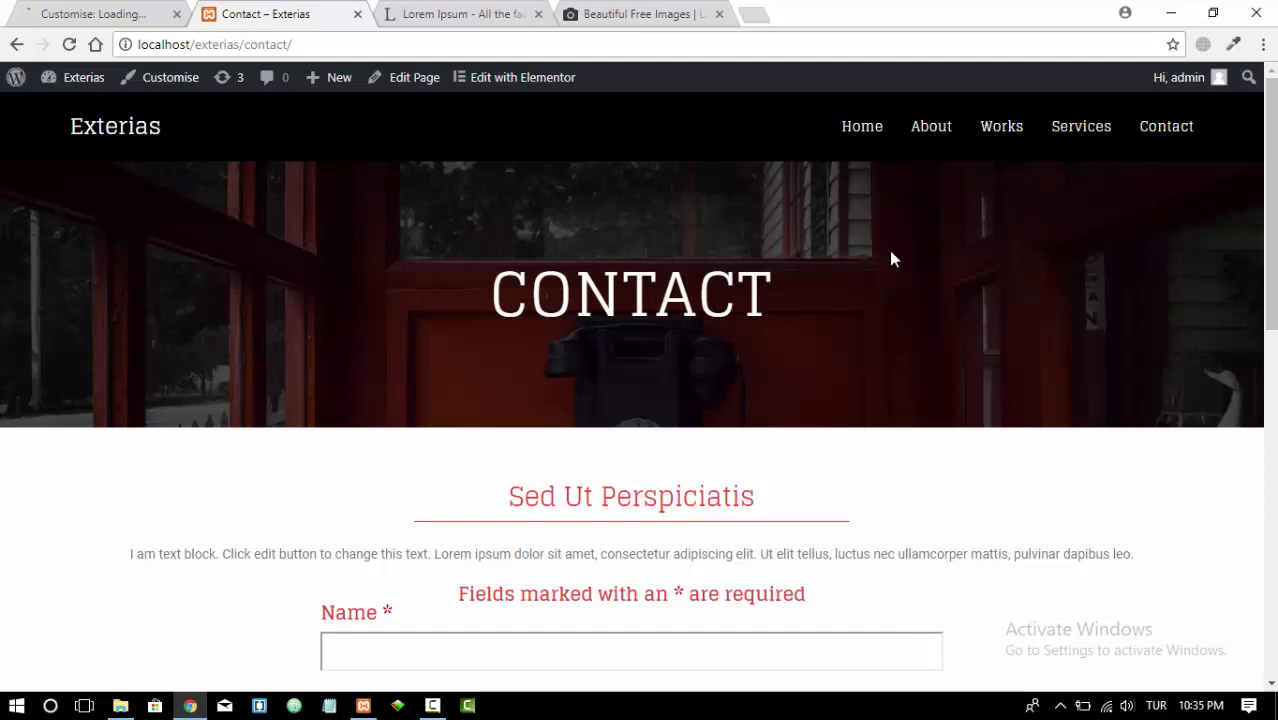
click(1088, 132)
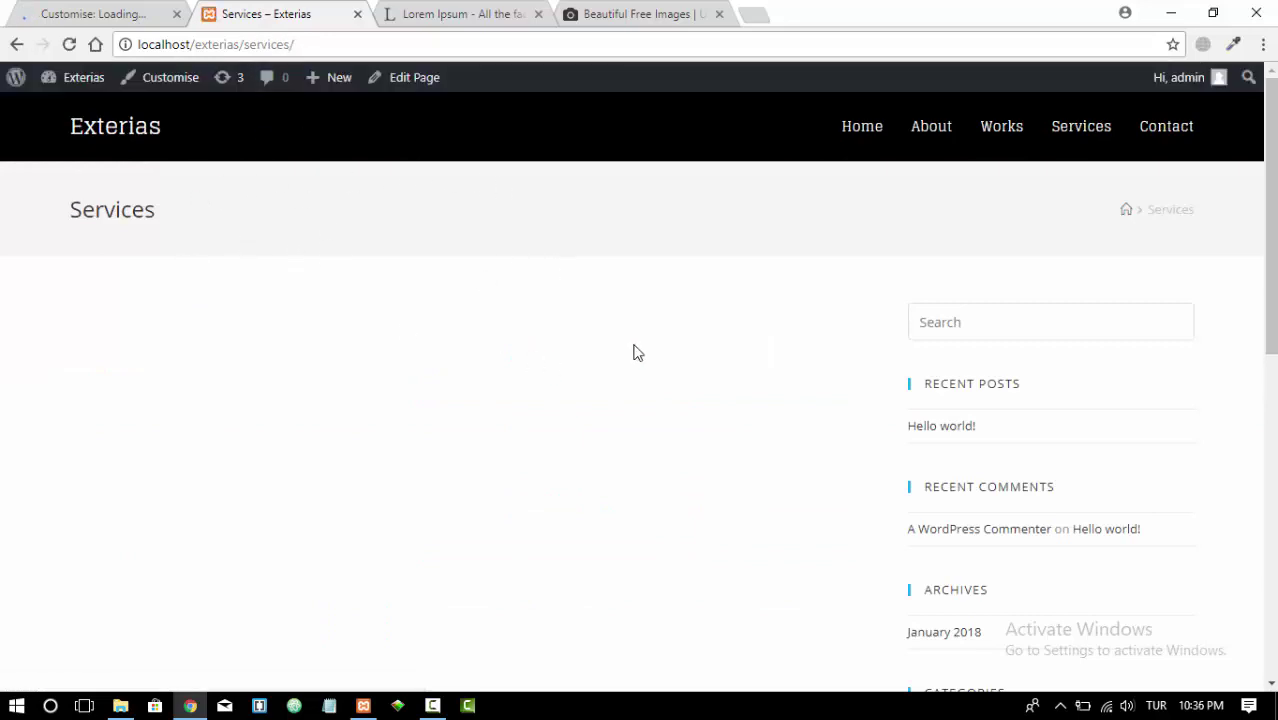
click(121, 12)
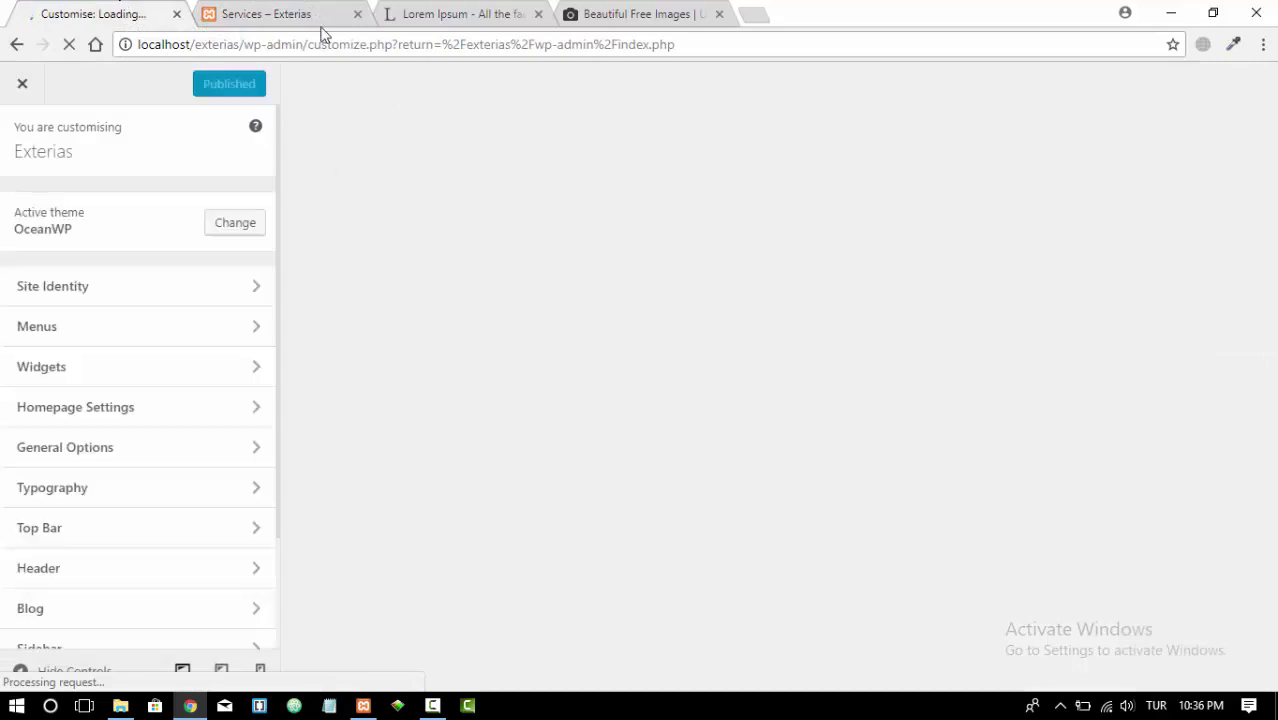
Change the navigation label of the Services item in the Main menu to Blog and publish the change
click(66, 328)
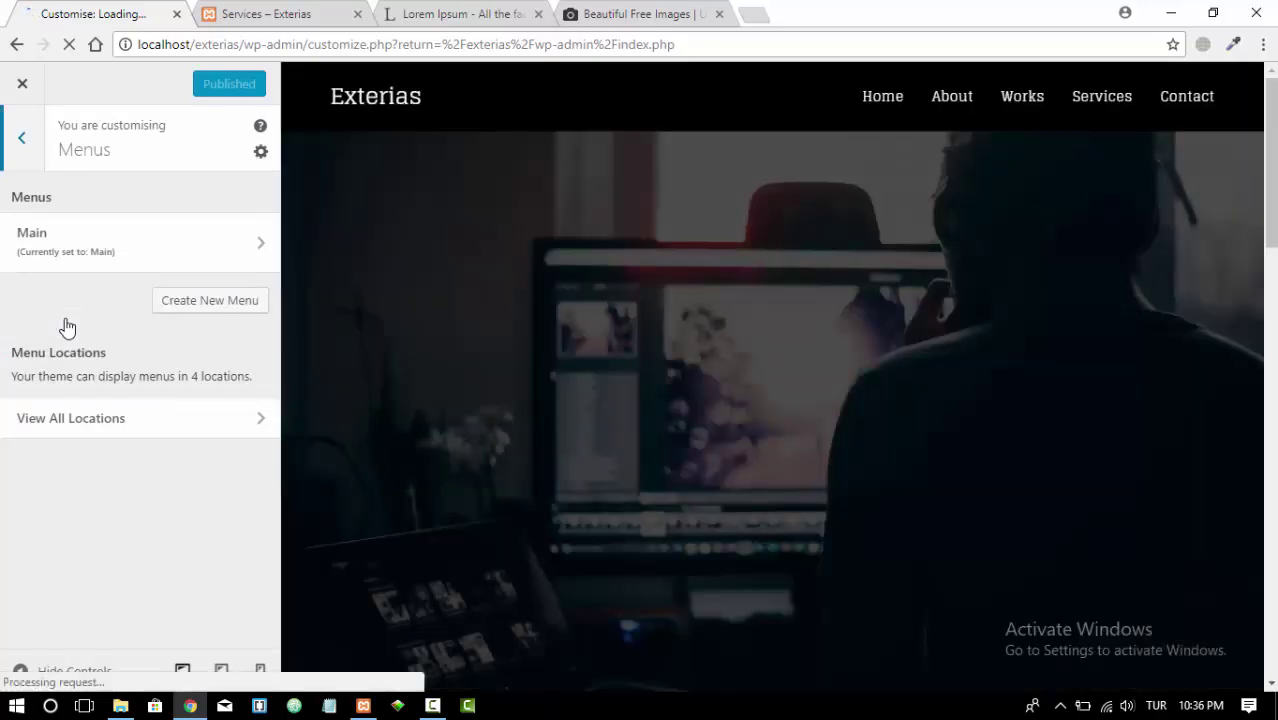
click(126, 248)
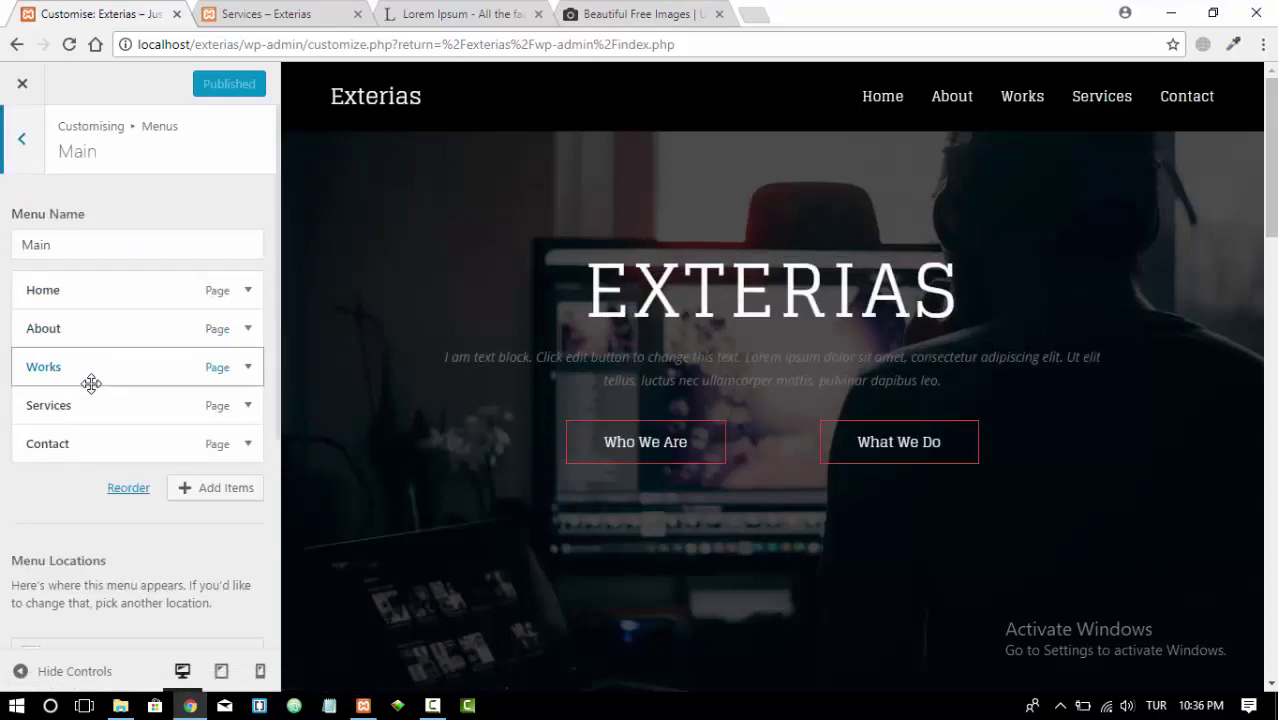
click(85, 405)
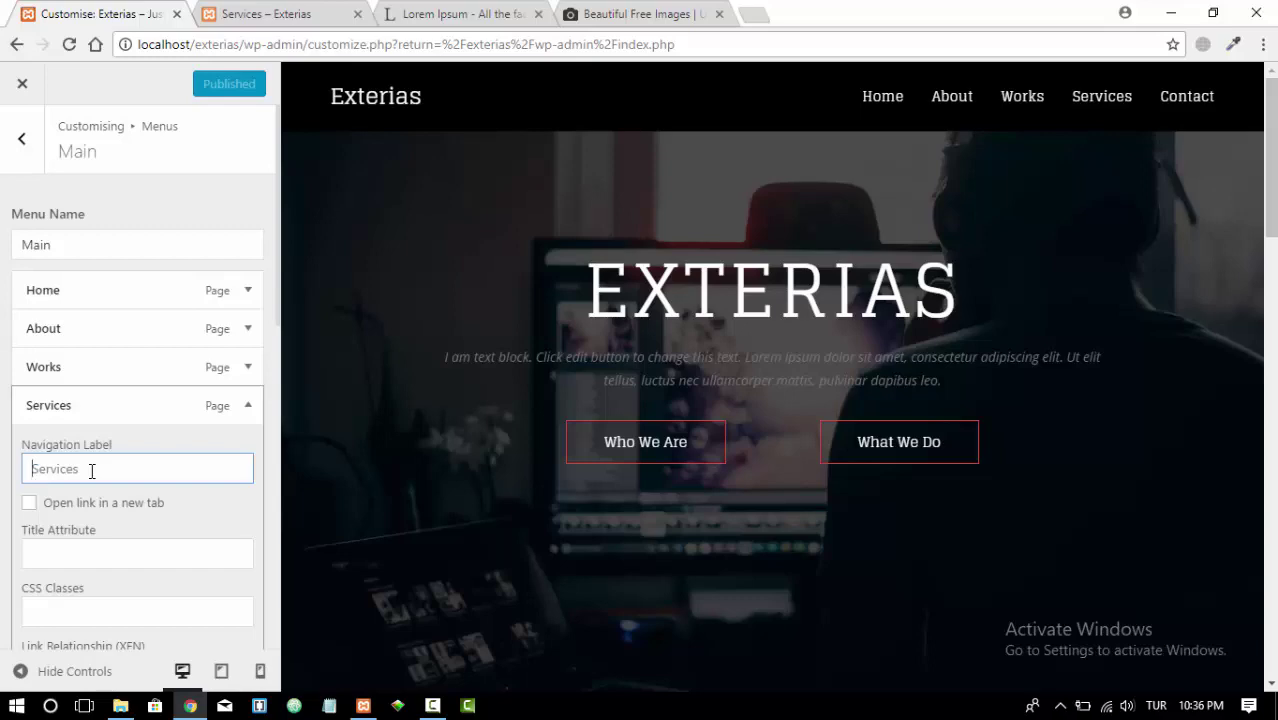
text(Blog)
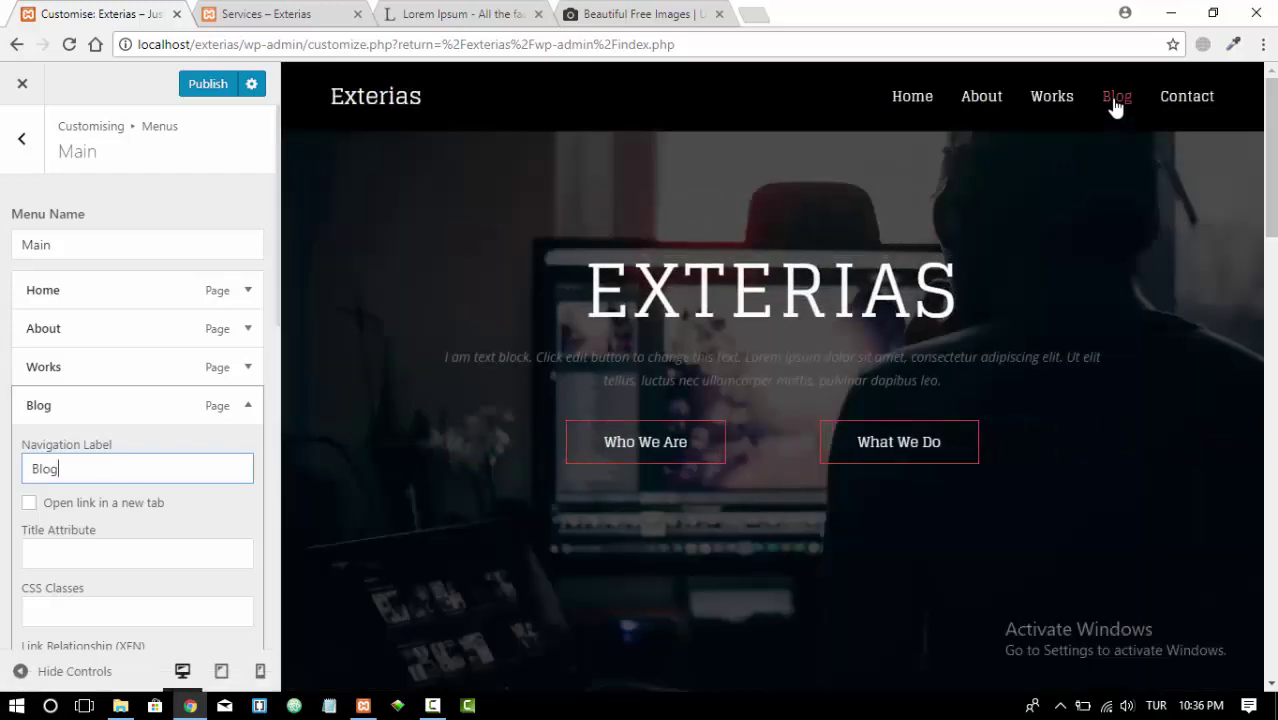
click(207, 88)
Reload the live Services page and check its navigation menu and page address
click(263, 18)
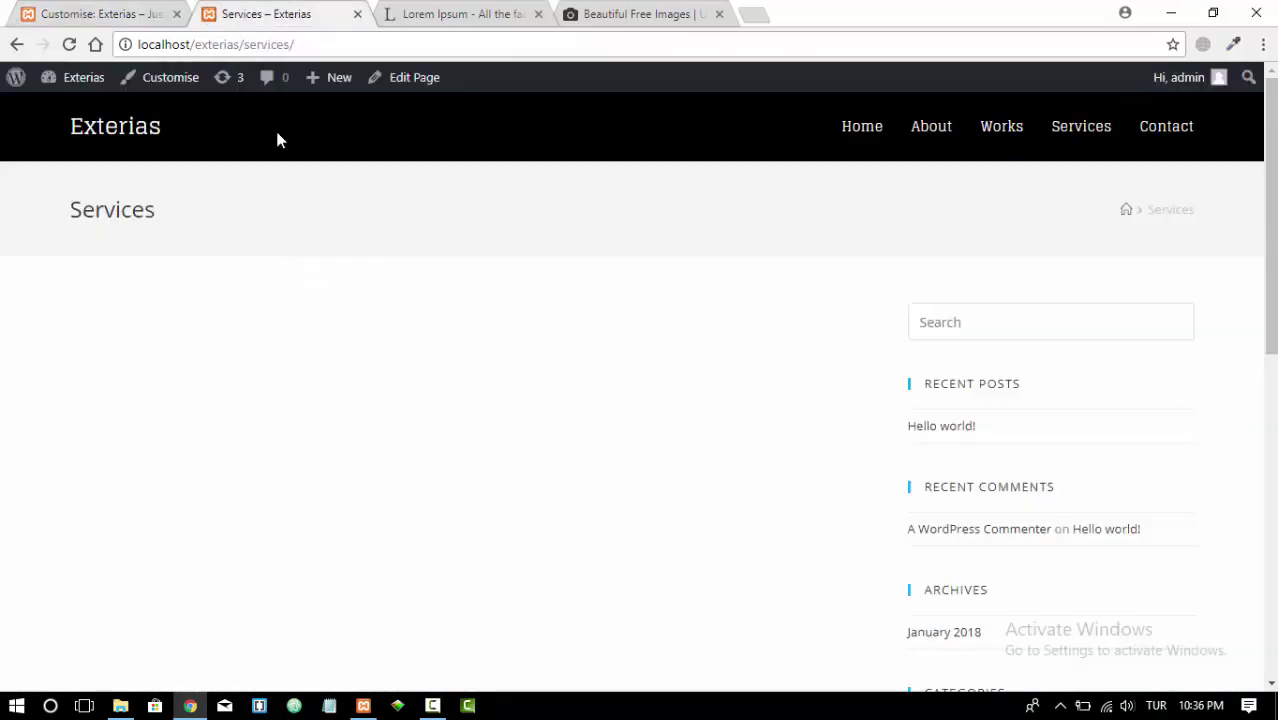
click(69, 44)
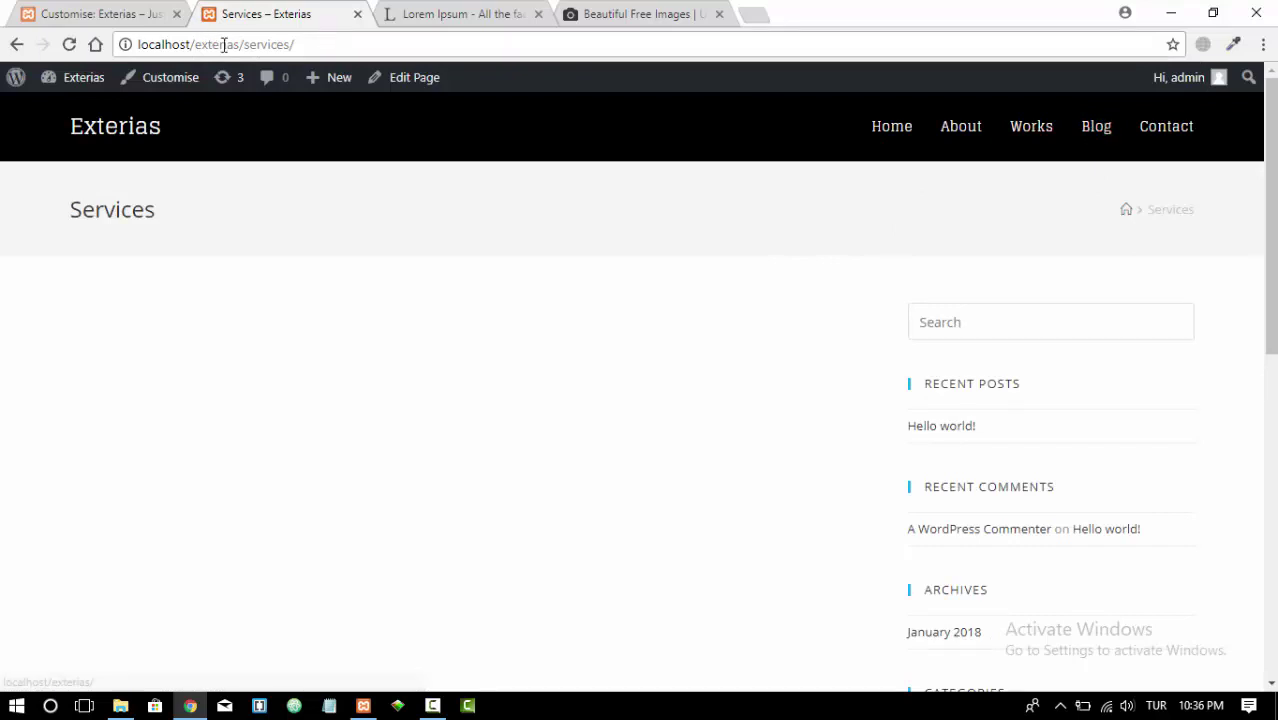
click(306, 44)
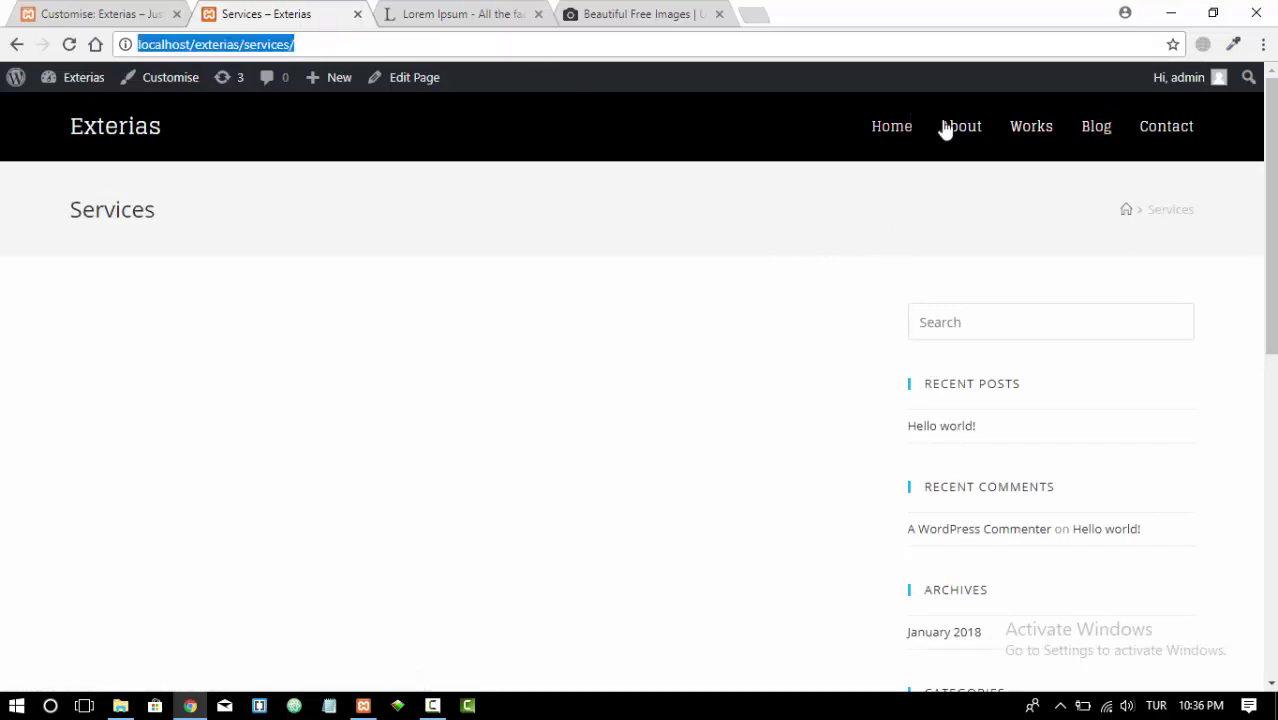
Leave the customiser and open the Services page for editing from the list of all pages
click(122, 14)
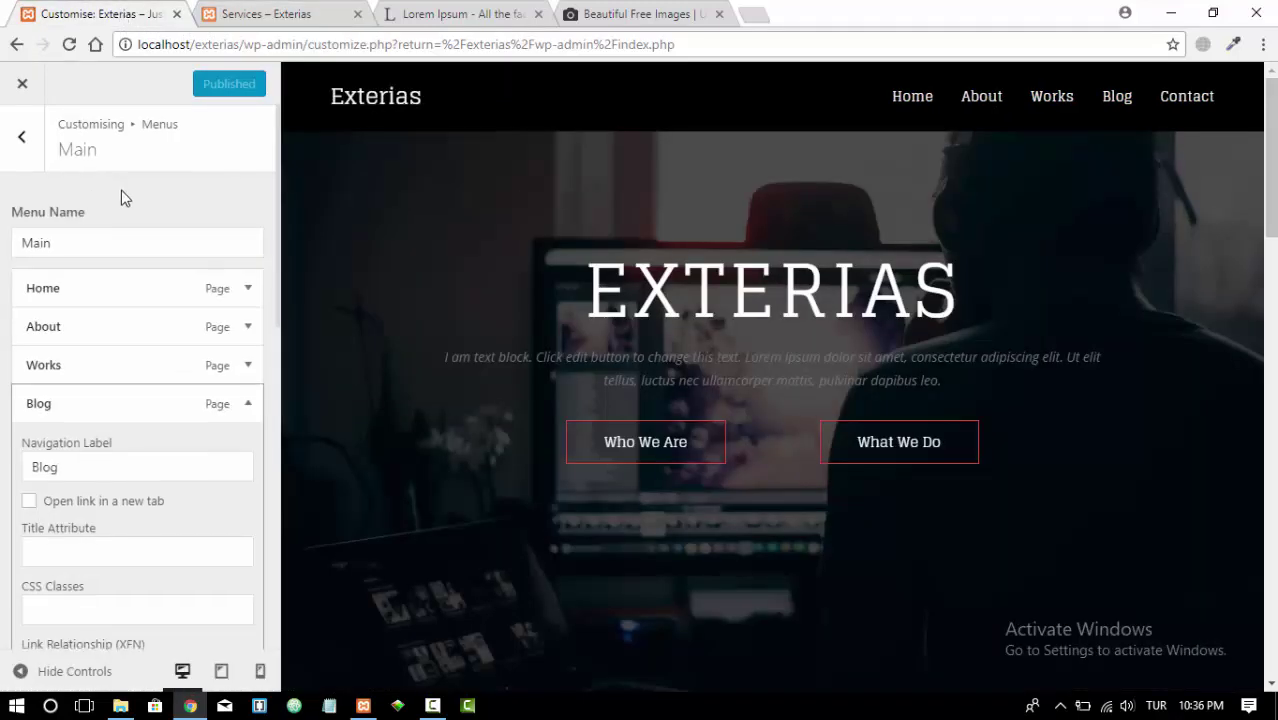
scroll(117, 177, down, 1)
scroll(117, 177, up, 1)
click(24, 86)
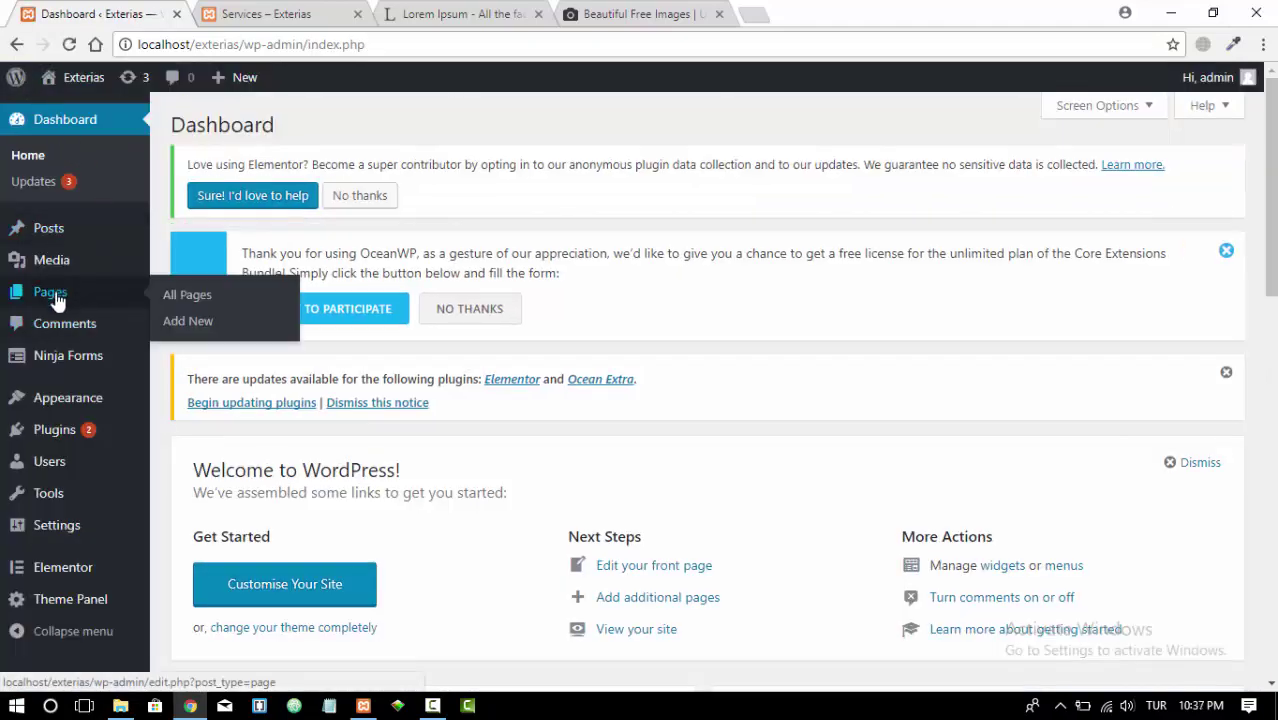
click(57, 300)
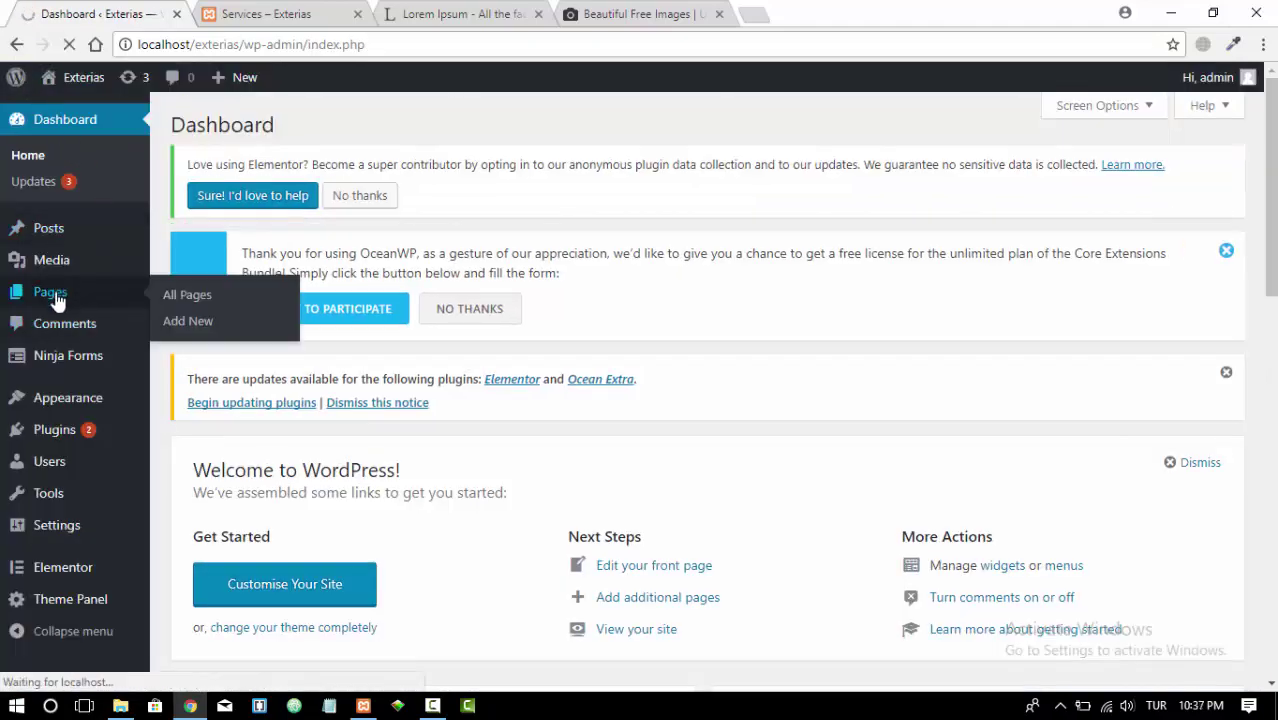
scroll(714, 318, down, 3)
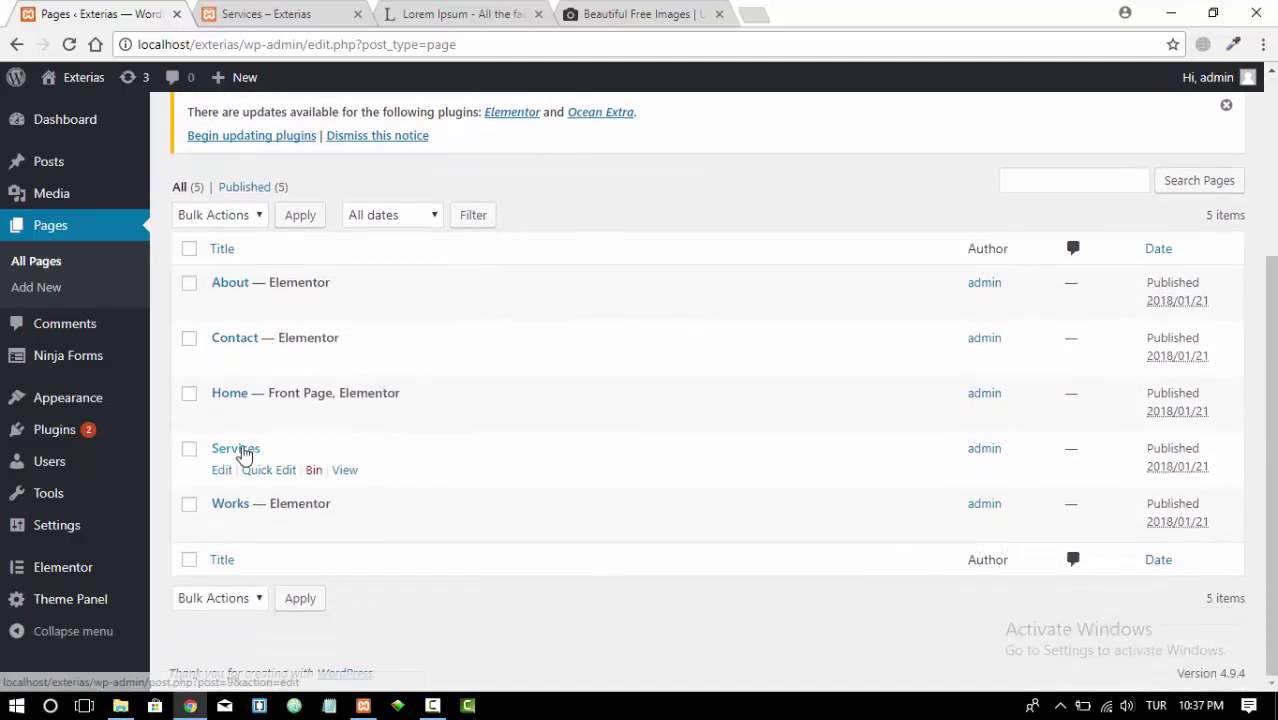
click(237, 449)
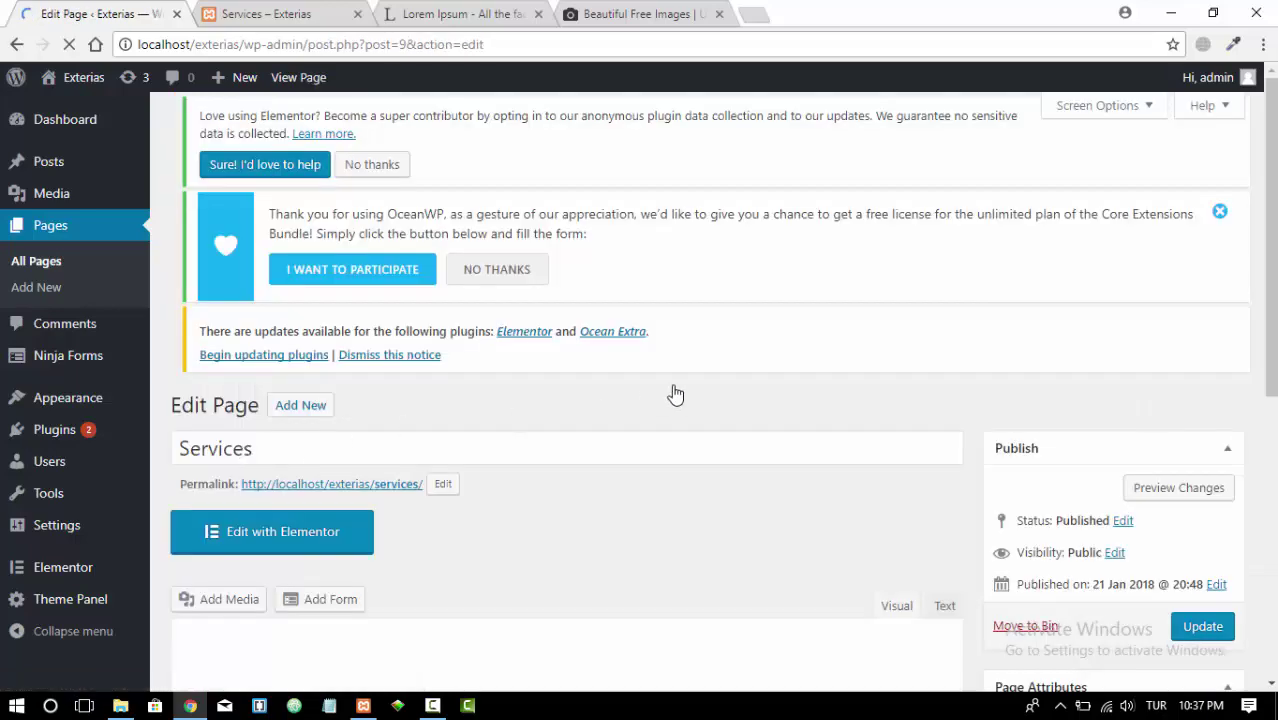
Replace the title of the Services page with Blog
scroll(622, 357, down, 2)
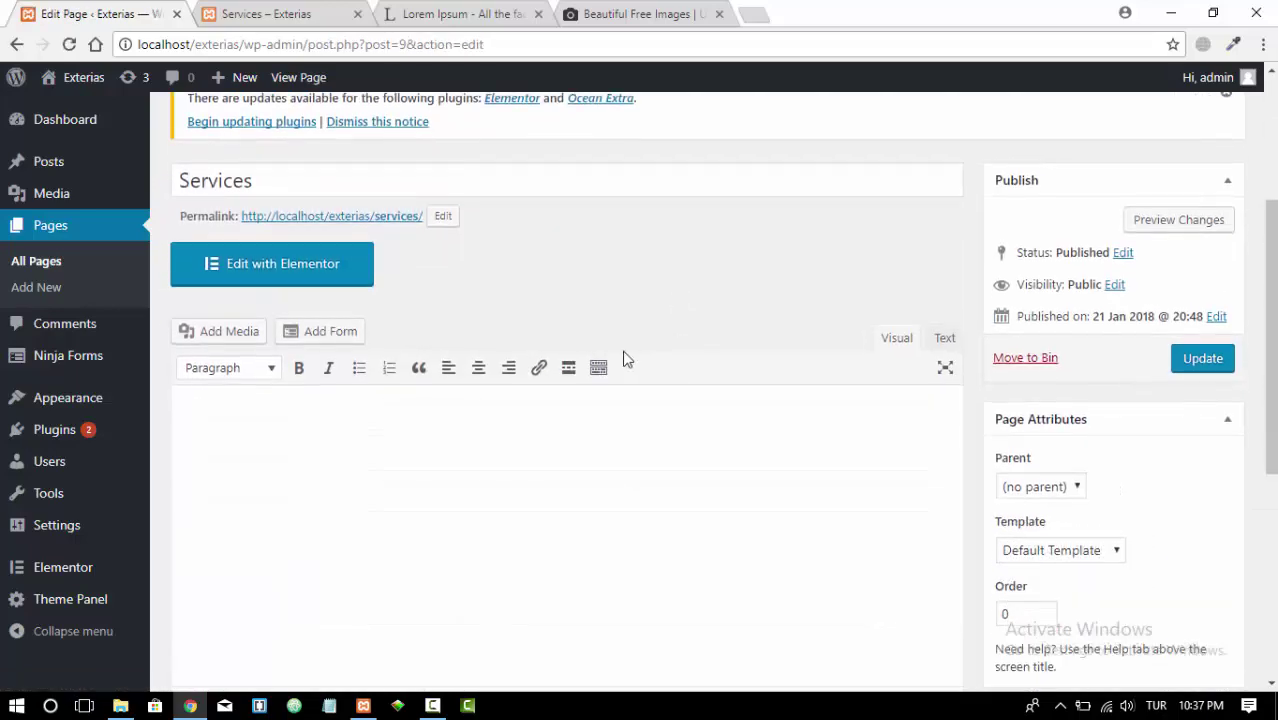
drag(257, 368, 173, 367)
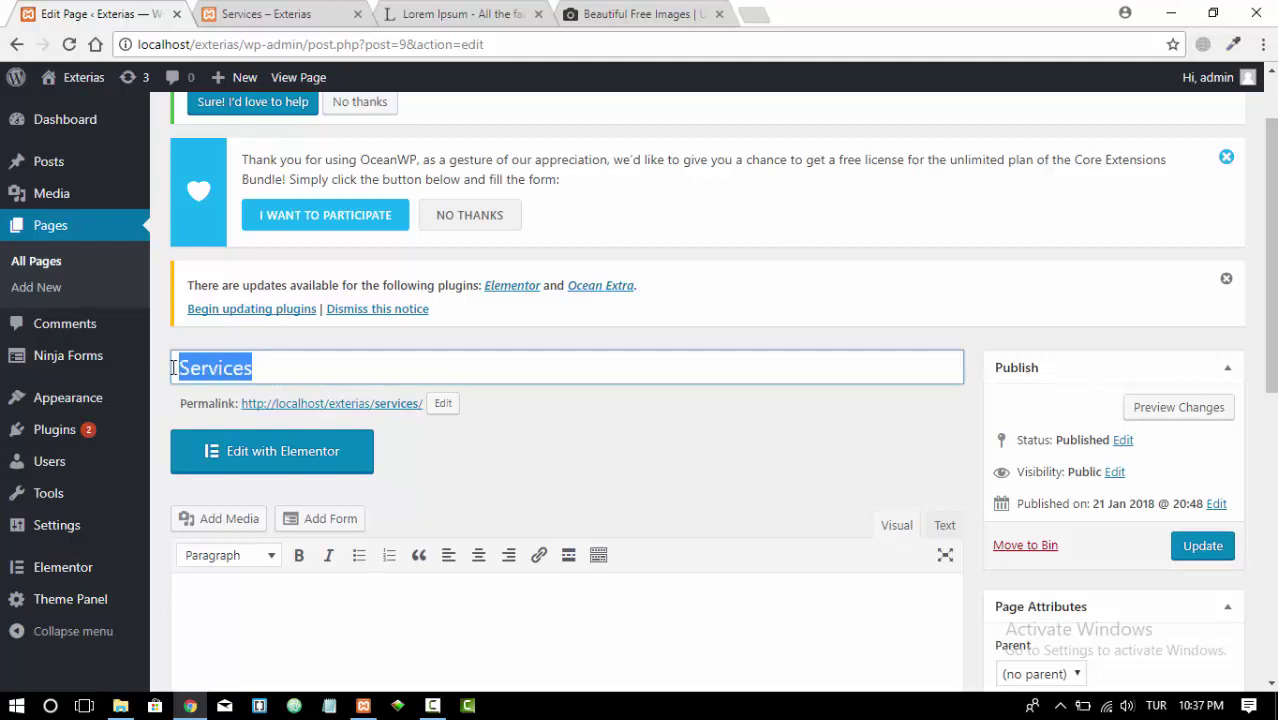
text(Blog)
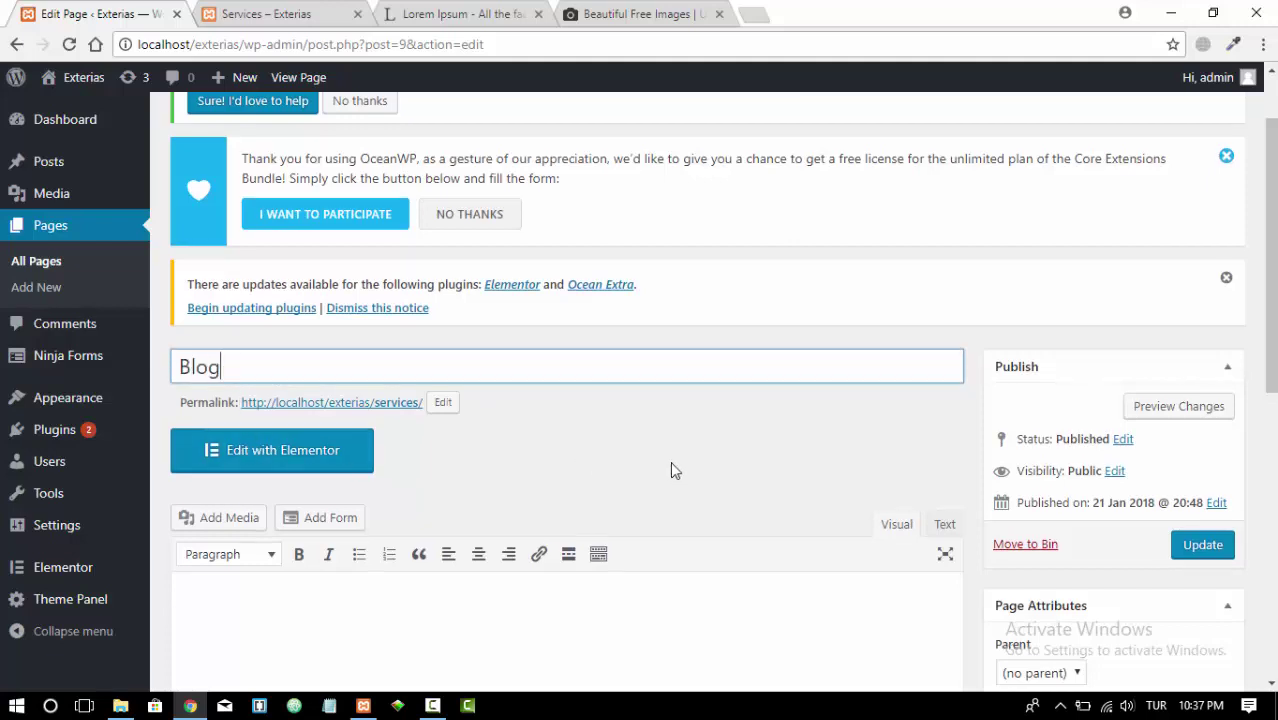
Change the page's permalink slug to blog and update the page
scroll(670, 461, down, 2)
text(g)
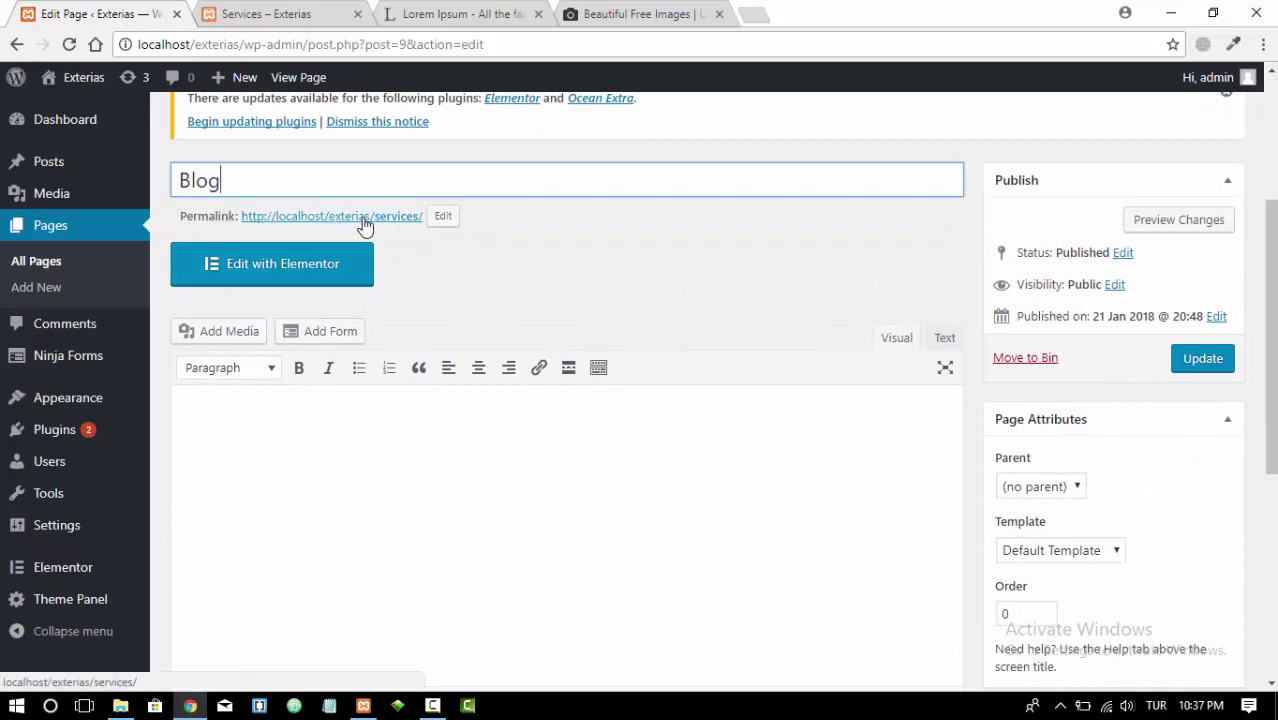
click(443, 218)
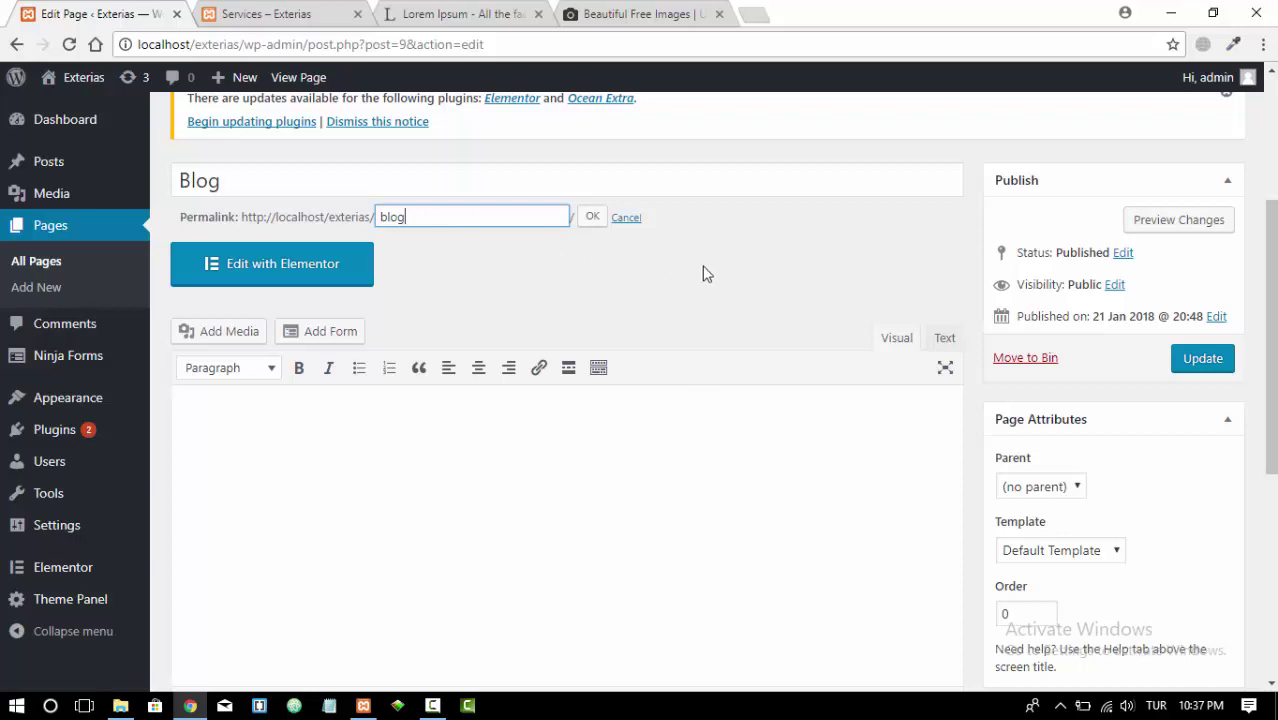
click(1202, 360)
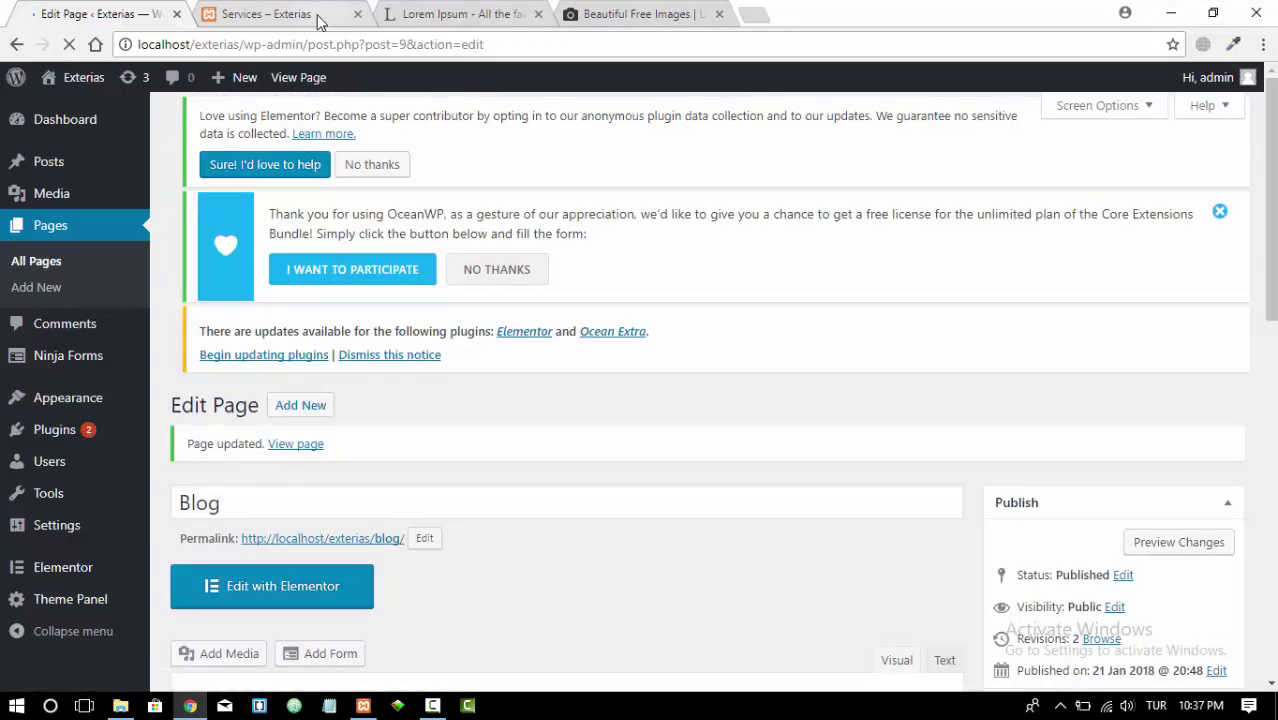
Reload the live site and open Blog from its navigation menu to check the page address
click(265, 14)
click(69, 44)
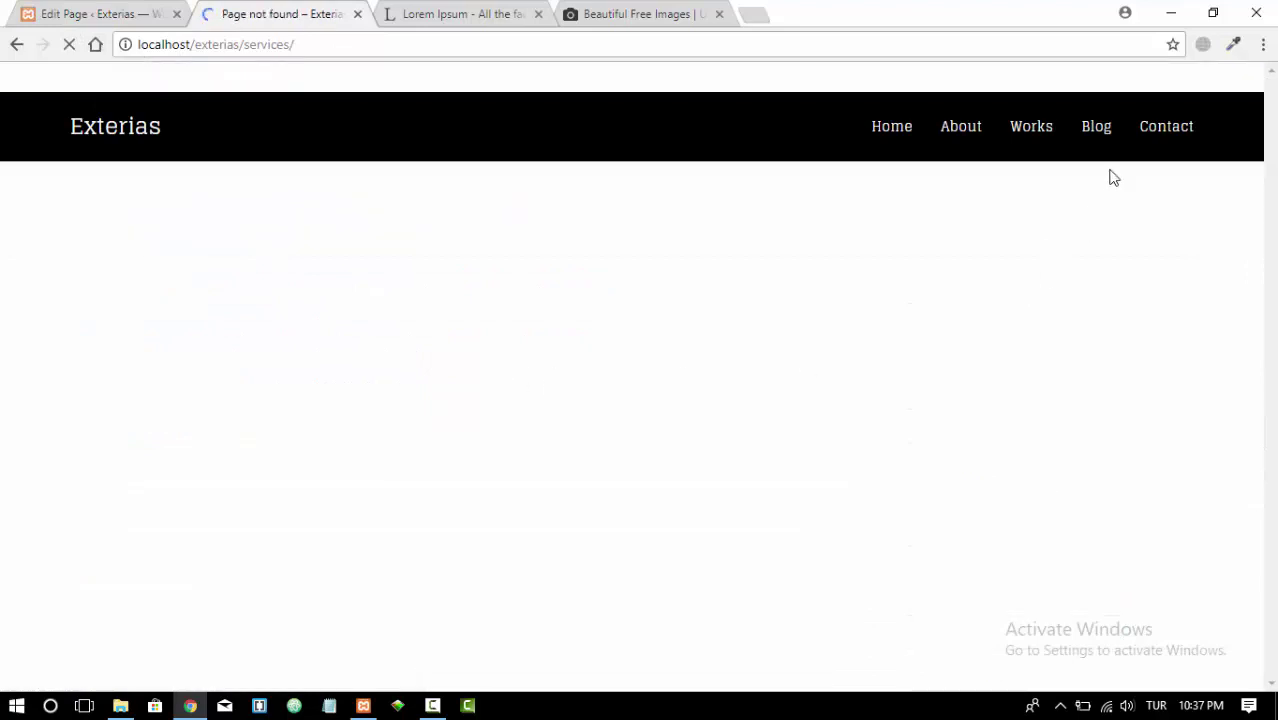
click(1096, 127)
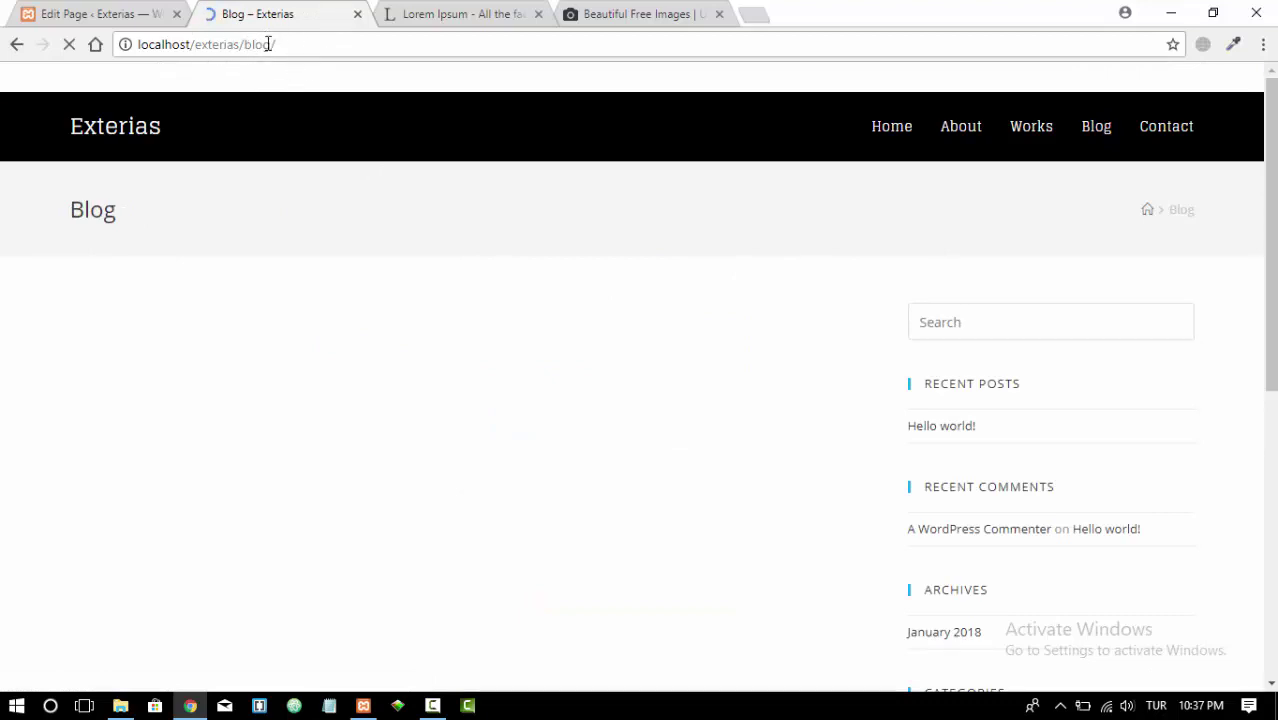
drag(286, 46, 143, 41)
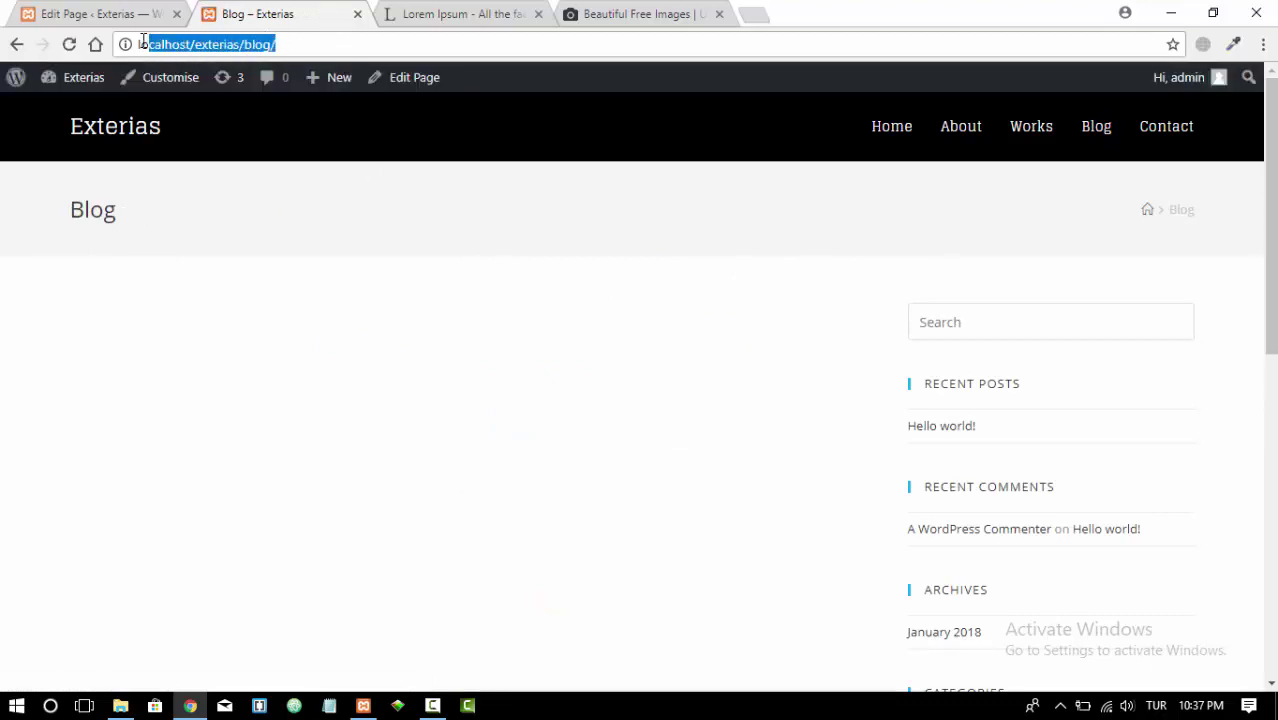
click(727, 265)
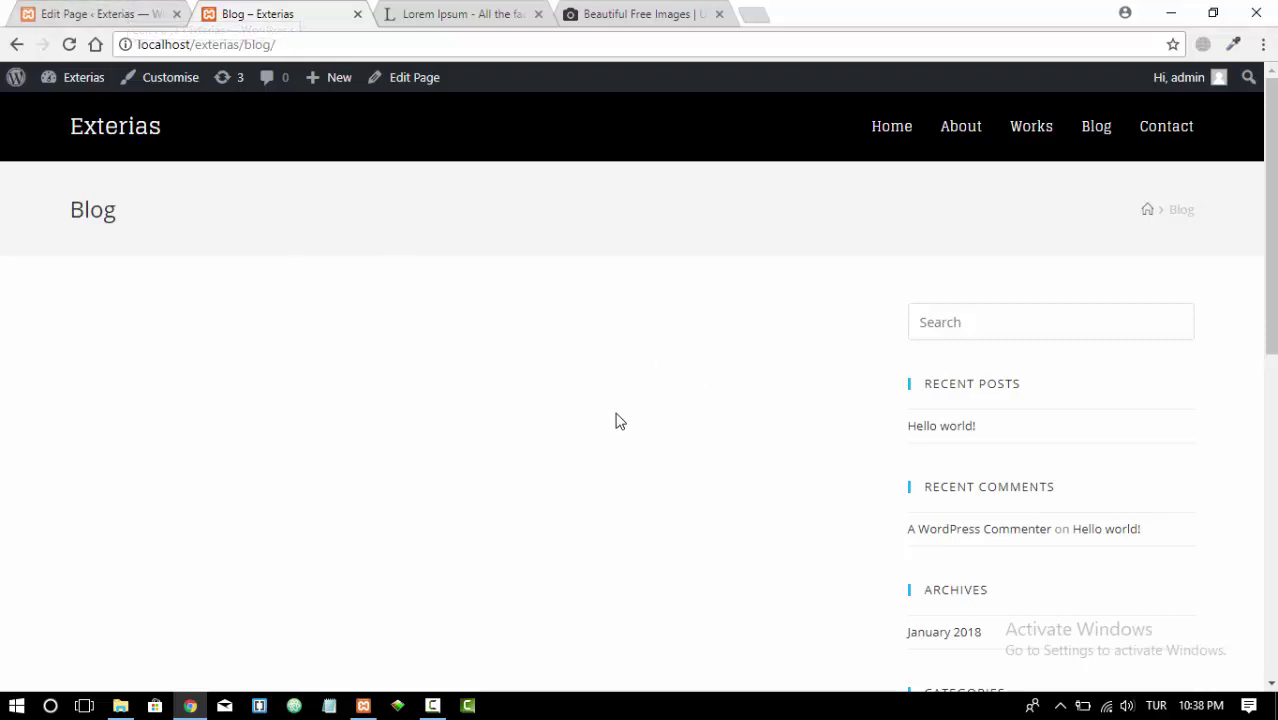
Open the site customiser from the dashboard and go to its Homepage Settings
click(107, 16)
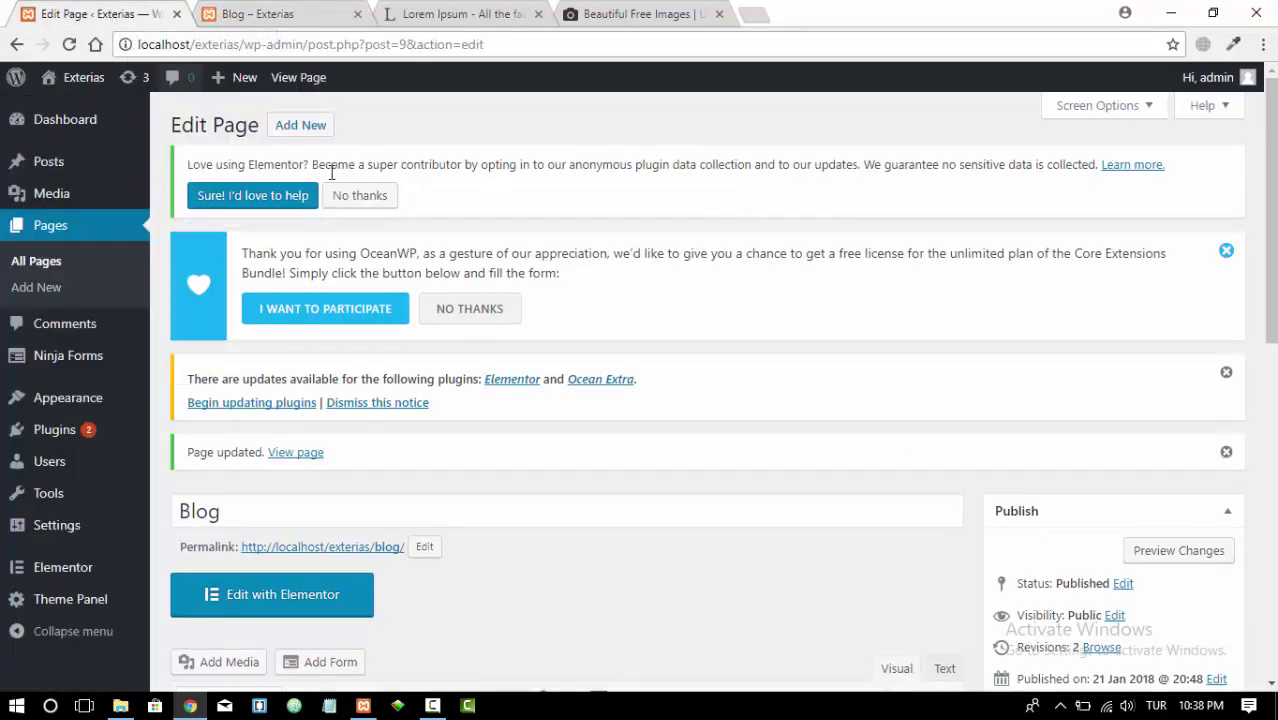
mouse_move(72, 398)
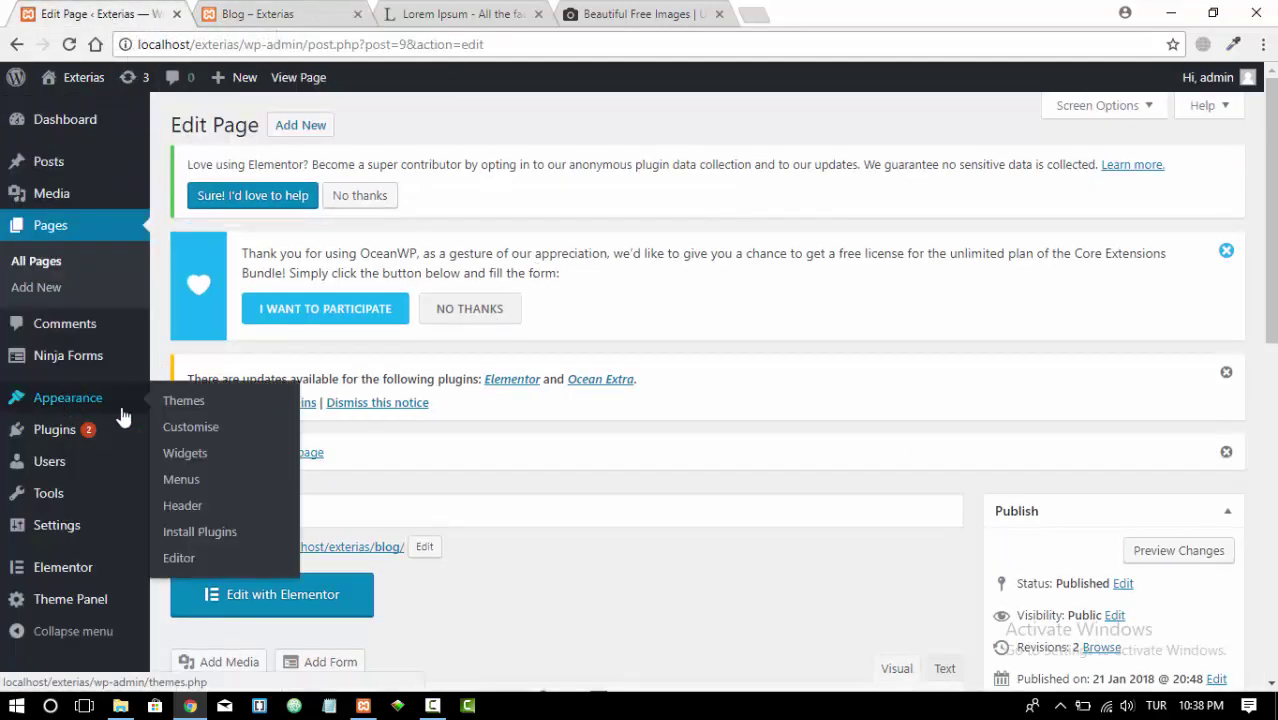
click(207, 432)
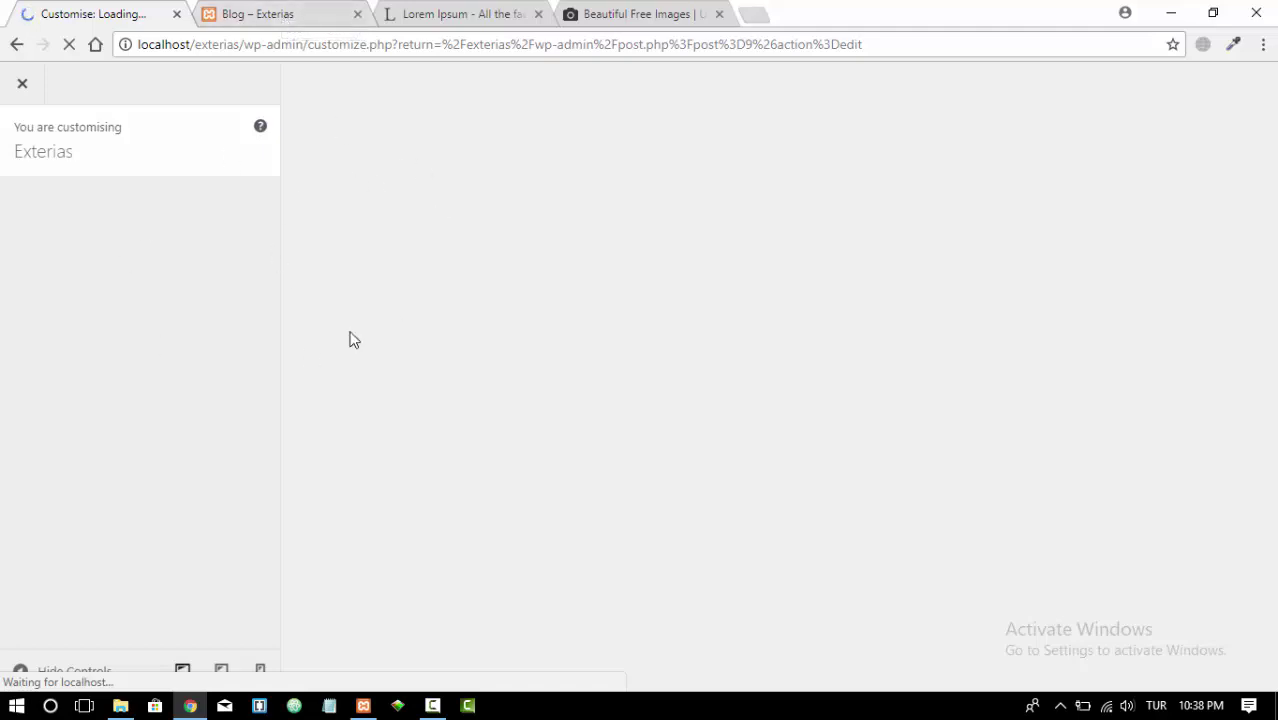
click(289, 20)
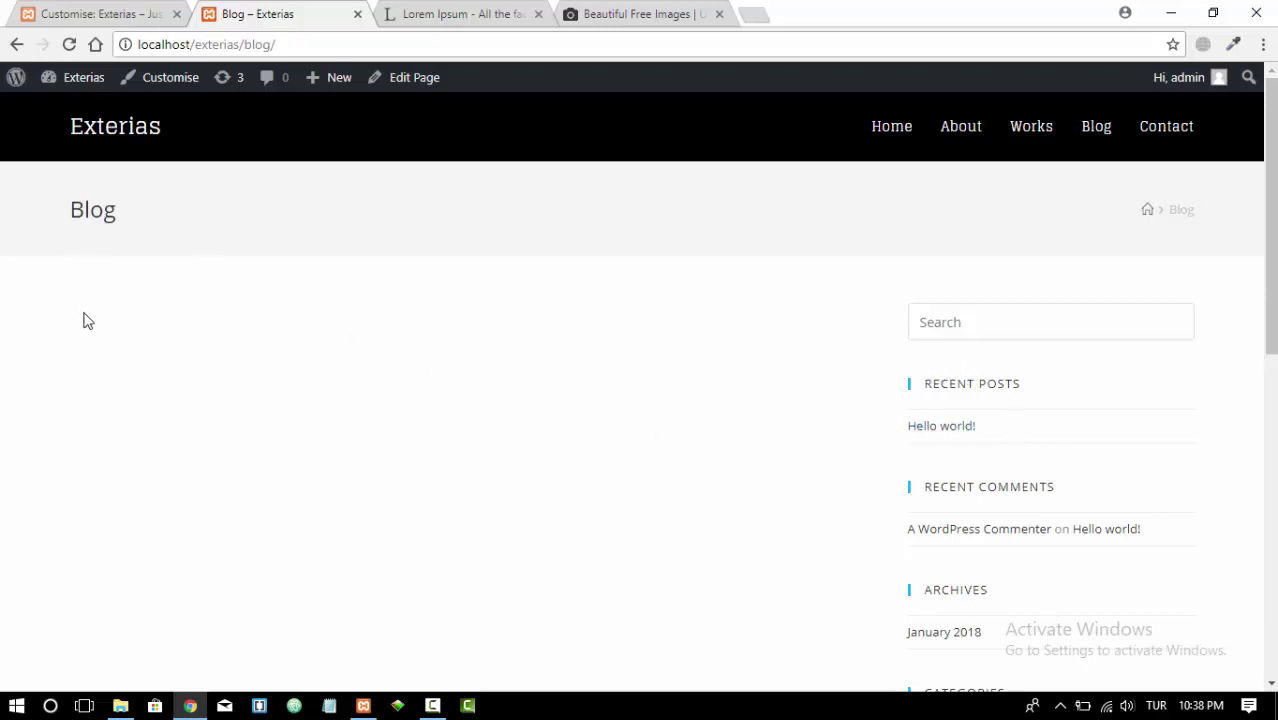
click(105, 14)
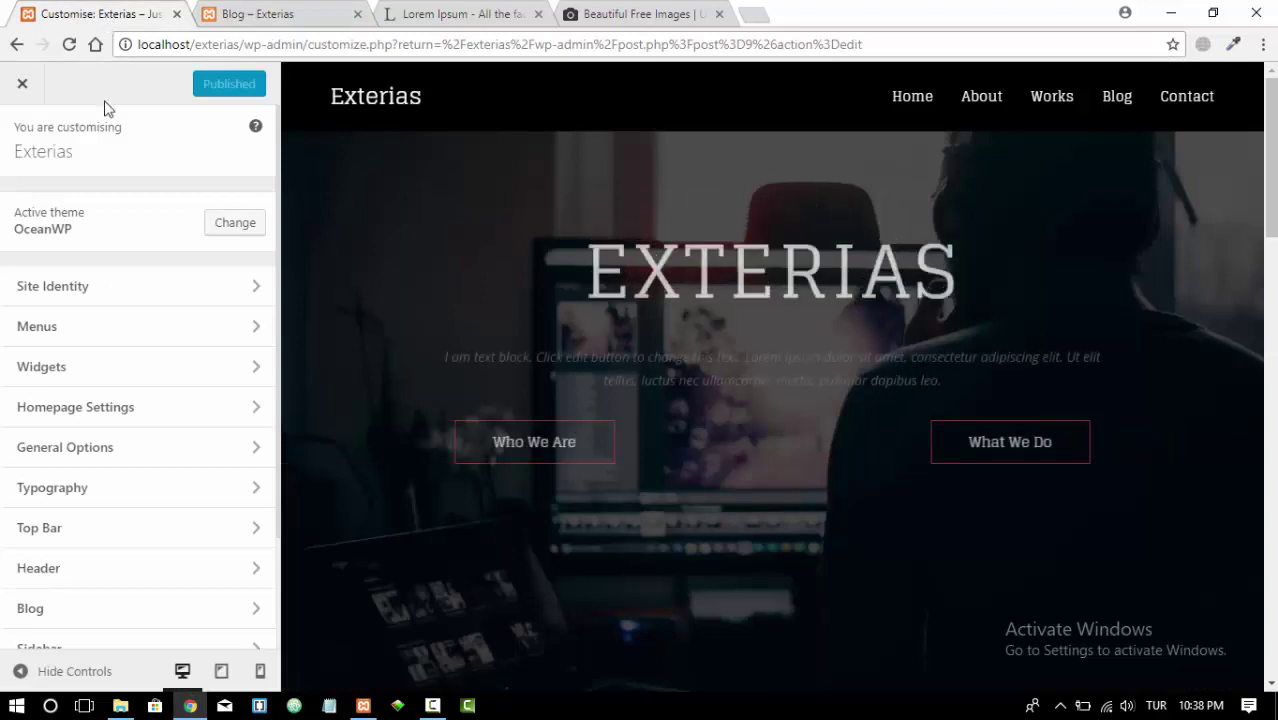
scroll(110, 292, down, 1)
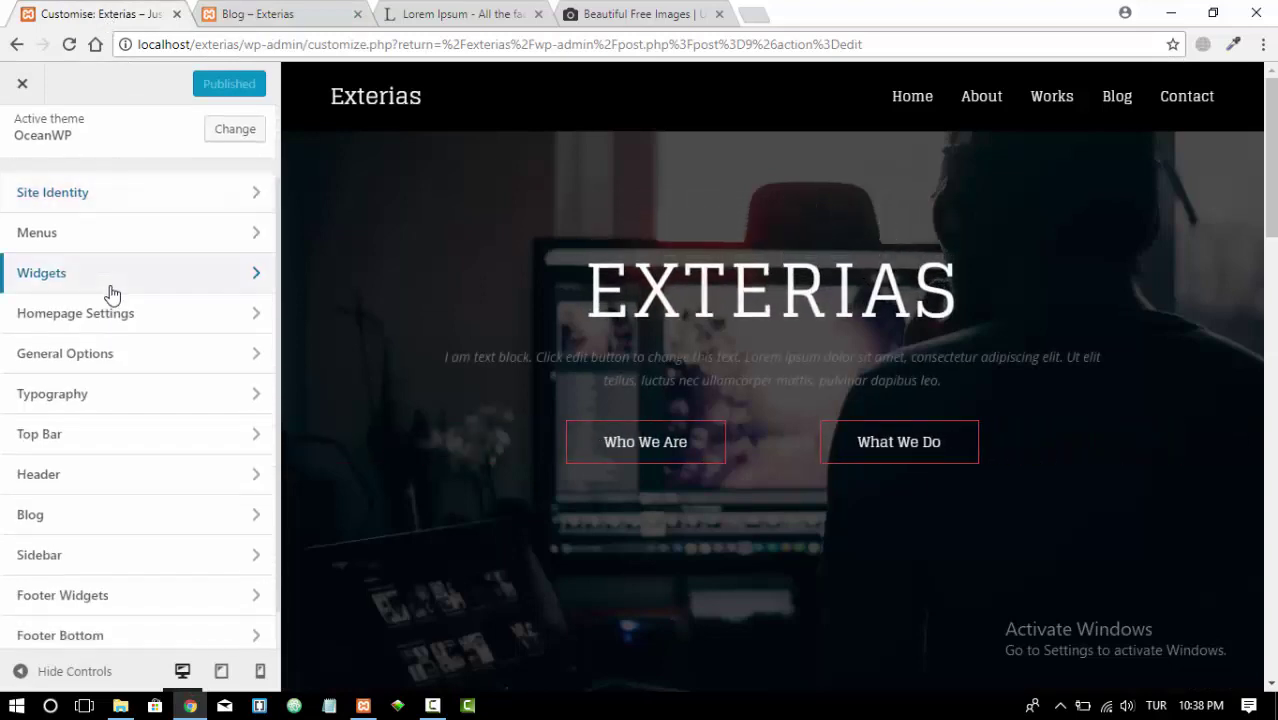
scroll(121, 284, down, 1)
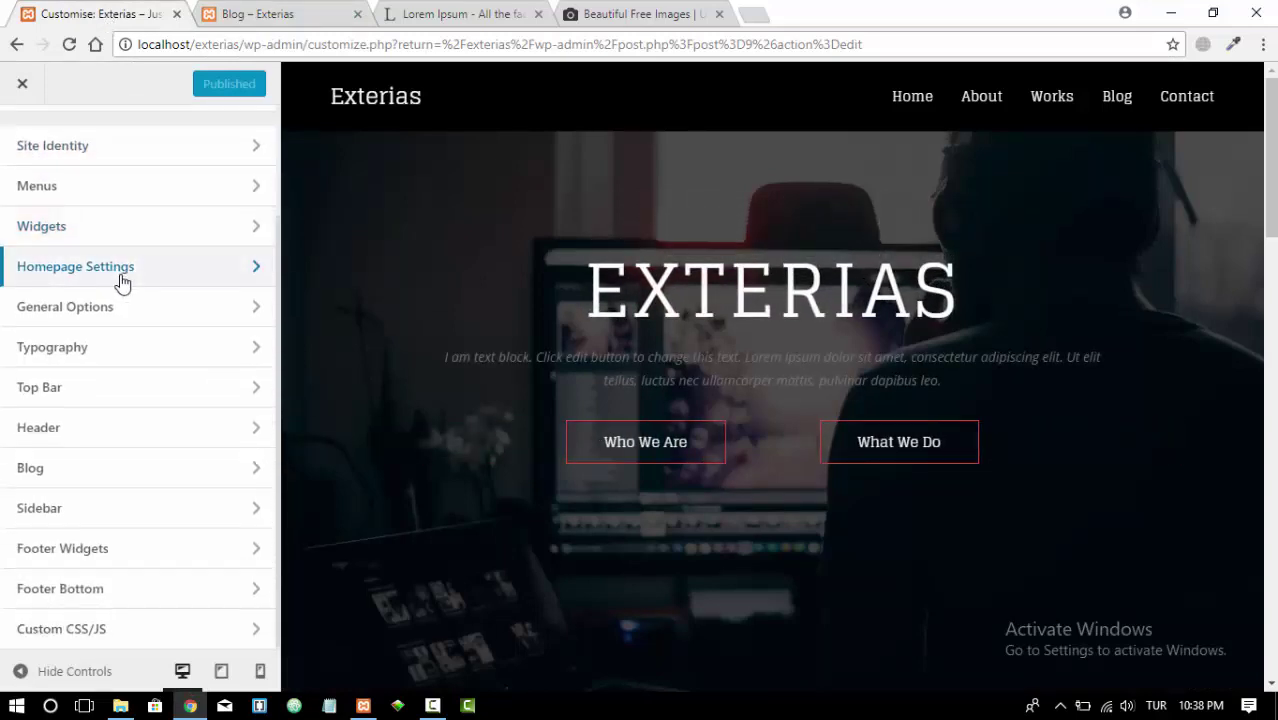
scroll(145, 320, up, 2)
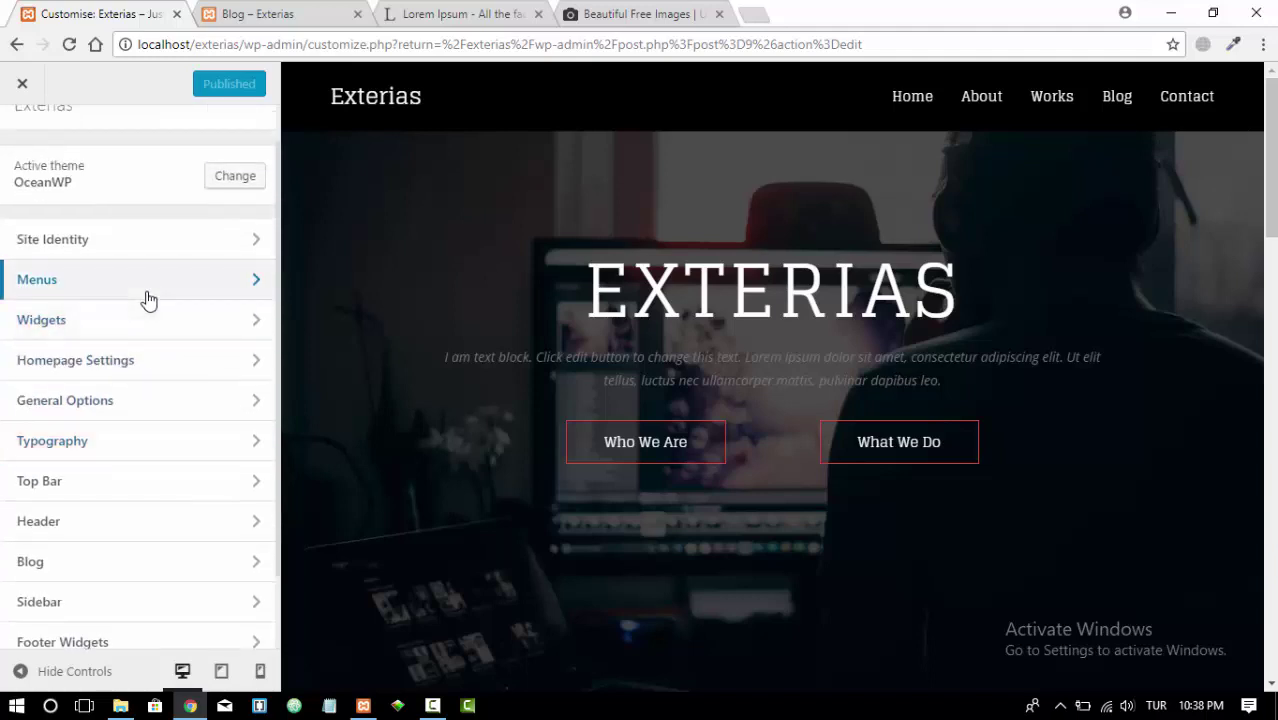
scroll(148, 300, down, 2)
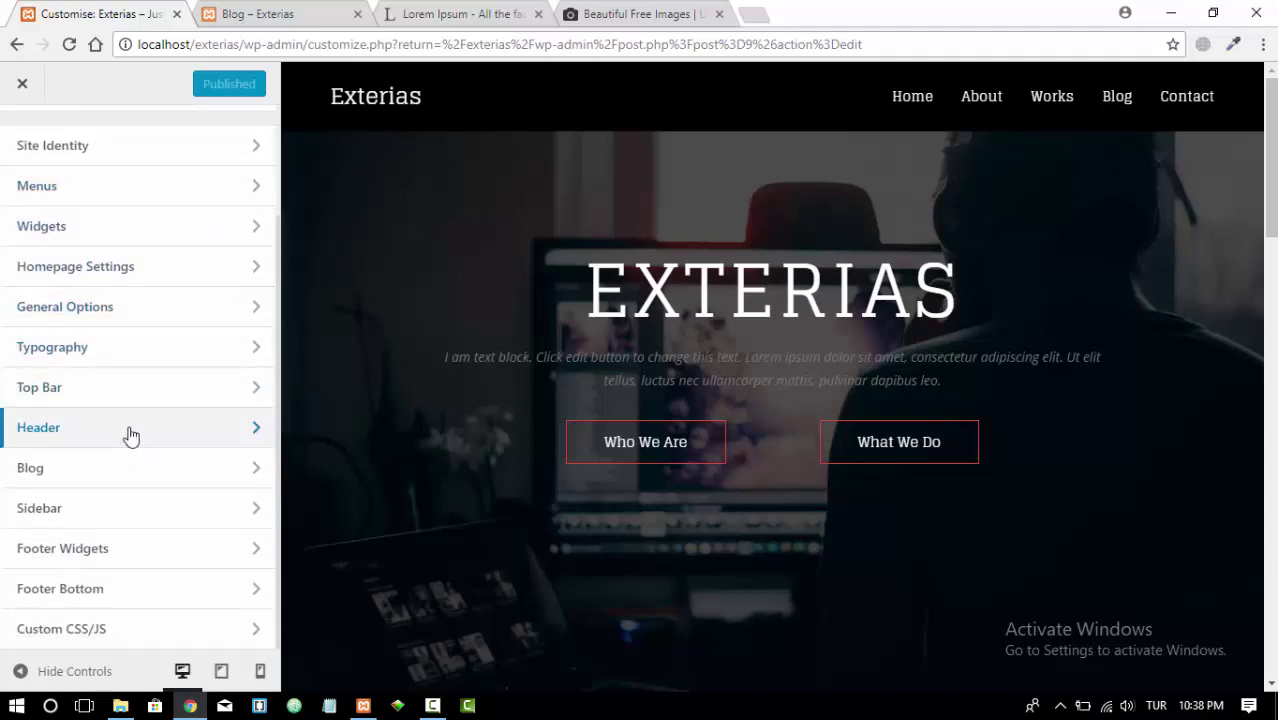
scroll(123, 386, up, 2)
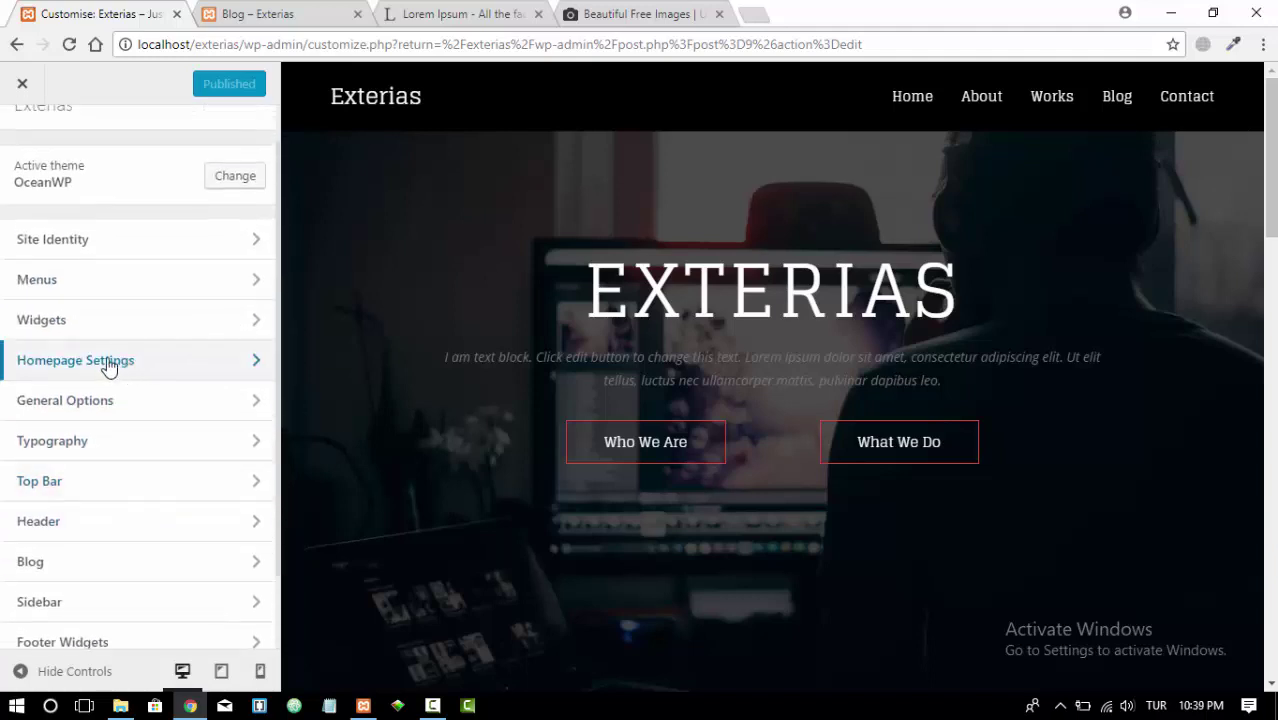
click(68, 361)
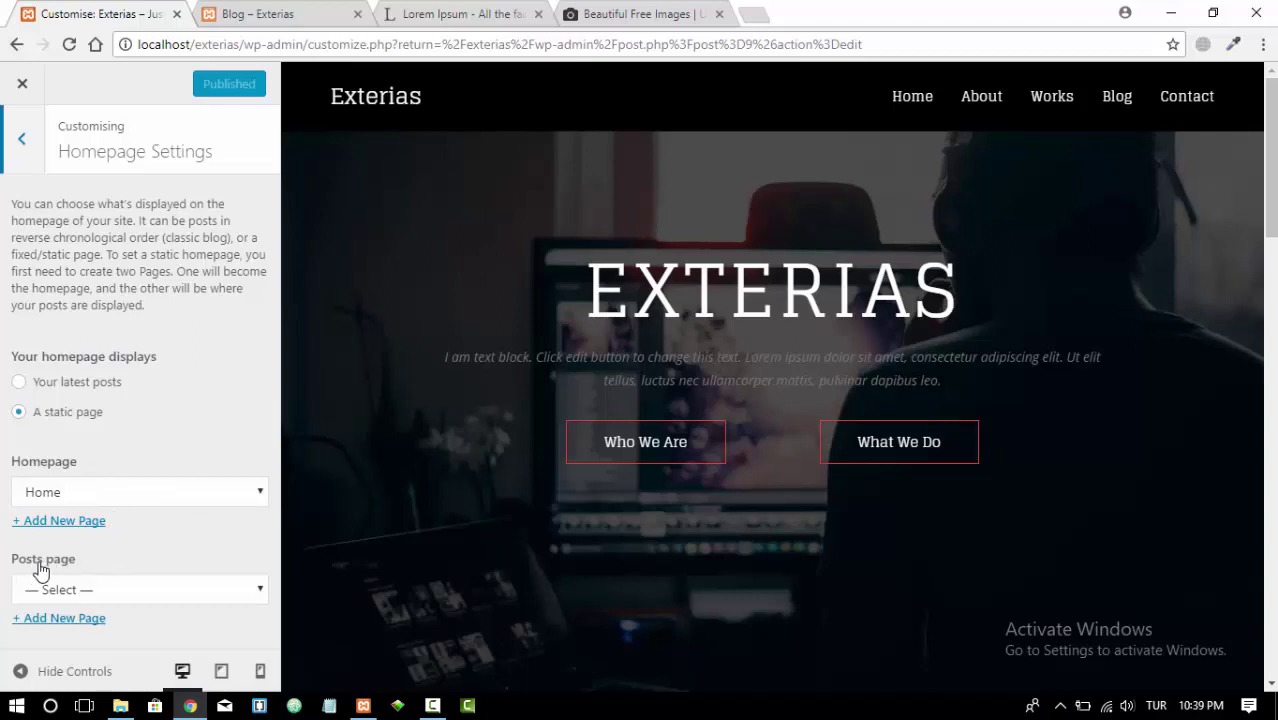
Set Blog as the posts page and publish the change
click(260, 592)
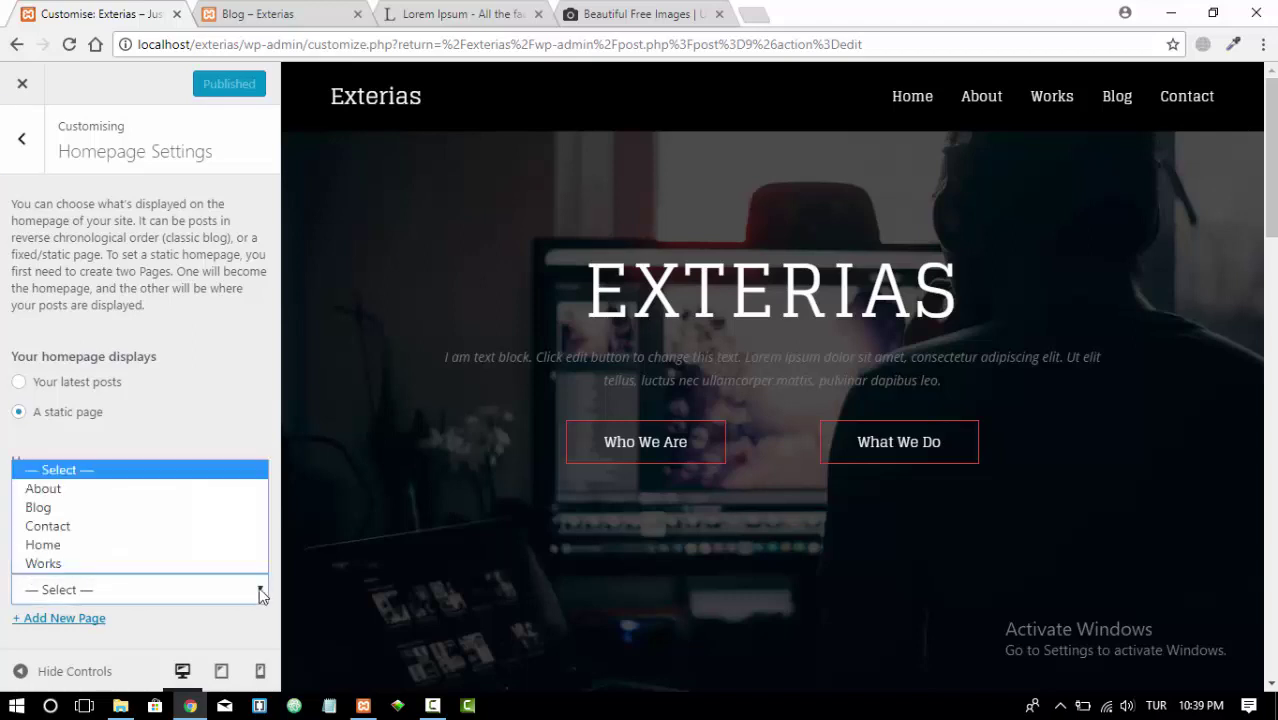
click(108, 508)
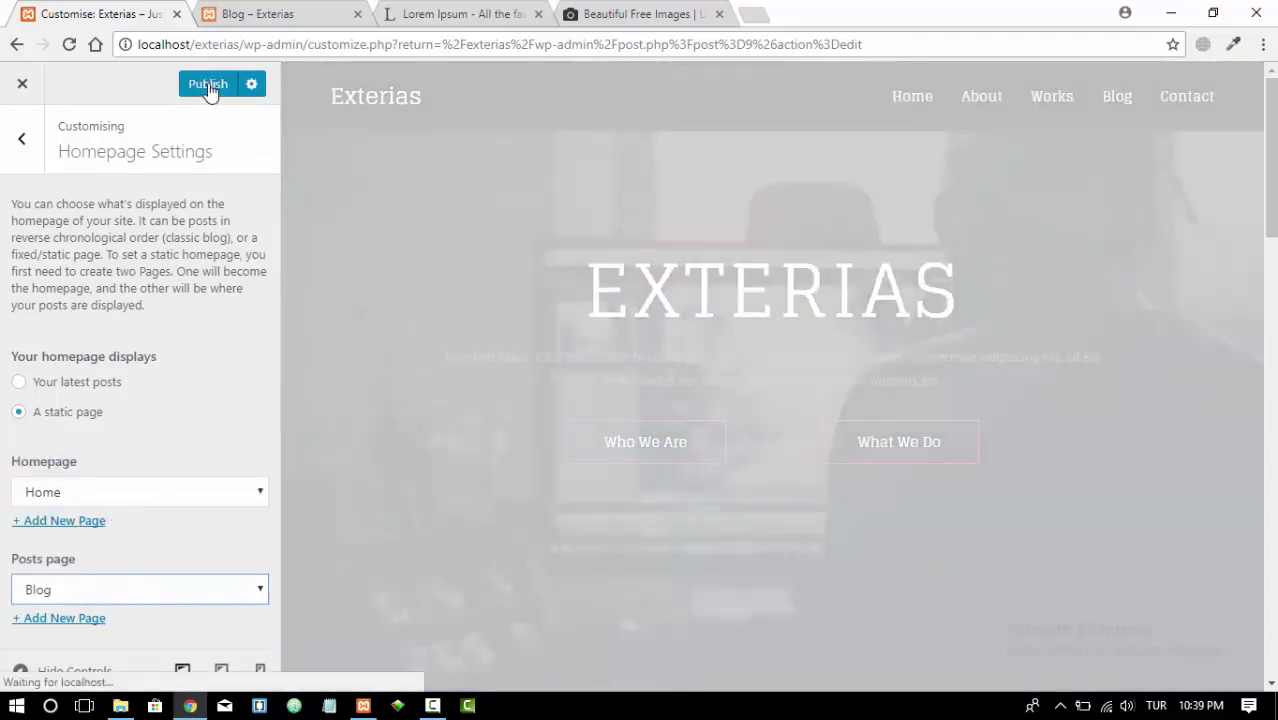
click(208, 86)
Reload the live Blog page to check its post listing, and check the publishing status in the customiser
click(266, 14)
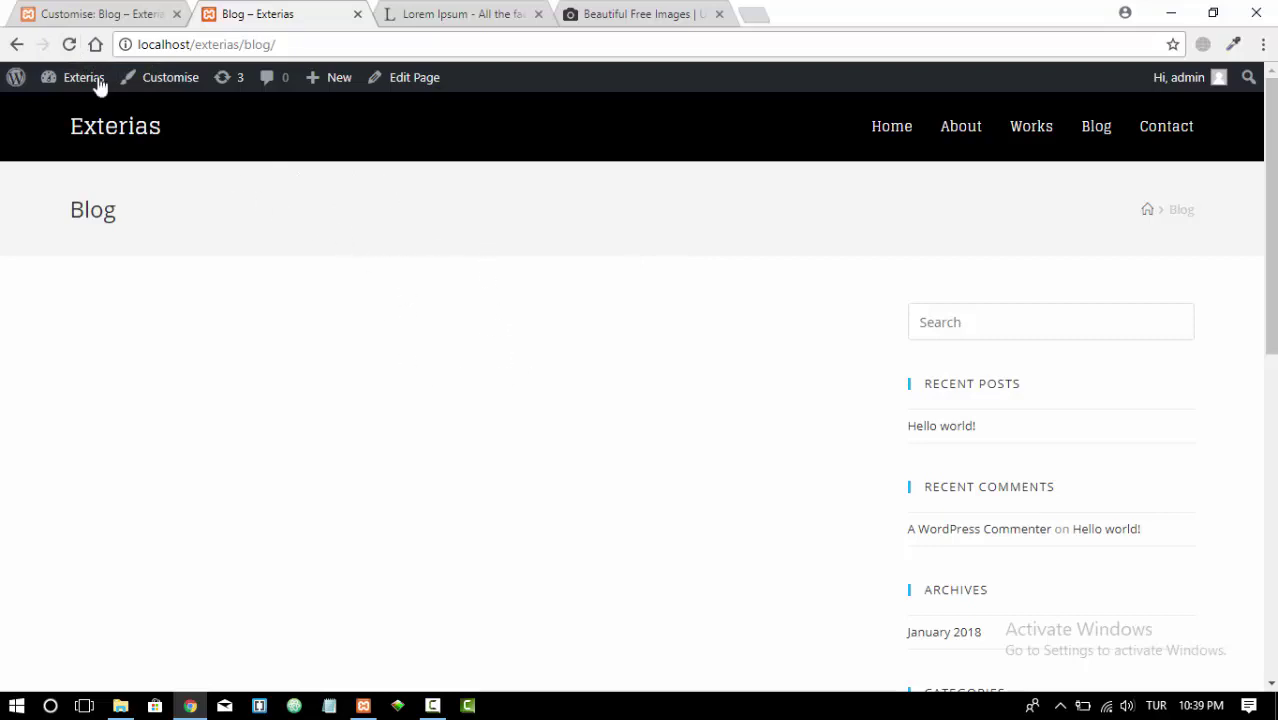
click(69, 45)
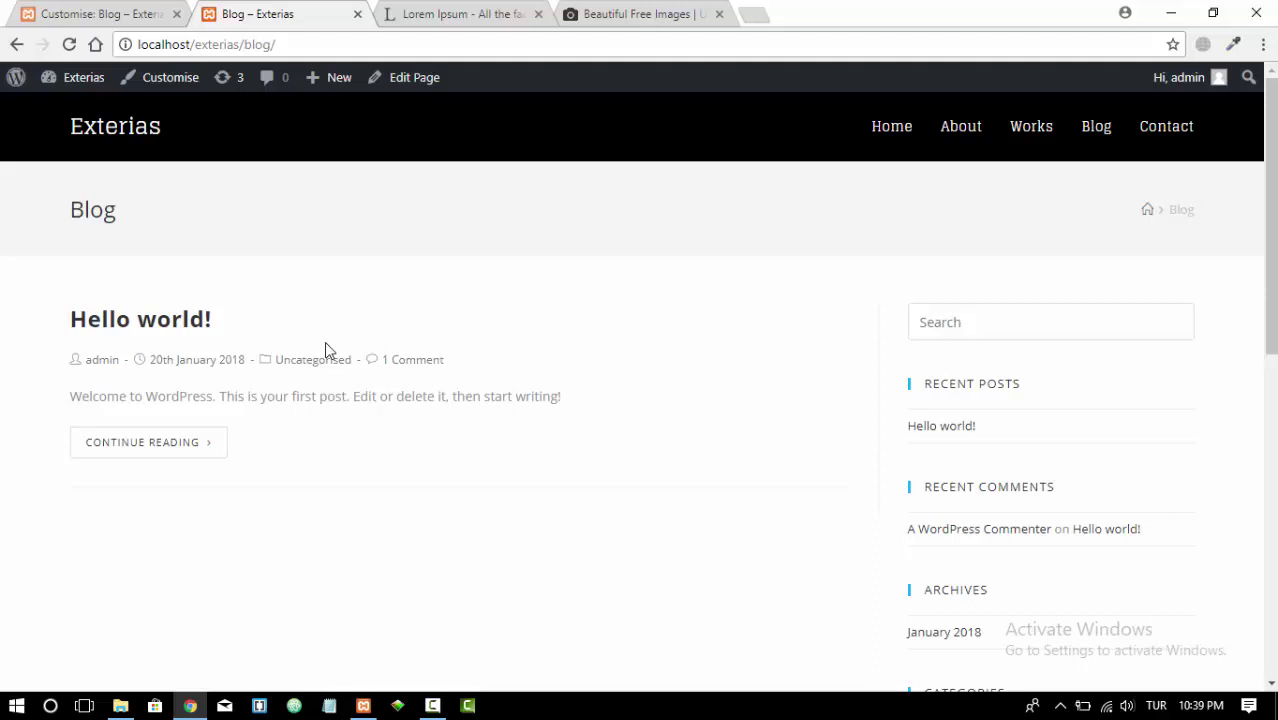
click(158, 13)
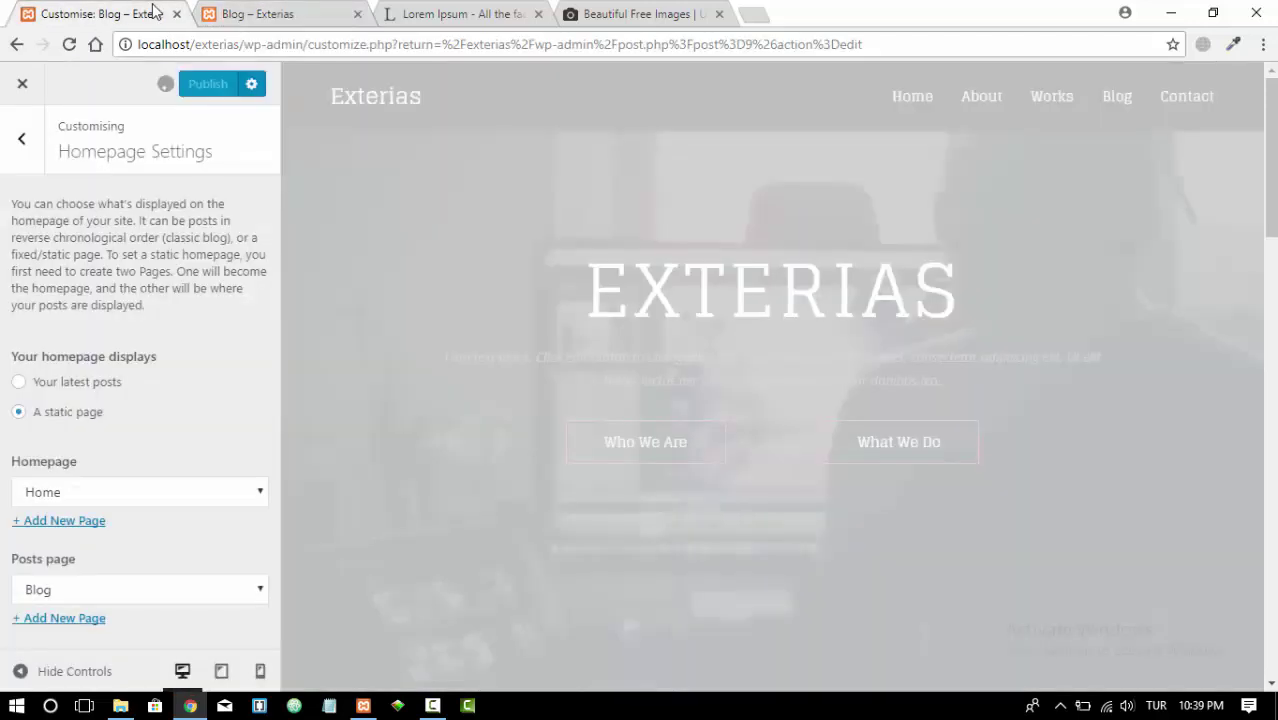
click(302, 17)
Visit the live About and Home pages, then return to the Blog page and look over its layout
click(959, 134)
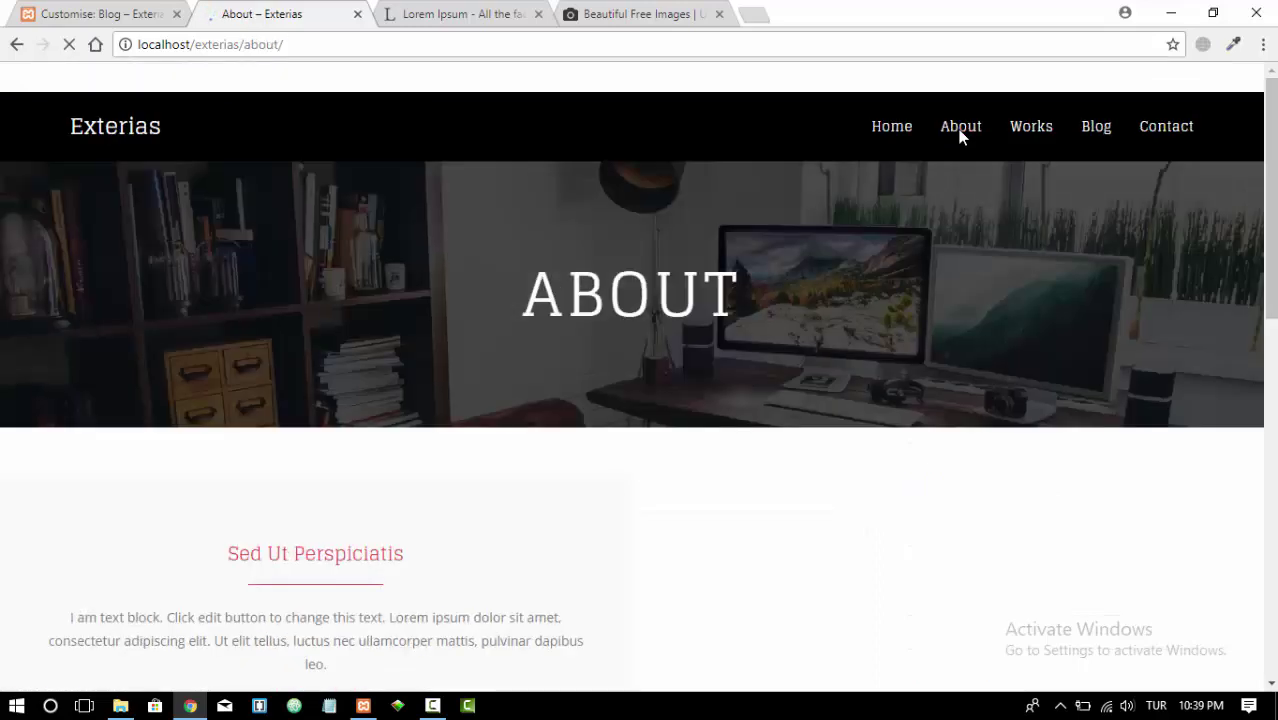
click(893, 130)
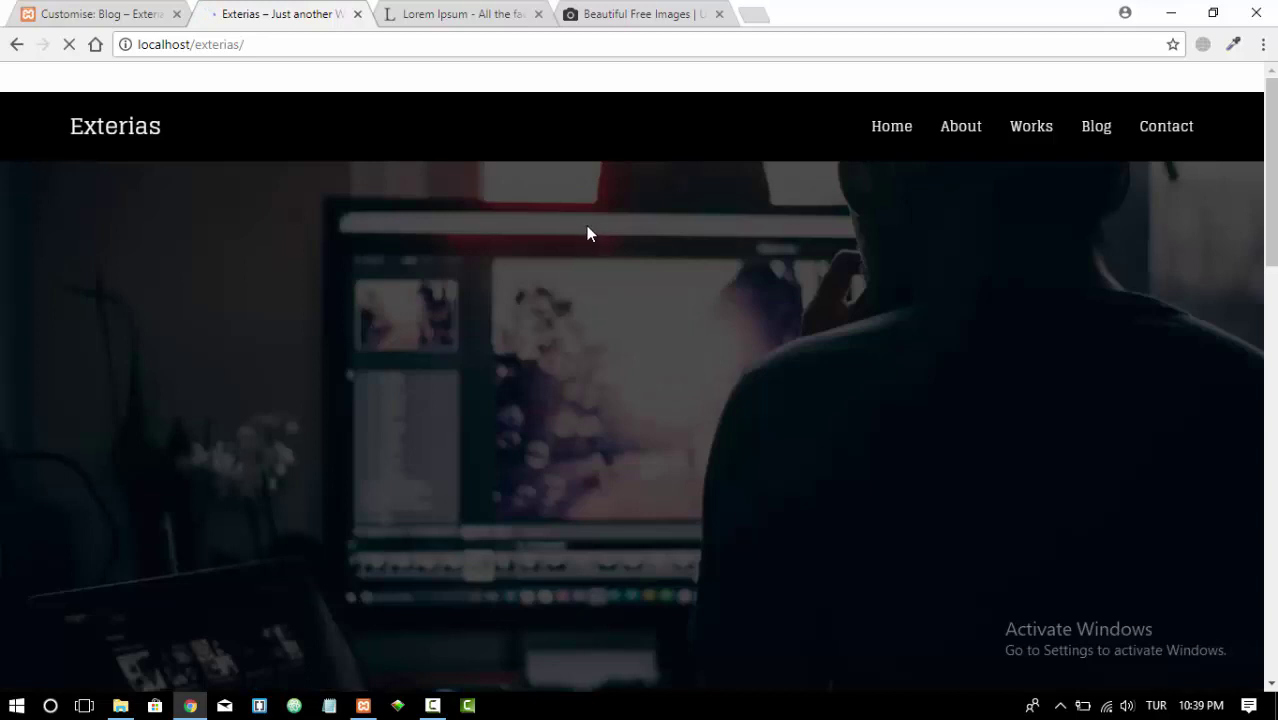
click(1087, 133)
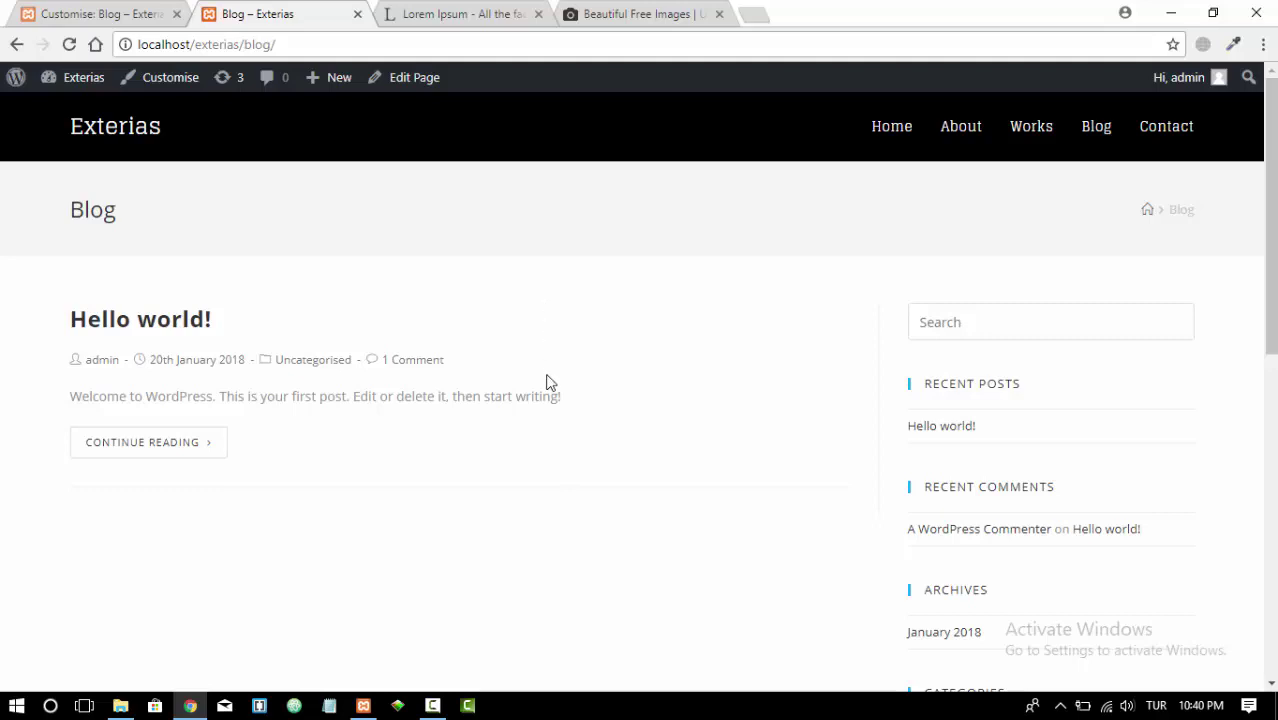
scroll(620, 360, down, 1)
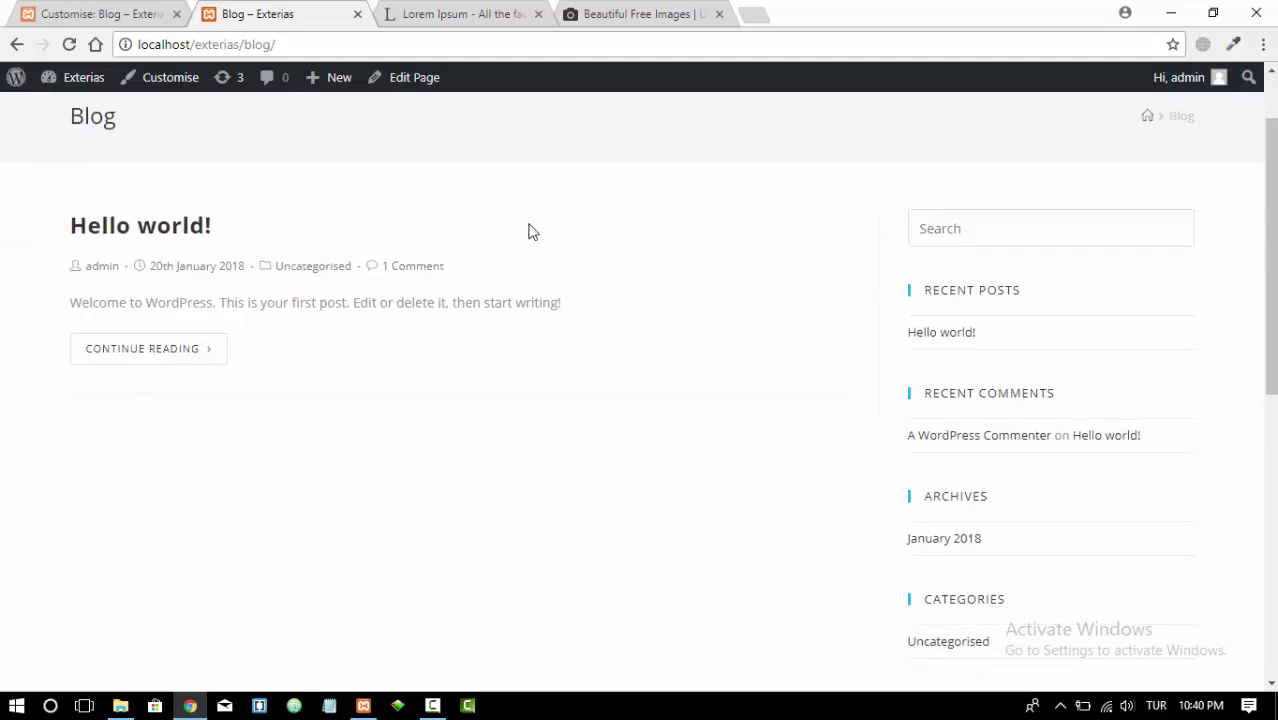
scroll(505, 268, up, 1)
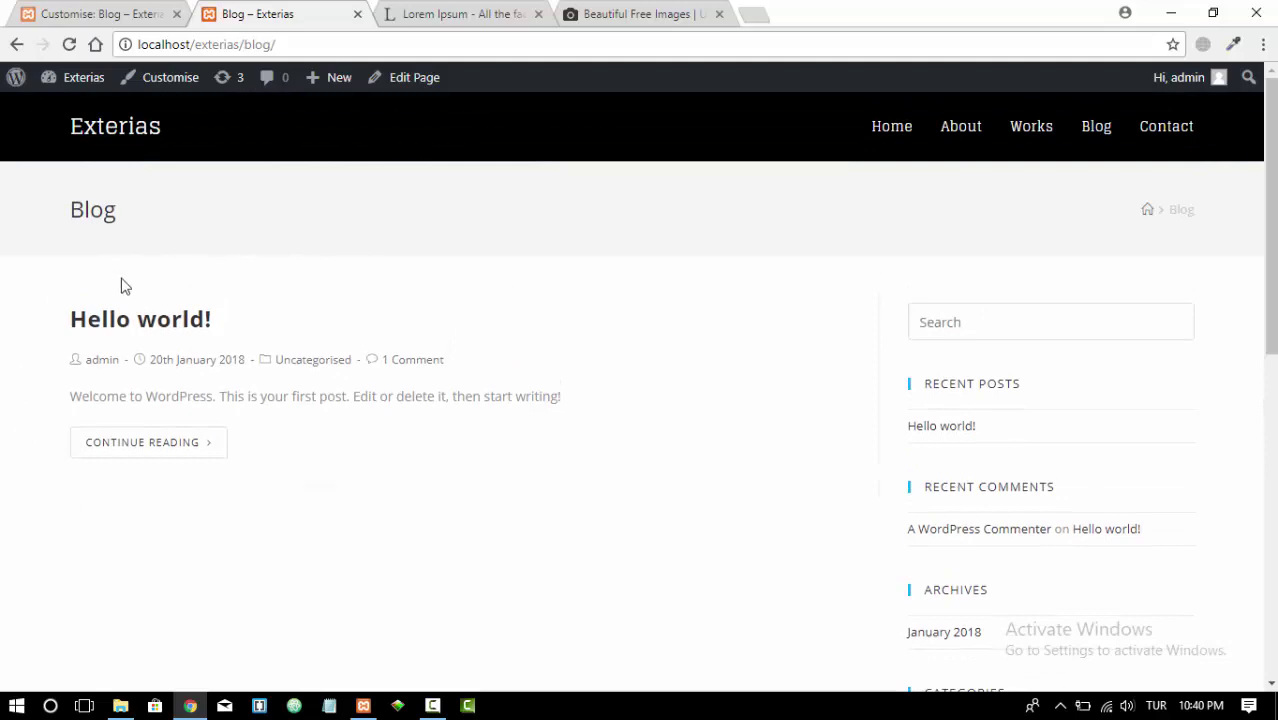
Open the full Hello world! post, review its content and comment section, and return to the Blog page
click(162, 441)
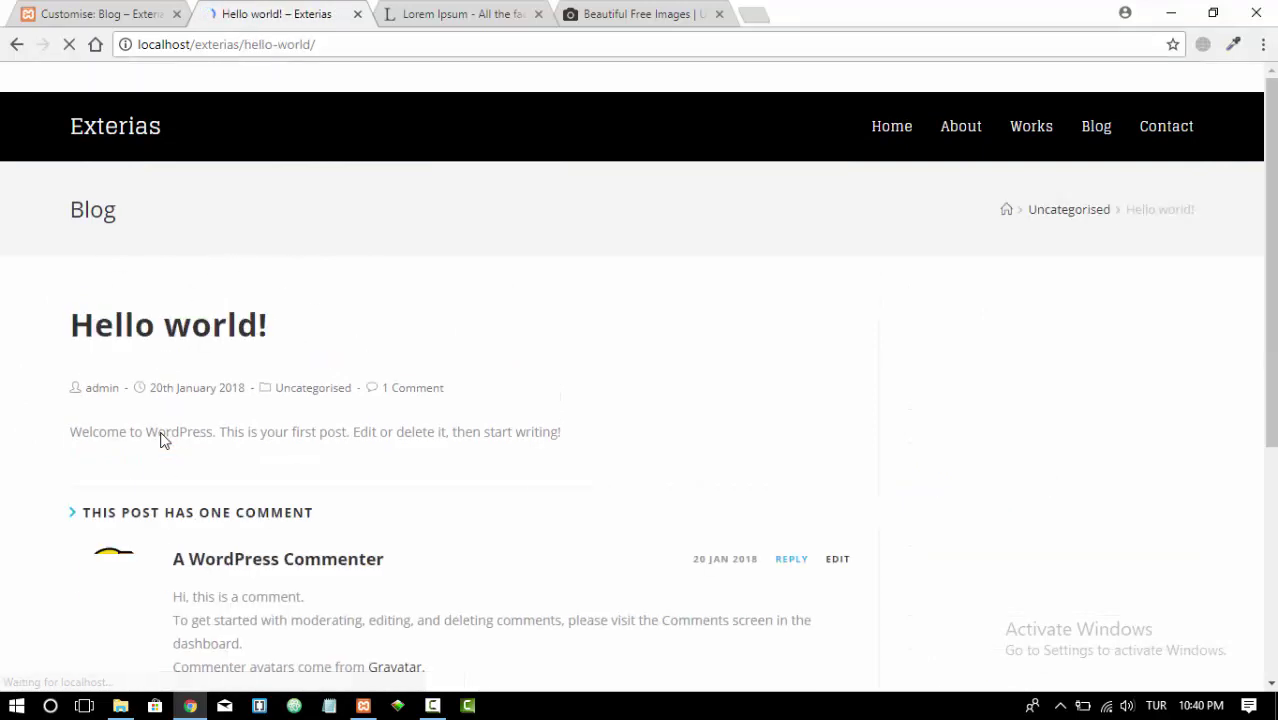
scroll(276, 396, down, 2)
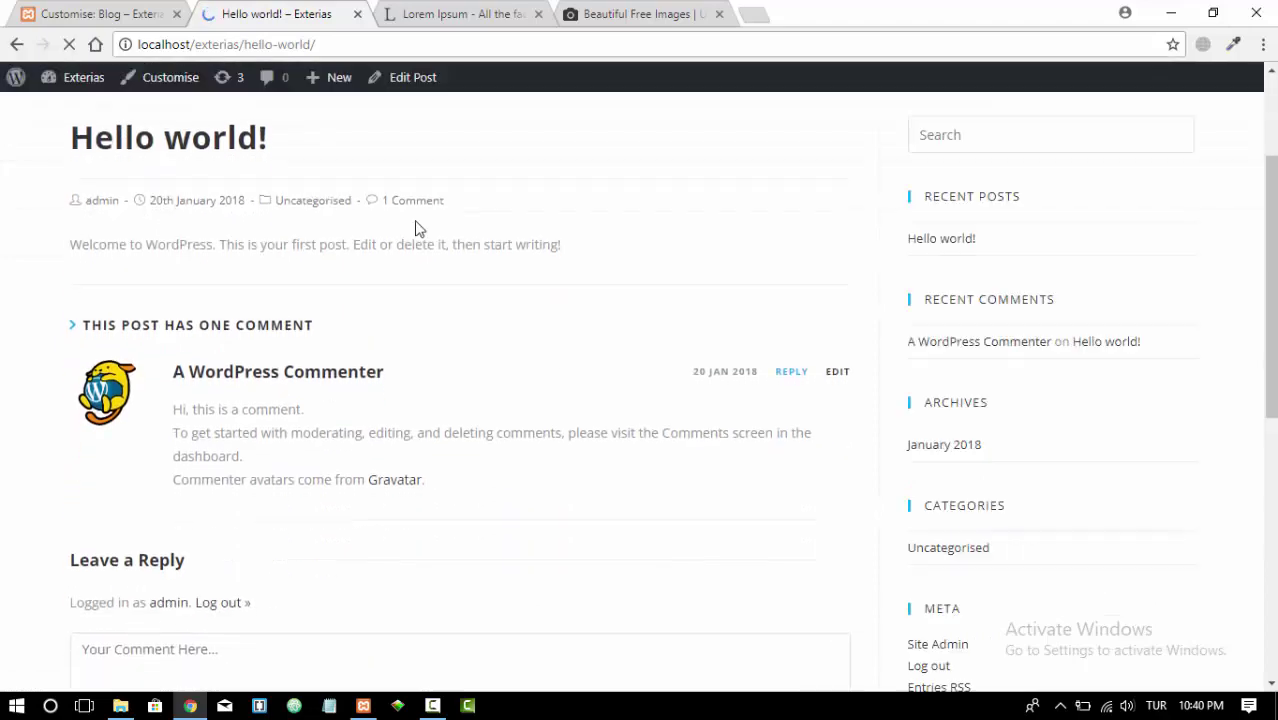
scroll(263, 427, down, 2)
scroll(488, 251, up, 3)
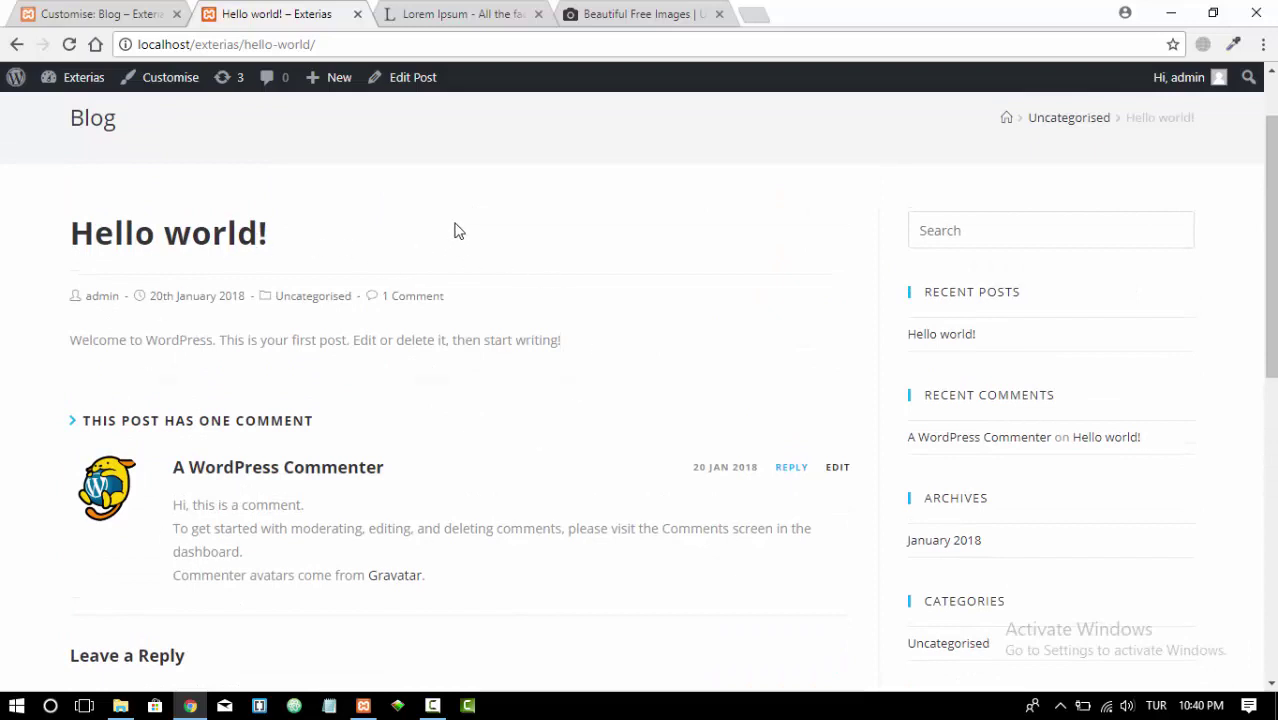
scroll(608, 348, up, 1)
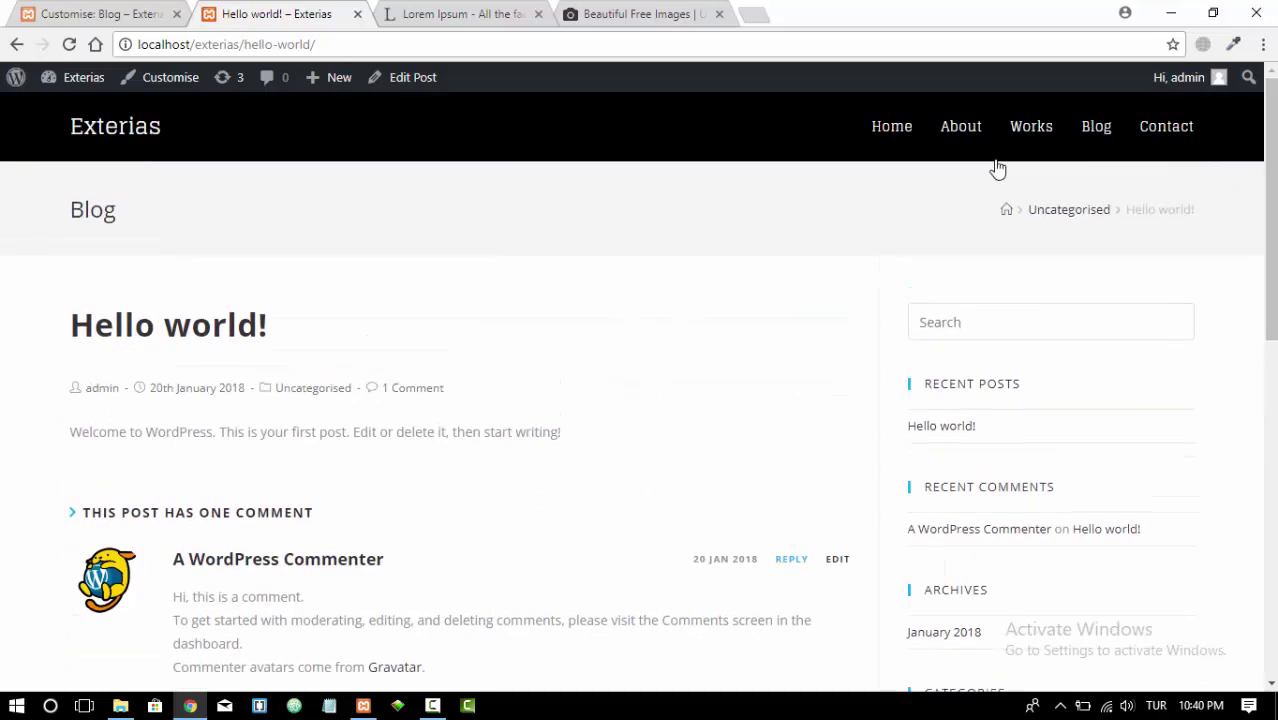
click(1092, 135)
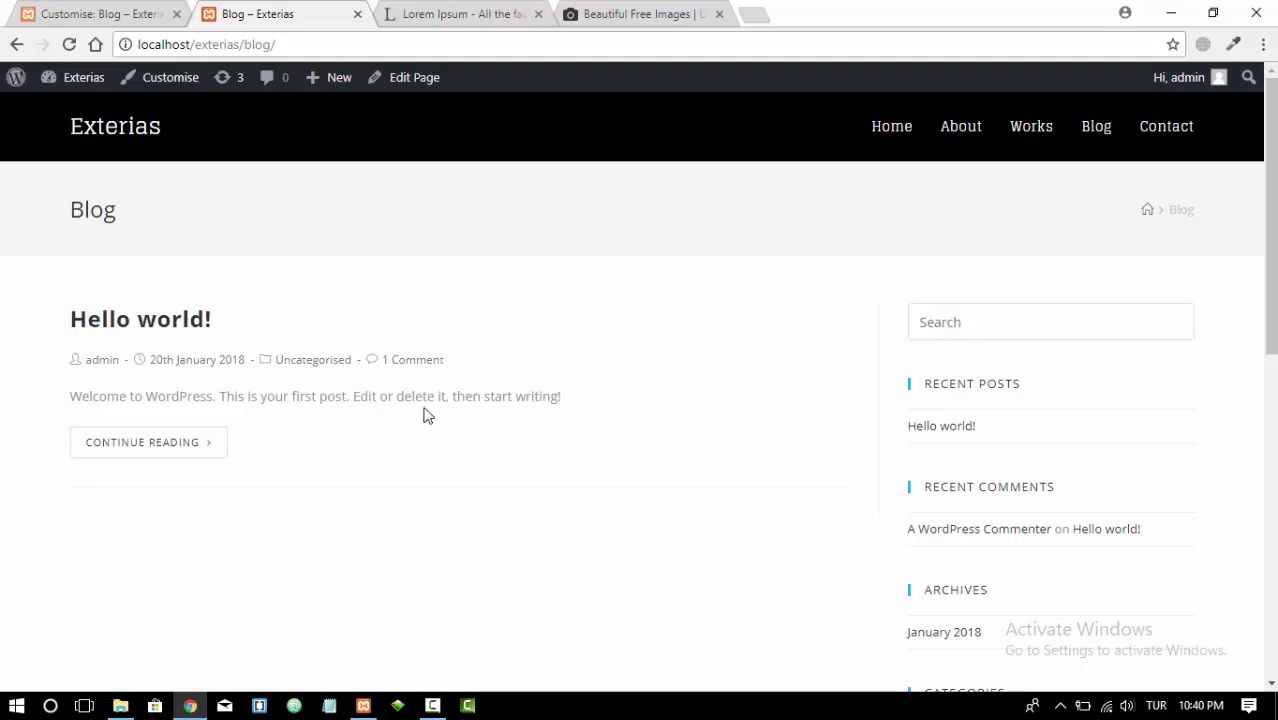
Close the customiser and return to the dashboard
click(127, 15)
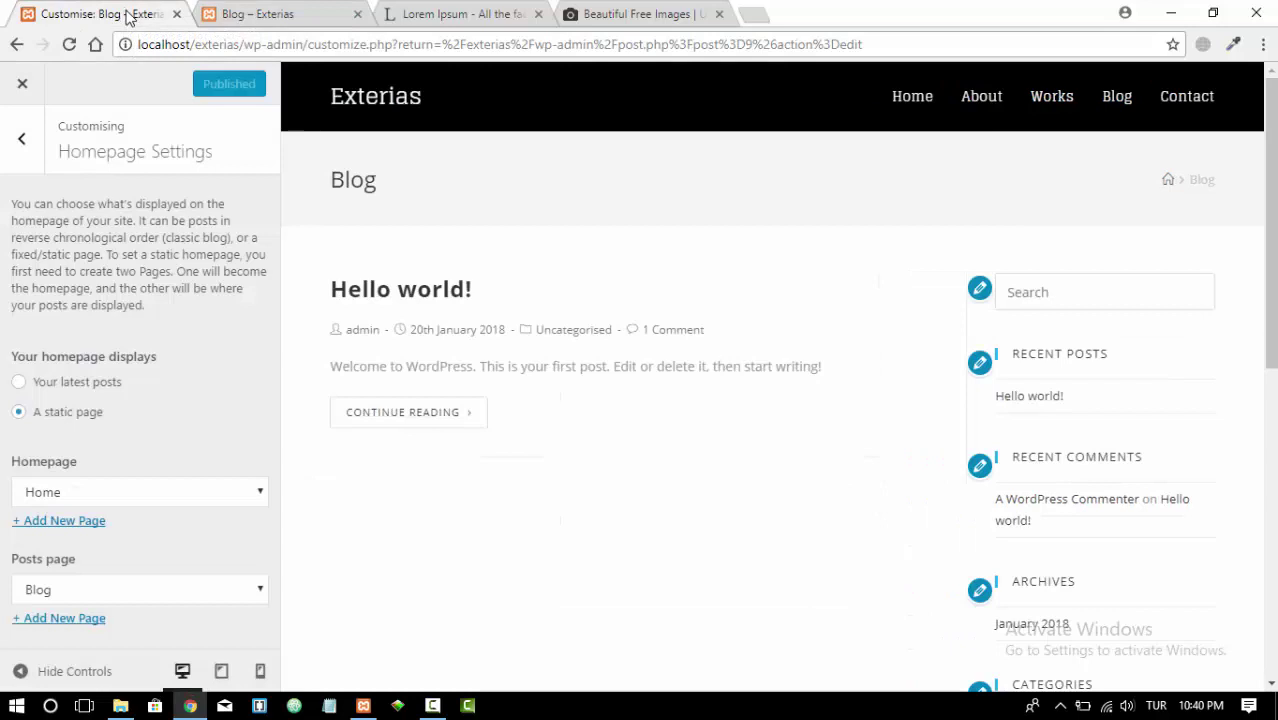
click(24, 87)
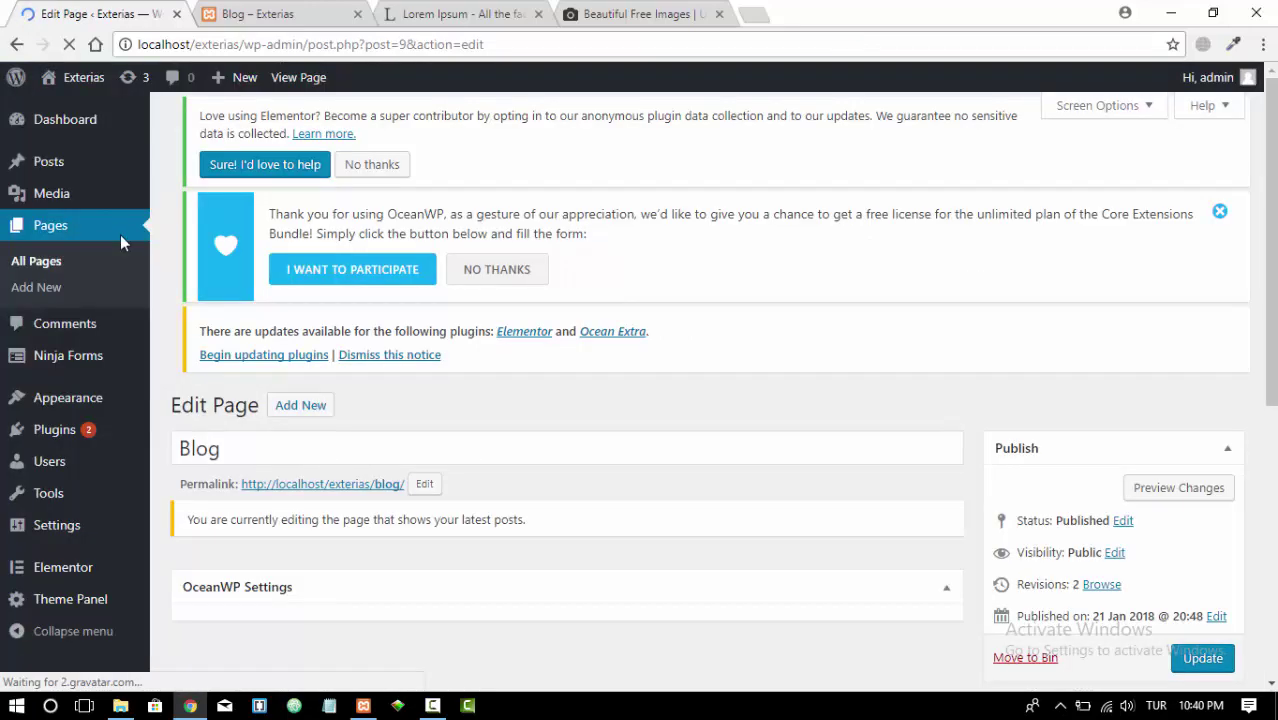
Disable the page title display in the Blog page's OceanWP settings, update the page and check it on the live site
scroll(289, 299, down, 5)
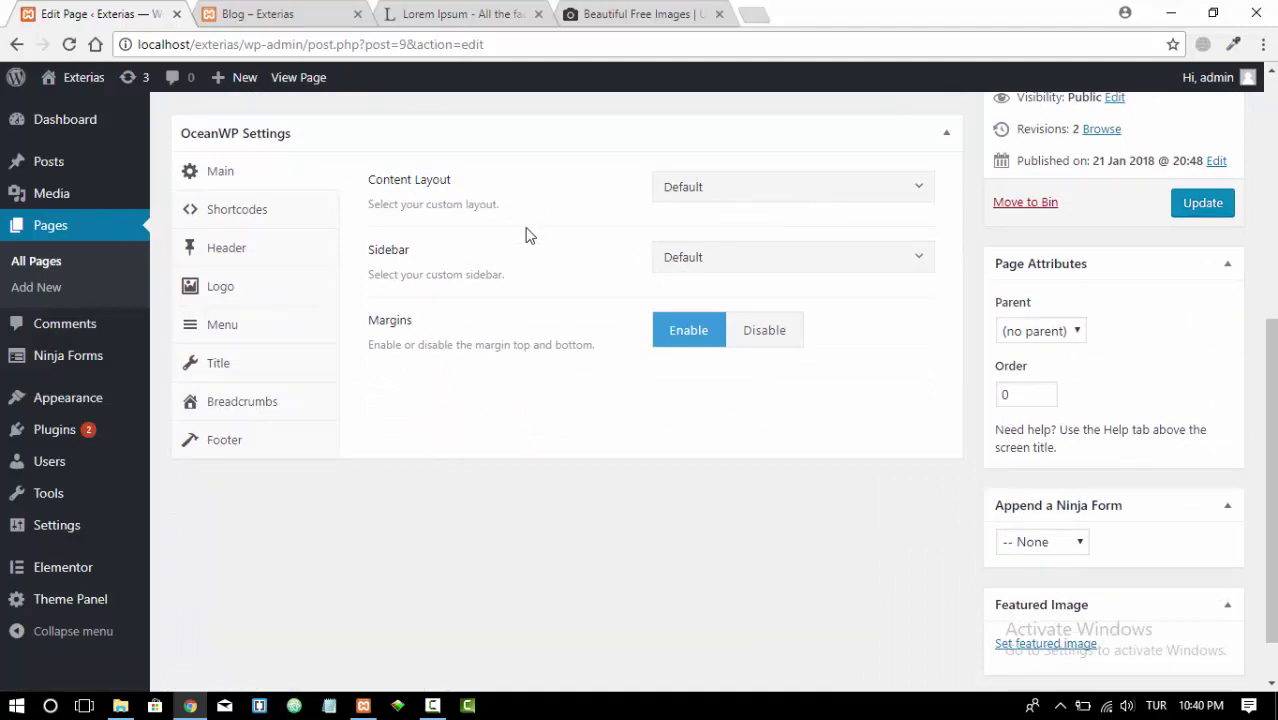
scroll(525, 234, up, 1)
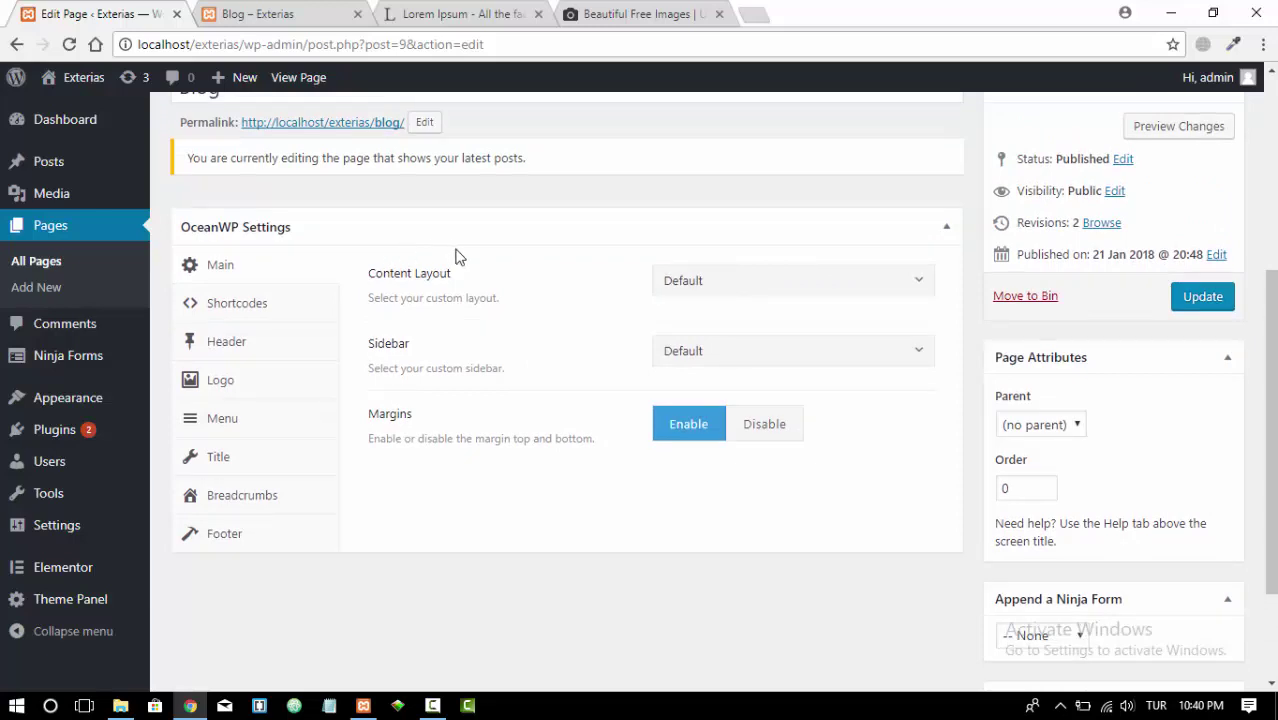
click(234, 457)
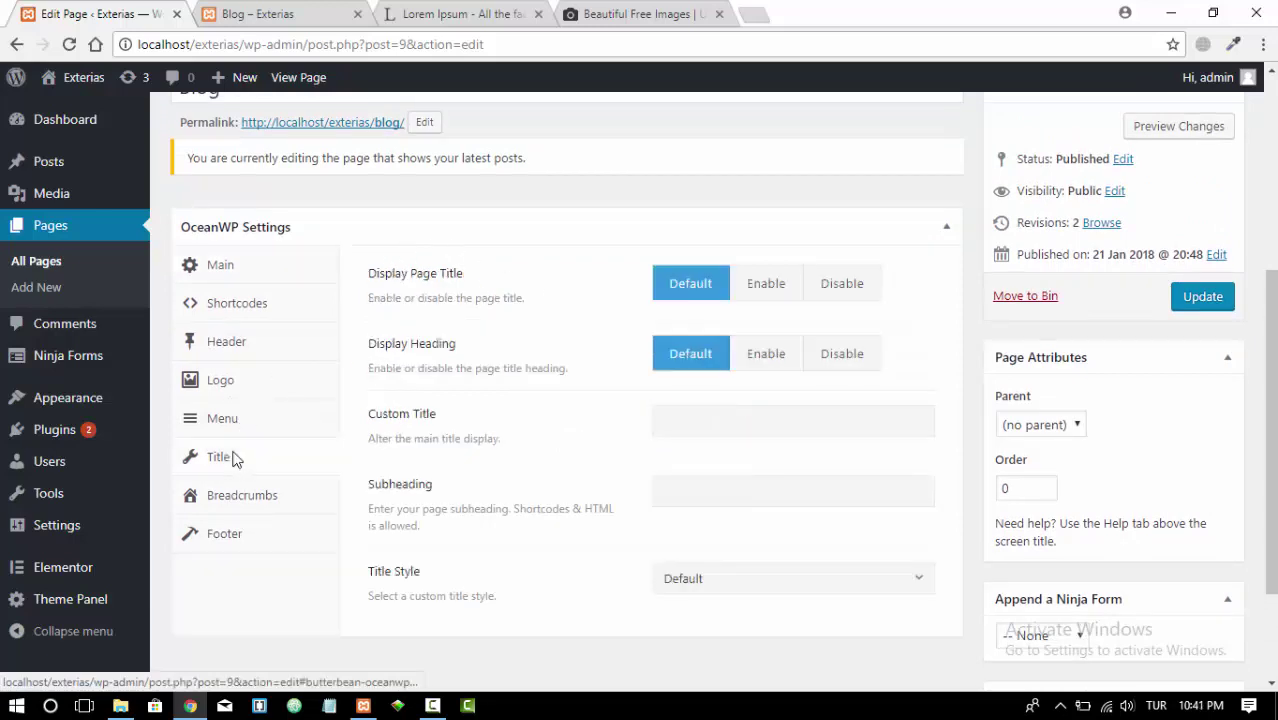
click(842, 286)
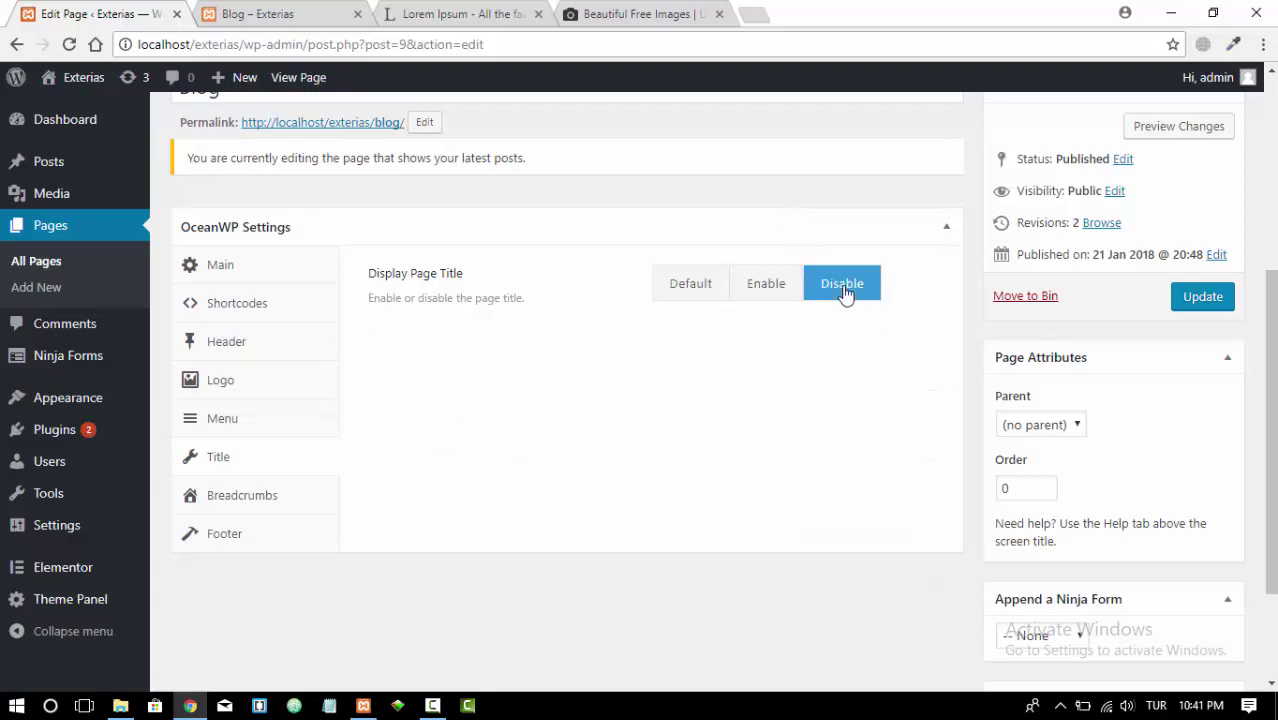
click(1211, 302)
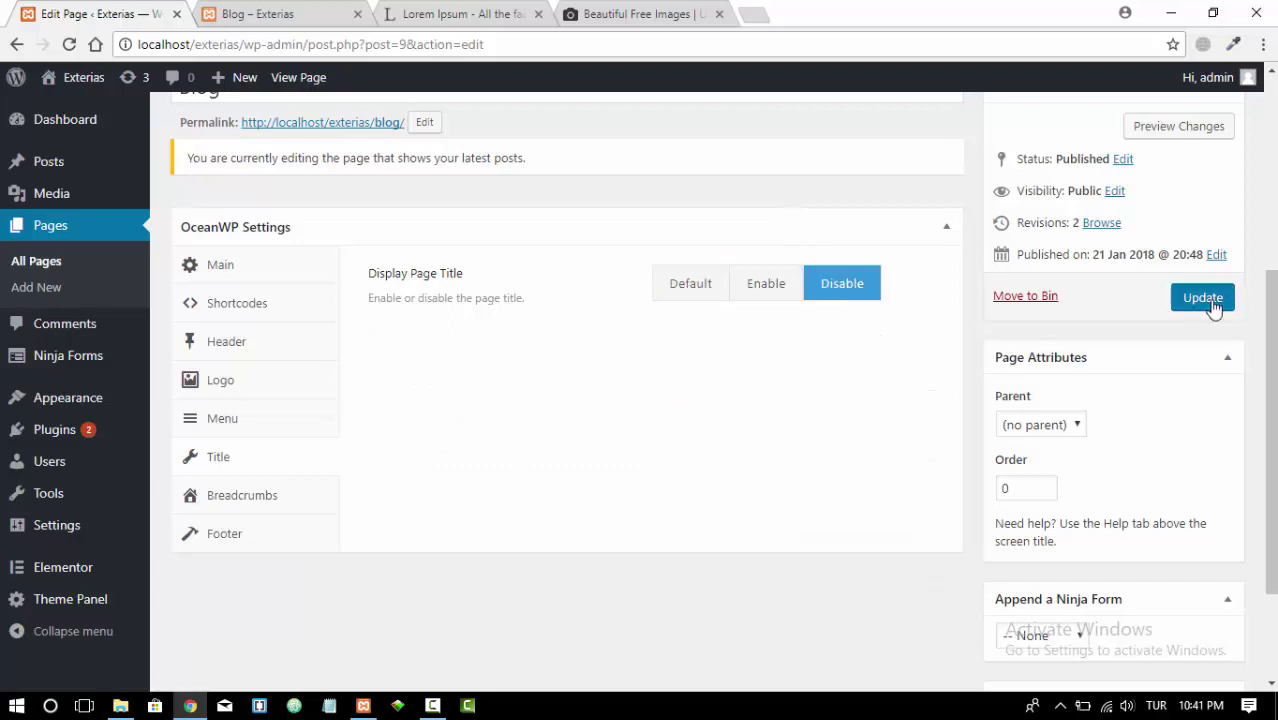
click(298, 22)
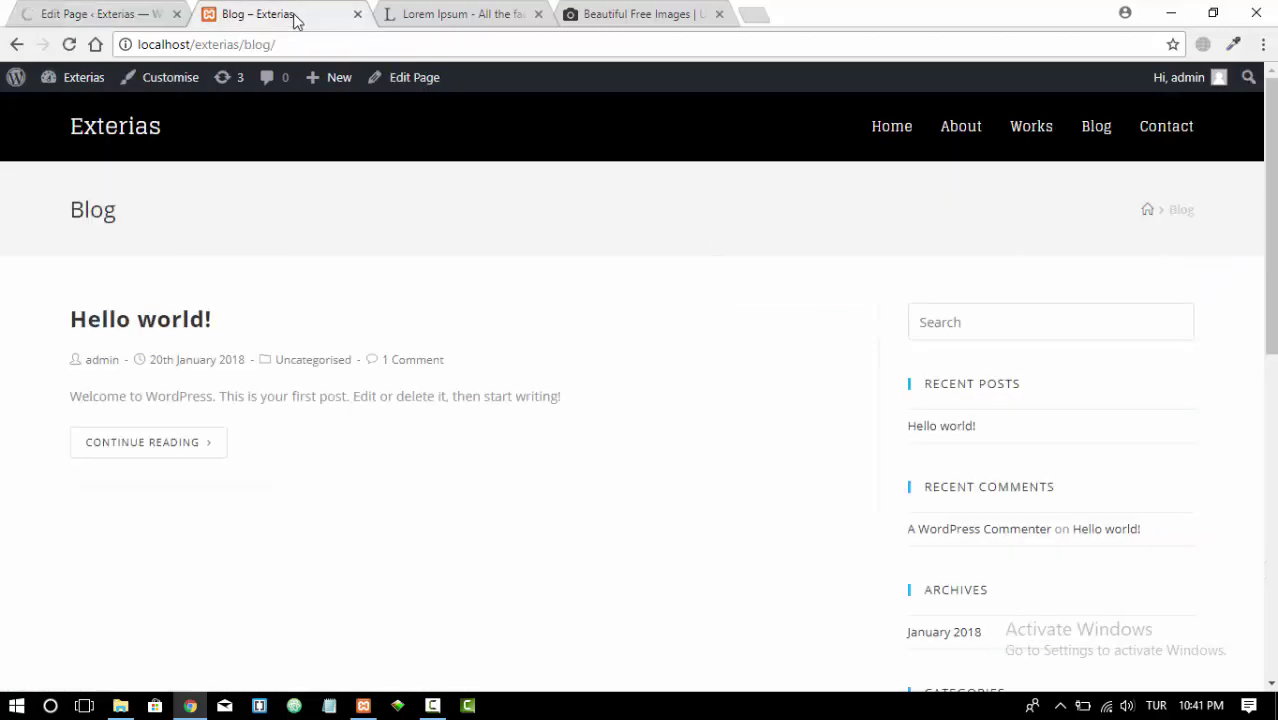
click(70, 45)
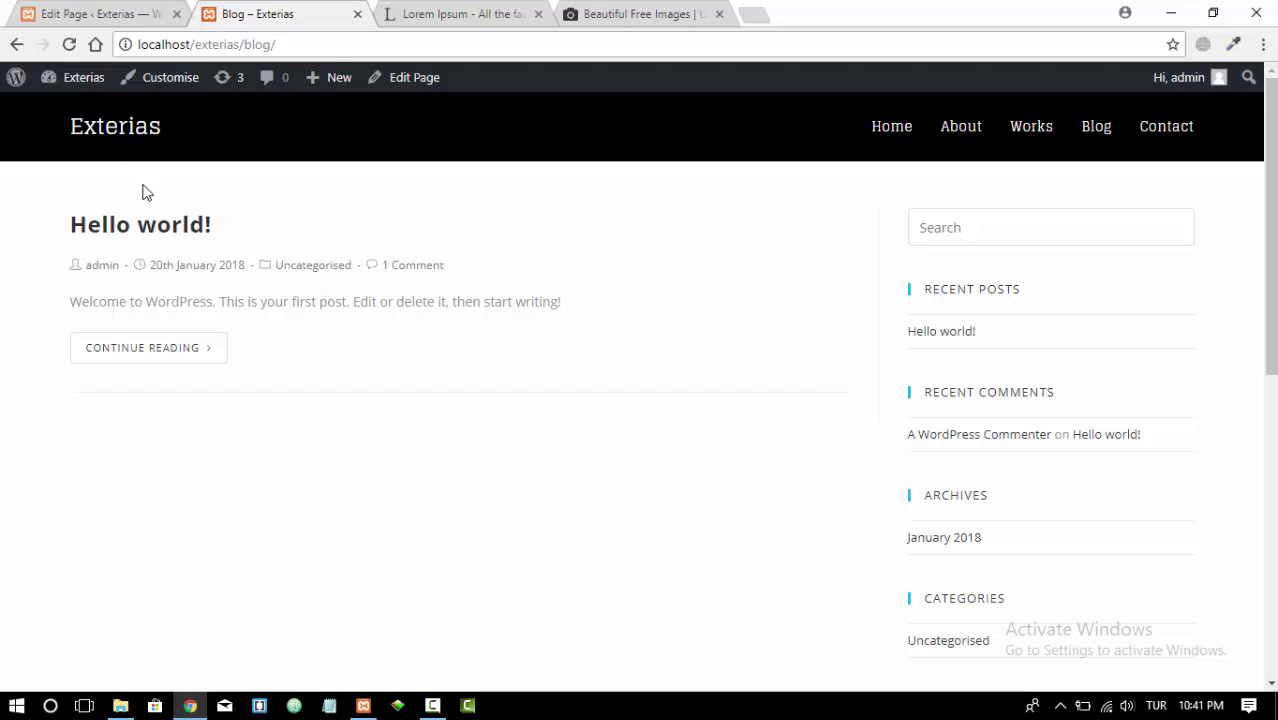
Set Display Page Title back to Default for the Blog page, update it and check the reloaded live page
click(105, 16)
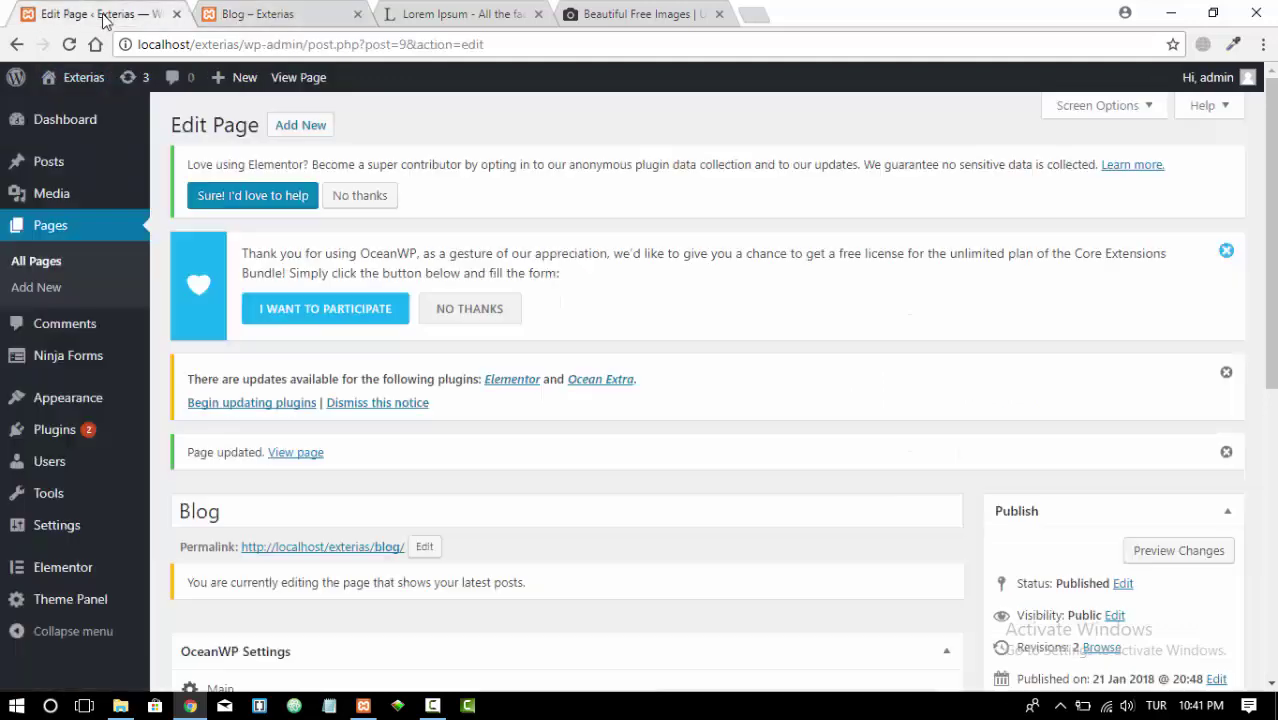
scroll(552, 361, down, 3)
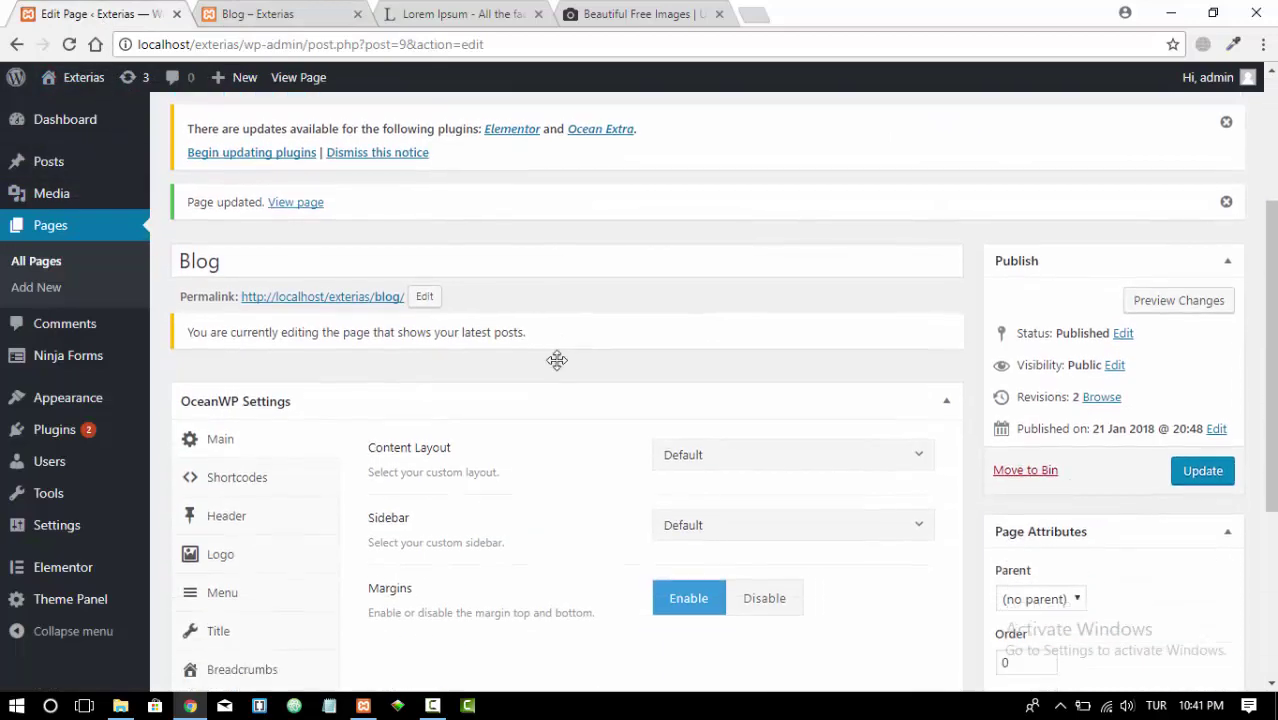
scroll(557, 360, down, 1)
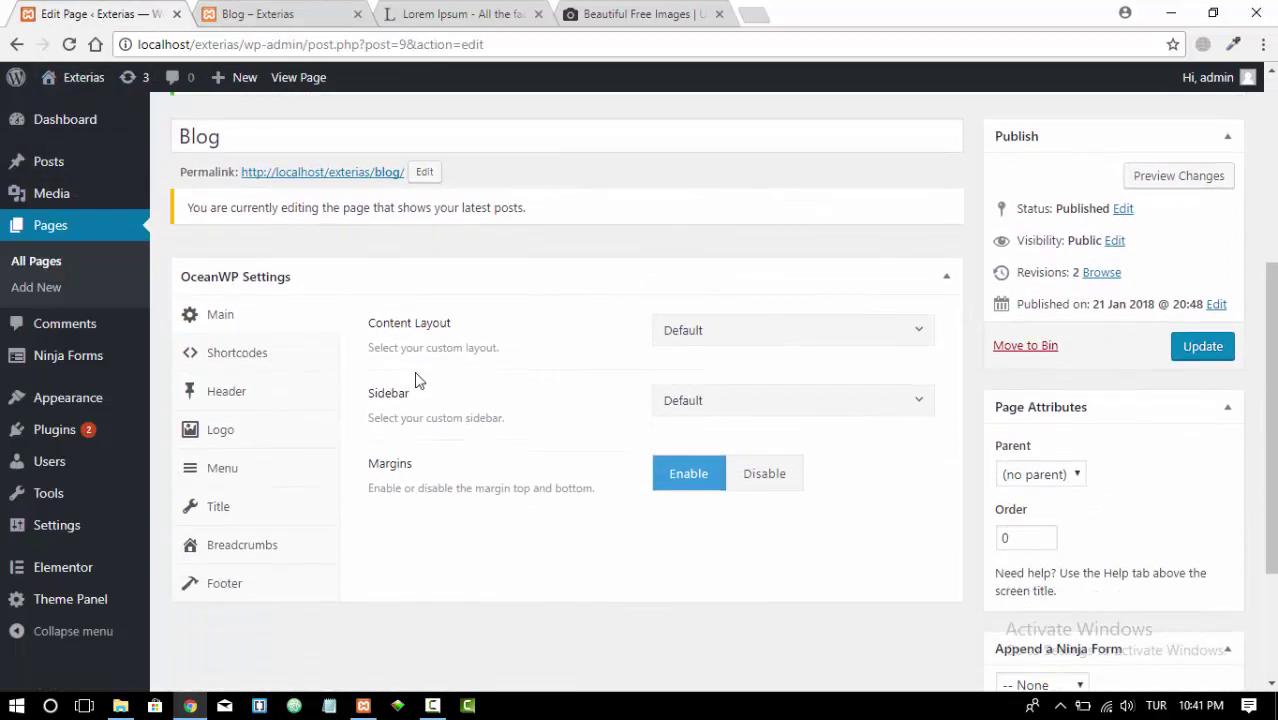
click(219, 508)
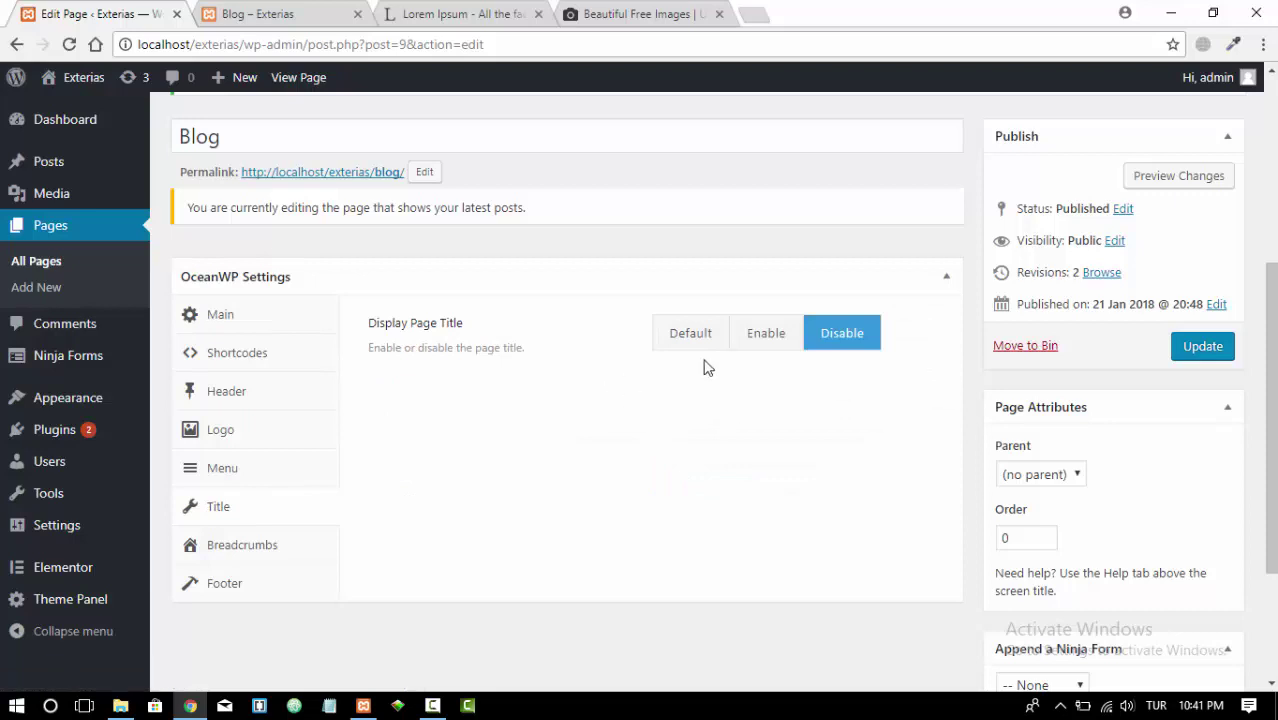
click(674, 339)
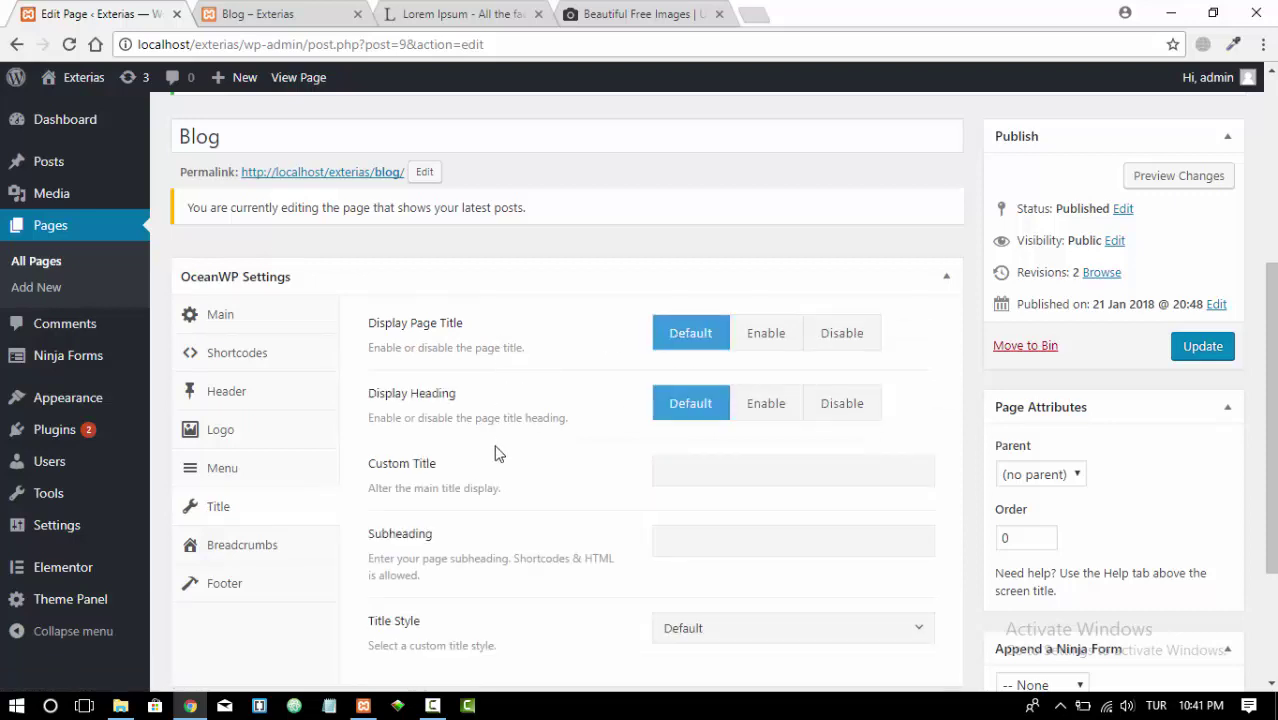
scroll(640, 400, down, 2)
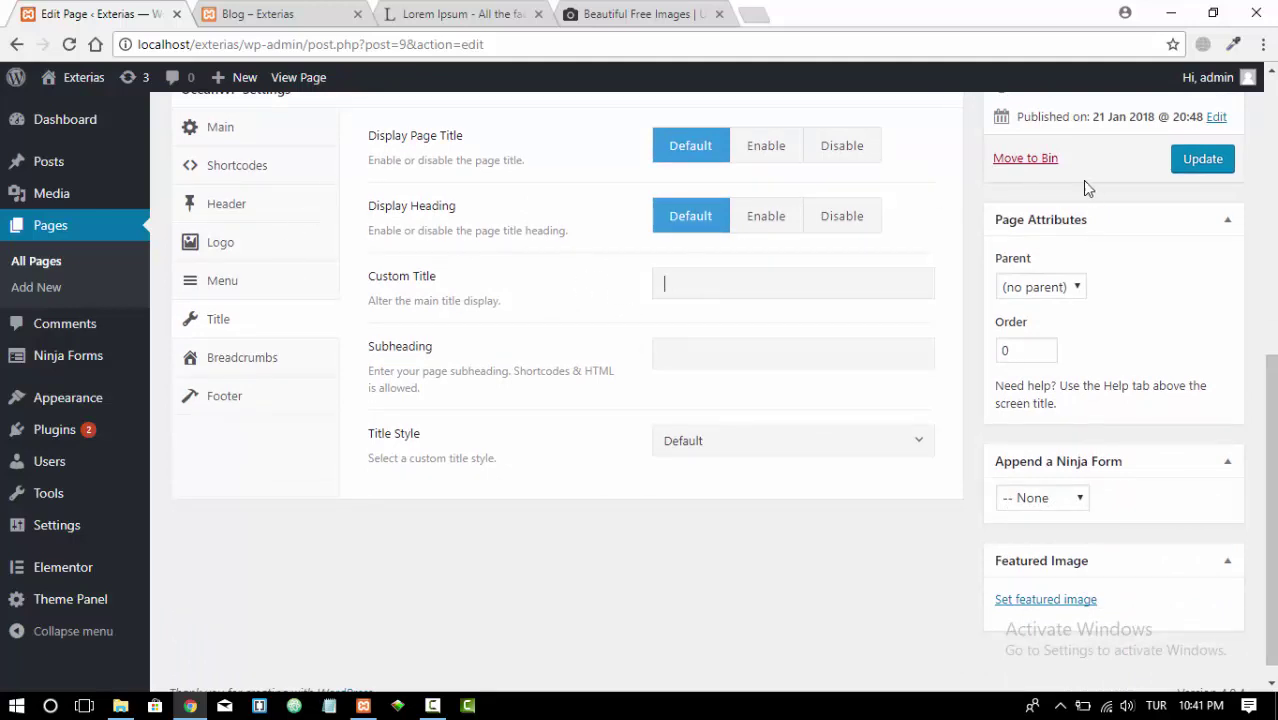
click(1205, 166)
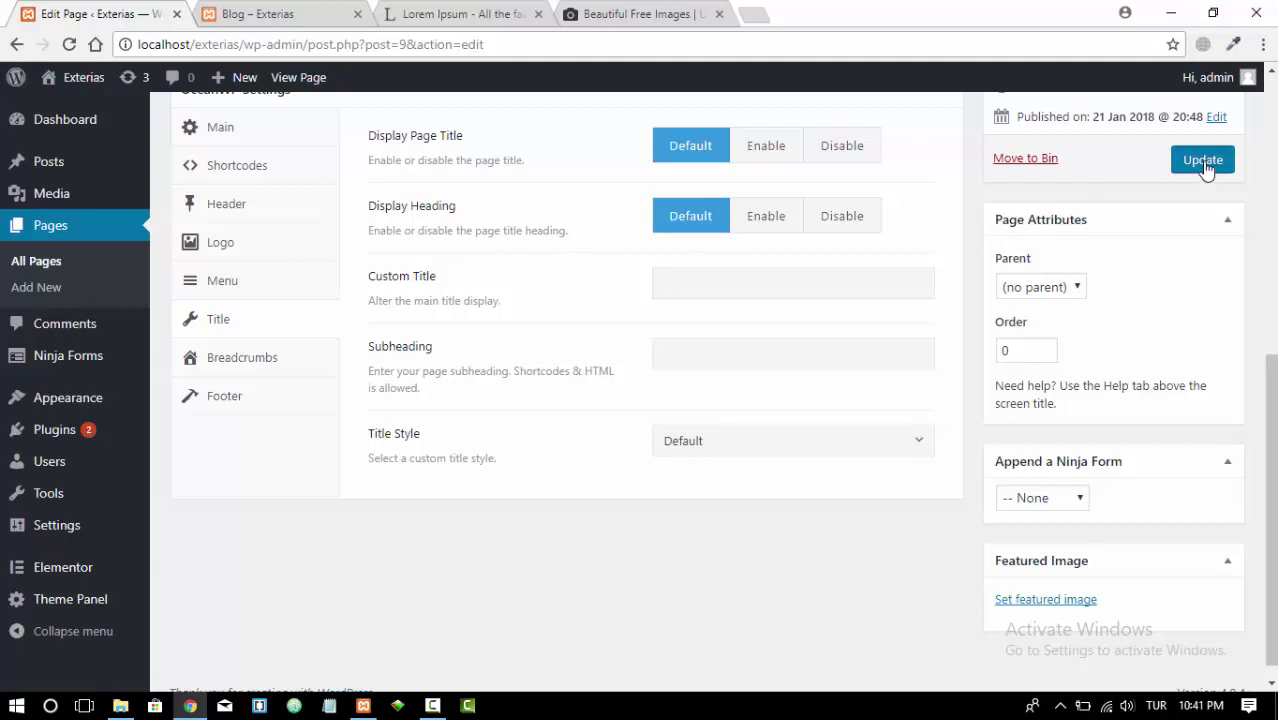
click(290, 8)
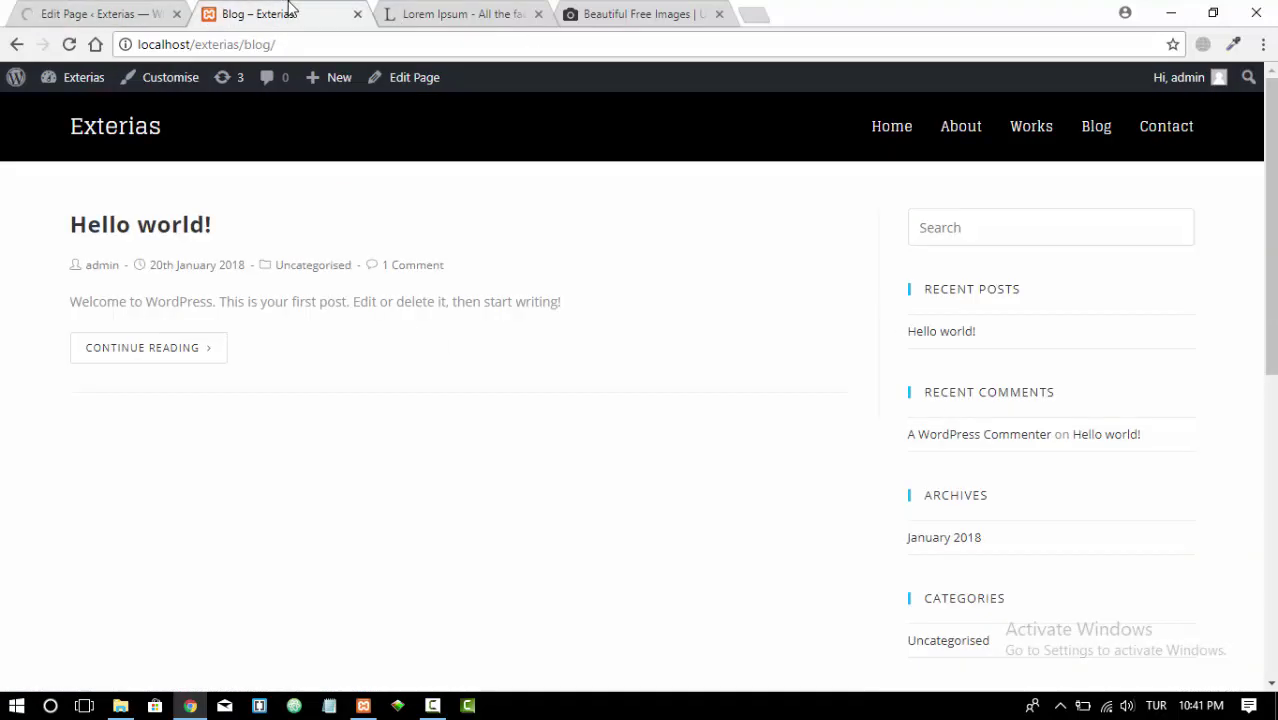
click(70, 46)
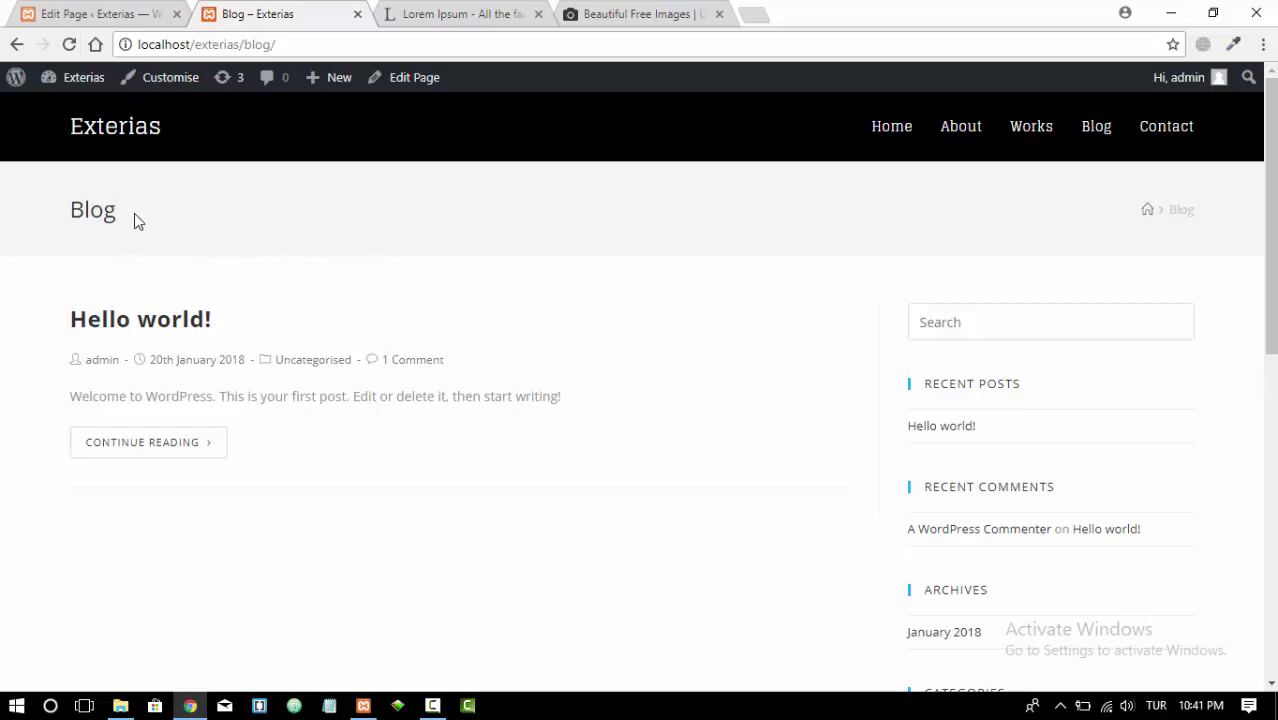
Open the dashboard's list of all posts and look over its entries
click(111, 12)
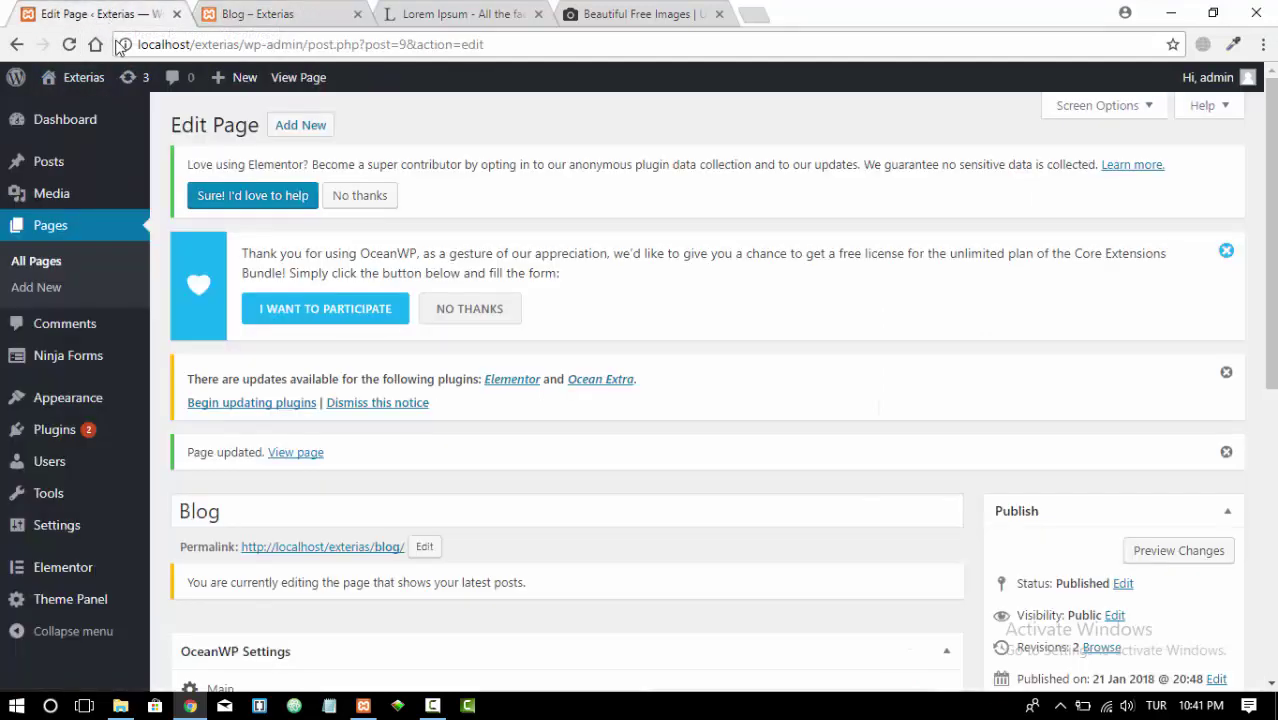
mouse_move(50, 166)
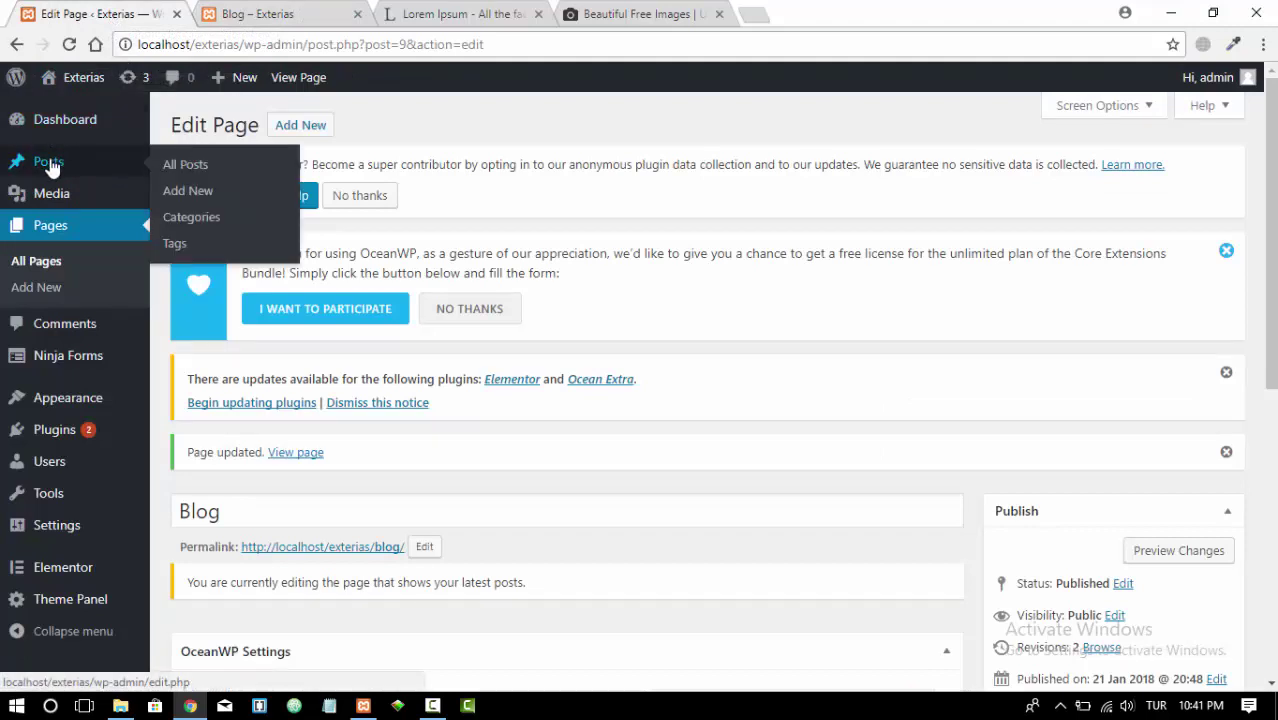
click(50, 165)
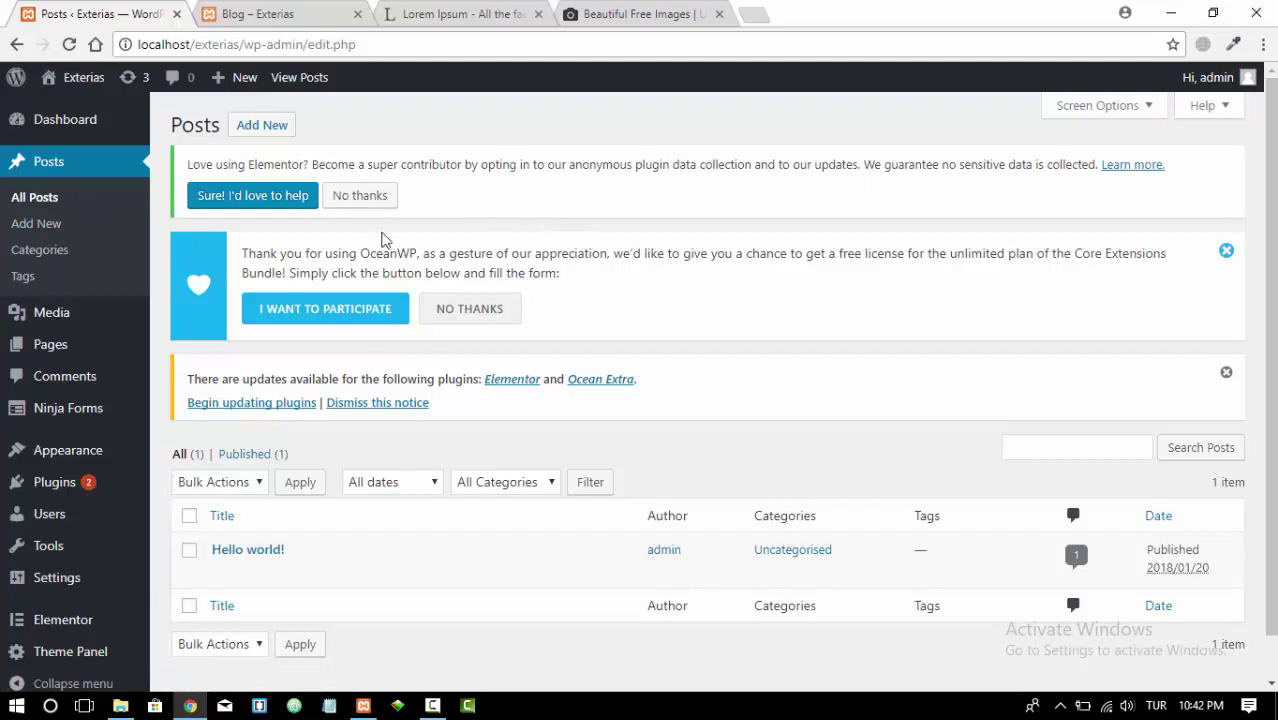
Open the theme customiser from the dashboard
mouse_move(60, 352)
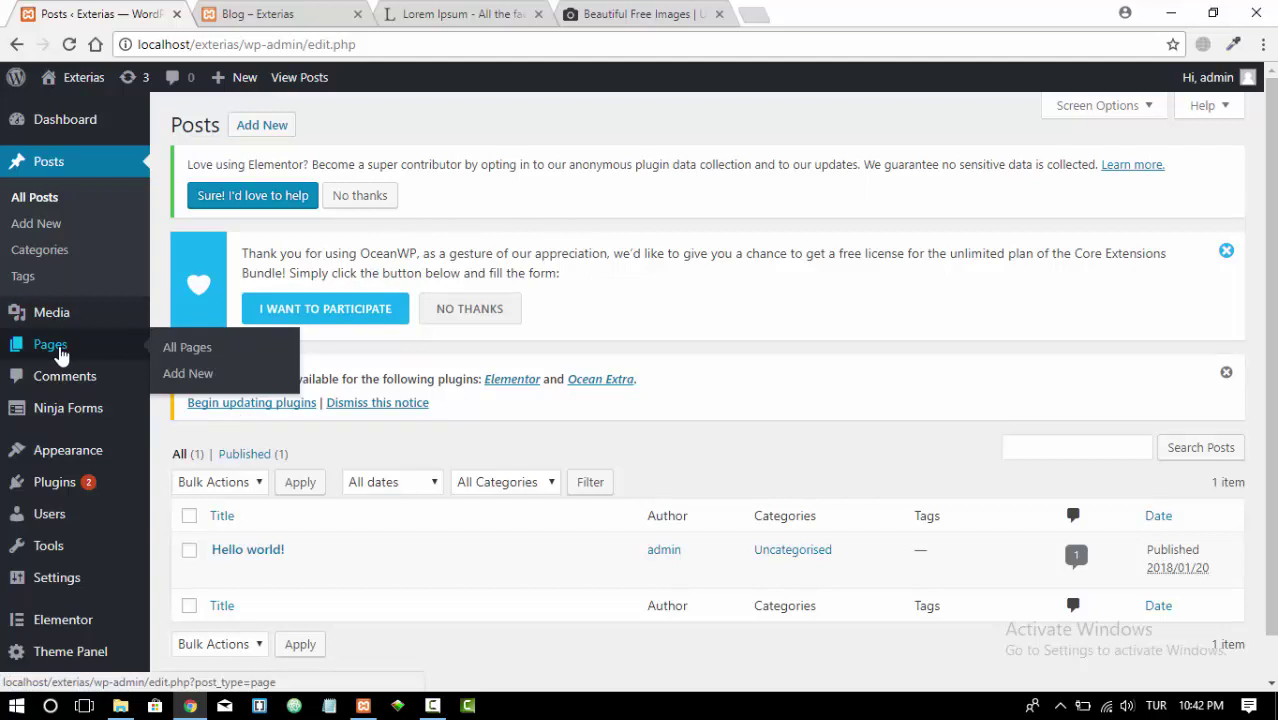
mouse_move(70, 460)
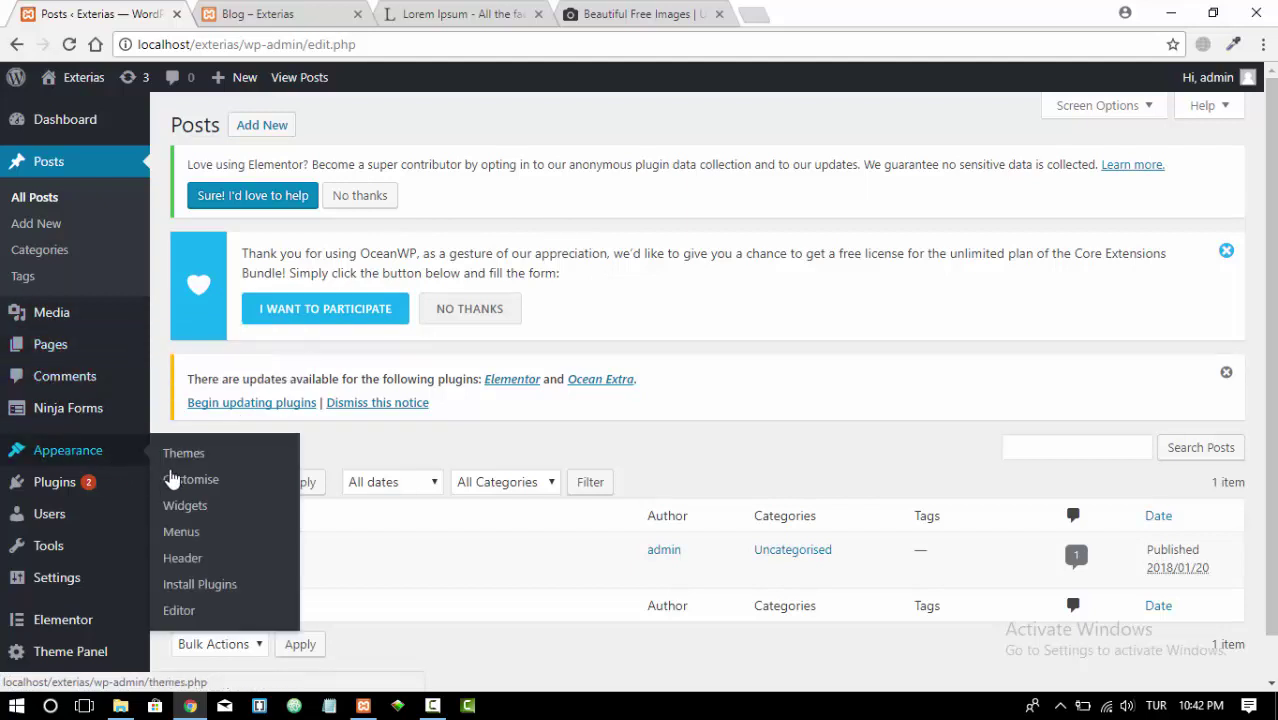
click(190, 481)
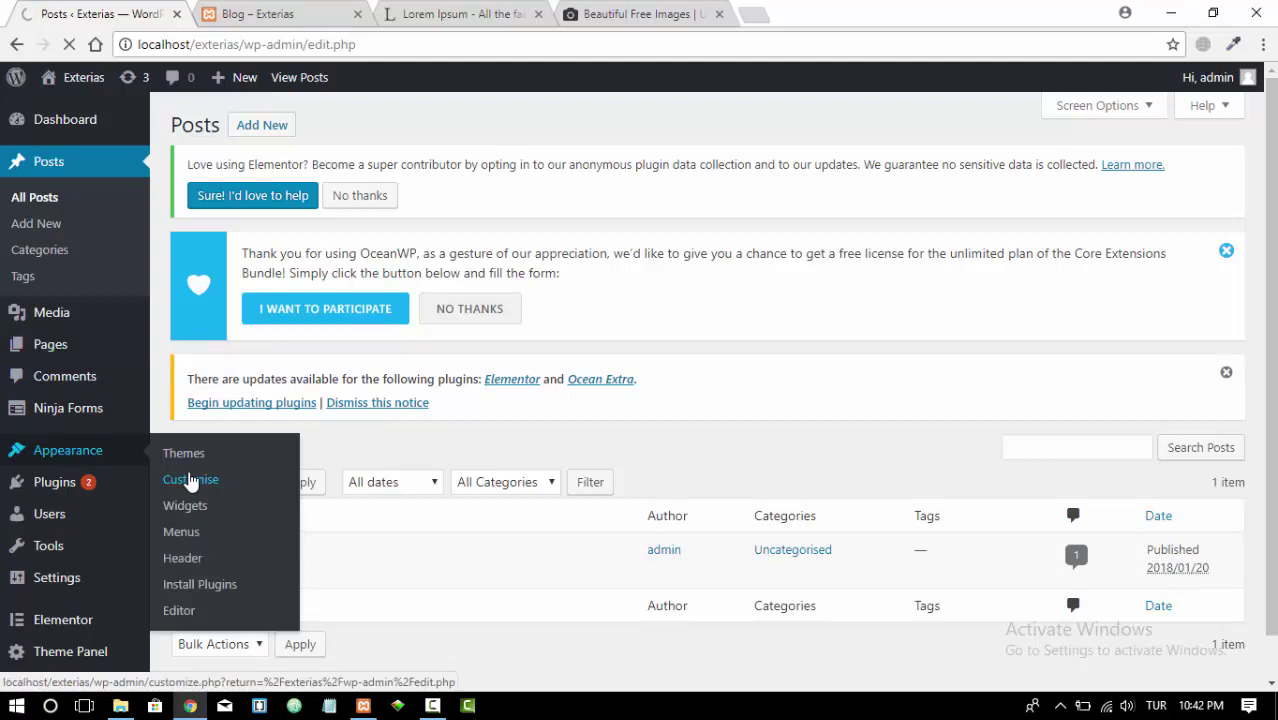
Look over the live Blog page's title area, post listing and sidebar
click(258, 14)
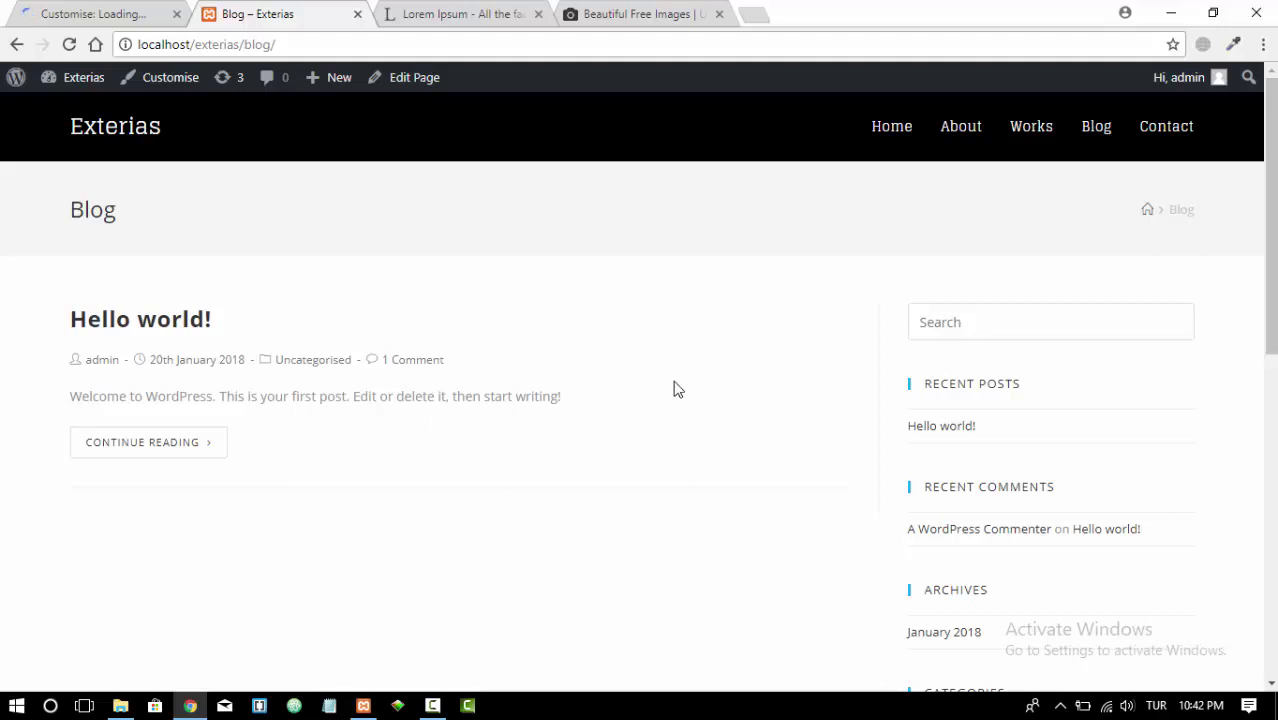
click(122, 15)
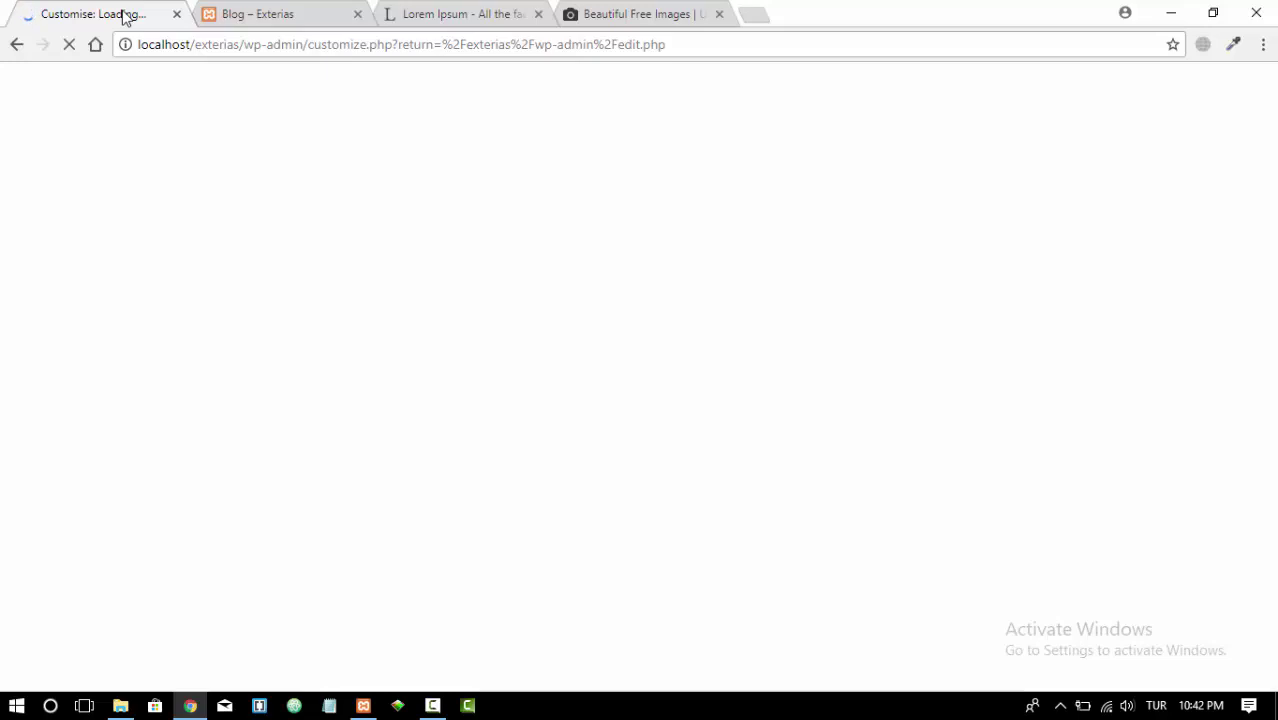
click(302, 8)
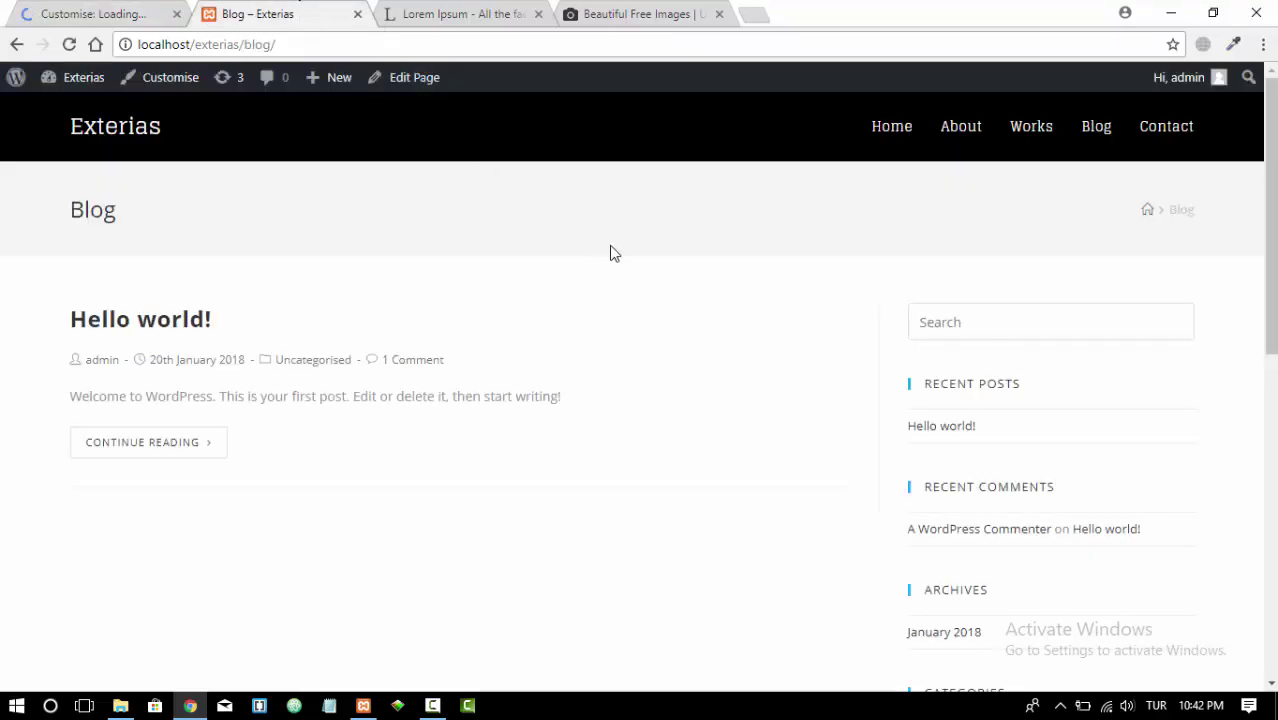
scroll(611, 251, down, 2)
scroll(611, 251, up, 2)
Return to the customiser and open its Blog settings
click(103, 14)
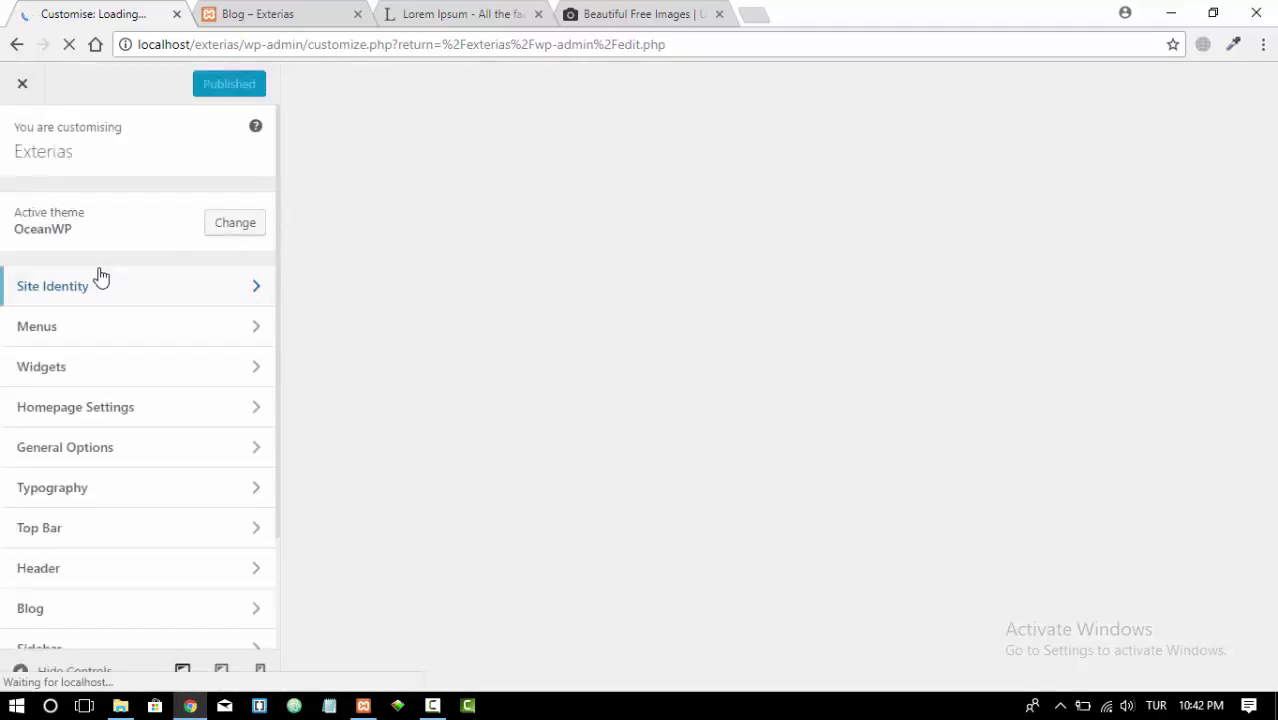
scroll(101, 276, down, 1)
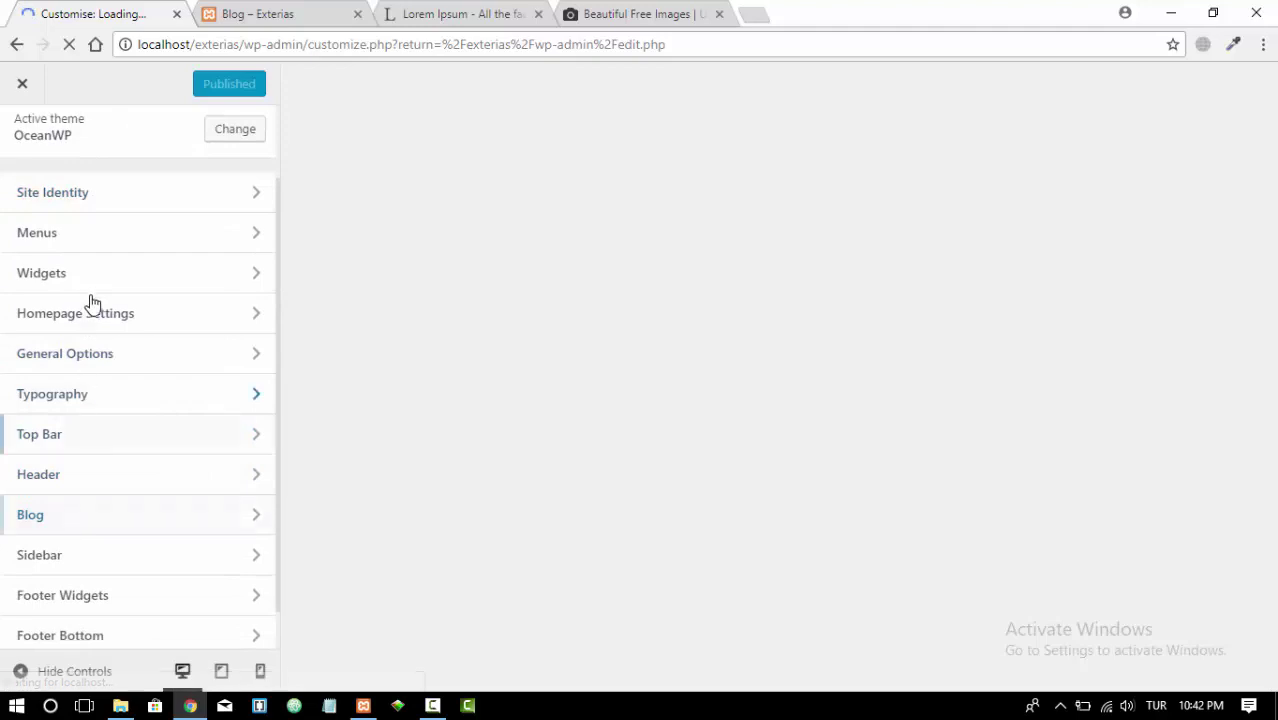
scroll(90, 460, down, 1)
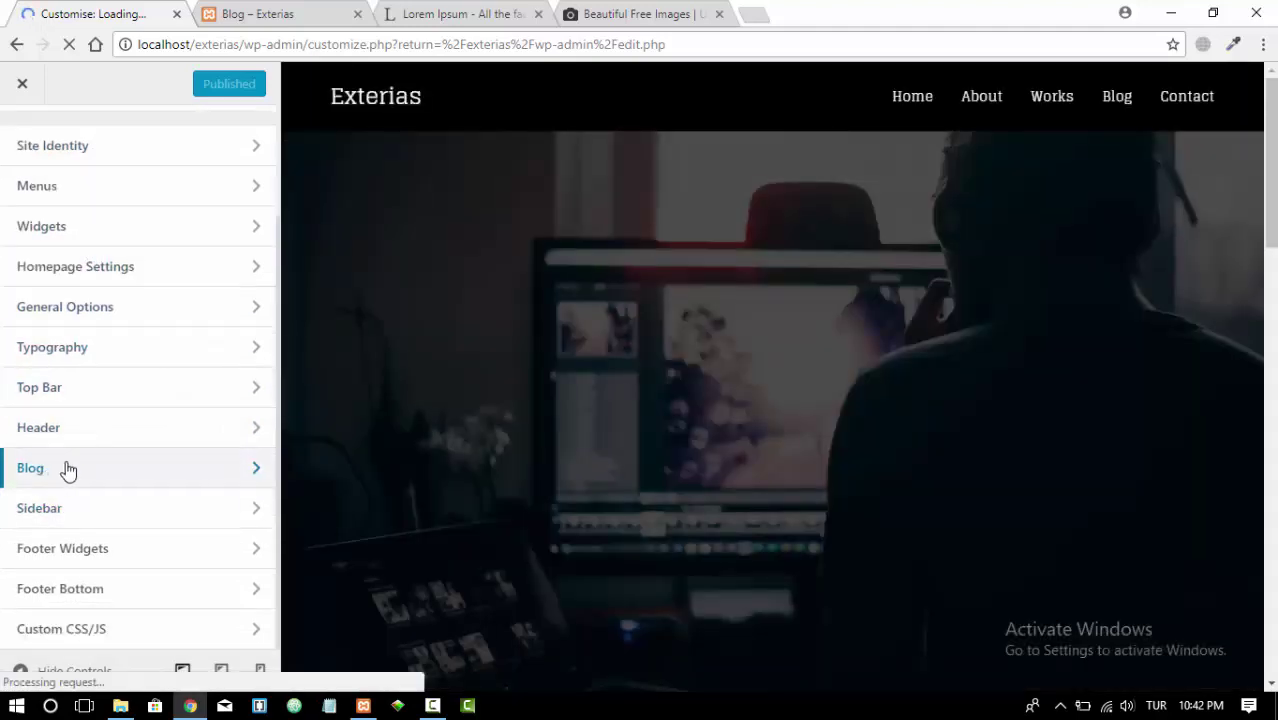
click(68, 470)
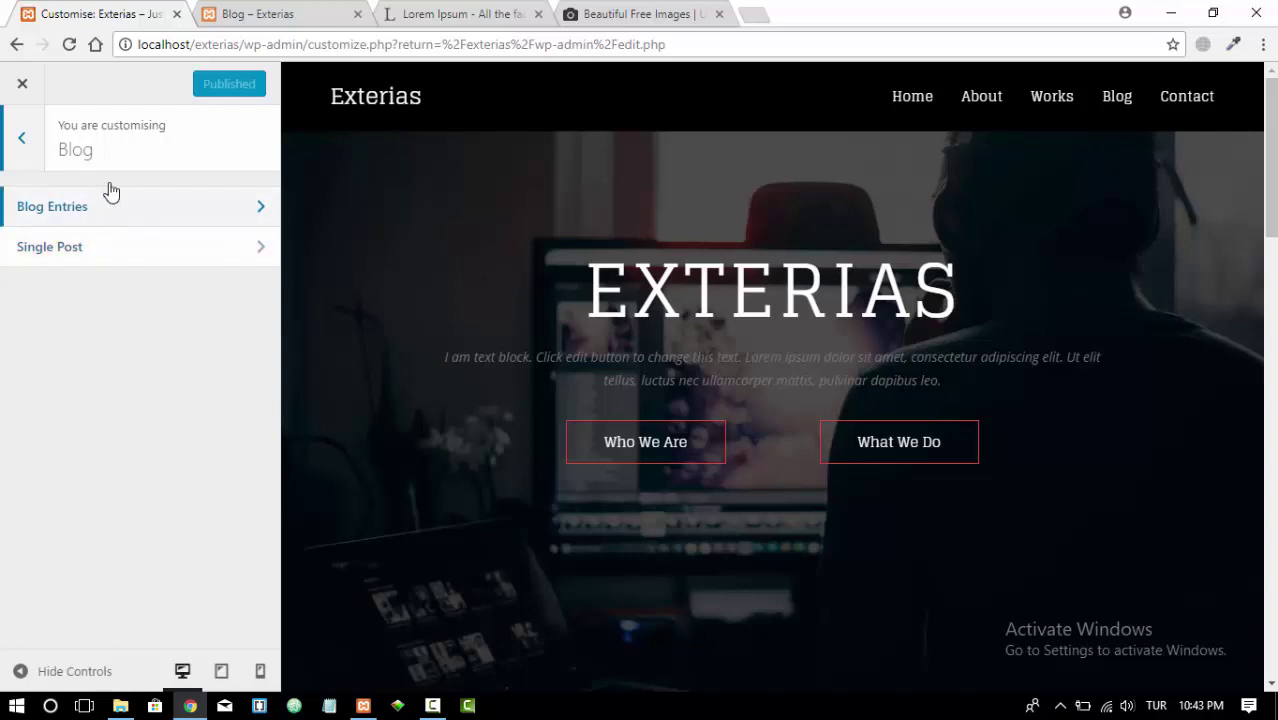
Compare the live Blog listing with the full Hello world! post, and return to the customiser's Blog settings
click(255, 14)
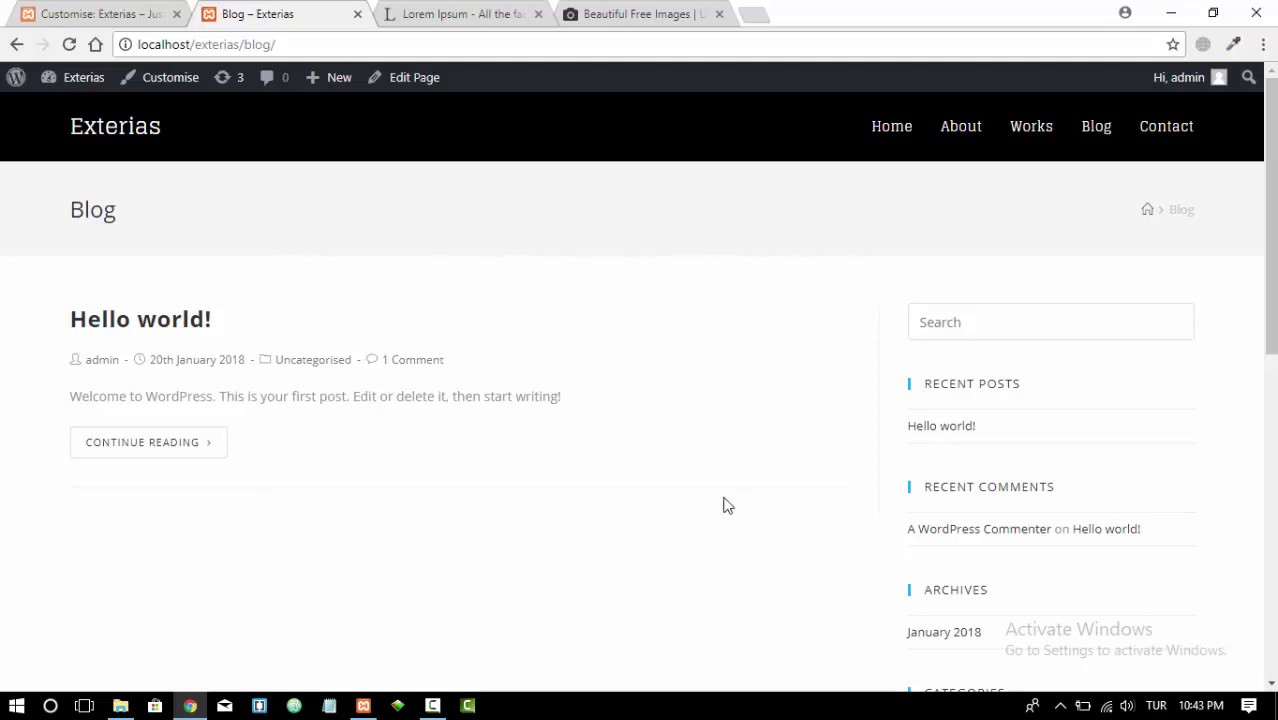
click(115, 12)
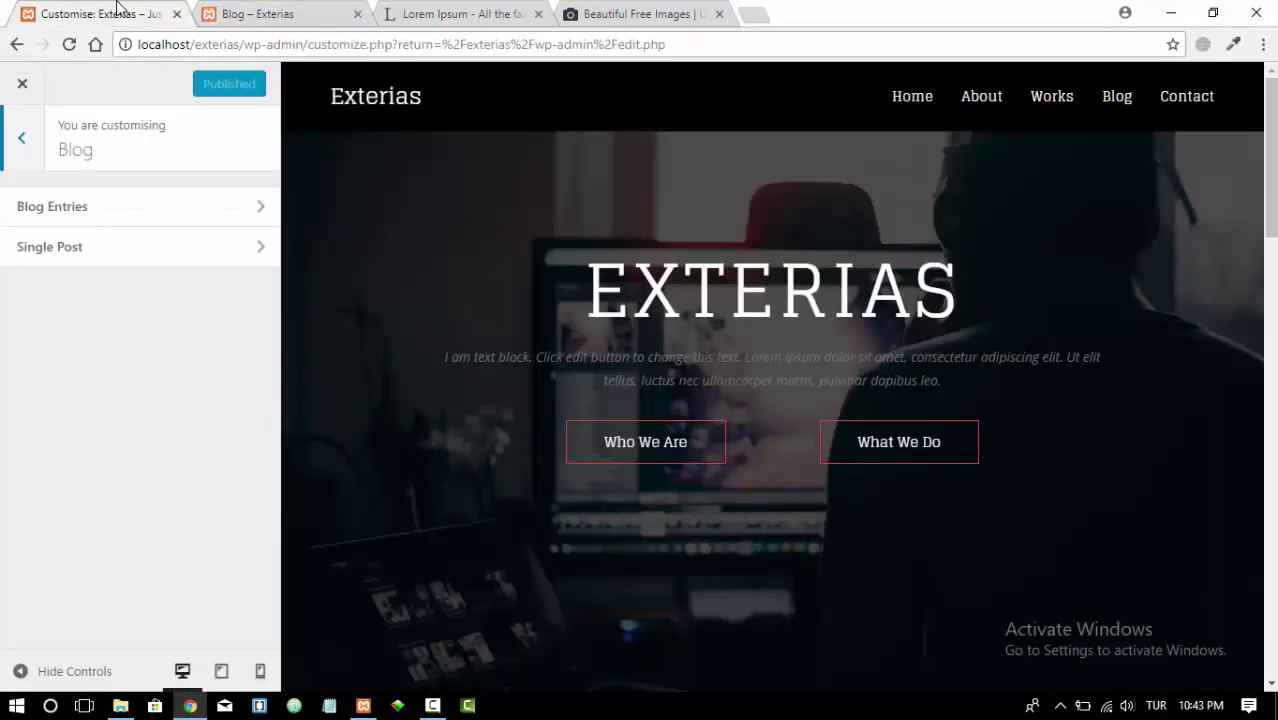
click(235, 12)
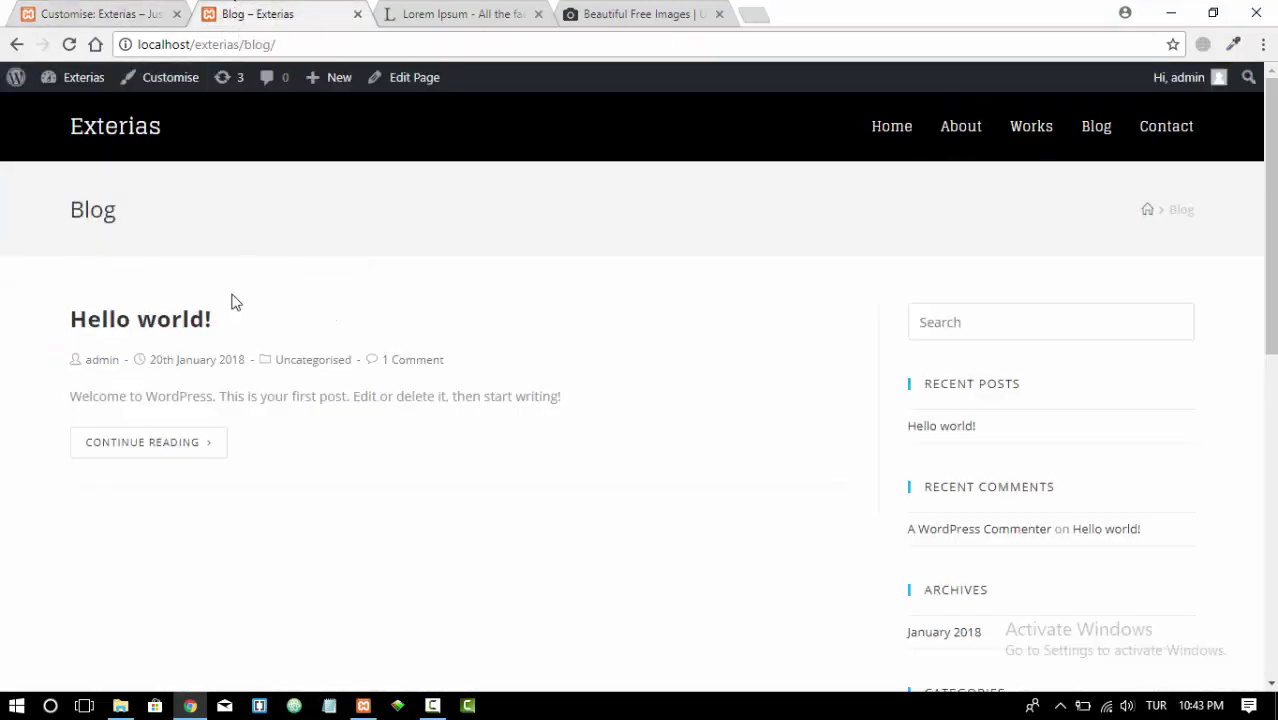
click(134, 450)
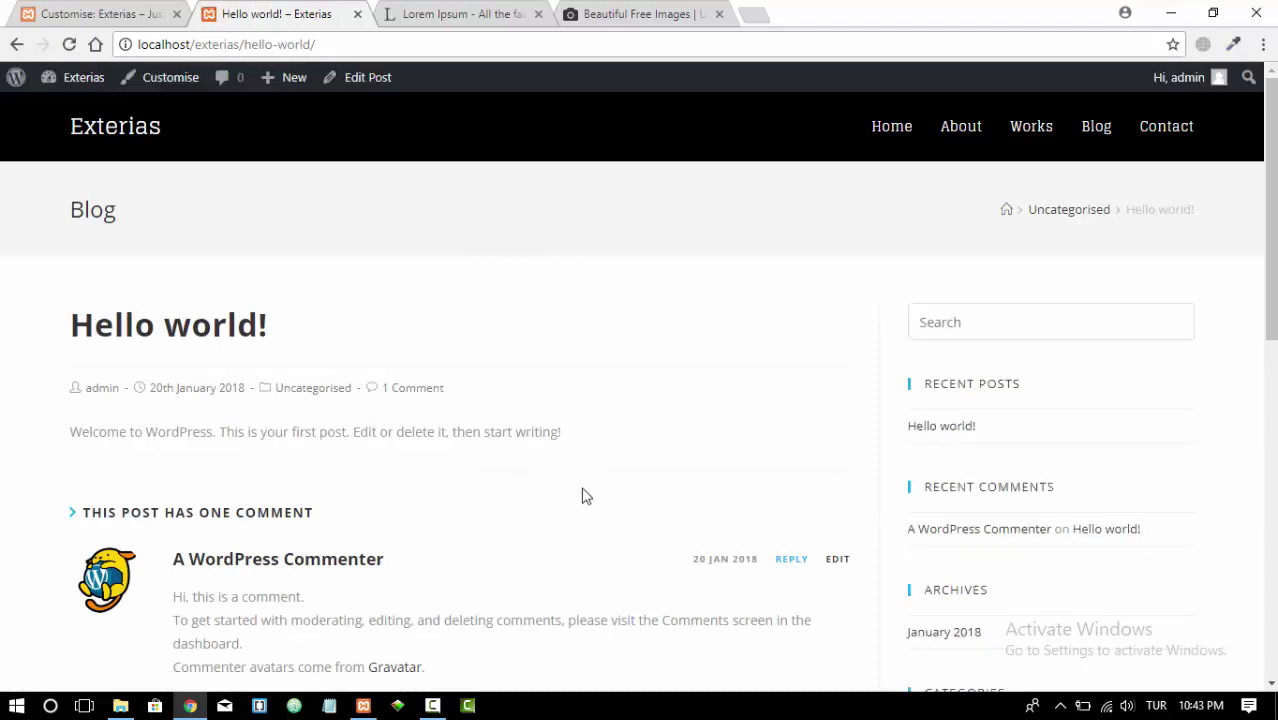
click(1096, 133)
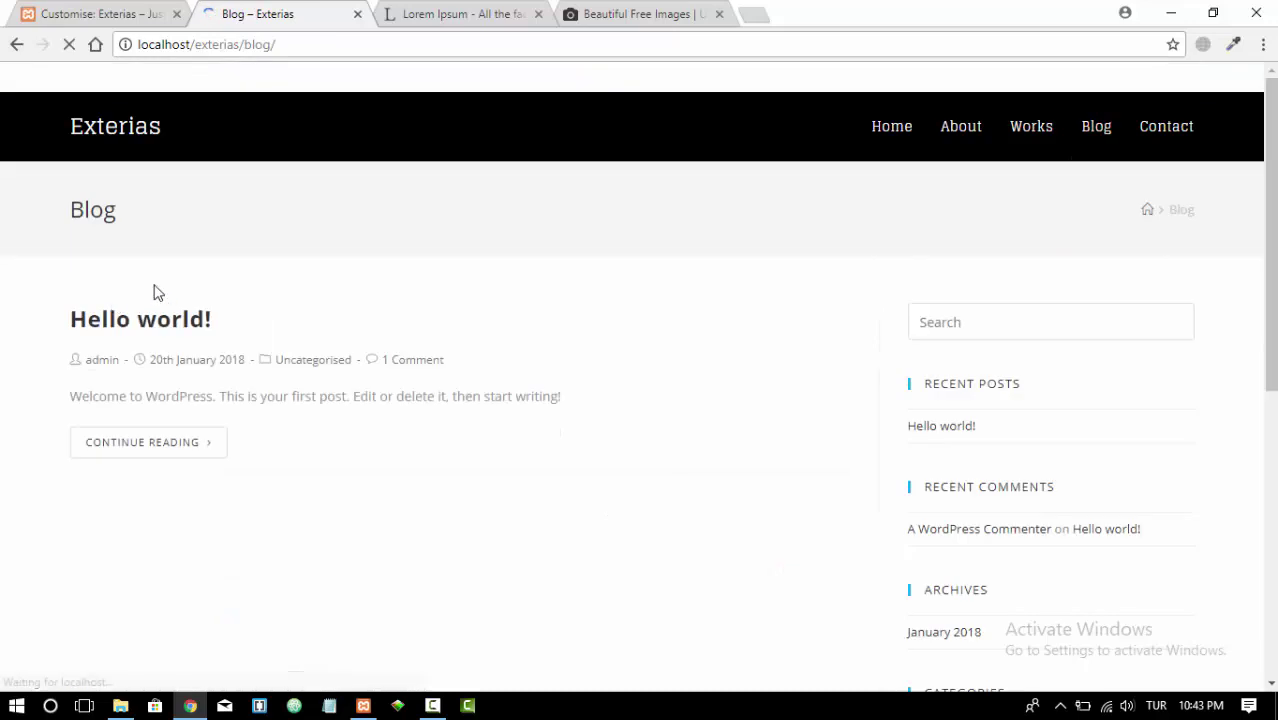
click(106, 12)
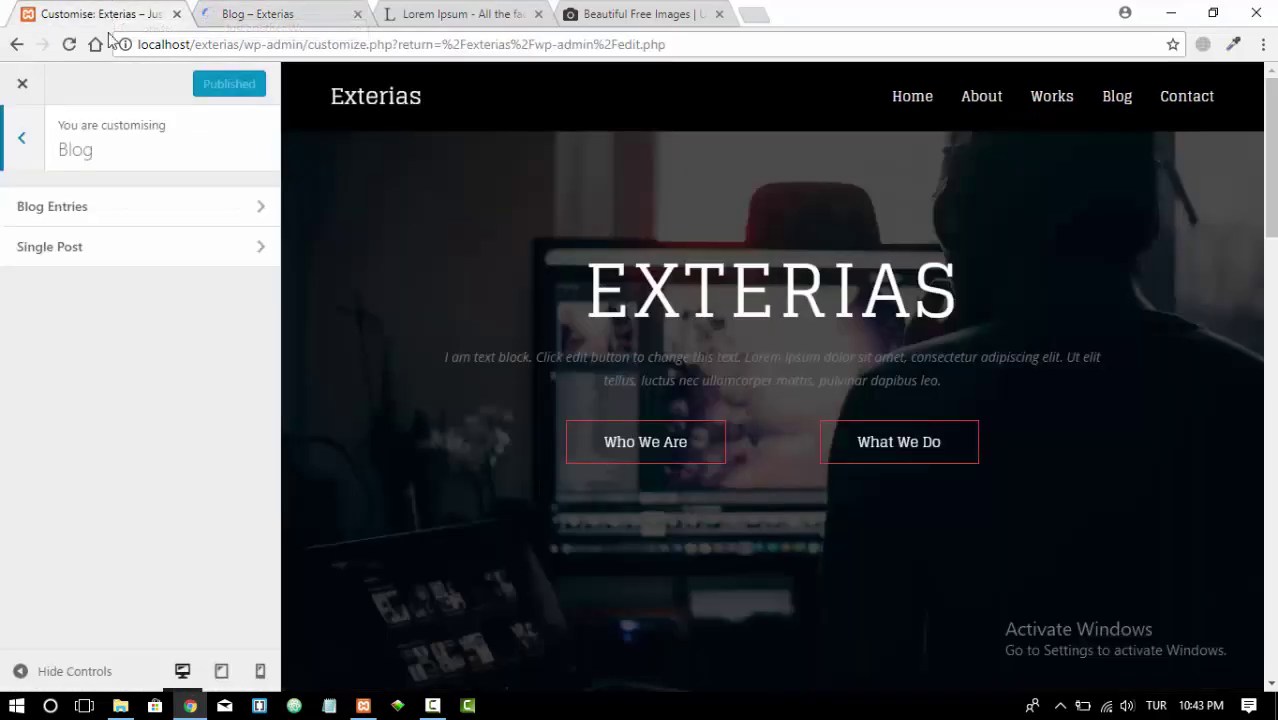
Open the Blog Entries settings and compare the Archives & Entries Layout options with the live Blog page
click(72, 212)
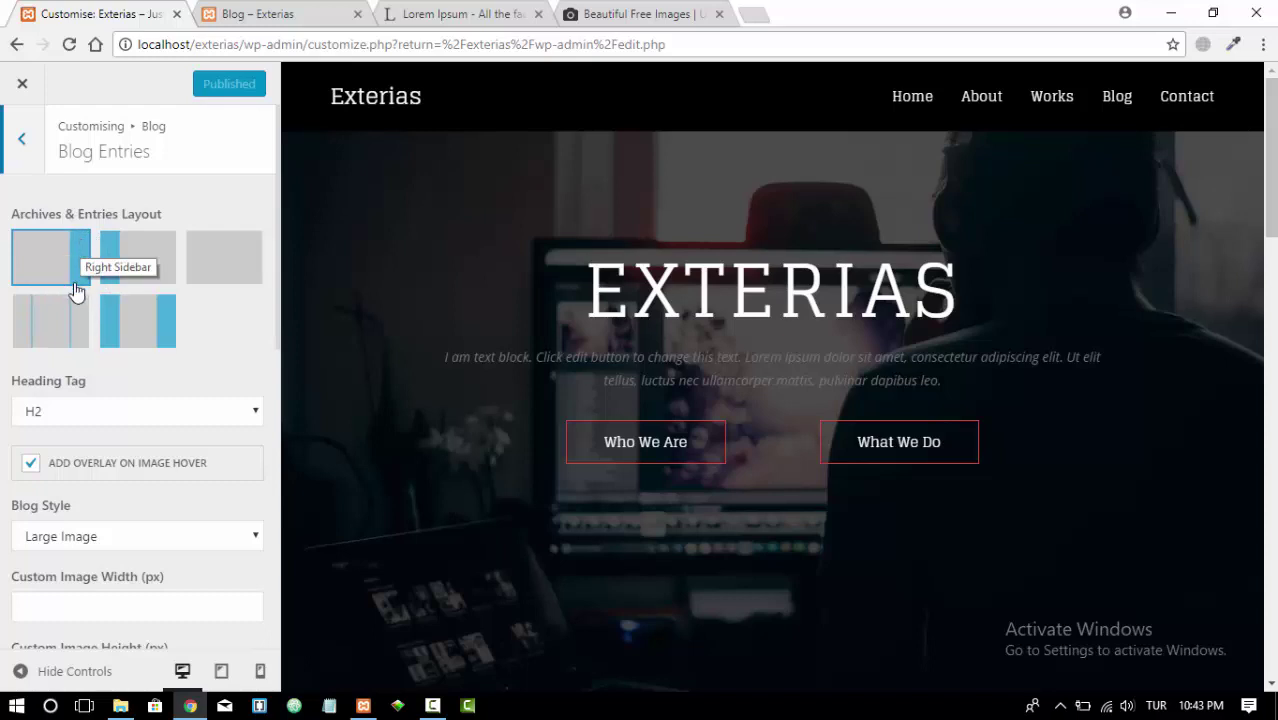
click(262, 15)
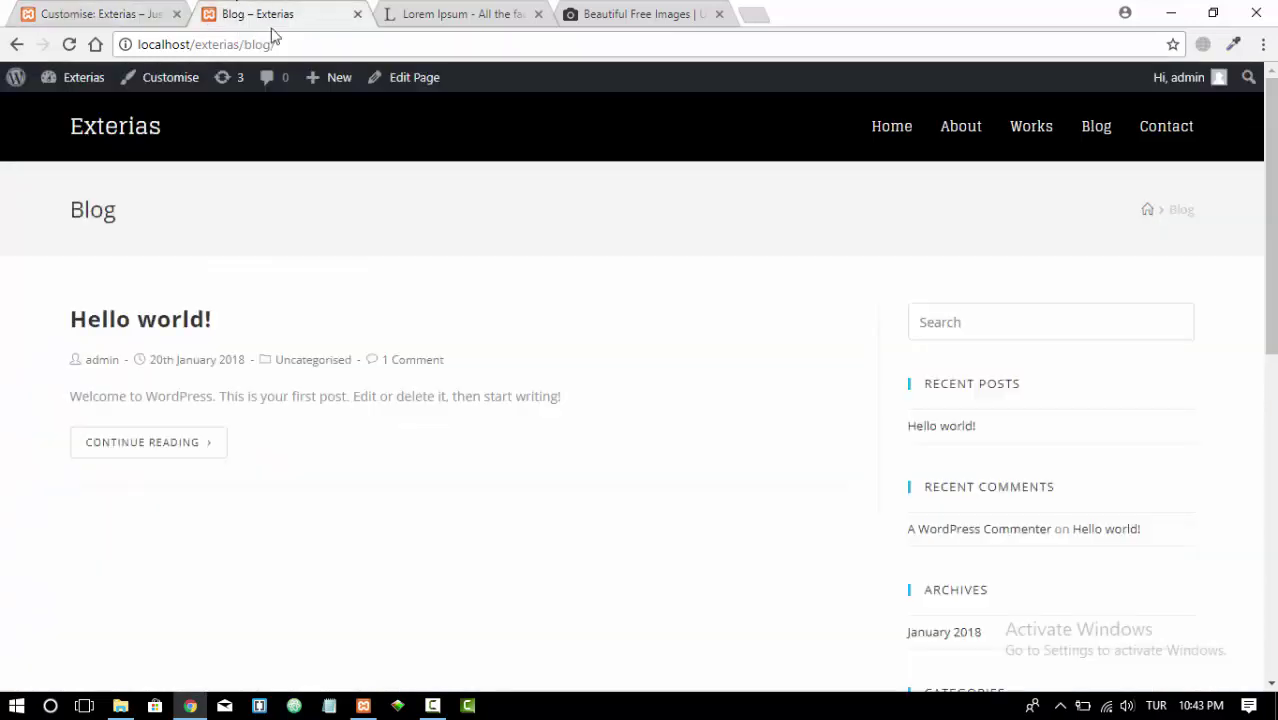
click(82, 16)
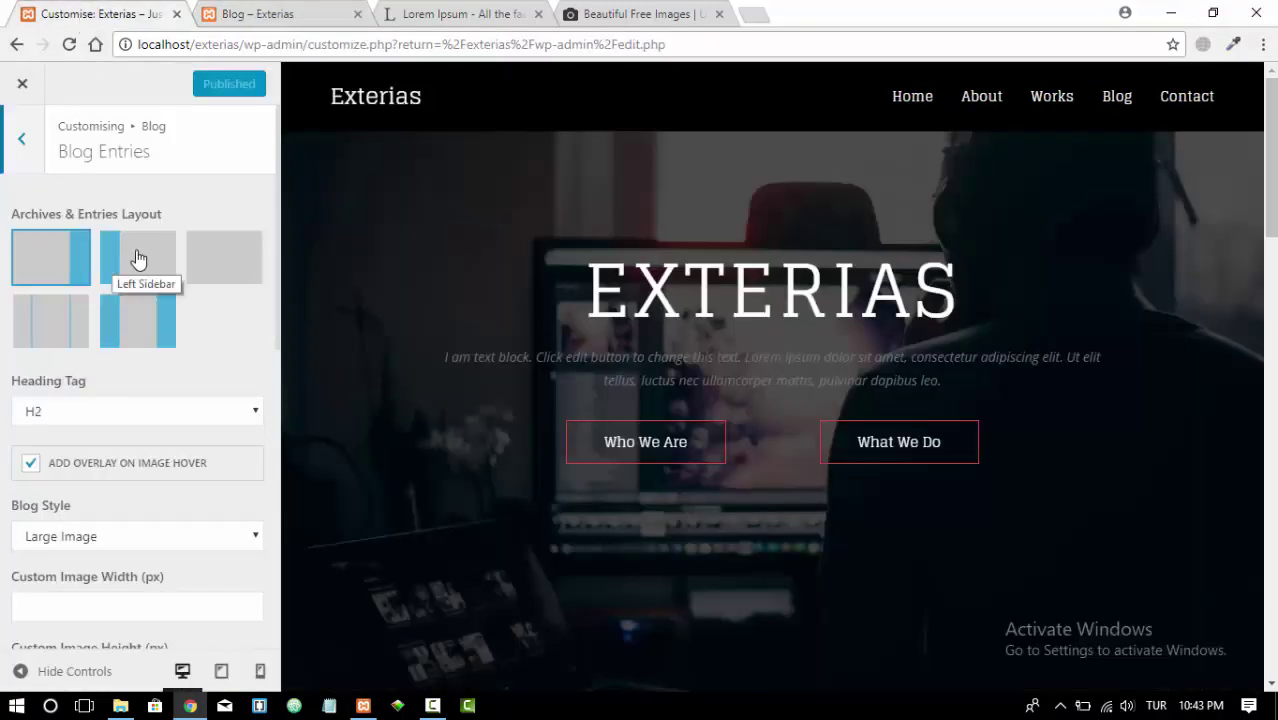
click(266, 16)
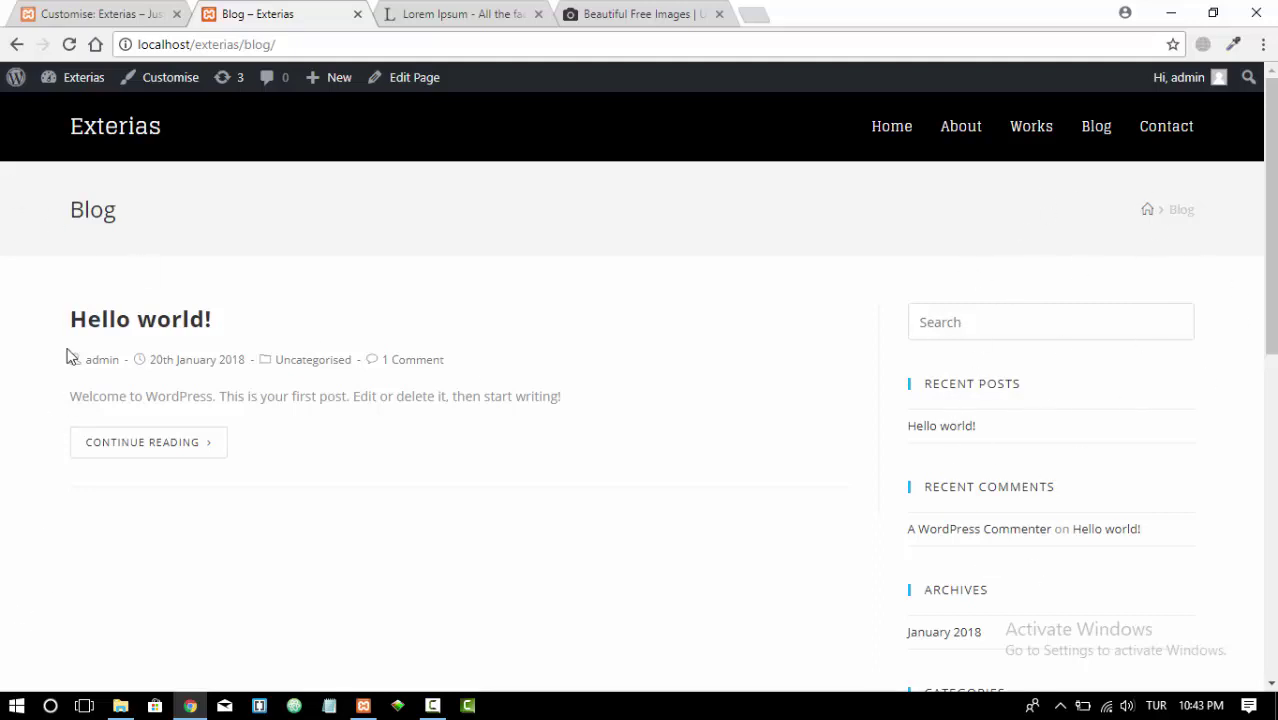
click(106, 12)
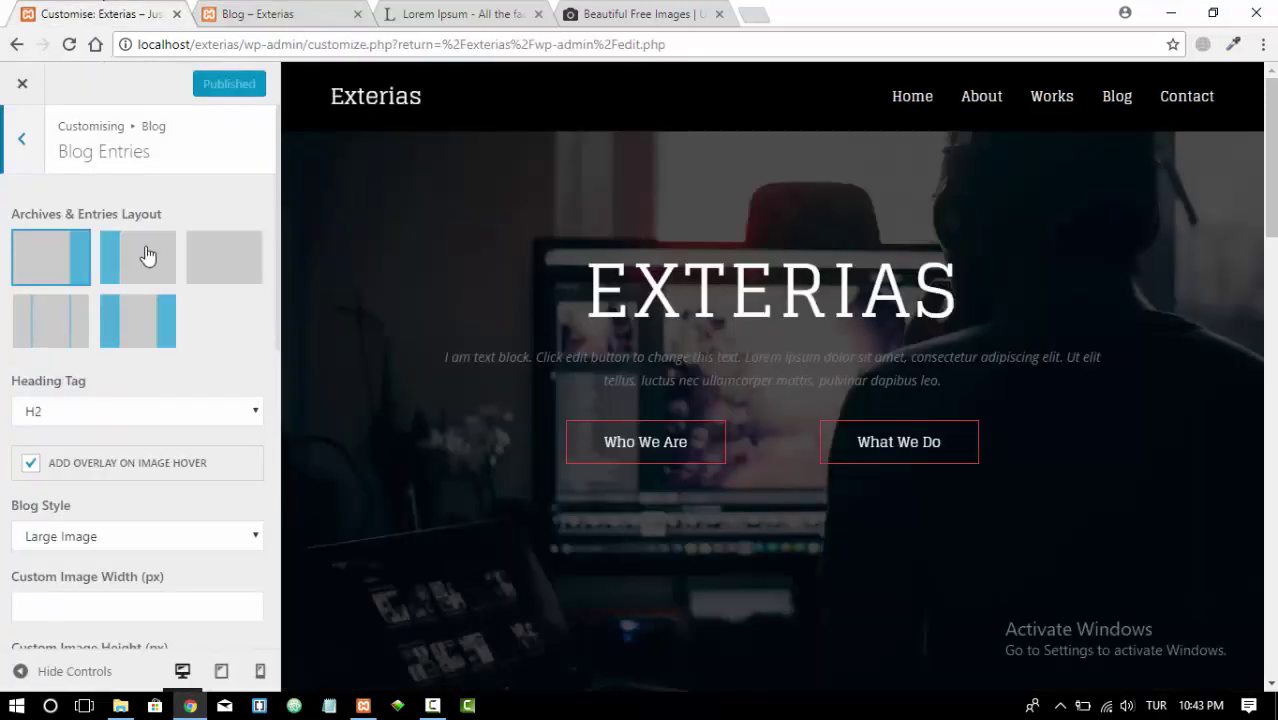
Set the Blog Style to Grid, publish the change and reload the live Blog page
scroll(160, 262, down, 2)
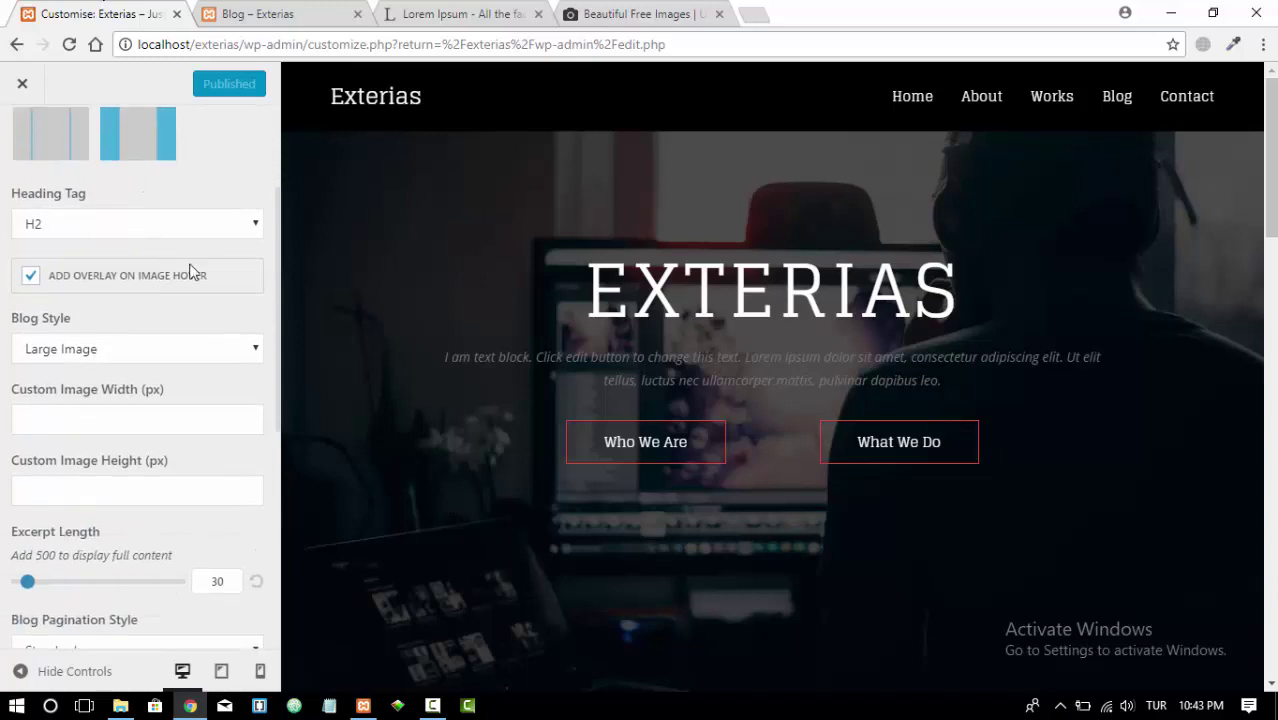
click(195, 350)
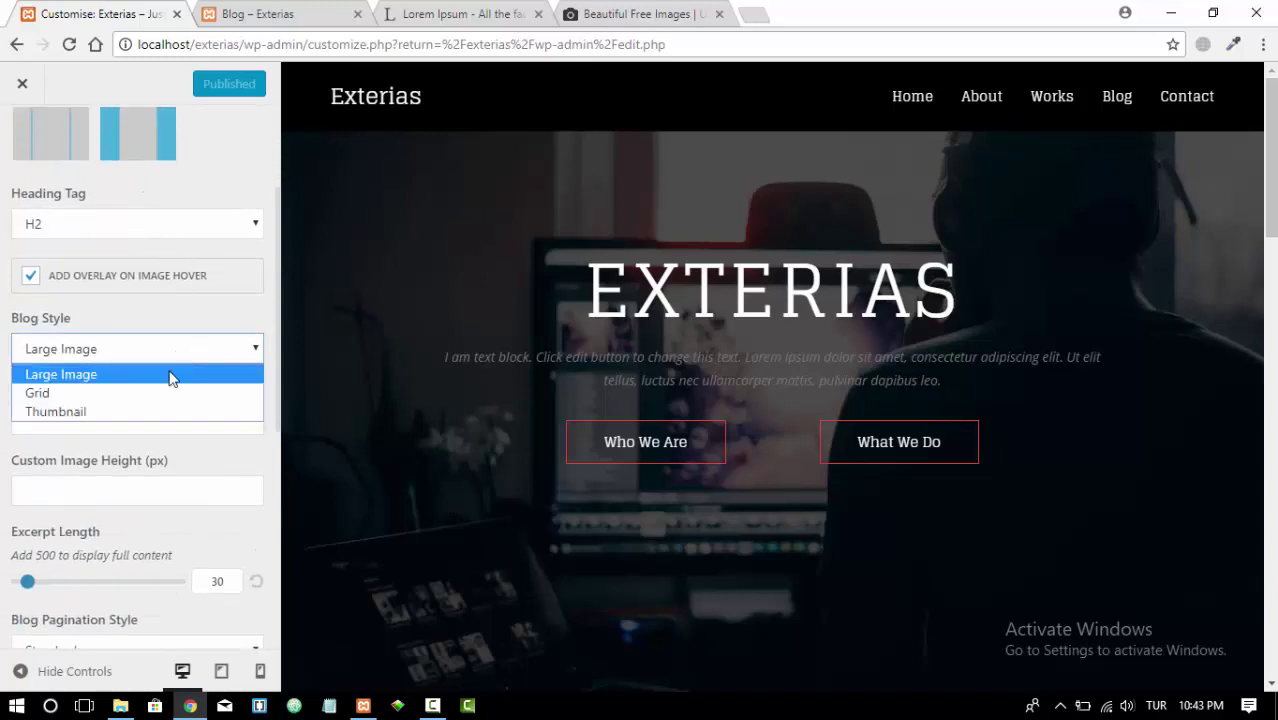
click(140, 395)
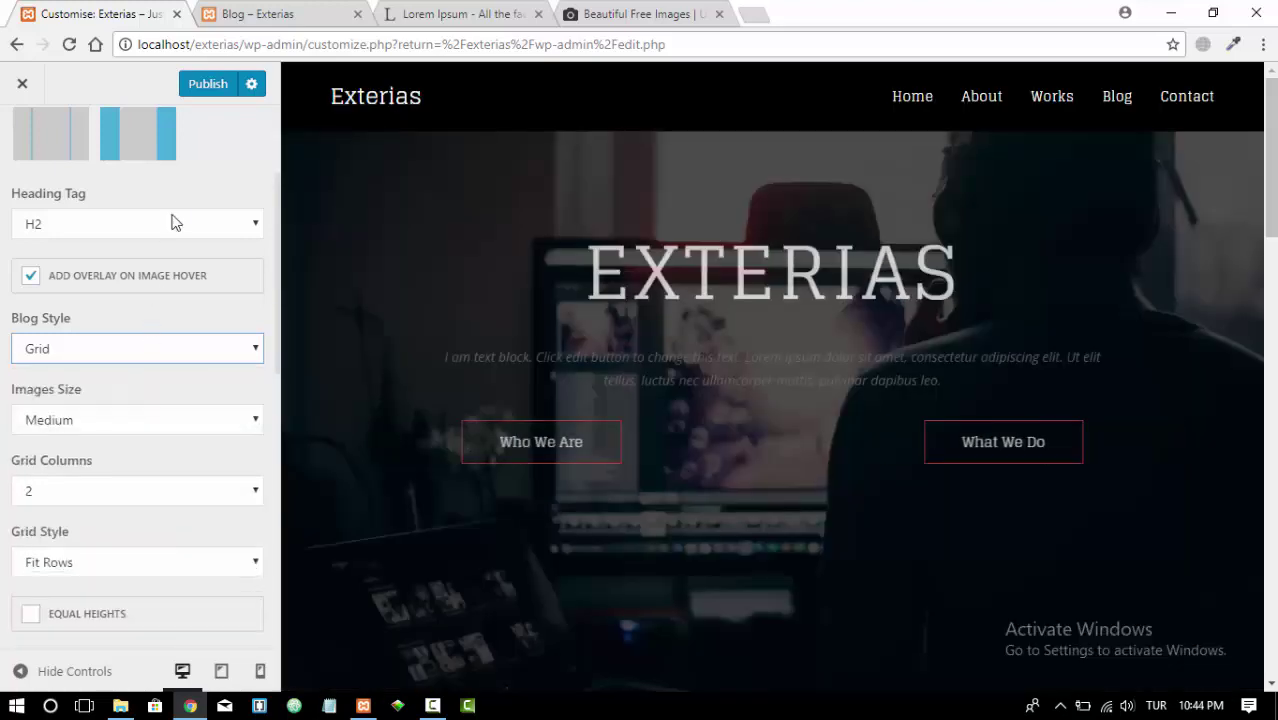
click(215, 86)
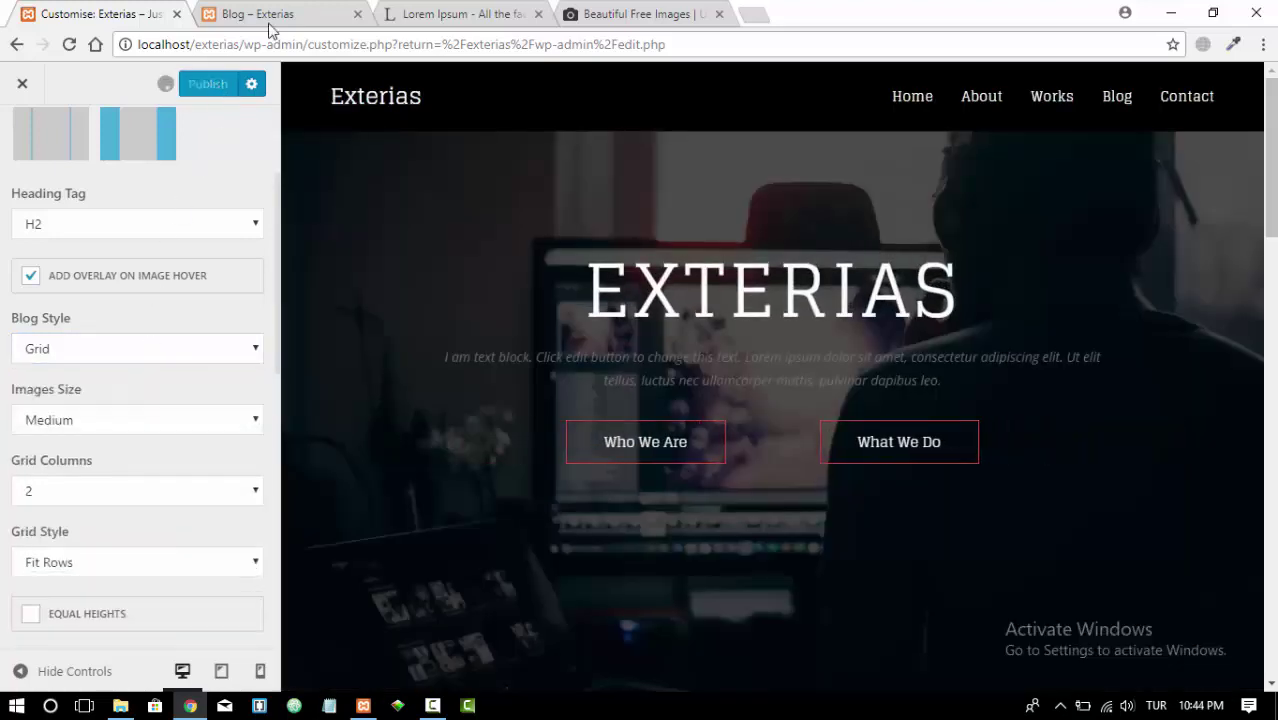
click(278, 15)
click(69, 44)
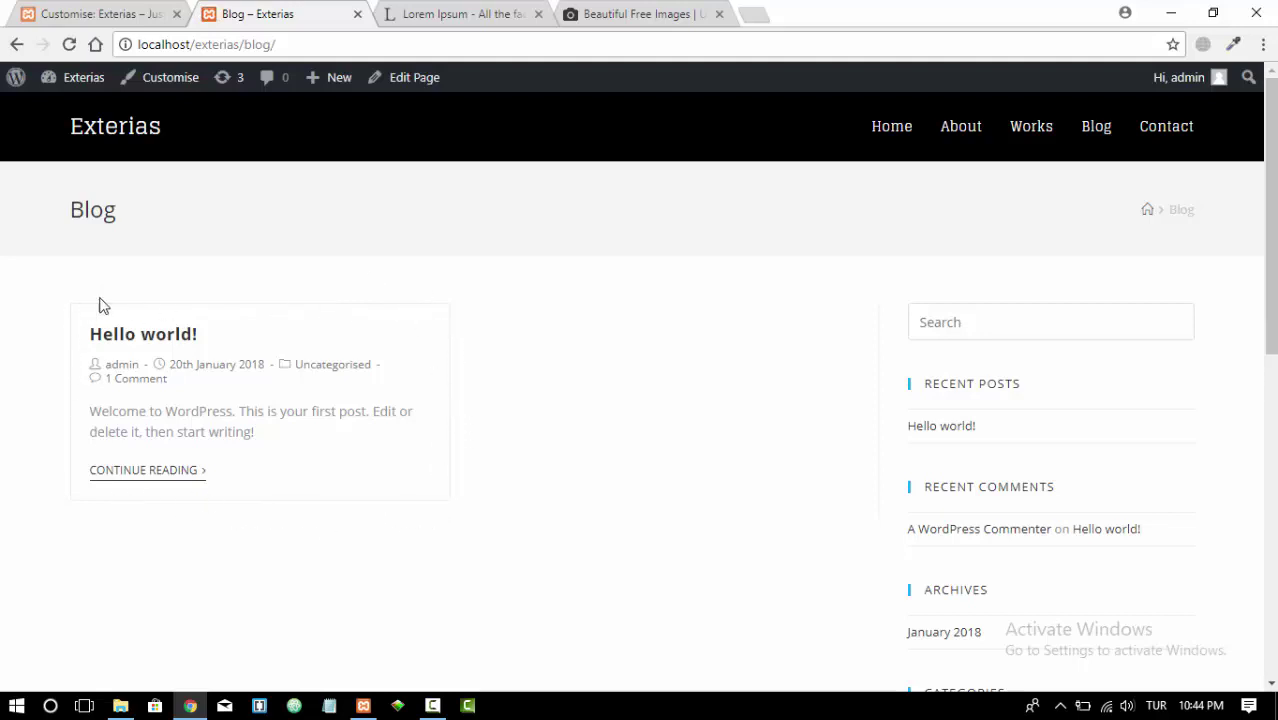
Review the remaining Blog Entries options, from grid columns and style to element positioning and meta, checking the columns against the live Blog page
click(97, 15)
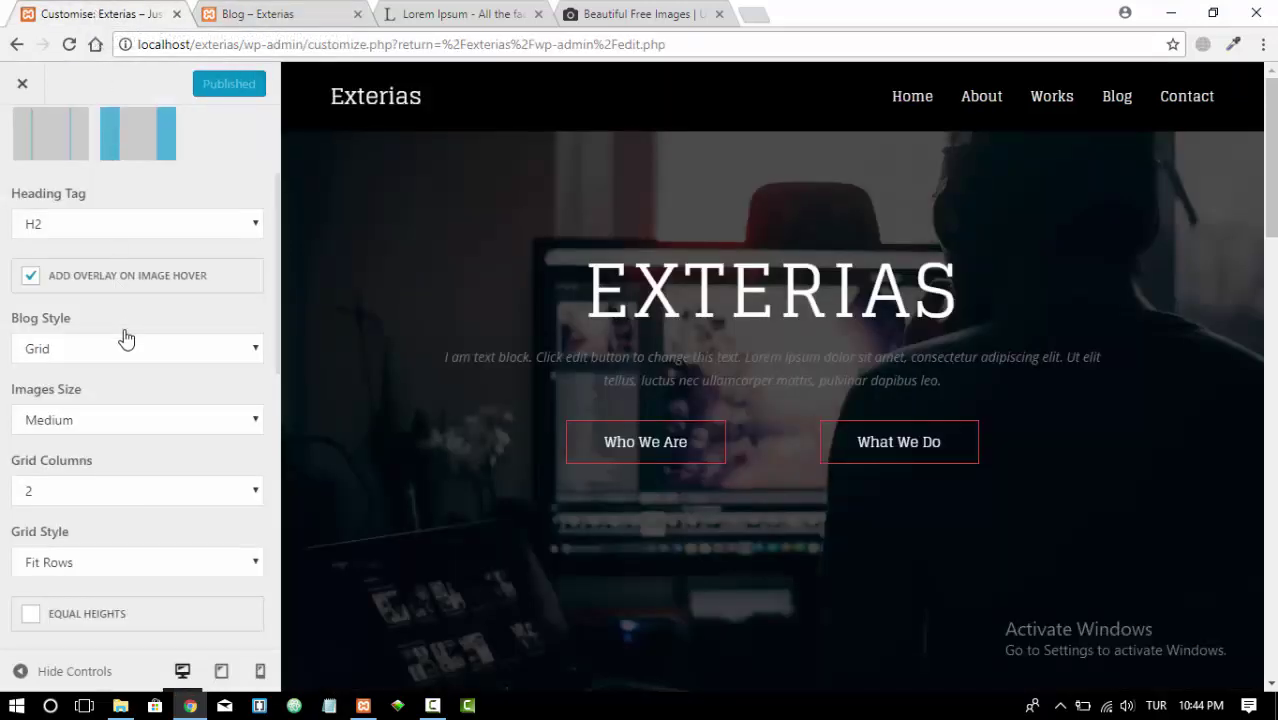
scroll(125, 338, down, 1)
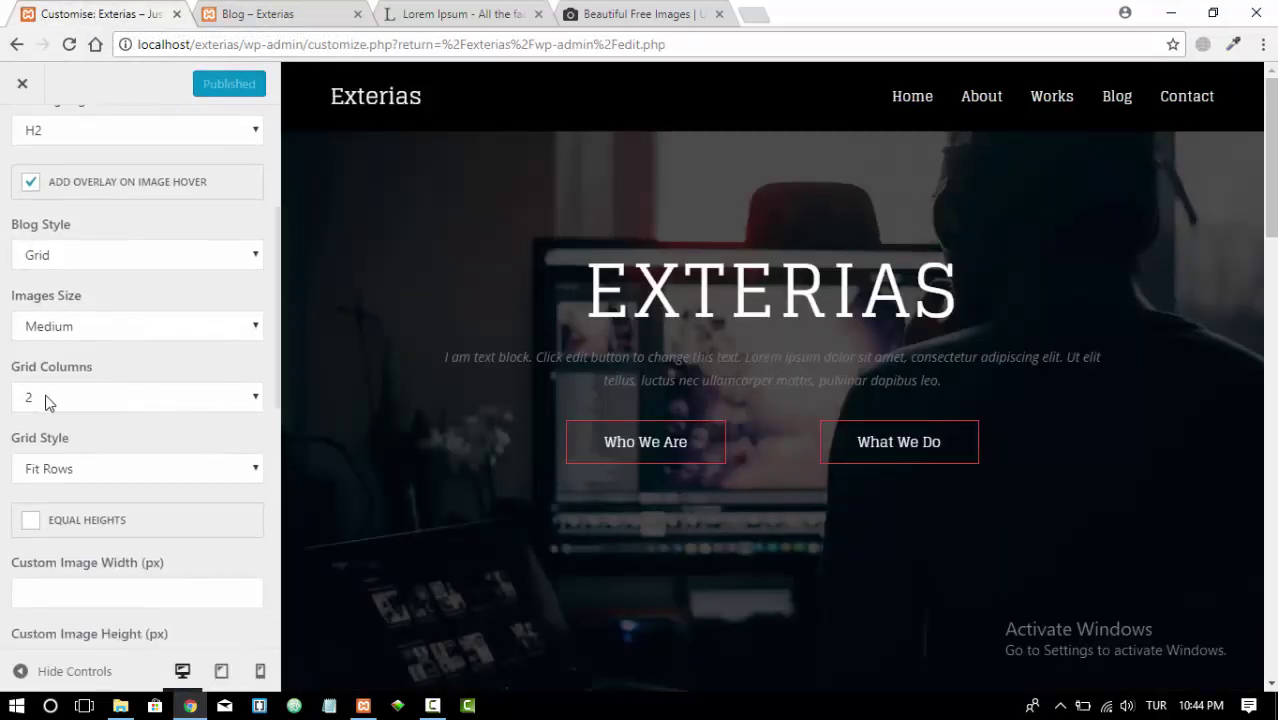
click(266, 12)
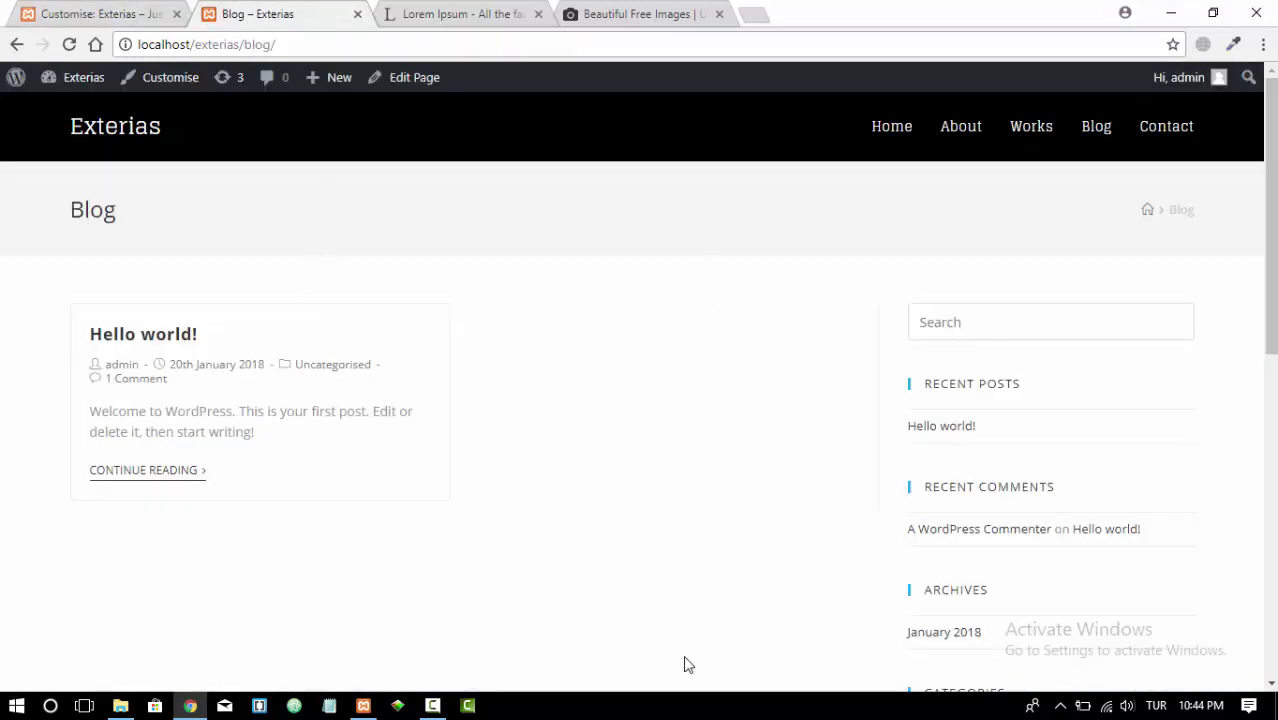
click(127, 18)
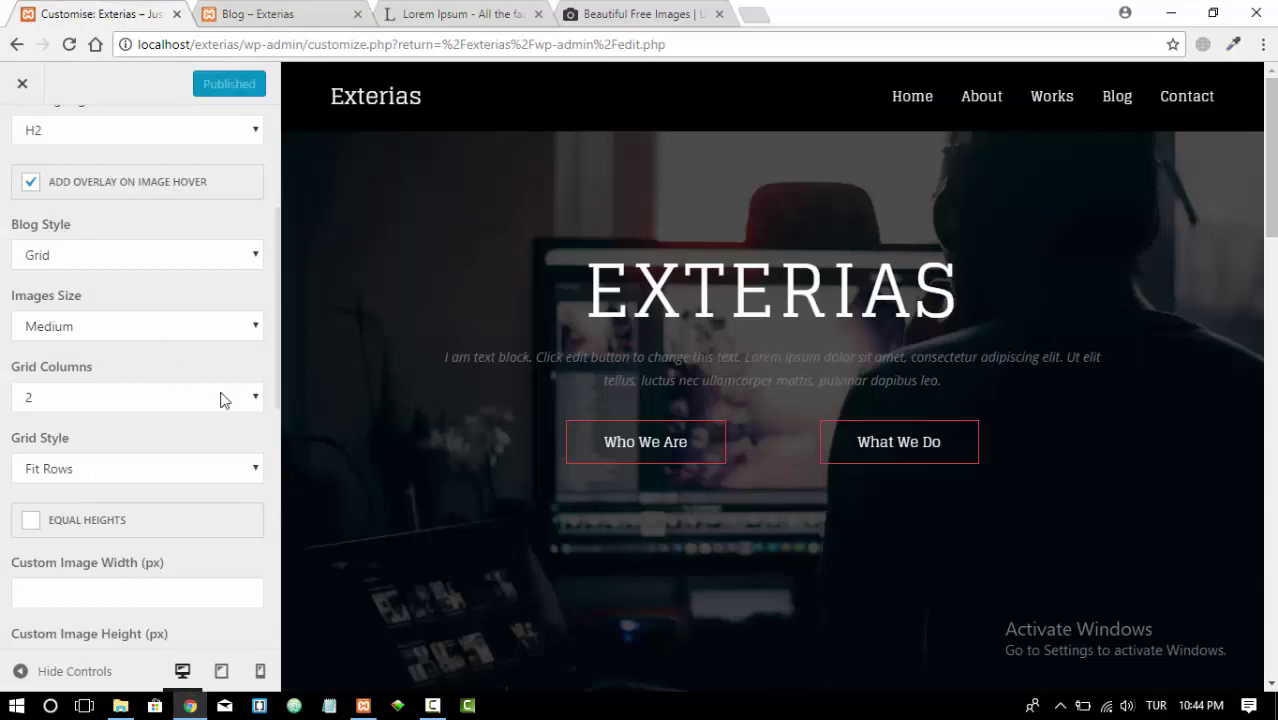
click(248, 407)
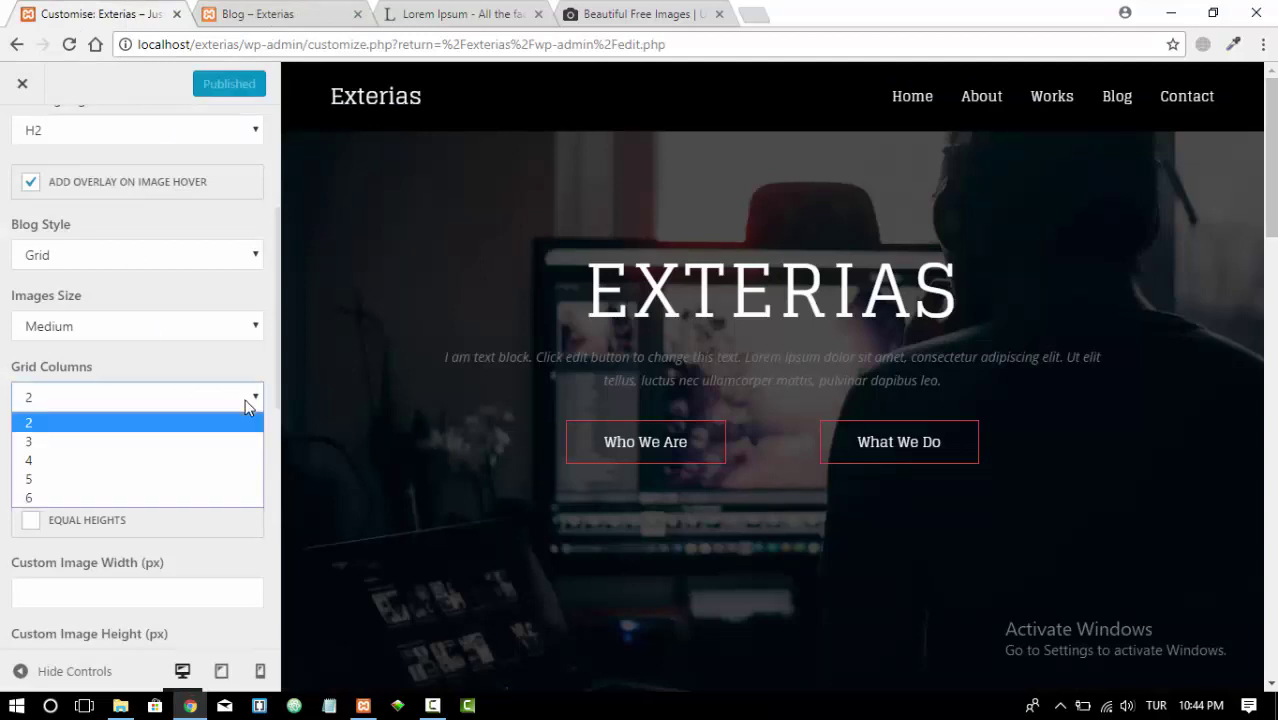
click(248, 407)
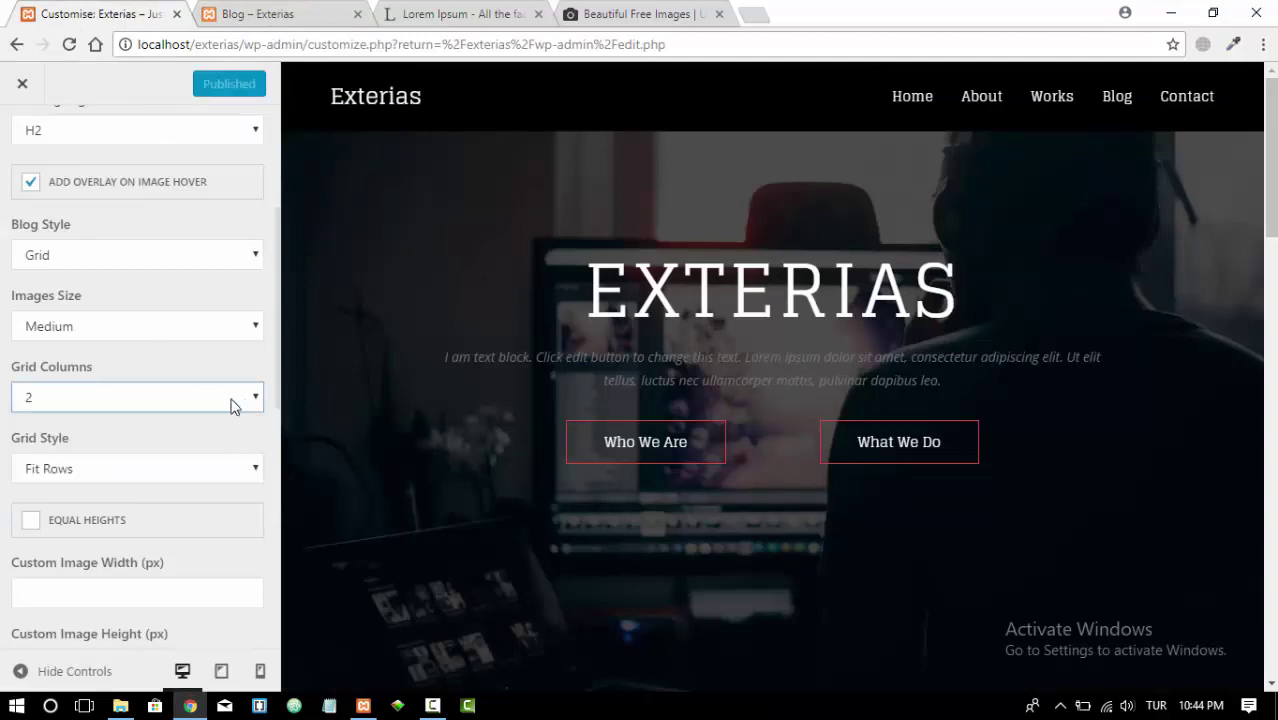
scroll(146, 469, down, 1)
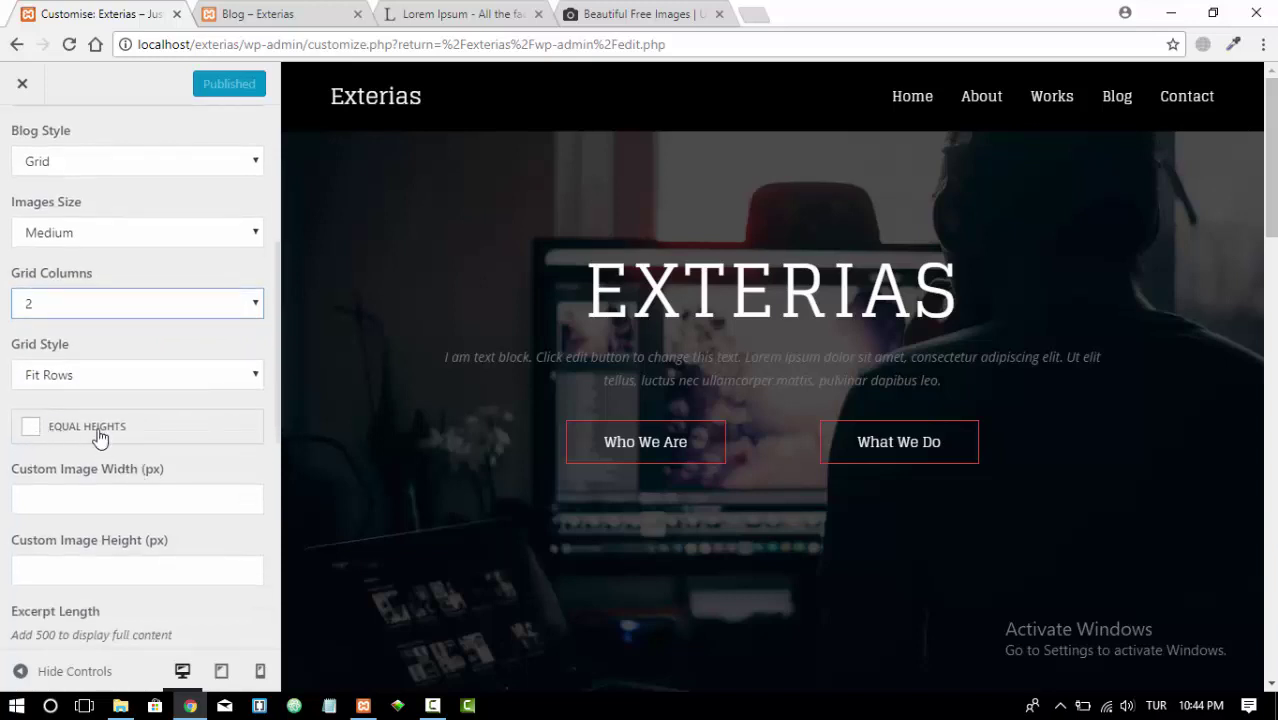
scroll(120, 445, down, 2)
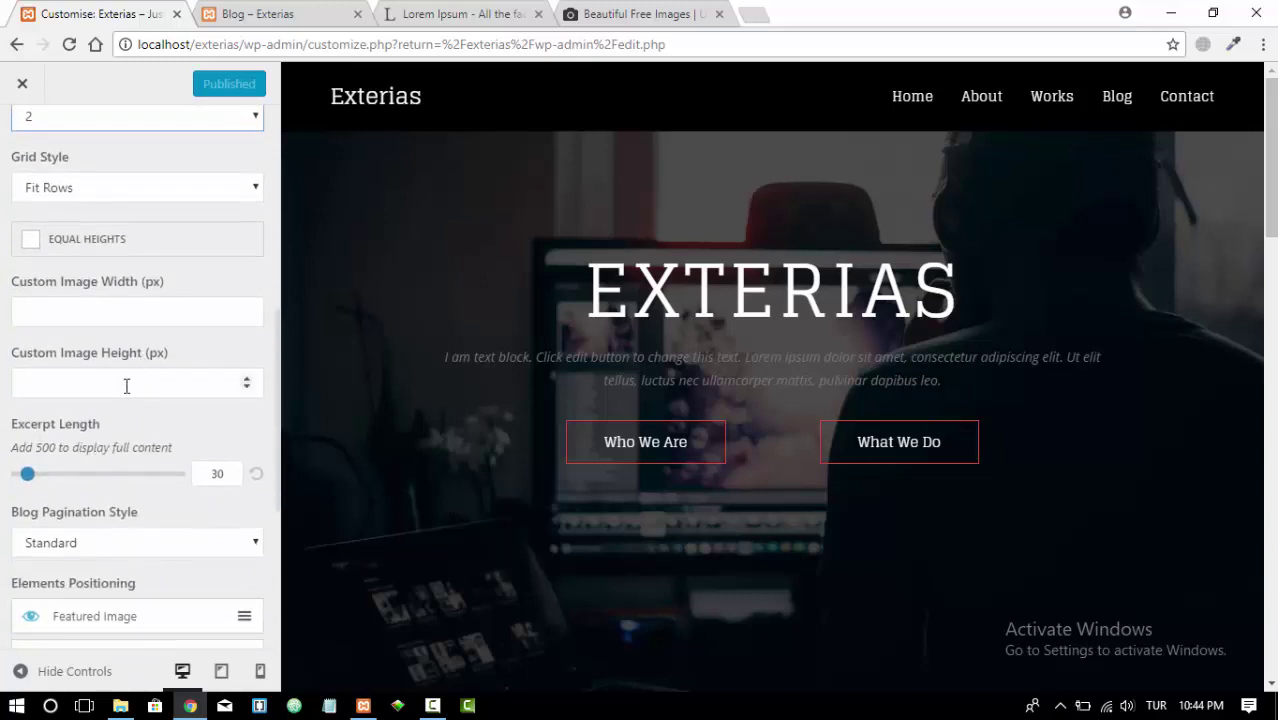
scroll(107, 412, down, 4)
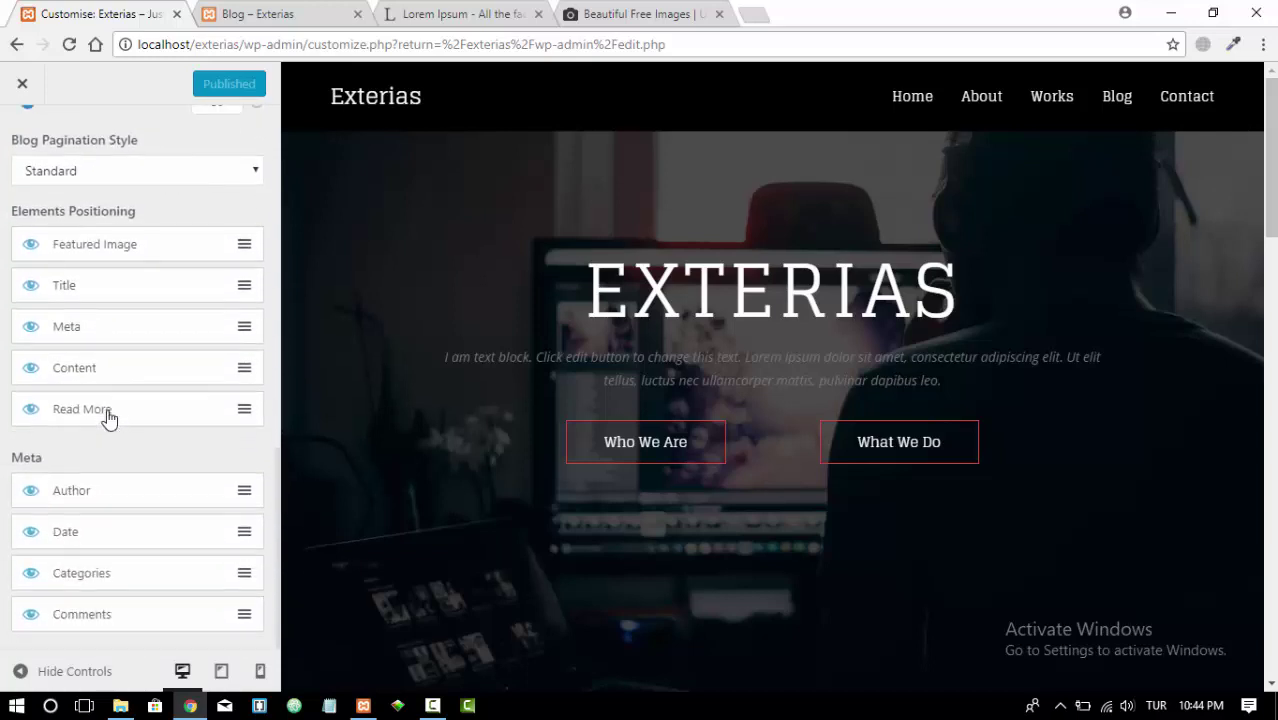
scroll(107, 418, up, 8)
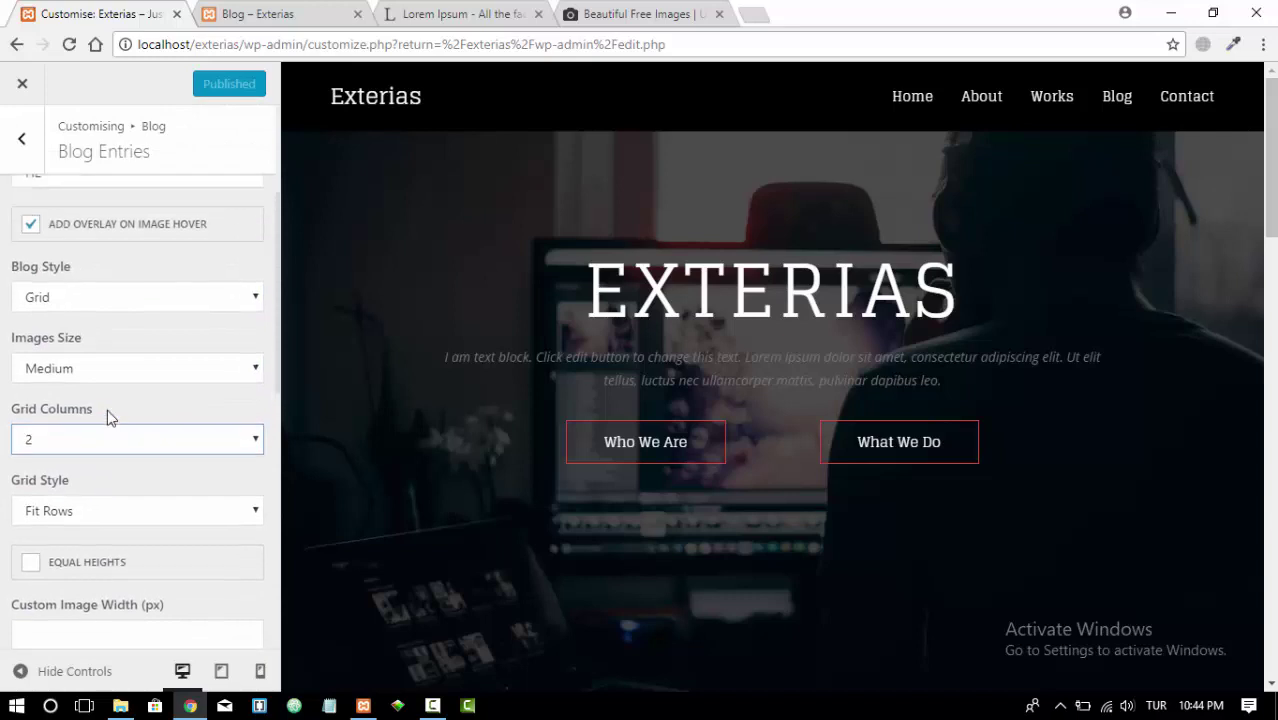
scroll(108, 418, down, 3)
scroll(108, 418, down, 3)
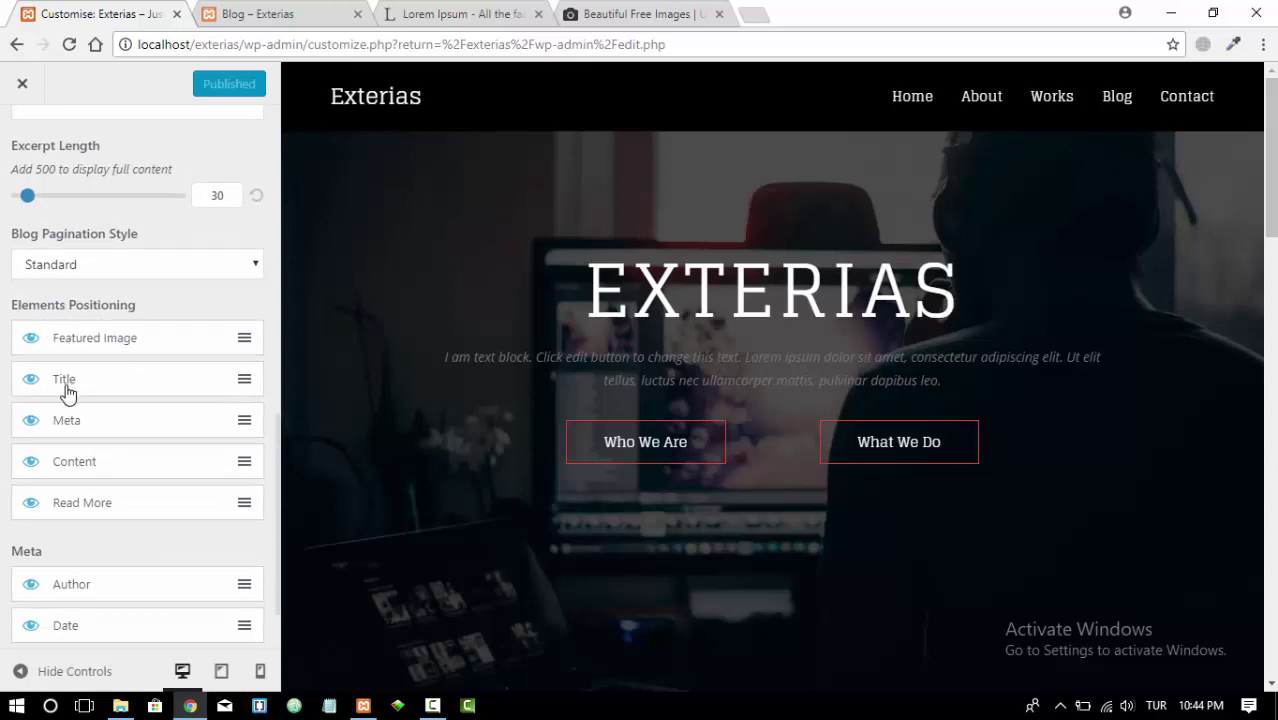
Check the post title on the live Blog page, hide the Title element in Elements Positioning, publish, and reload the live page
click(276, 11)
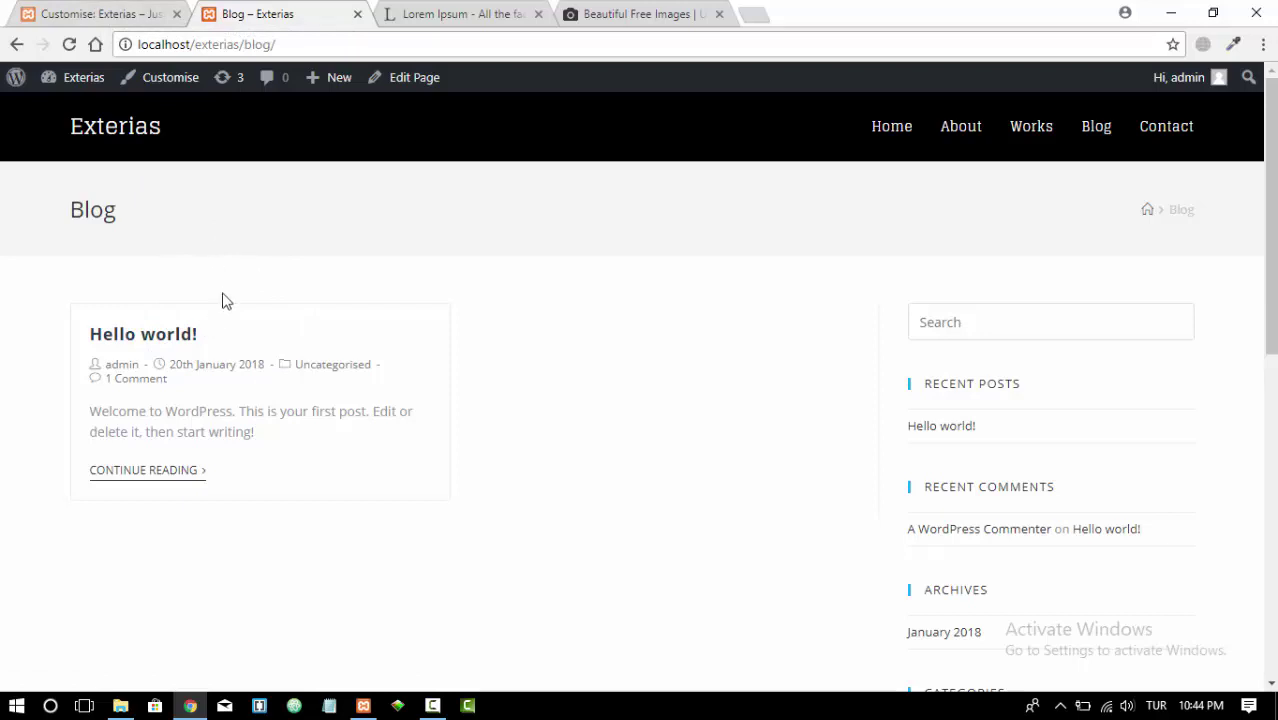
click(116, 9)
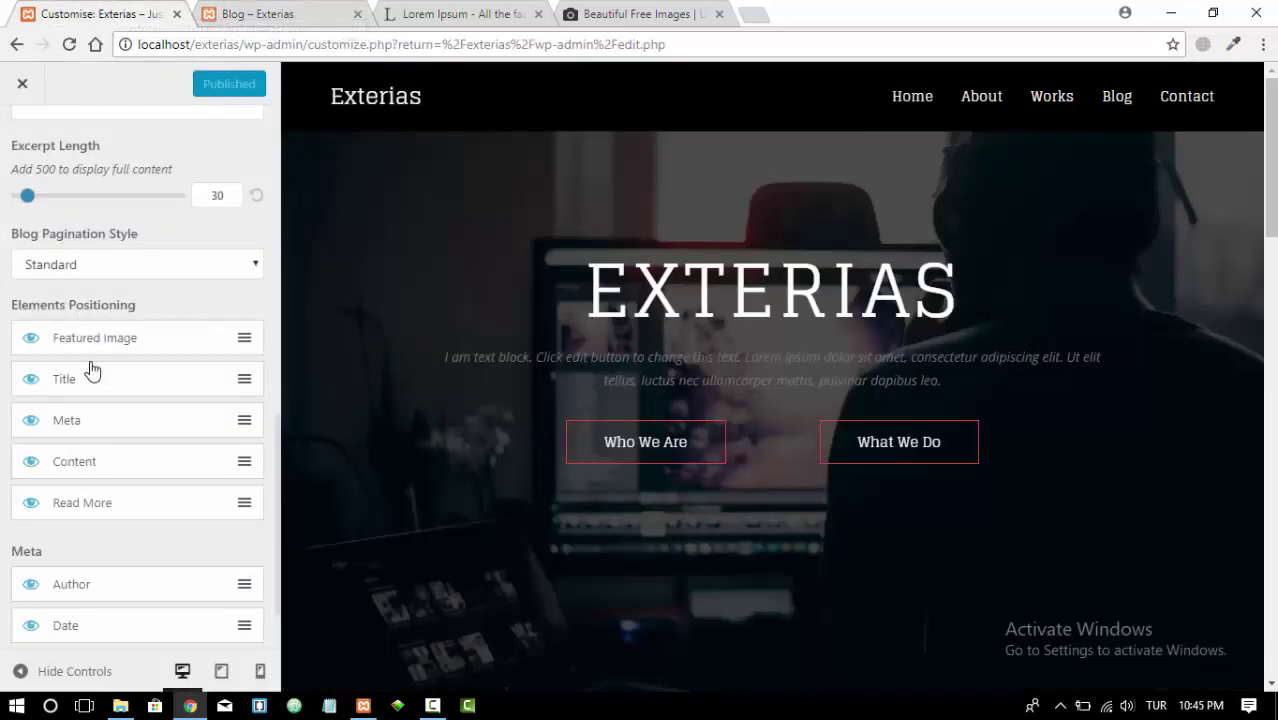
click(238, 10)
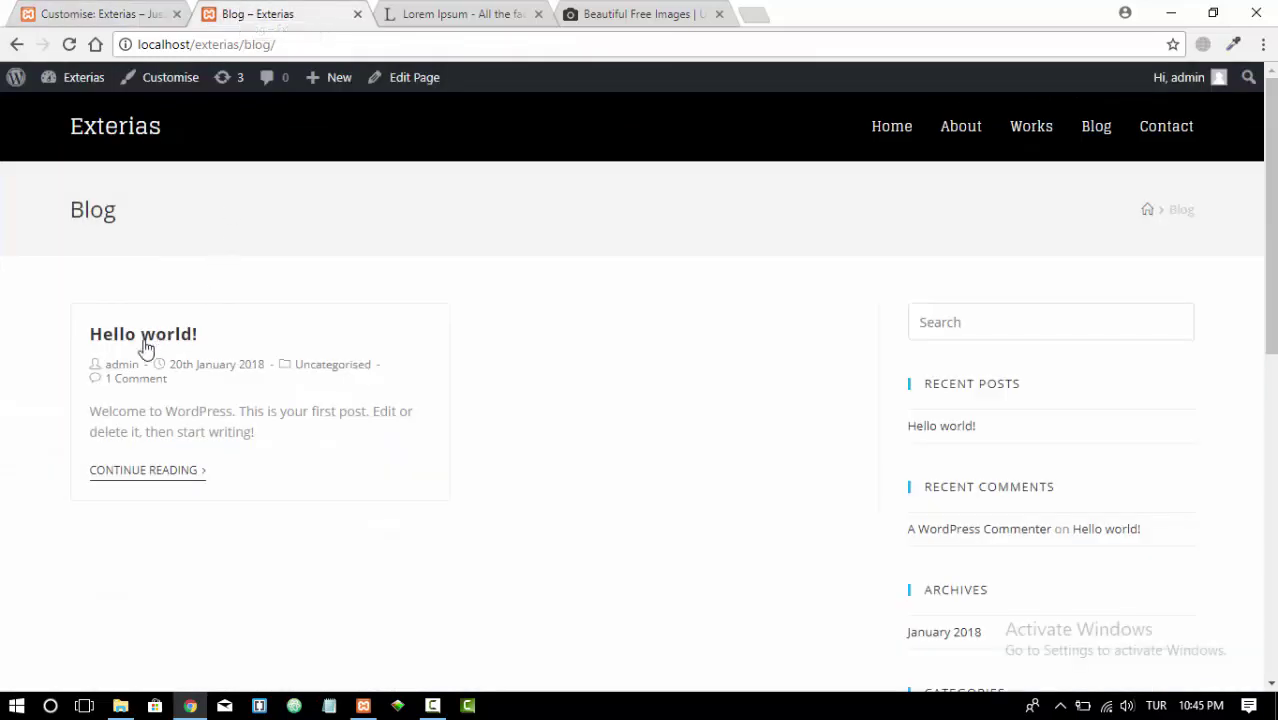
click(103, 13)
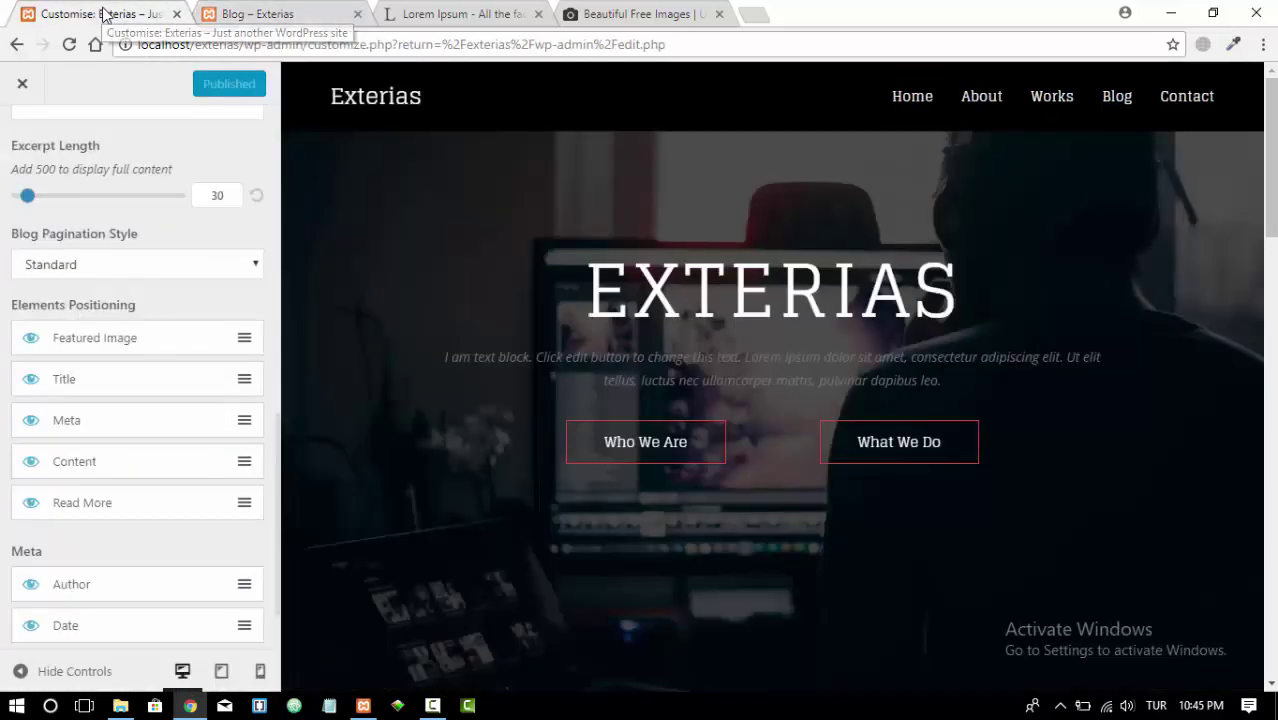
click(31, 383)
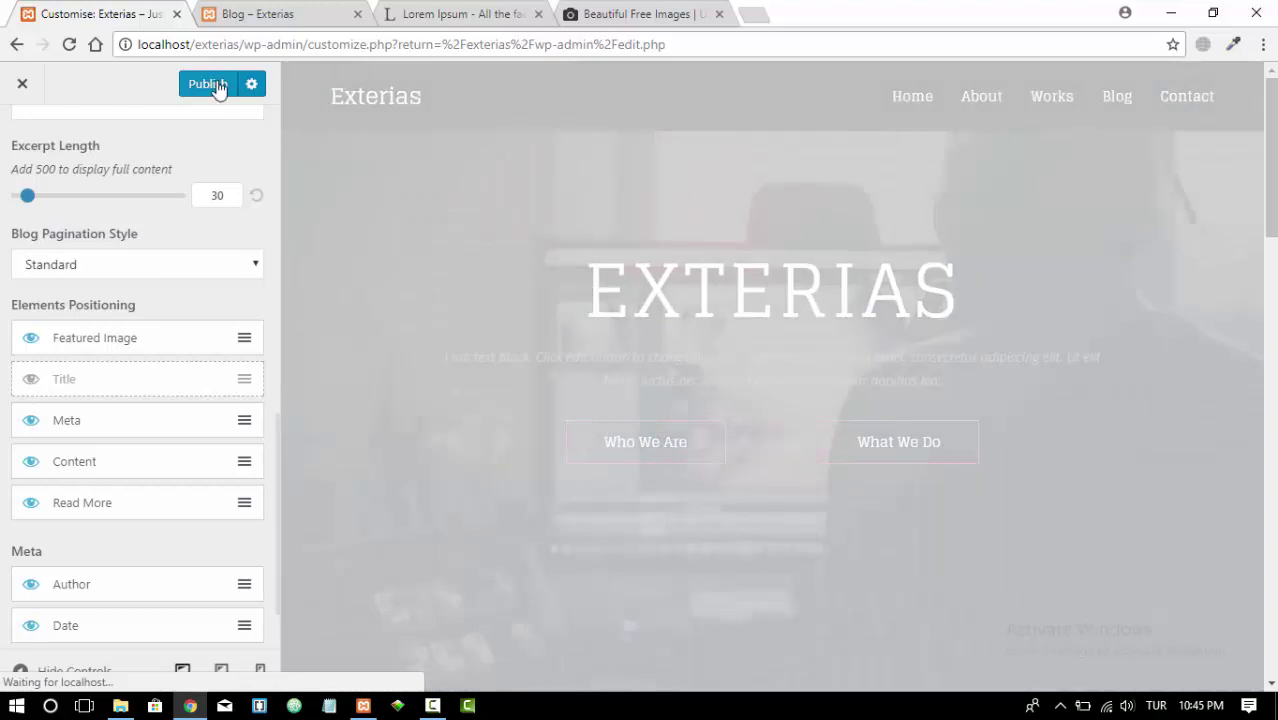
click(218, 87)
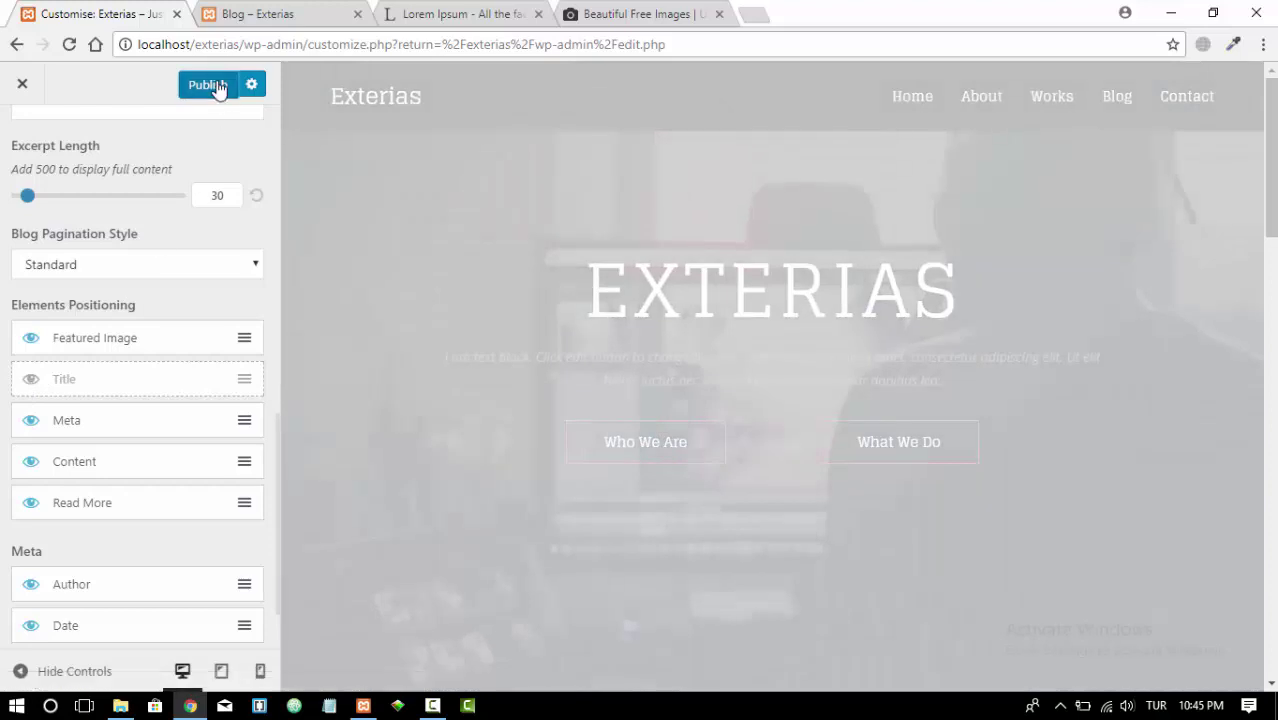
click(262, 15)
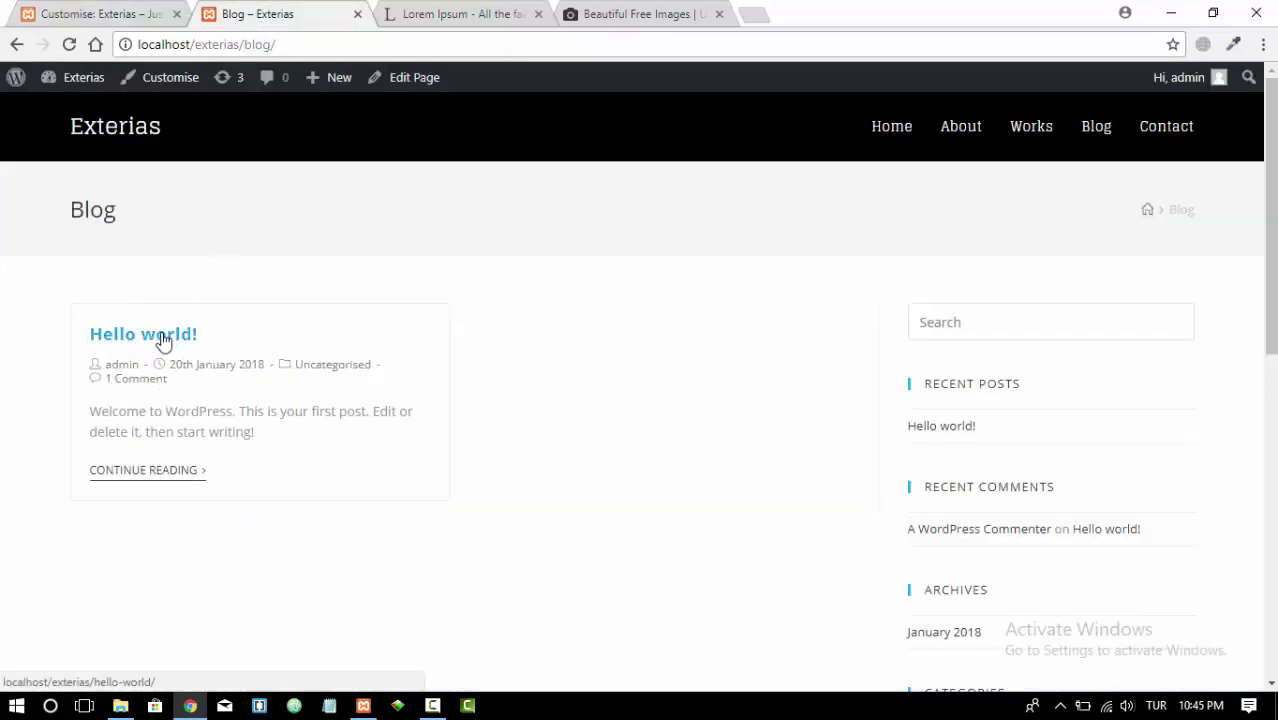
click(70, 45)
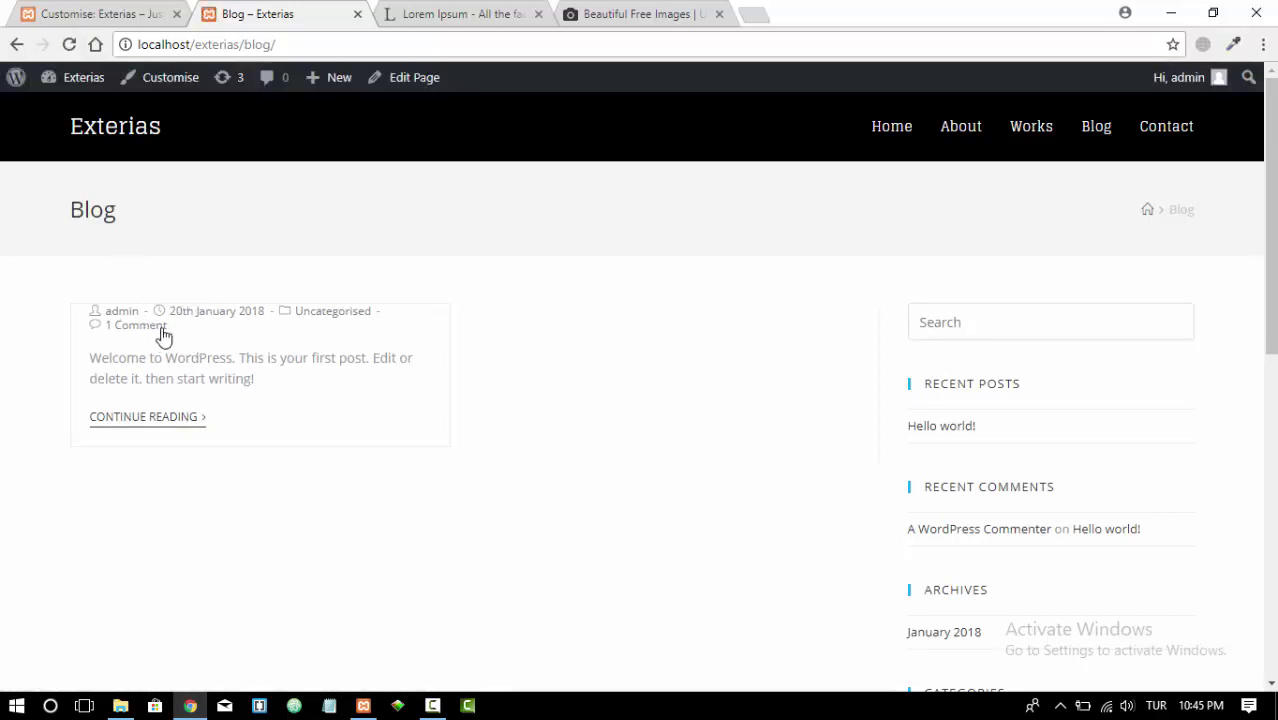
Show the Title element in the blog entries again and compare the Meta elements with the live Blog listing
click(103, 10)
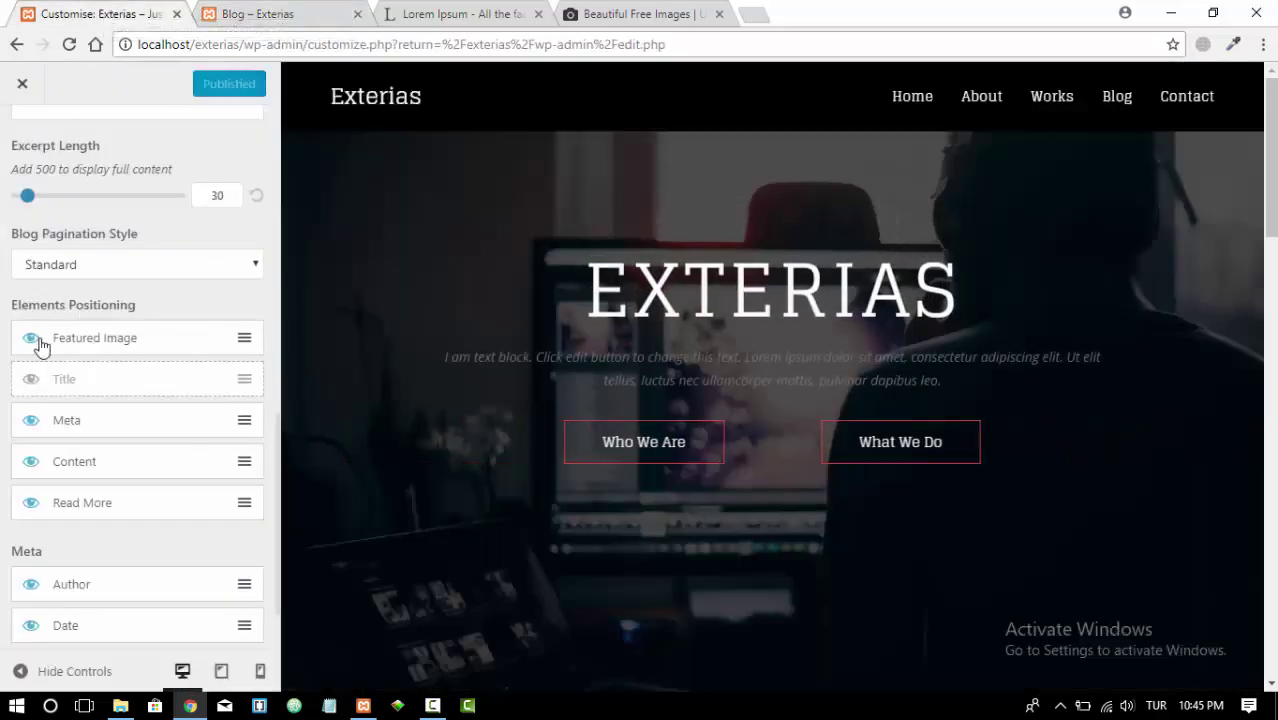
click(31, 381)
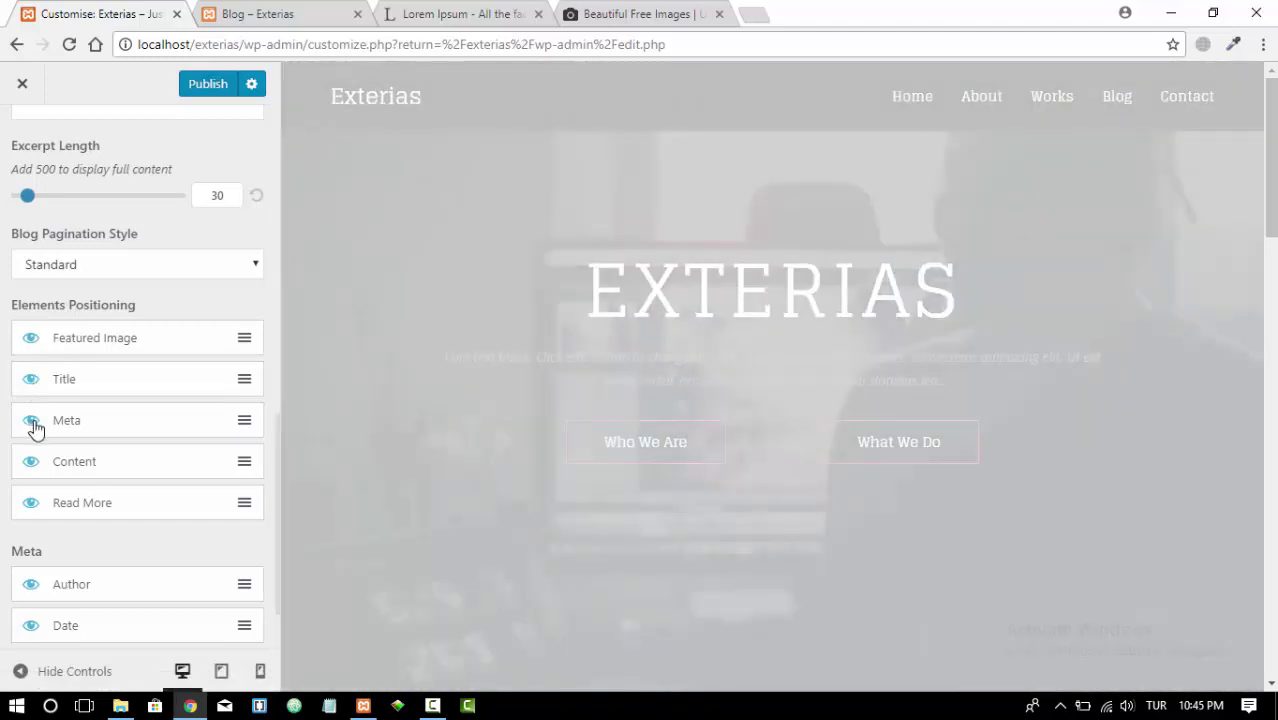
scroll(90, 400, down, 2)
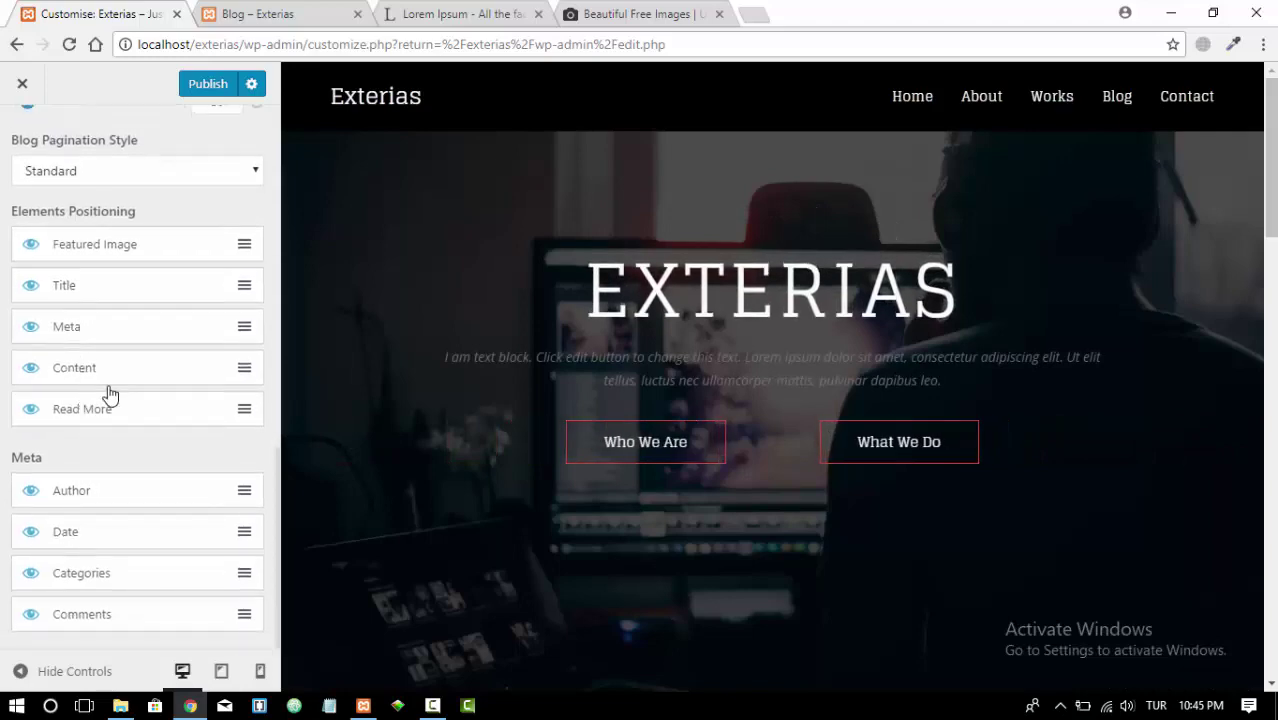
click(256, 16)
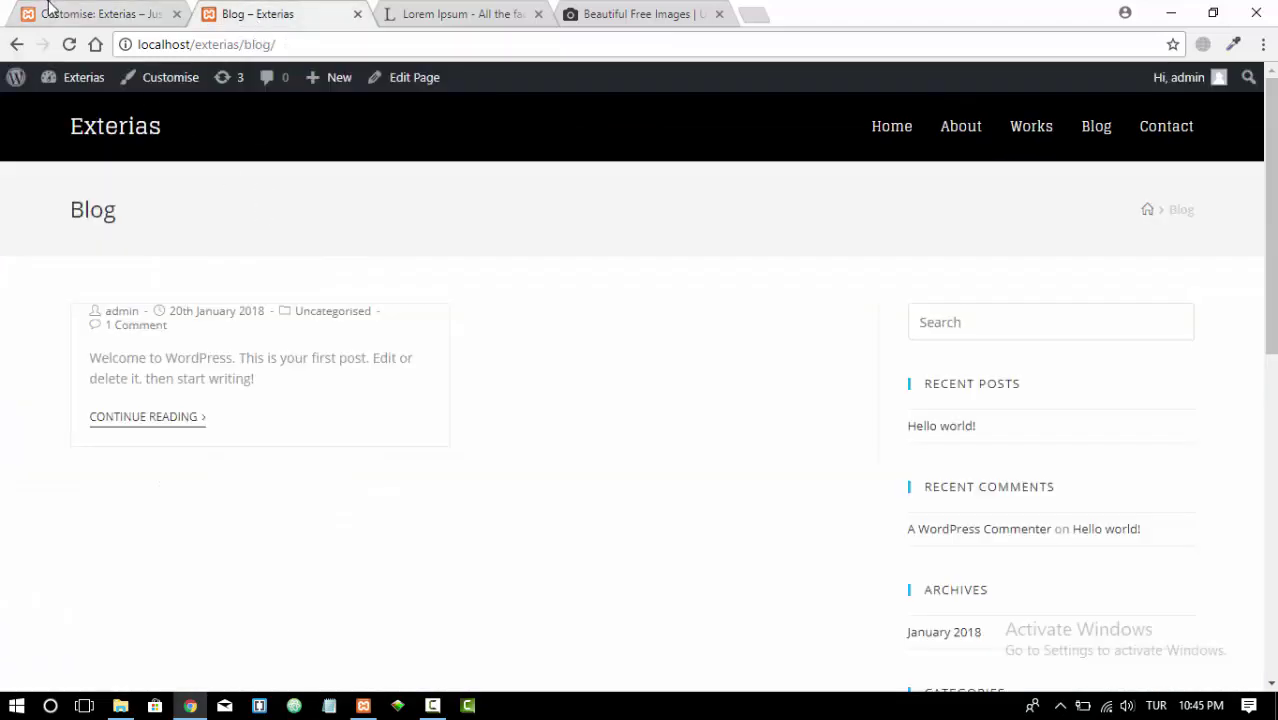
click(91, 14)
click(240, 14)
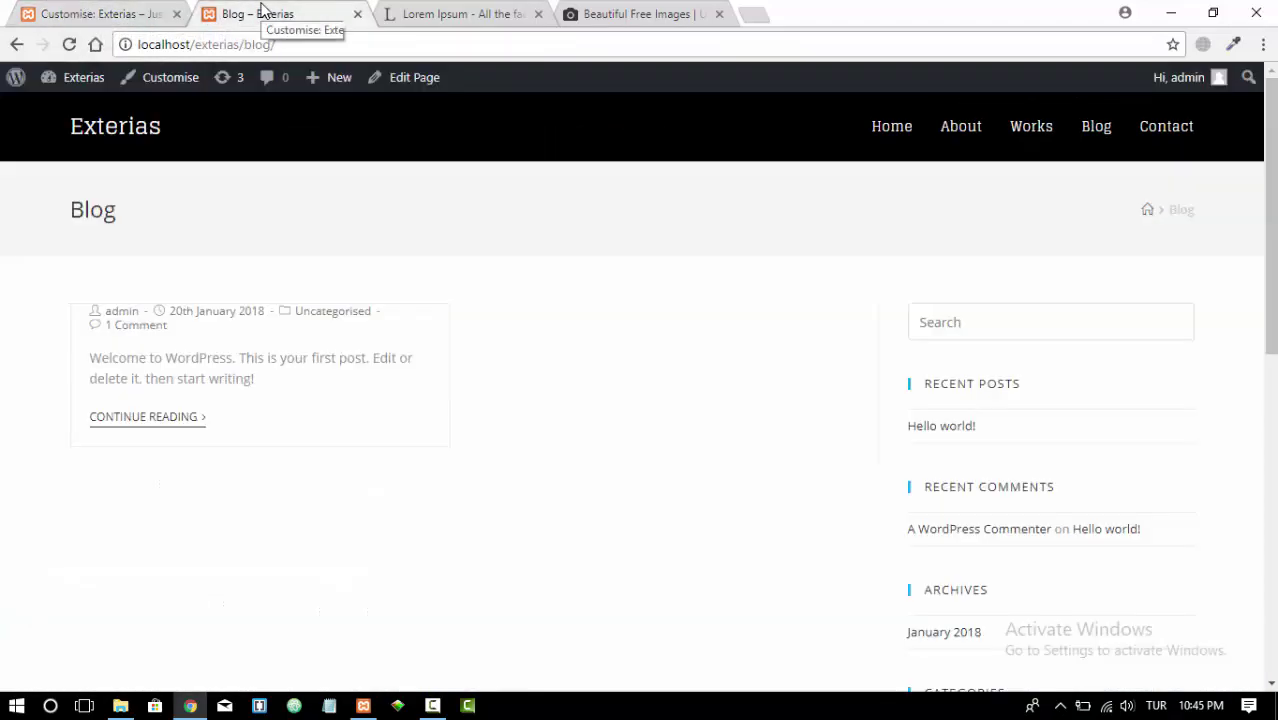
click(160, 10)
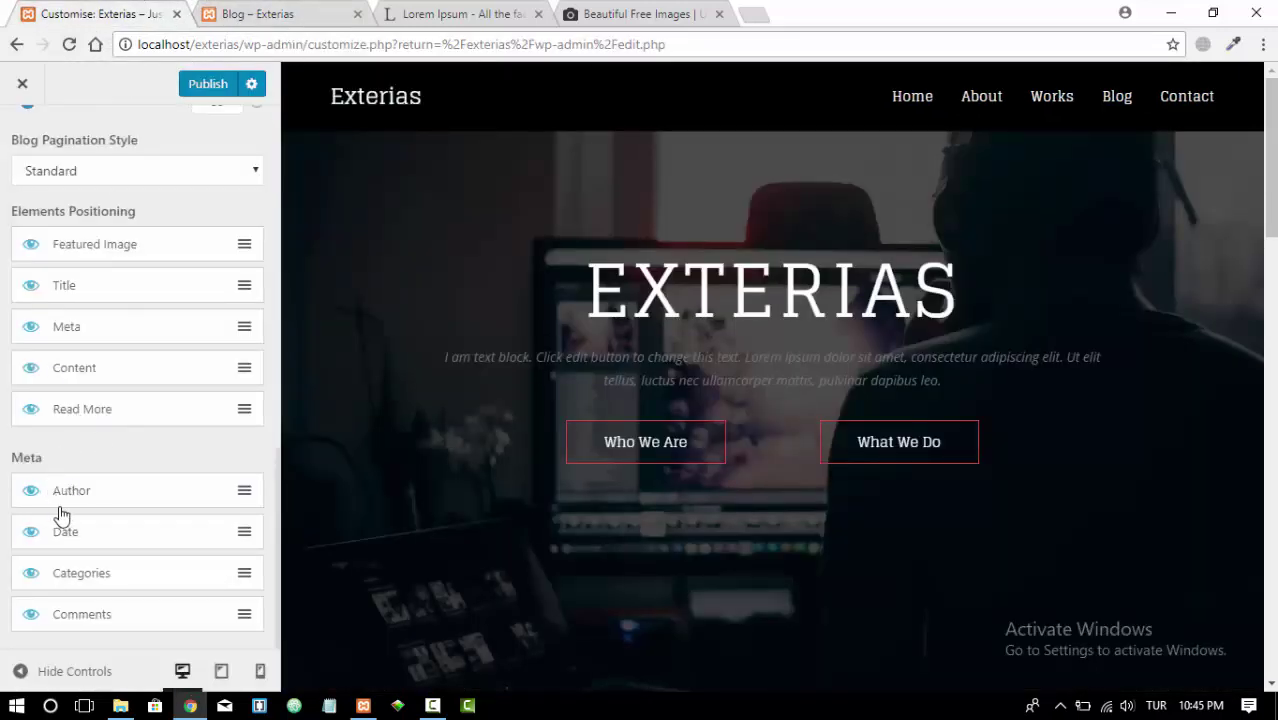
Examine the meta line of the post on the live Blog page, reloading it, and return to the customiser
click(272, 13)
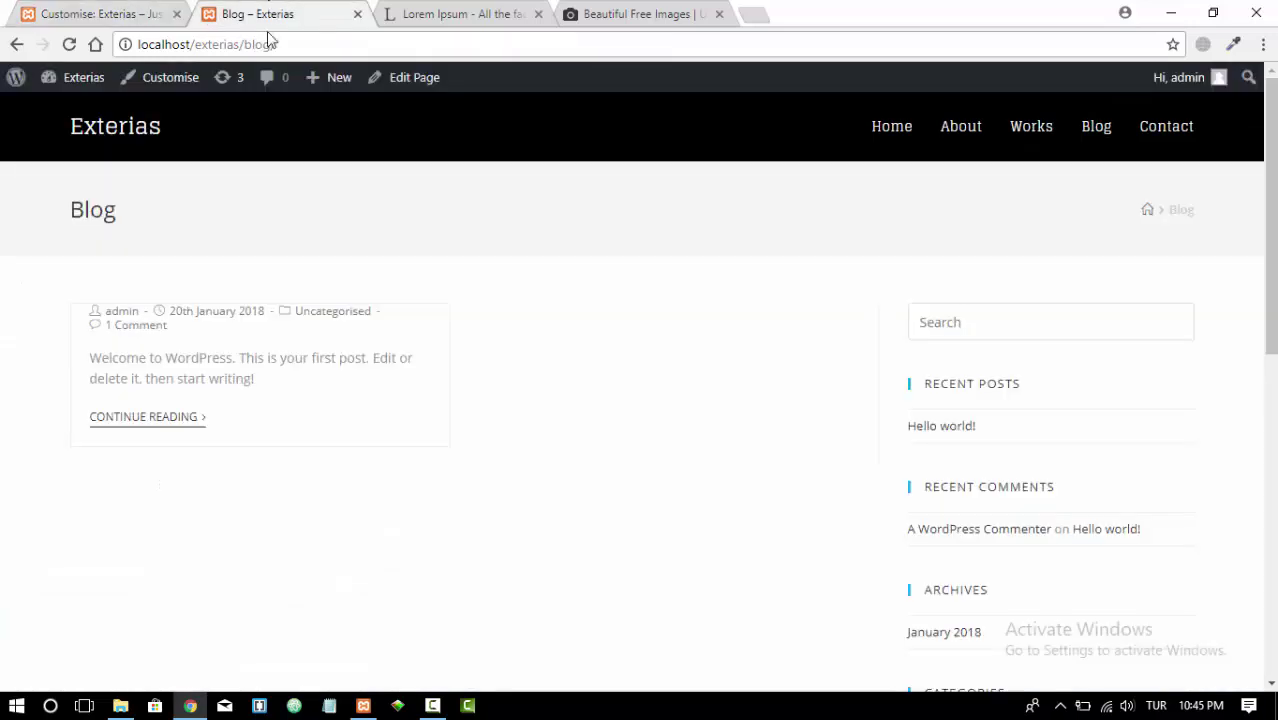
drag(184, 311, 90, 312)
click(68, 45)
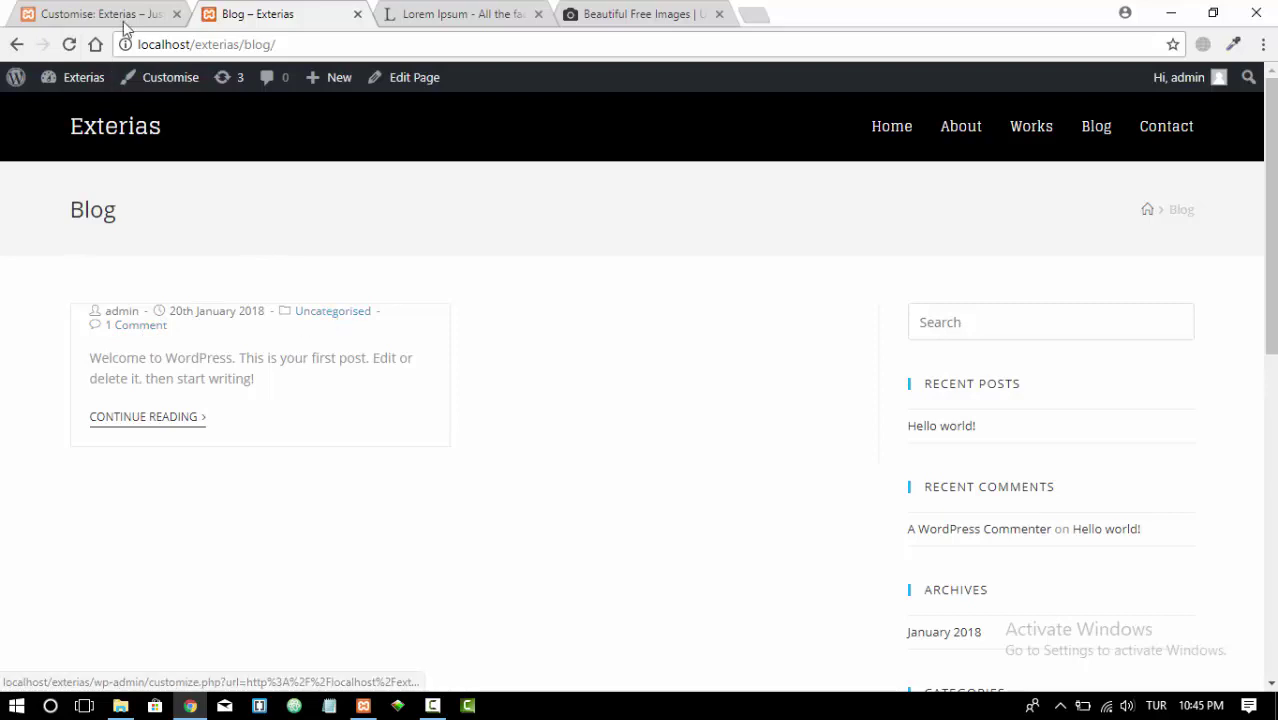
click(125, 16)
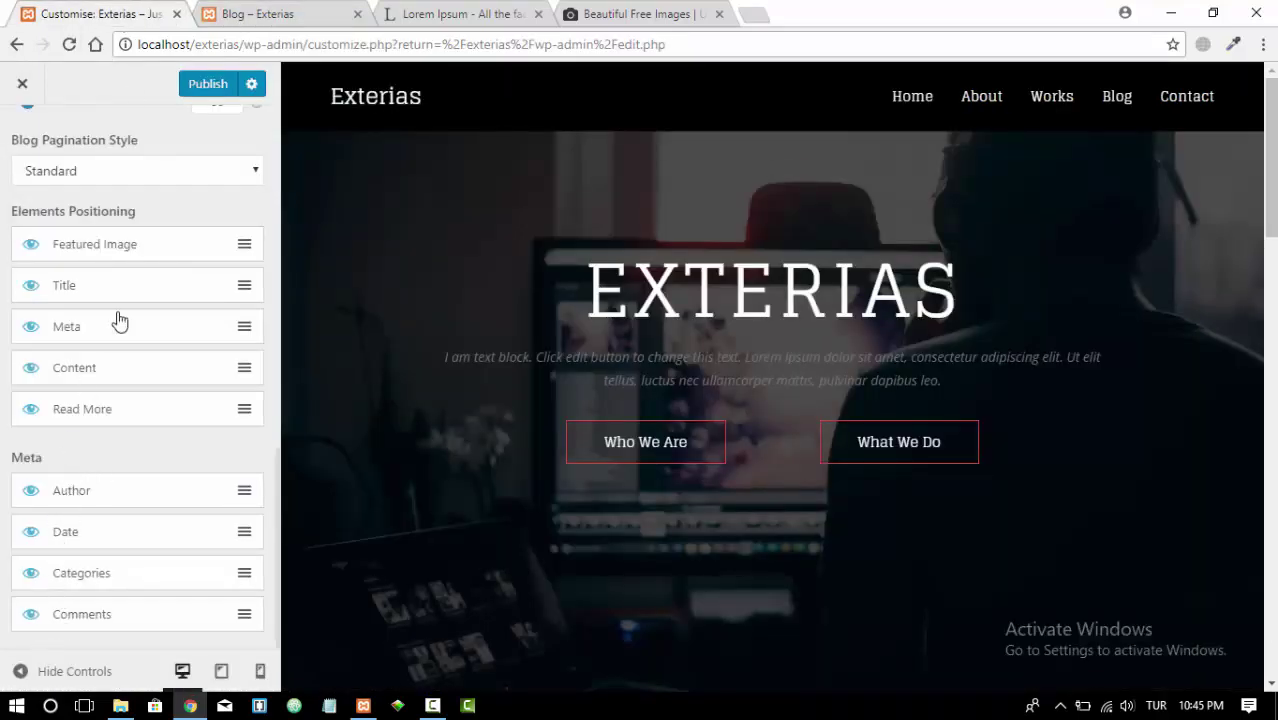
Hide the Comments and Categories meta elements for blog entries, publish the change and reload the live Blog page
click(31, 616)
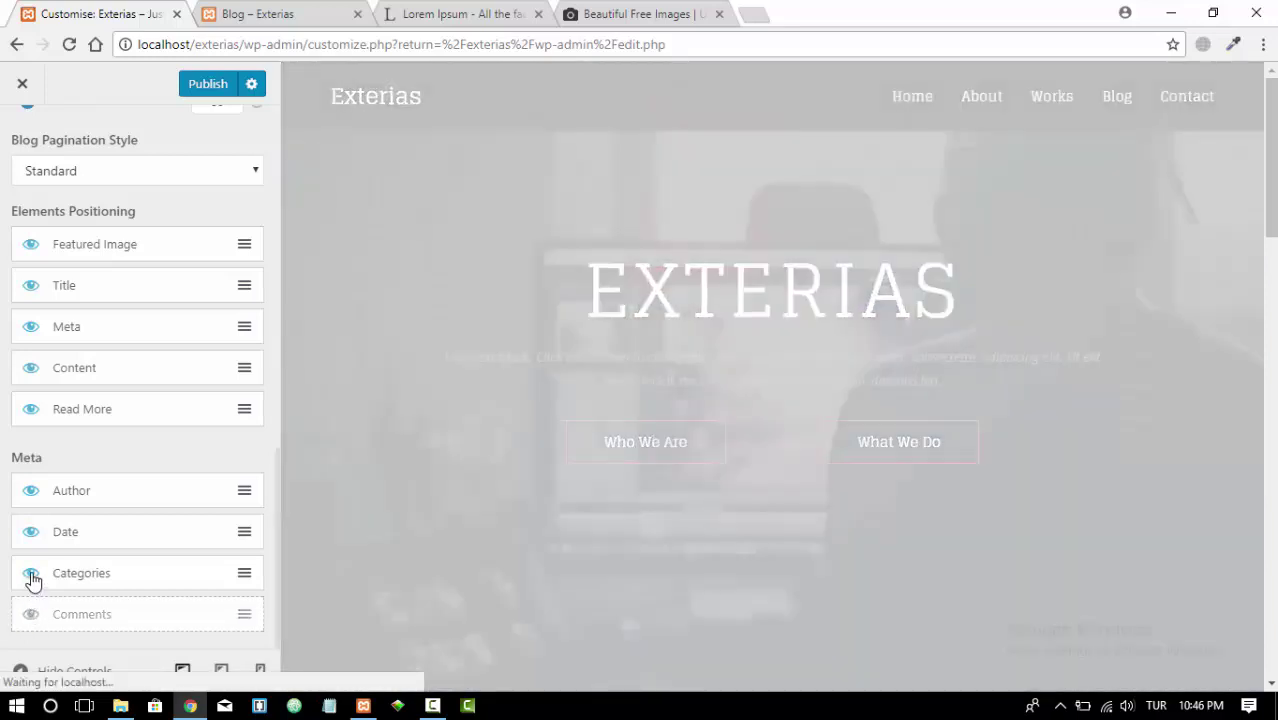
click(31, 576)
click(208, 84)
click(279, 24)
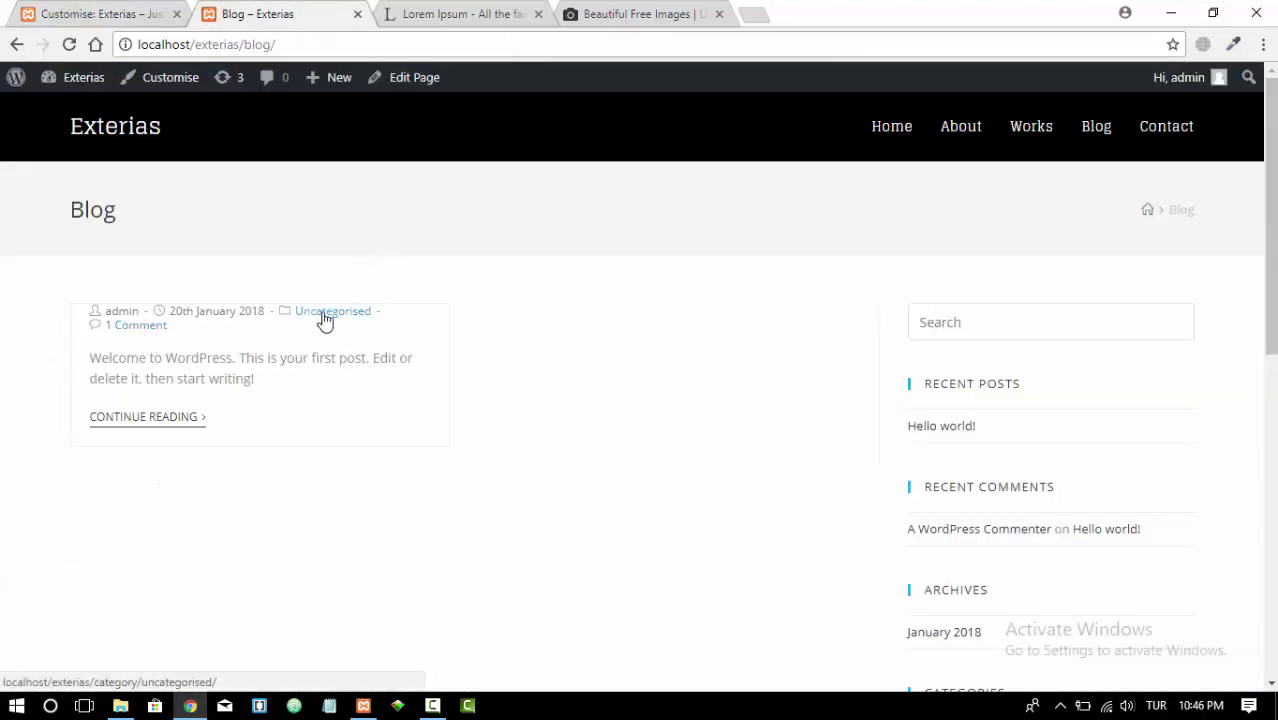
click(69, 46)
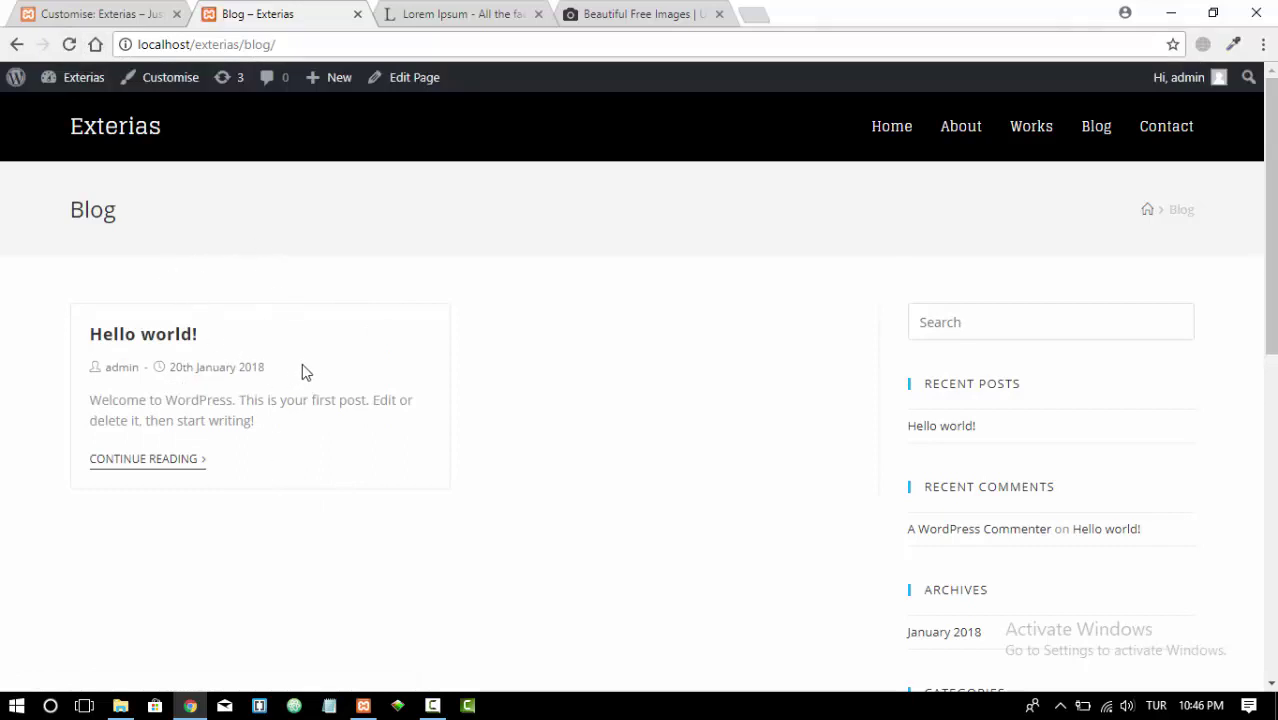
Compare the Blog Entries settings with the live Blog page once more and close the customiser
click(85, 13)
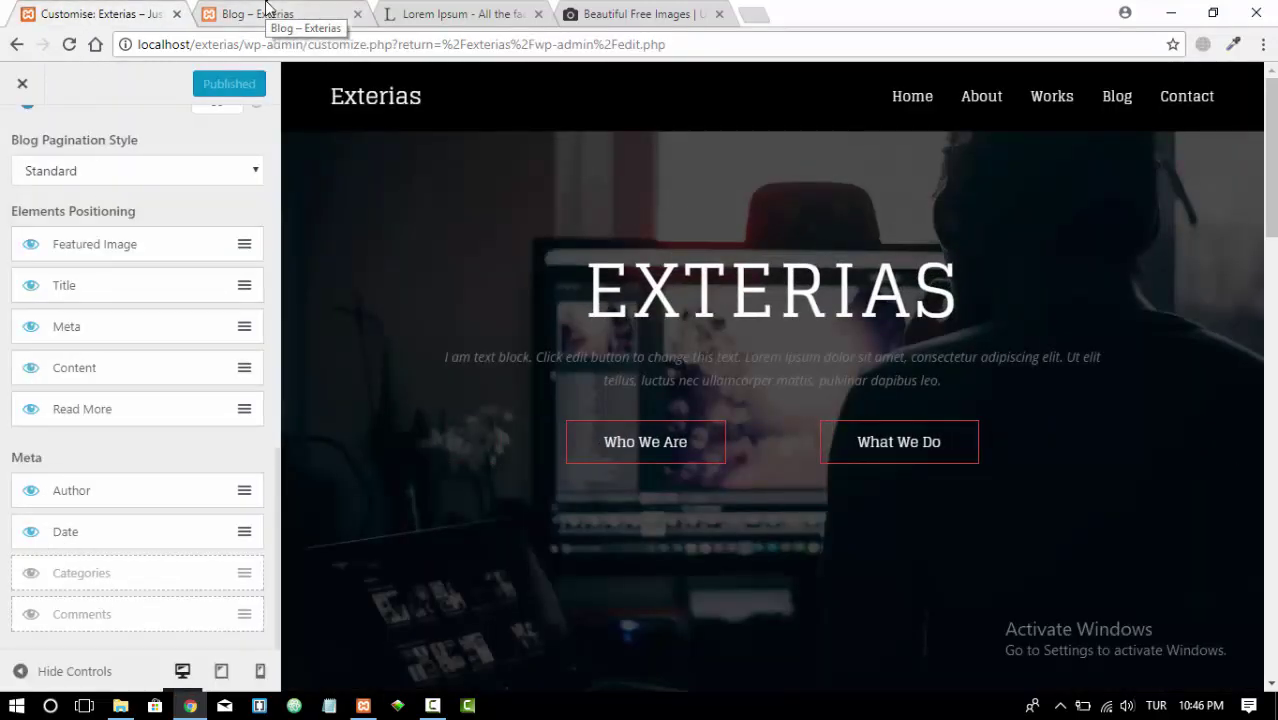
click(267, 10)
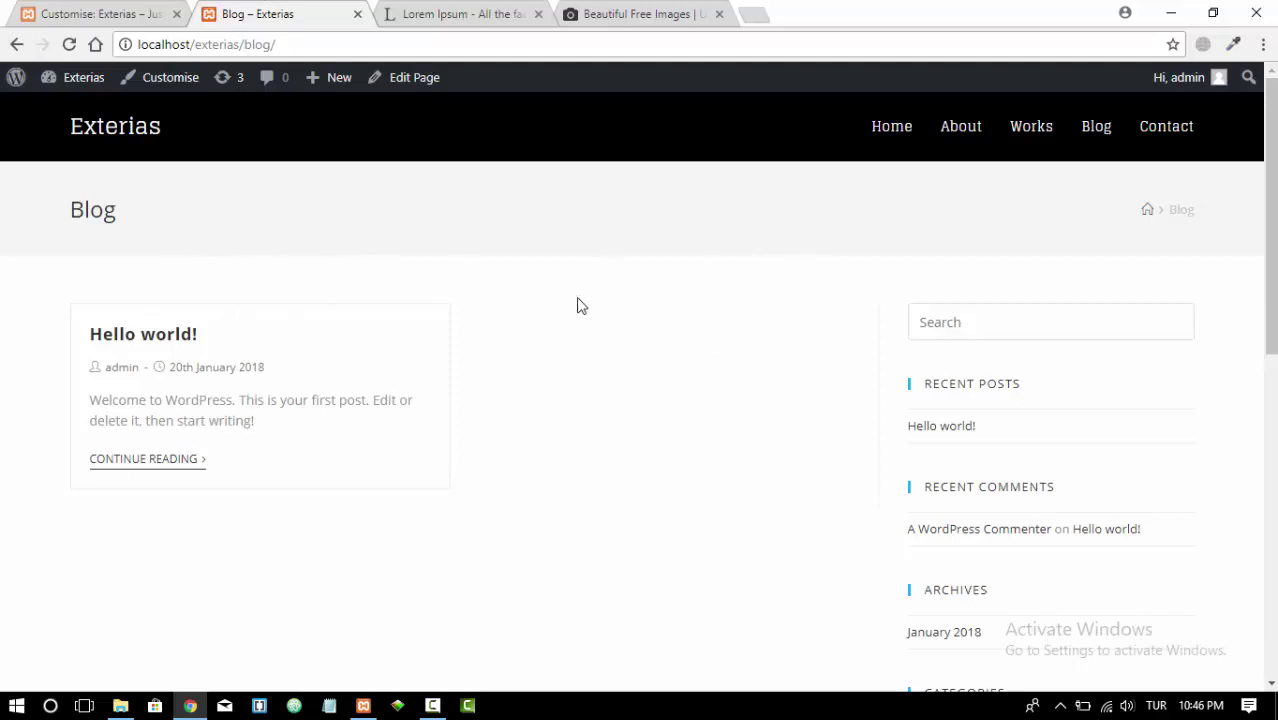
click(90, 20)
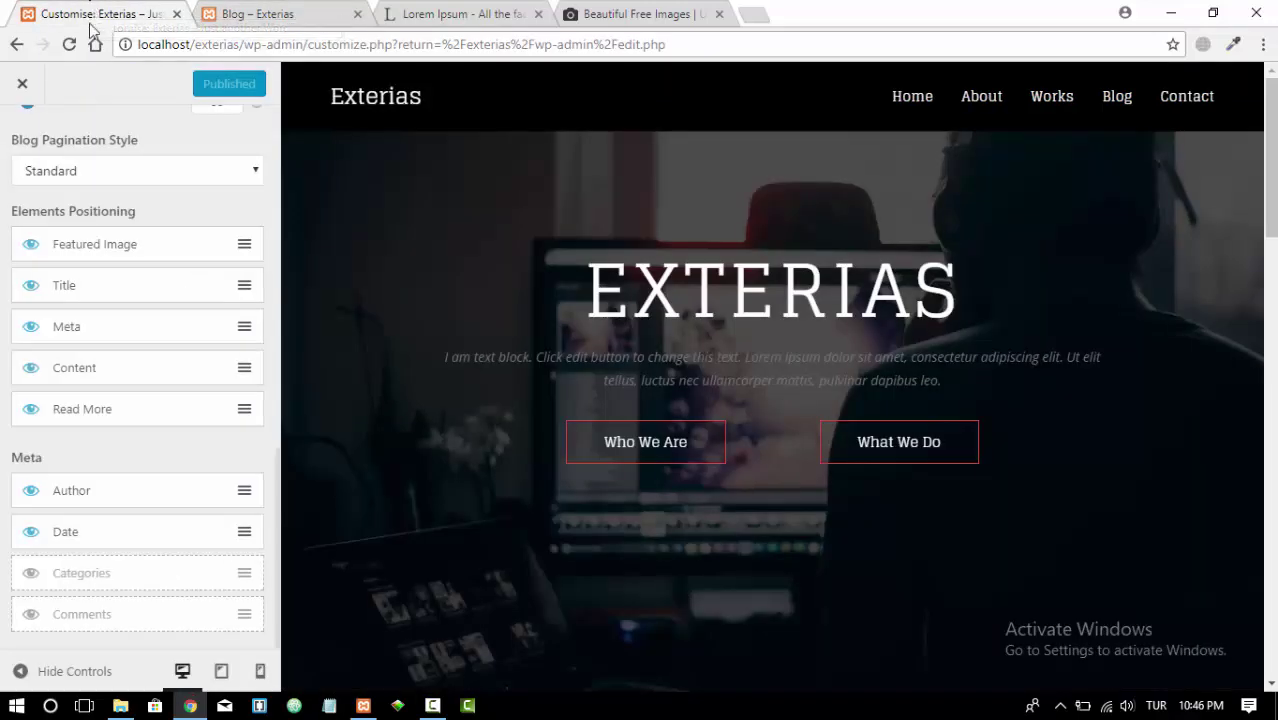
scroll(140, 470, up, 8)
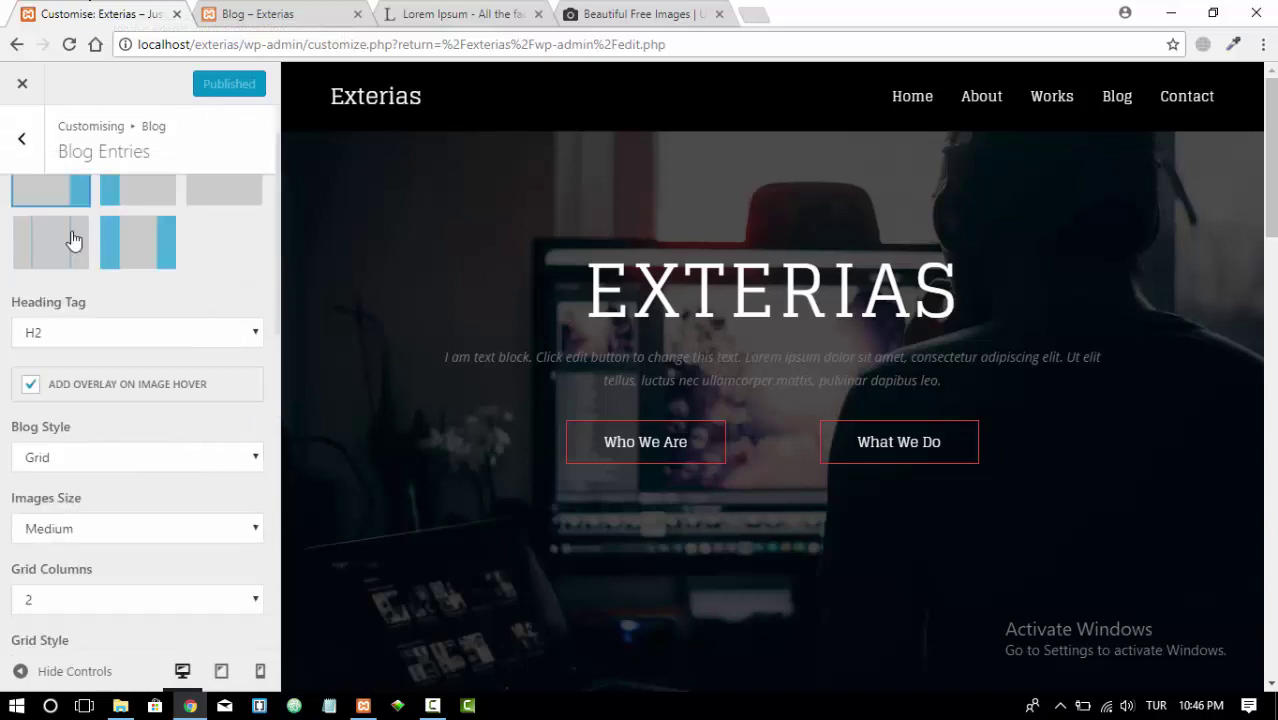
scroll(73, 240, up, 1)
click(21, 85)
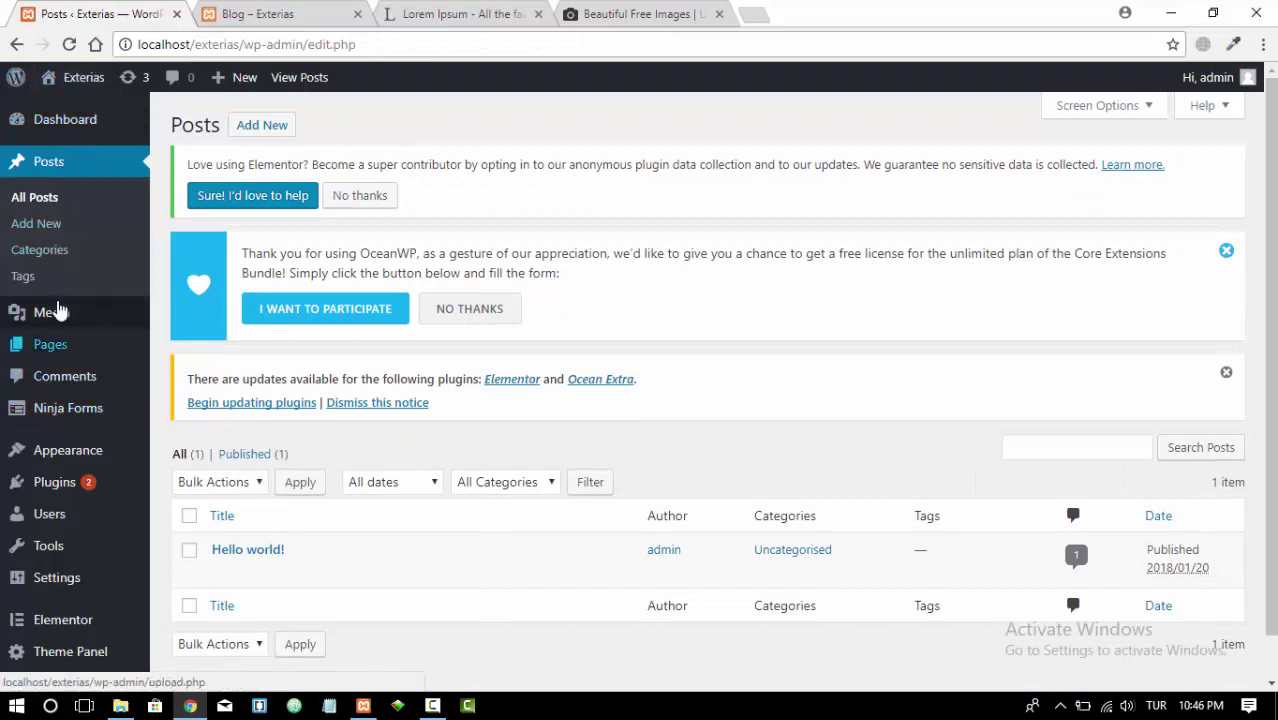
Go to the site's posts list and start adding a new post
mouse_move(47, 357)
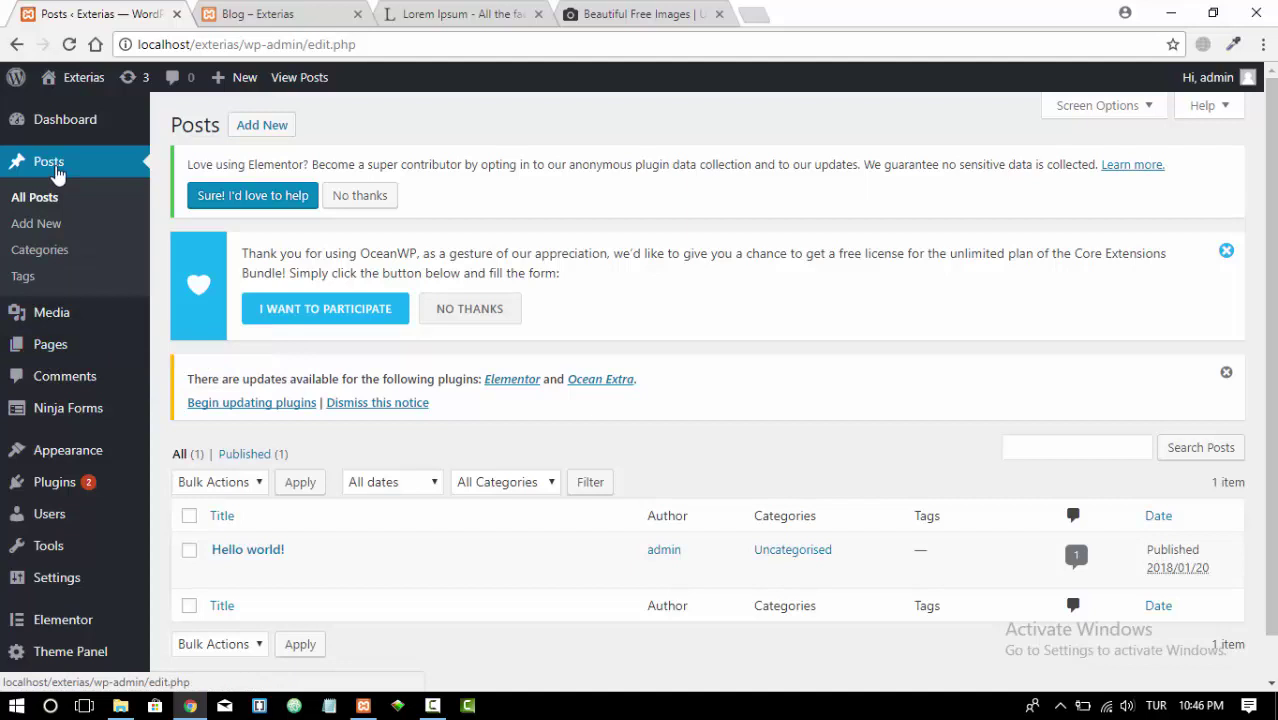
click(57, 167)
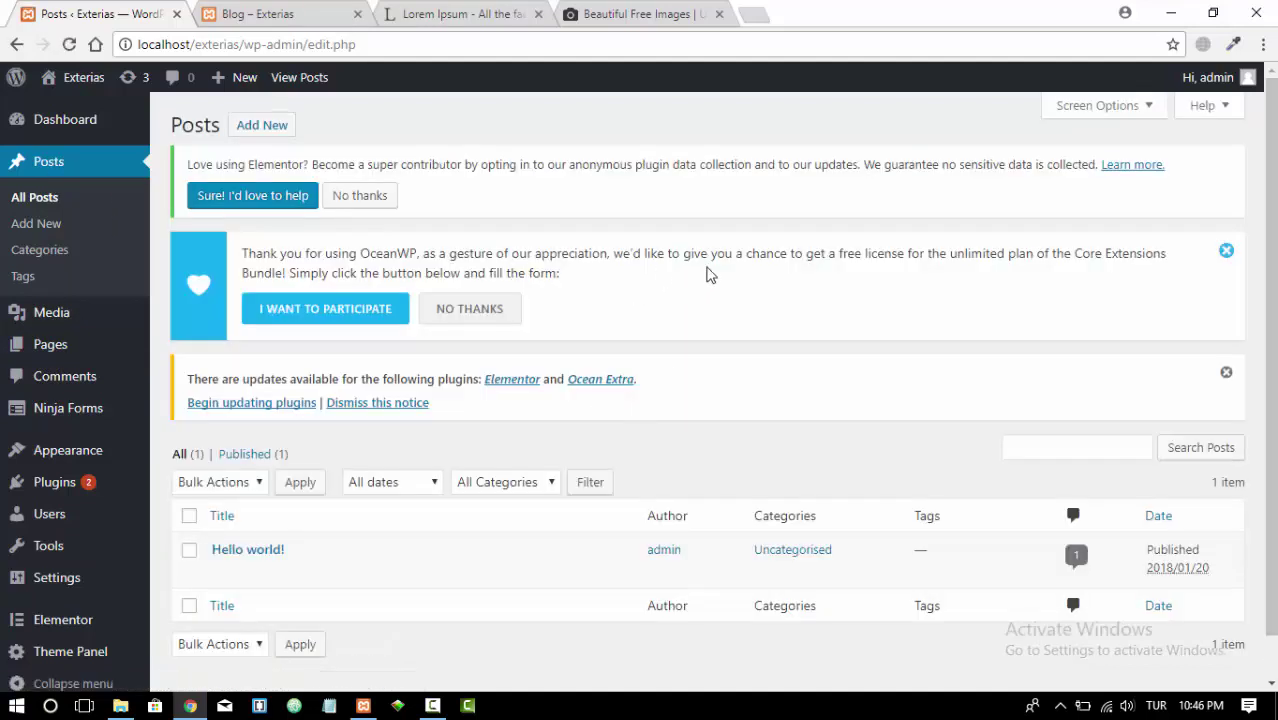
click(256, 136)
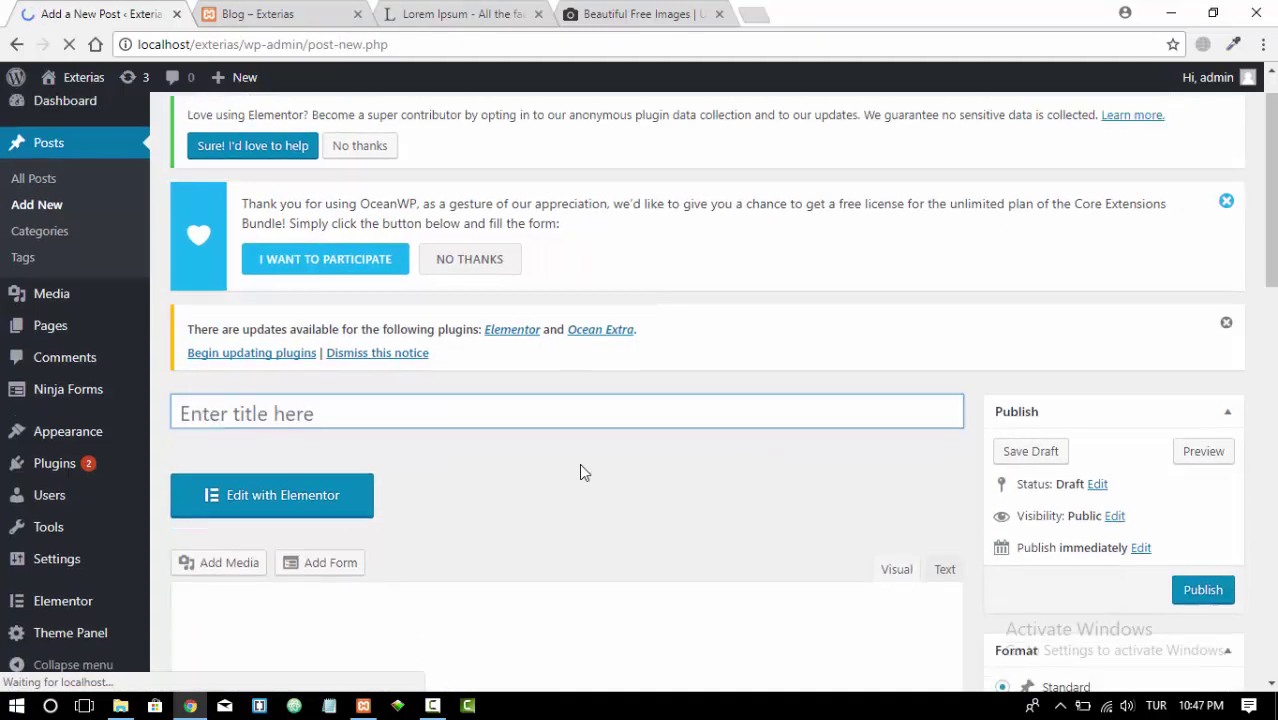
scroll(500, 430, down, 2)
scroll(430, 365, up, 1)
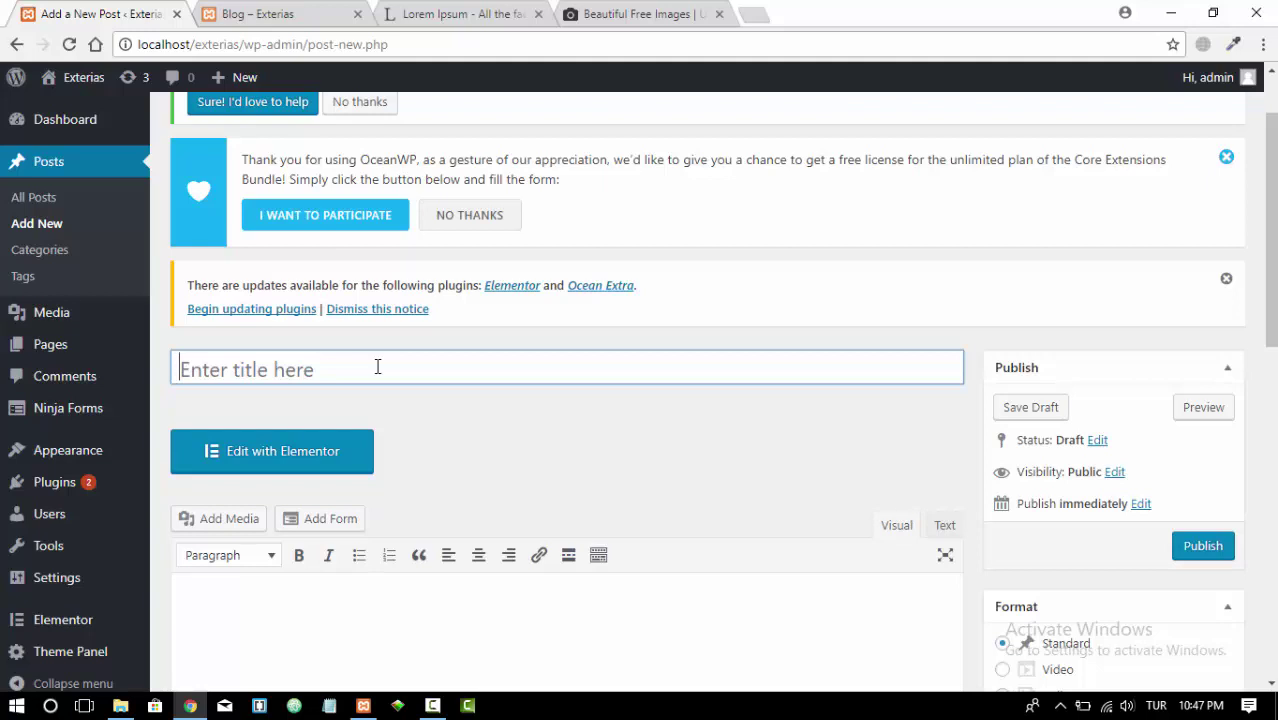
Check the live Blog page and title the new post "Yeni Blog Yazımız"
click(330, 13)
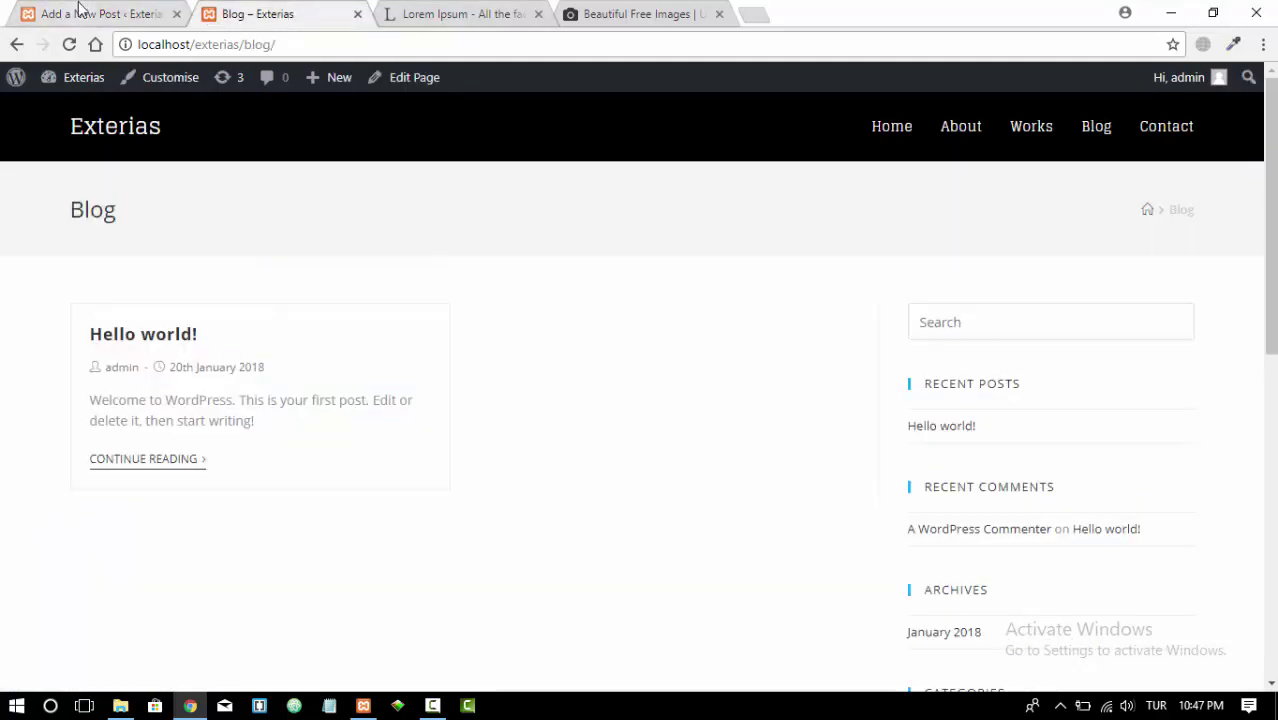
click(80, 10)
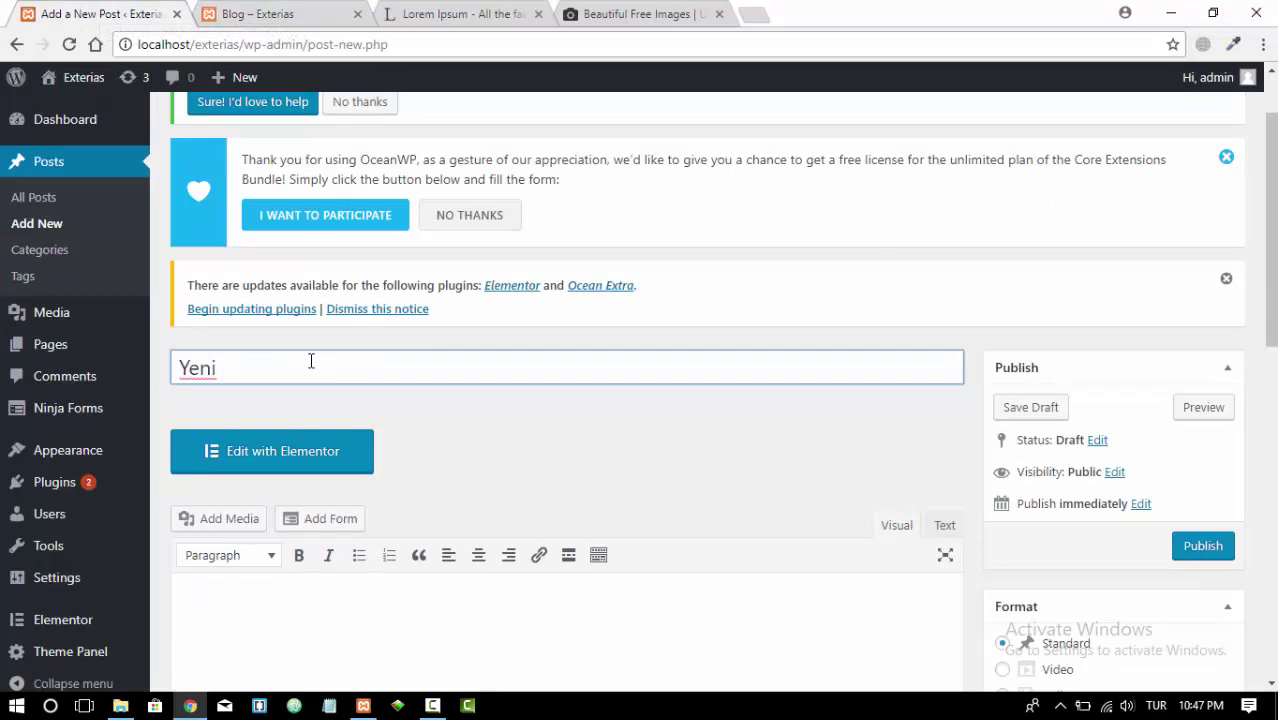
text(Yeni Blog Yazımız)
click(462, 438)
Copy the "Lorem Ipsum Nedir?" paragraph from the Lorem Ipsum site and paste it into the new post's body
click(488, 16)
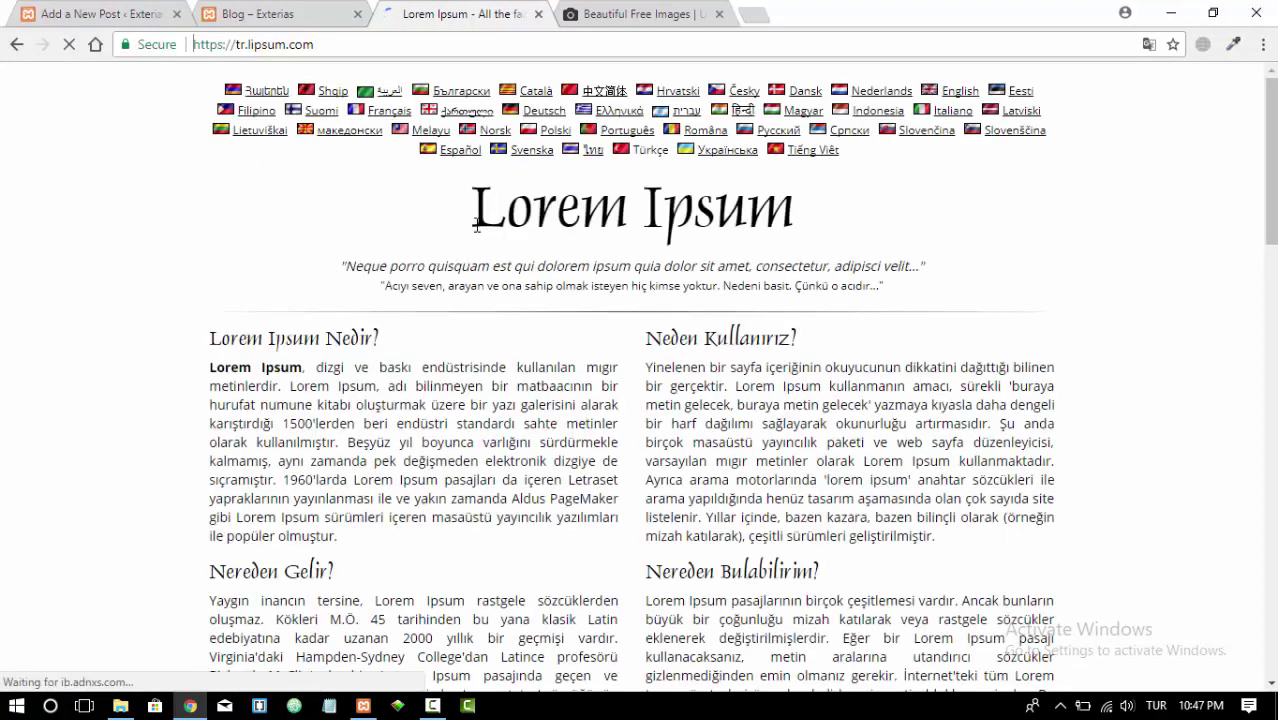
scroll(477, 263, down, 2)
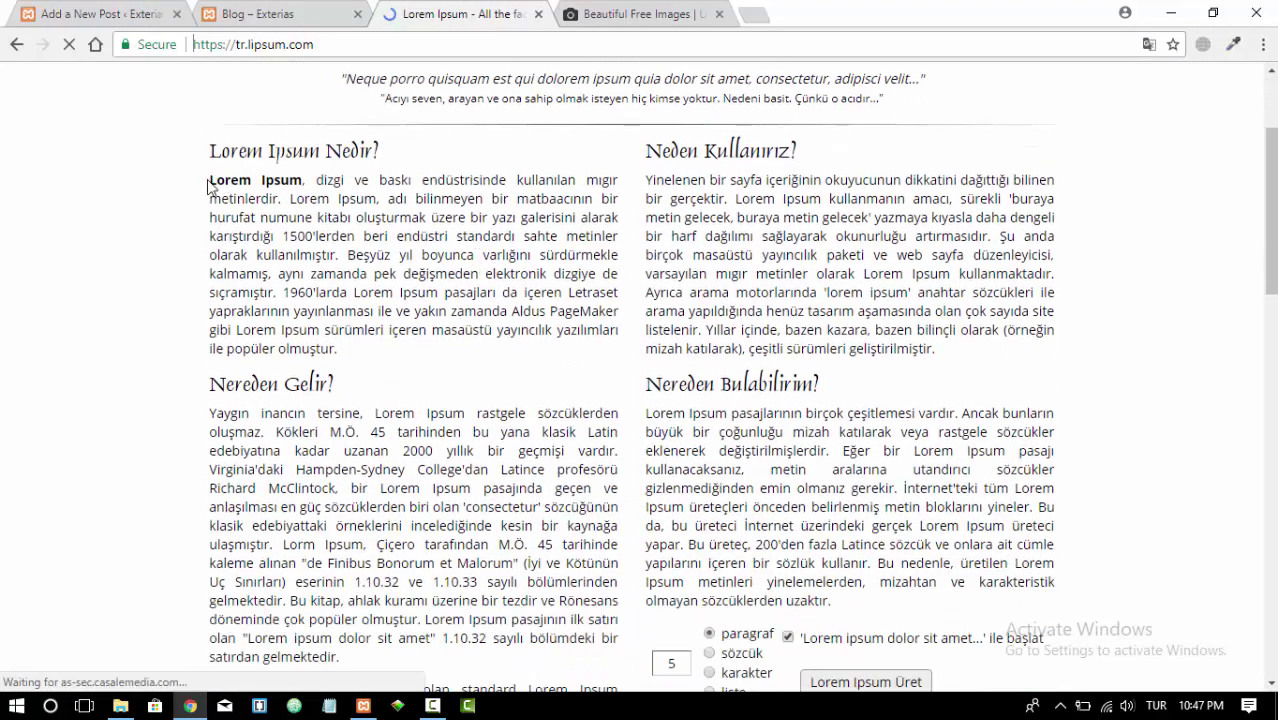
drag(211, 186, 352, 356)
key(ctrl+c)
click(240, 14)
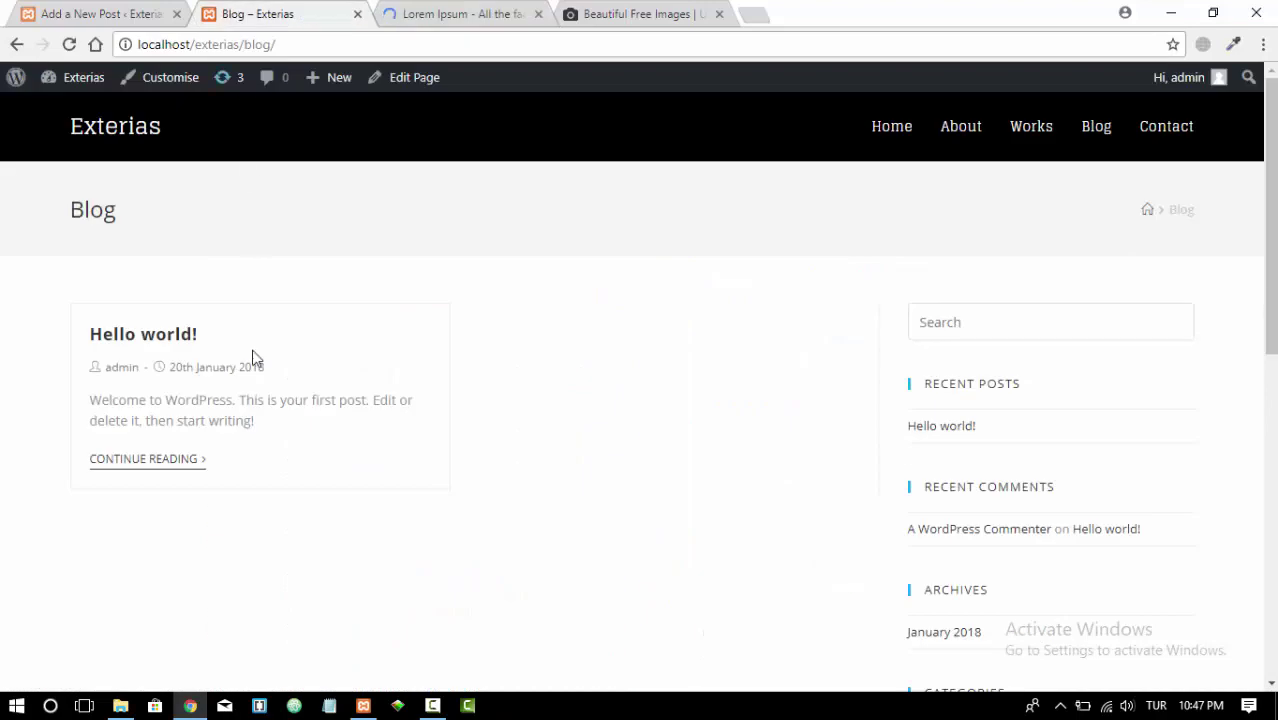
click(105, 12)
scroll(314, 491, down, 3)
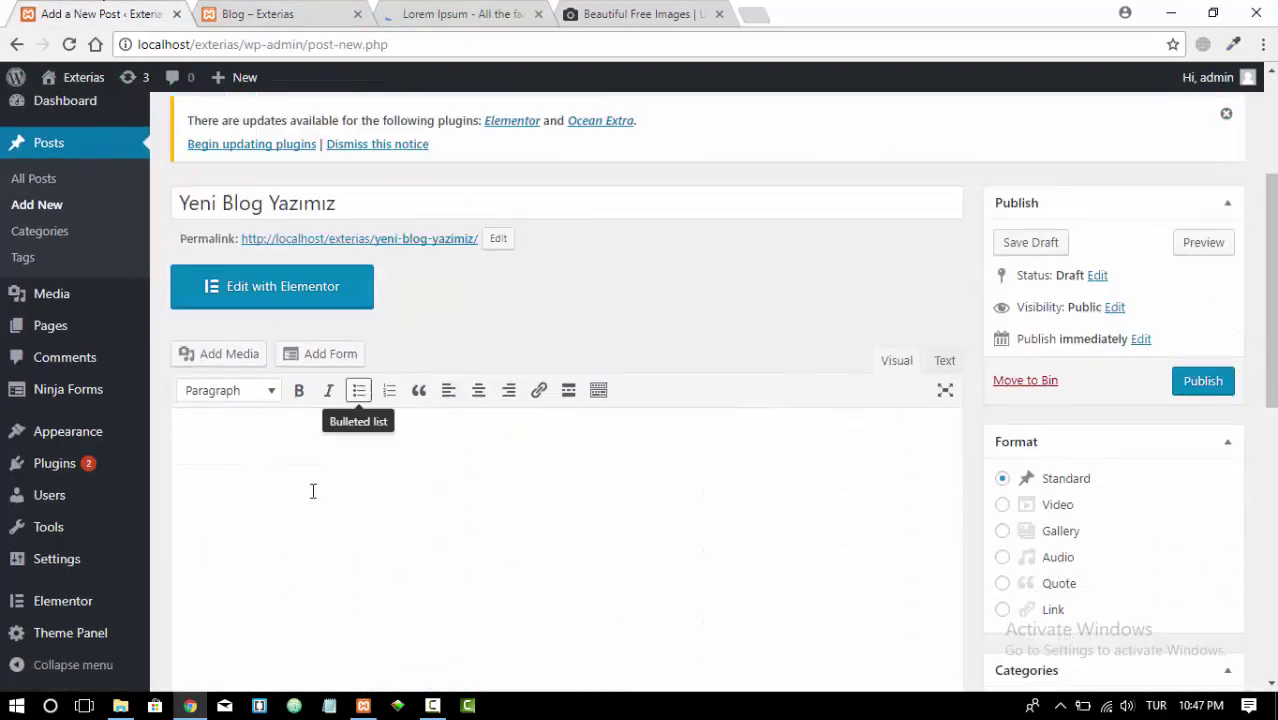
click(266, 346)
key(ctrl+v)
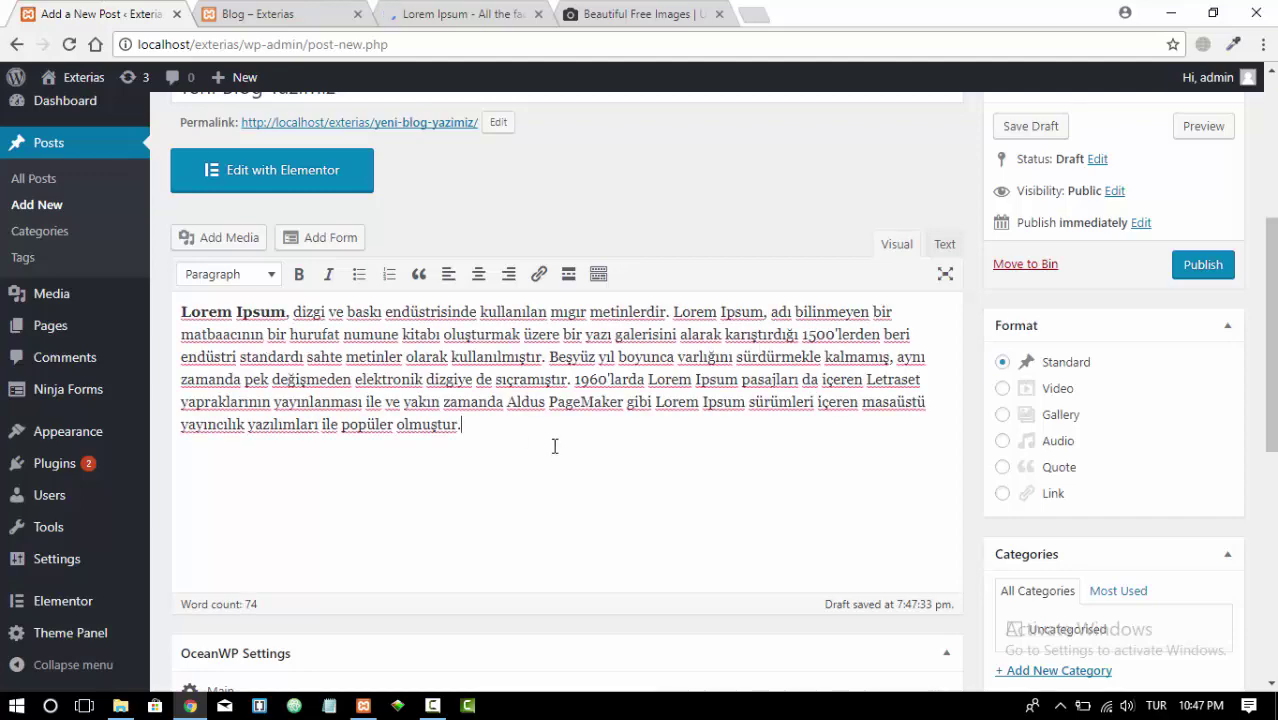
Set work6.jpg from the Media Library as the post's featured image
scroll(714, 349, down, 2)
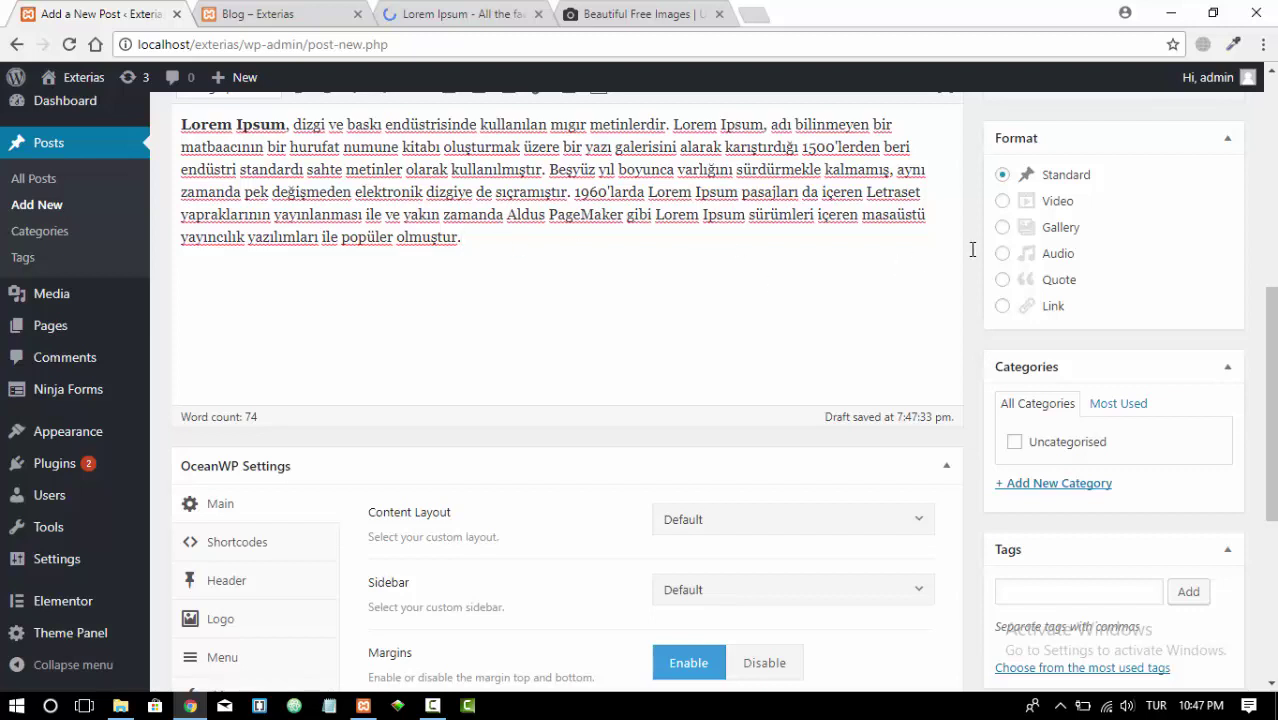
scroll(990, 265, down, 4)
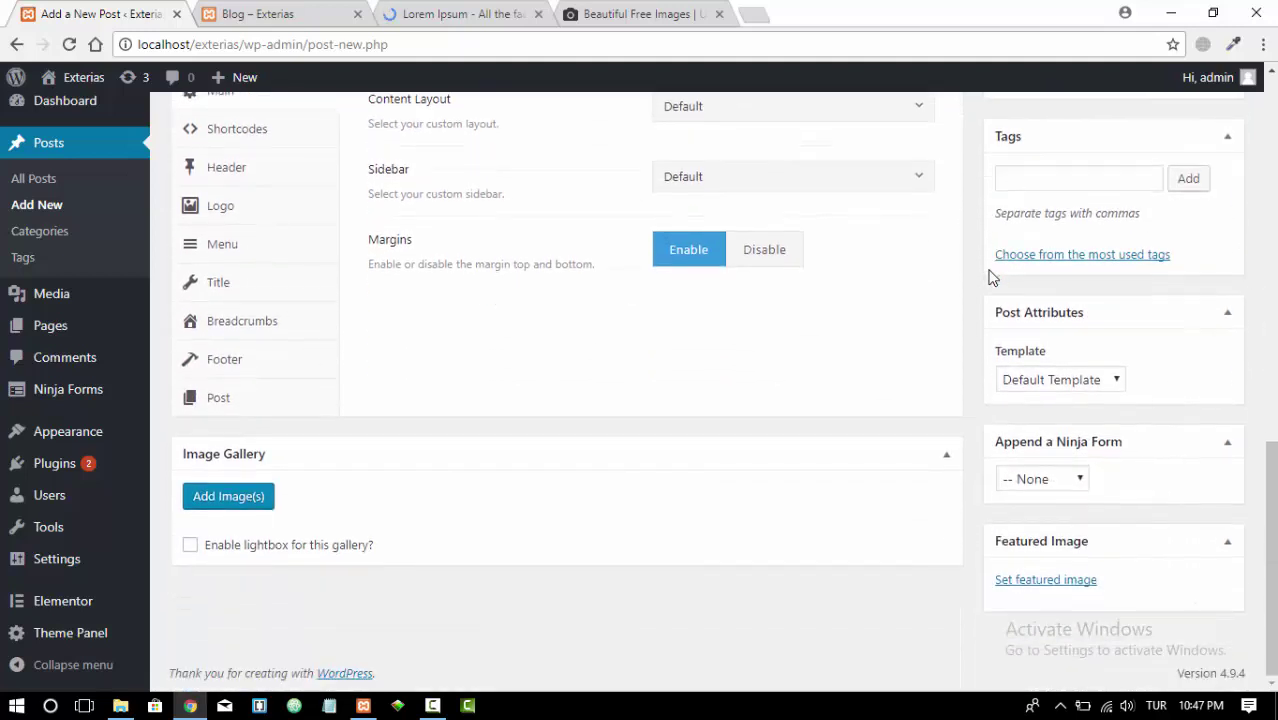
click(1043, 582)
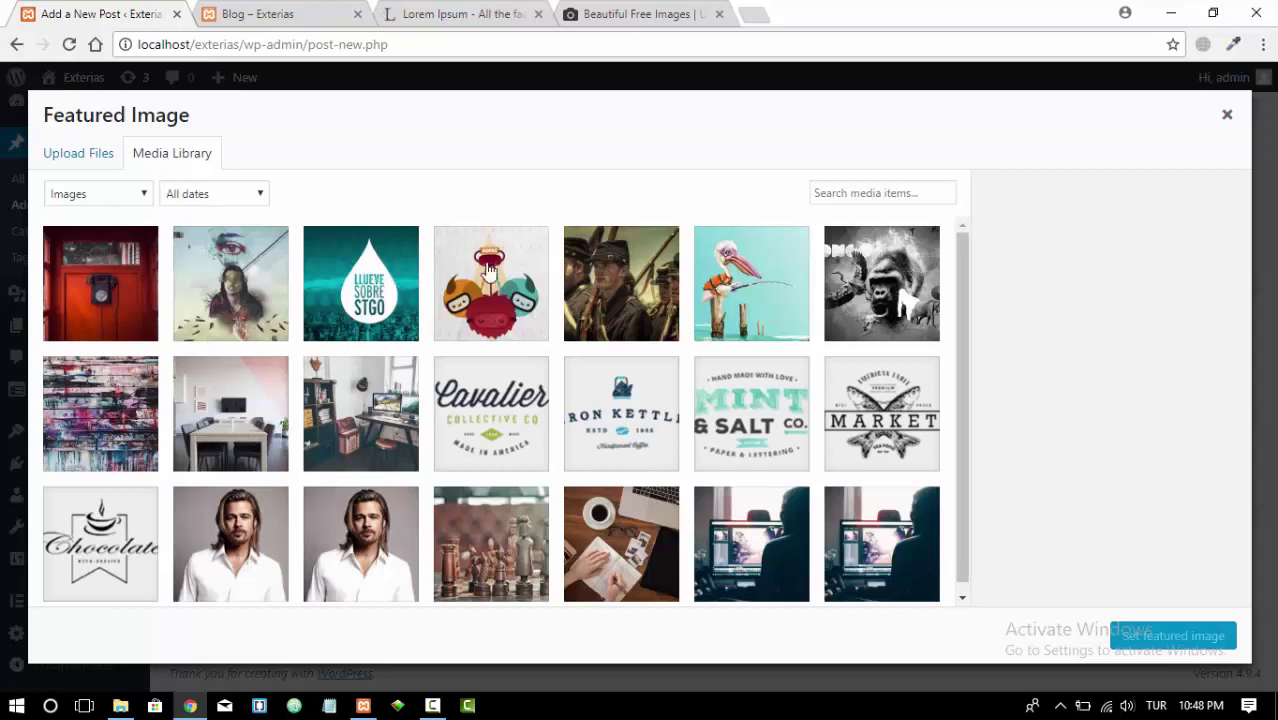
scroll(268, 294, down, 1)
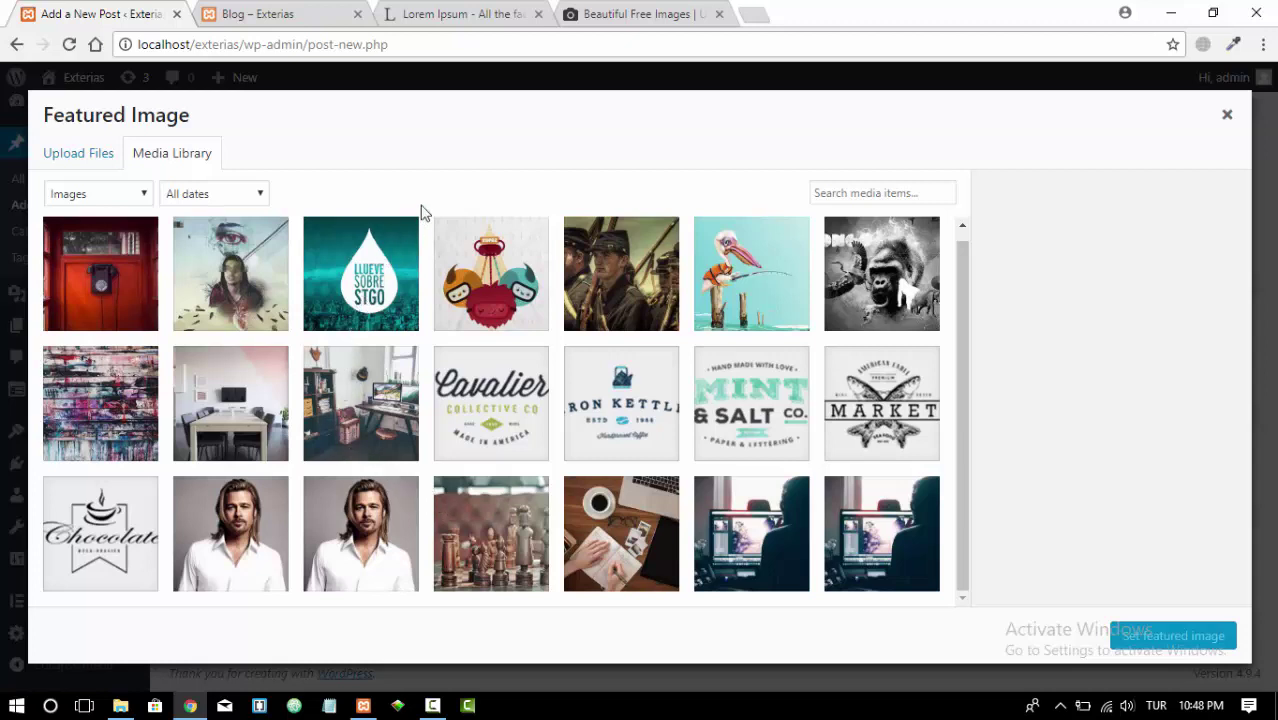
click(230, 273)
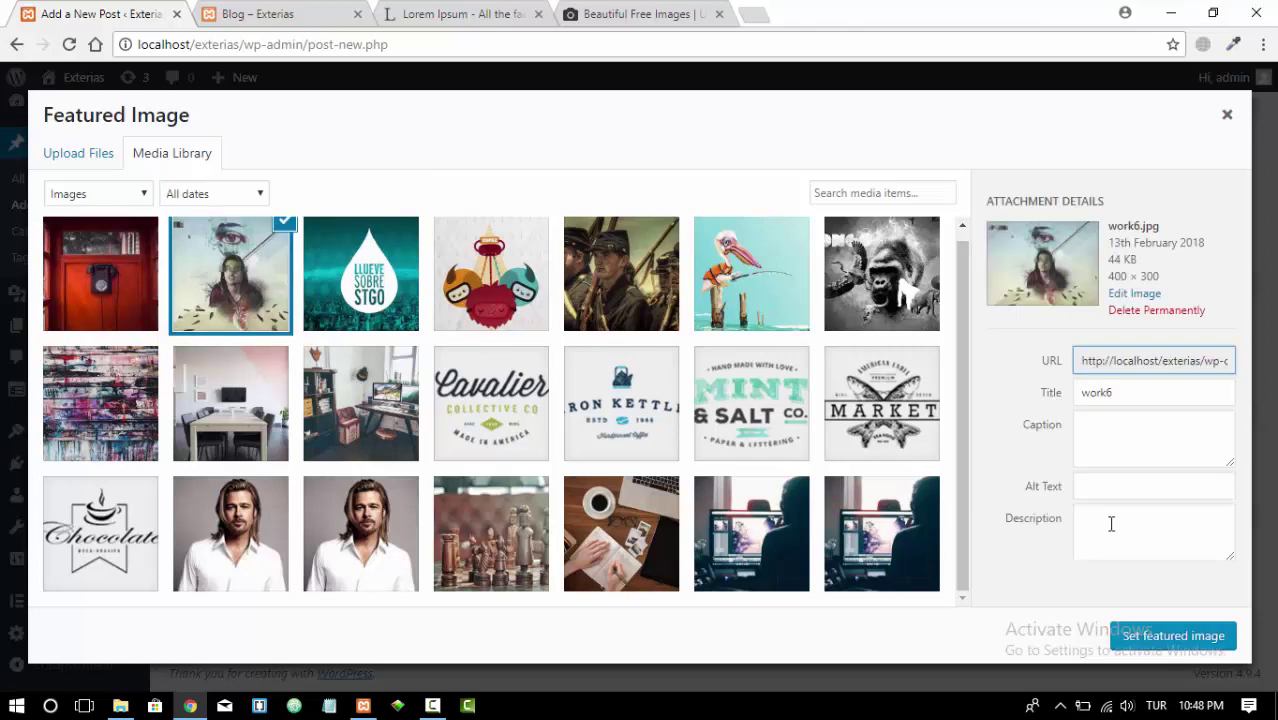
click(1178, 636)
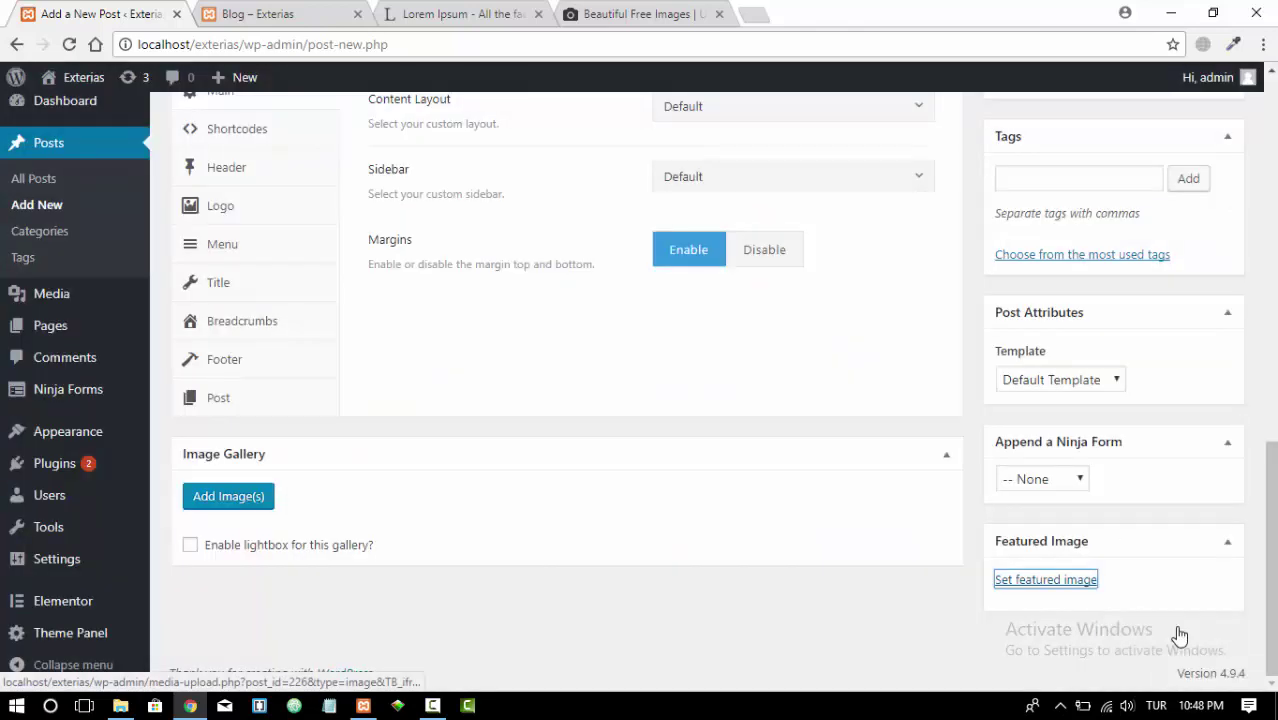
scroll(780, 480, down, 2)
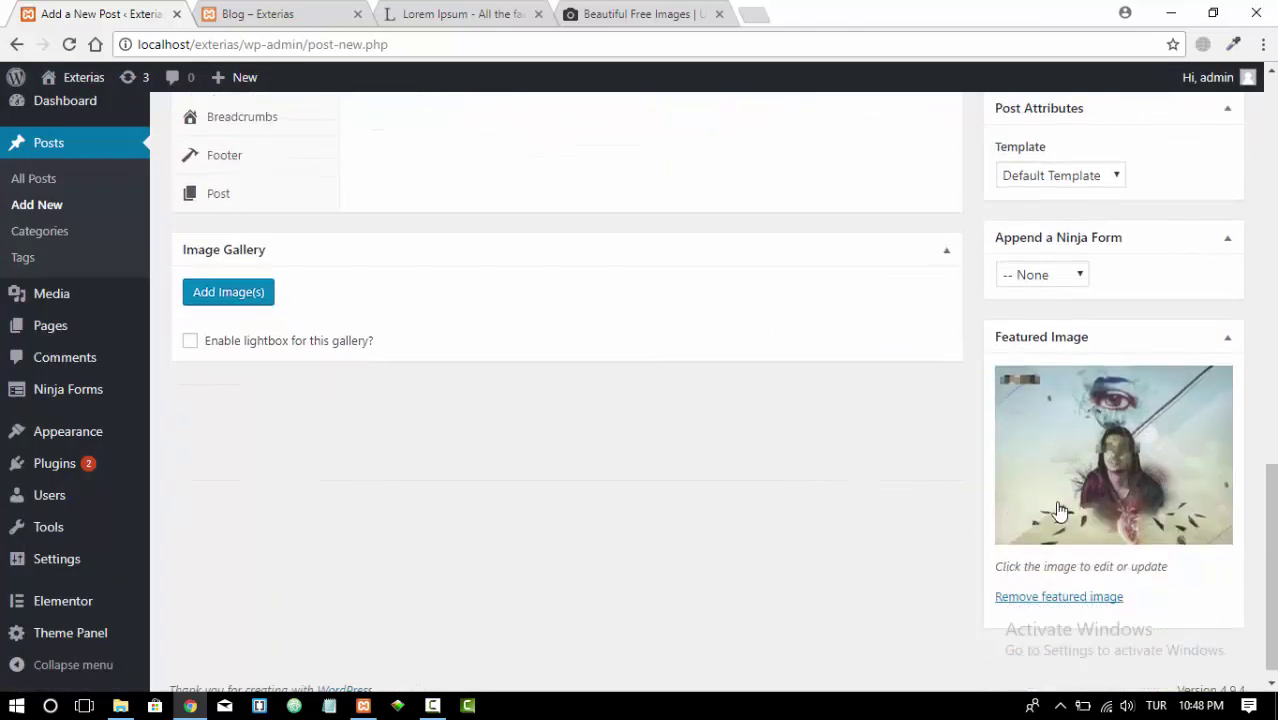
Review the post's content and settings, publish it and switch to the live Blog page
scroll(700, 400, up, 3)
scroll(590, 450, up, 5)
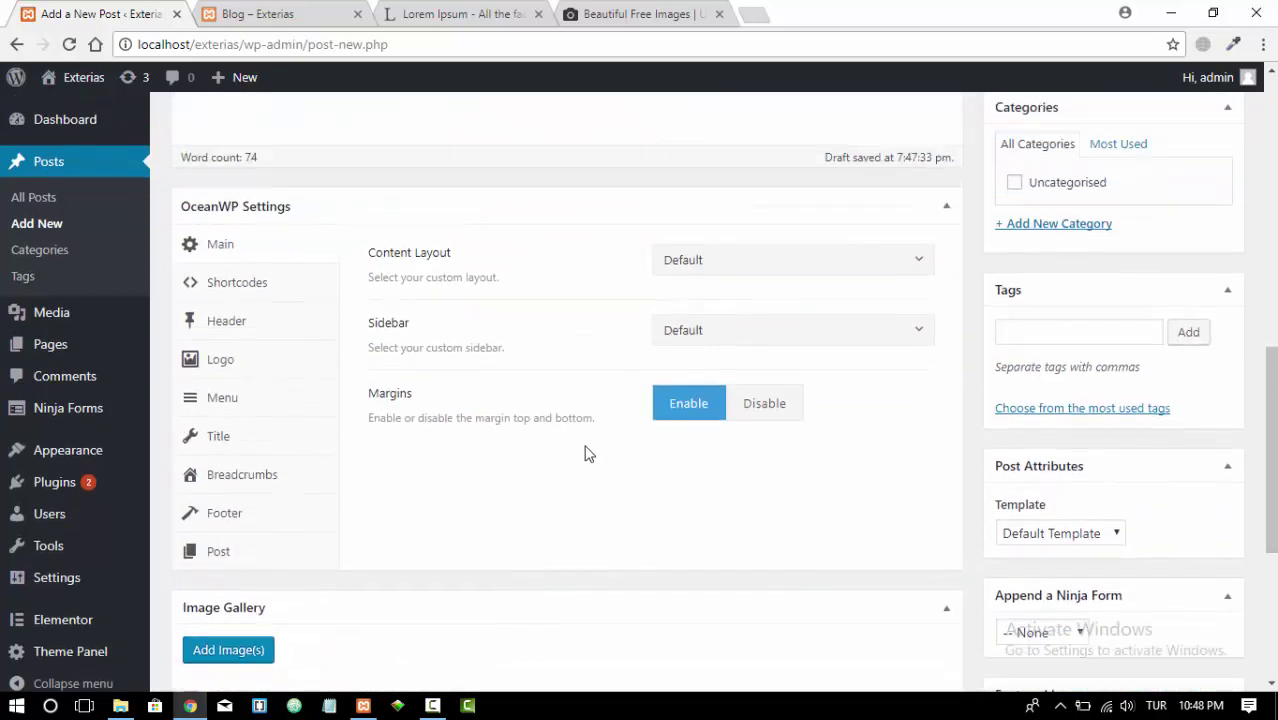
scroll(540, 437, up, 2)
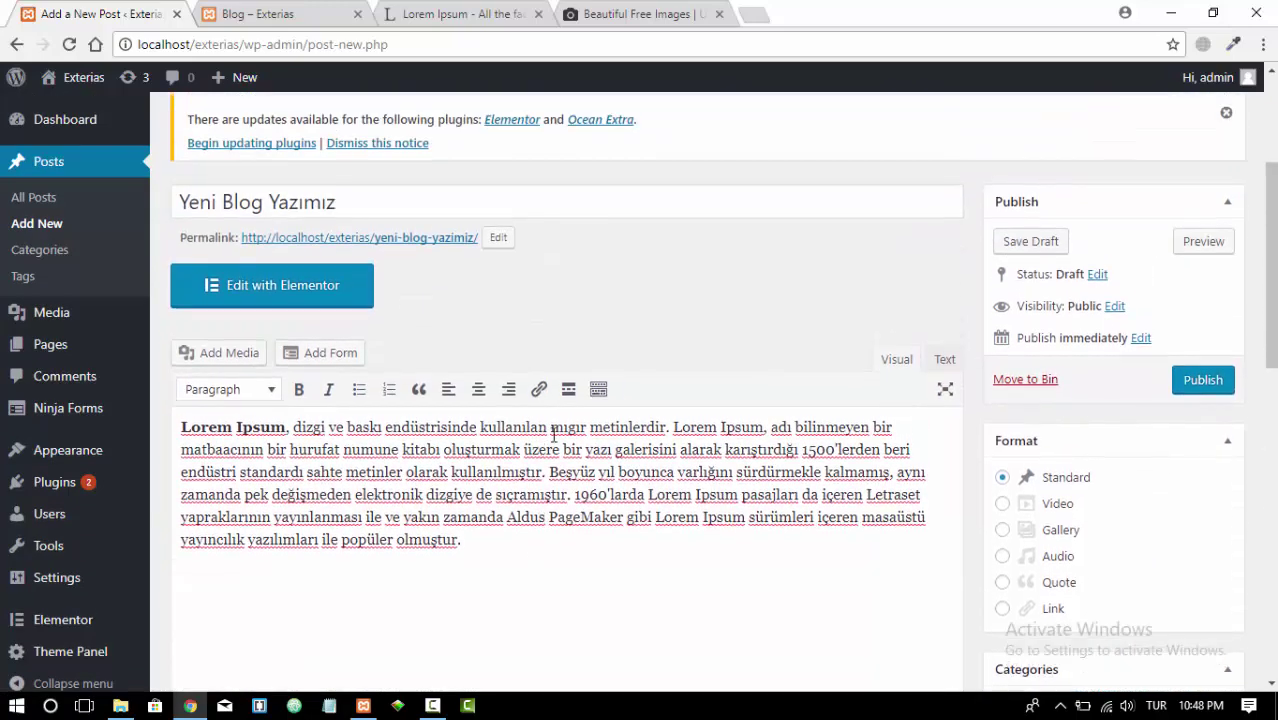
scroll(712, 423, up, 4)
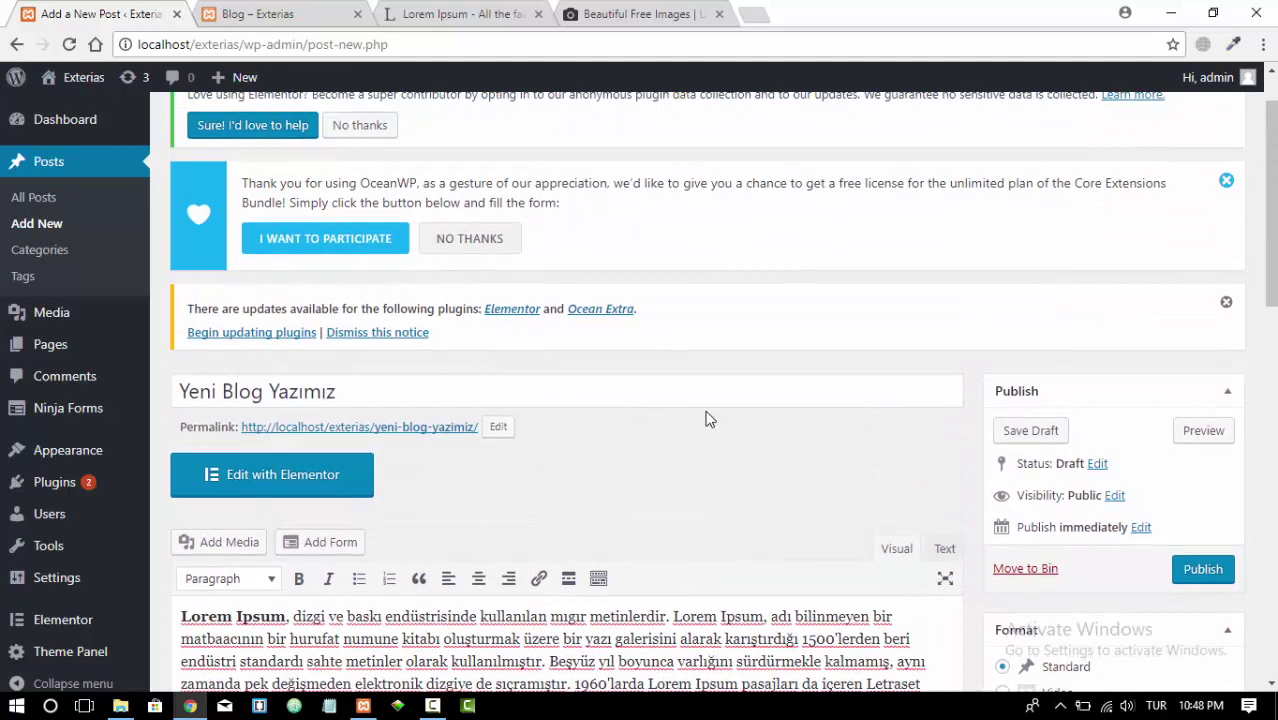
scroll(705, 418, down, 3)
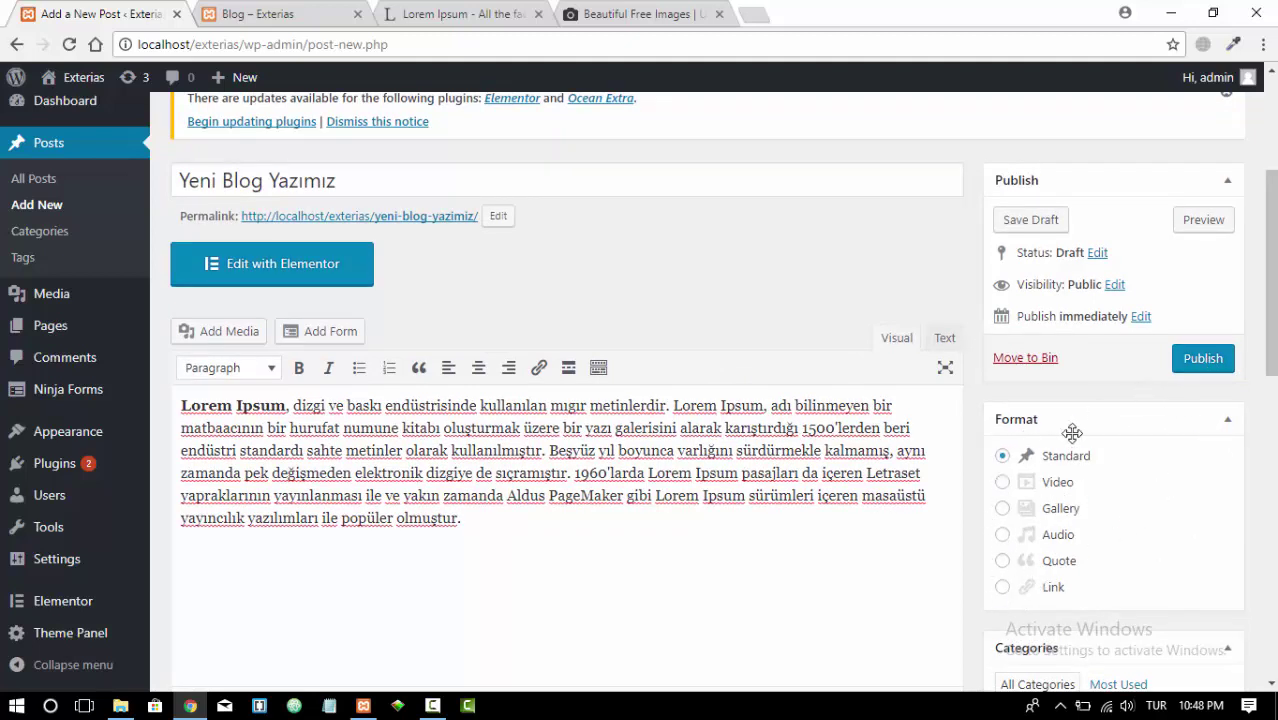
click(1190, 366)
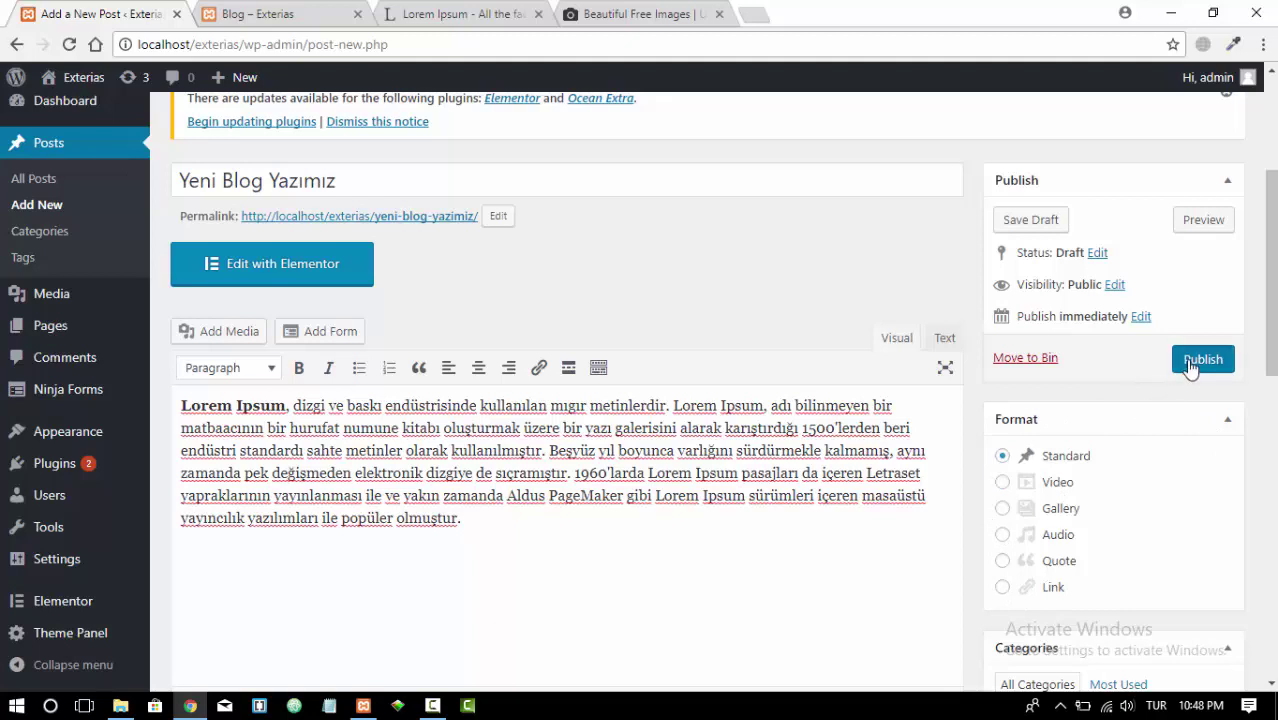
click(281, 16)
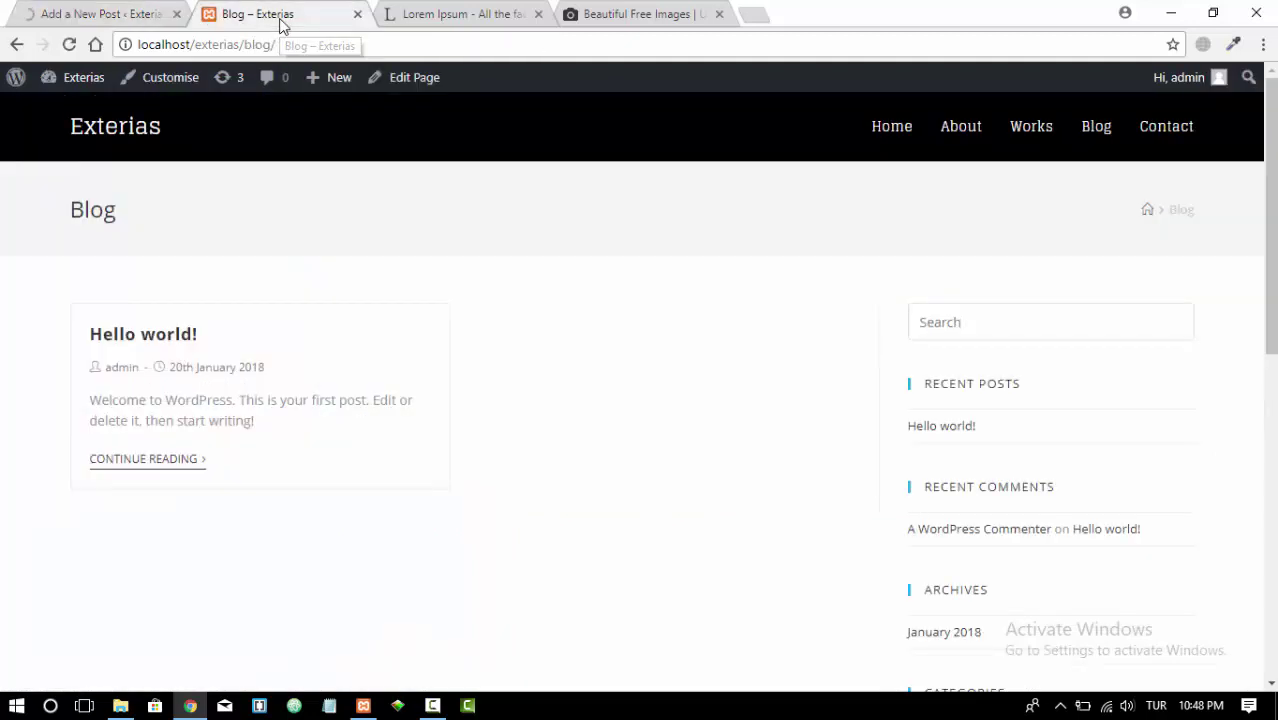
Reload the live Blog page and check how the "Yeni Blog Yazımız" entry is displayed
click(70, 45)
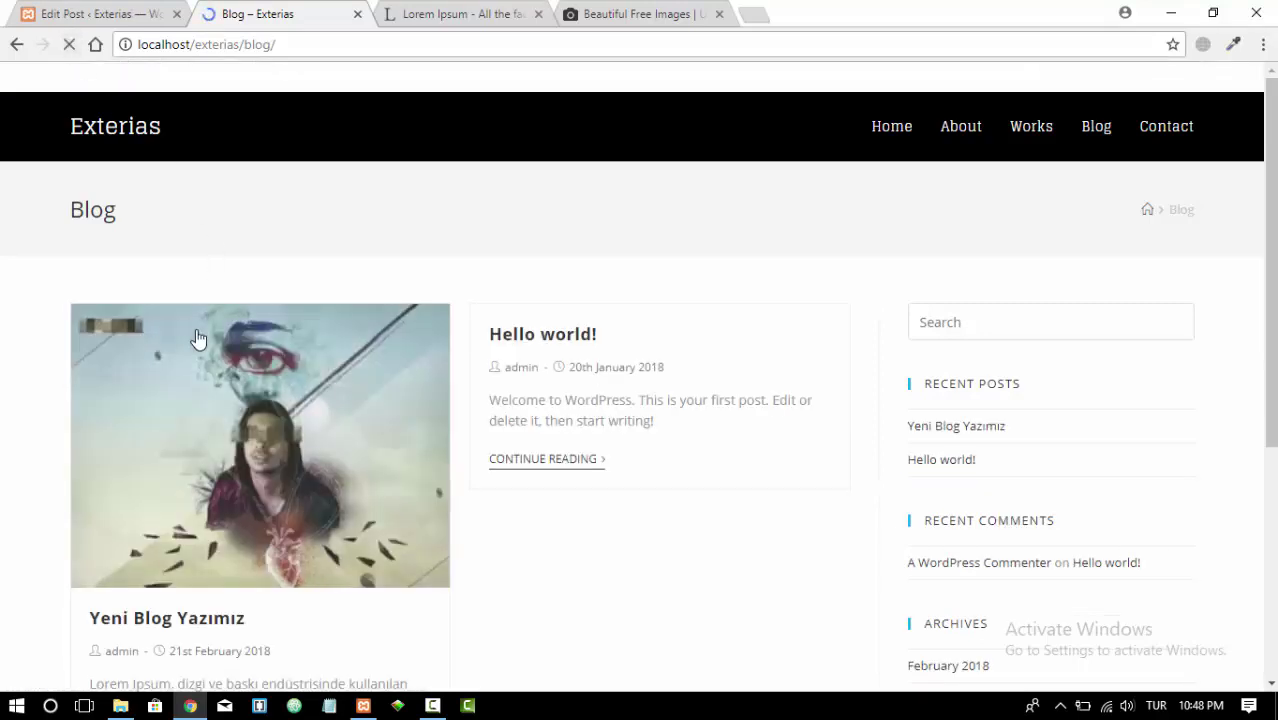
scroll(260, 330, down, 2)
scroll(310, 285, down, 1)
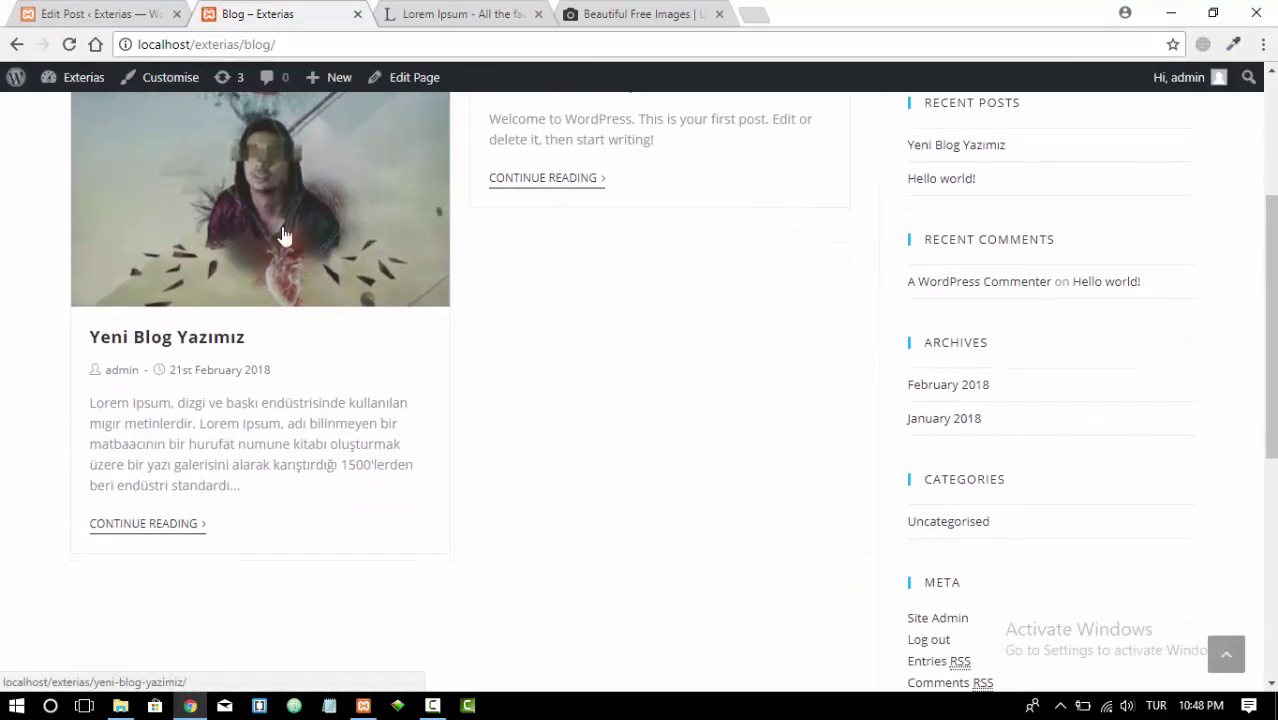
scroll(300, 320, up, 1)
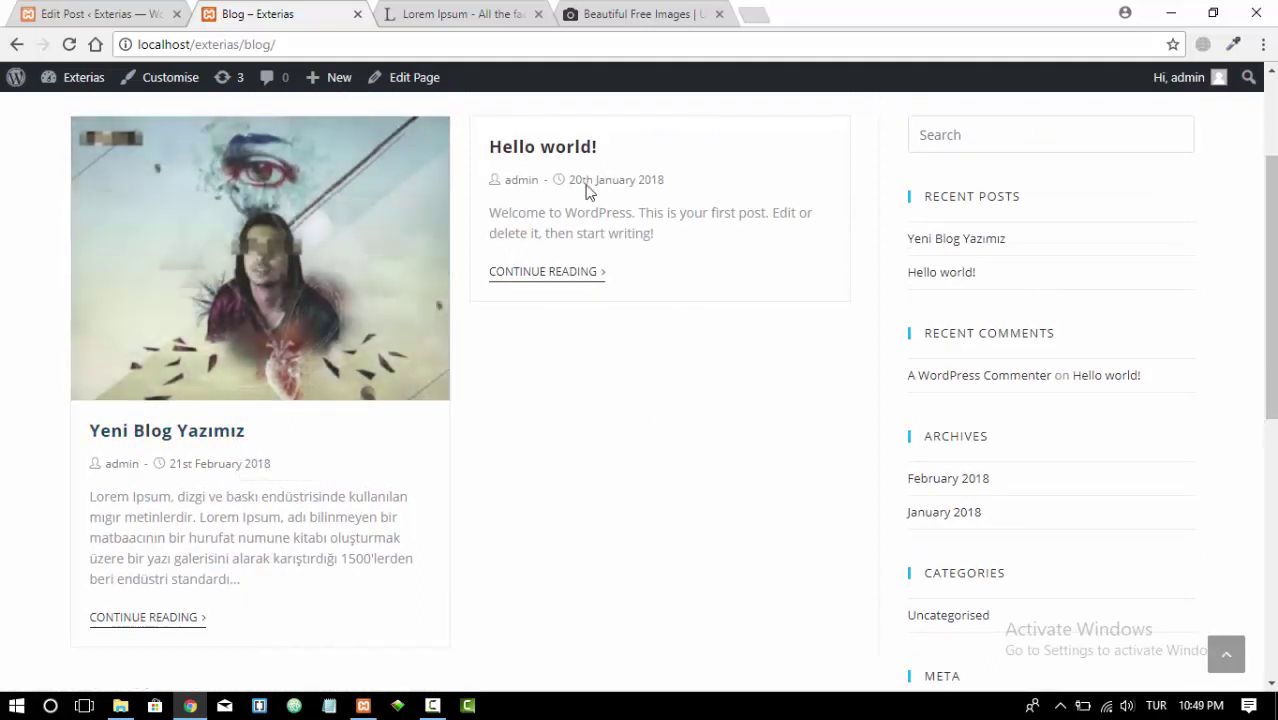
Move the "Hello world!" post to the Bin, delete it permanently and reload the live Blog page
click(118, 10)
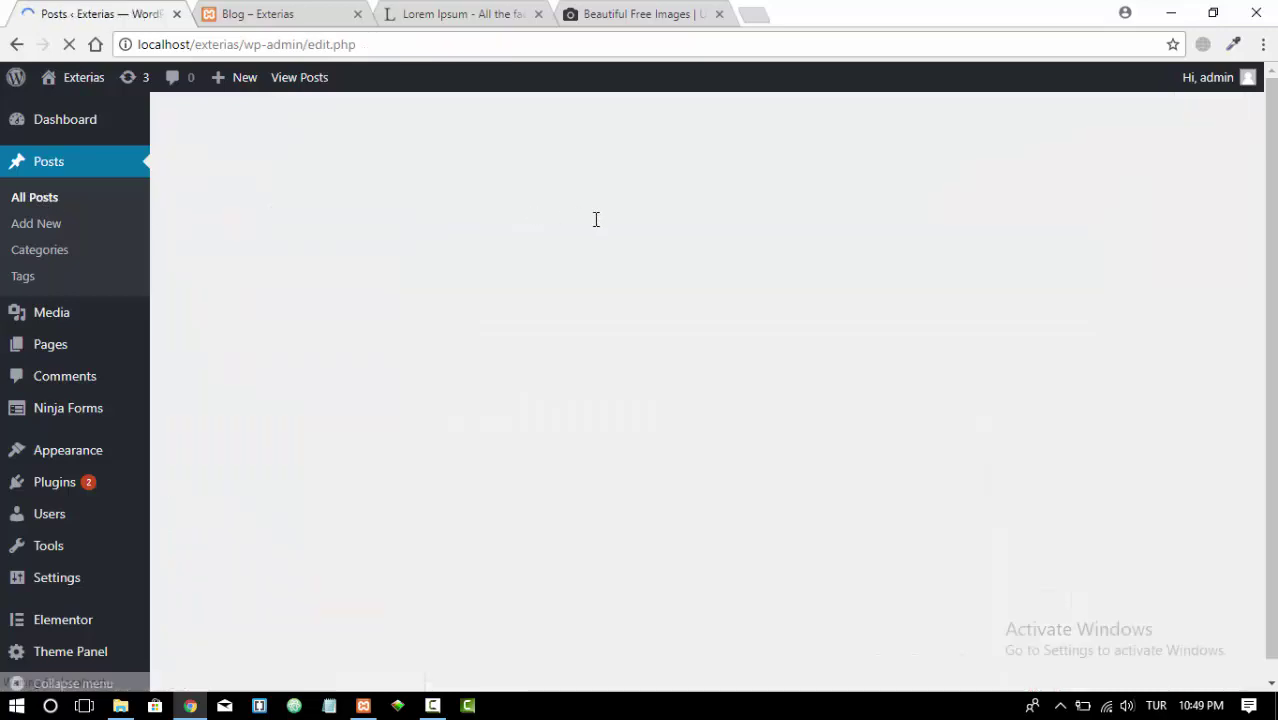
scroll(560, 270, down, 1)
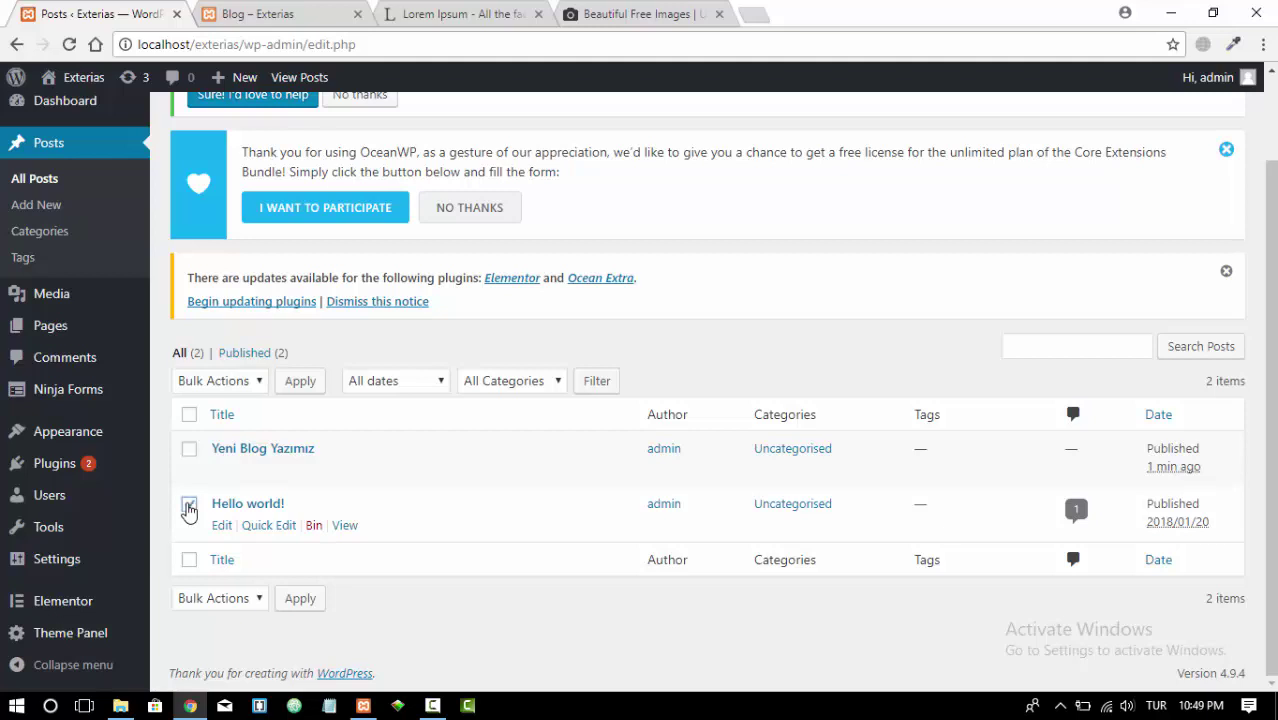
click(189, 505)
click(316, 530)
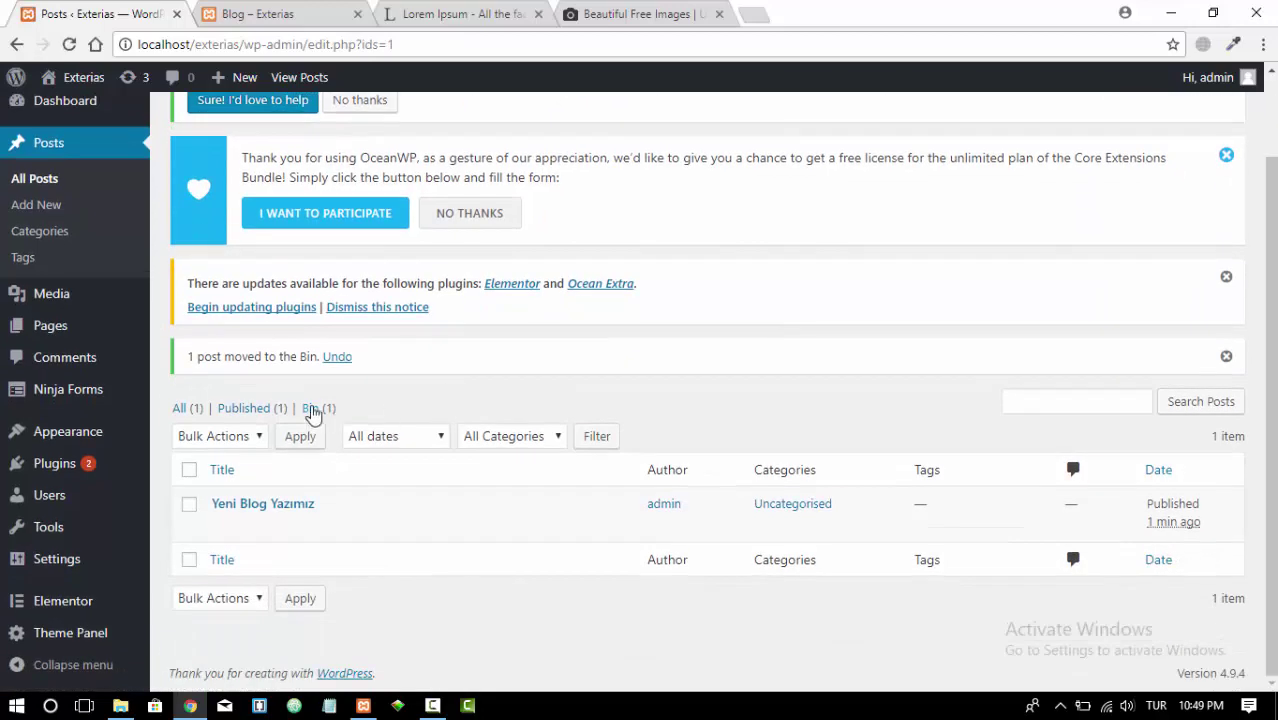
click(311, 410)
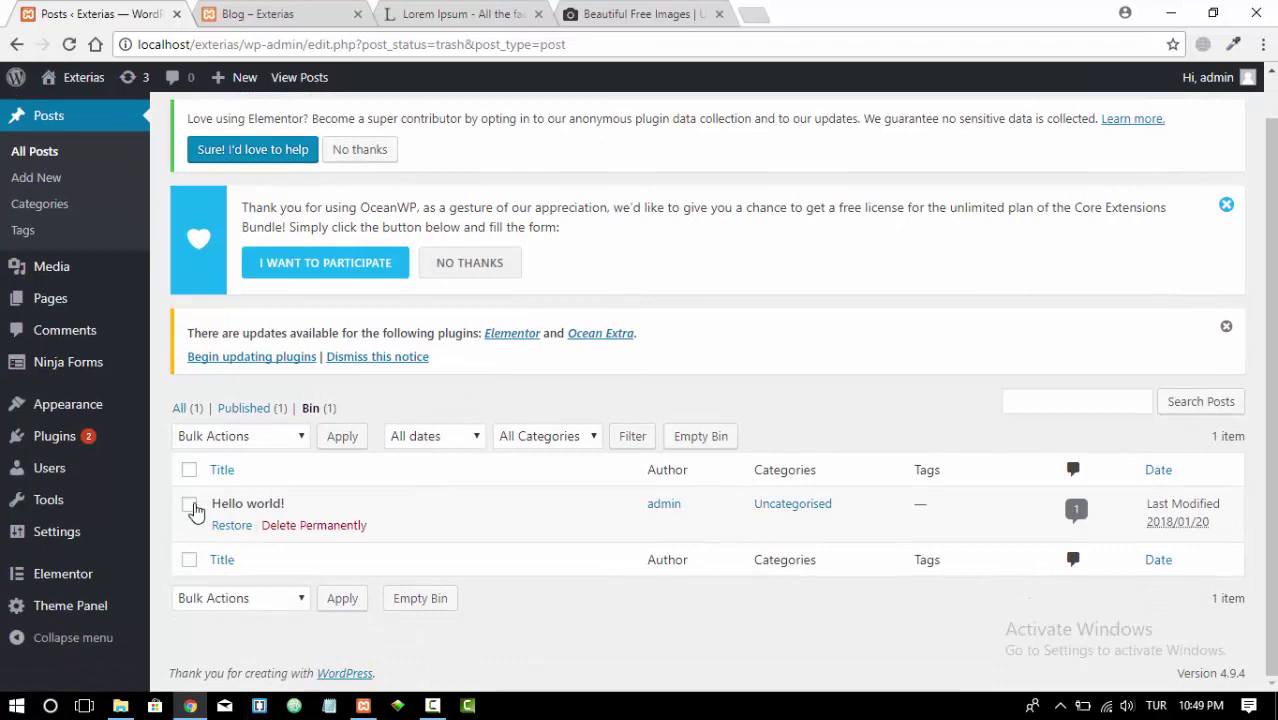
click(287, 528)
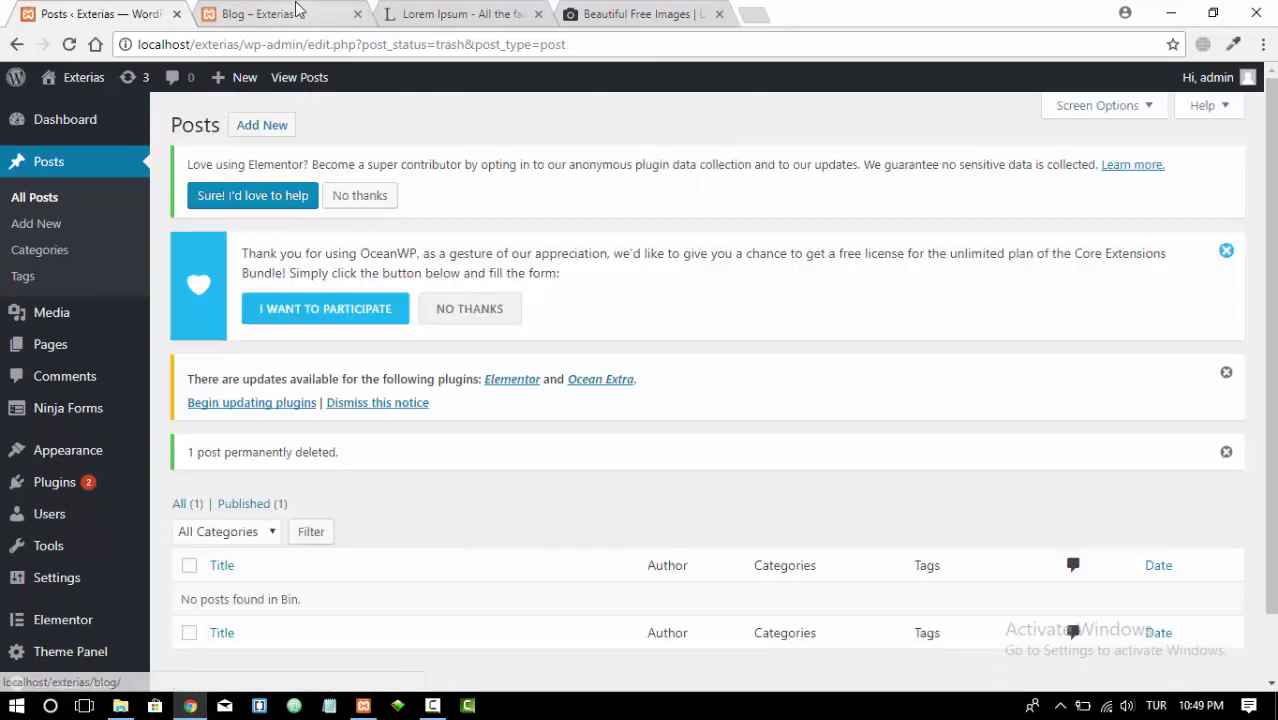
click(296, 10)
click(68, 46)
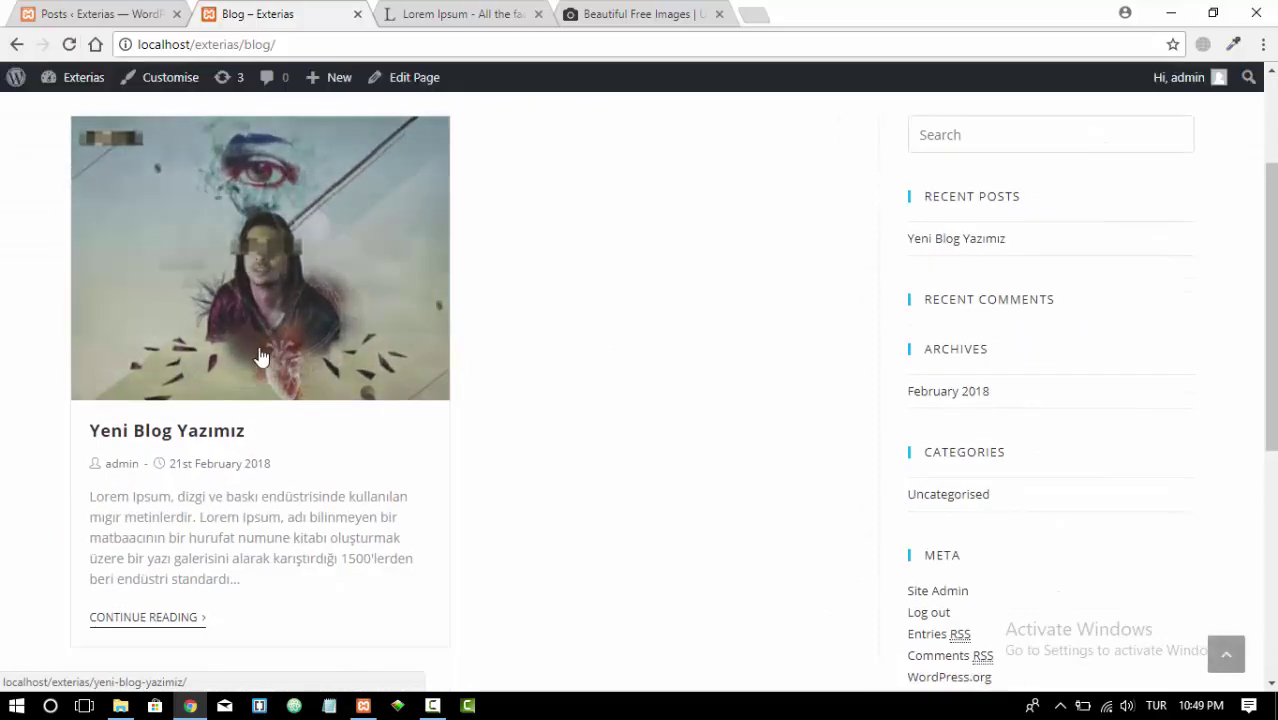
Start another new post and title it "Eski Blog Yazımız"
click(90, 12)
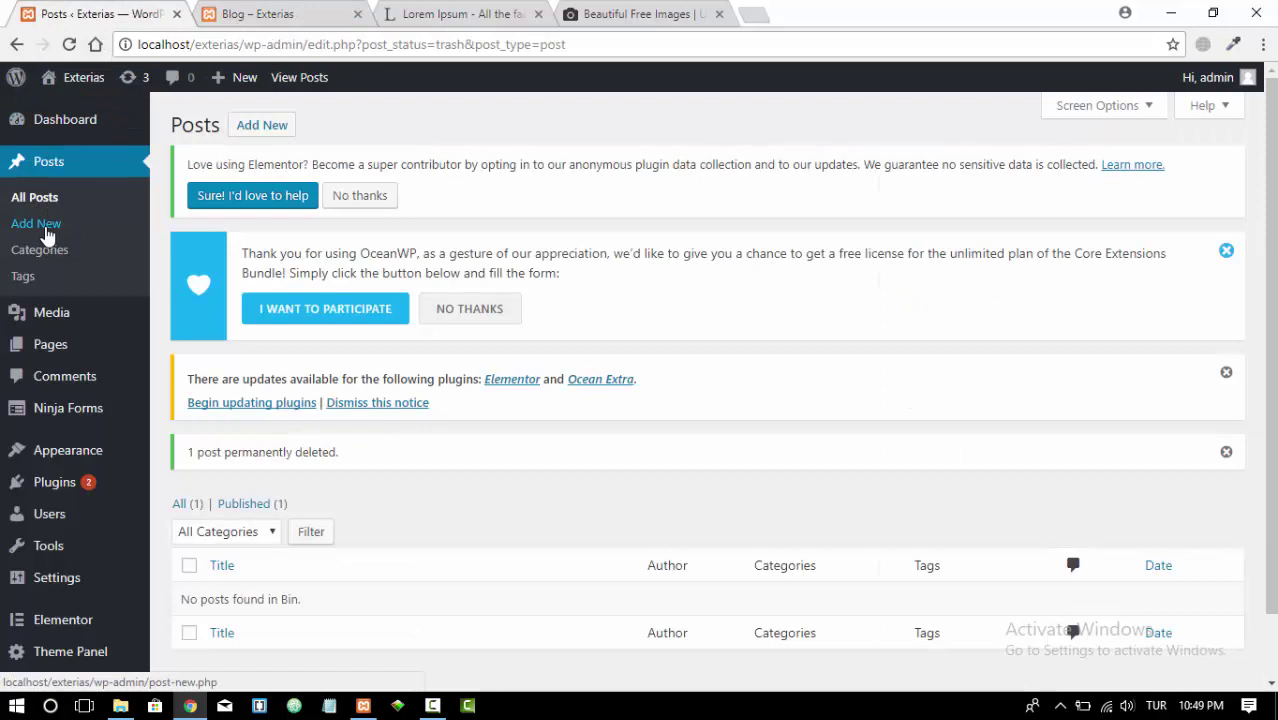
click(46, 231)
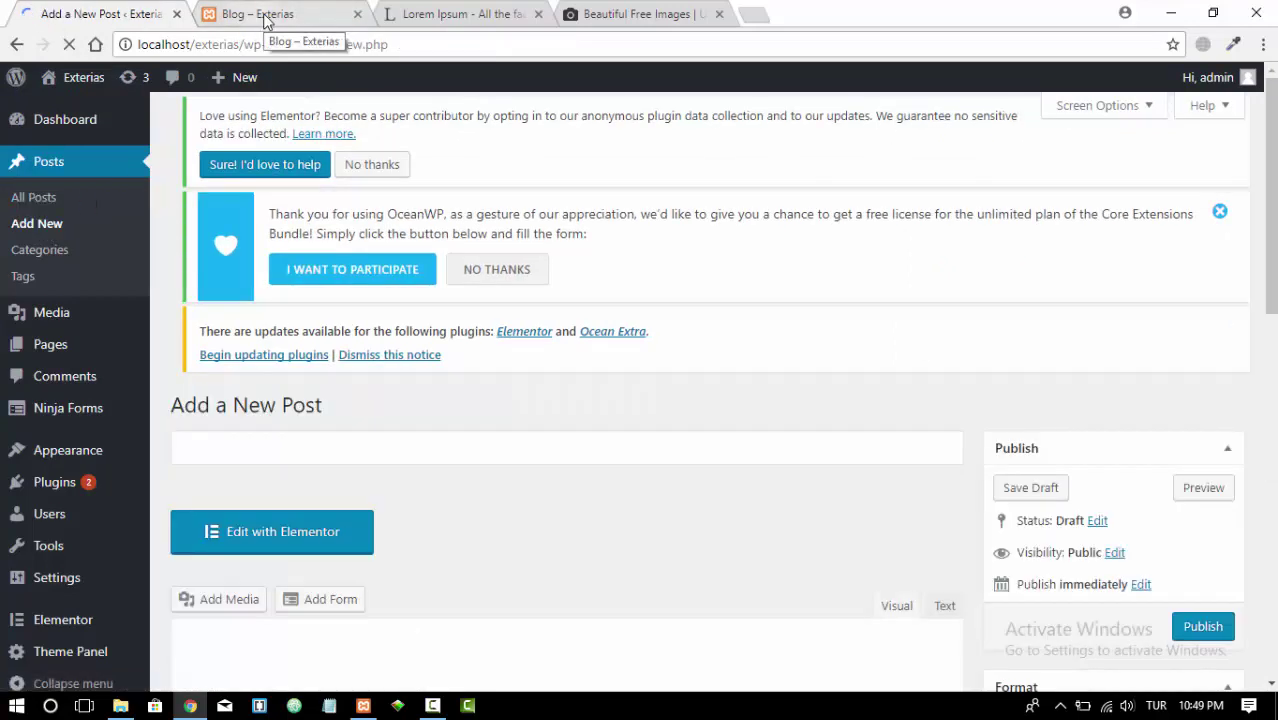
click(267, 20)
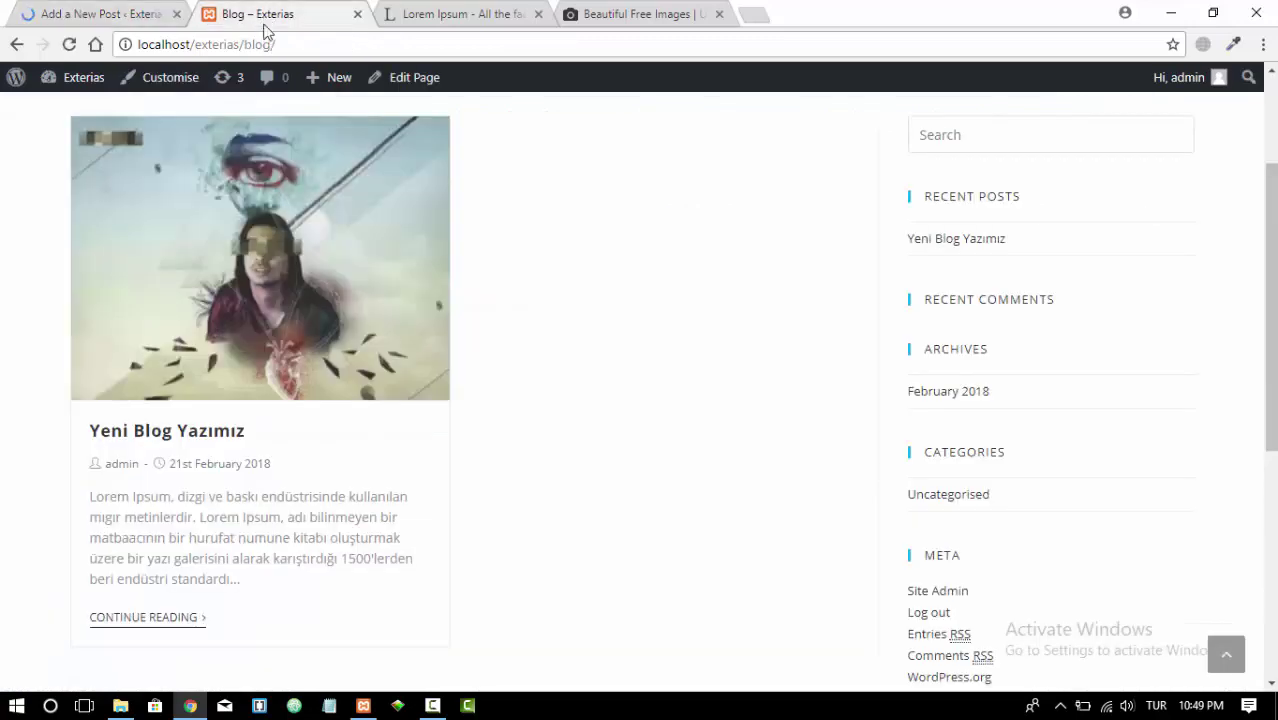
click(150, 14)
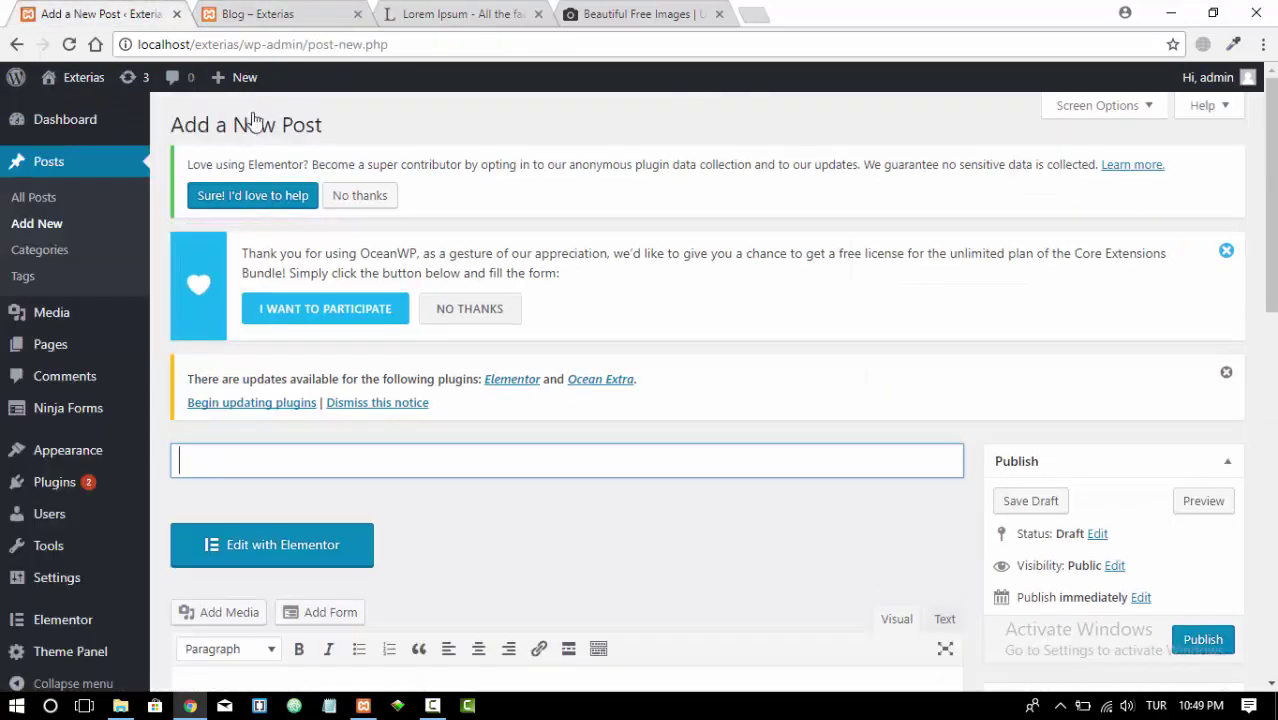
scroll(322, 335, down, 2)
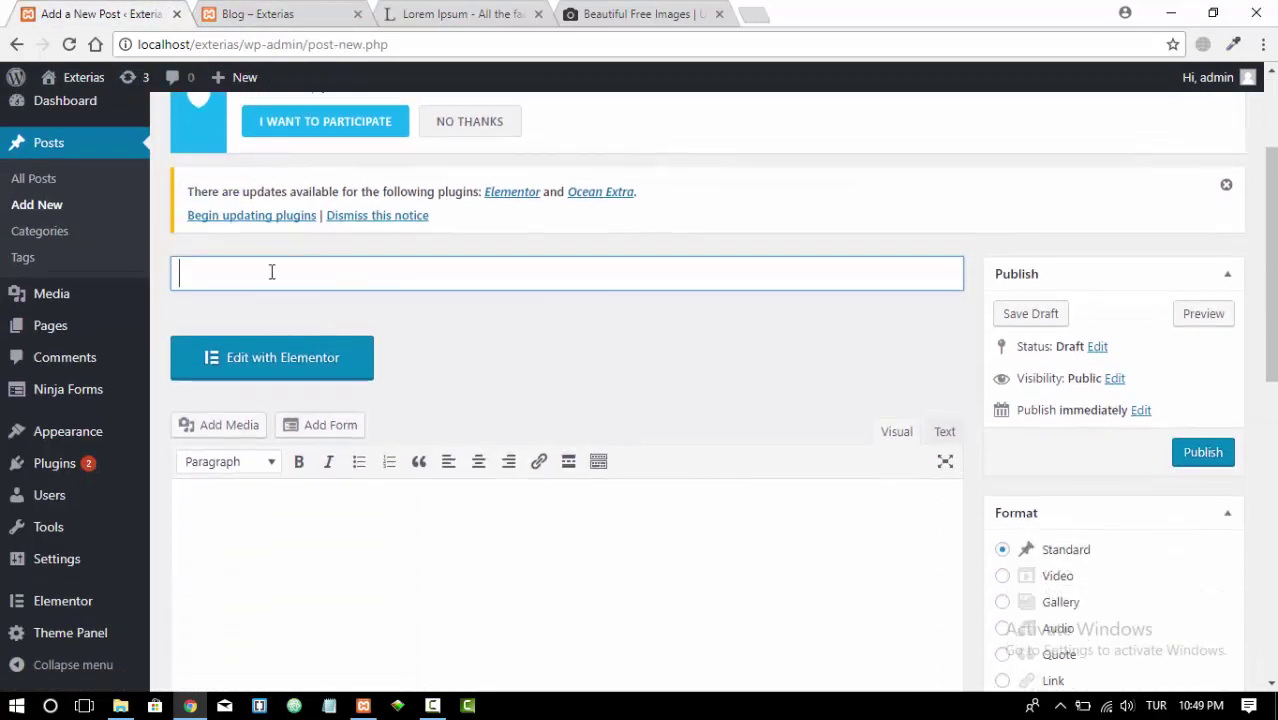
text(Eski)
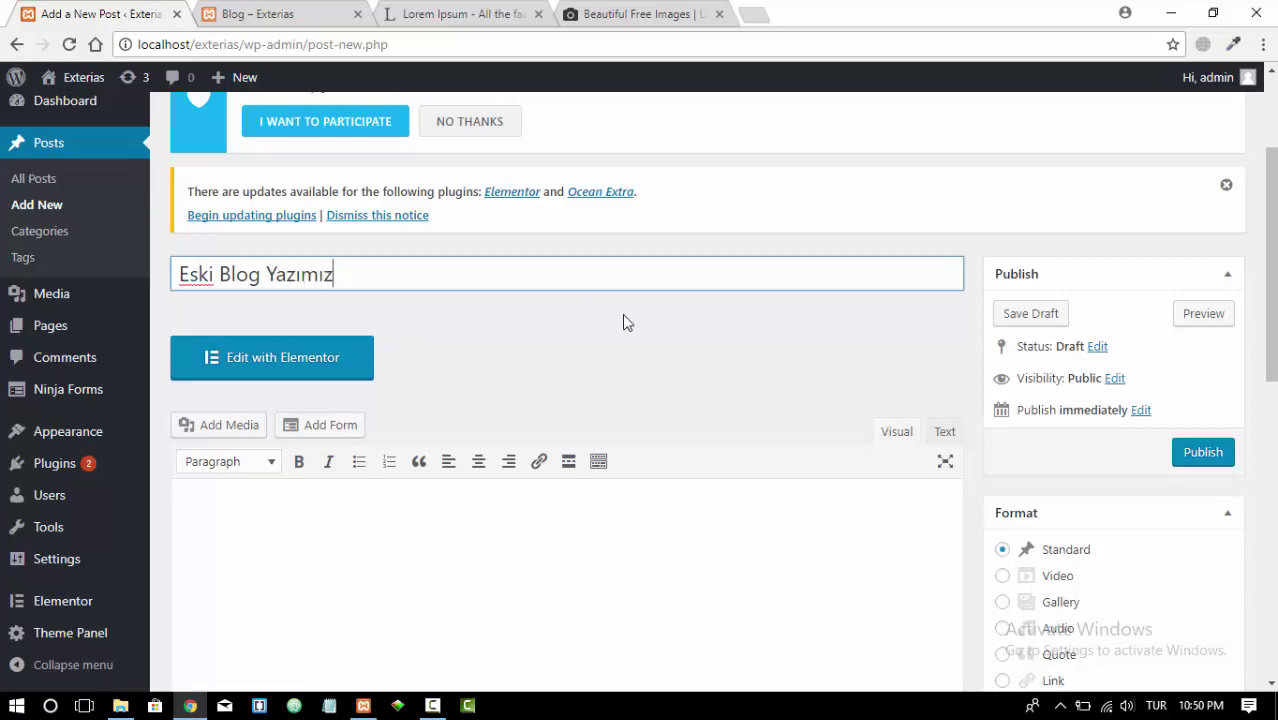
text(Blog Yazımız)
Copy the "Lorem Ipsum Nedir?" paragraph from the Lorem Ipsum site into the body of the "Eski Blog Yazımız" post
scroll(628, 312, down, 3)
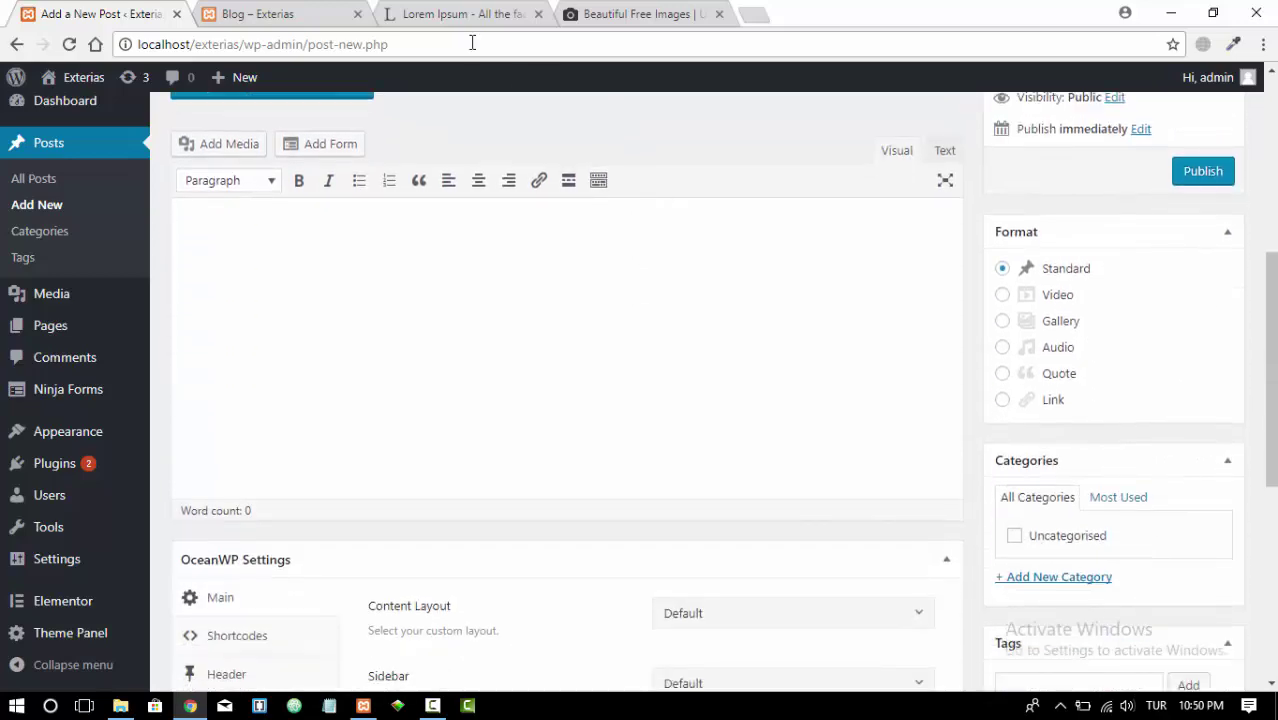
click(455, 14)
drag(345, 356, 211, 181)
key(ctrl+c)
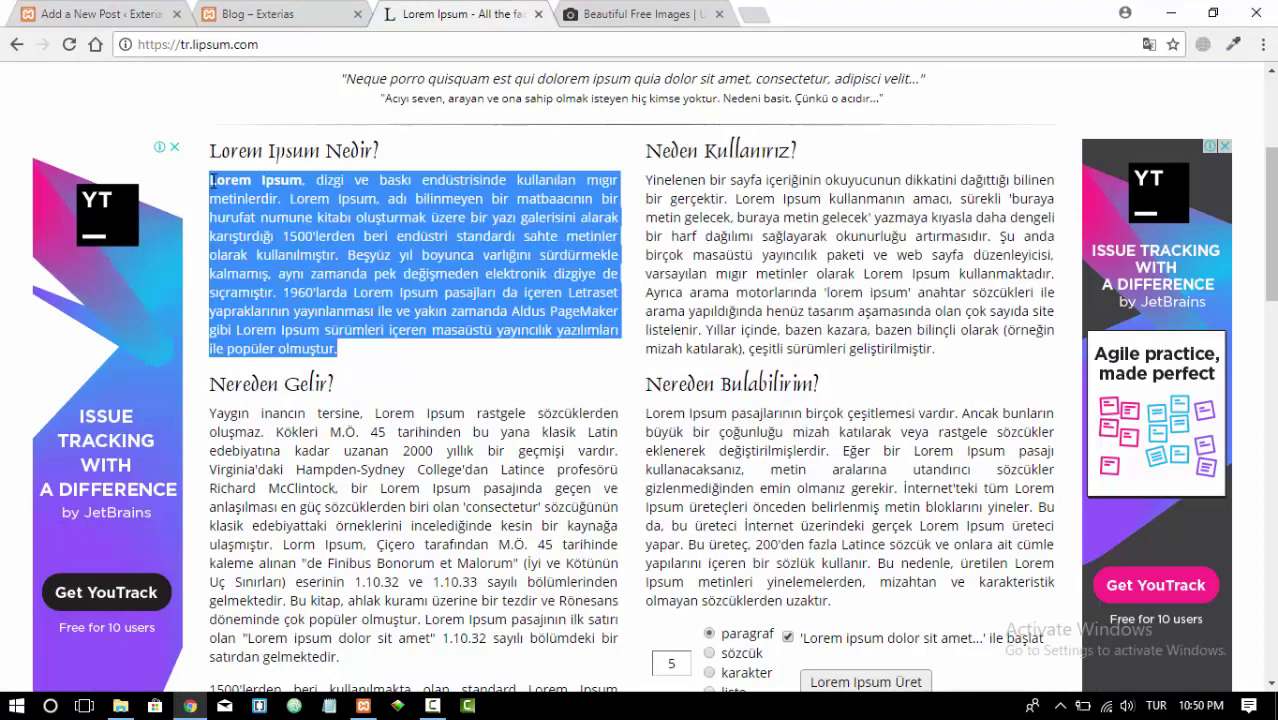
click(240, 10)
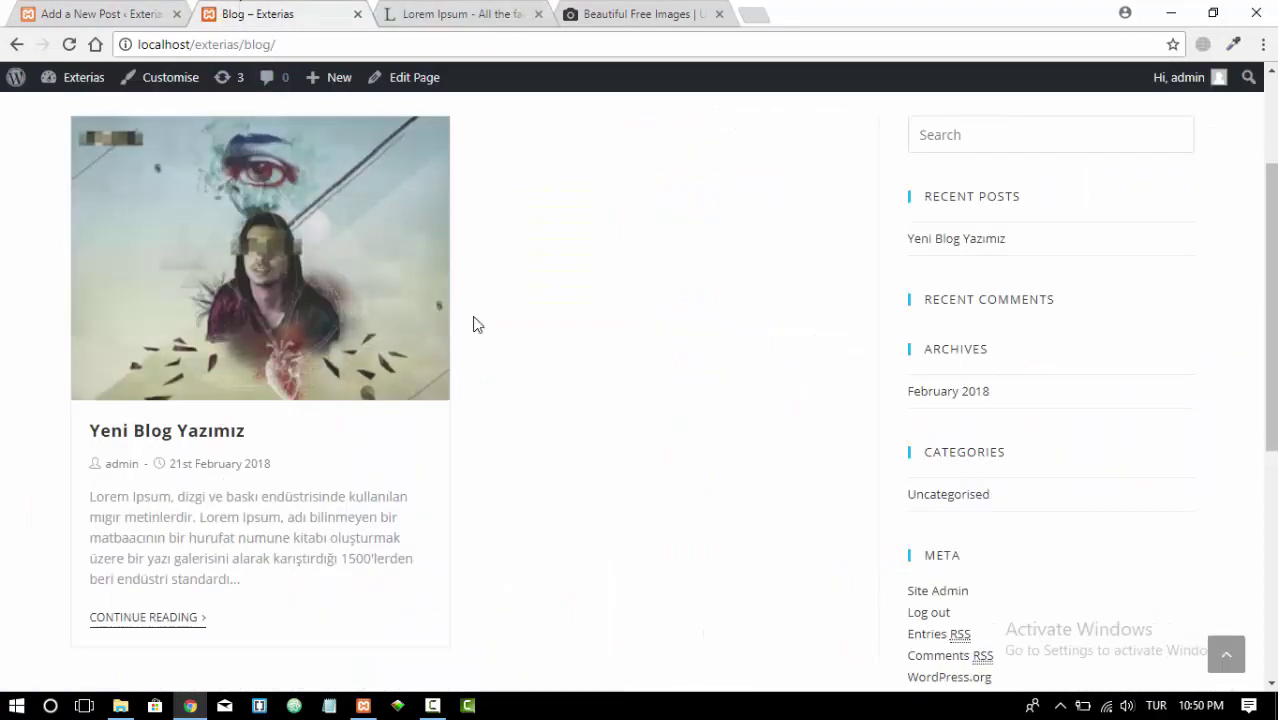
scroll(608, 274, down, 5)
click(85, 12)
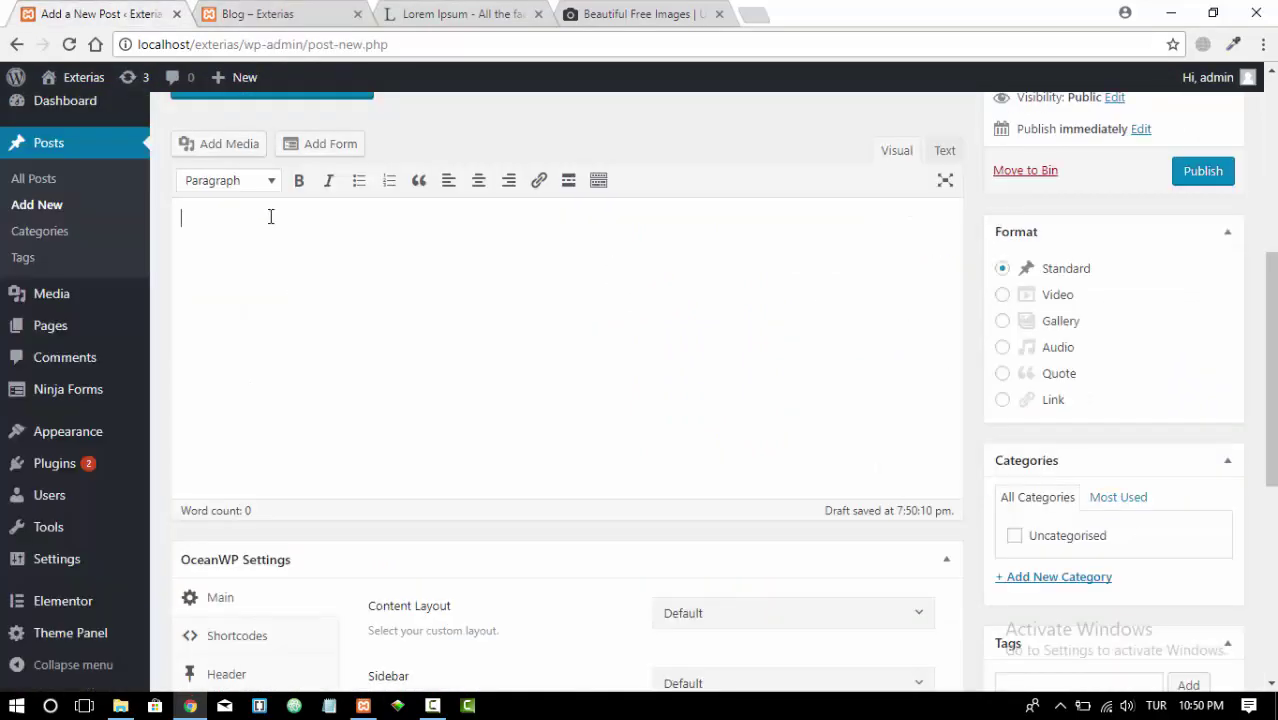
key(ctrl+v)
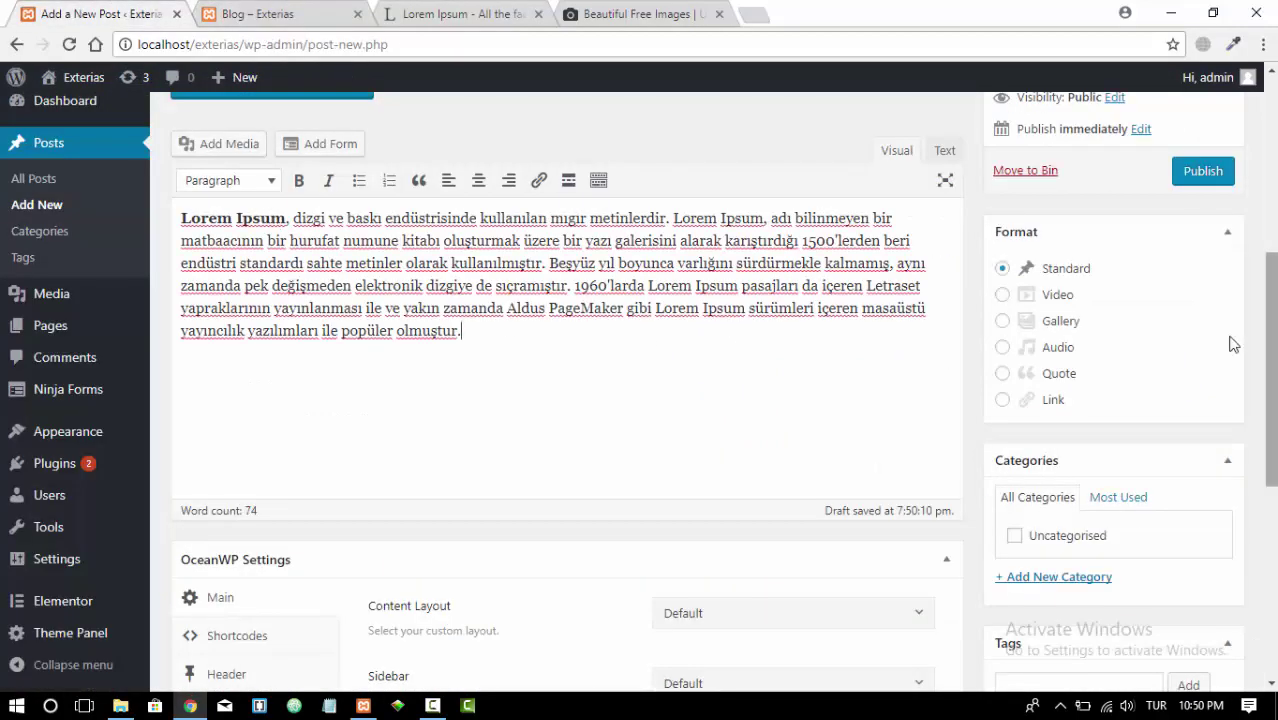
Set work4.jpg from the Media Library as the featured image of the "Eski Blog Yazımız" post
scroll(1155, 368, down, 4)
scroll(1175, 234, up, 4)
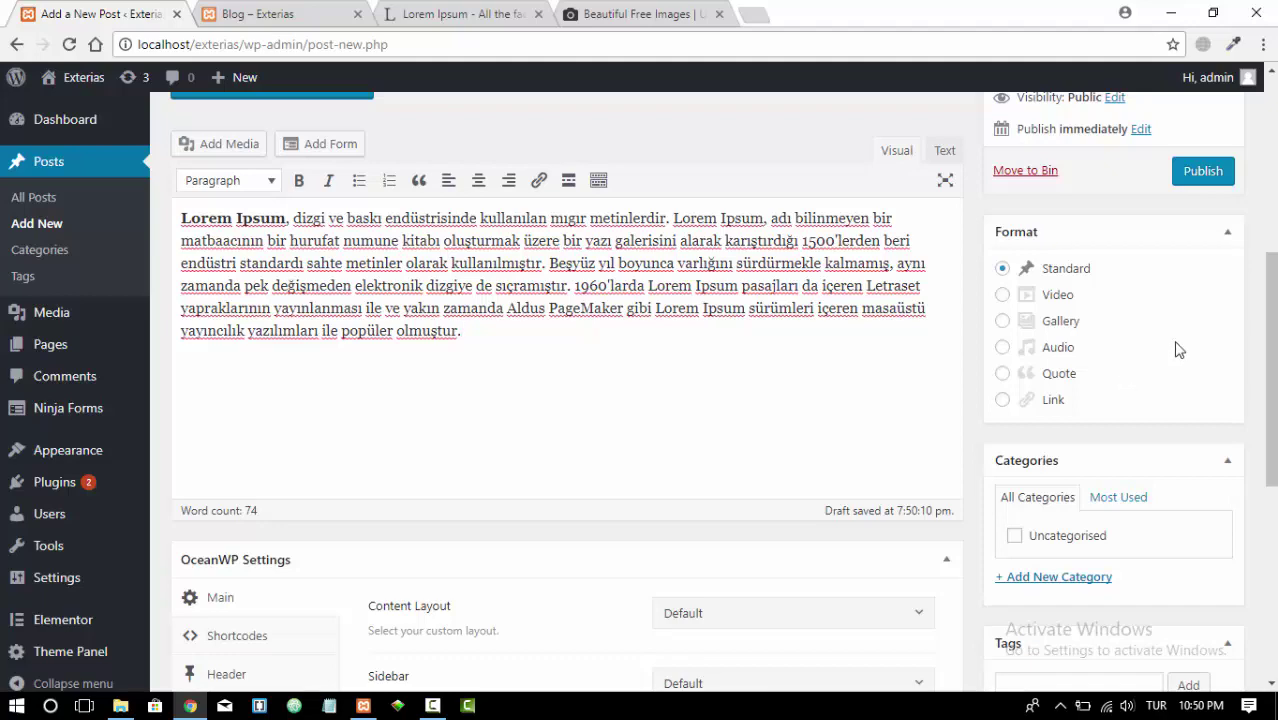
scroll(1178, 349, down, 5)
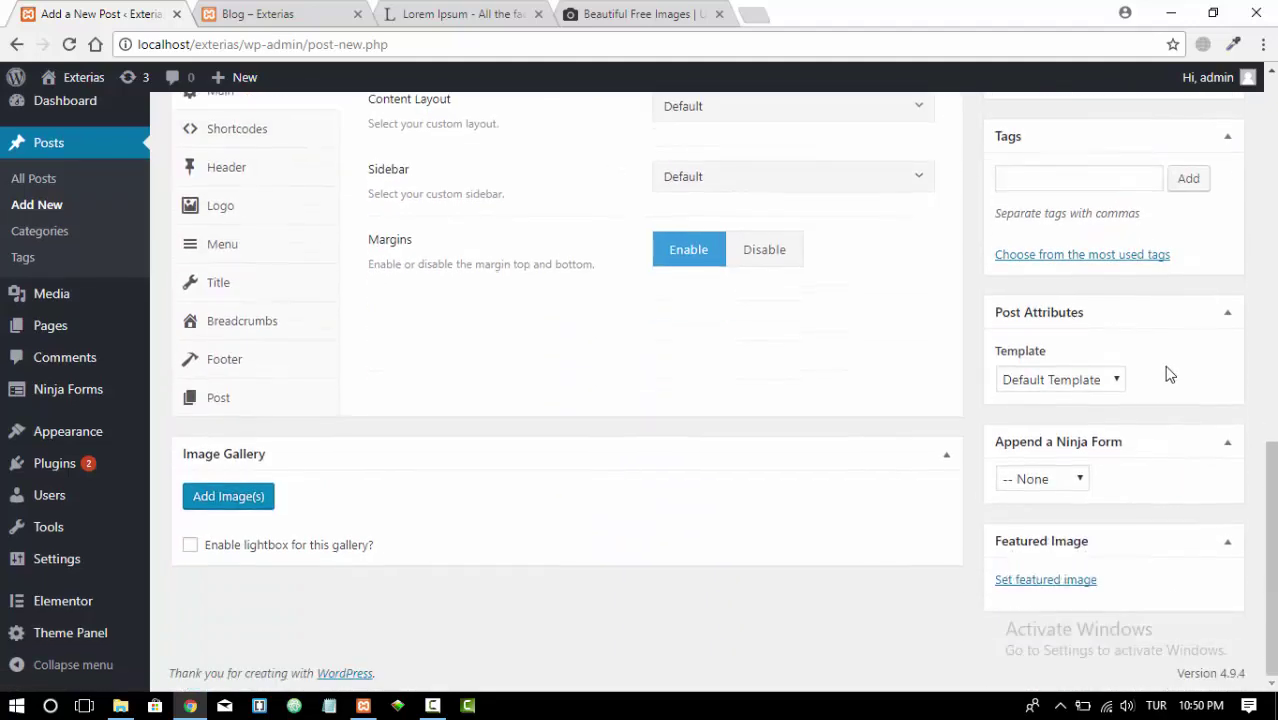
click(1036, 588)
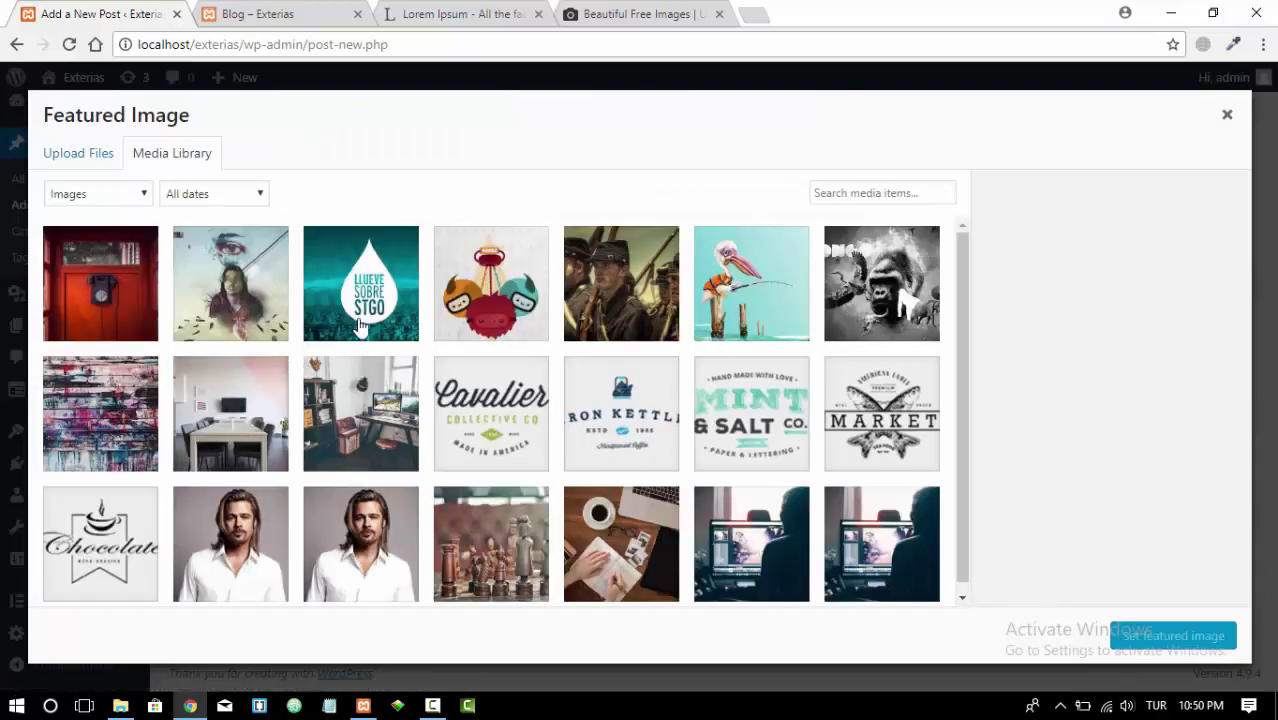
click(480, 280)
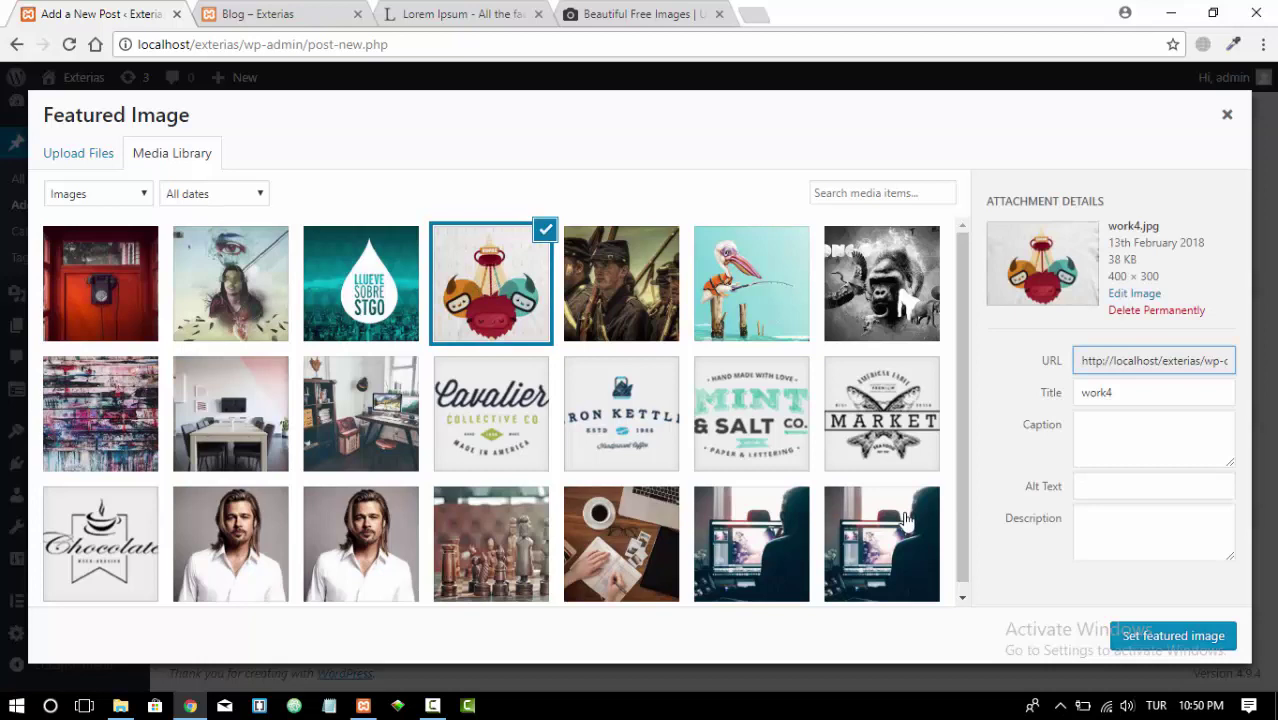
click(1148, 636)
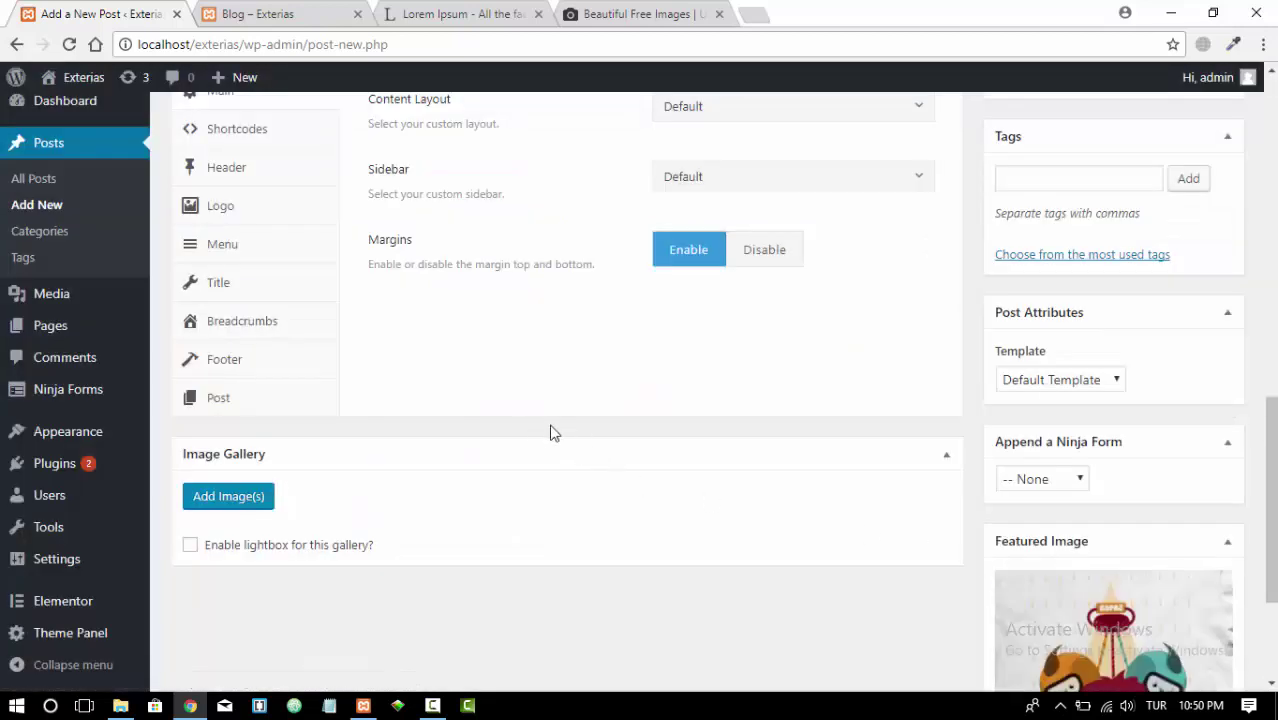
Look over the "Eski Blog Yazımız" post's content and publish it
scroll(796, 552, down, 1)
scroll(796, 553, up, 5)
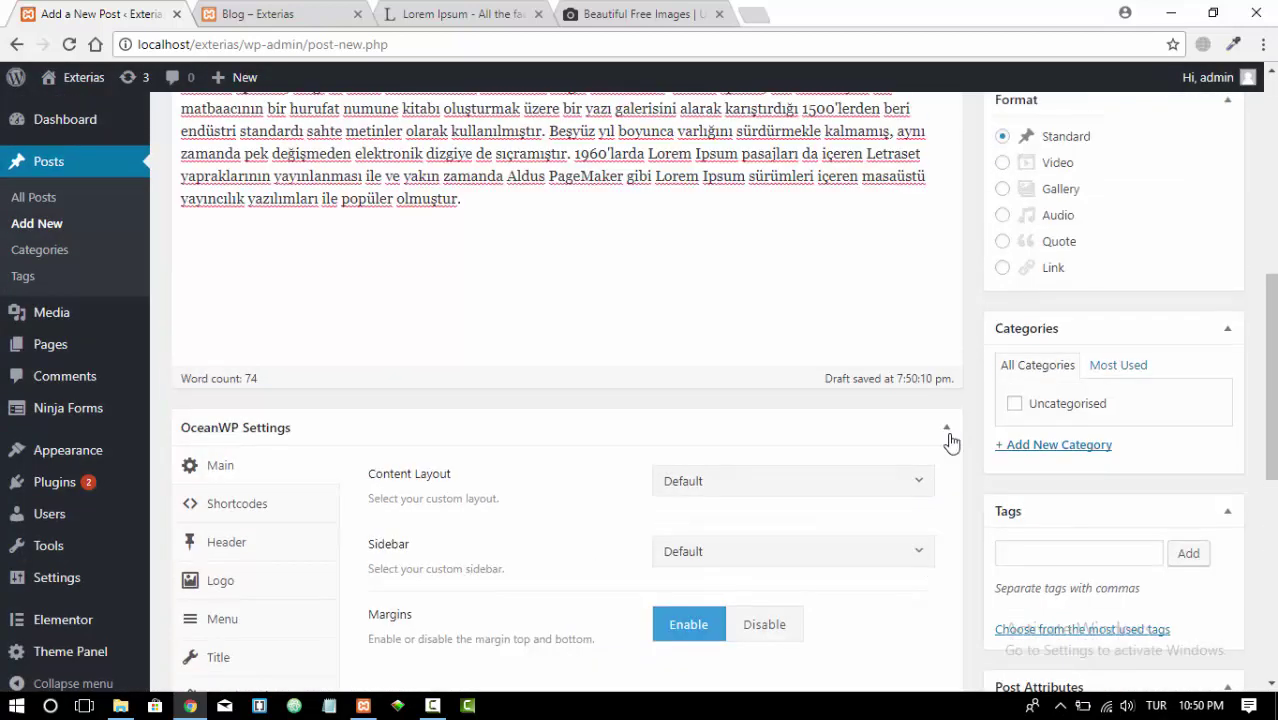
scroll(962, 428, up, 2)
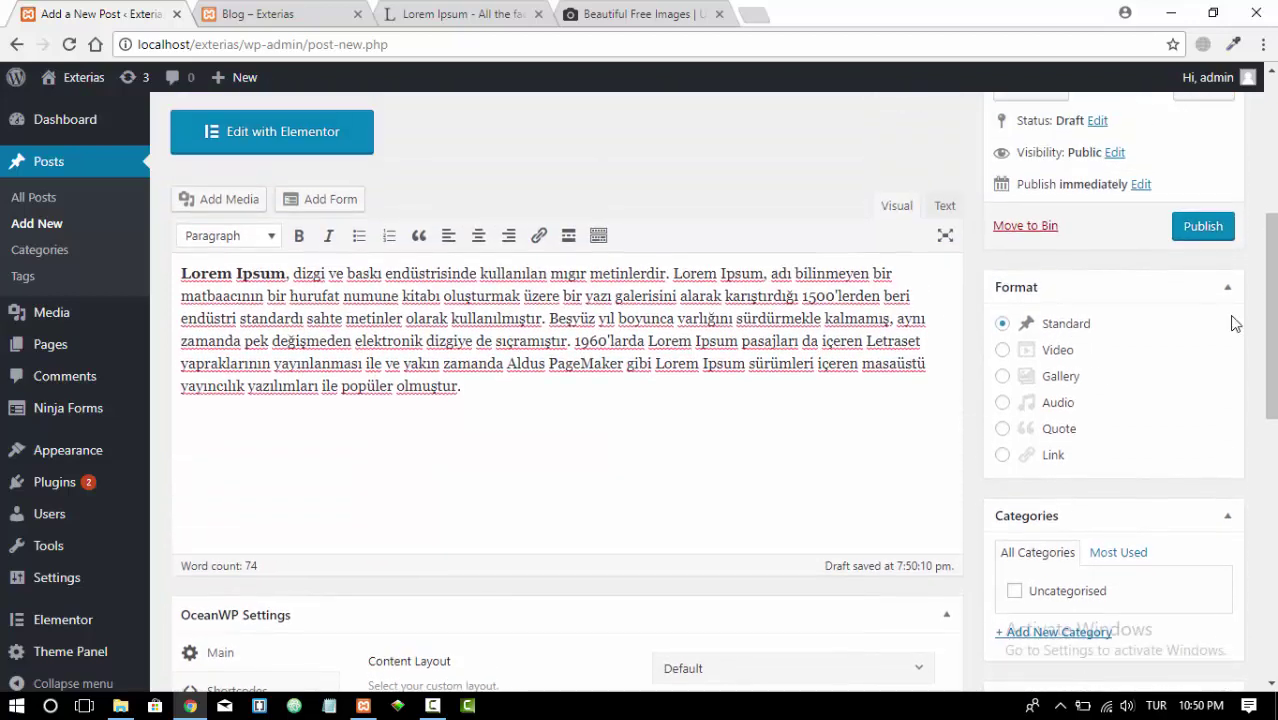
click(1200, 226)
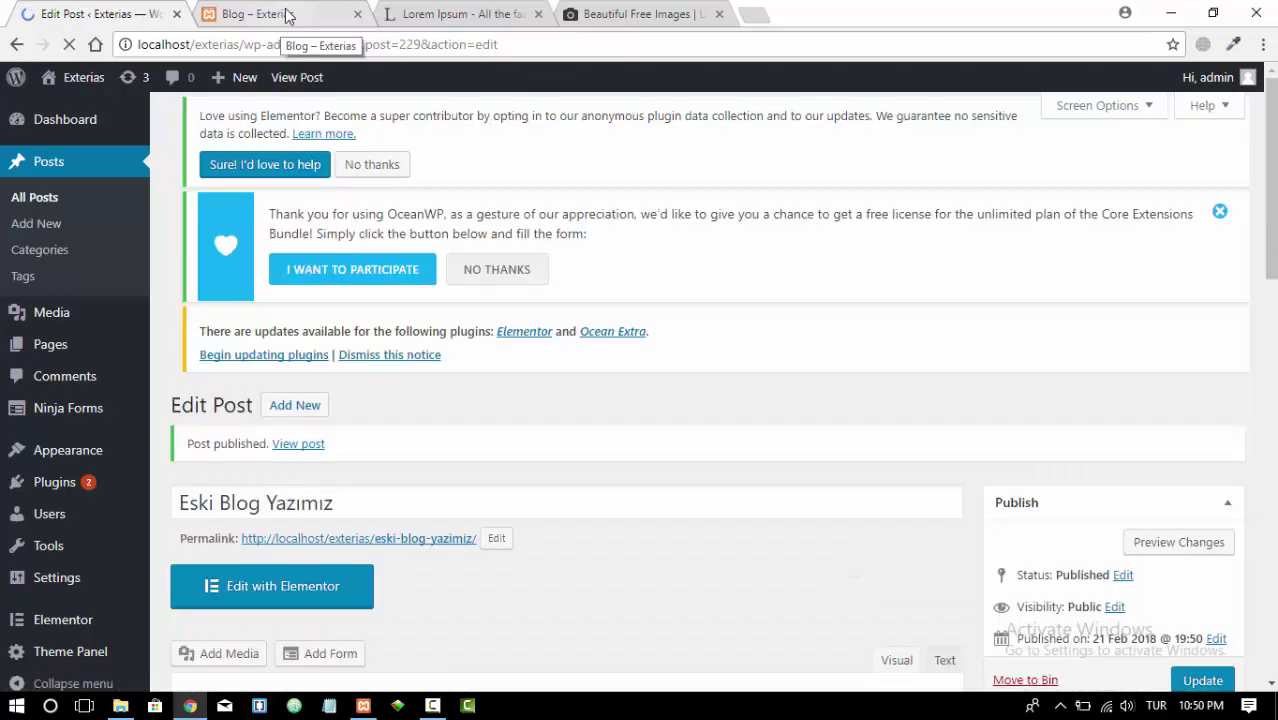
Reload the live Blog page, review both post entries in the grid and return to the post editor
click(287, 14)
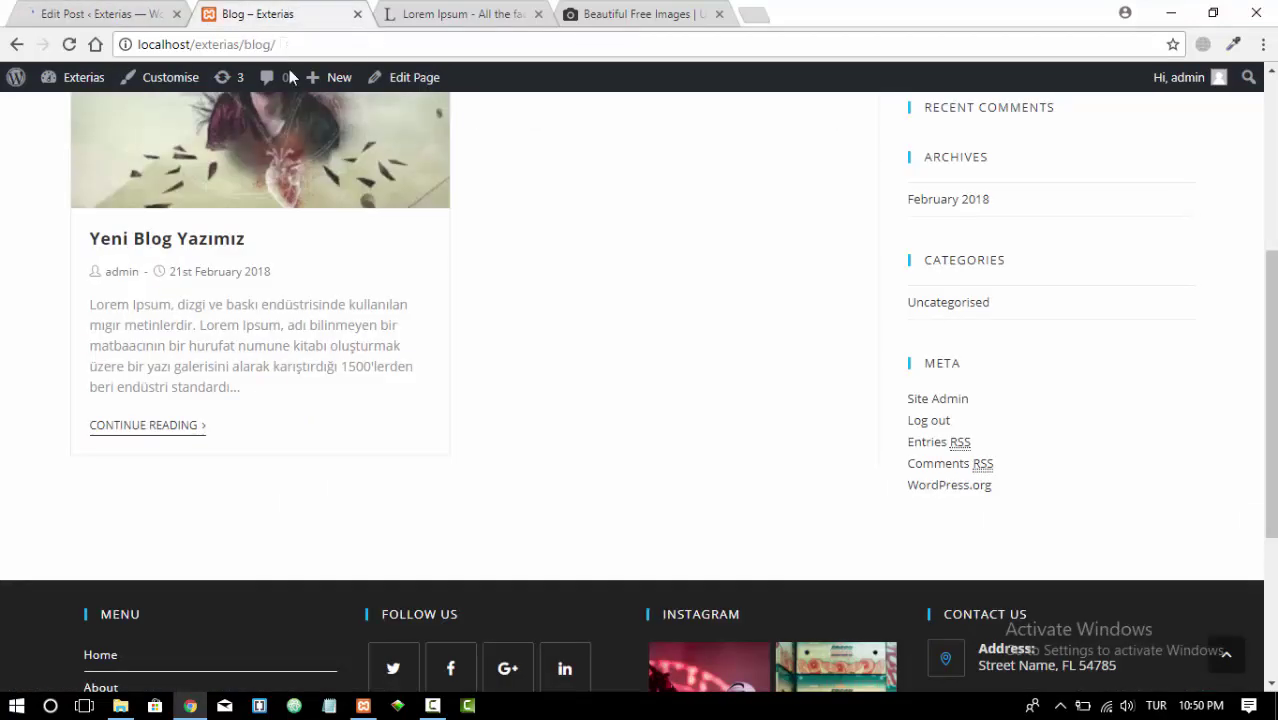
click(69, 44)
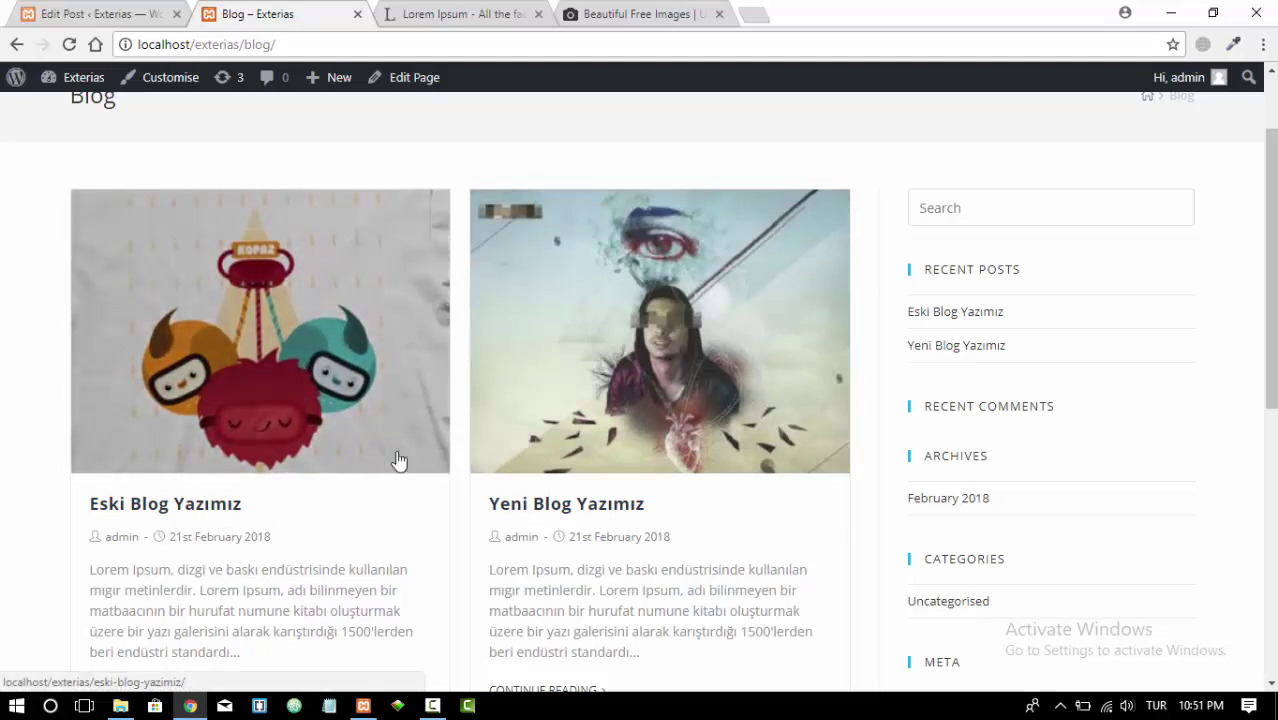
scroll(380, 430, down, 1)
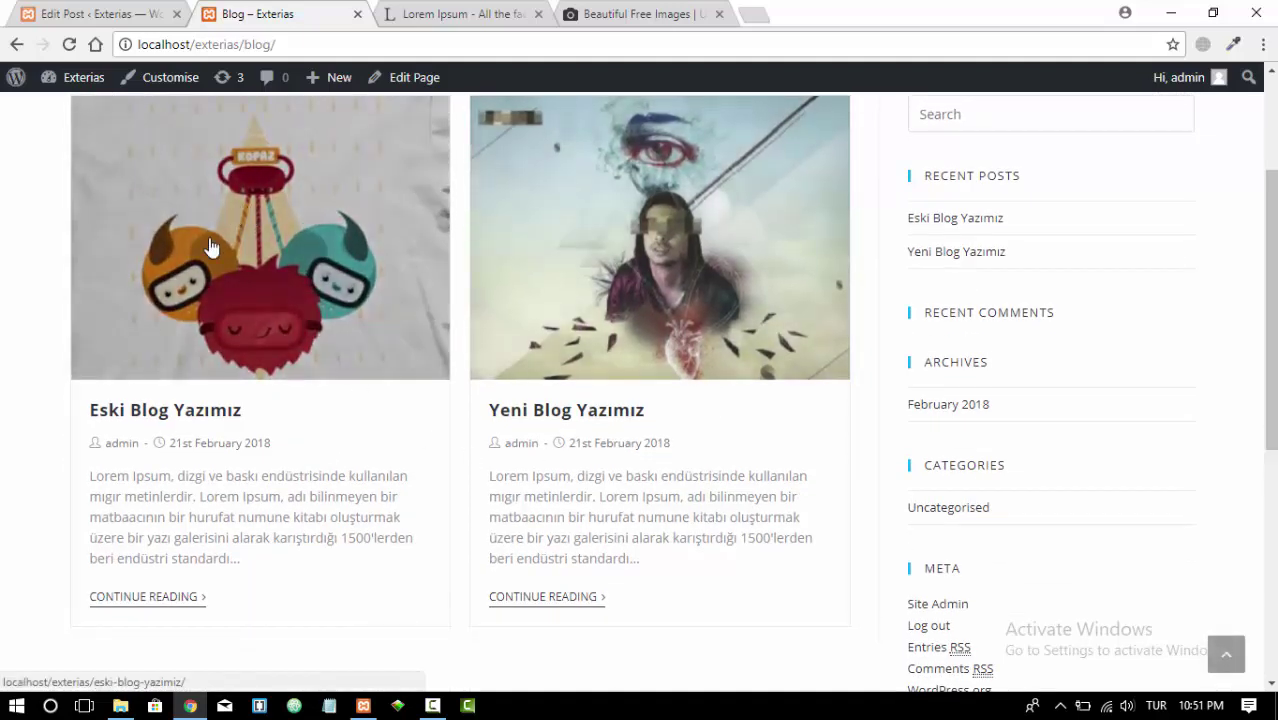
scroll(20, 448, up, 2)
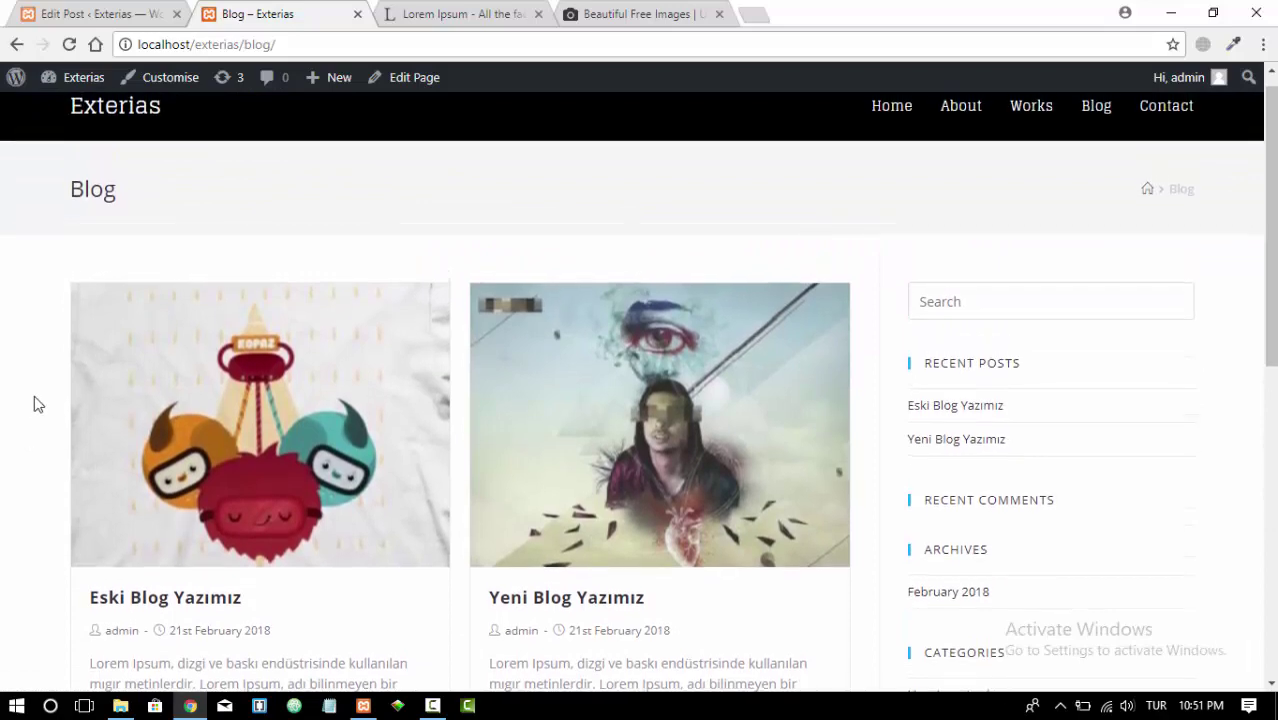
scroll(388, 523, down, 4)
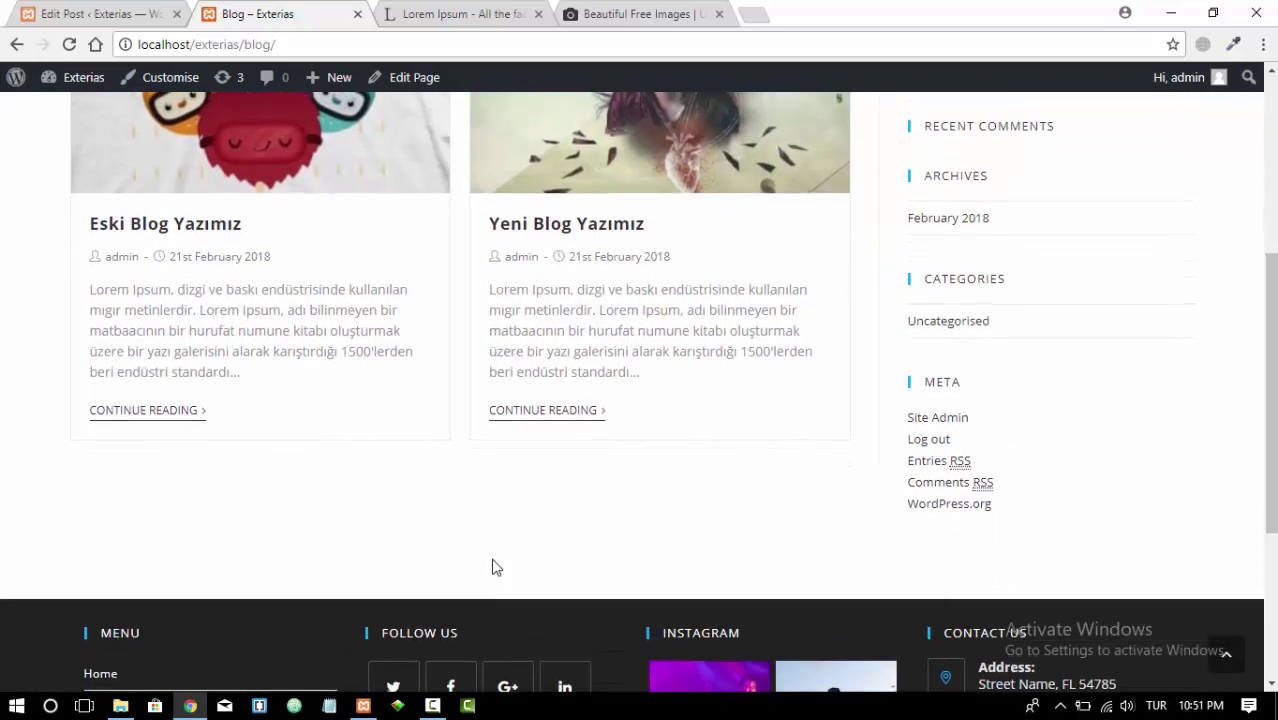
scroll(493, 567, up, 4)
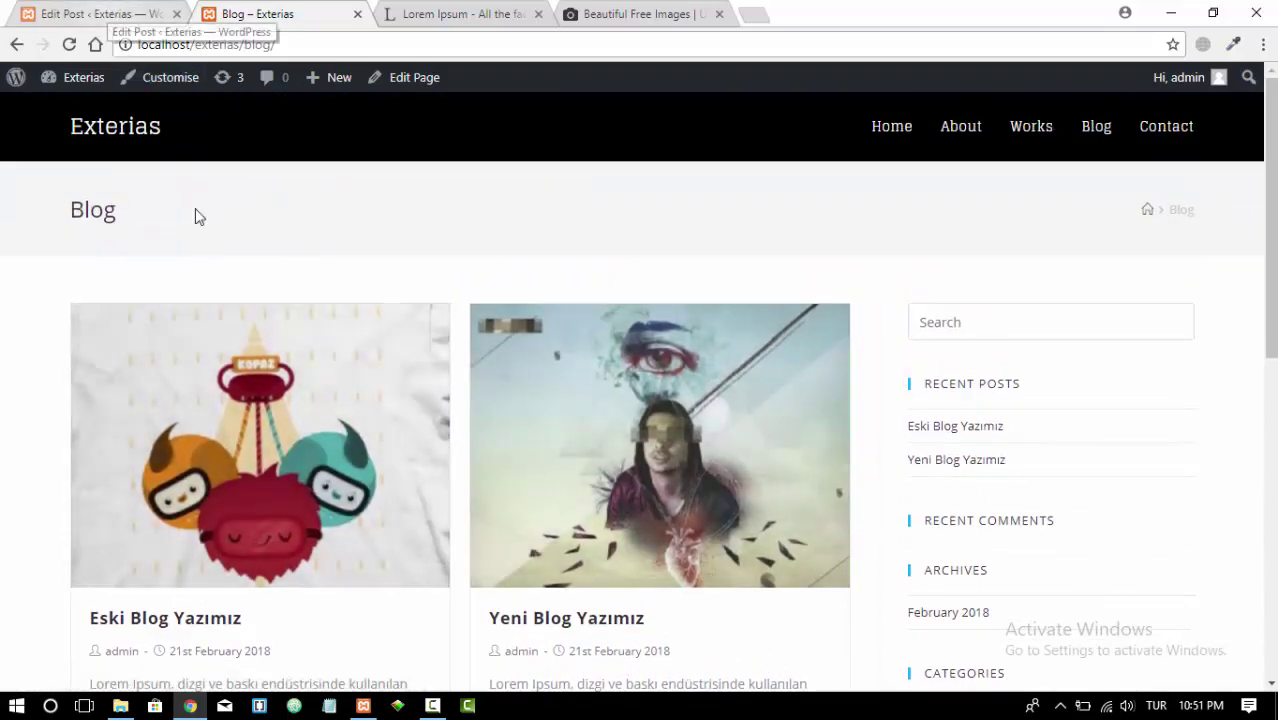
click(128, 13)
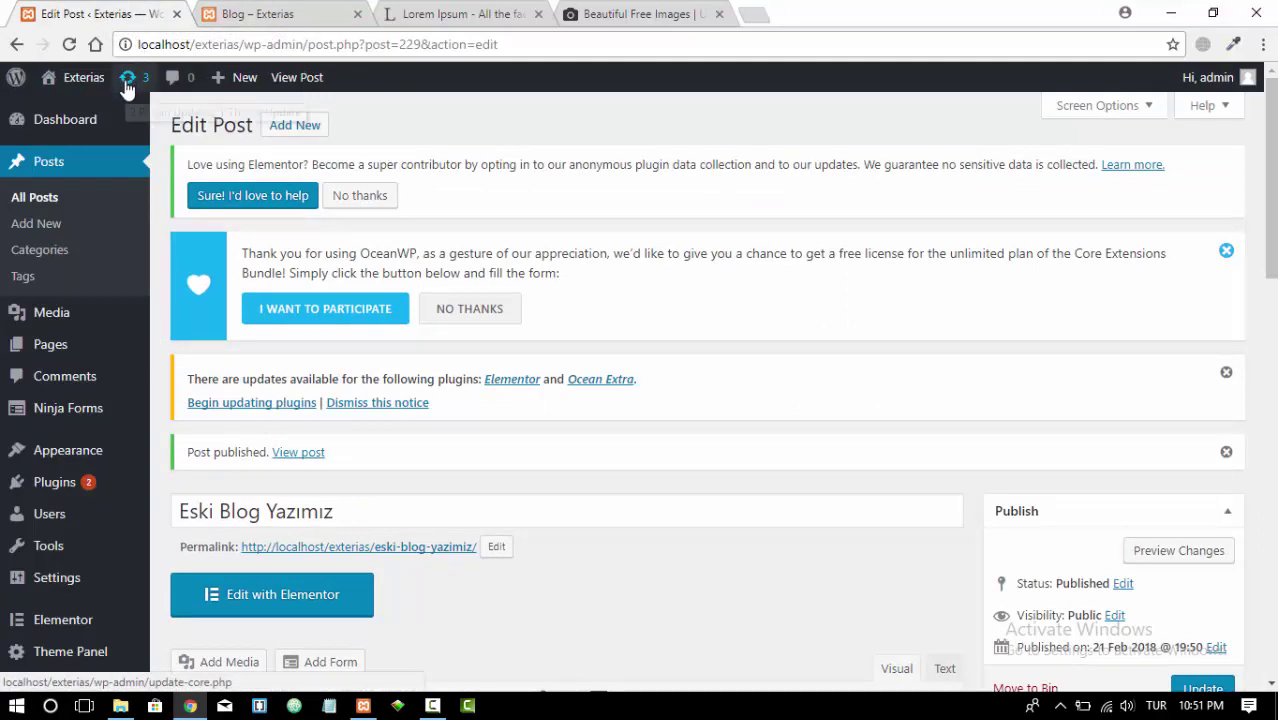
Open the theme customiser for the Exterias site and look over the live Blog page's post grid and sidebar
mouse_move(67, 457)
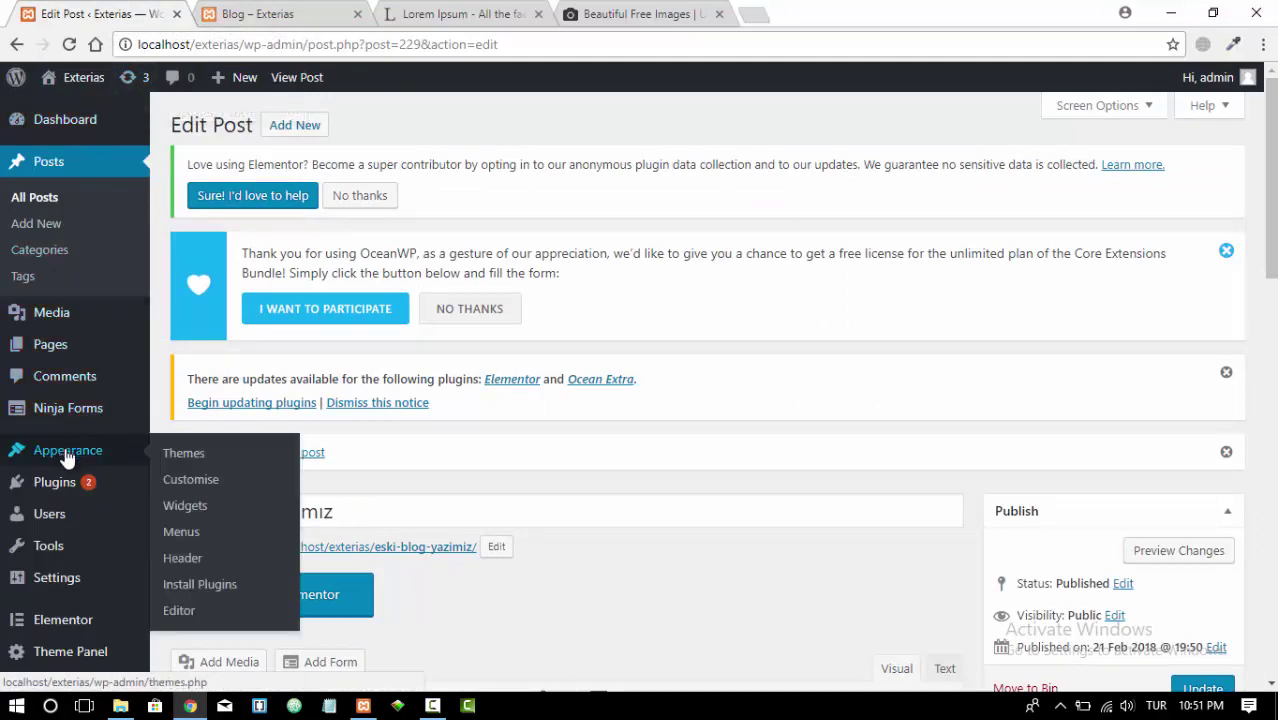
click(199, 480)
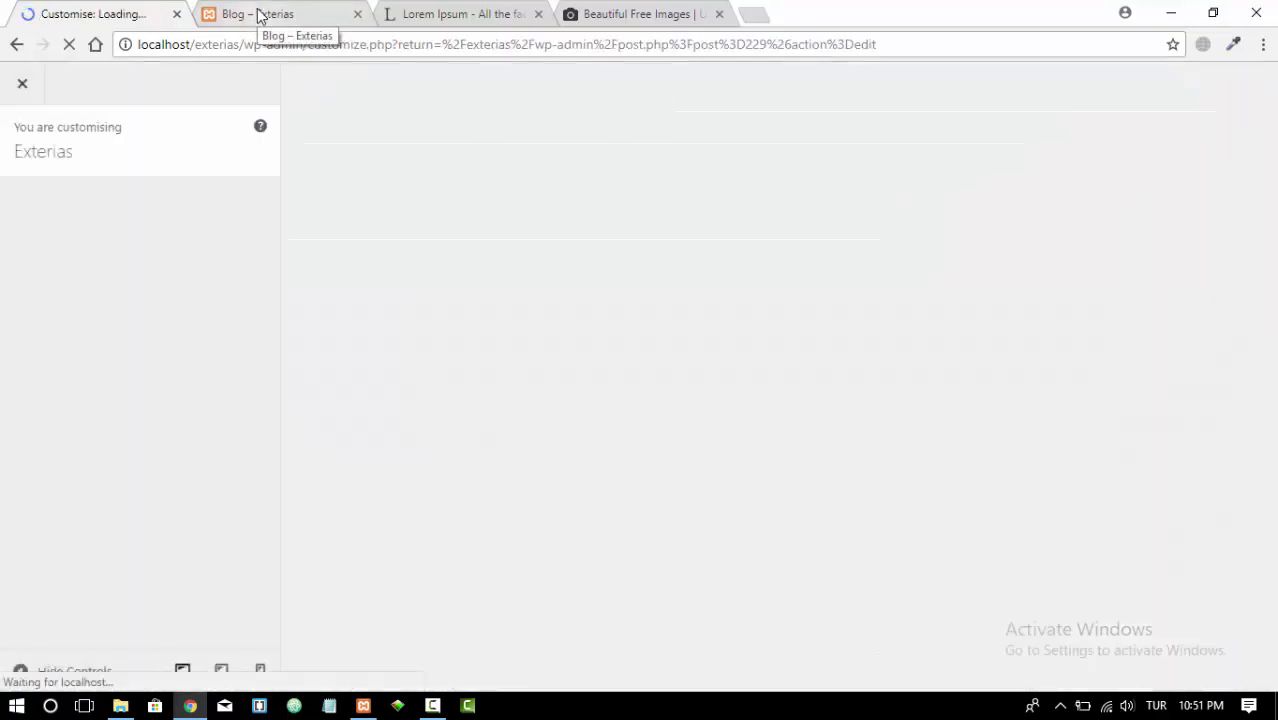
click(258, 16)
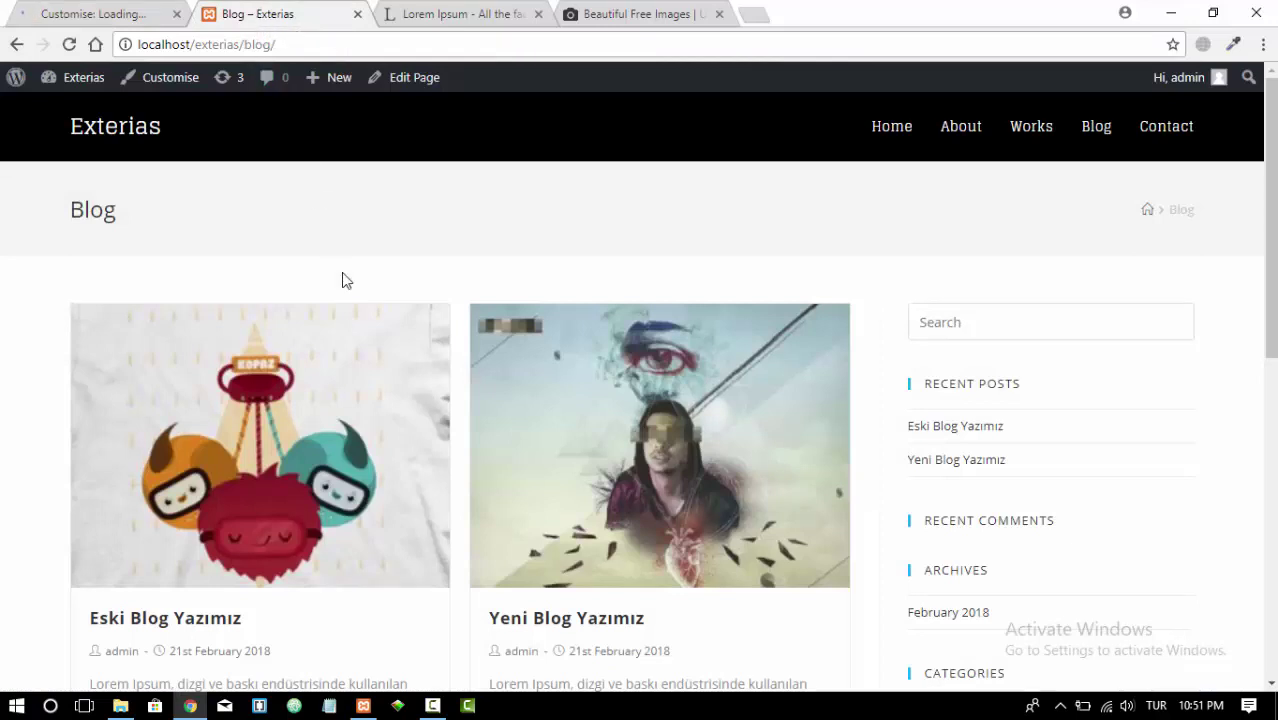
scroll(342, 277, down, 3)
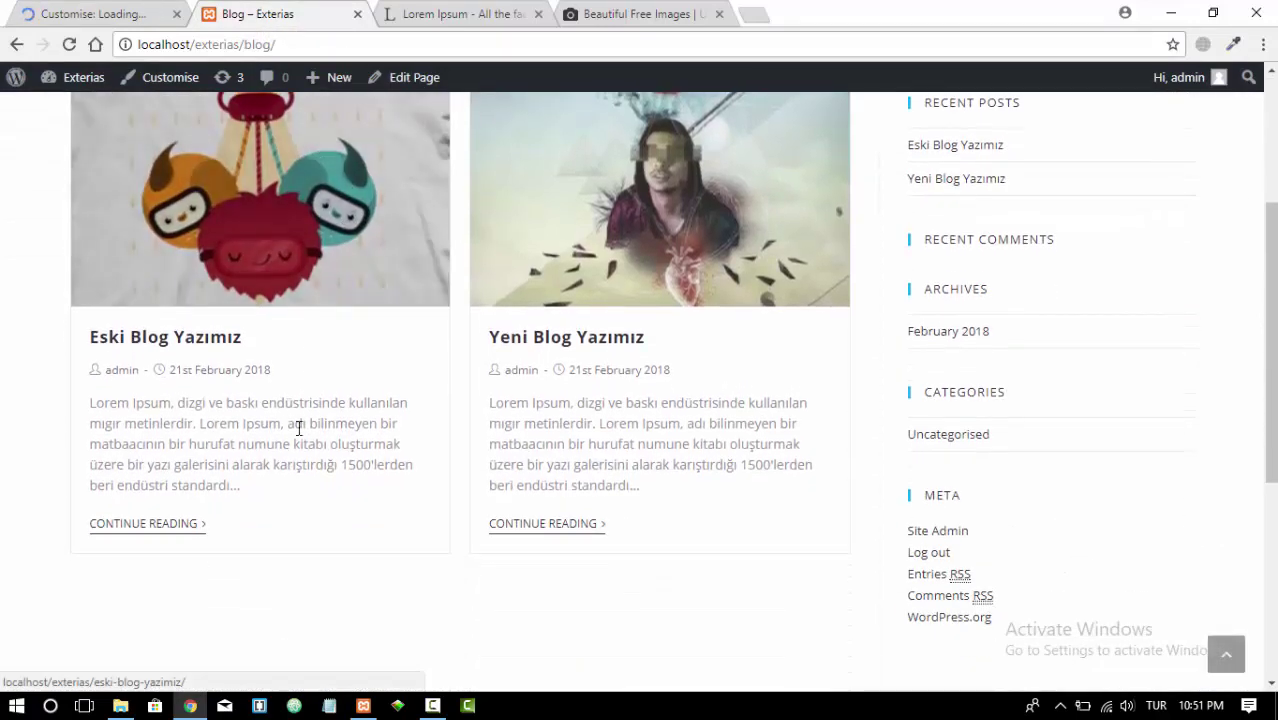
scroll(699, 363, down, 1)
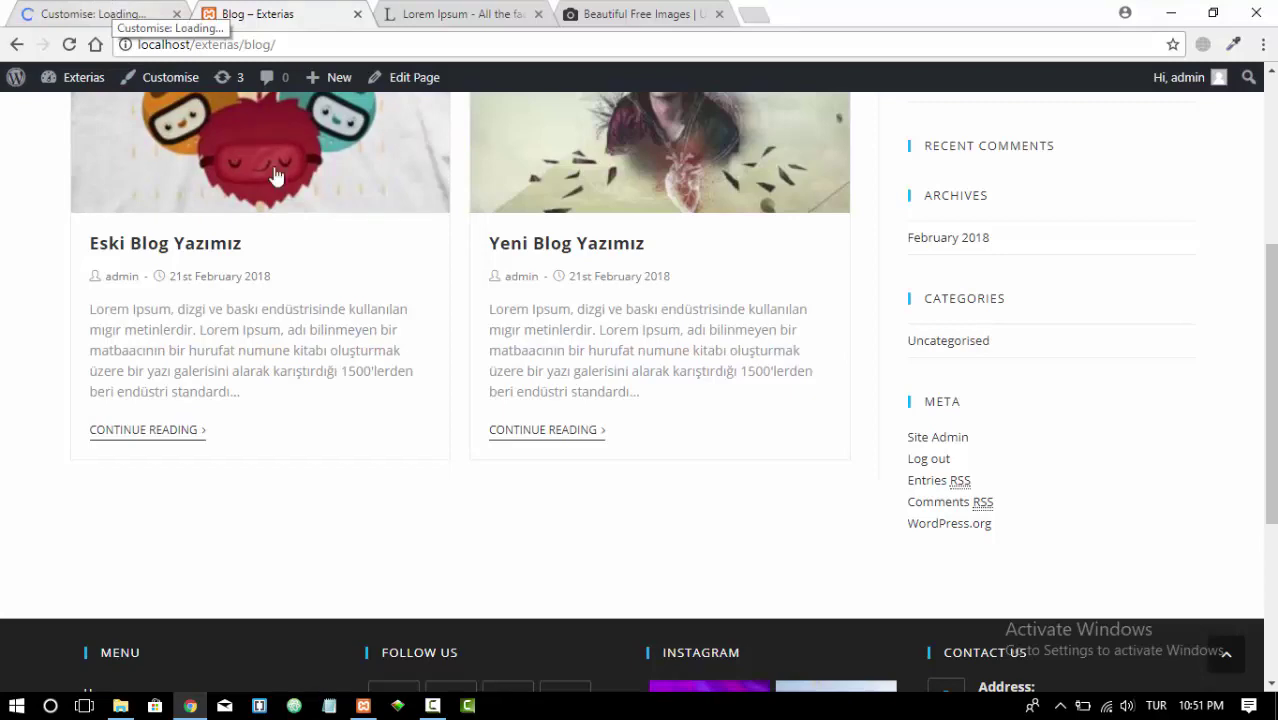
scroll(499, 314, up, 4)
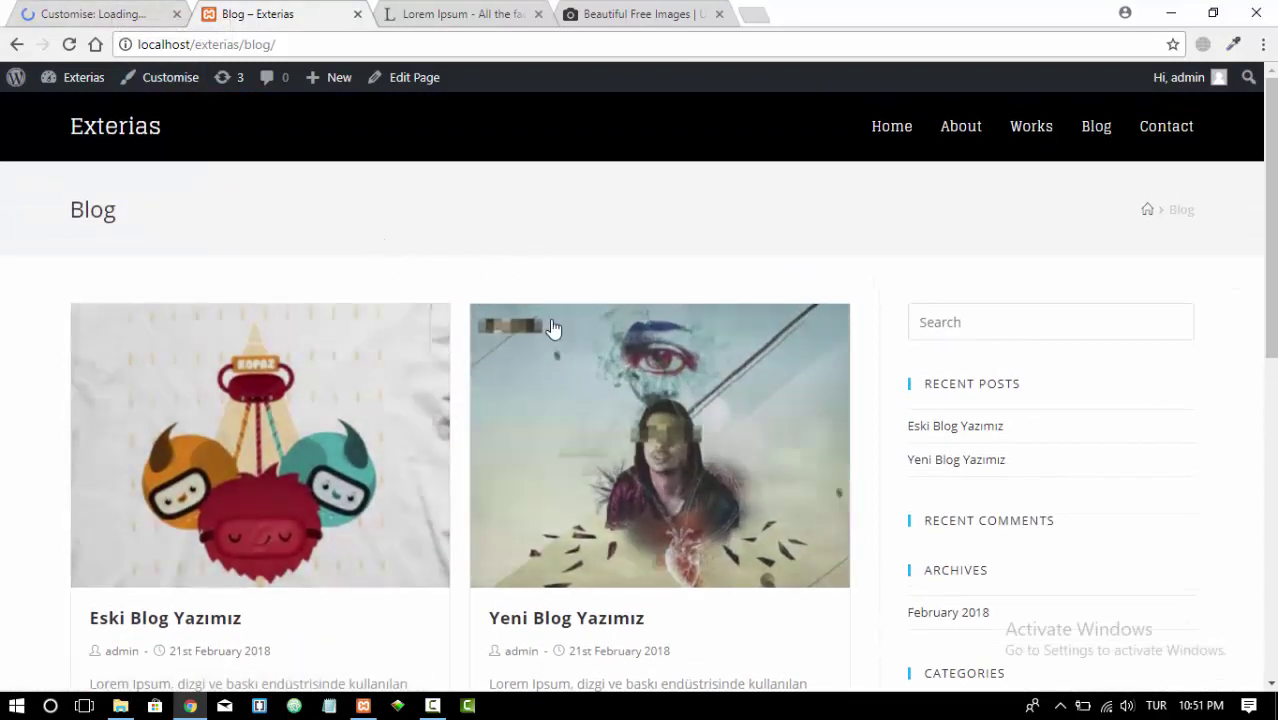
Visit the site's Home page and return to the Blog page to look over its two posts
click(900, 131)
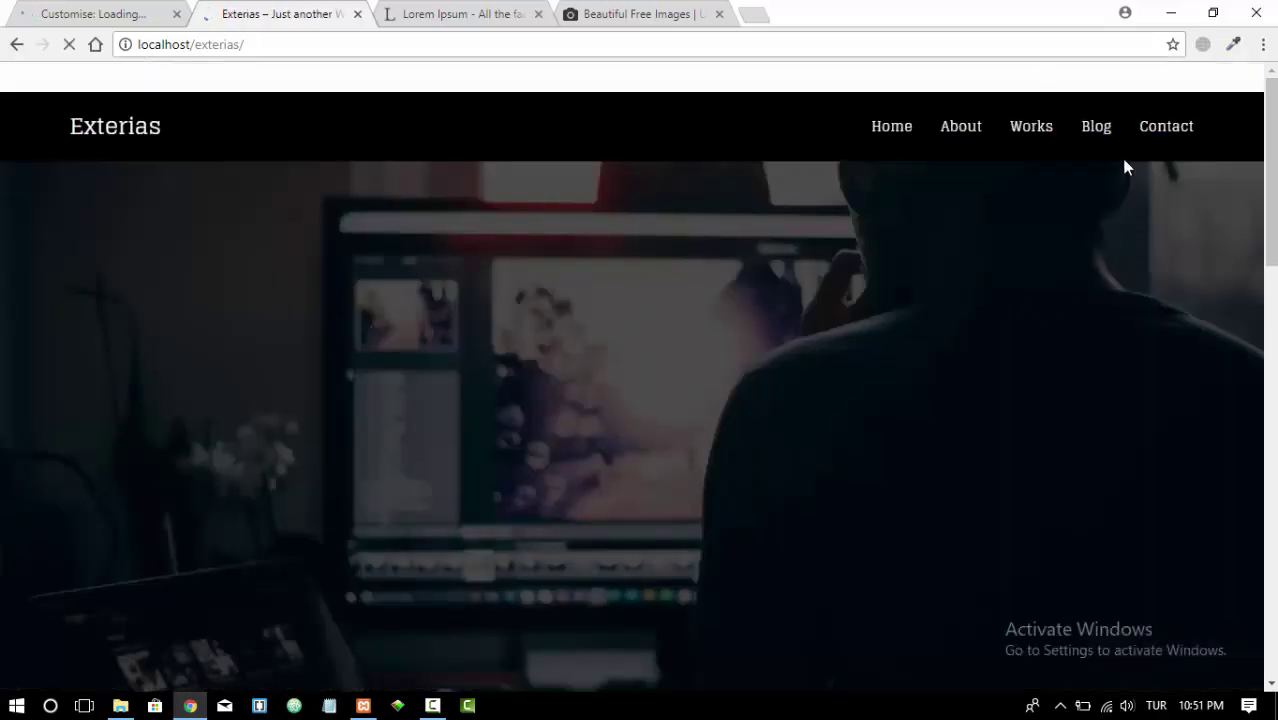
click(1096, 128)
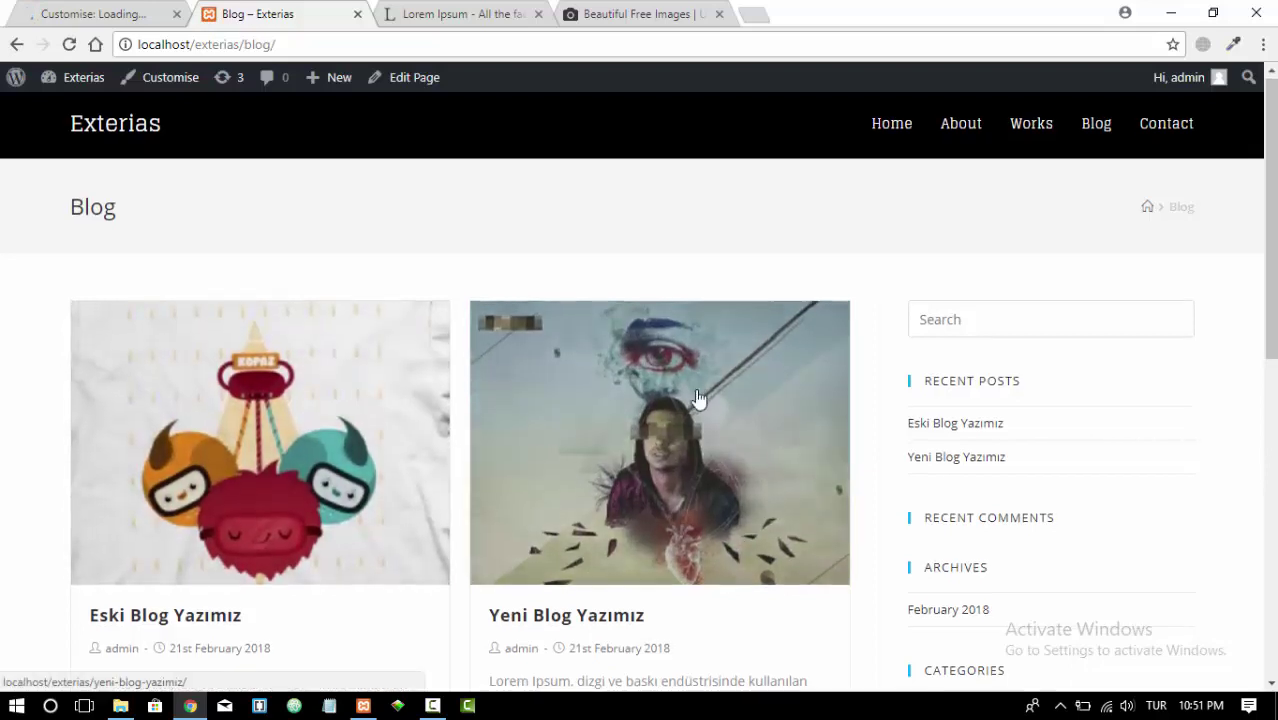
scroll(699, 399, down, 1)
scroll(770, 347, down, 2)
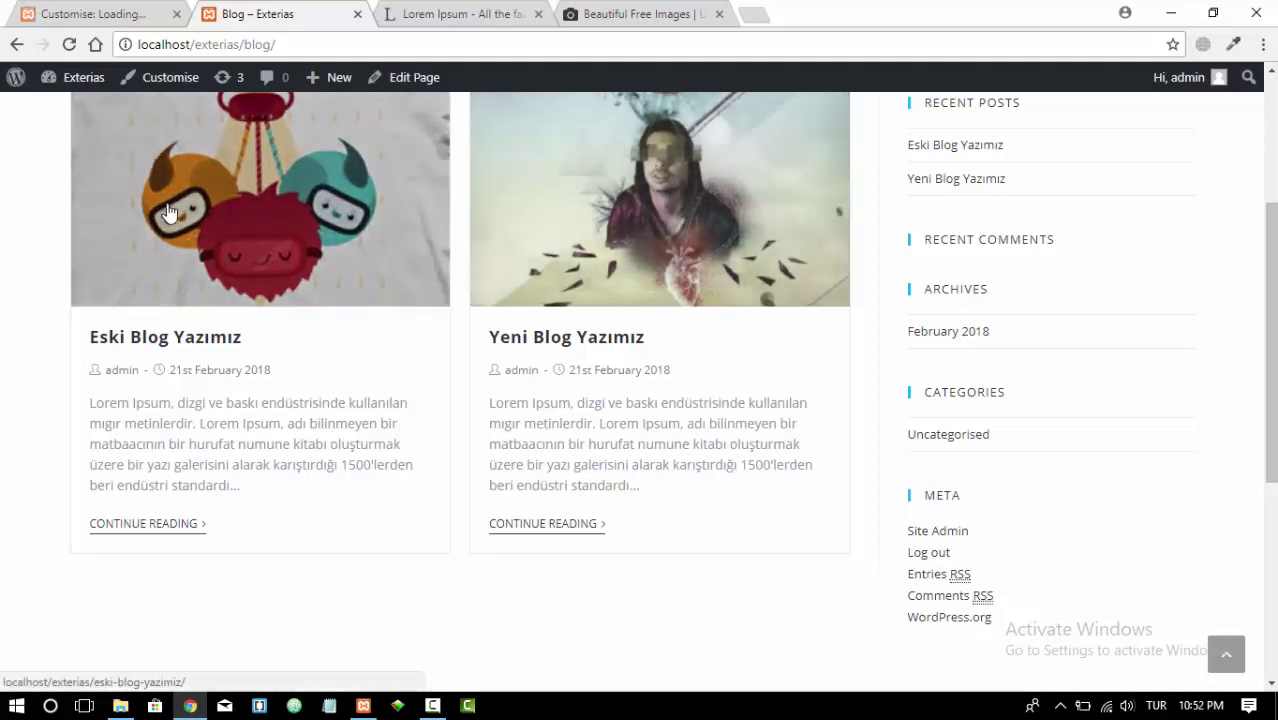
Open the Blog Entries settings in the Exterias theme customiser
click(70, 10)
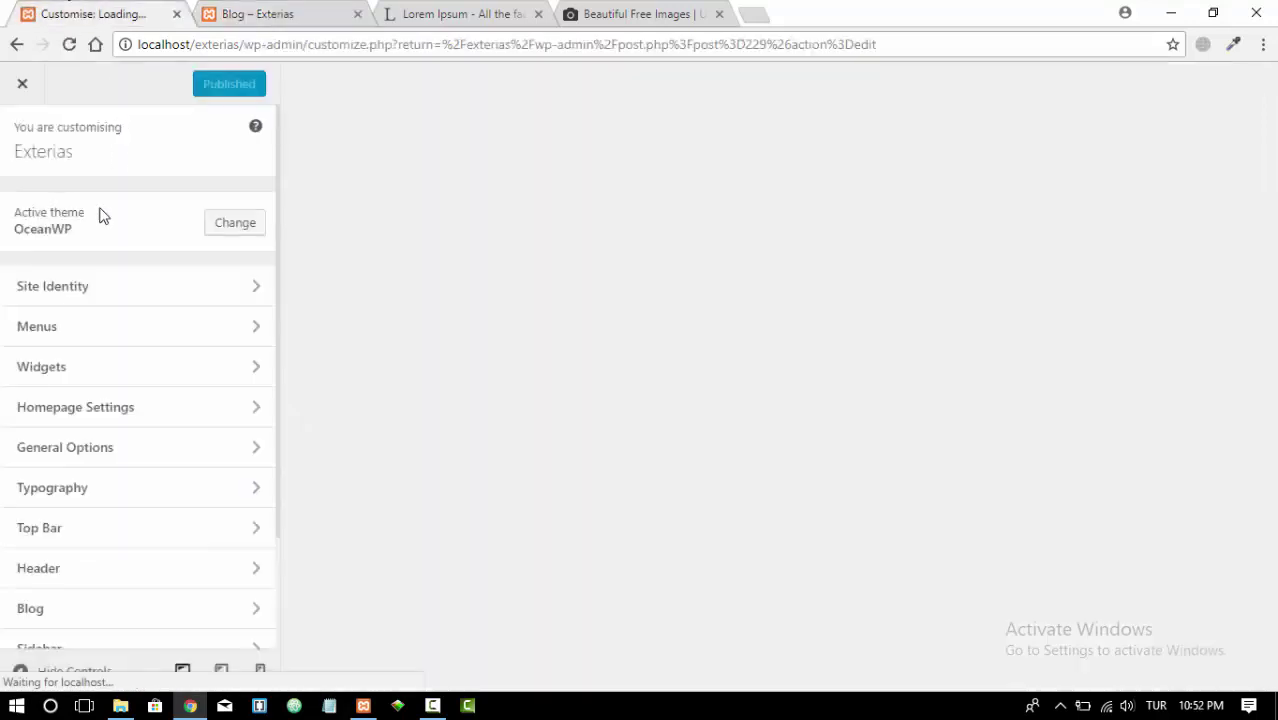
scroll(92, 380, down, 2)
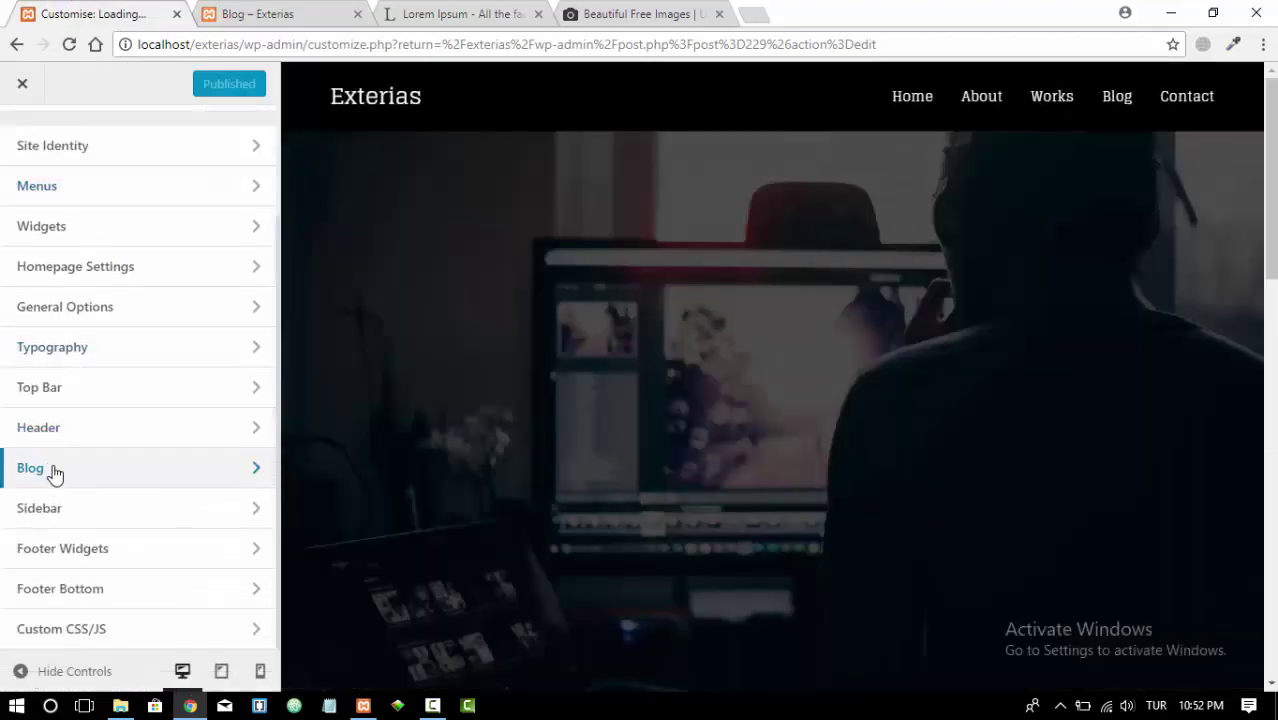
click(55, 474)
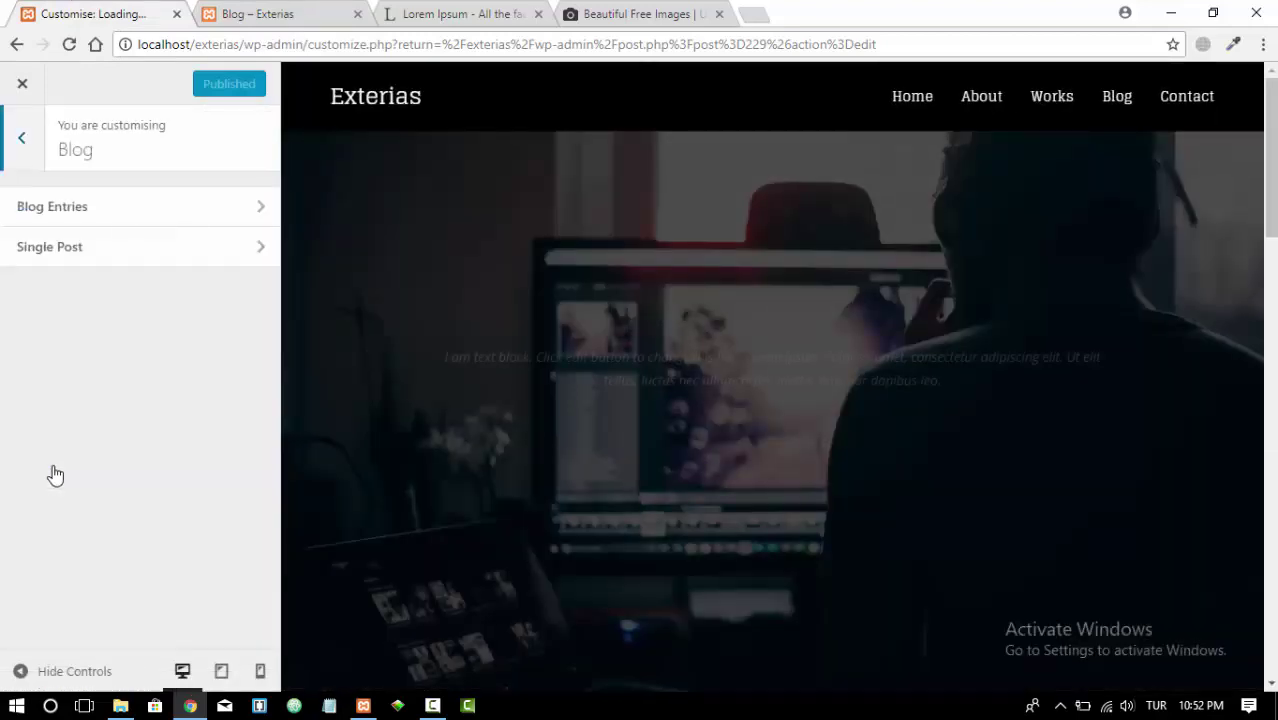
click(85, 216)
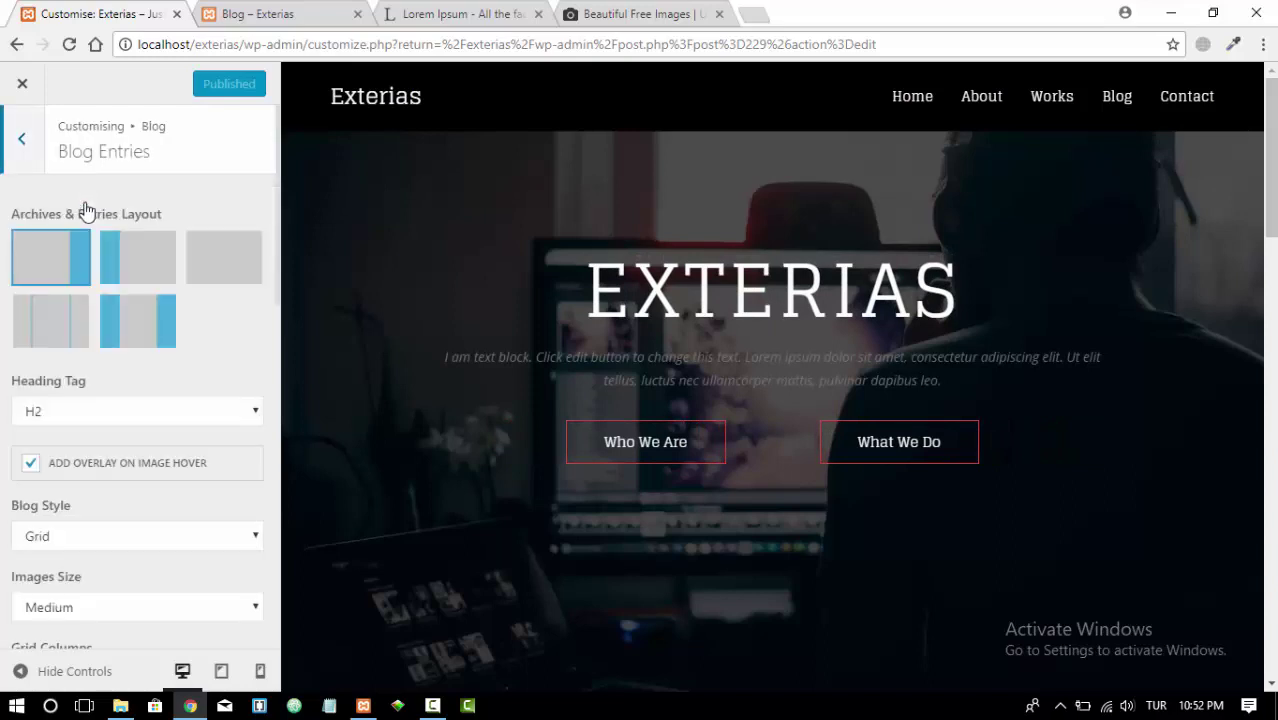
scroll(191, 416, down, 1)
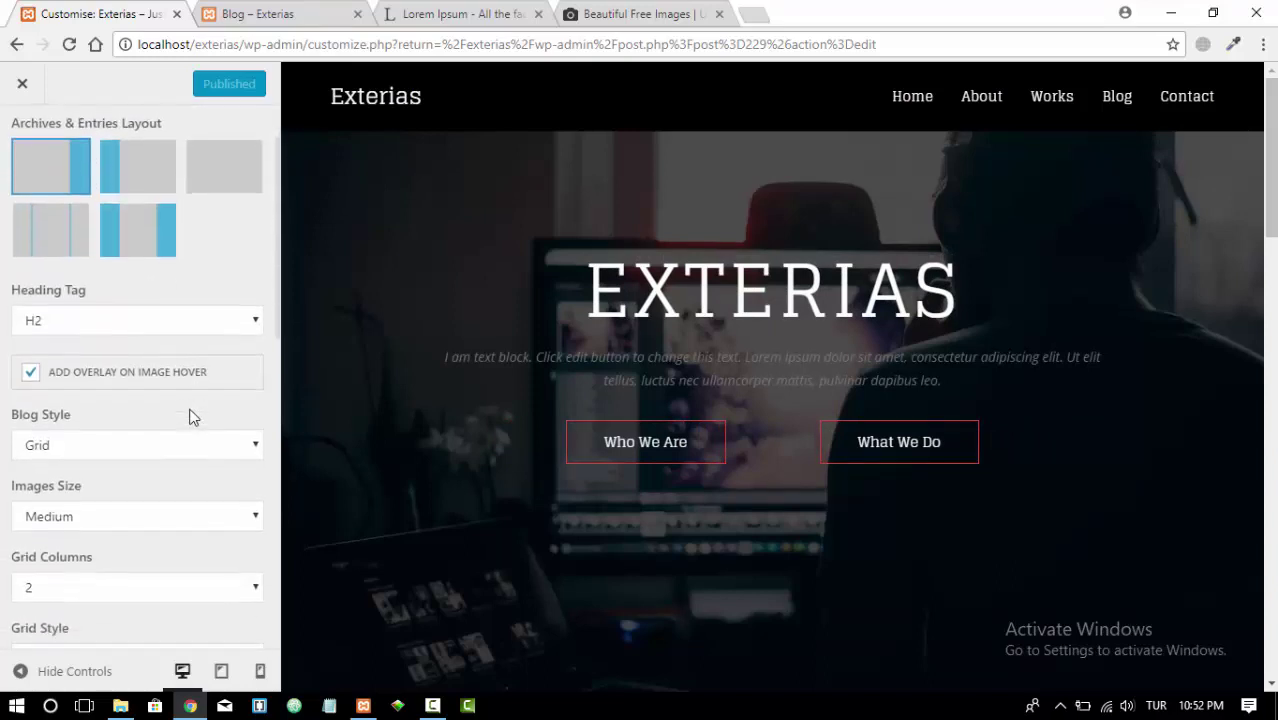
Look at the blog post images on the live page, set the blog entries' image size to Thumbnail and publish it
click(284, 12)
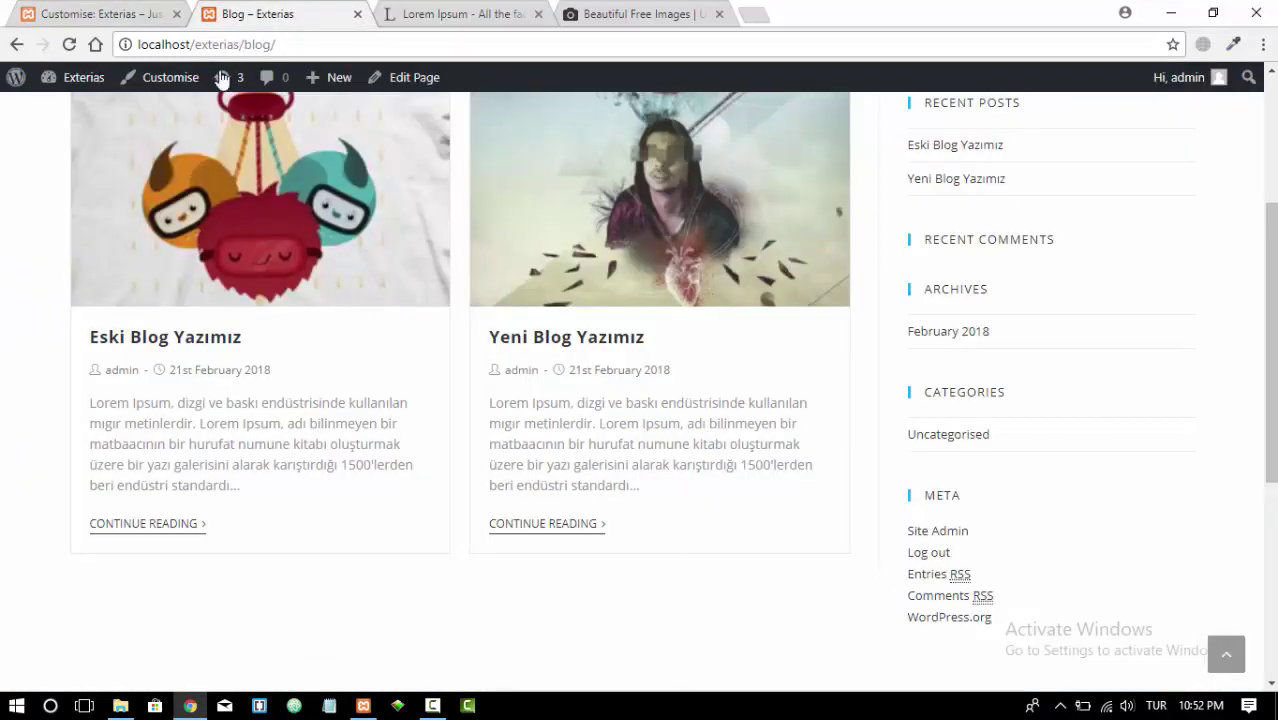
scroll(74, 186, up, 2)
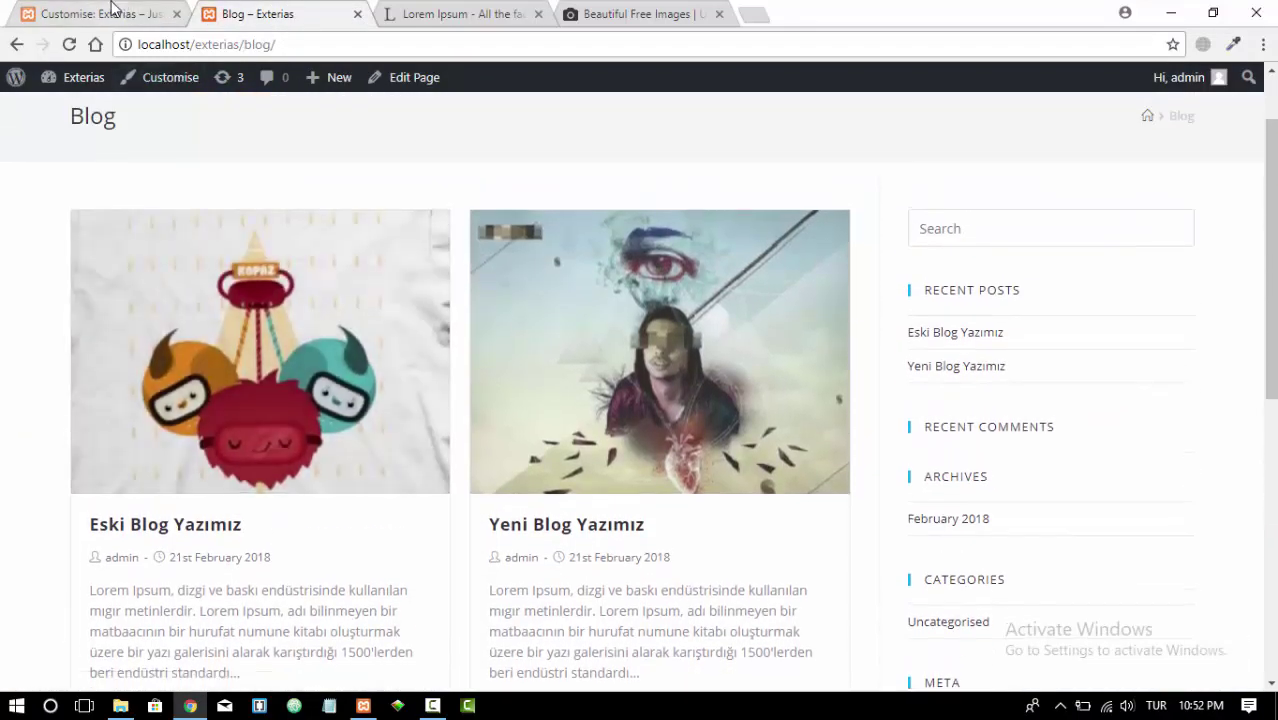
click(114, 9)
click(184, 514)
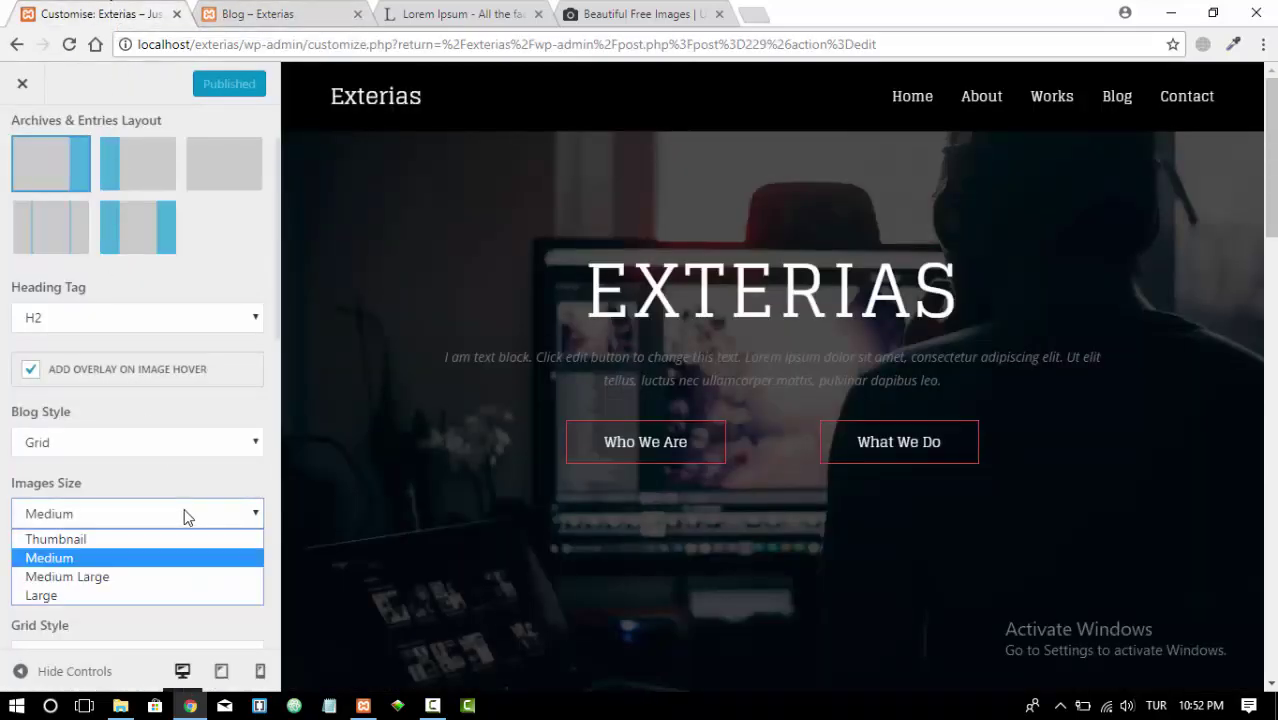
click(142, 540)
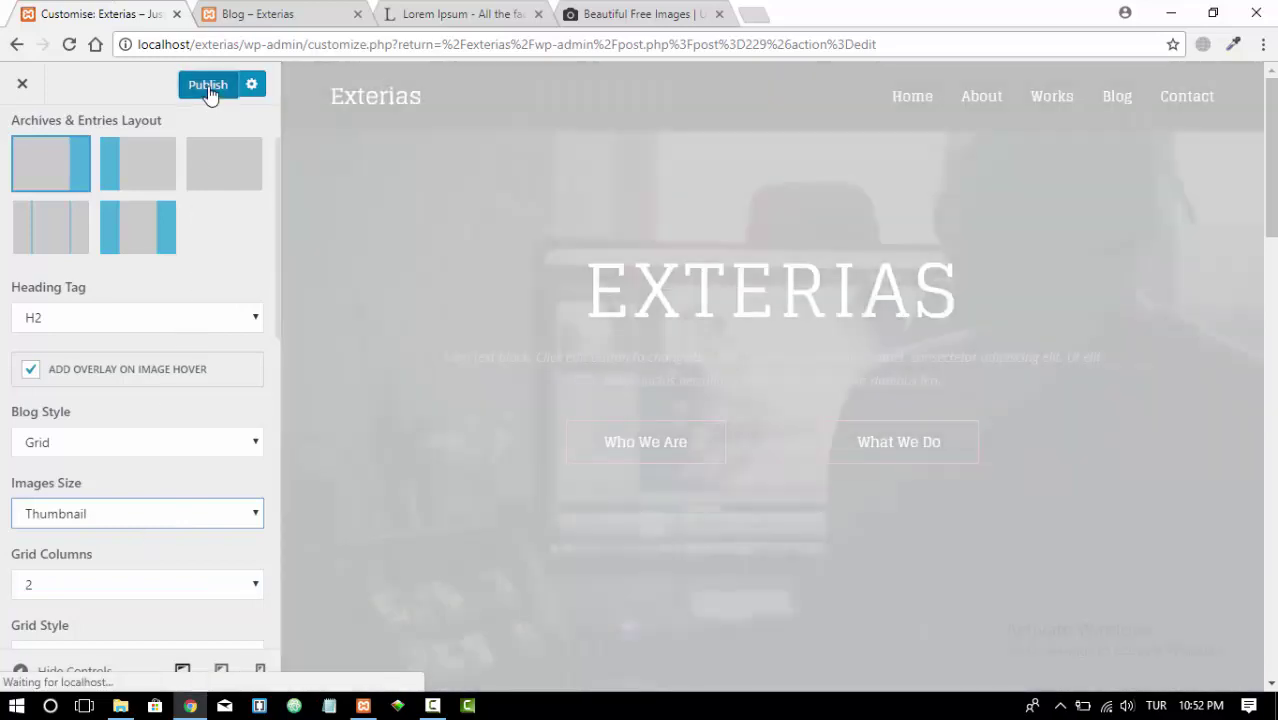
click(208, 86)
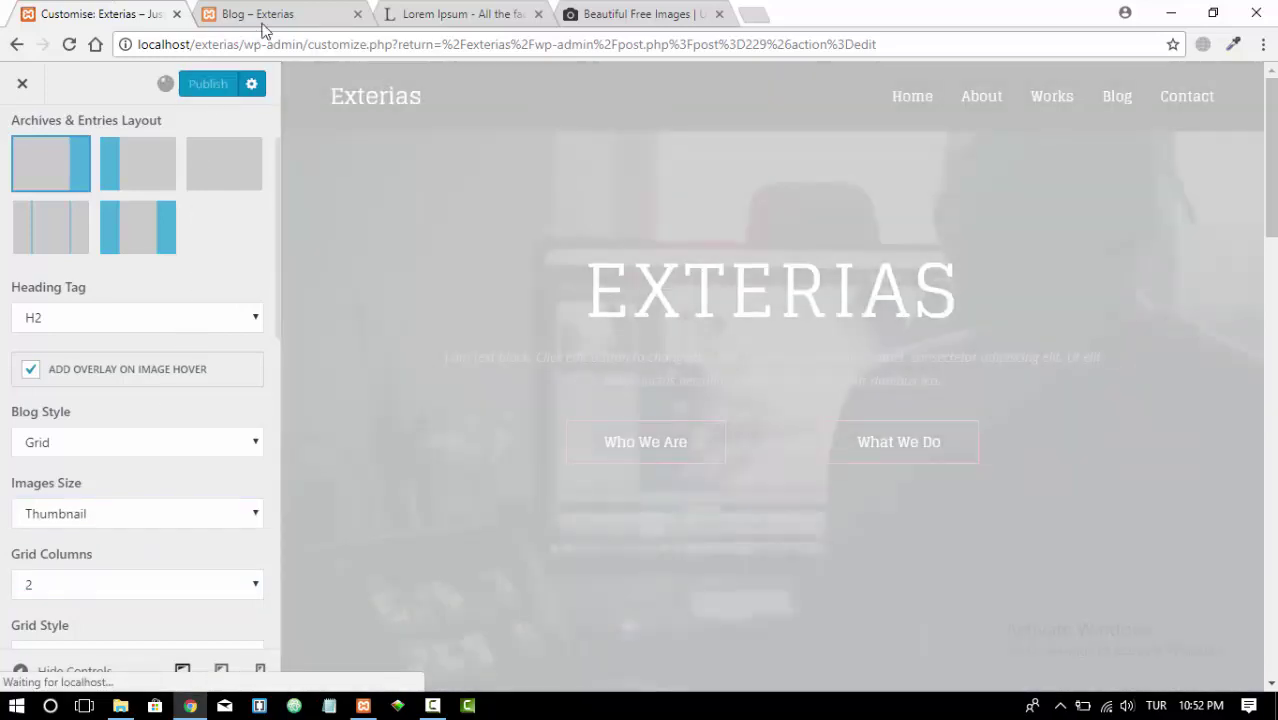
Reload the live blog page after publishing and examine the post images
click(266, 24)
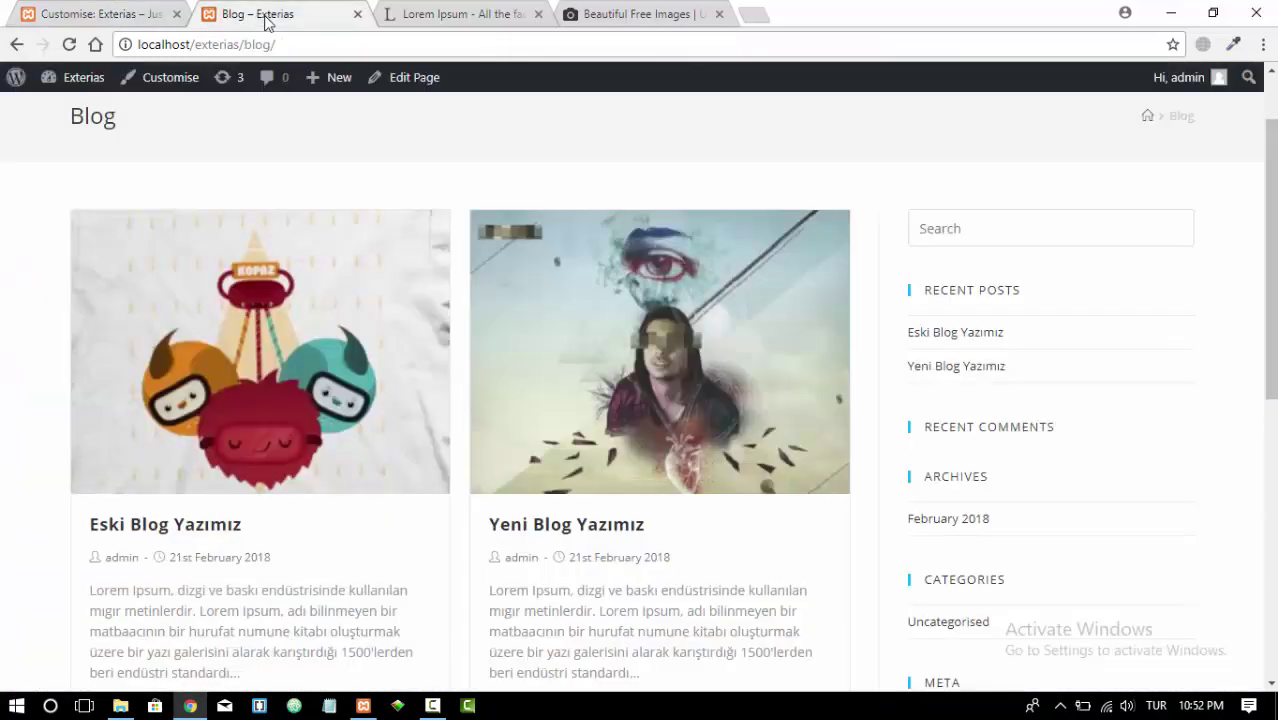
click(68, 46)
click(96, 12)
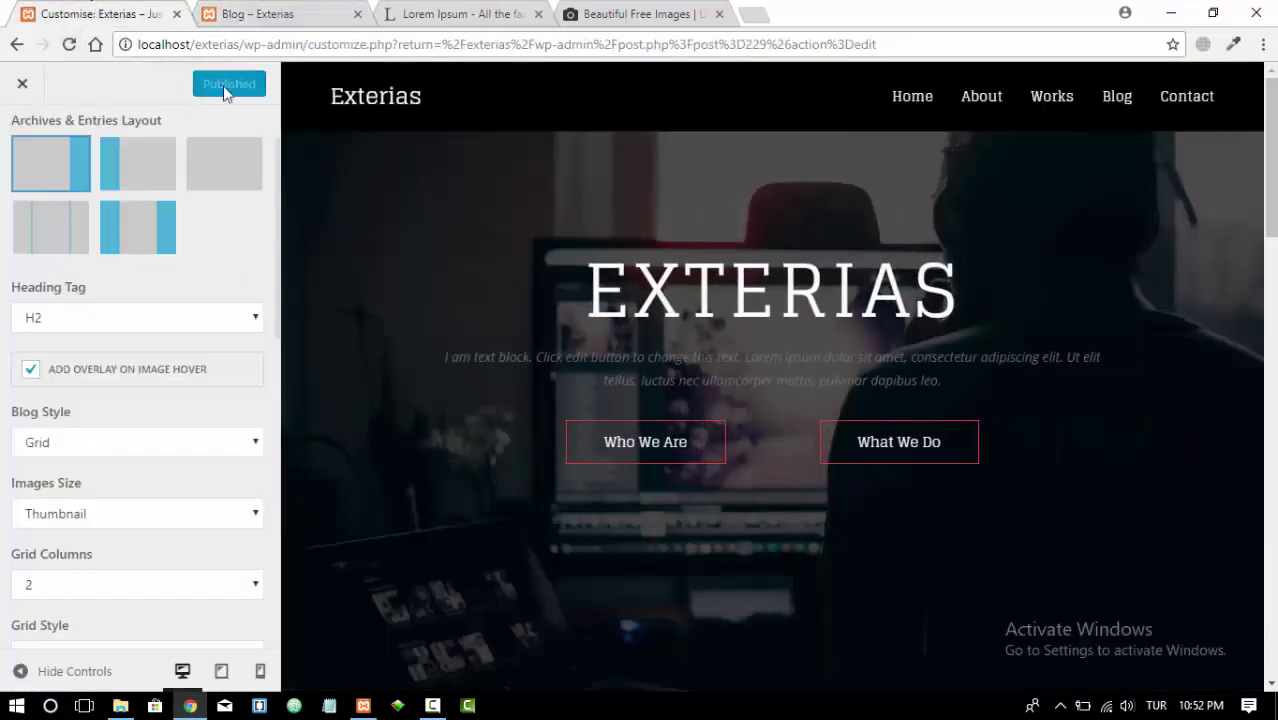
click(250, 18)
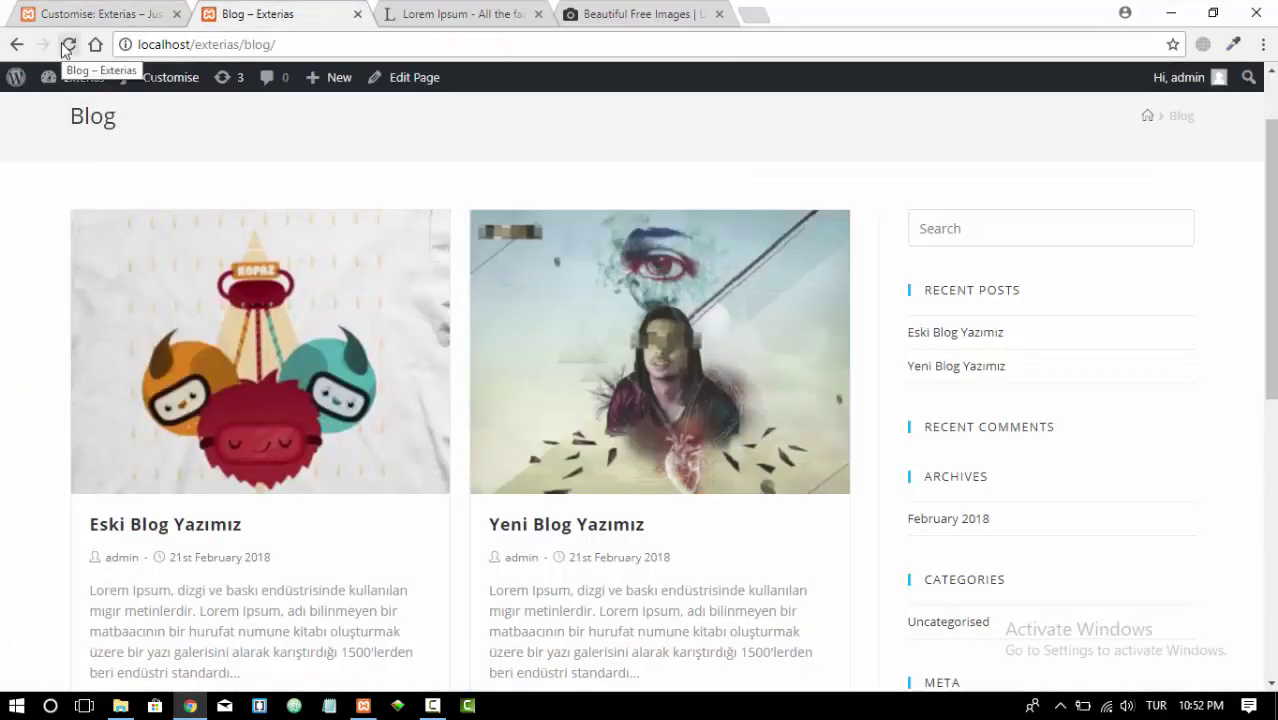
click(68, 45)
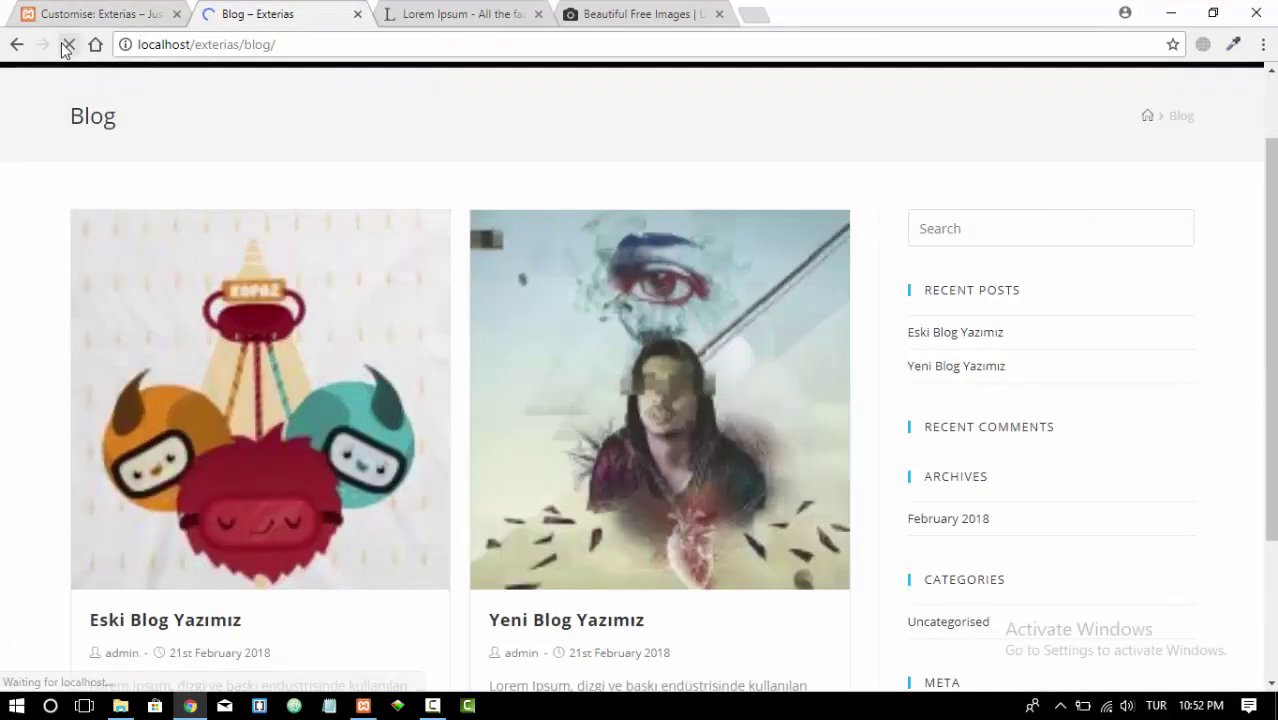
scroll(270, 288, down, 2)
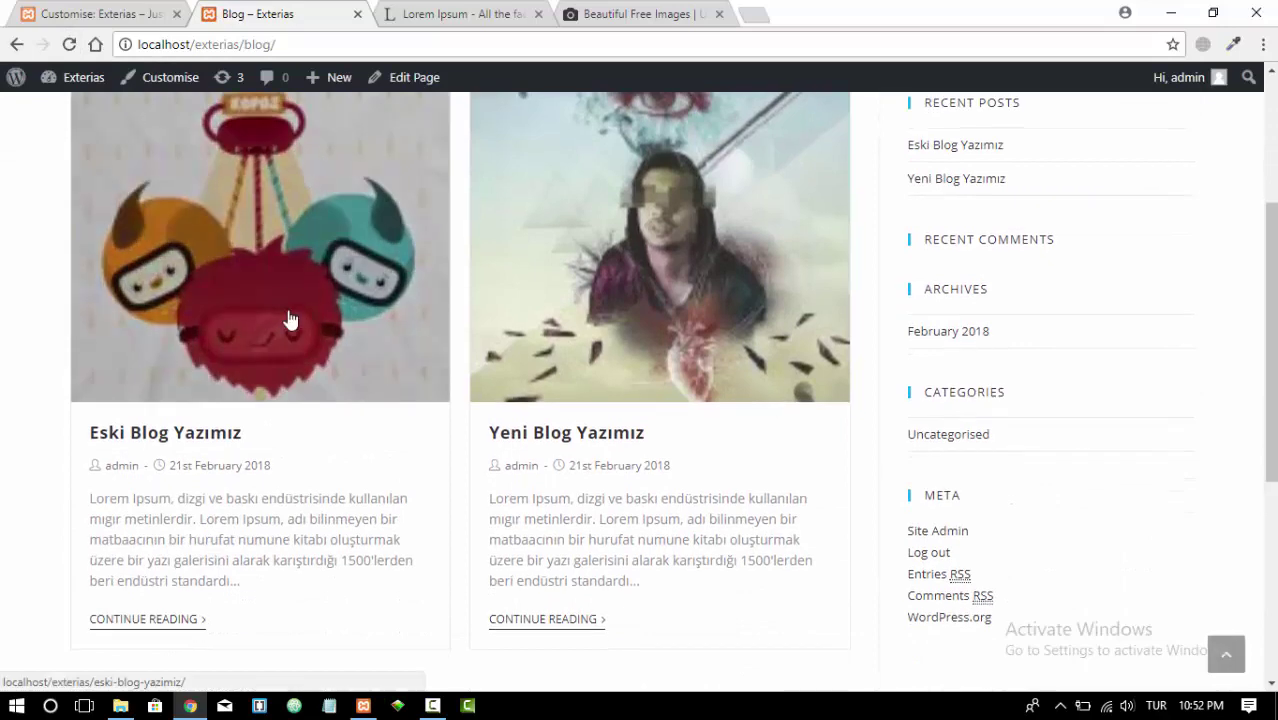
scroll(288, 320, up, 2)
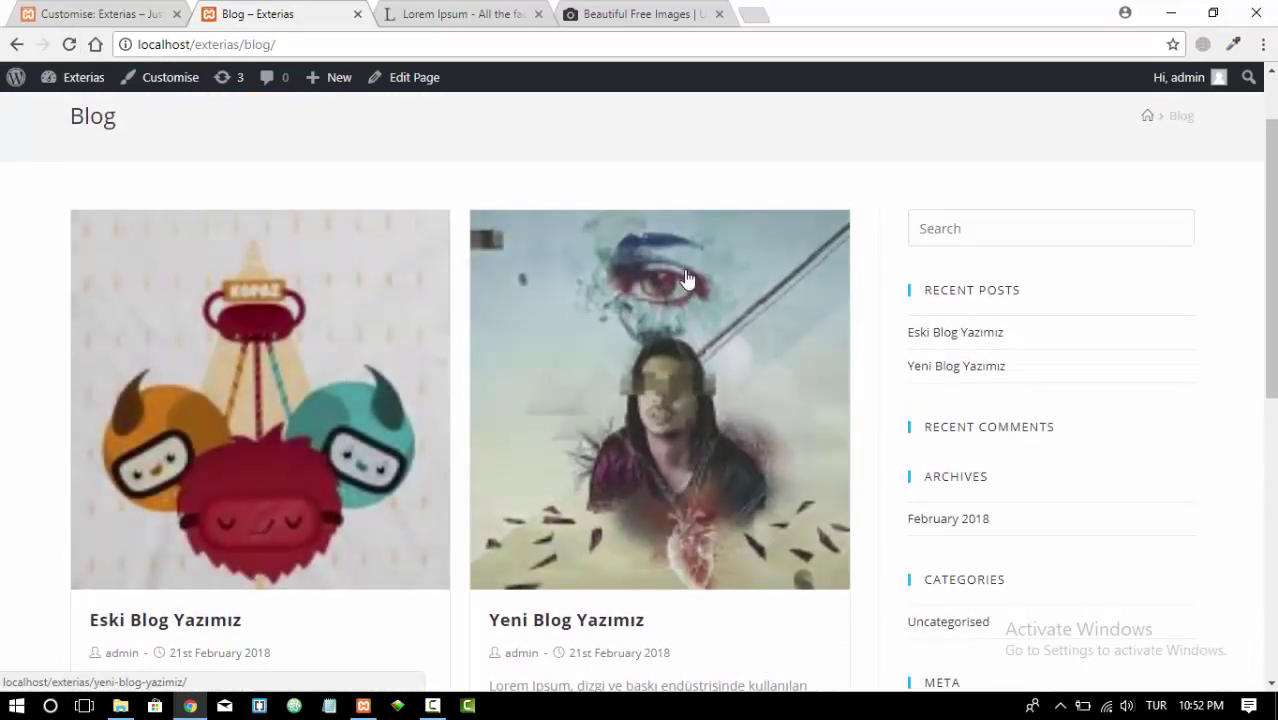
Set the blog entries' image size to Medium and look through the other Blog Entries options
click(50, 12)
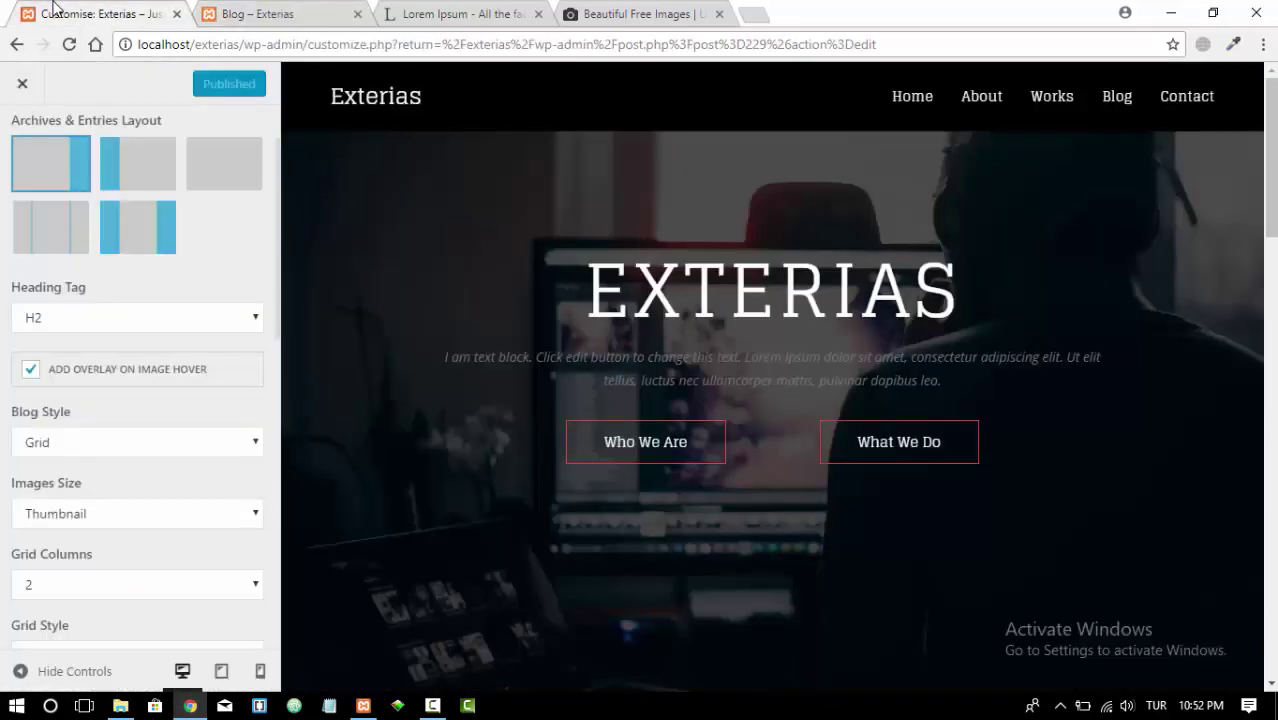
click(195, 513)
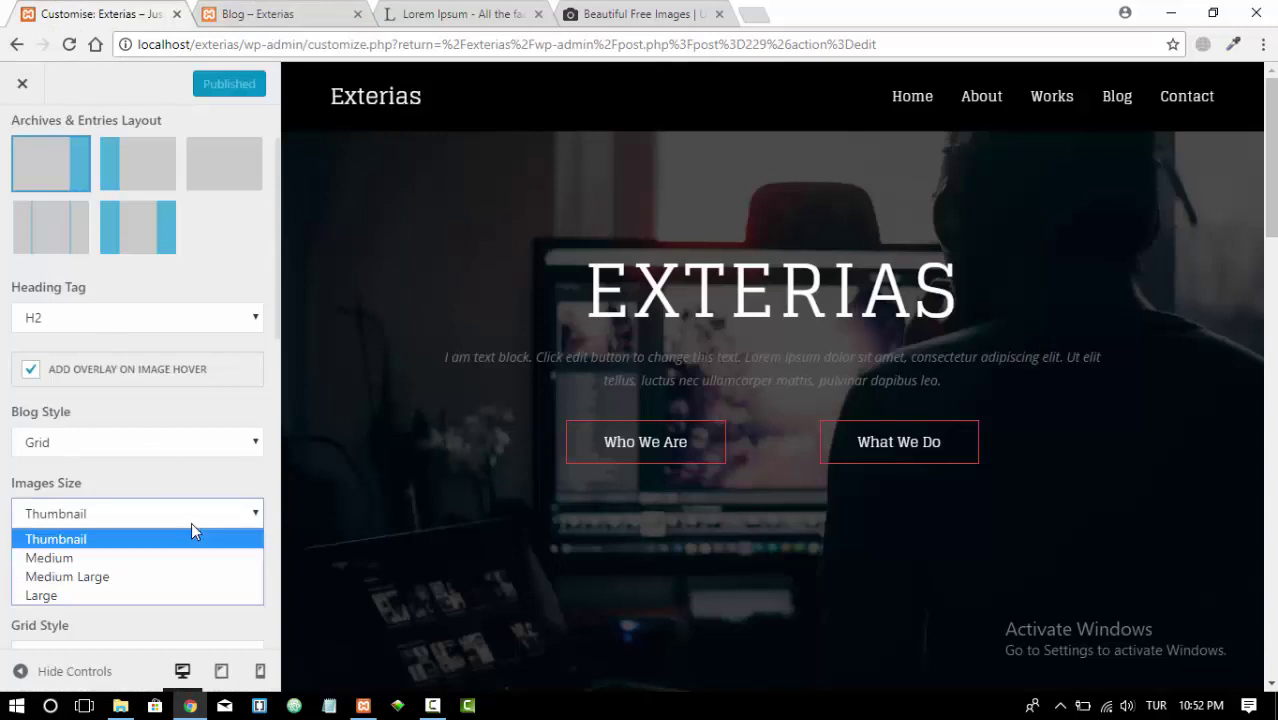
click(152, 557)
scroll(170, 420, down, 1)
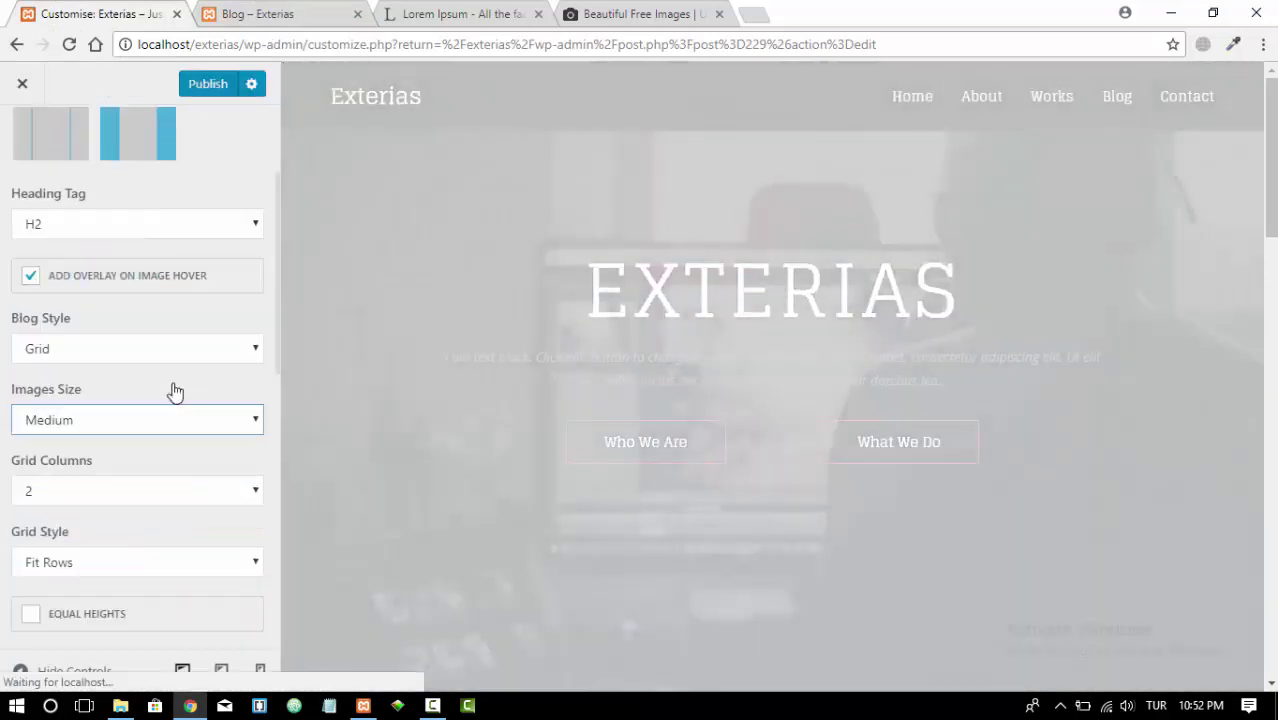
scroll(175, 391, down, 1)
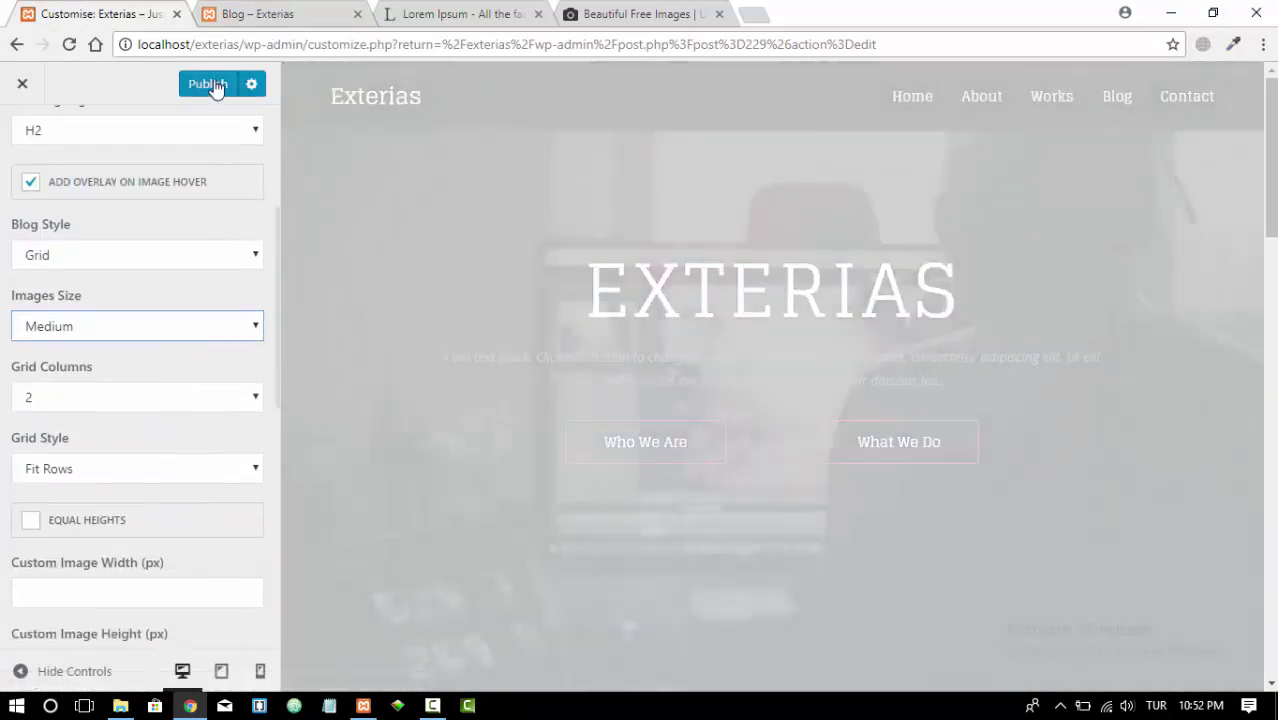
scroll(143, 377, up, 2)
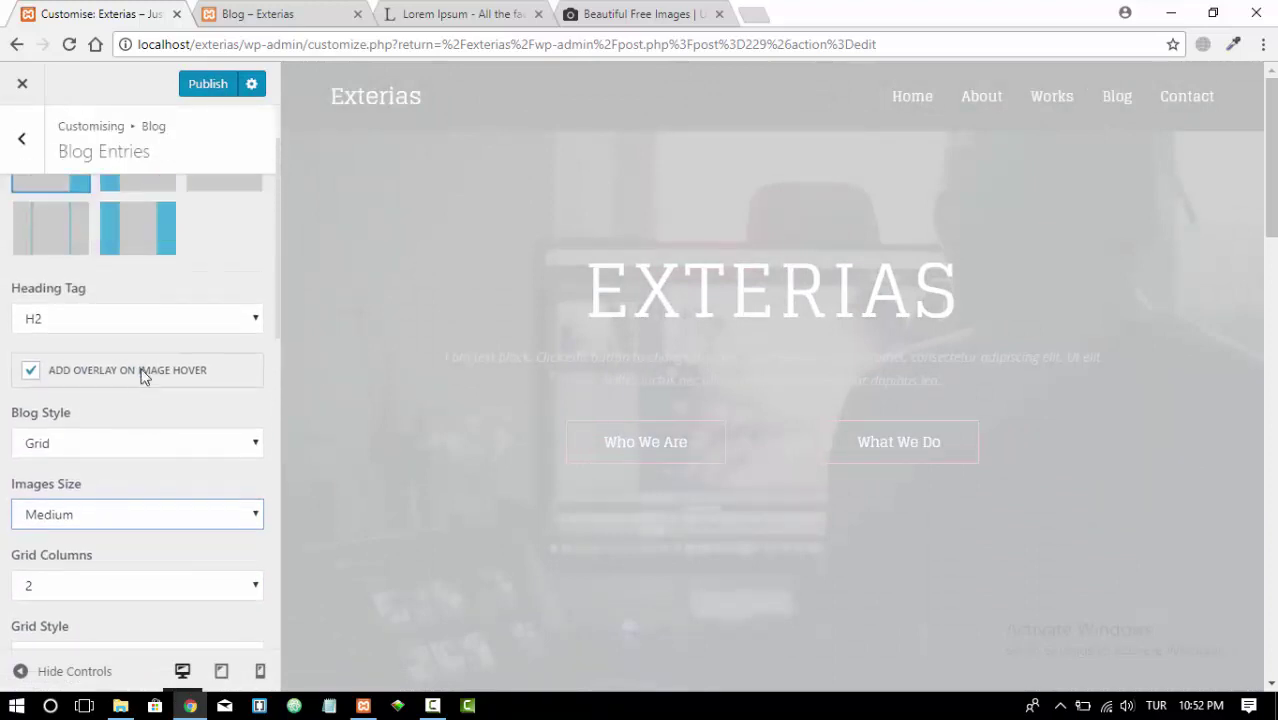
scroll(198, 361, up, 1)
scroll(196, 370, down, 5)
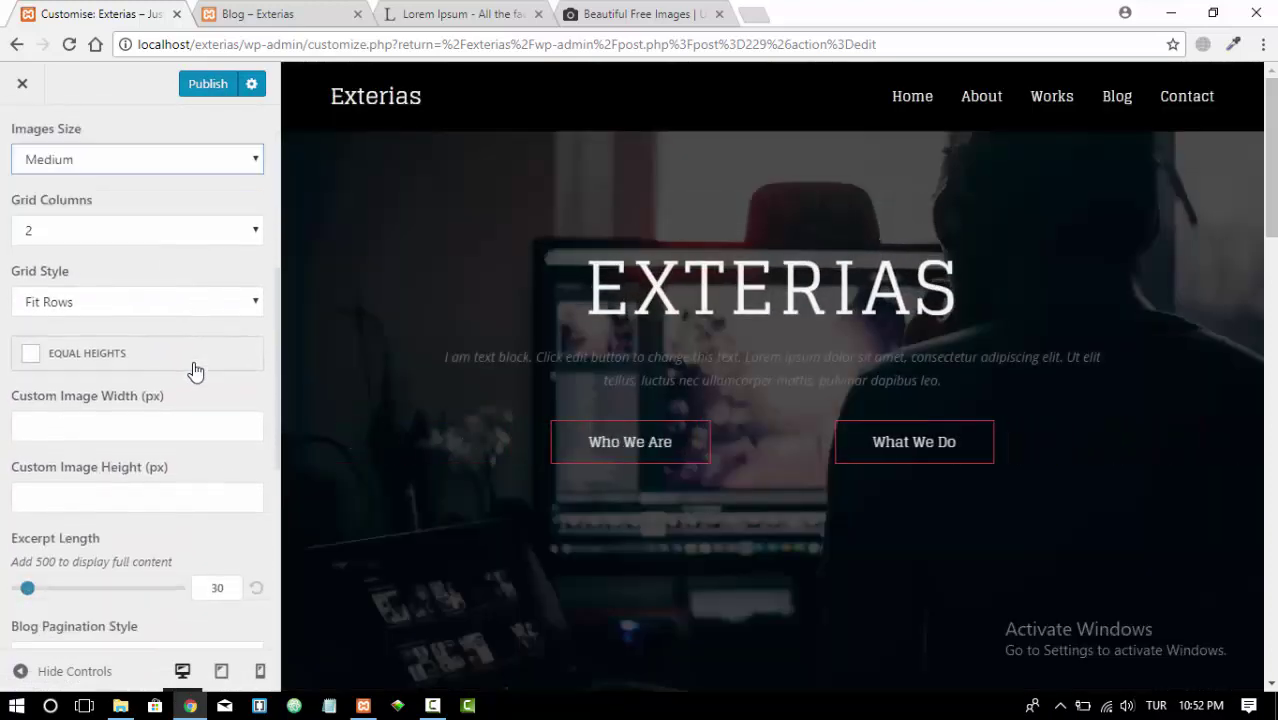
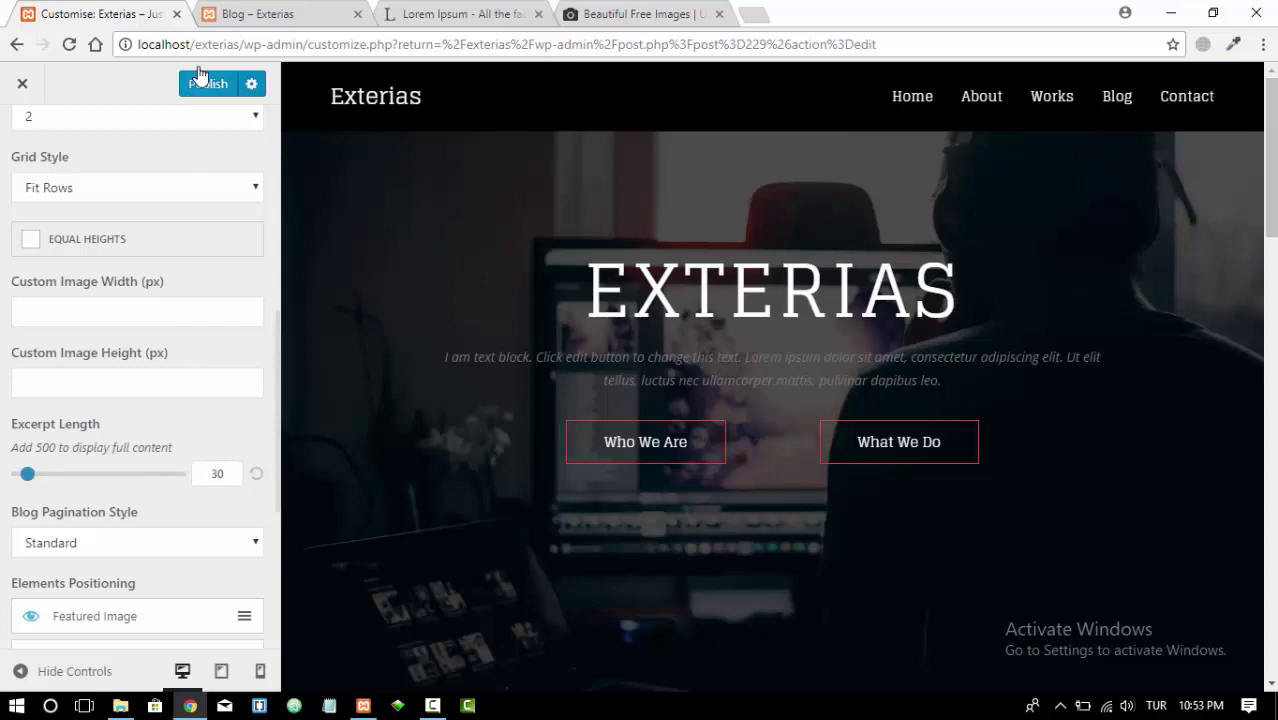
Check the post excerpts on the live blog page, set the blog entries' excerpt length to 15 and publish the changes
click(265, 20)
scroll(71, 522, down, 3)
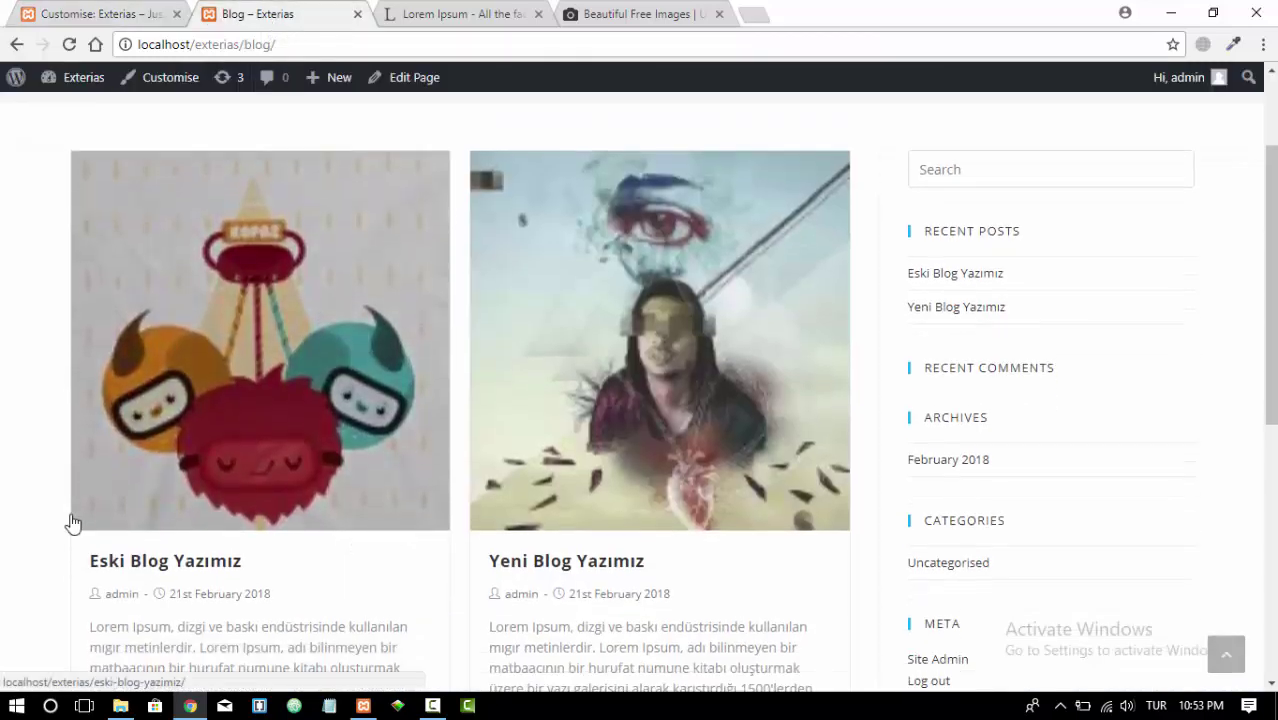
click(87, 8)
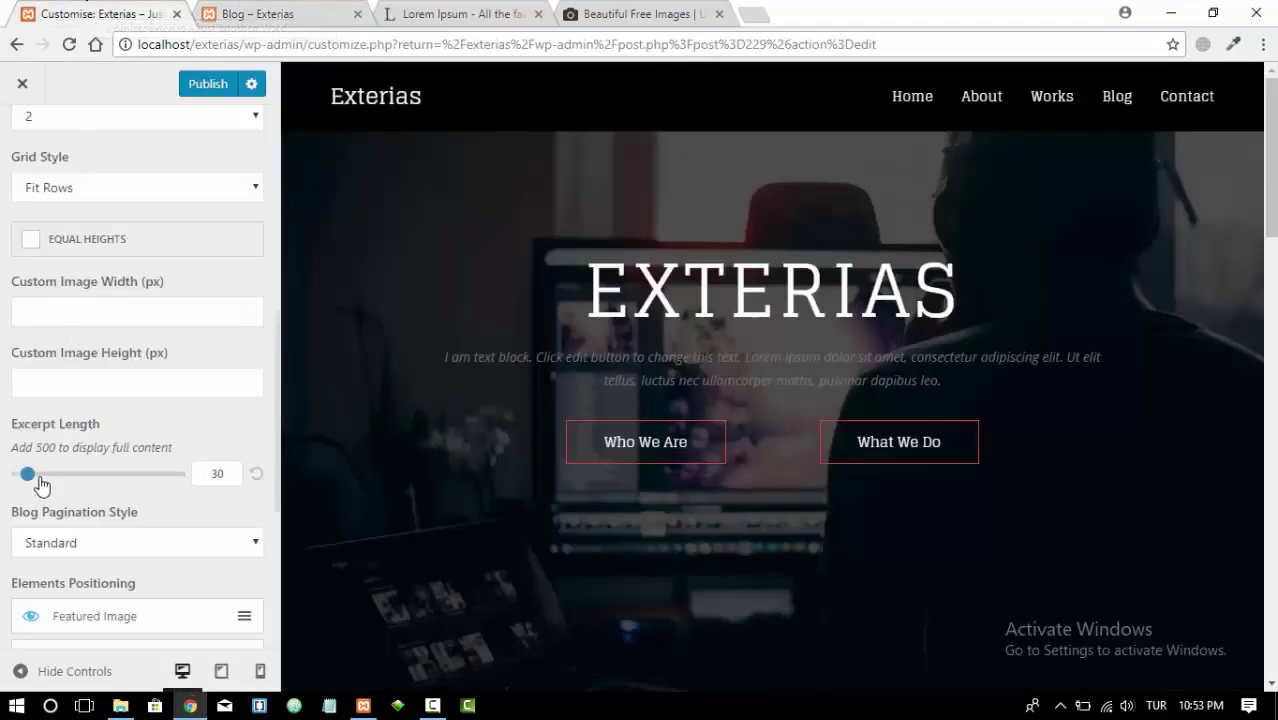
double_click(216, 474)
text(1)
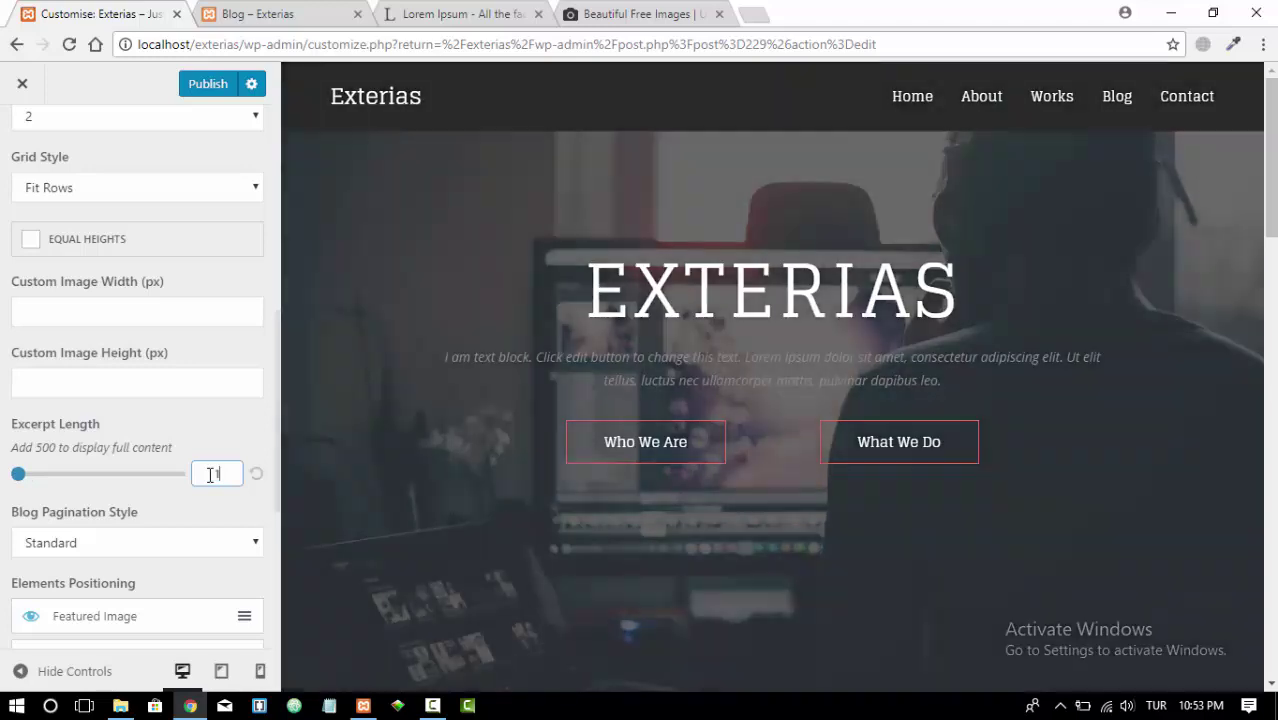
text(5)
click(208, 90)
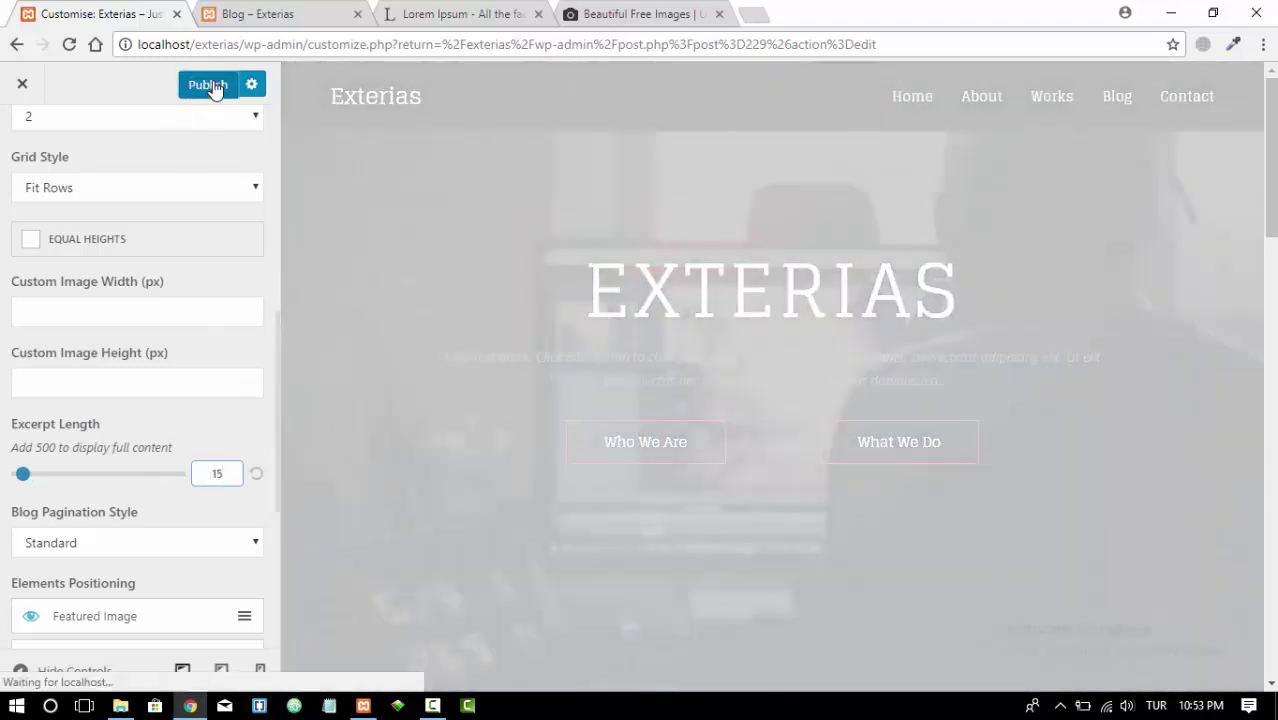
Reload the live blog page, check the excerpt text under the posts and return to the Blog Entries settings
click(250, 28)
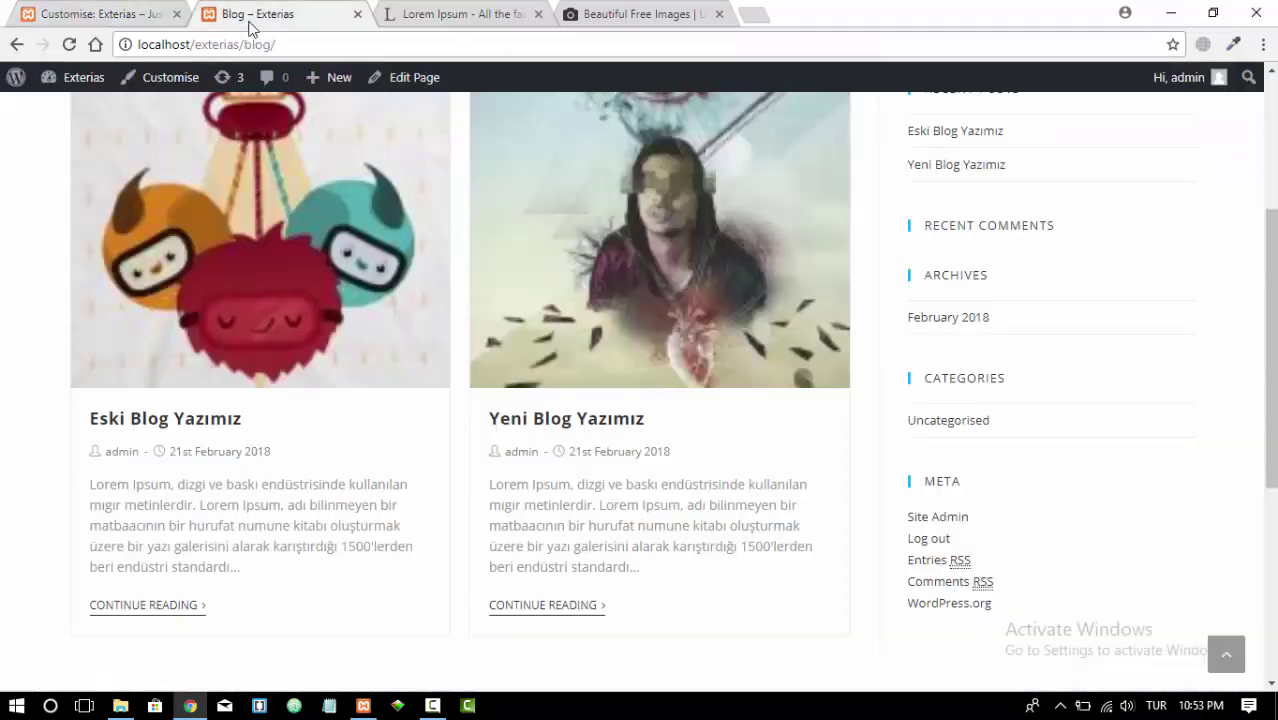
click(75, 50)
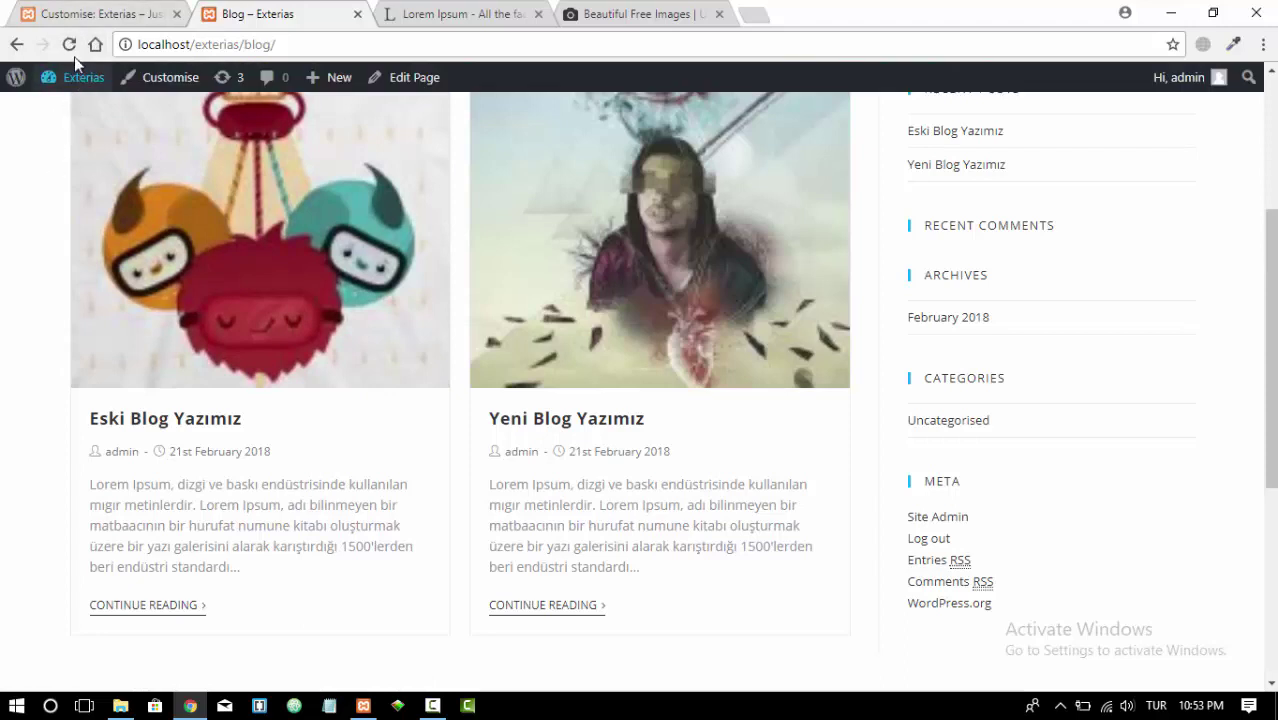
click(69, 45)
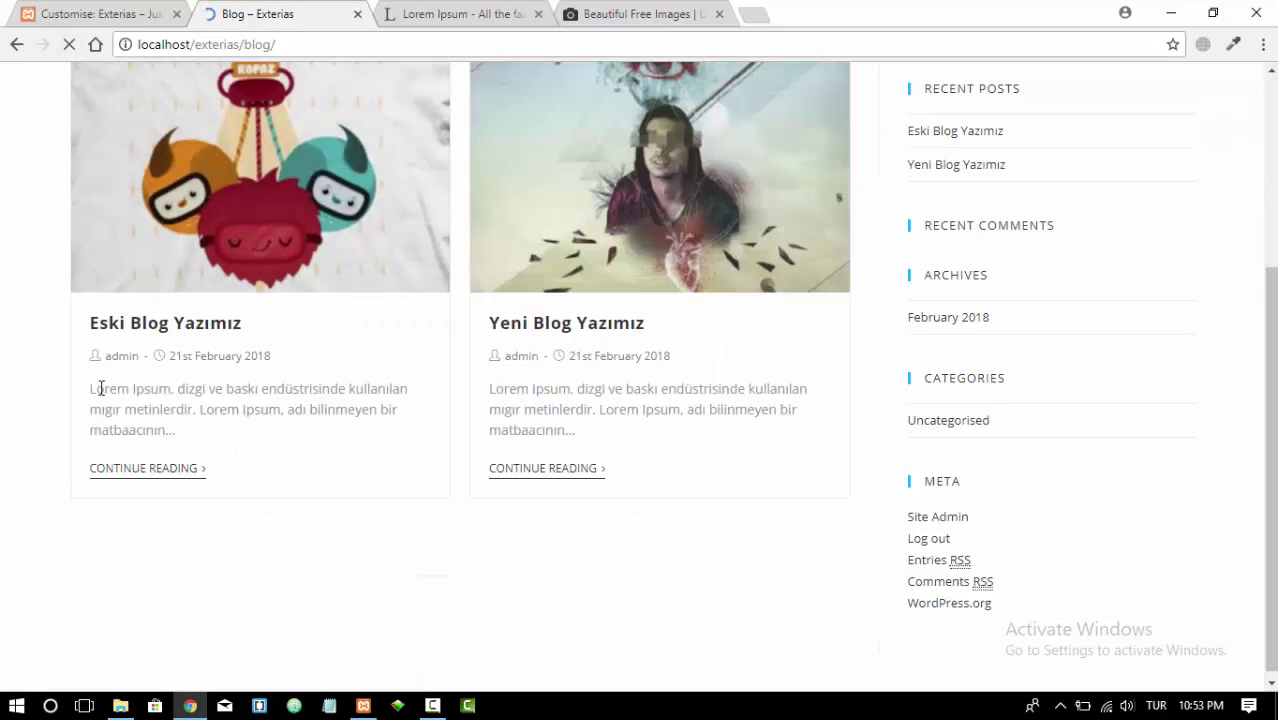
drag(90, 392, 183, 440)
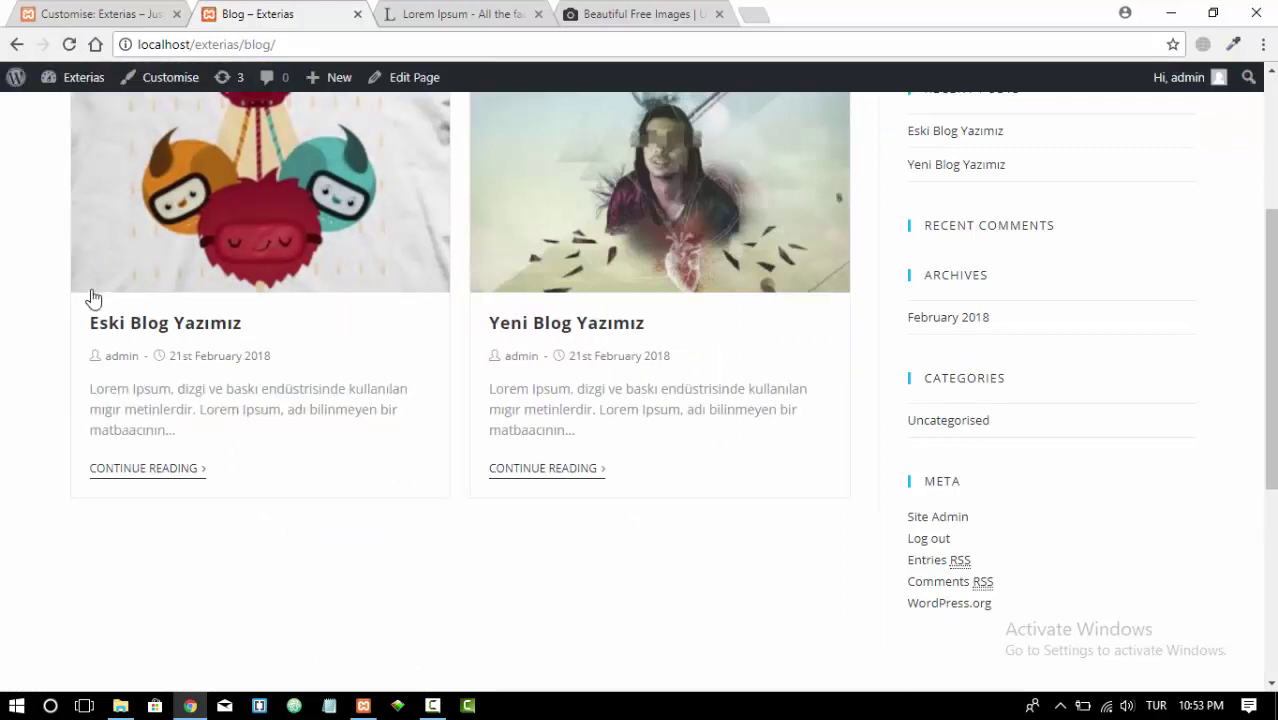
click(108, 16)
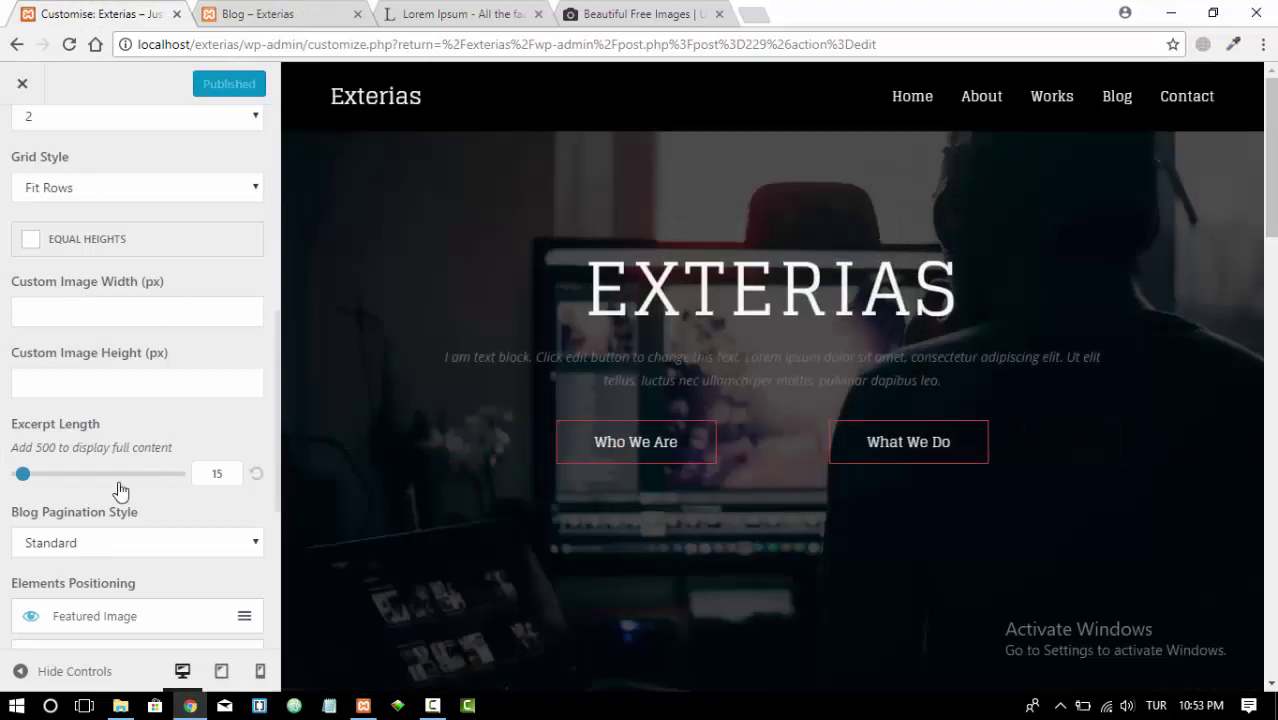
Review the Blog Pagination Style choices and look through the remaining Blog Entries options, including Elements Positioning and Meta
scroll(120, 480, down, 2)
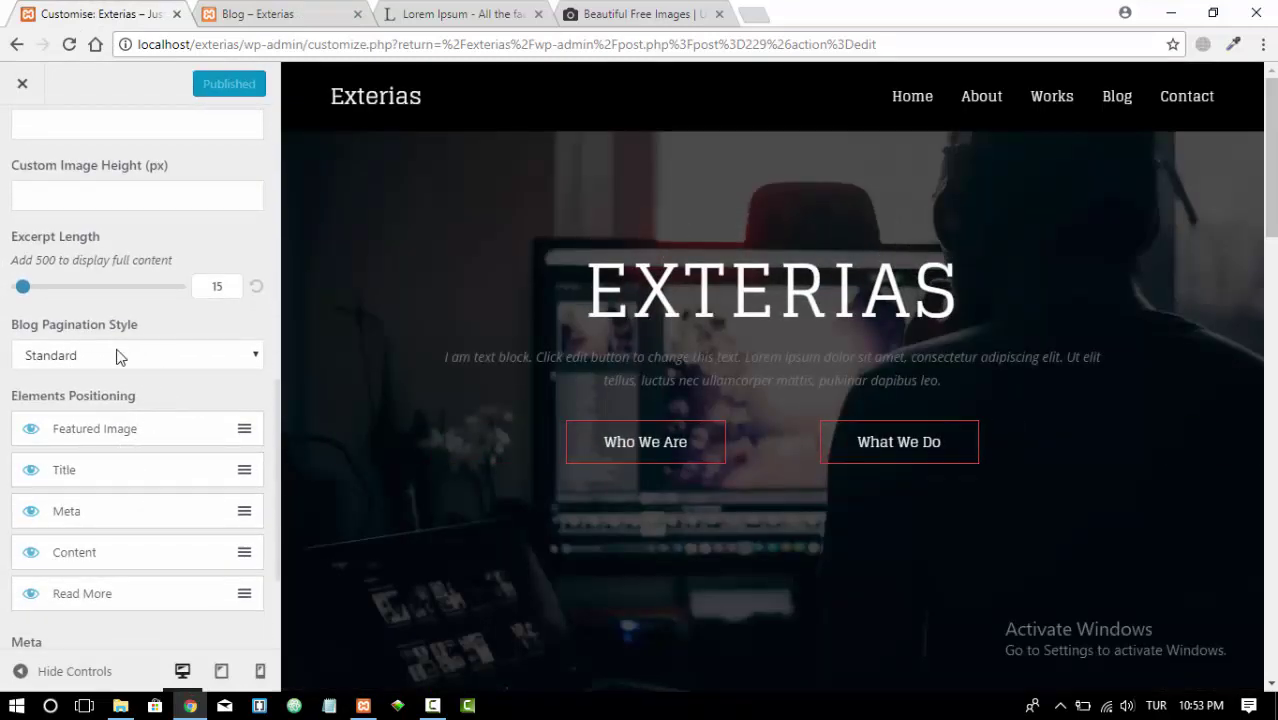
click(153, 362)
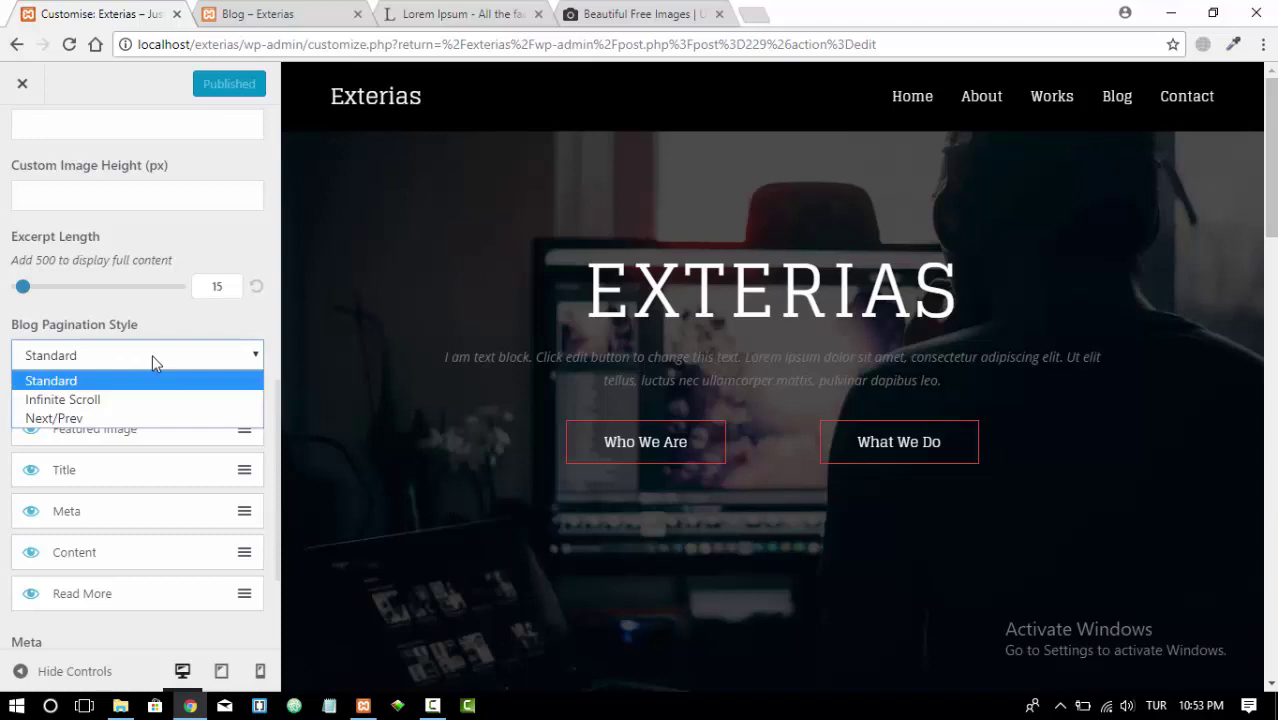
click(163, 348)
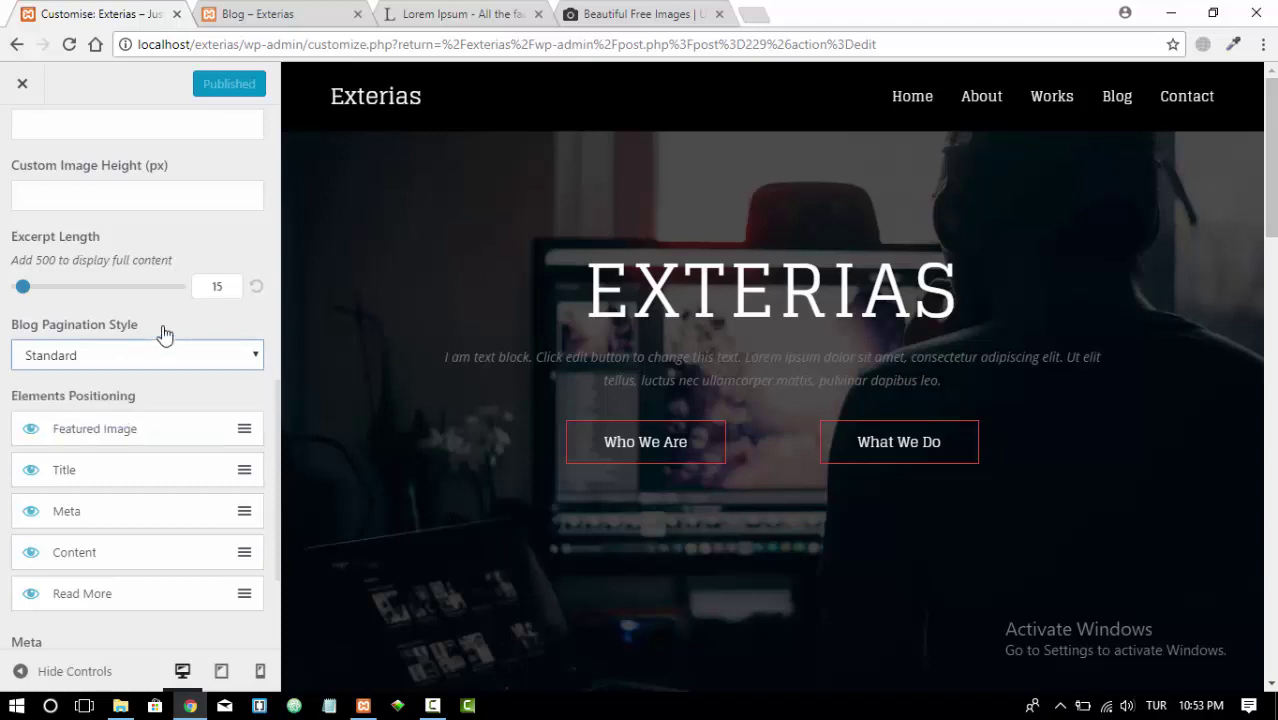
scroll(157, 366, up, 1)
scroll(157, 368, up, 7)
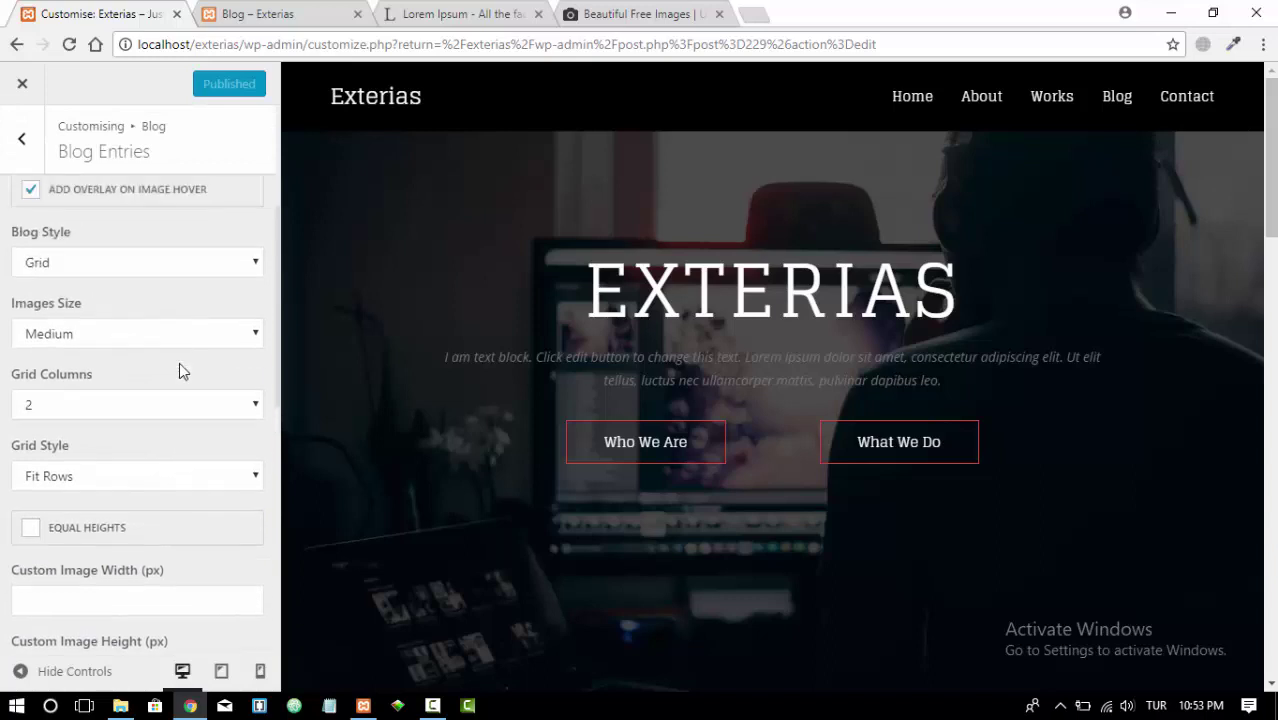
scroll(199, 368, down, 6)
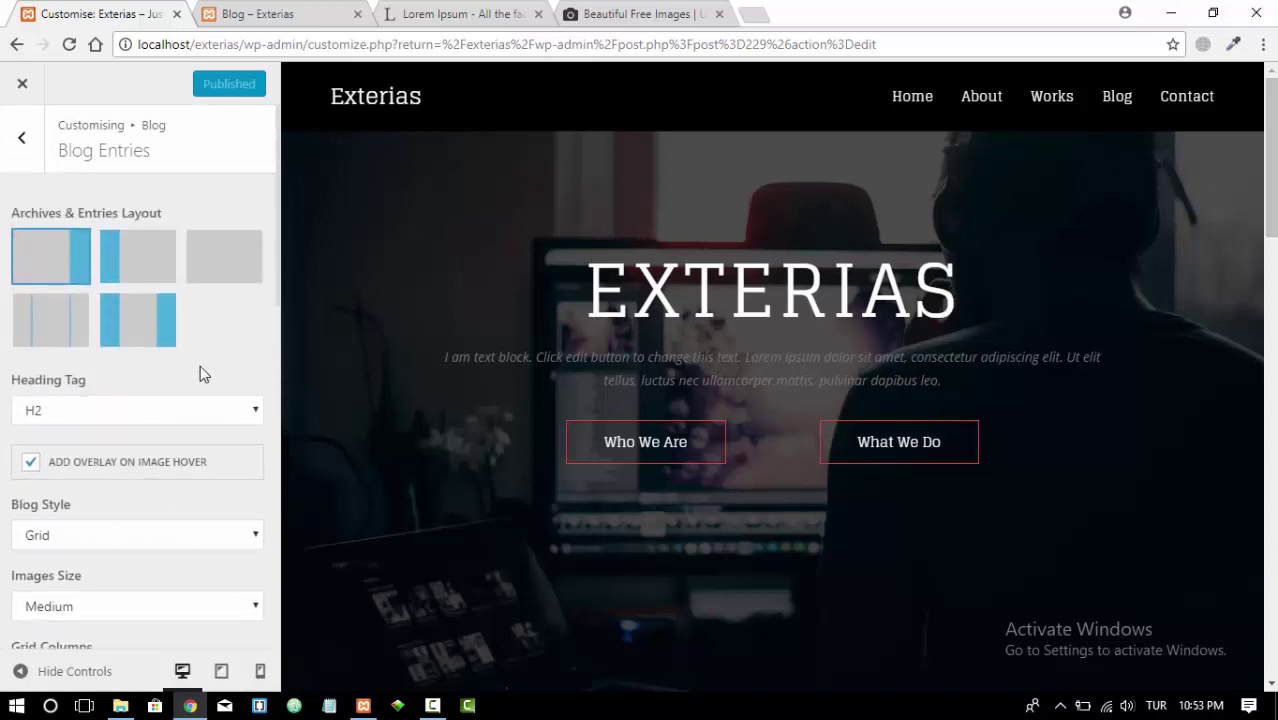
scroll(183, 379, down, 4)
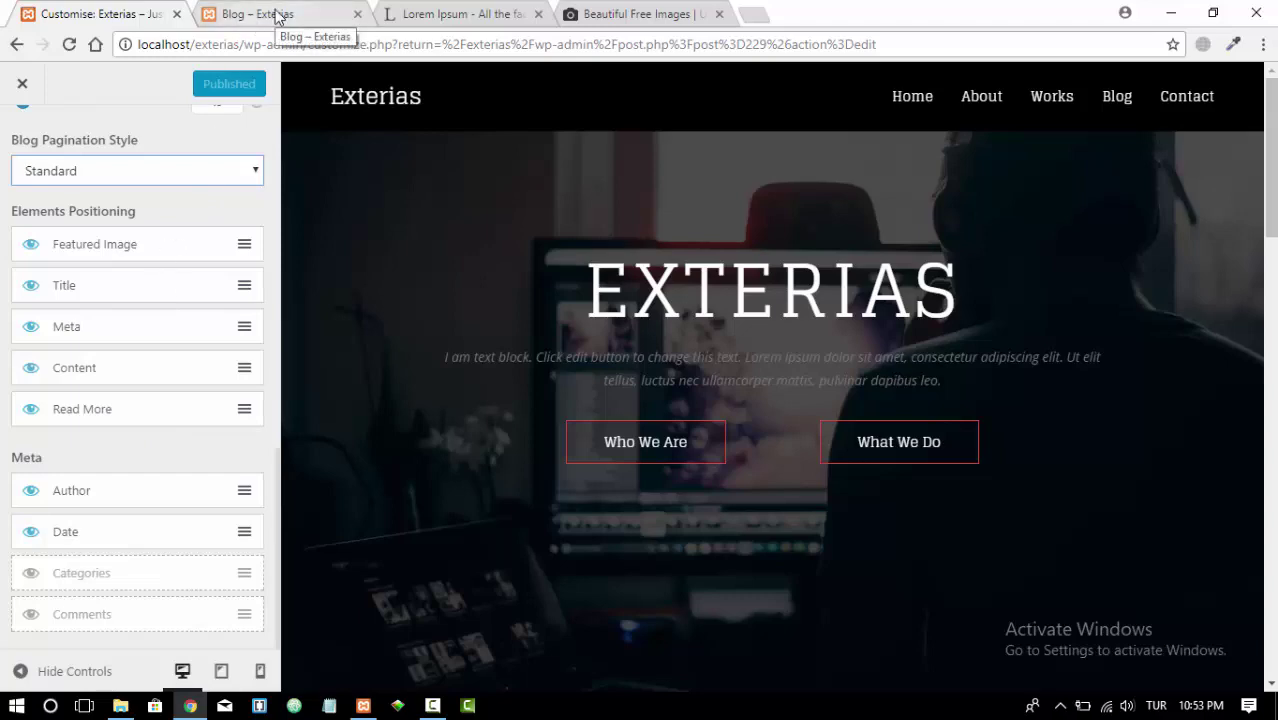
Check the live blog page, move Featured Image below Title in the blog entries' Elements Positioning, publish and reload the live page
click(245, 22)
scroll(190, 310, up, 3)
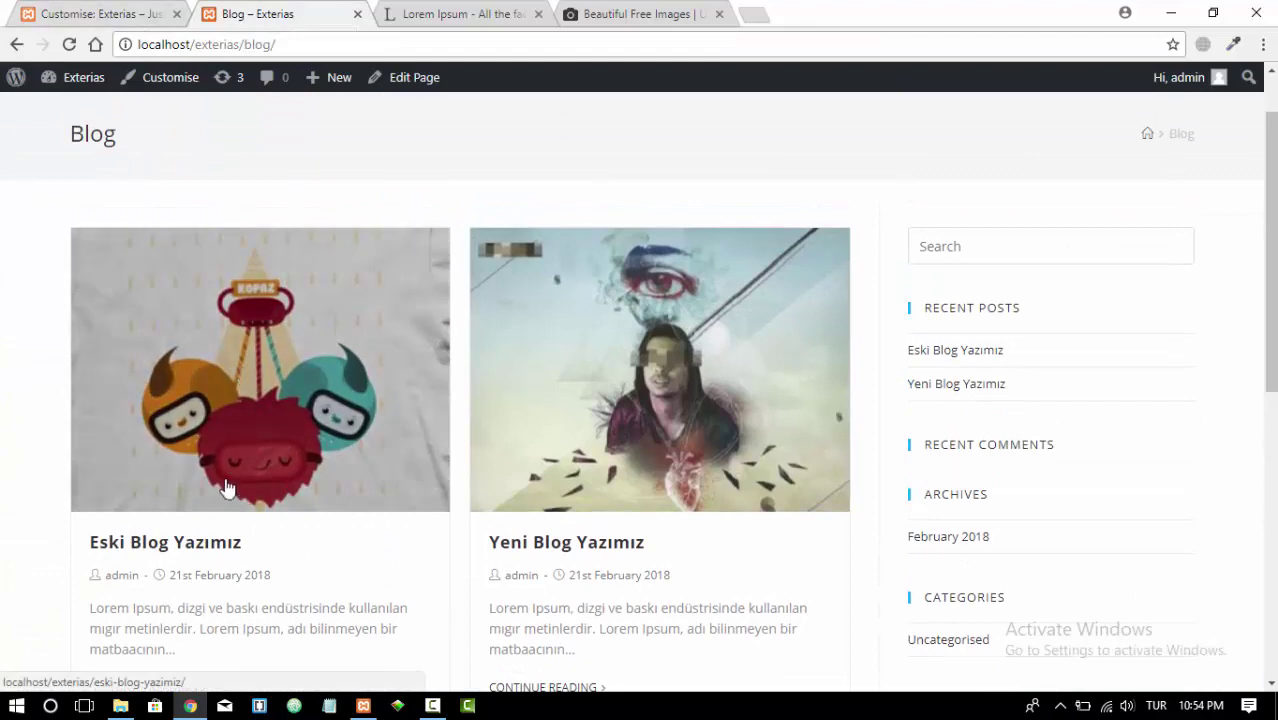
click(124, 20)
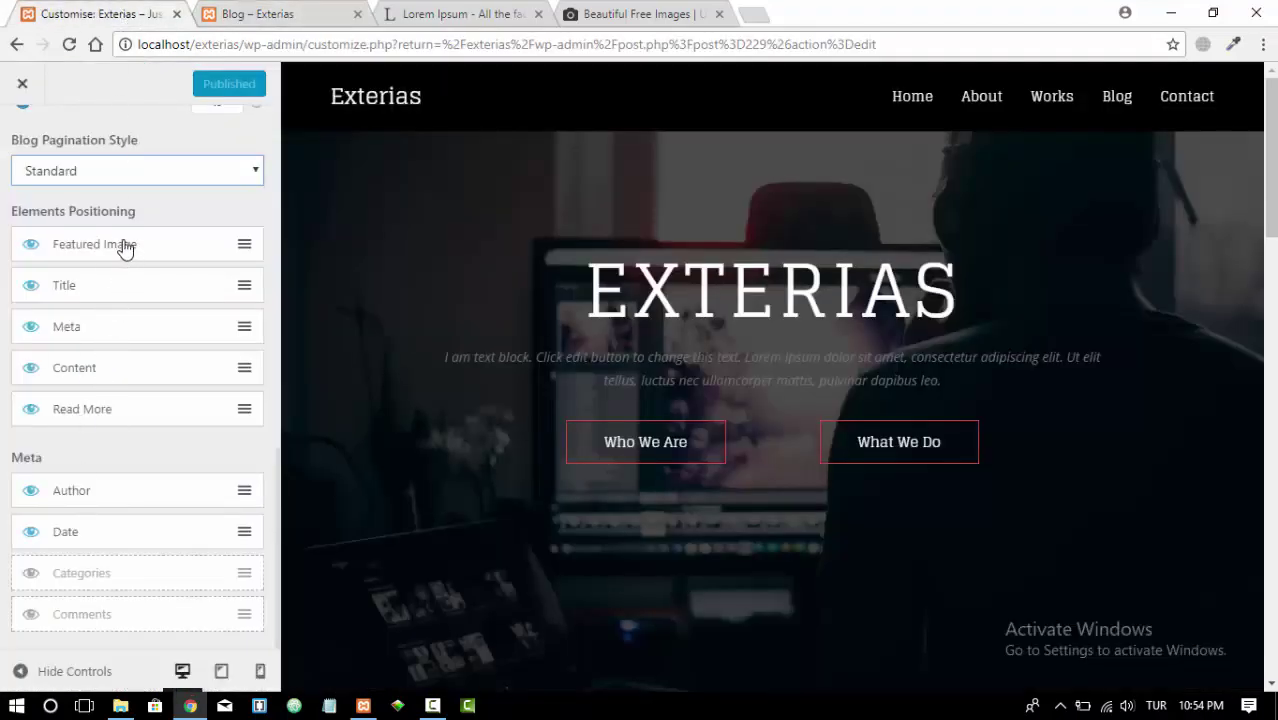
drag(124, 248, 116, 327)
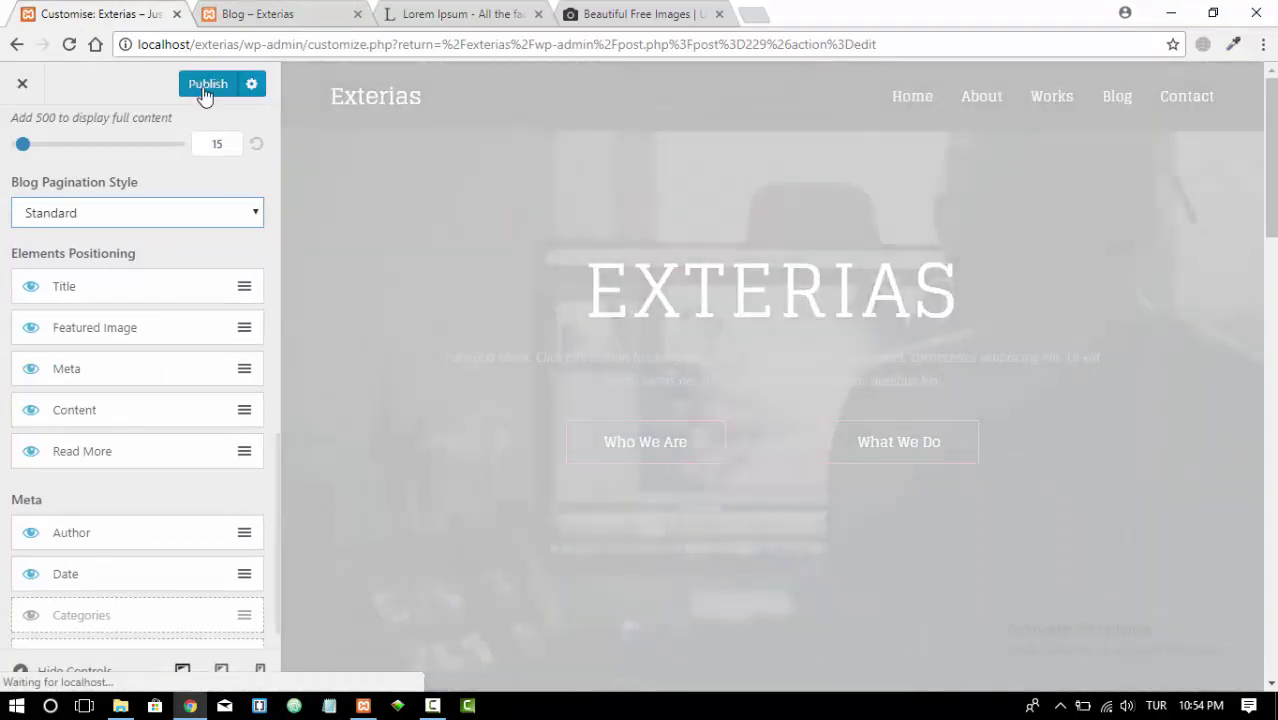
click(206, 86)
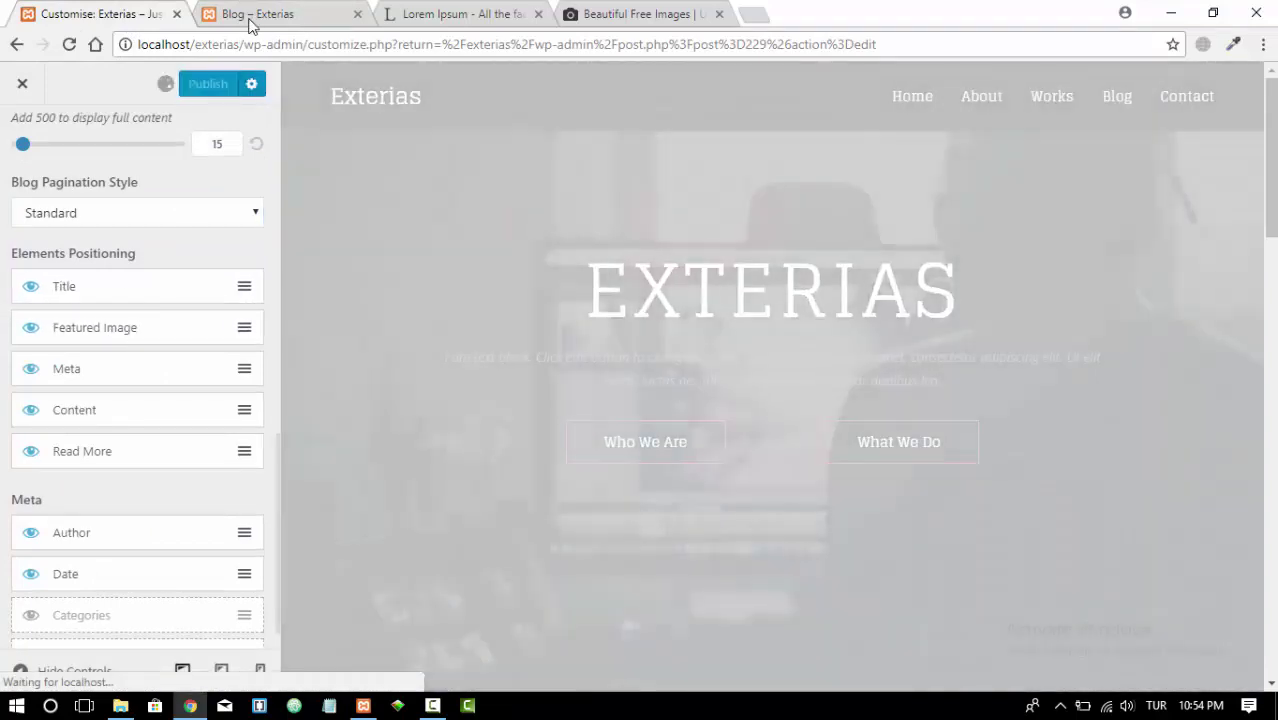
click(250, 20)
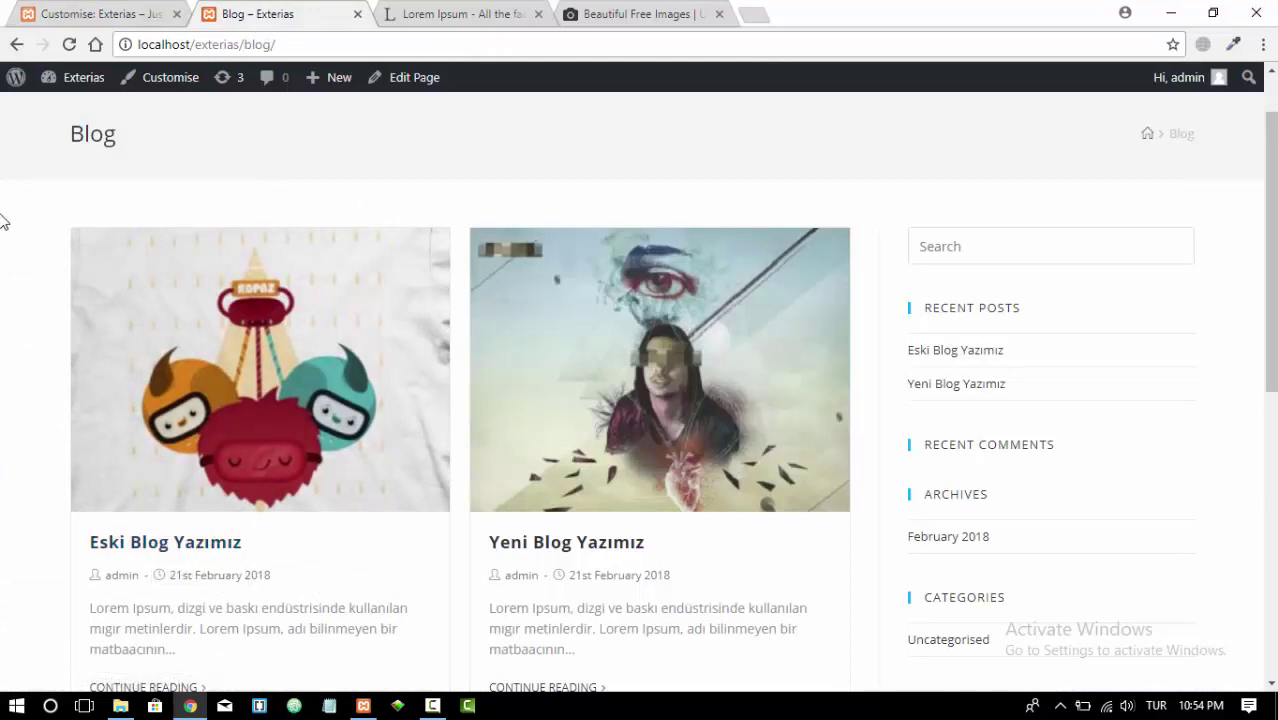
click(70, 45)
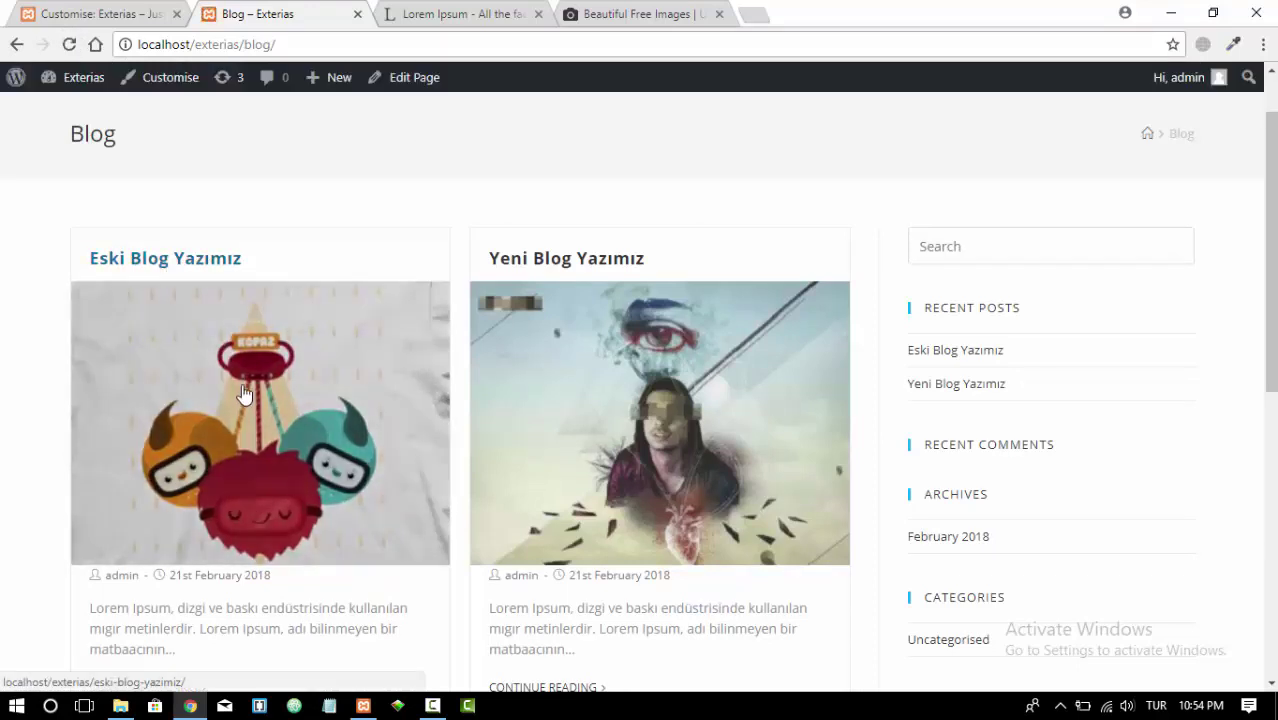
Move Featured Image back above Title in the blog entries' Elements Positioning, publish and reload the live blog page
click(100, 14)
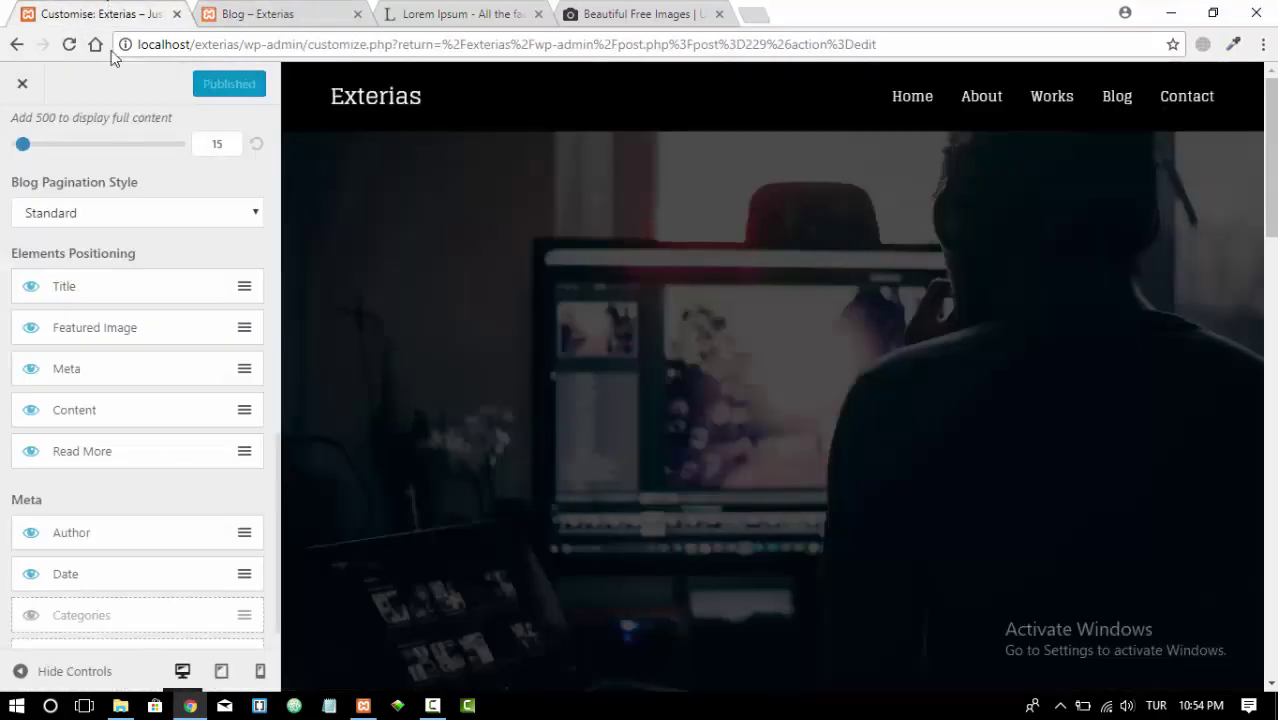
drag(88, 331, 88, 283)
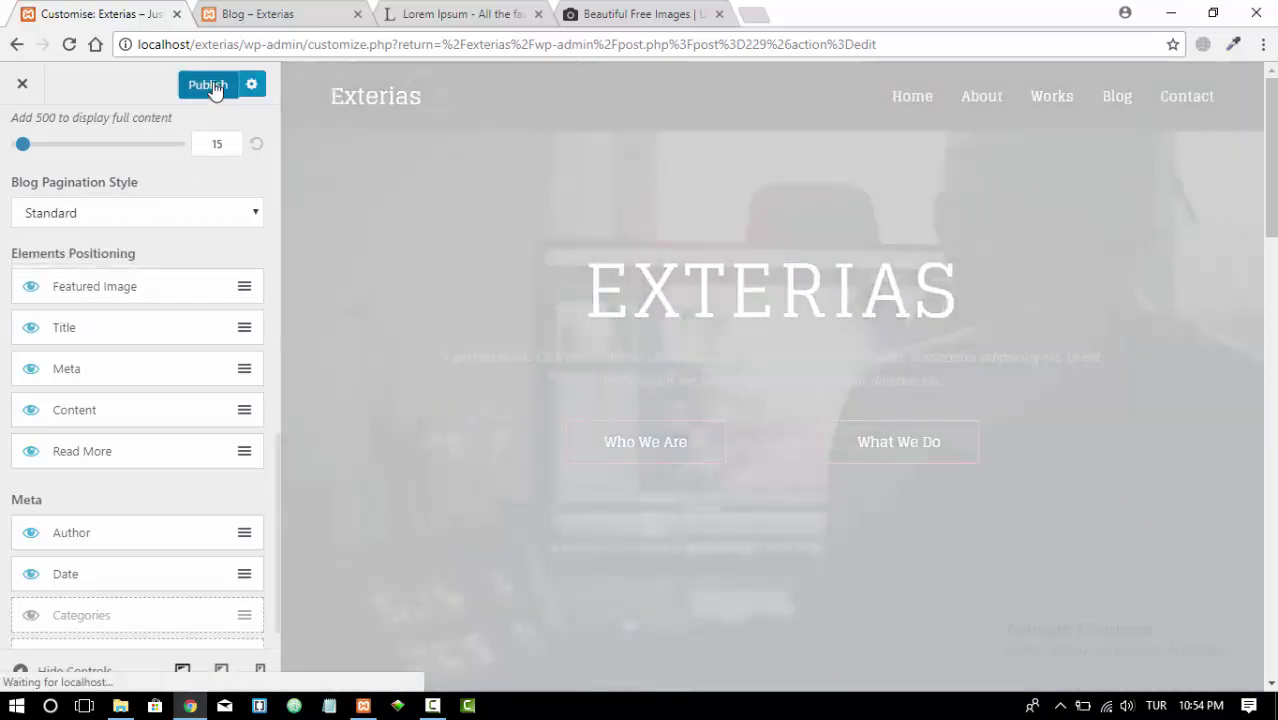
click(208, 85)
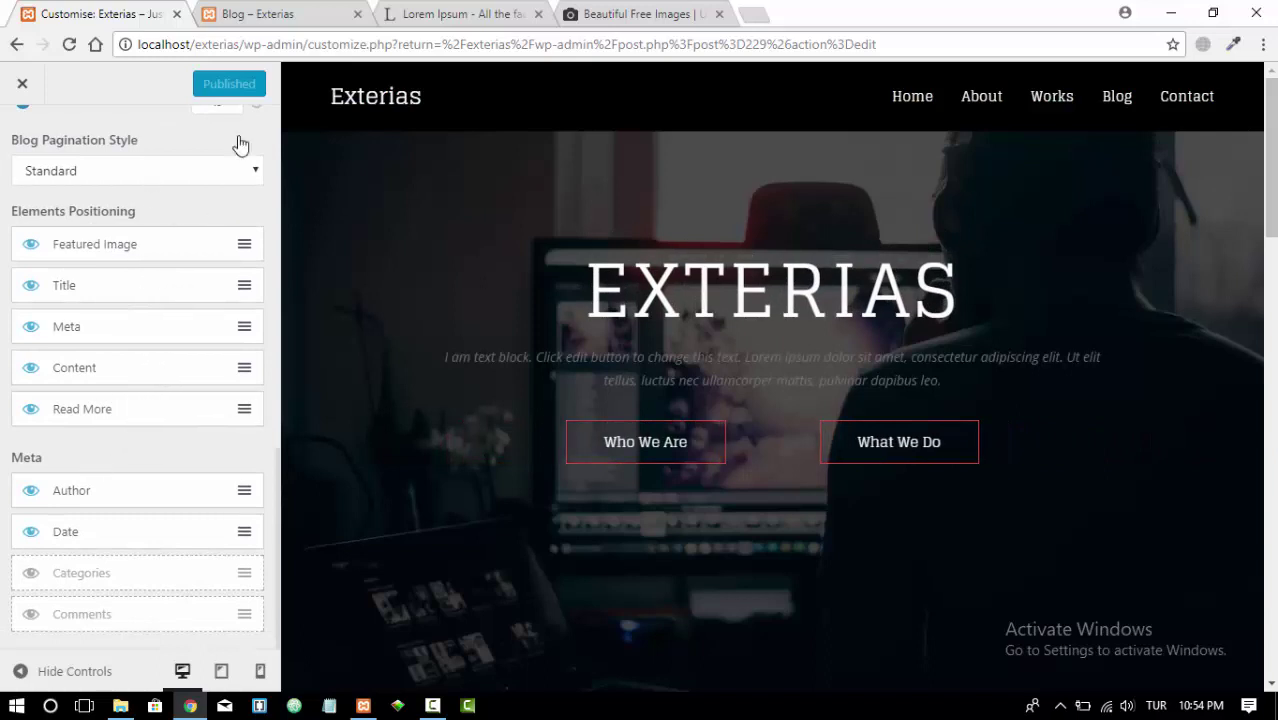
click(300, 14)
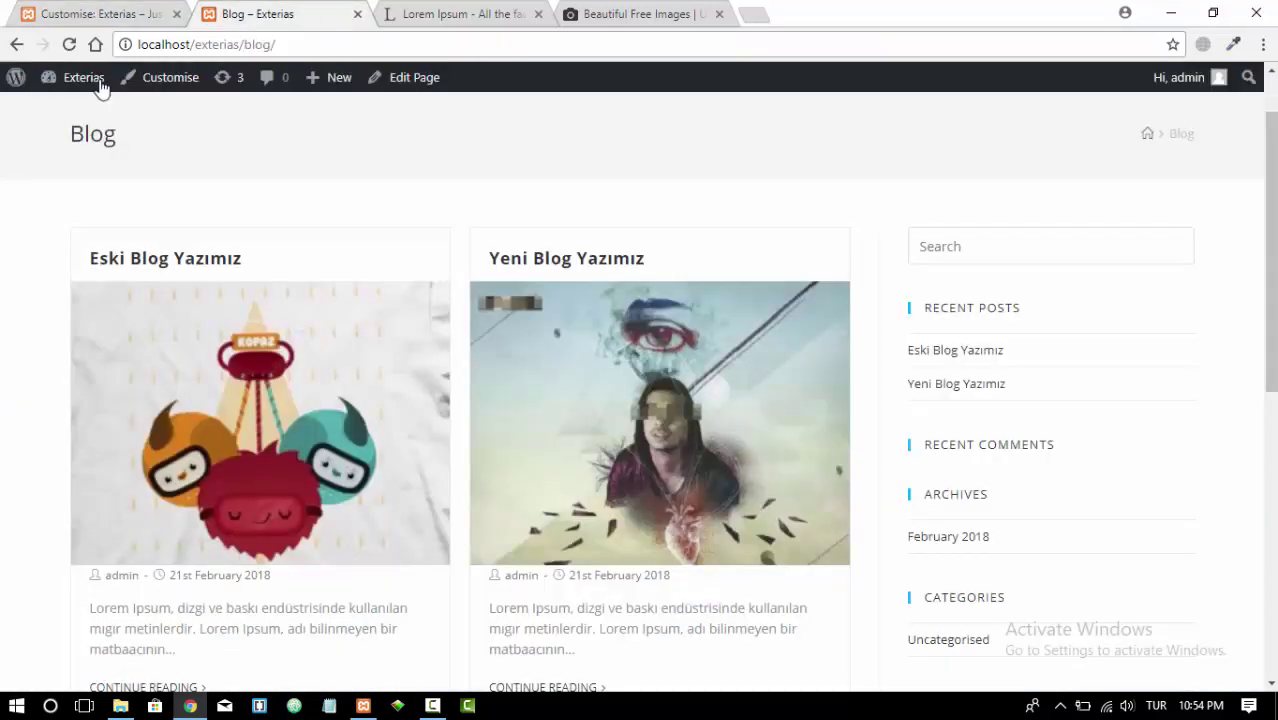
click(74, 46)
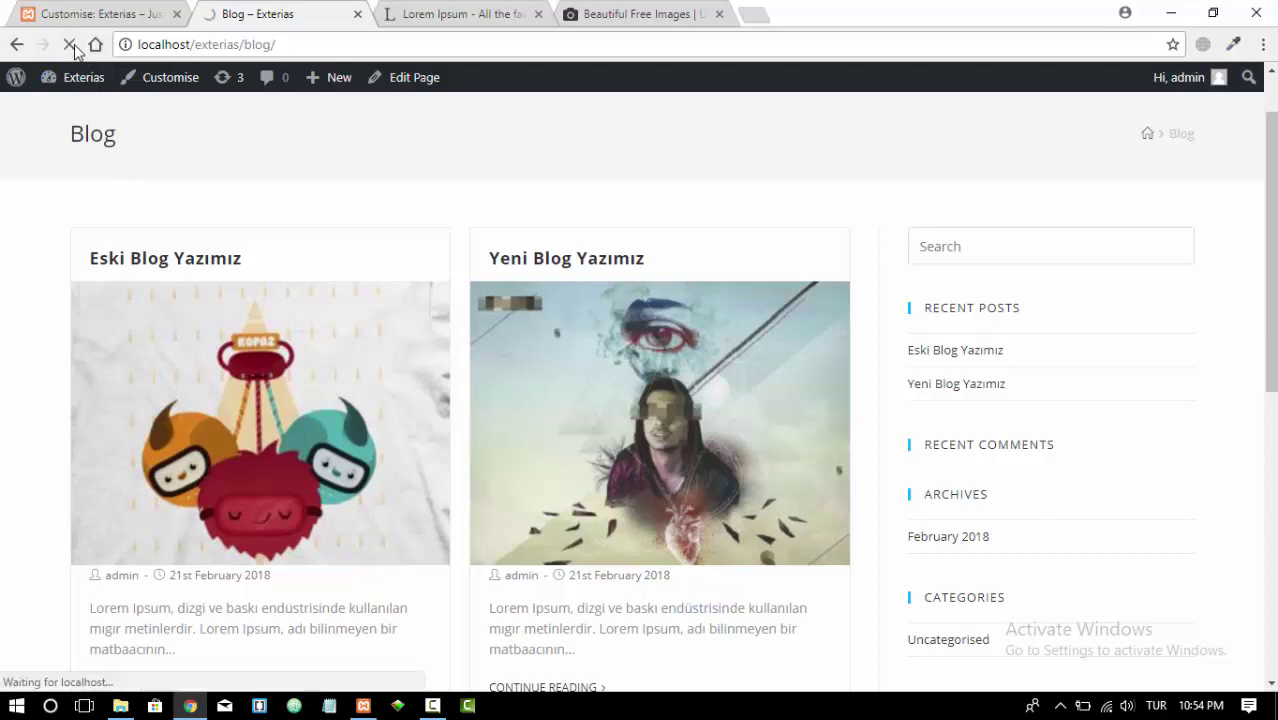
Open the full Eski Blog Yazımız post from the live blog page and examine its layout and content
scroll(12, 272, down, 2)
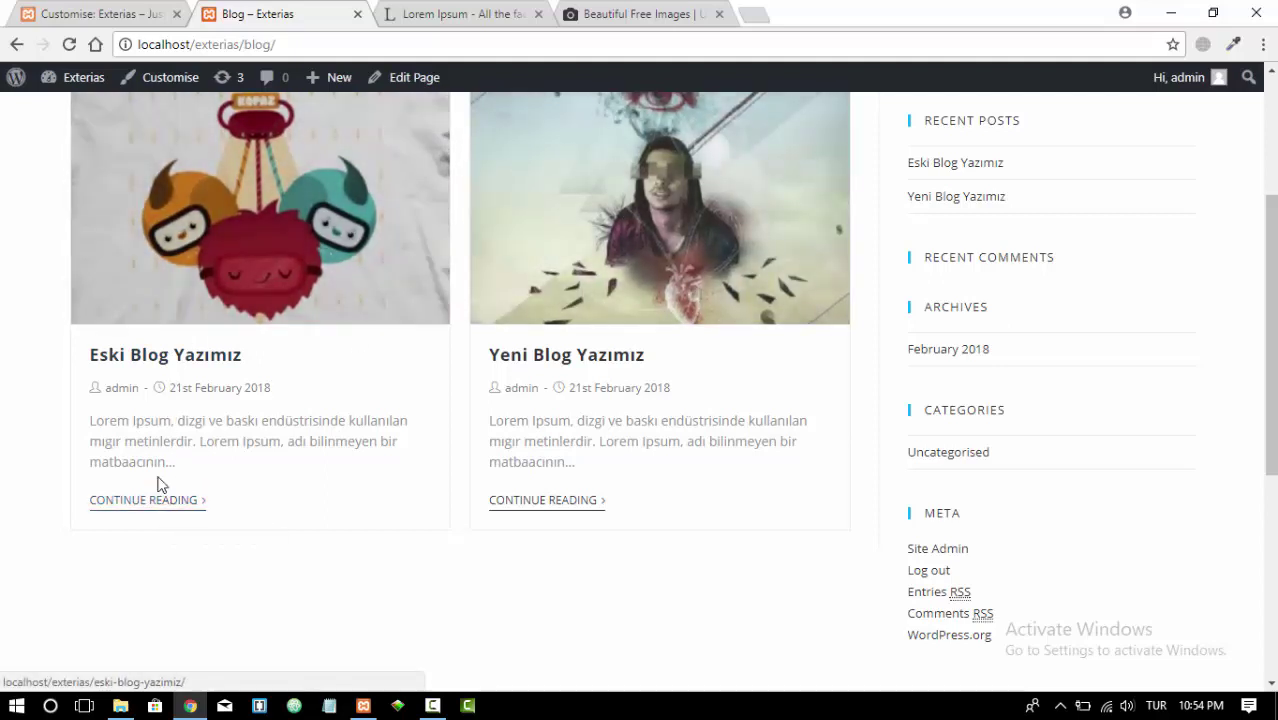
click(153, 500)
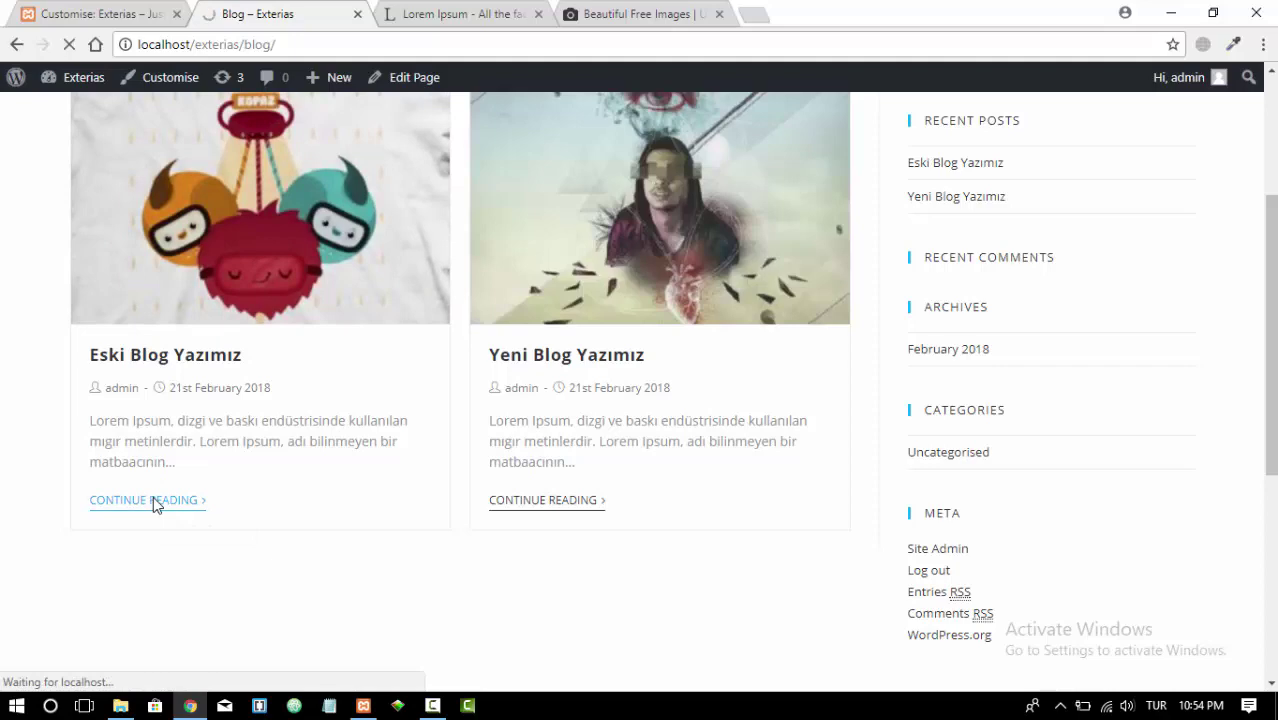
scroll(433, 316, down, 10)
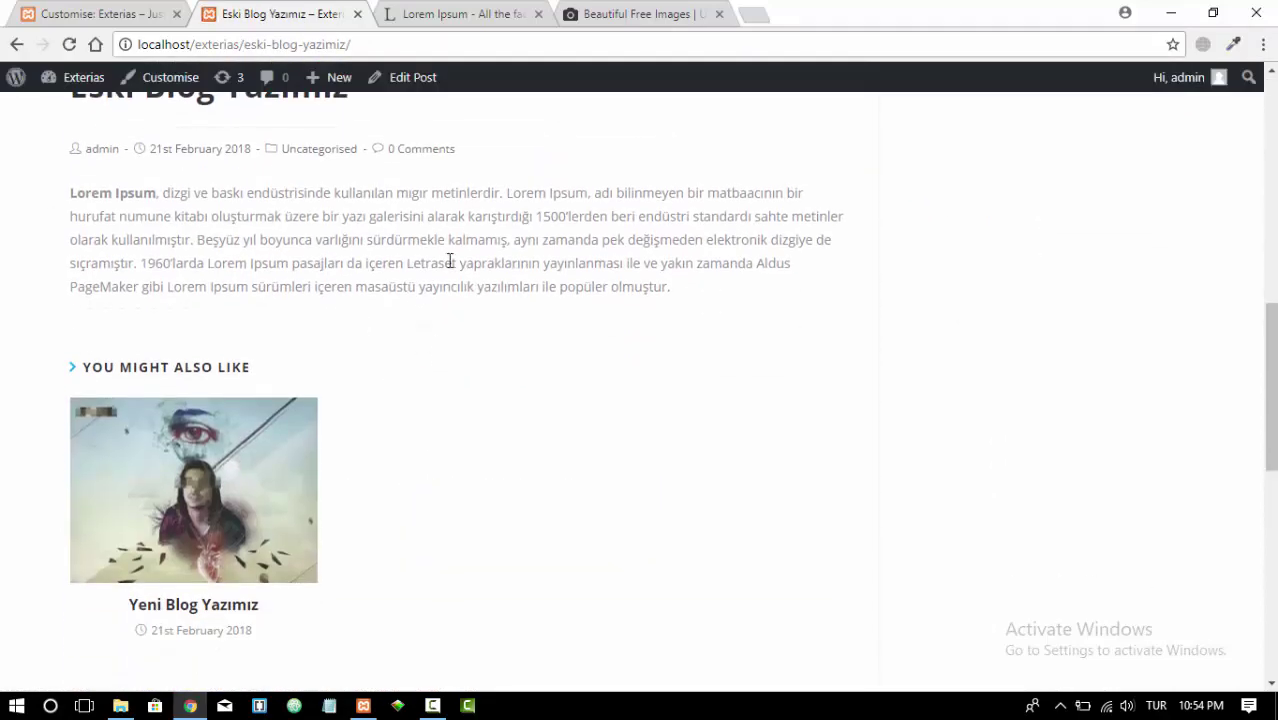
scroll(458, 318, up, 5)
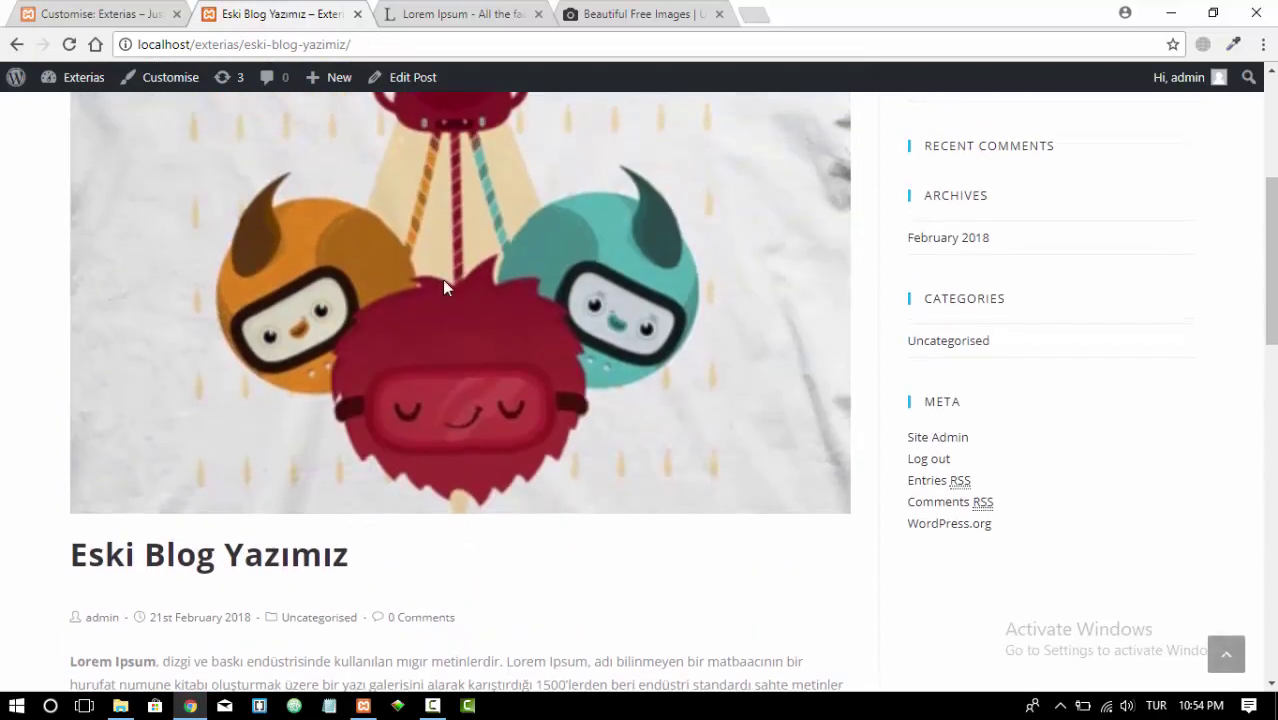
Return to the customiser, leave the Blog Entries settings and open the Single Post settings
click(112, 9)
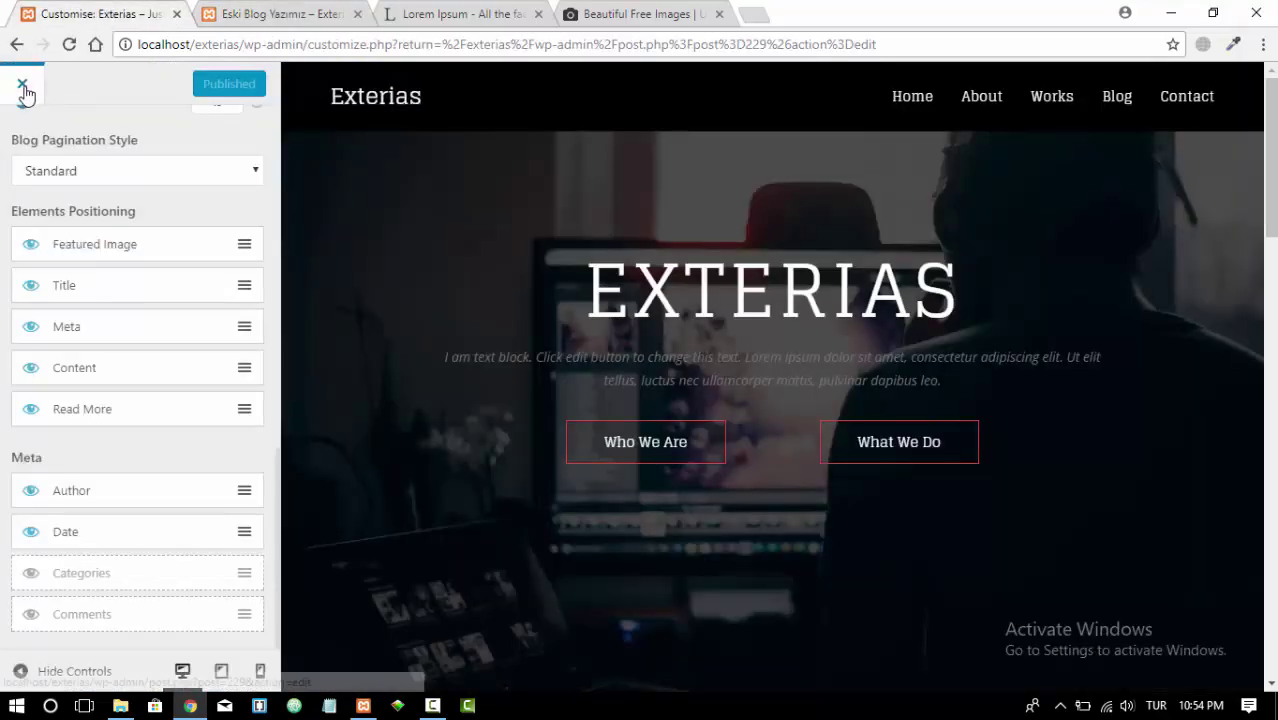
scroll(143, 201, up, 4)
scroll(143, 201, up, 5)
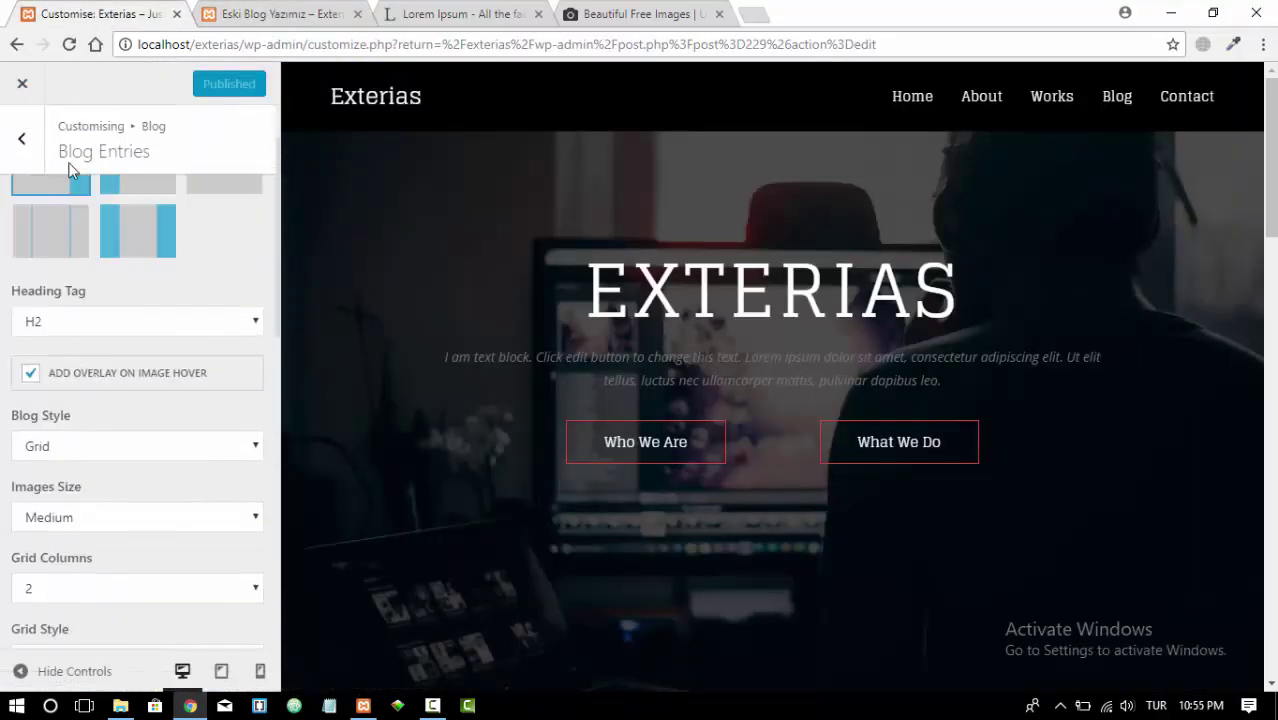
click(27, 144)
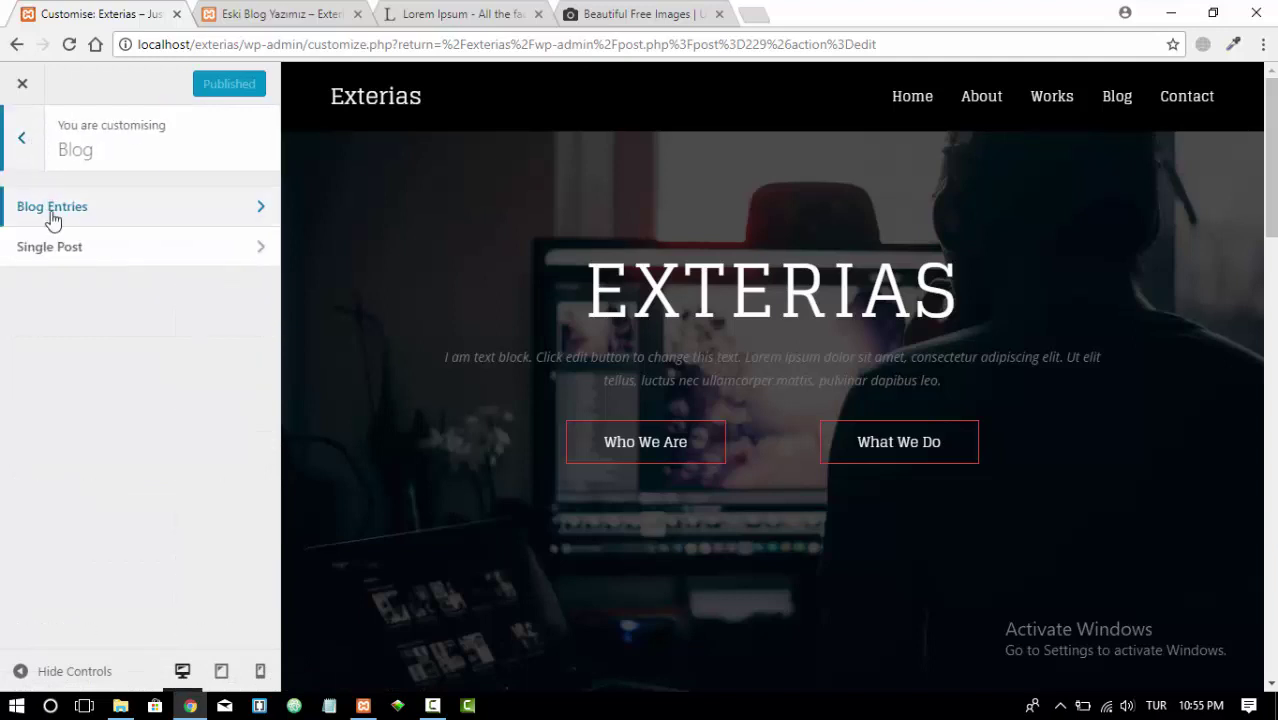
click(61, 250)
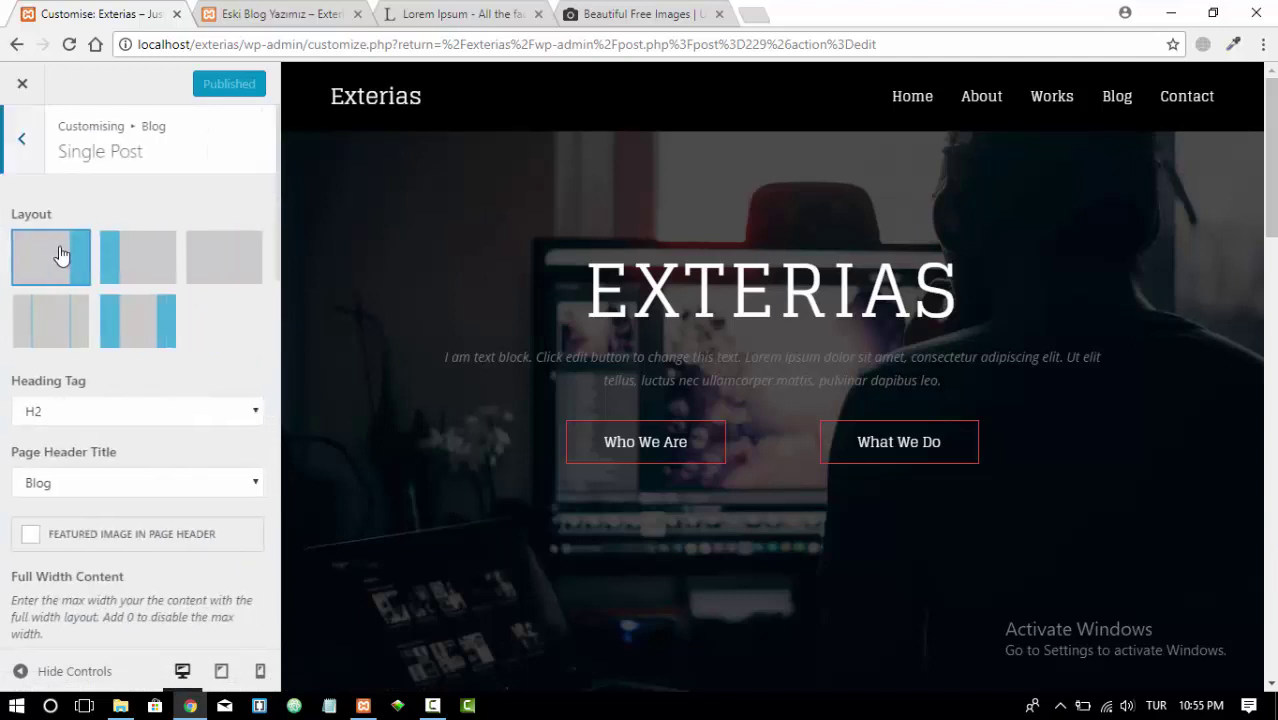
Set the single post layout to a left sidebar, publish it and check the sidebar on the reloaded Eski Blog Yazımız post
click(130, 262)
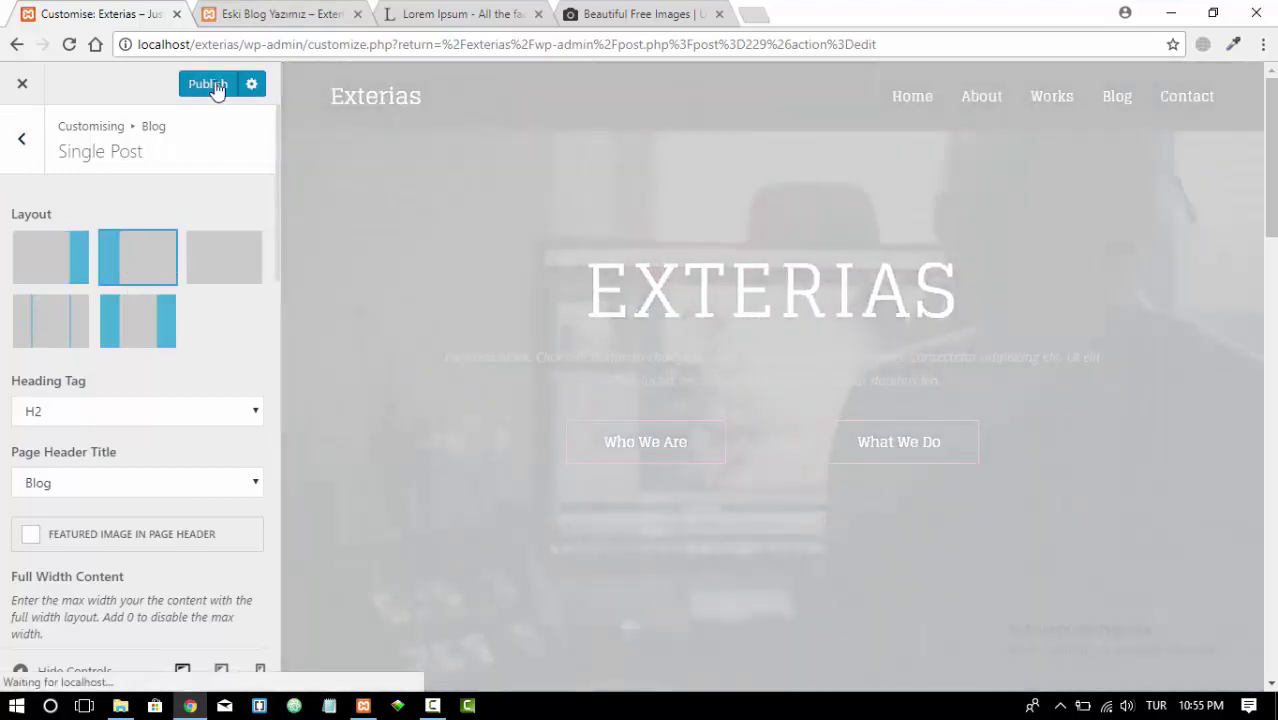
click(207, 85)
key(ctrl+Tab)
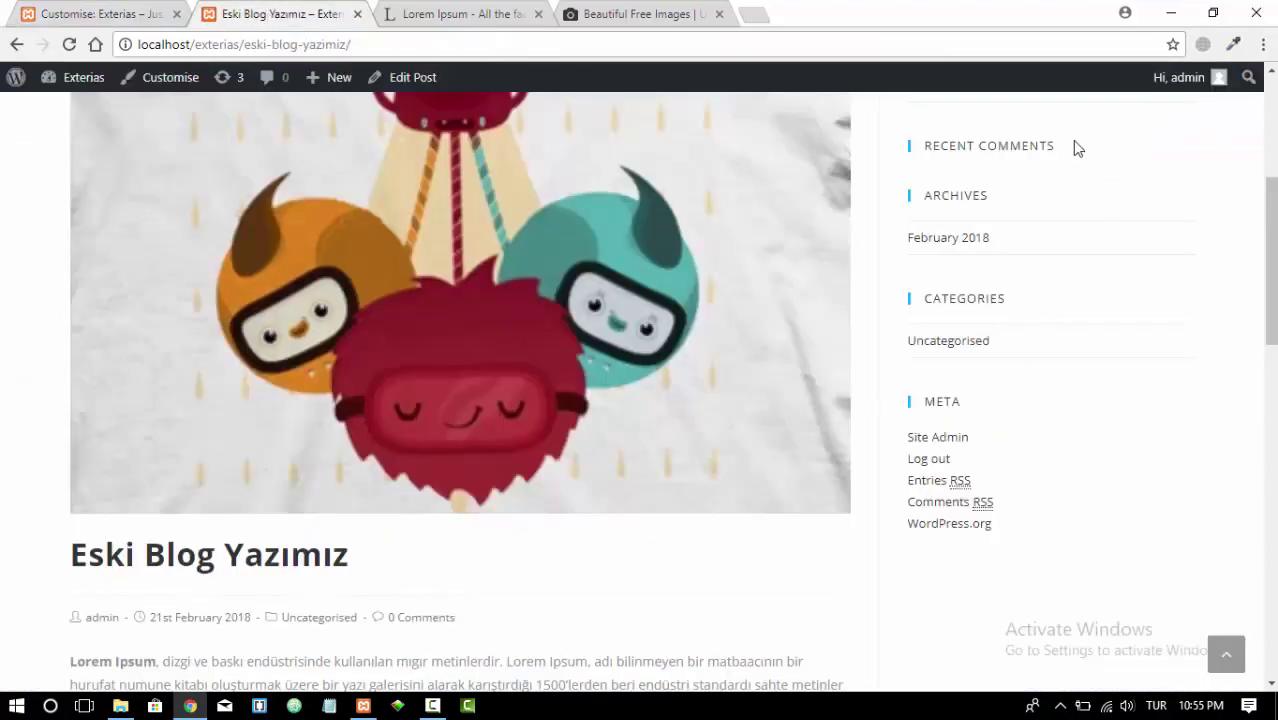
scroll(1060, 402, up, 3)
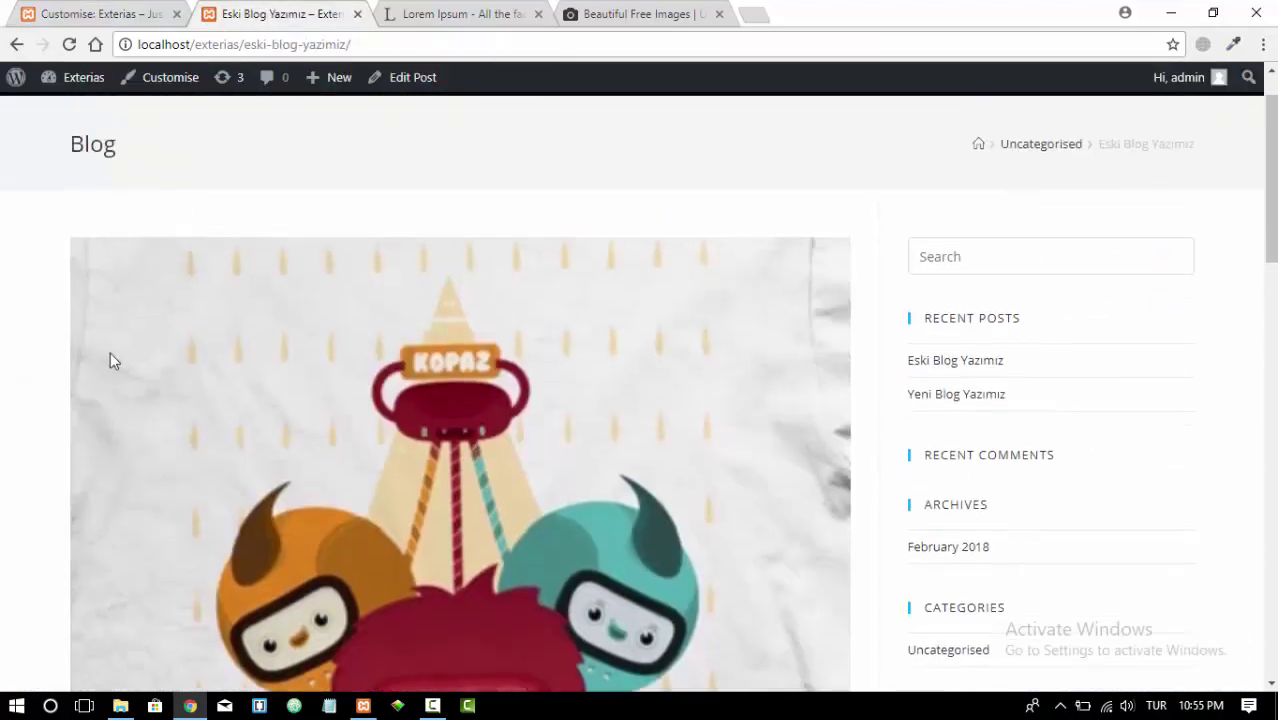
click(69, 44)
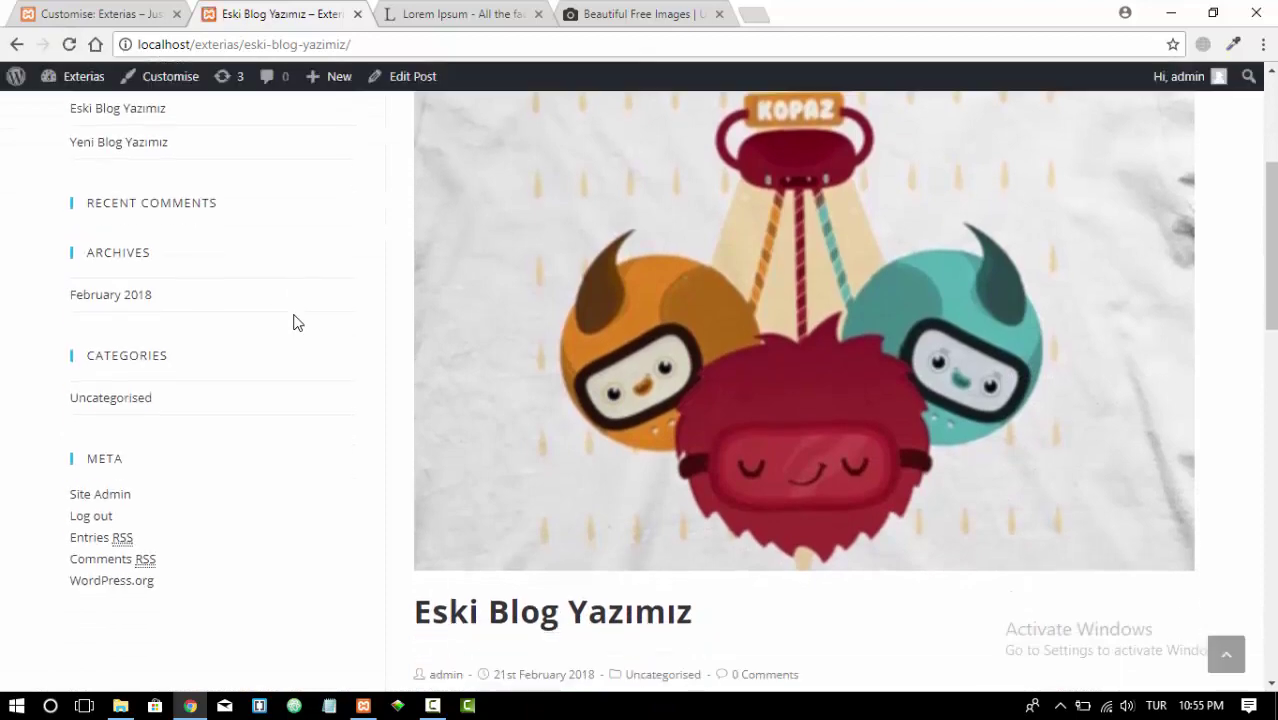
scroll(268, 308, down, 2)
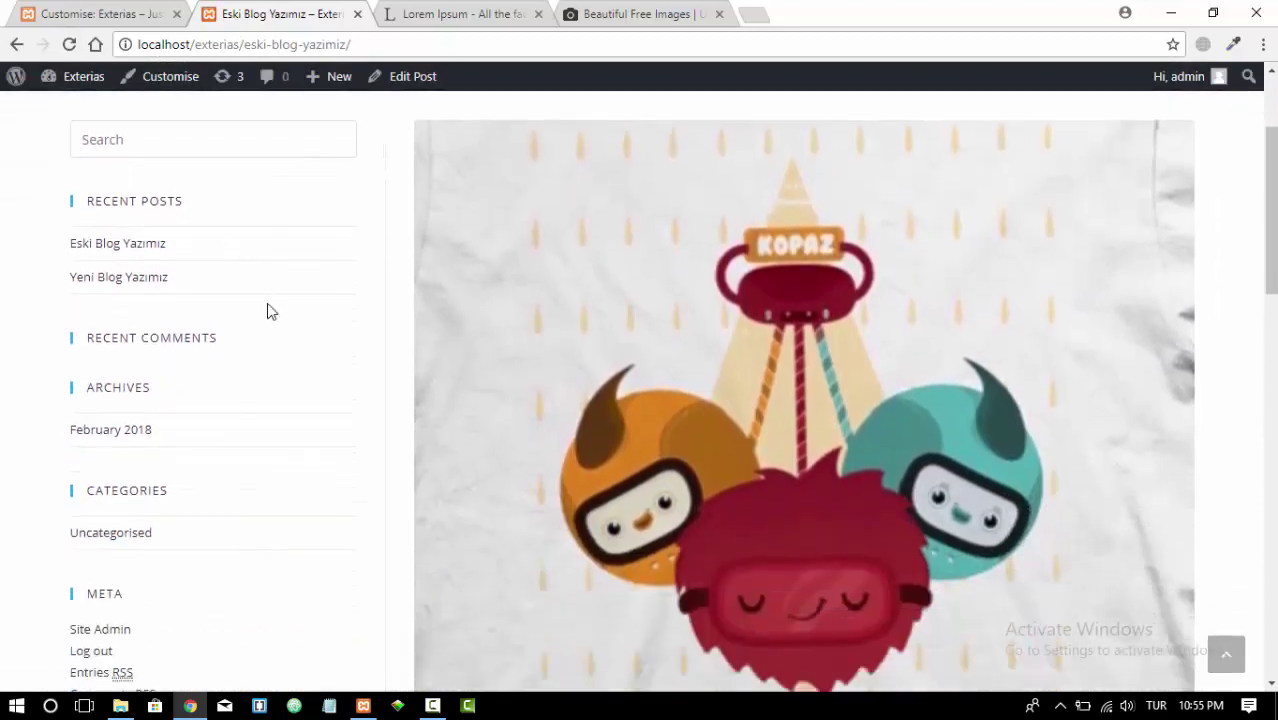
Set the single post layout back to the right sidebar and view the Page Header Title choices
click(91, 24)
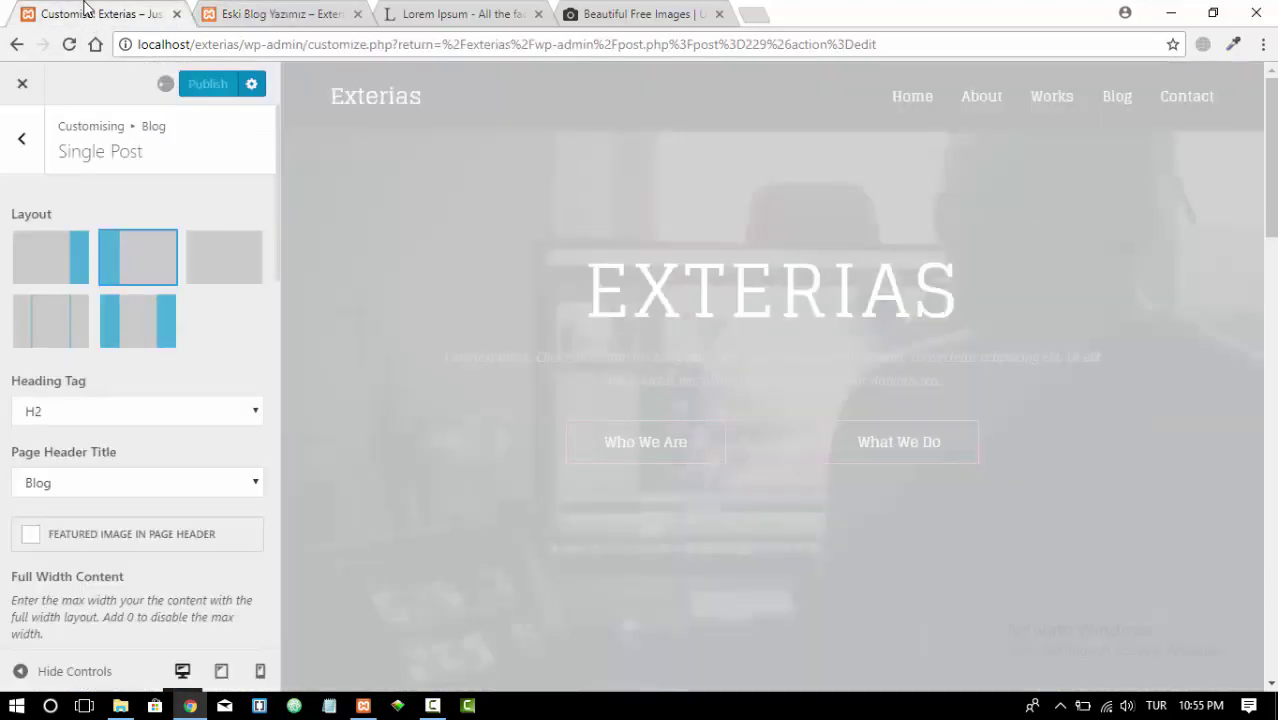
click(40, 263)
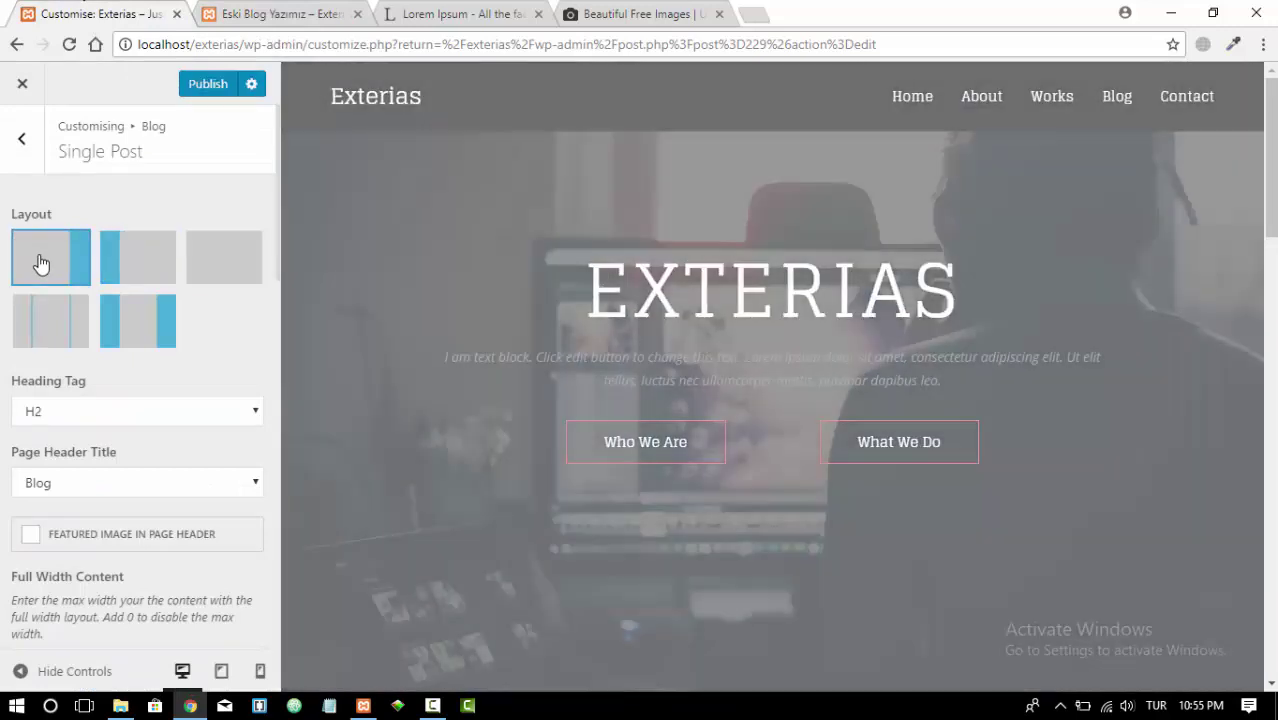
scroll(214, 292, down, 2)
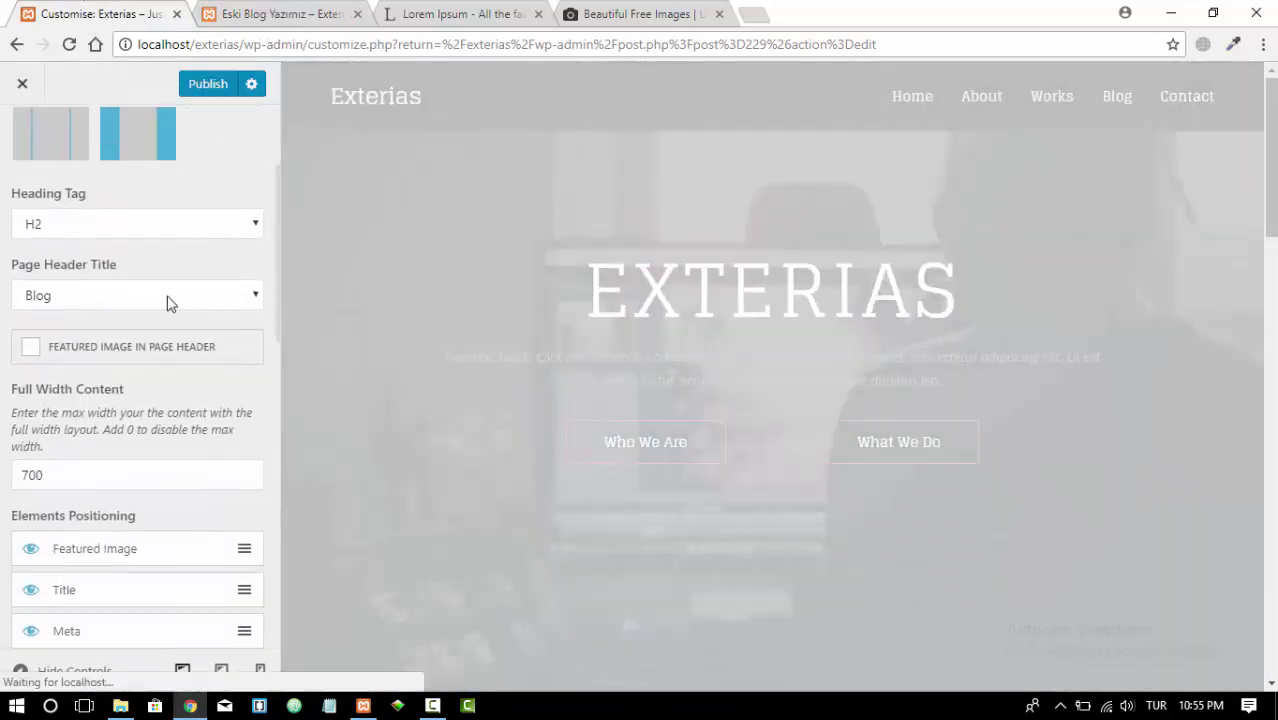
click(249, 302)
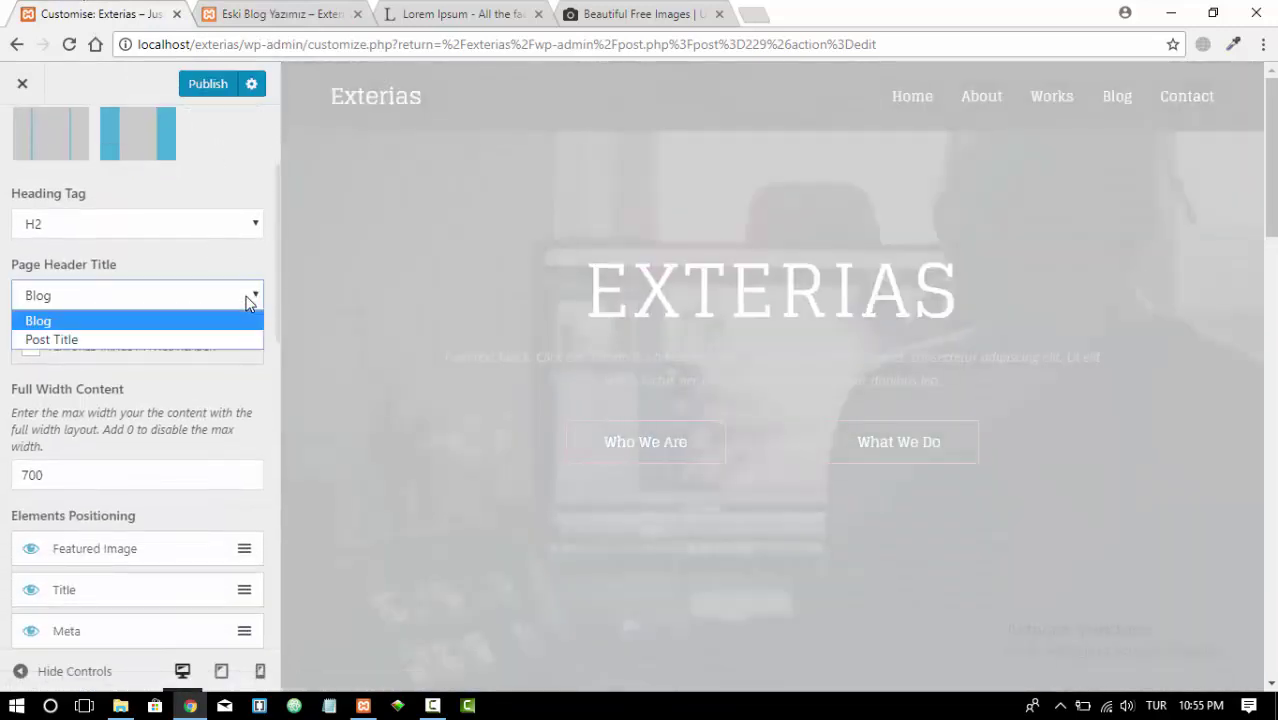
click(249, 302)
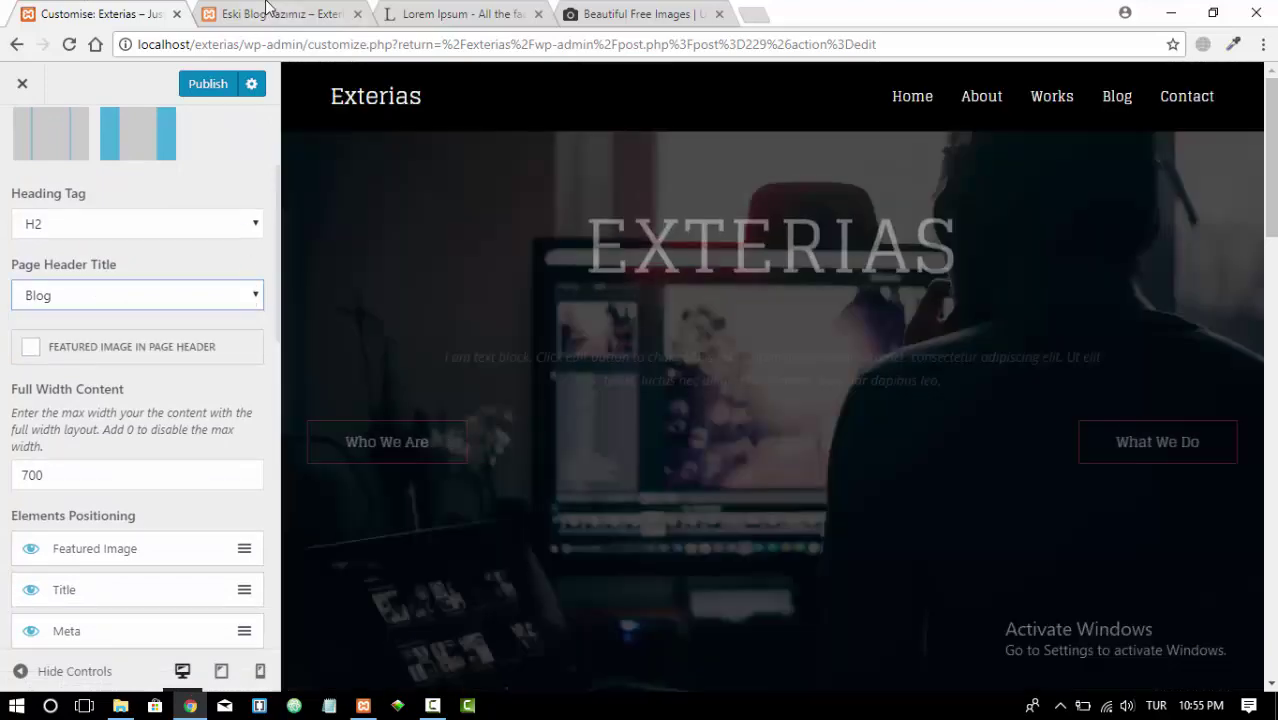
Set the single post Page Header Title to Post Title, publish the change and reload the Eski Blog Yazımız post
click(275, 13)
scroll(290, 230, up, 3)
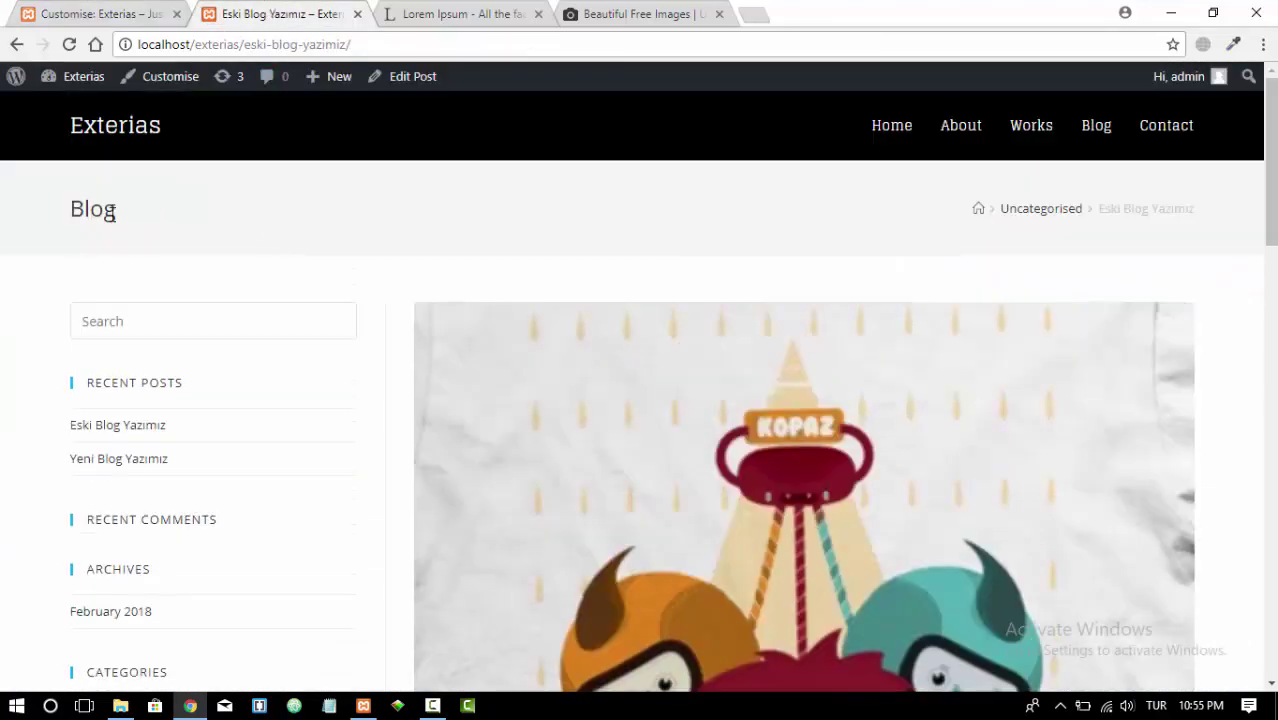
click(105, 14)
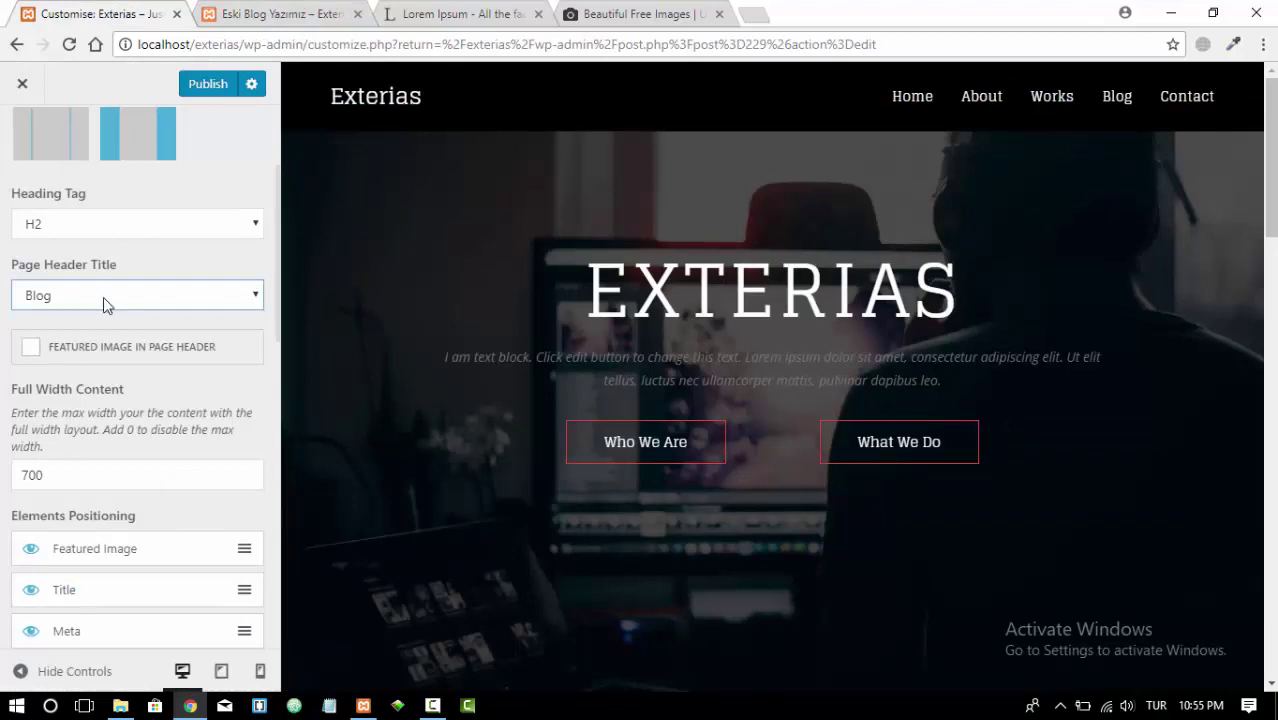
click(108, 302)
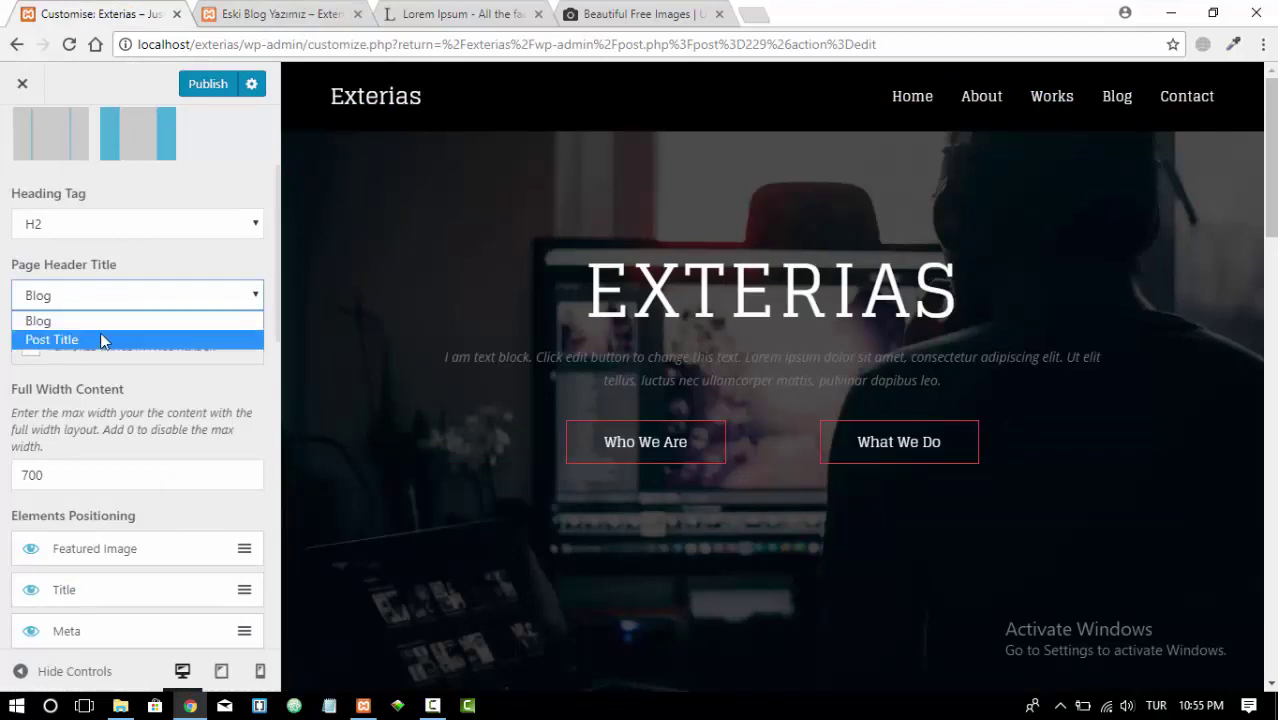
click(101, 340)
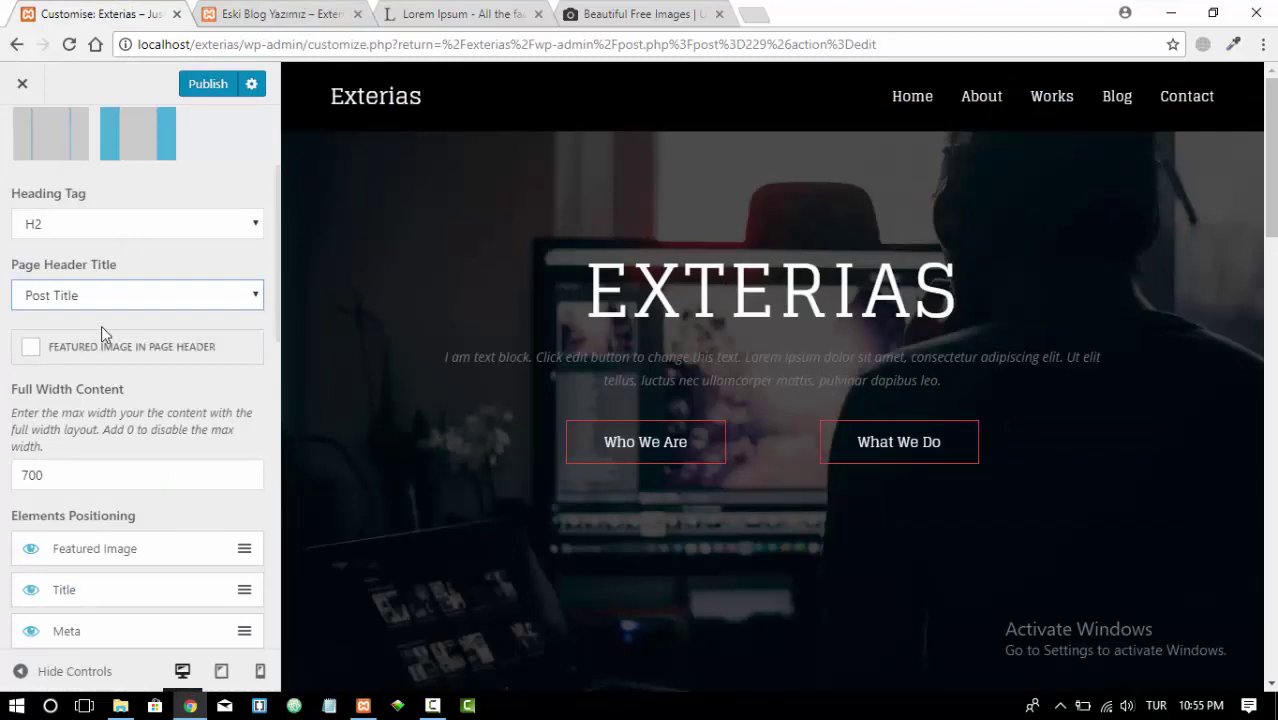
click(210, 88)
click(265, 12)
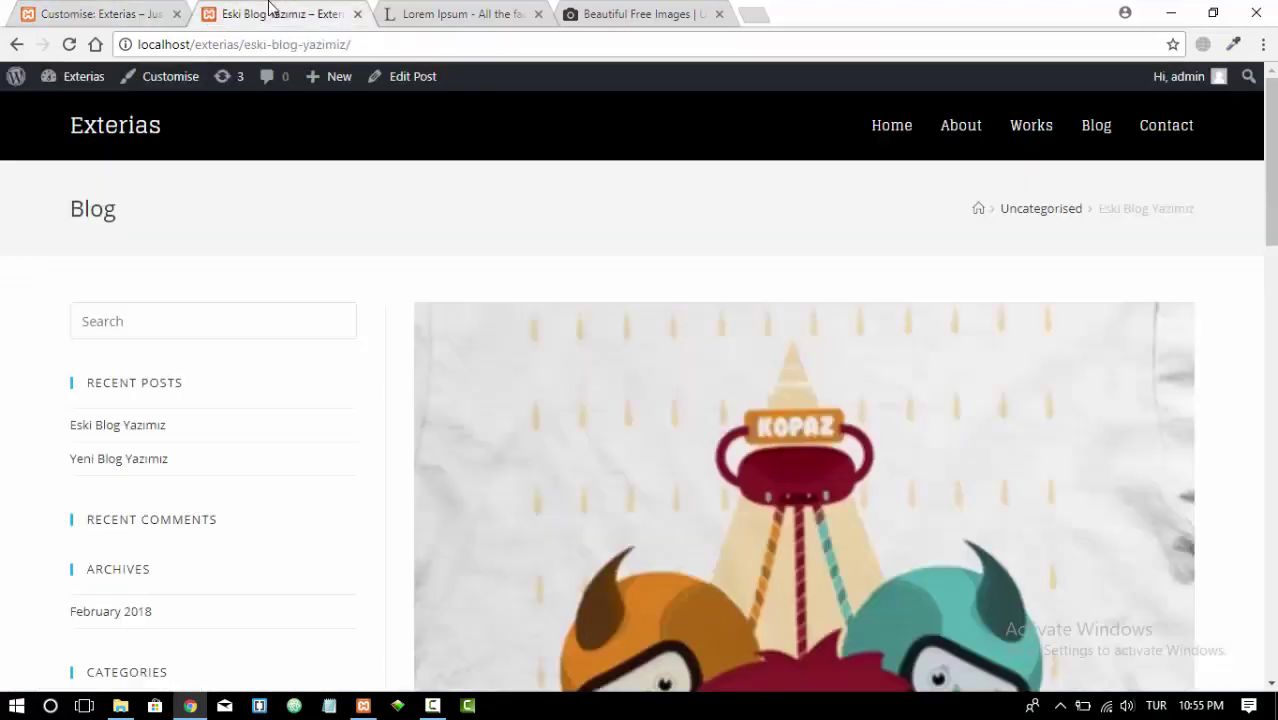
click(68, 46)
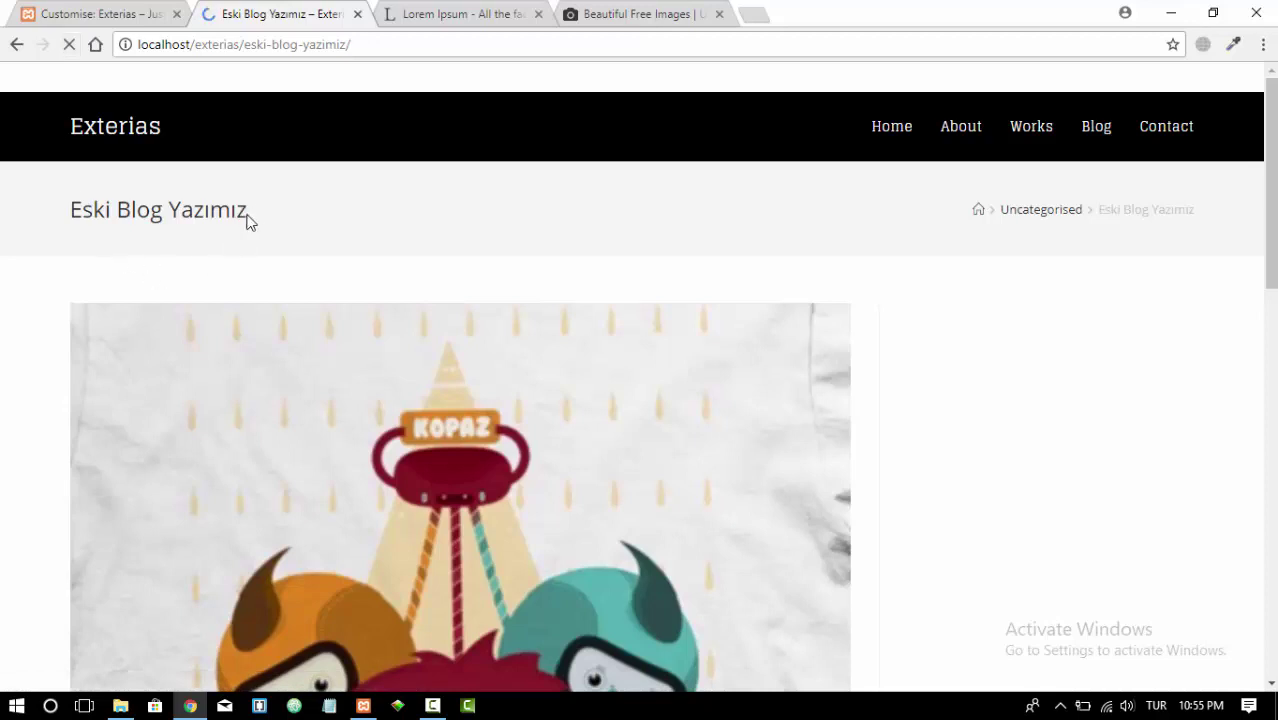
Compare the page header title of the Eski Blog Yazımız post with the post title below its featured image
drag(249, 221, 62, 212)
scroll(121, 194, down, 2)
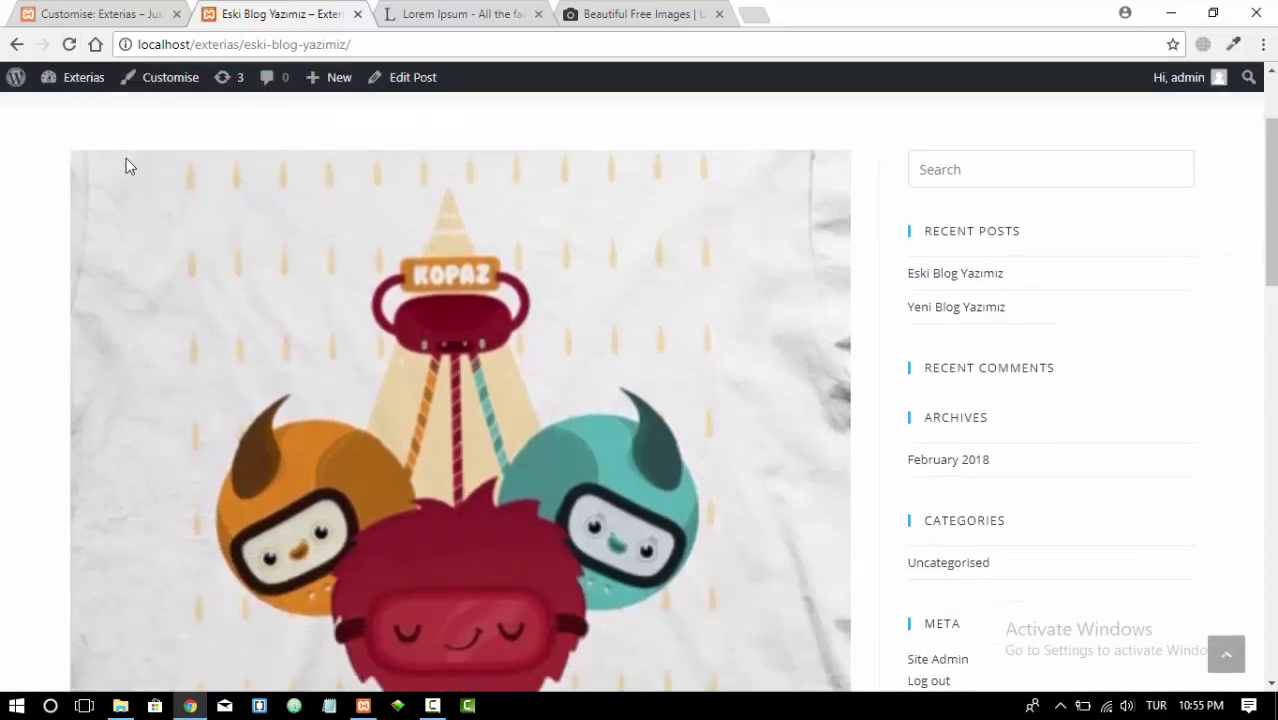
scroll(126, 166, up, 2)
drag(252, 212, 42, 212)
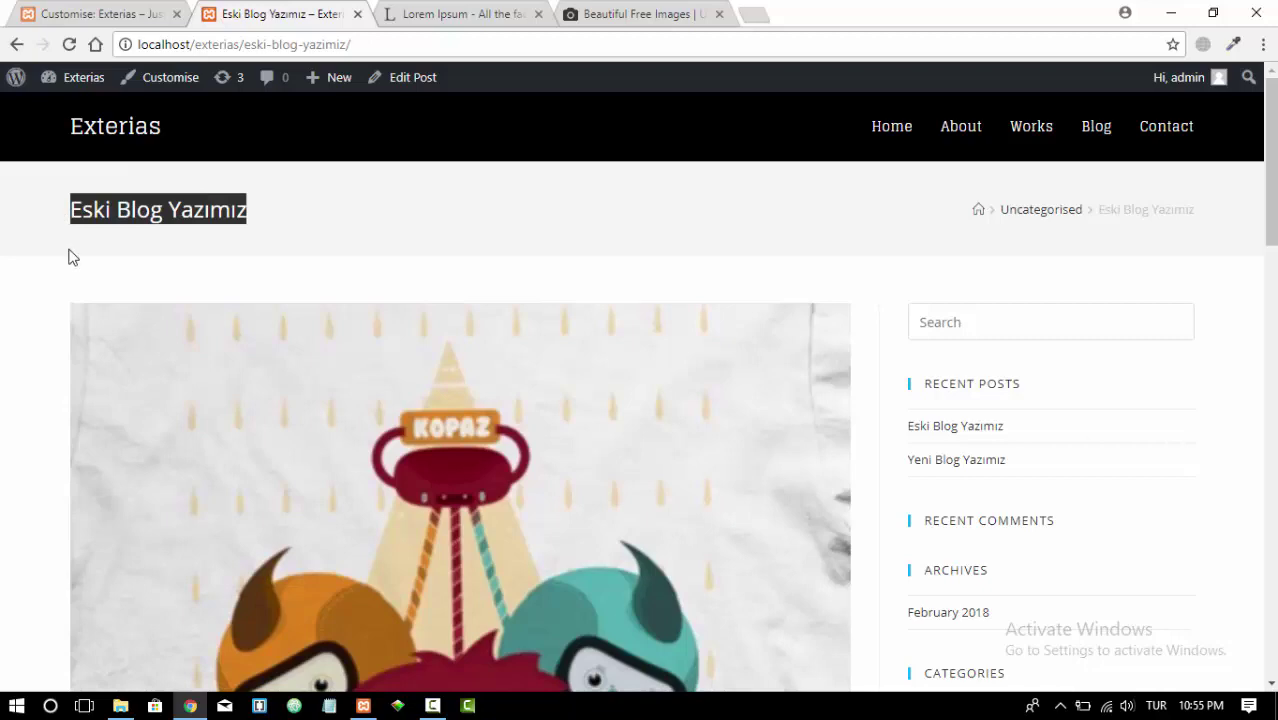
scroll(68, 257, down, 8)
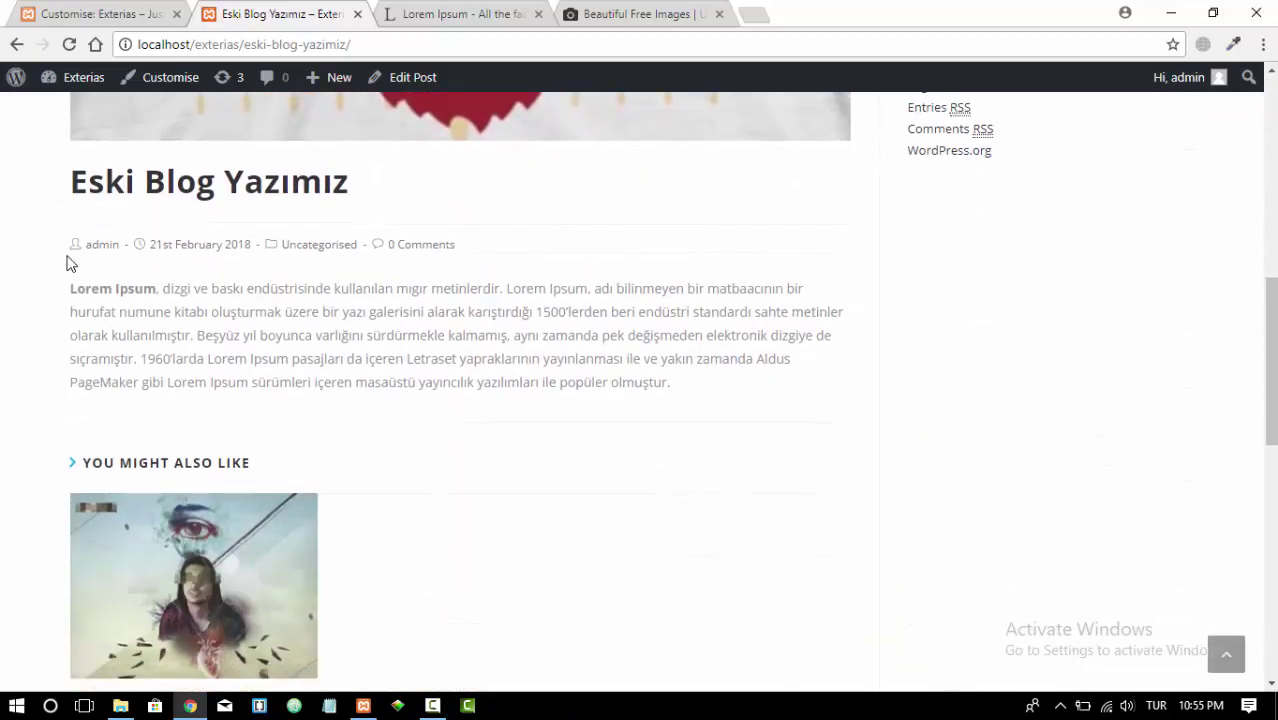
scroll(350, 305, up, 3)
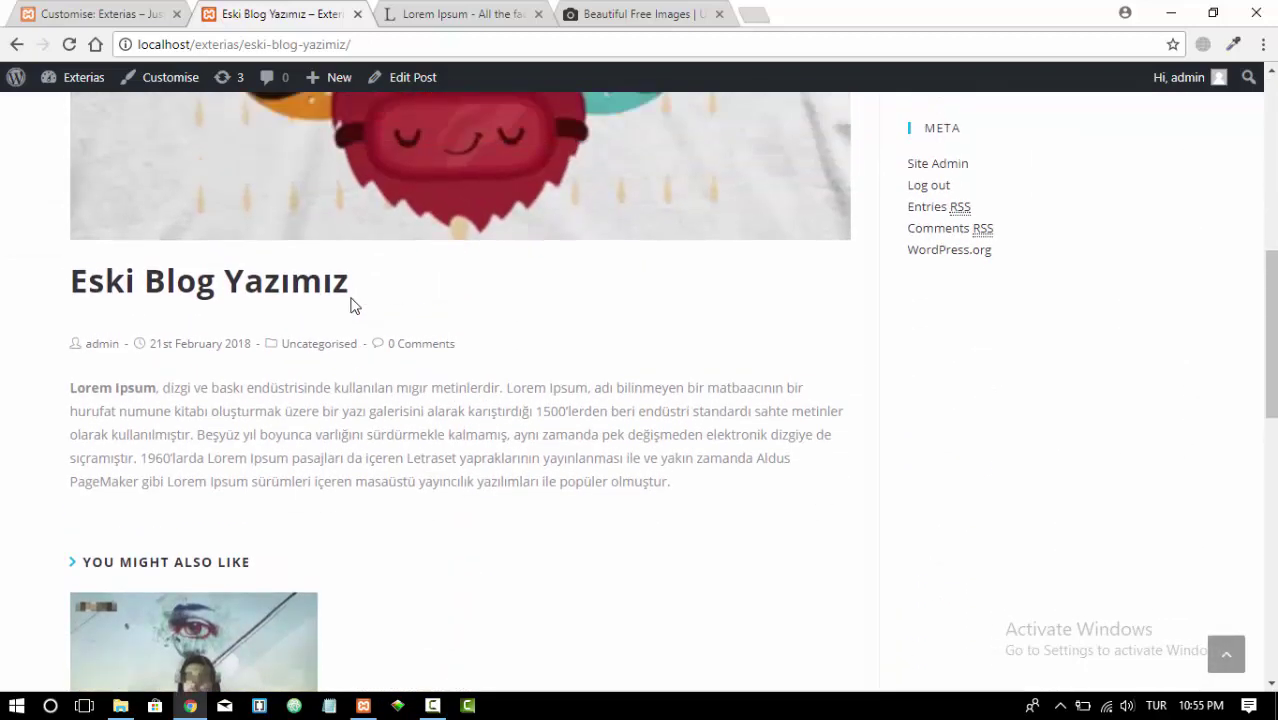
drag(363, 472, 48, 465)
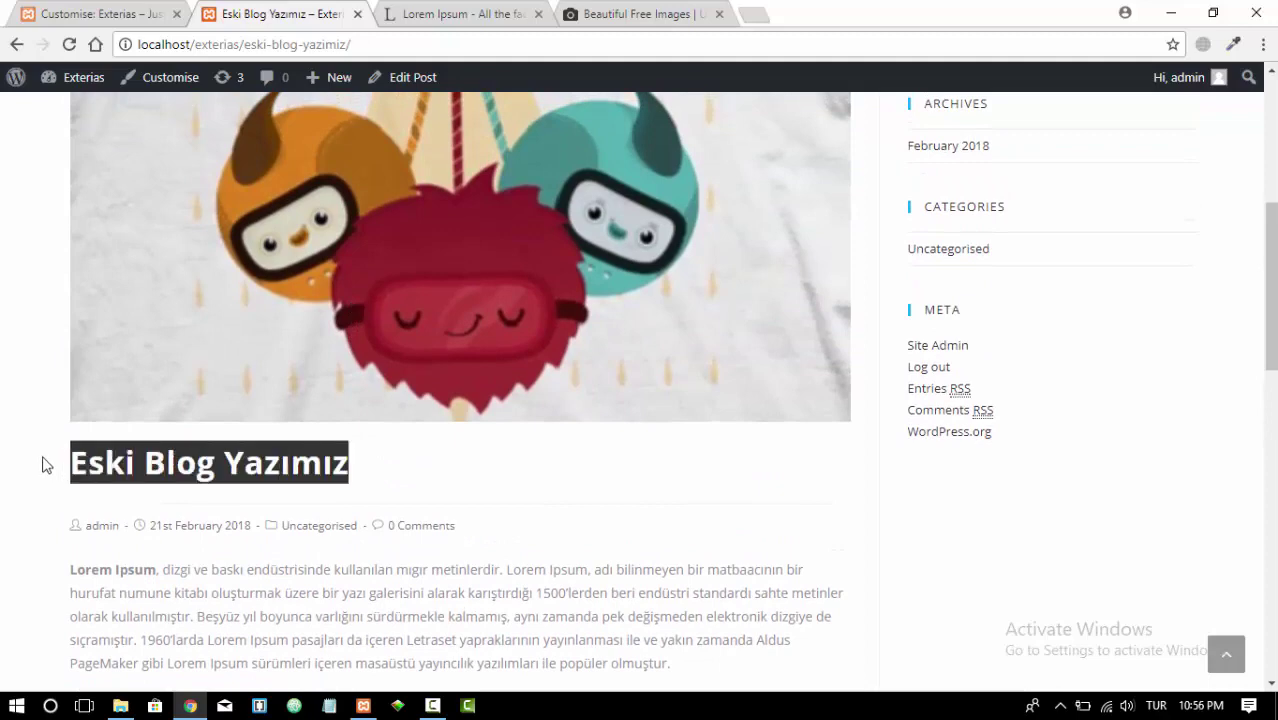
click(22, 450)
scroll(36, 370, up, 4)
scroll(37, 370, up, 1)
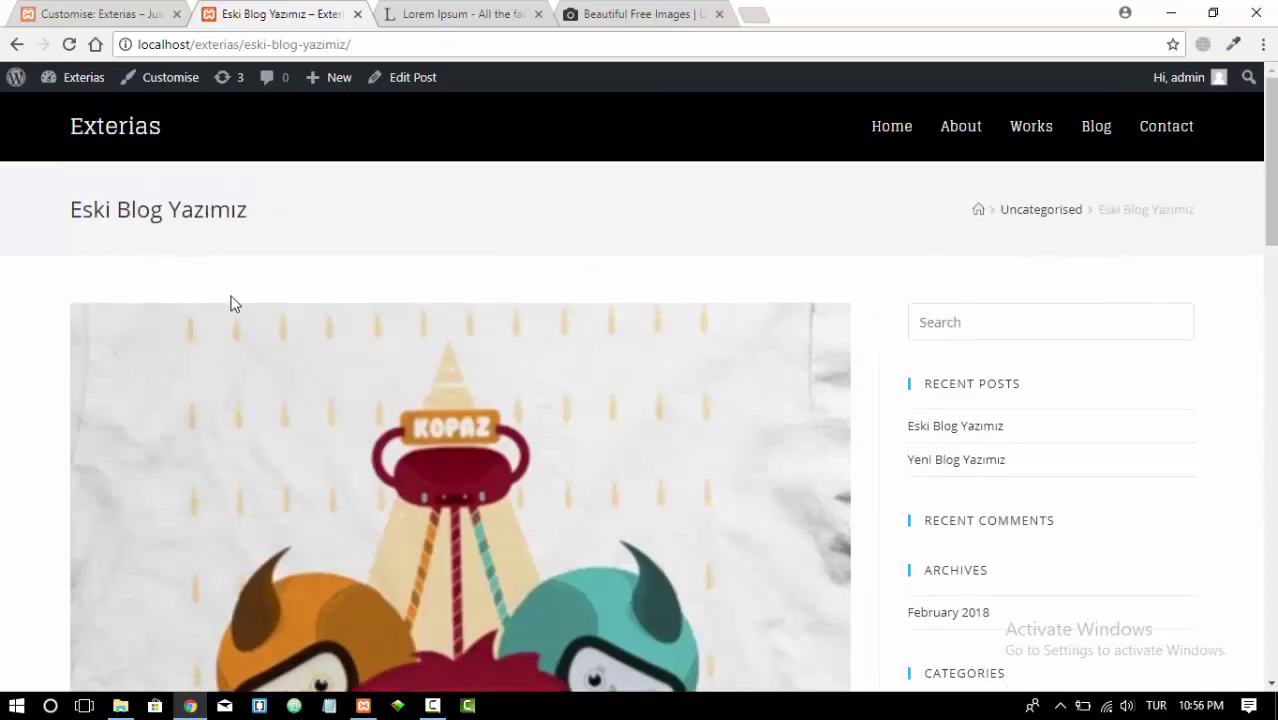
Set the single post Page Header Title back to Blog and view the Elements Positioning list
click(125, 14)
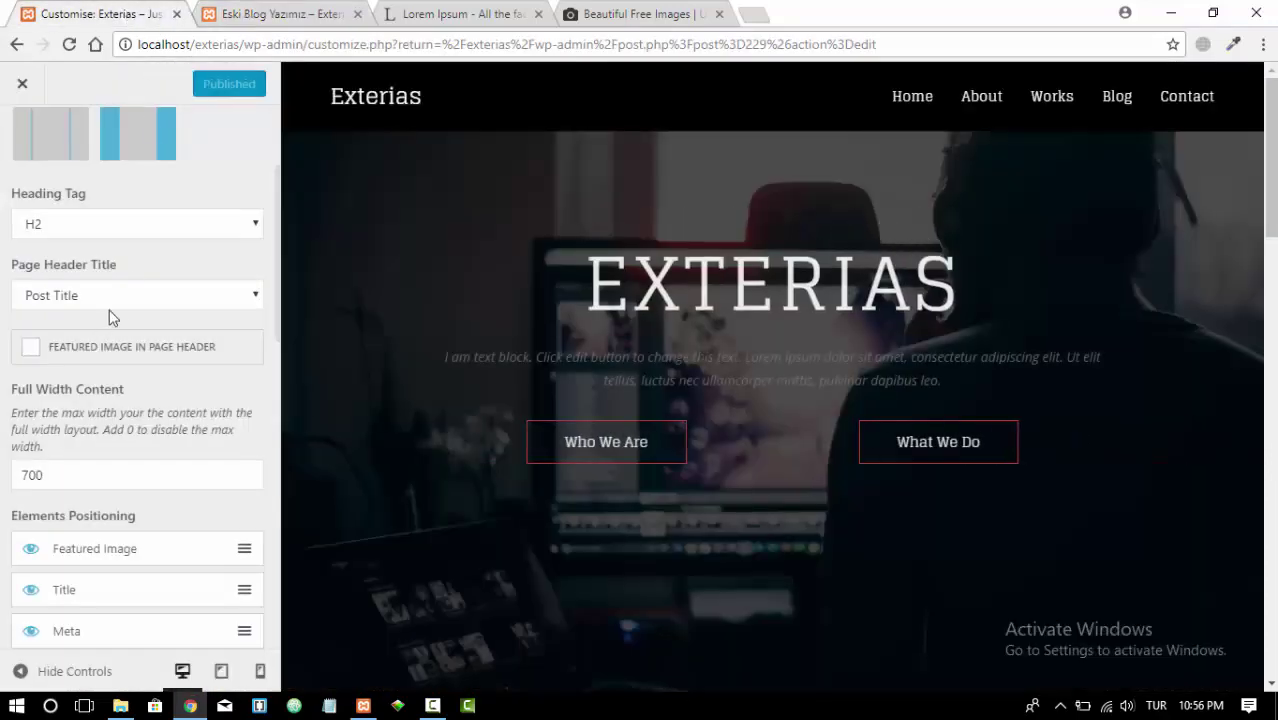
click(69, 322)
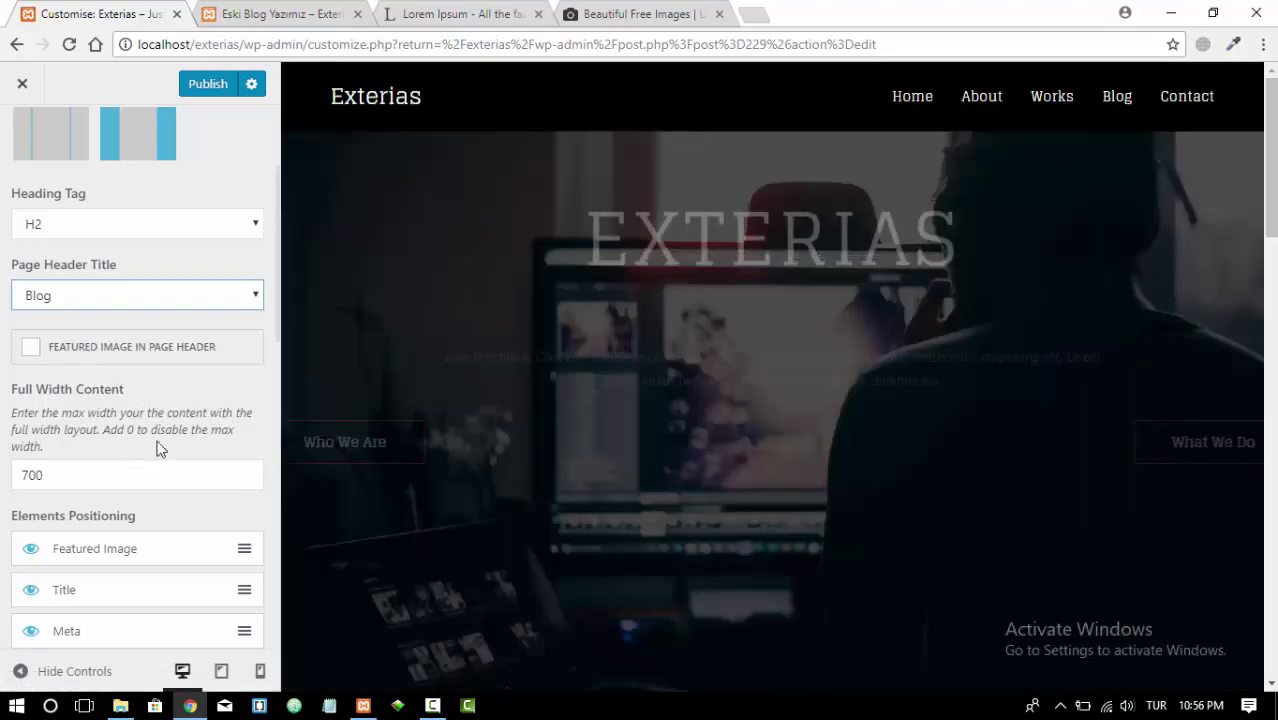
scroll(140, 410, down, 1)
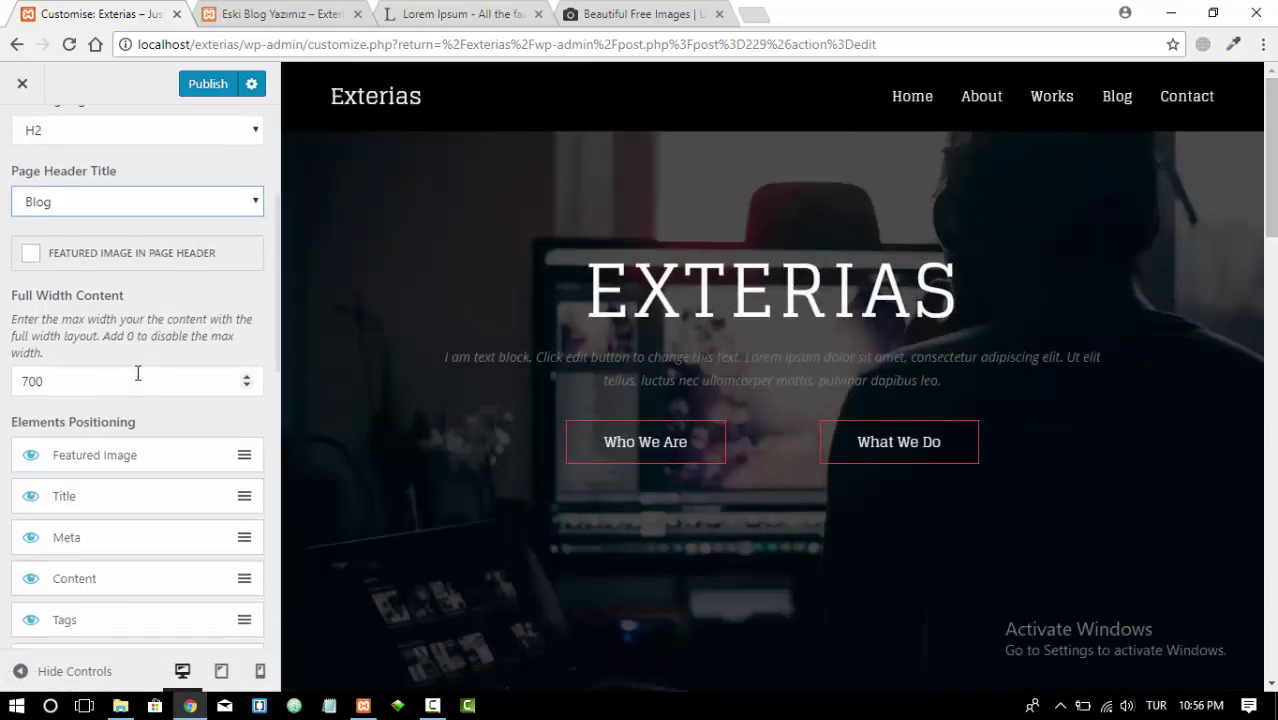
scroll(194, 137, down, 2)
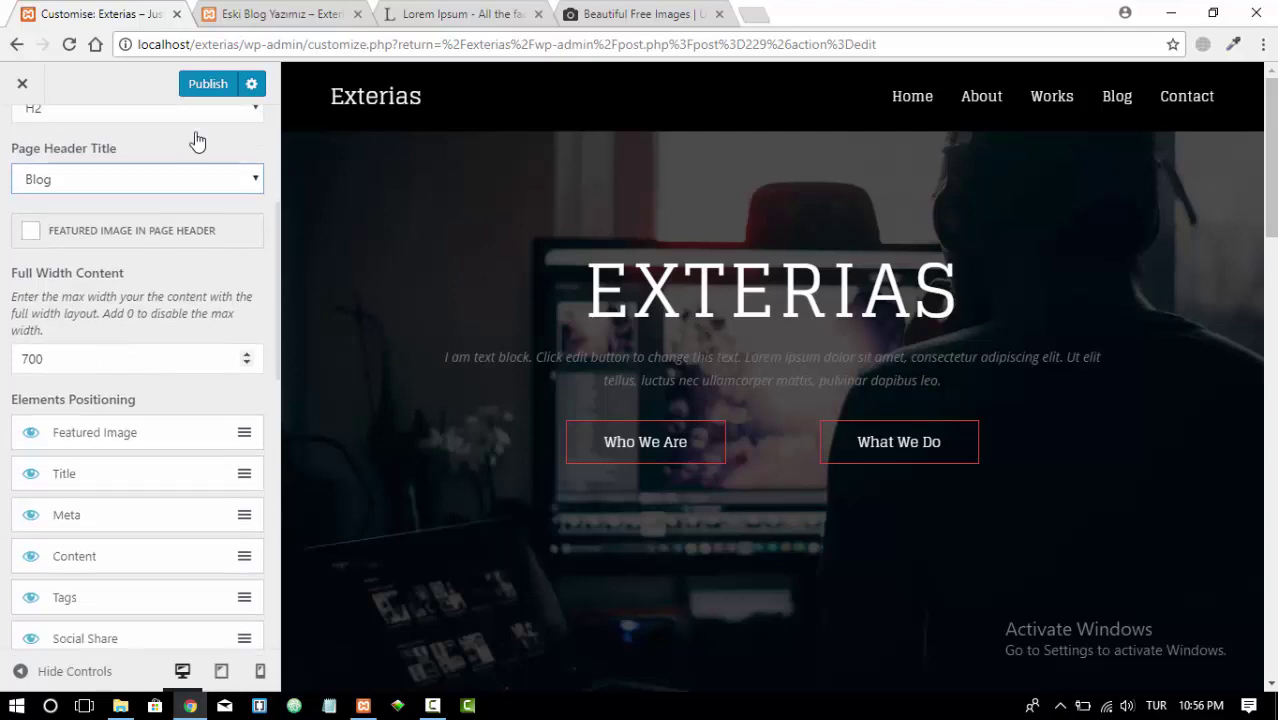
Review the live post's related posts and reply form, hide the Comments element from single posts and publish
click(262, 18)
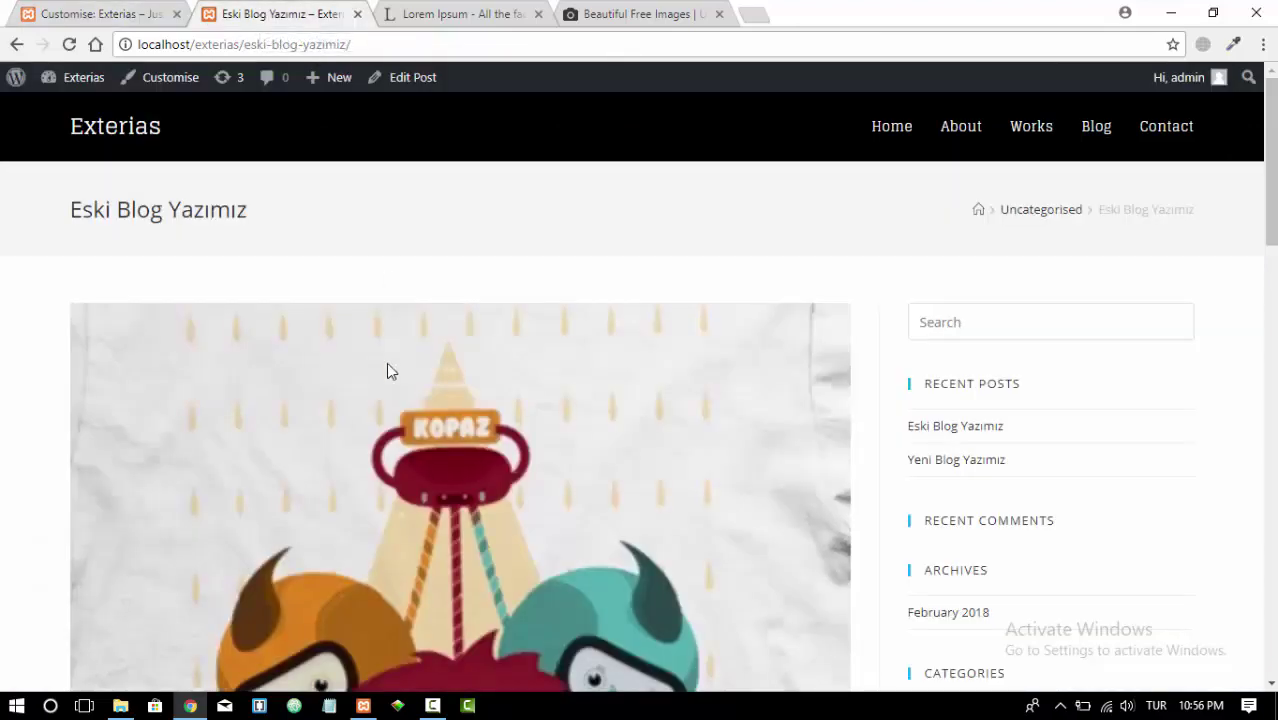
scroll(388, 368, down, 9)
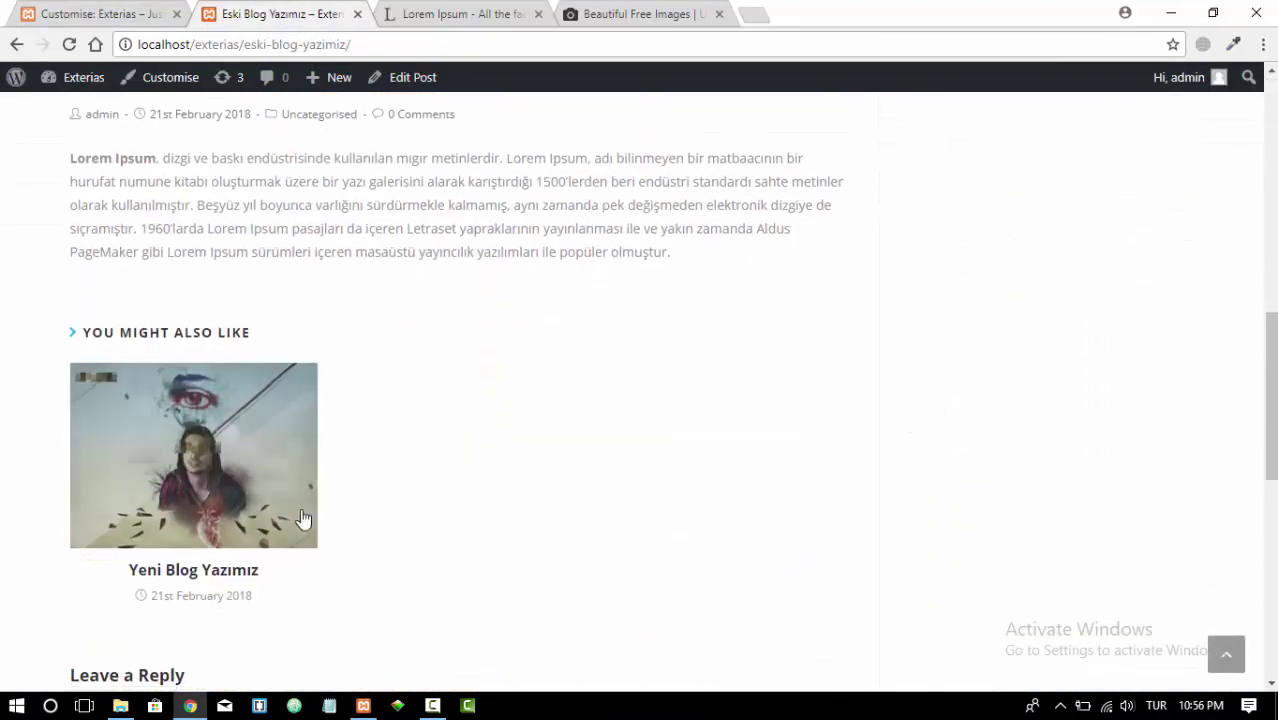
scroll(351, 471, down, 4)
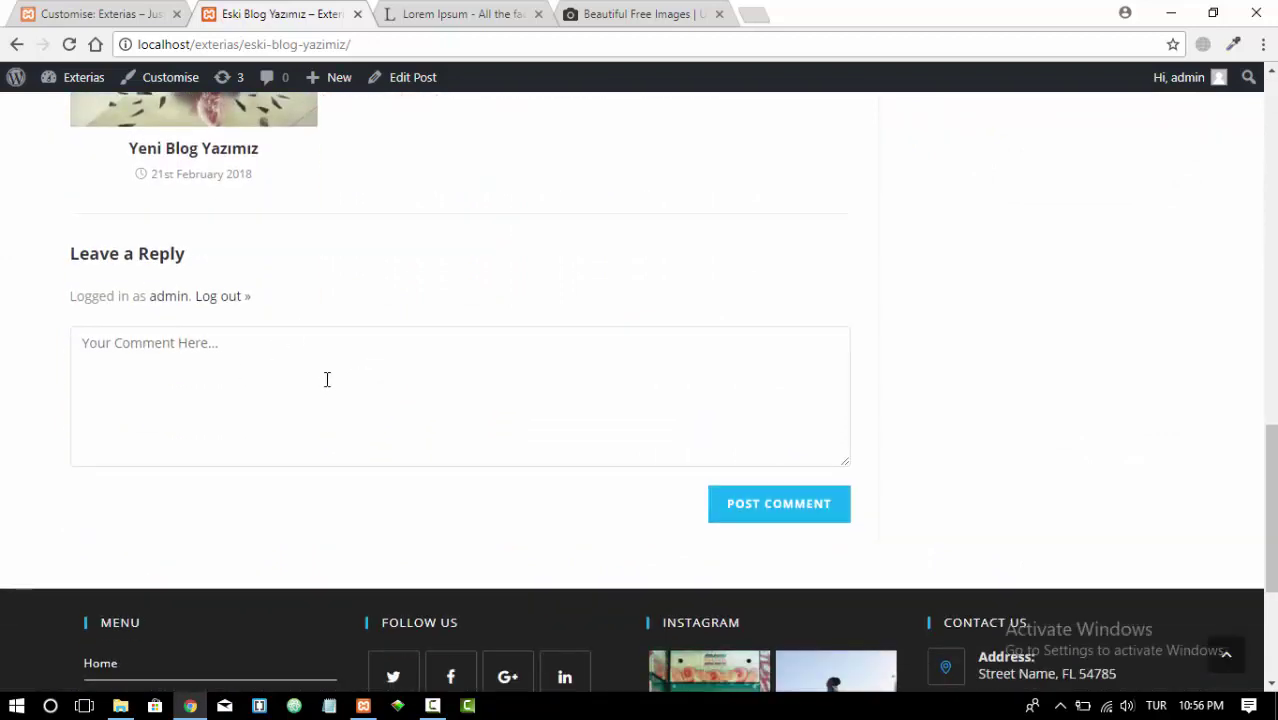
click(132, 19)
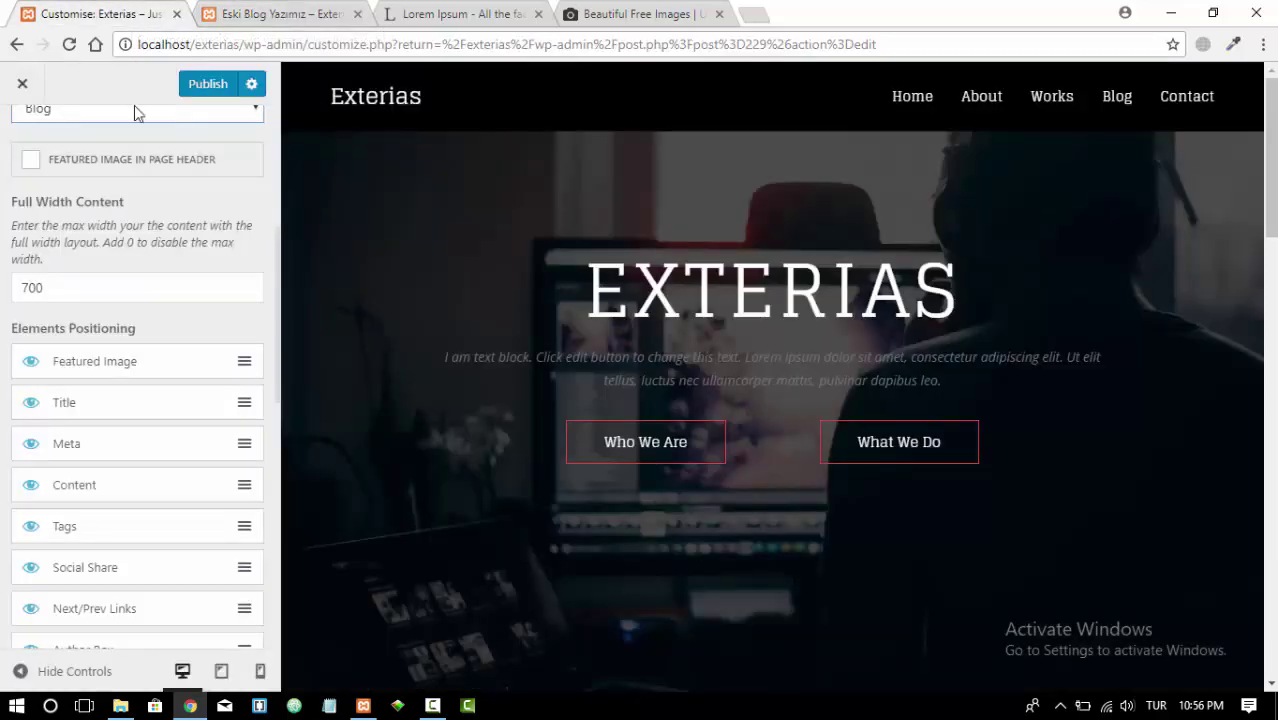
scroll(106, 397, down, 2)
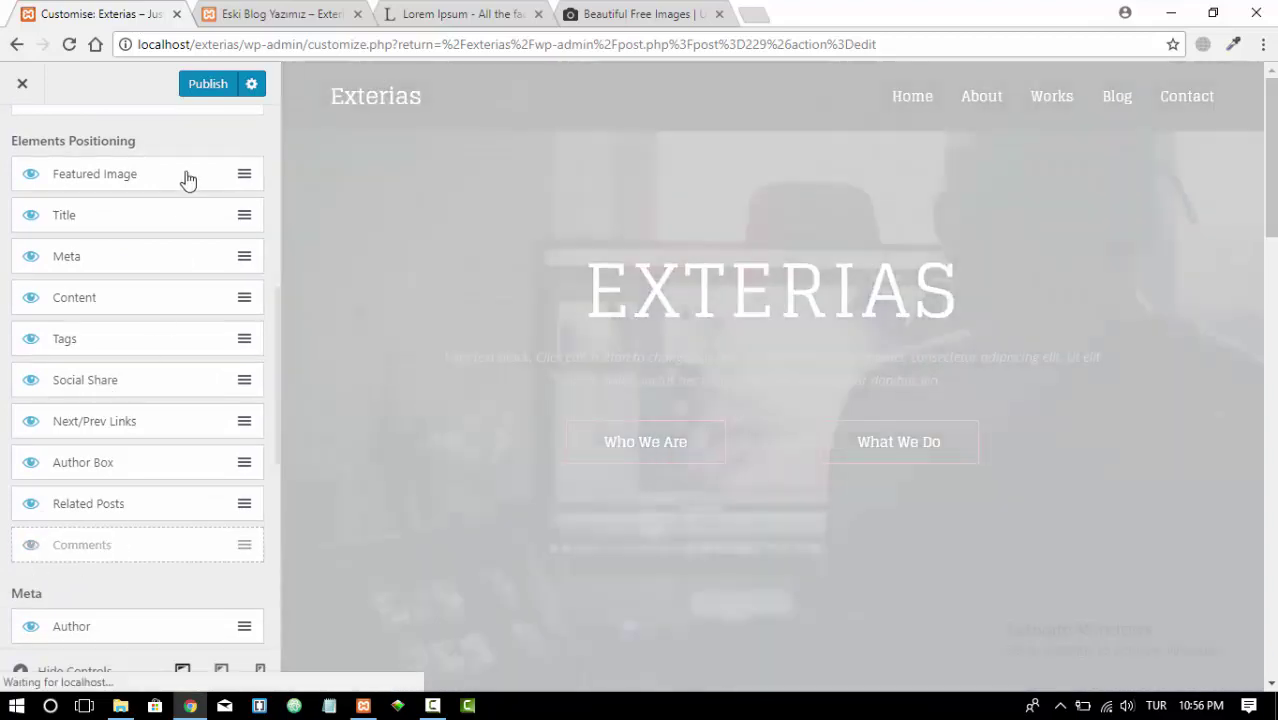
click(208, 84)
Reload the Eski Blog Yazımız post and check its comment area and page header title
click(278, 16)
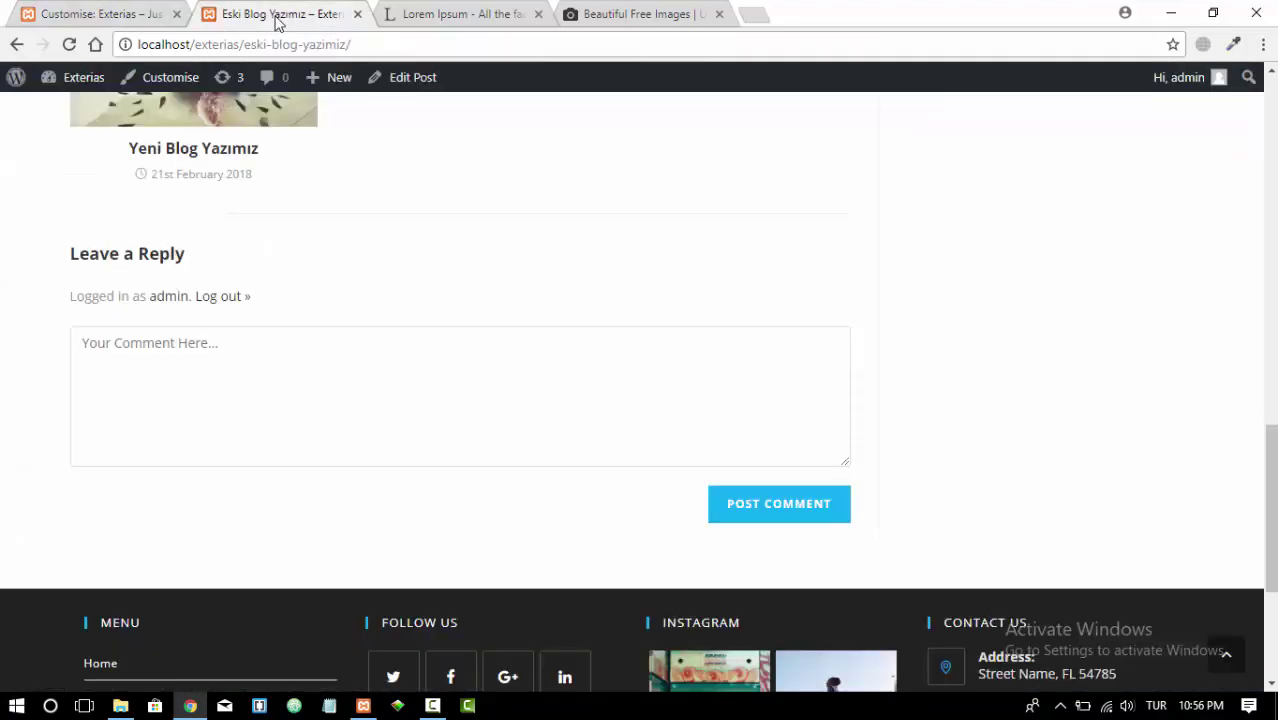
click(70, 46)
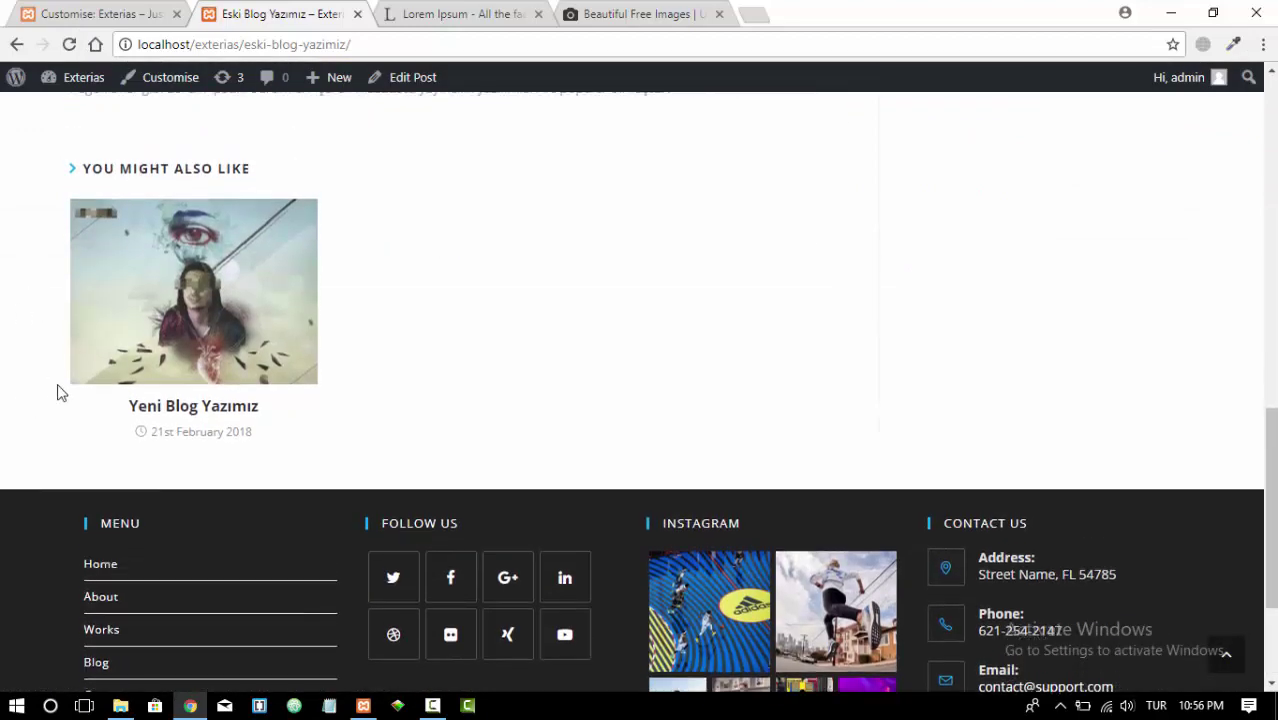
scroll(57, 393, up, 4)
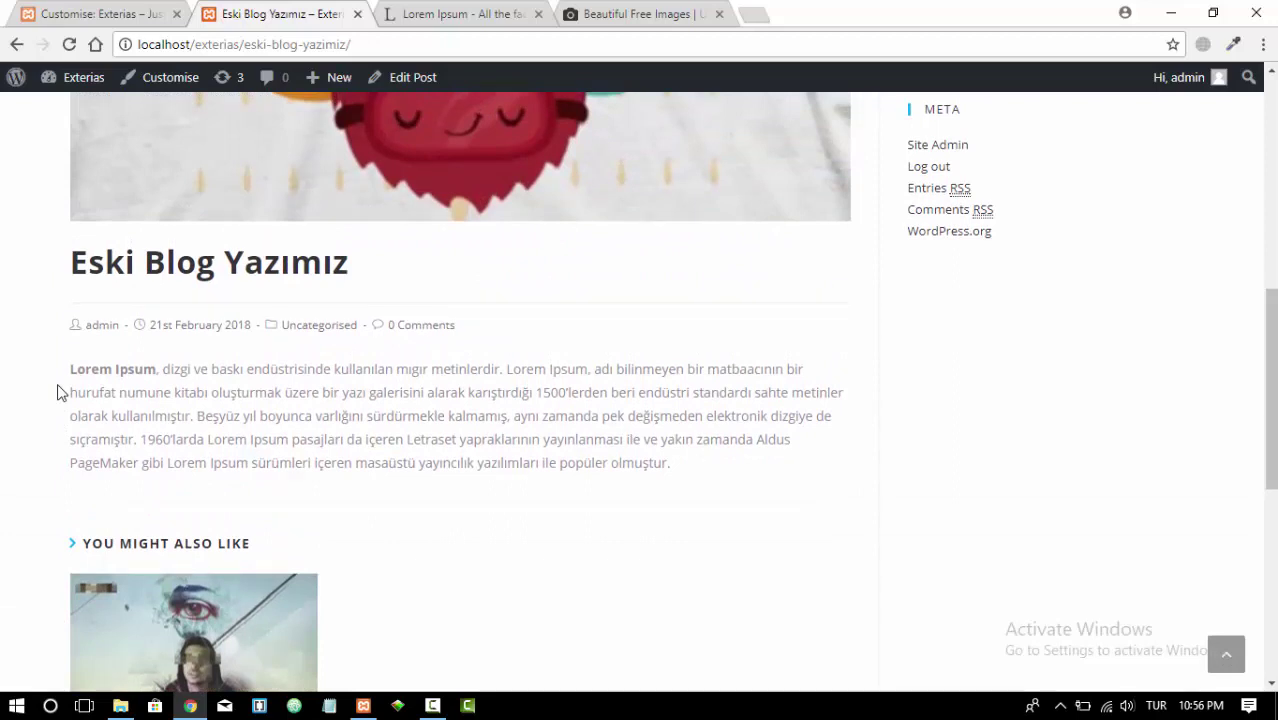
scroll(57, 393, up, 6)
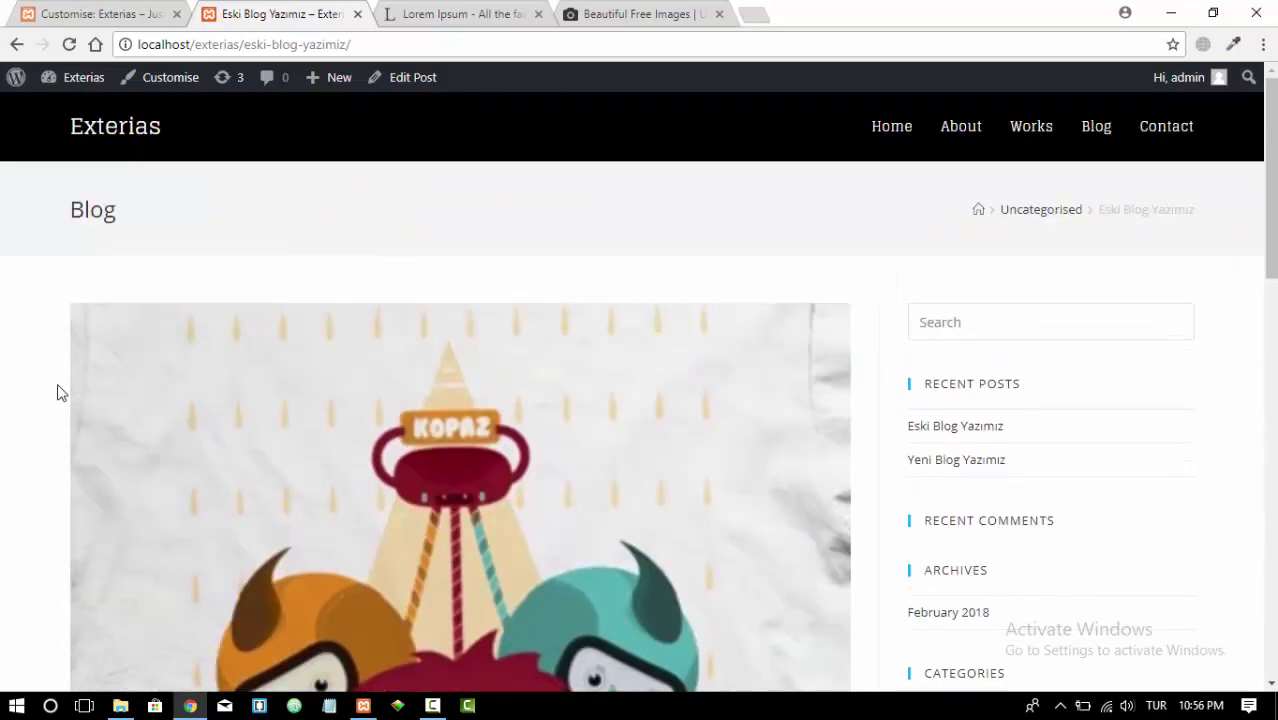
Open the live Blog page and examine its post entries, sidebar widgets and footer
click(1090, 128)
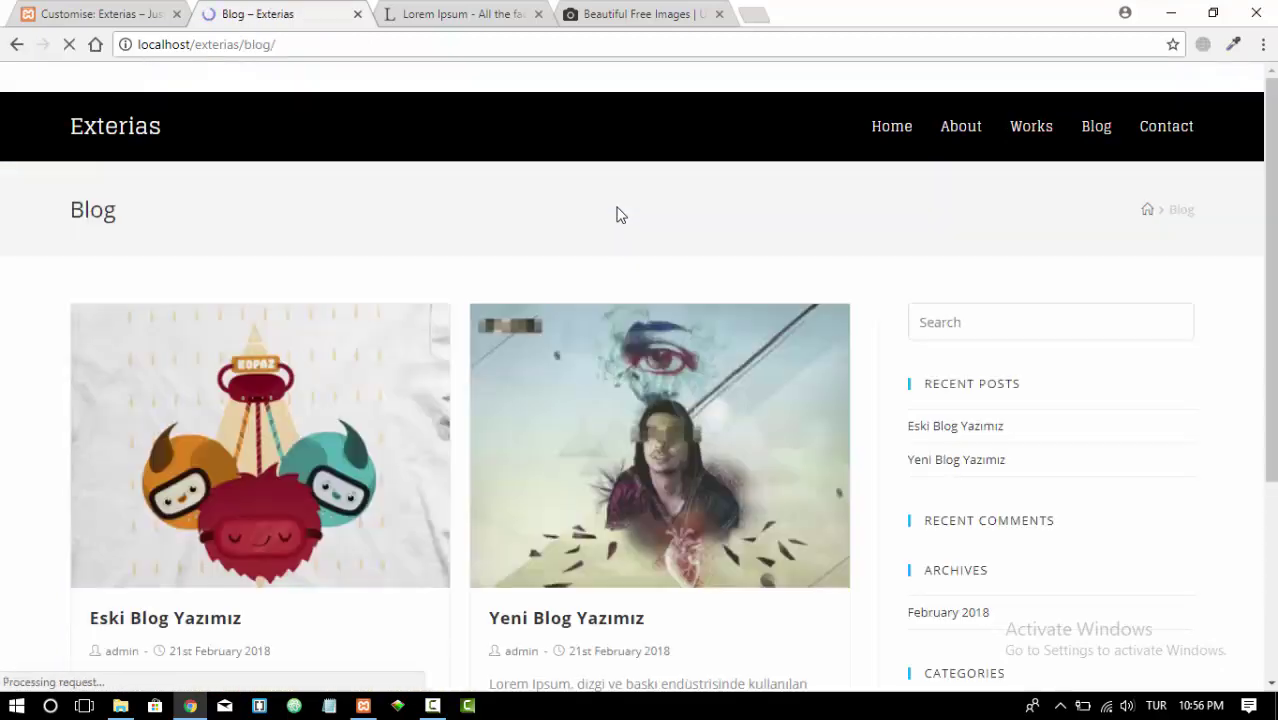
scroll(462, 283, down, 3)
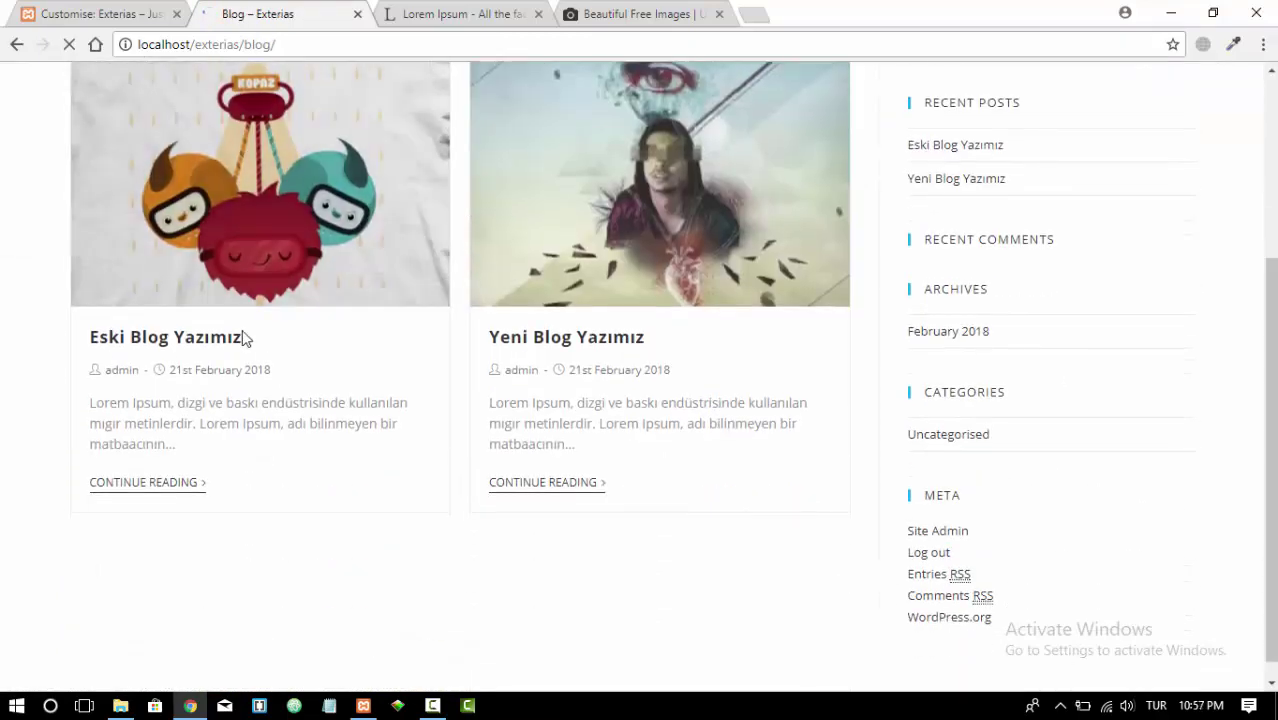
scroll(502, 474, down, 3)
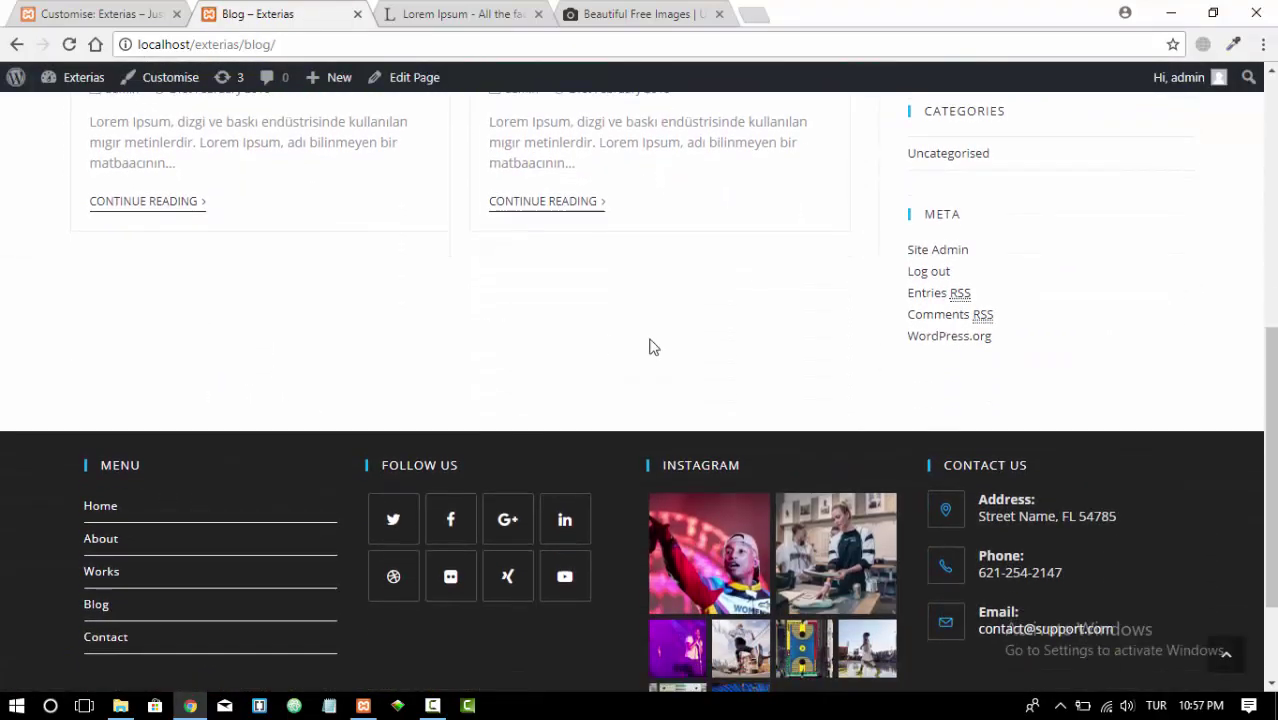
scroll(650, 343, up, 3)
scroll(651, 339, up, 2)
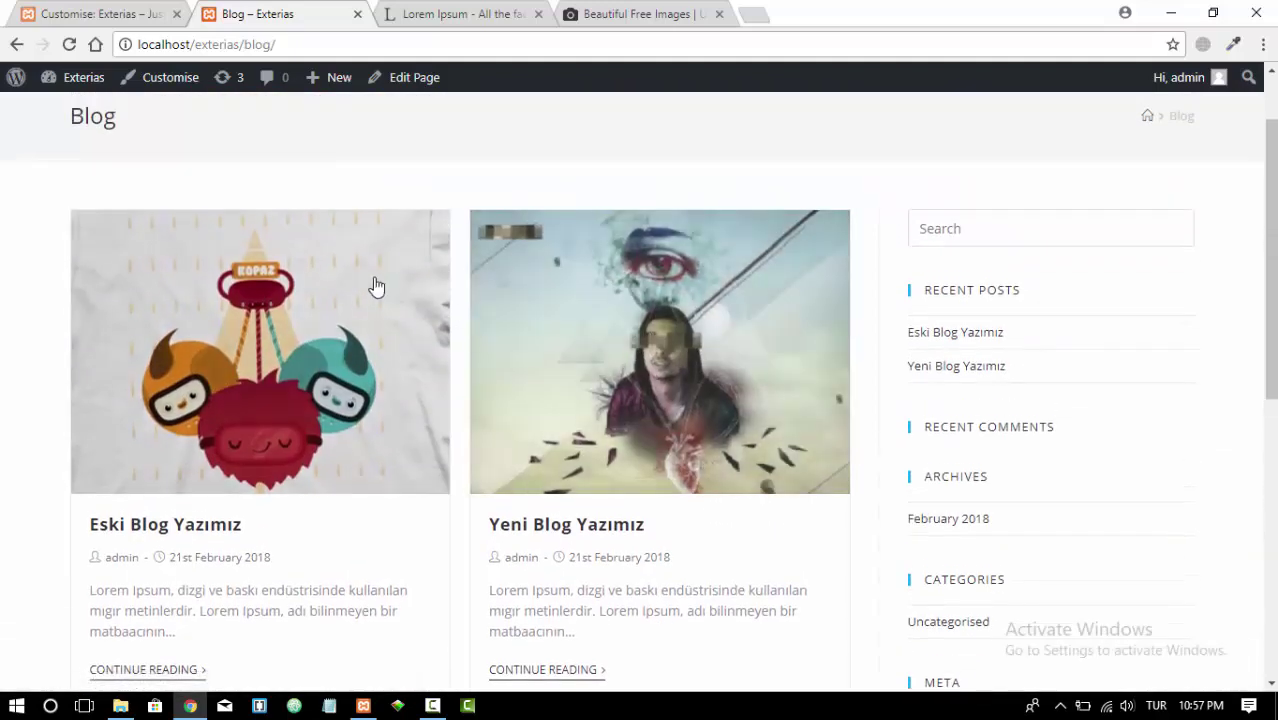
scroll(905, 291, down, 1)
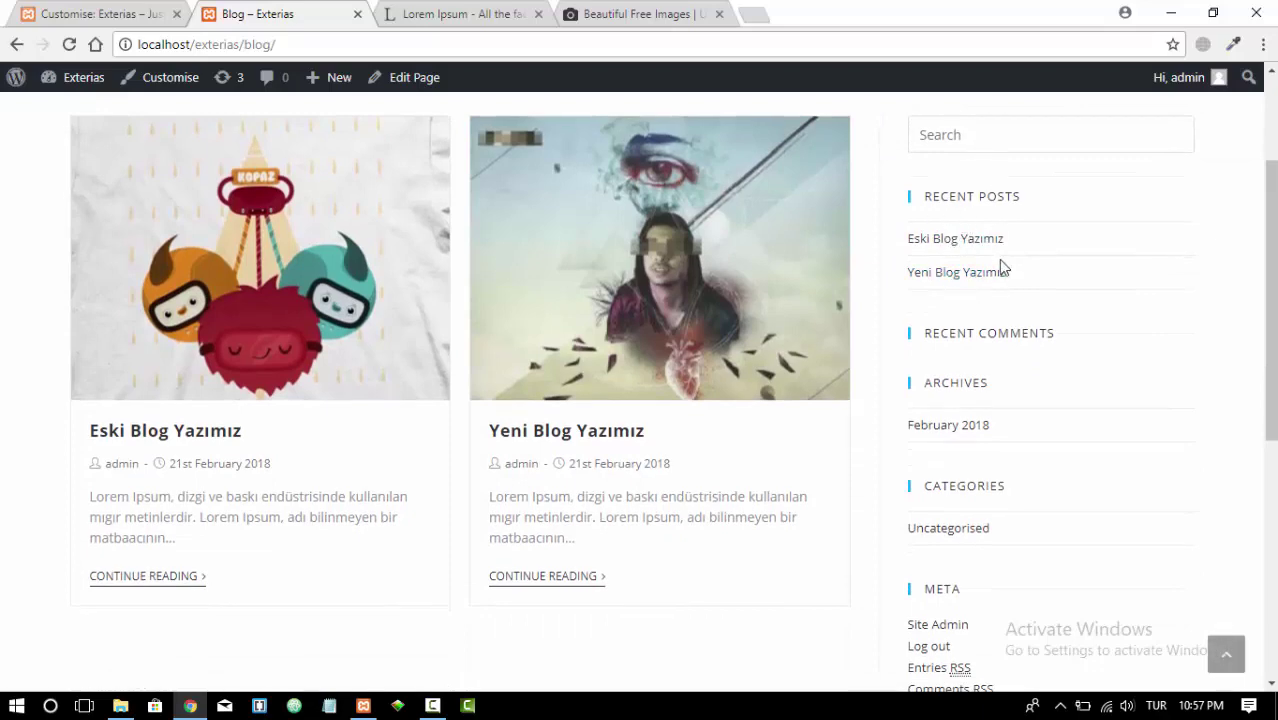
scroll(1074, 274, down, 1)
scroll(1057, 216, up, 3)
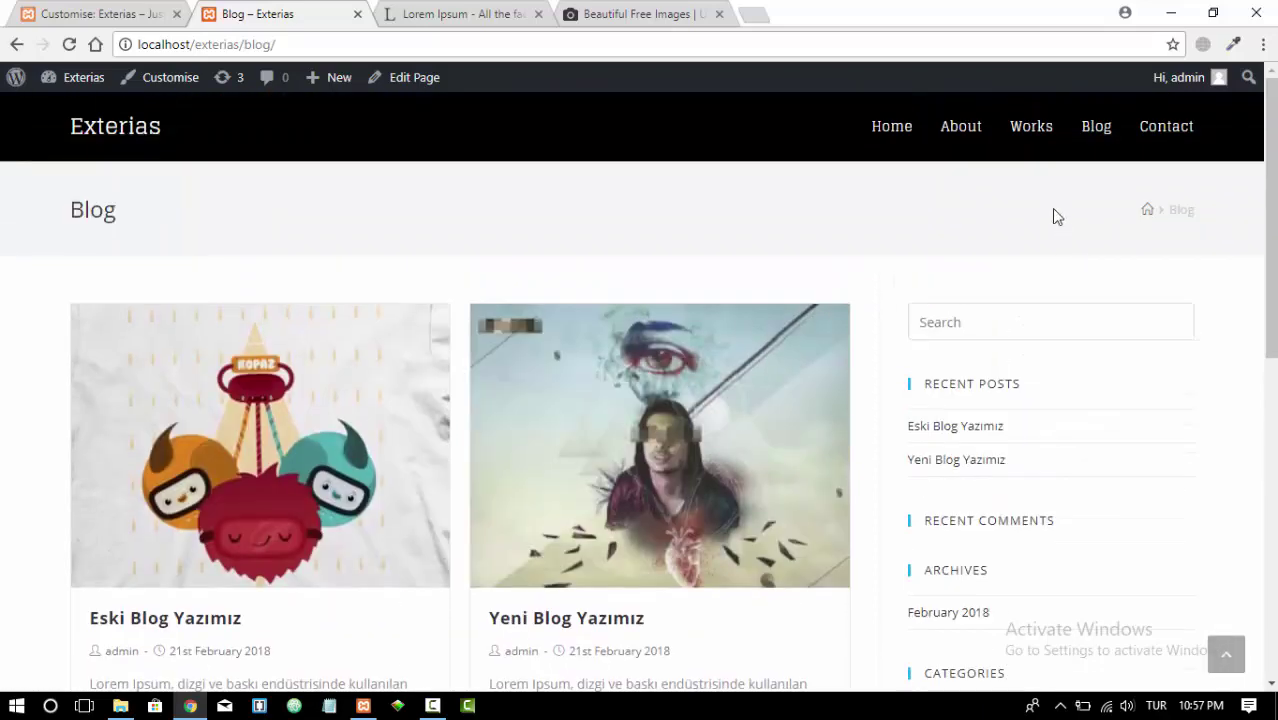
scroll(1075, 410, down, 2)
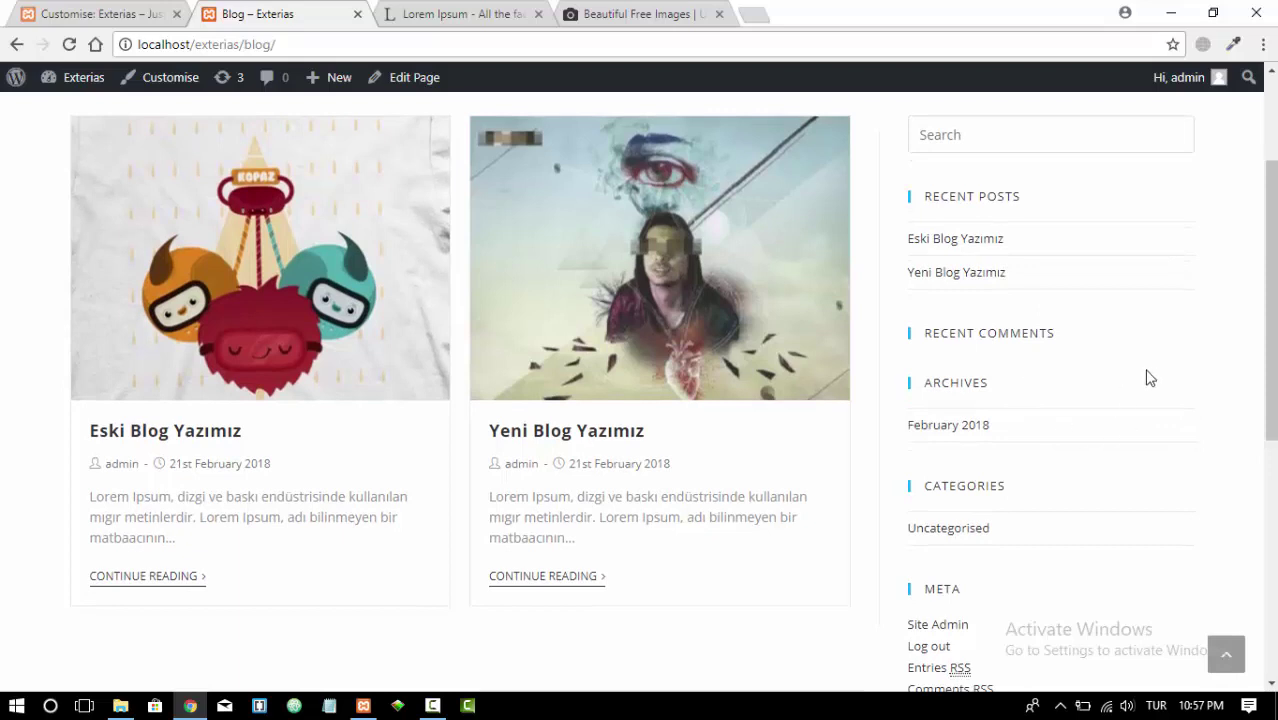
scroll(1140, 378, down, 2)
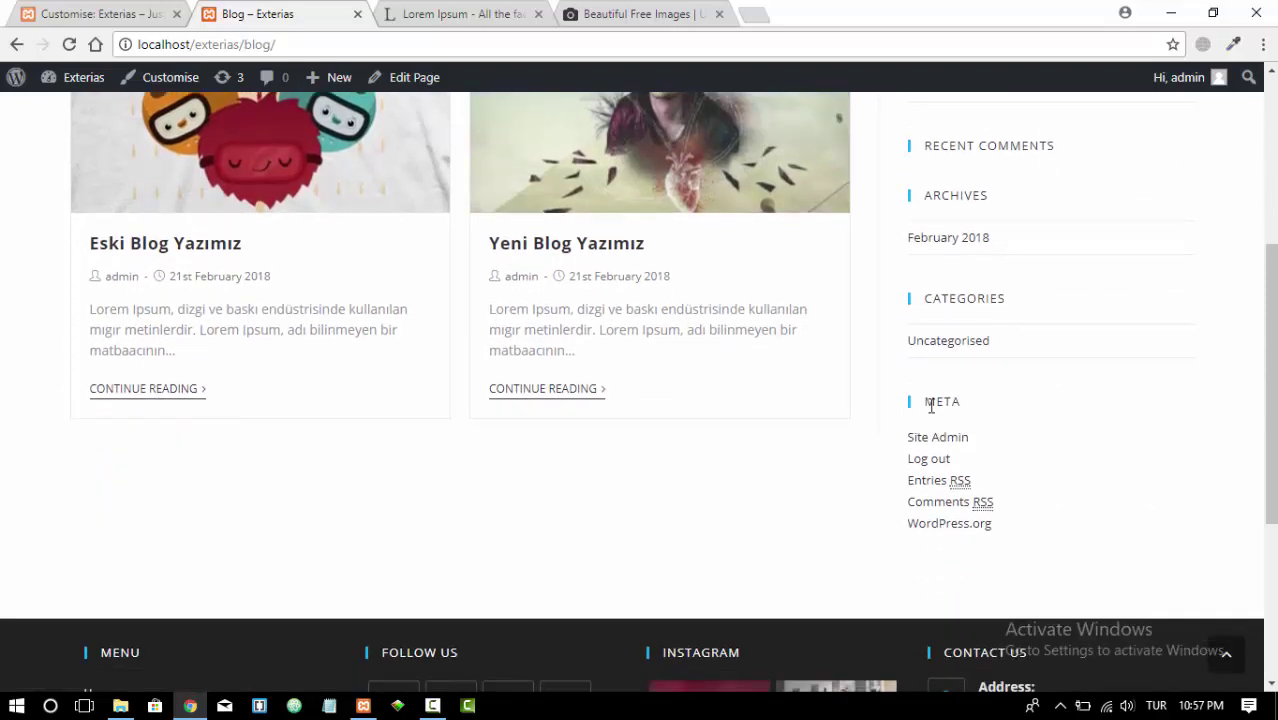
scroll(1061, 468, up, 2)
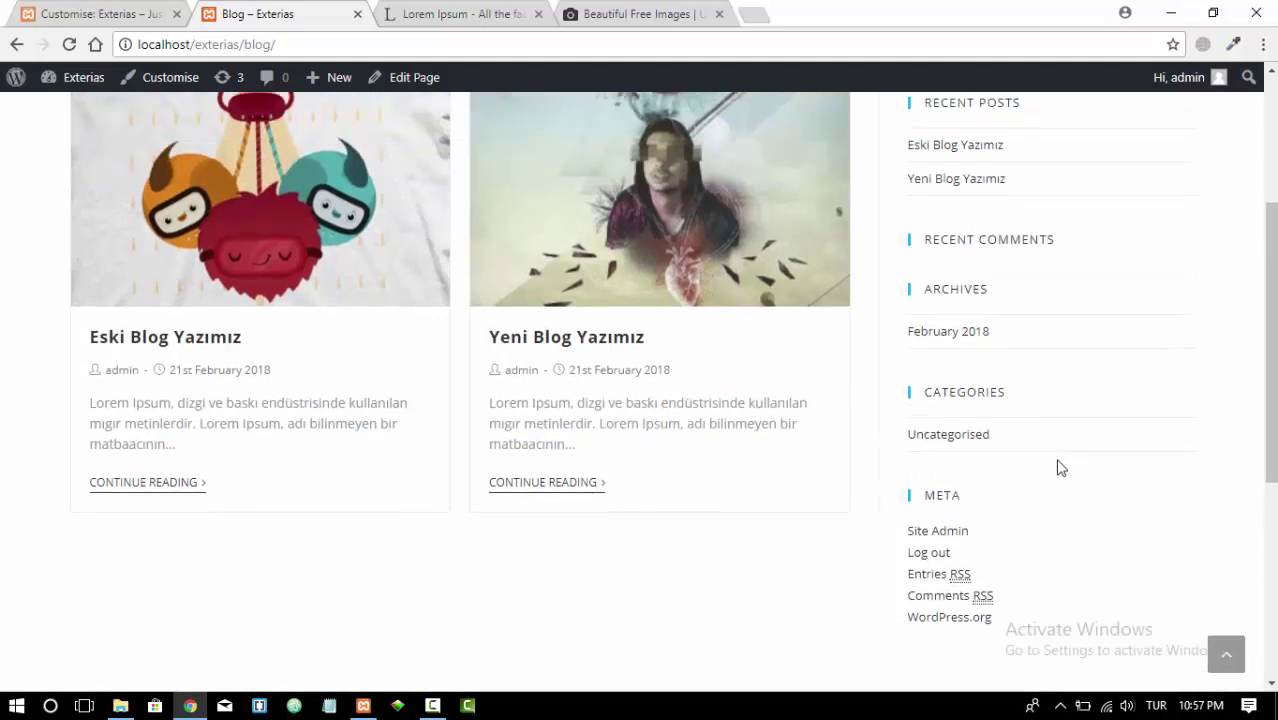
scroll(1061, 468, up, 2)
scroll(1061, 468, up, 1)
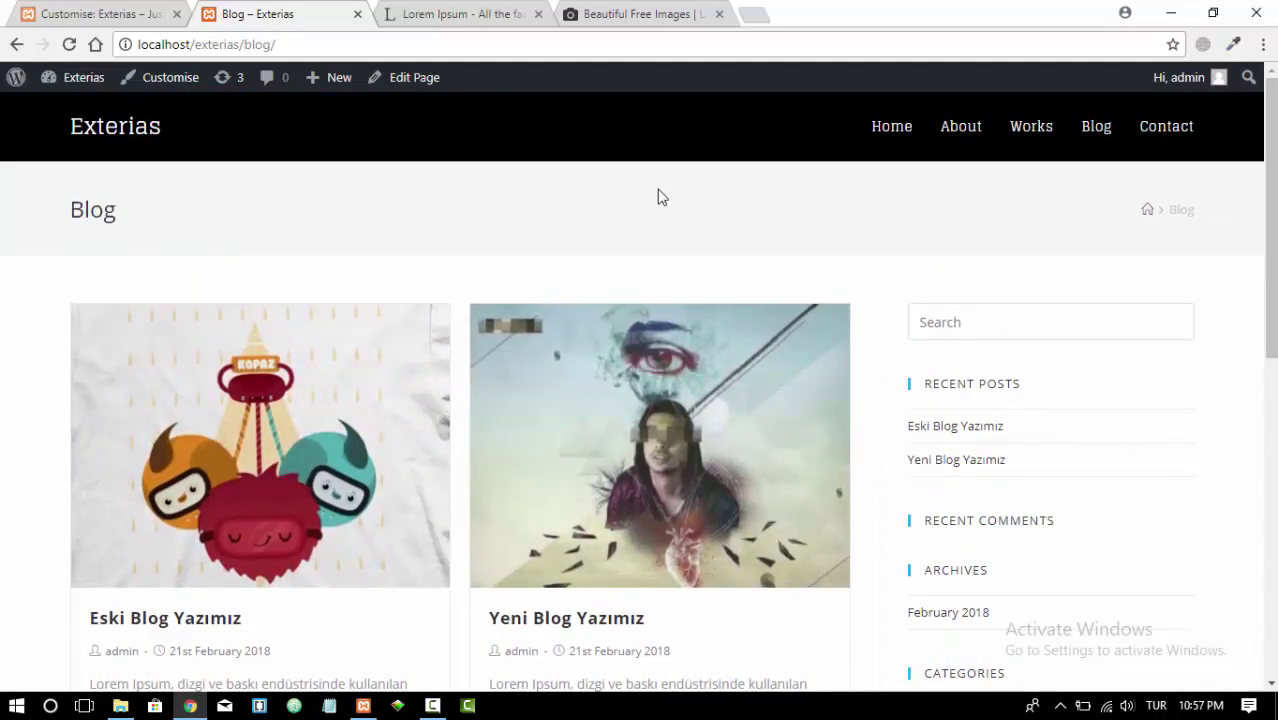
Leave the customiser for the WordPress admin and open the Widgets management page
click(86, 14)
scroll(125, 145, up, 3)
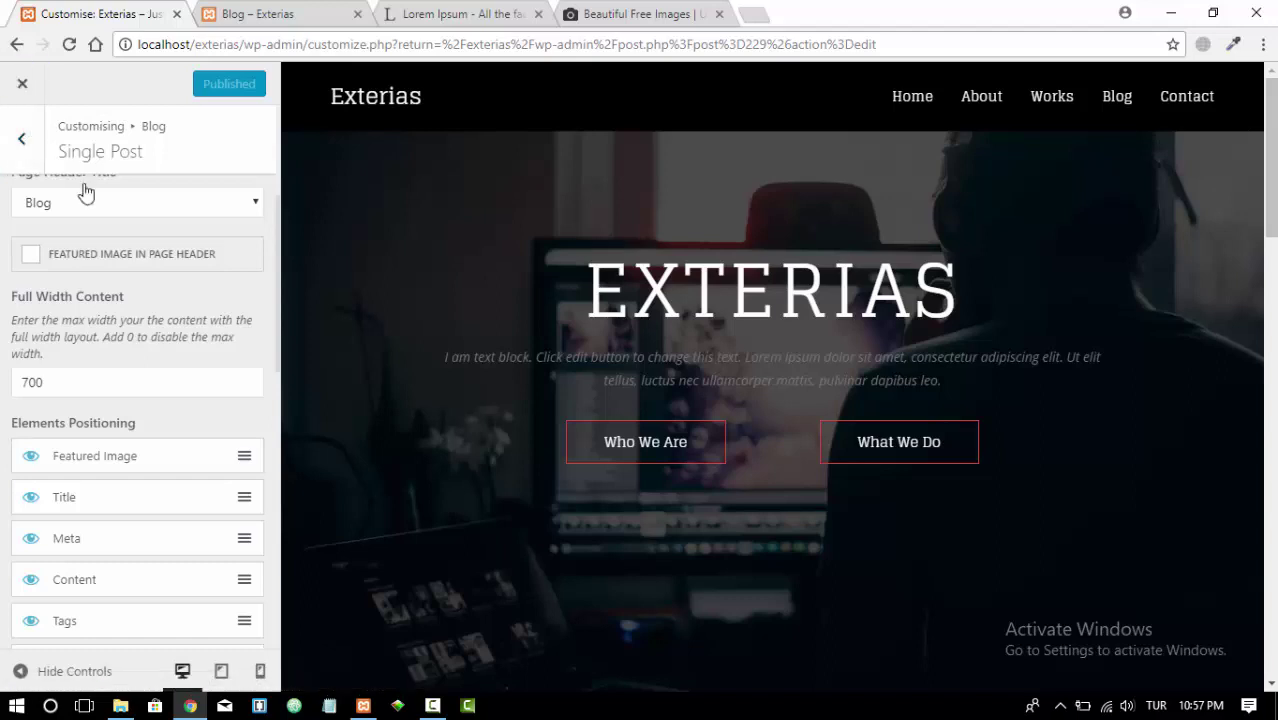
scroll(85, 192, up, 3)
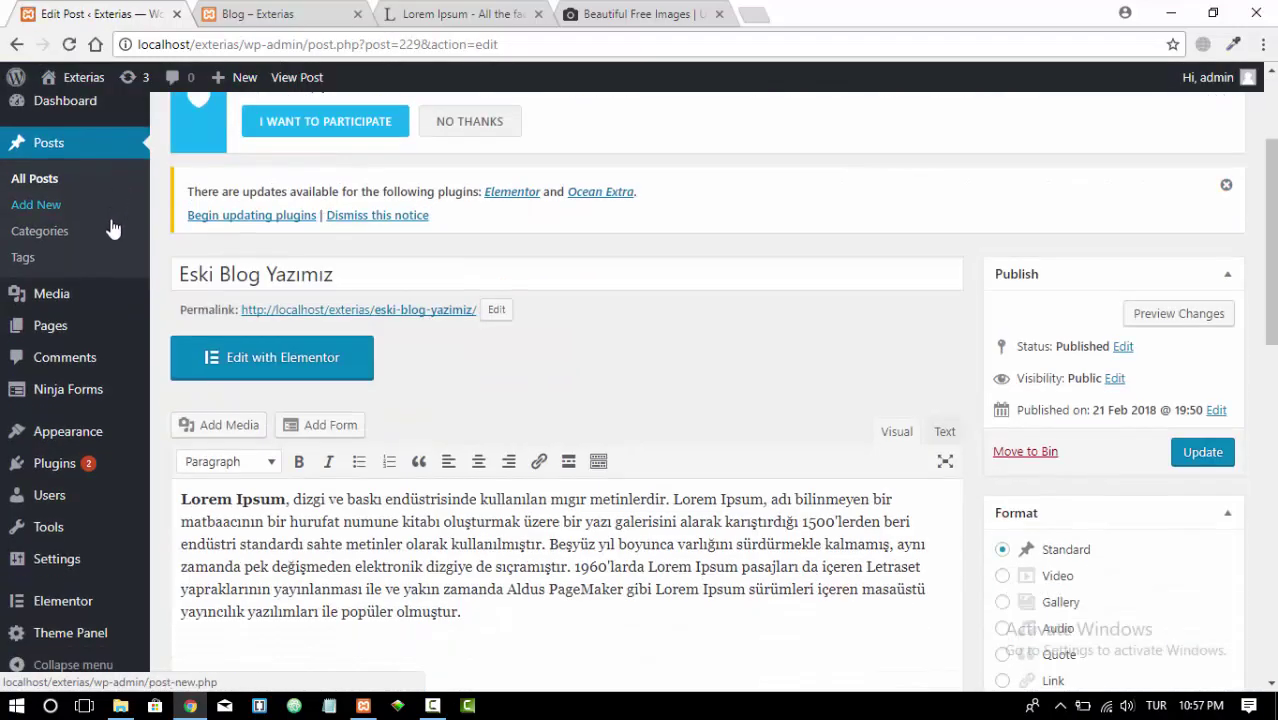
scroll(113, 230, down, 2)
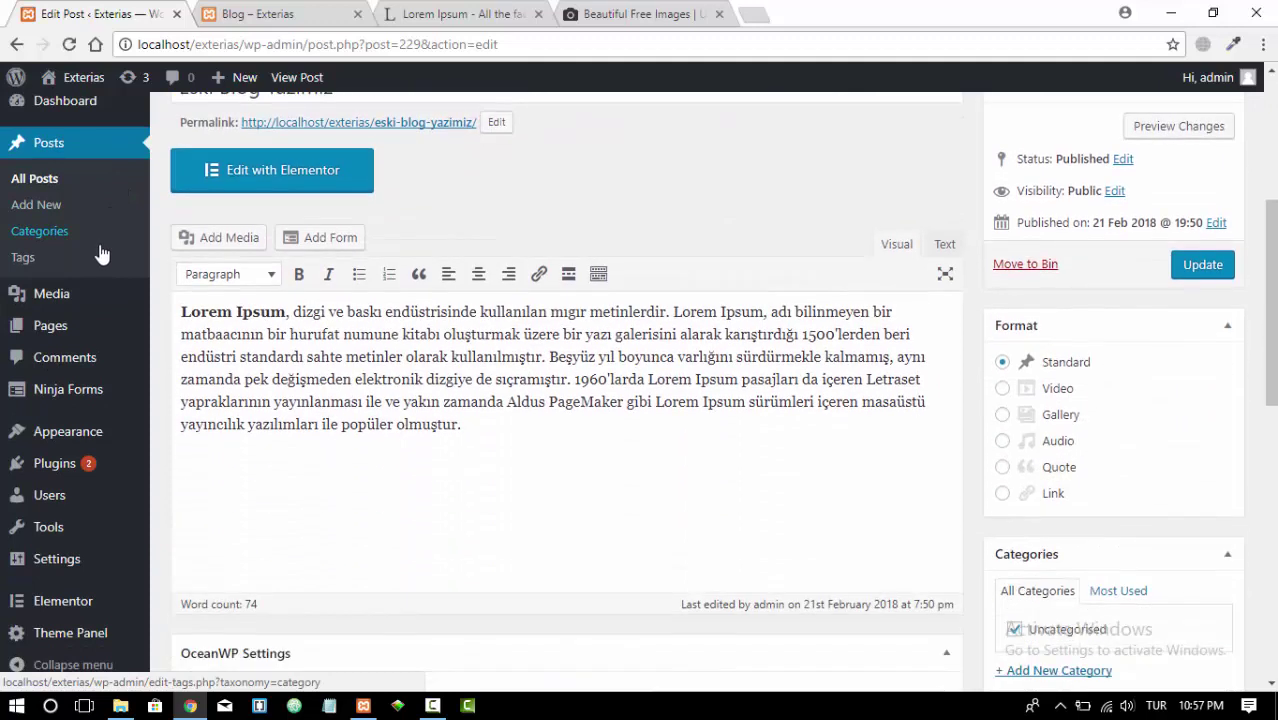
click(68, 431)
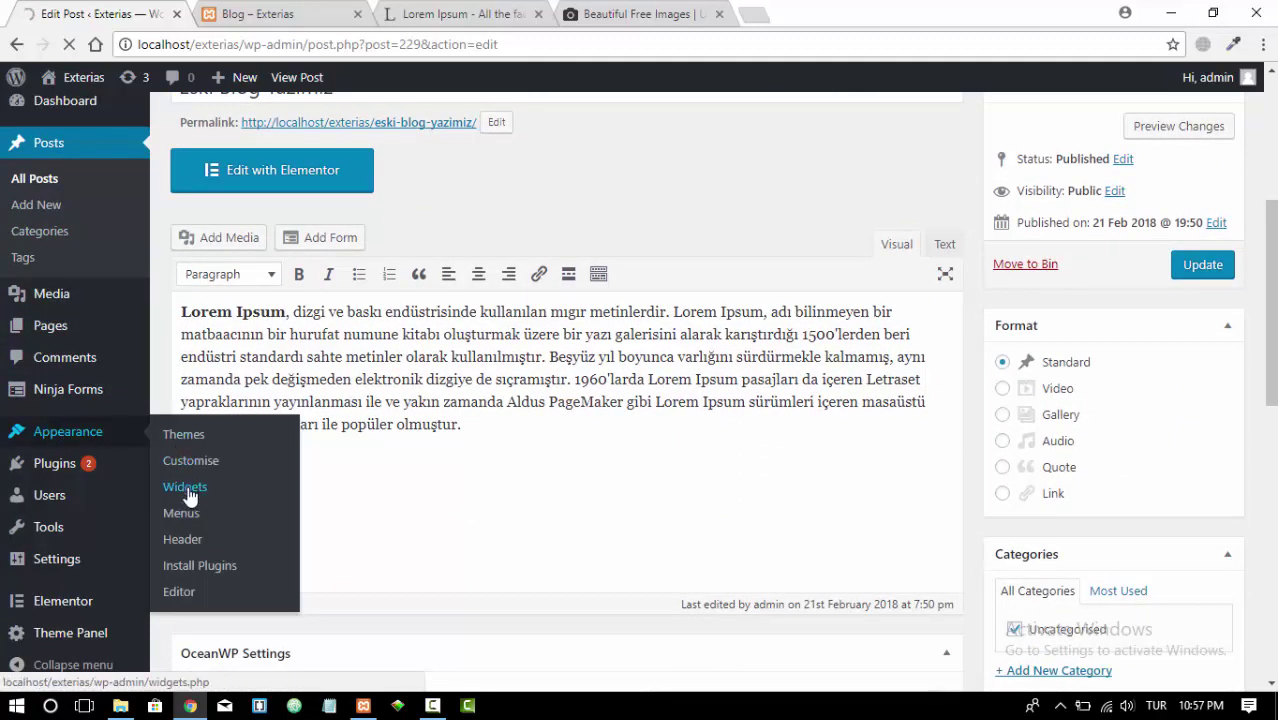
click(186, 490)
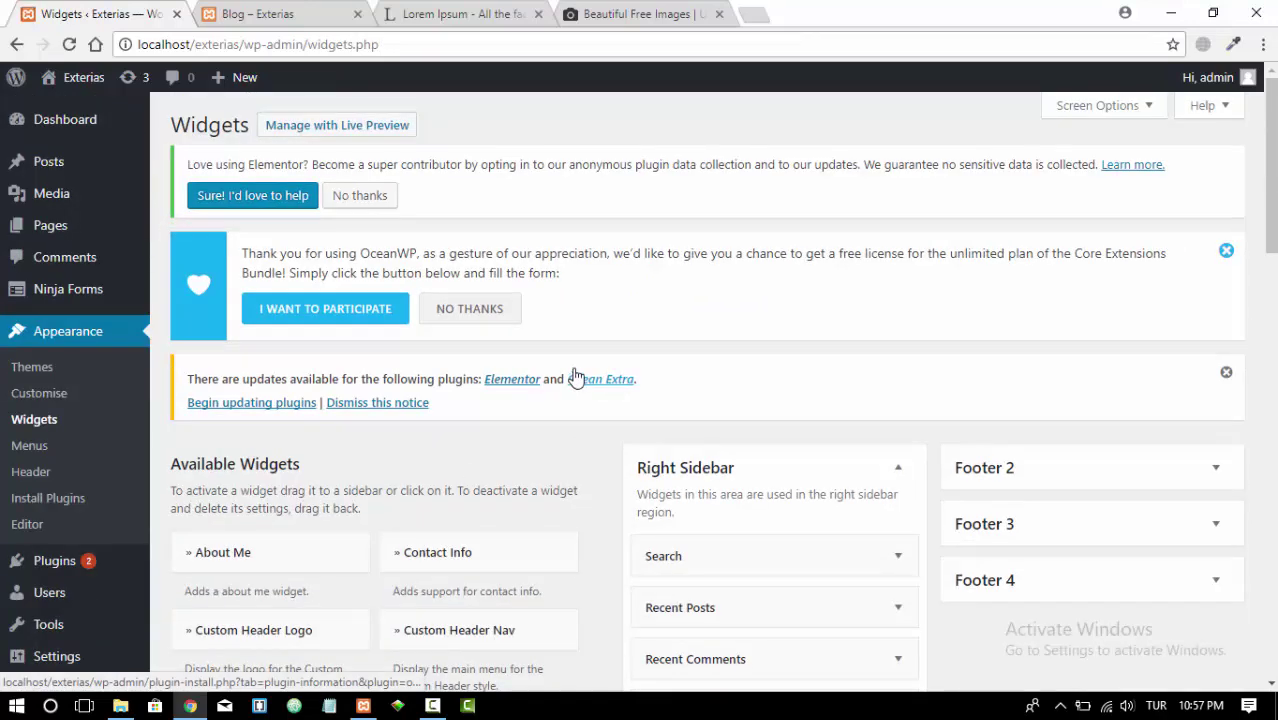
Review the available widgets and the Right Sidebar list, including the Archives widget's options
scroll(590, 333, down, 3)
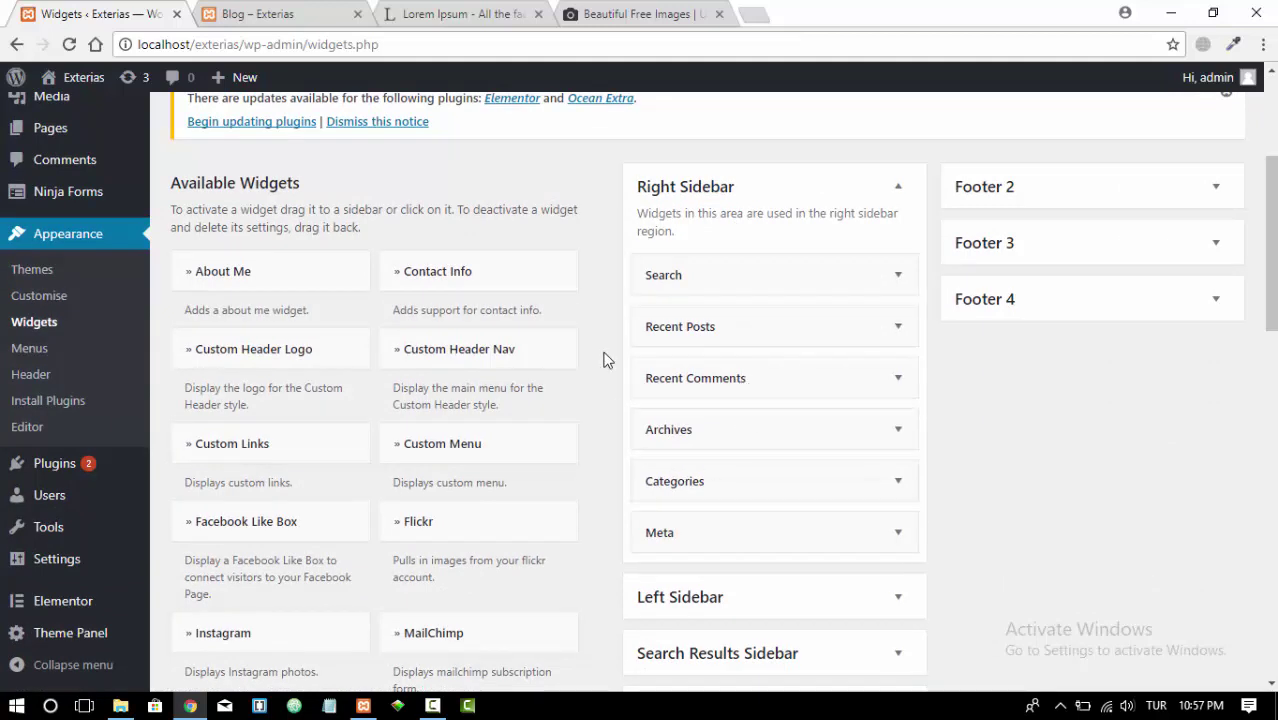
scroll(590, 286, down, 1)
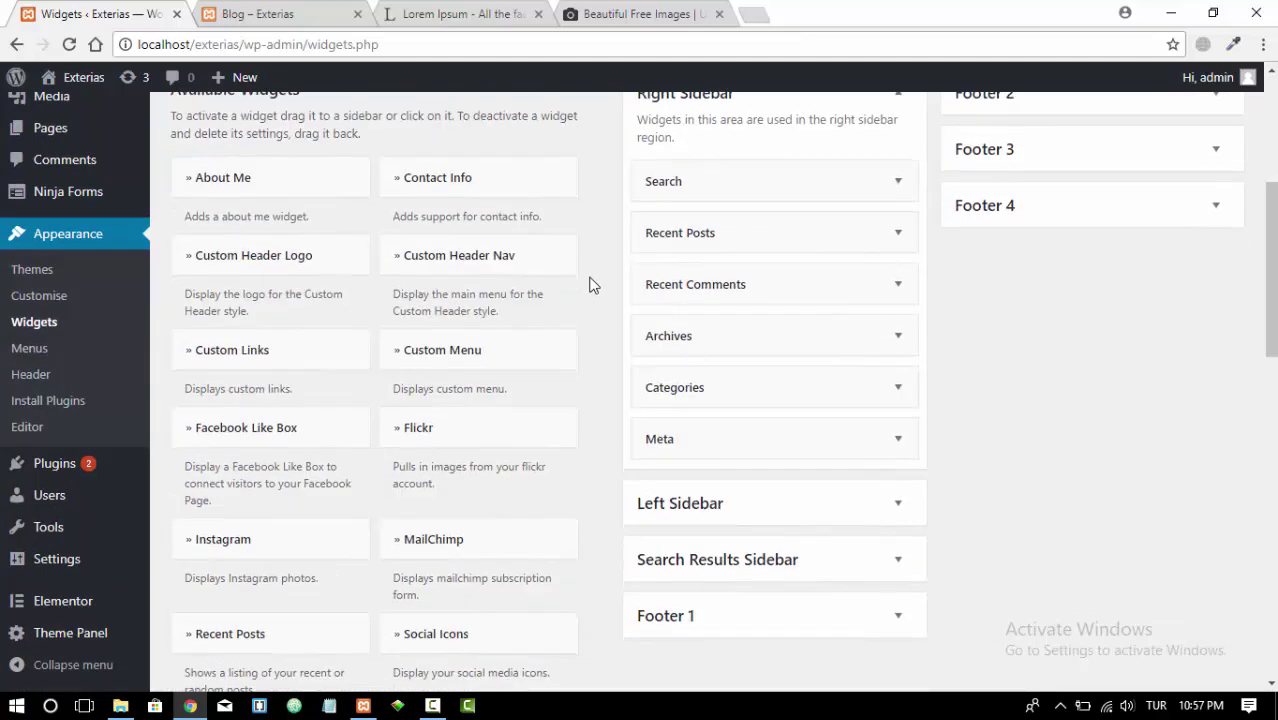
scroll(590, 286, up, 1)
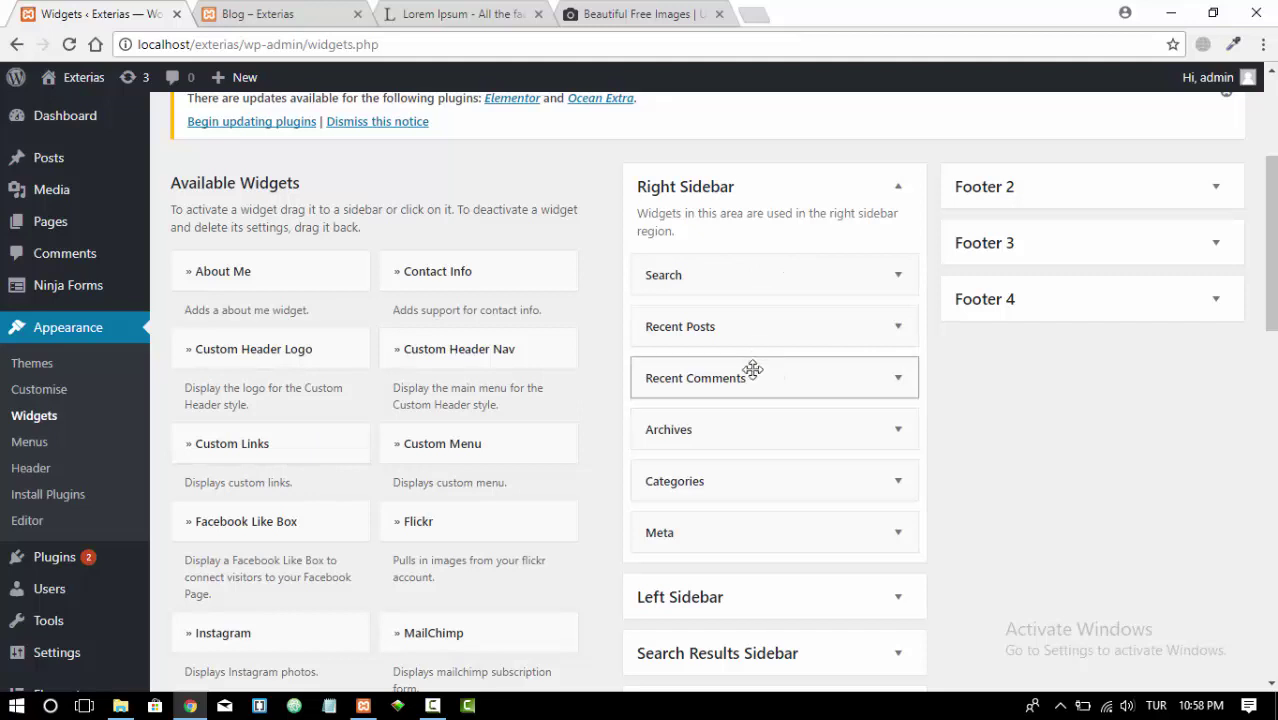
click(902, 436)
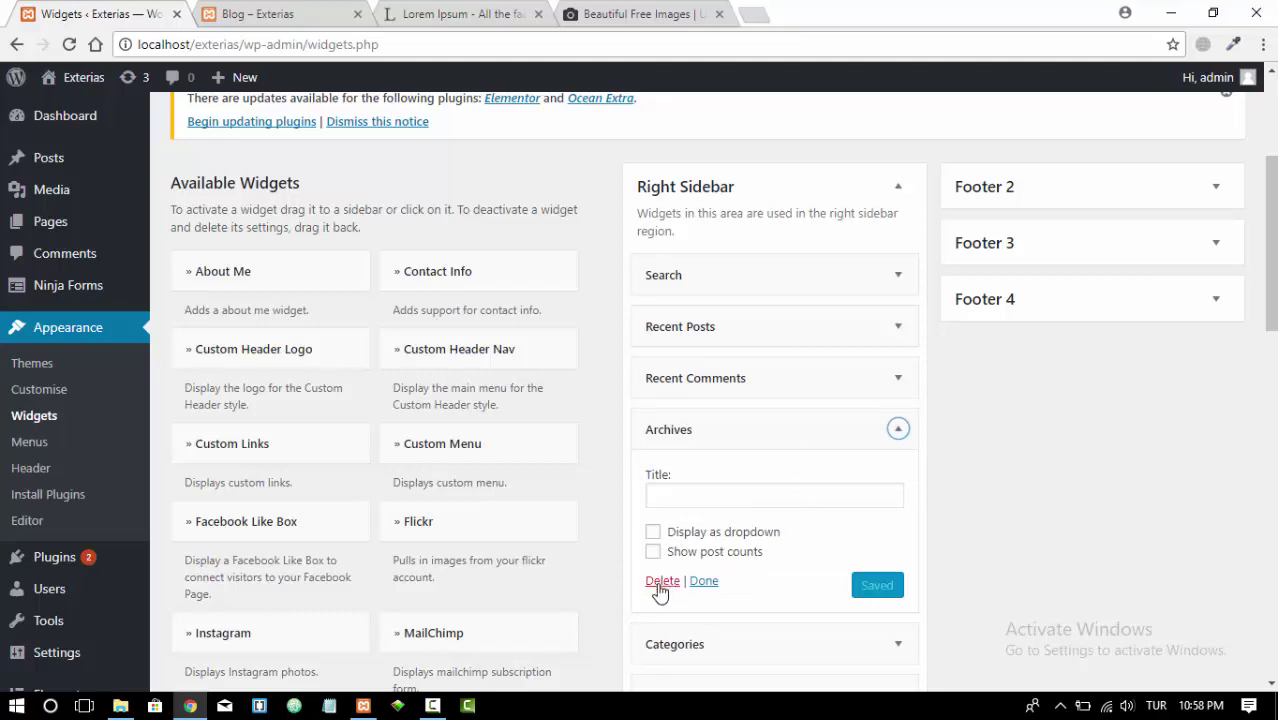
click(898, 429)
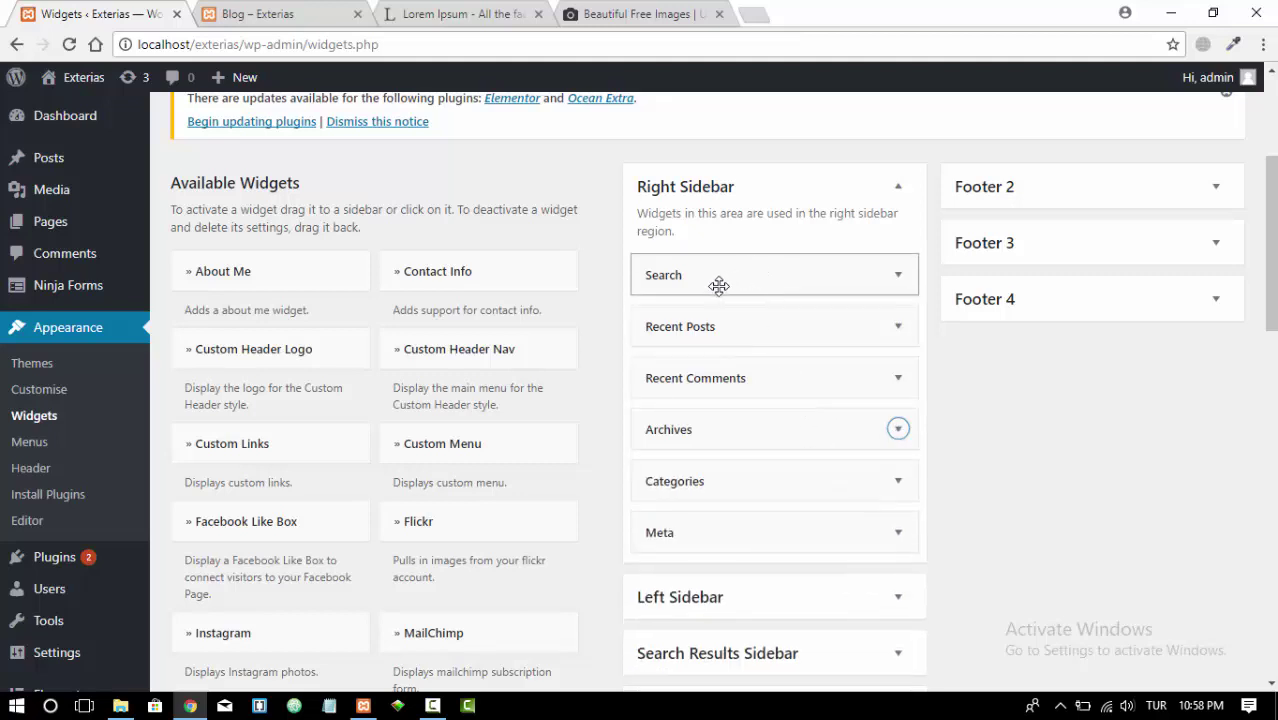
Move the Search widget below Recent Posts in the Right Sidebar and check the order on the reloaded live Blog page
drag(705, 267, 705, 320)
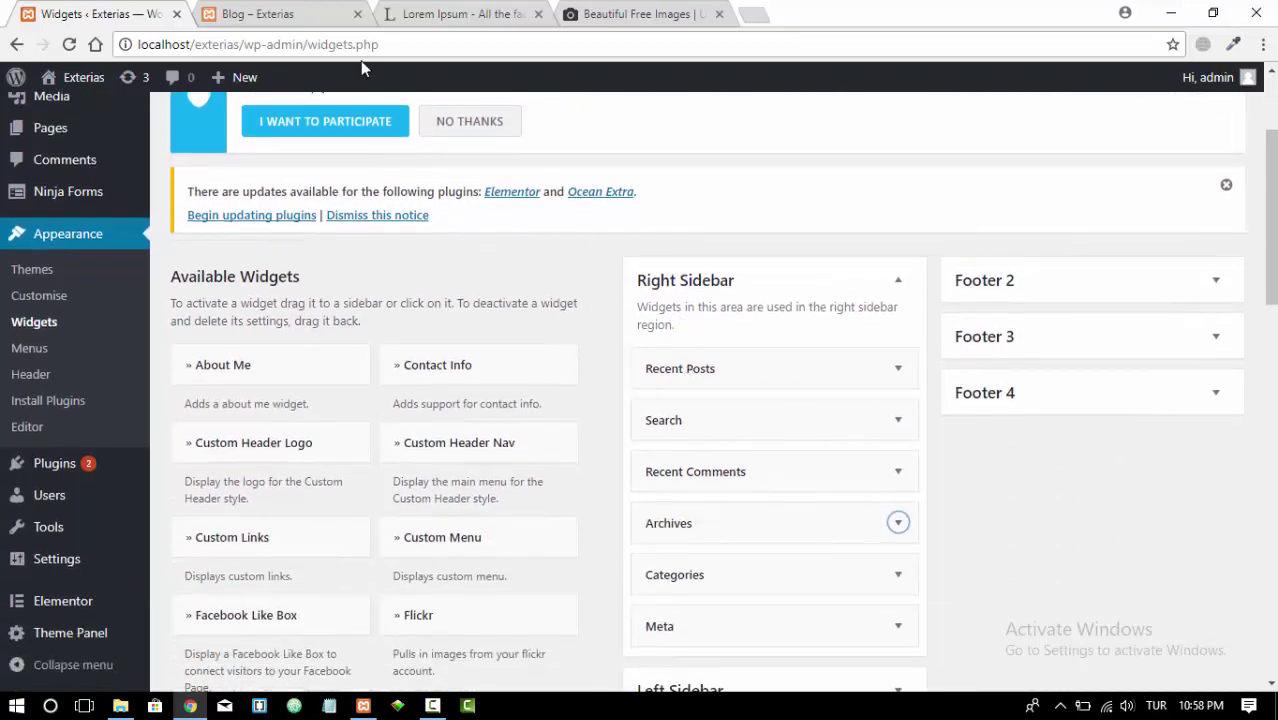
click(322, 12)
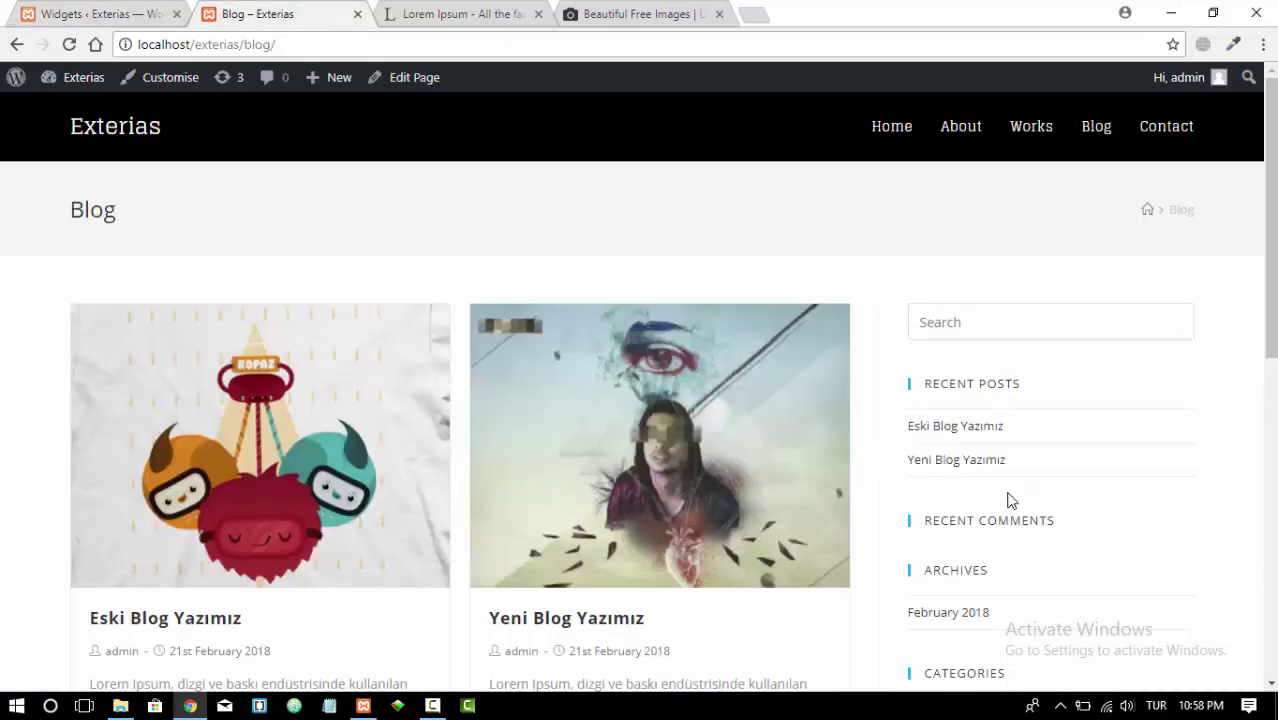
click(69, 45)
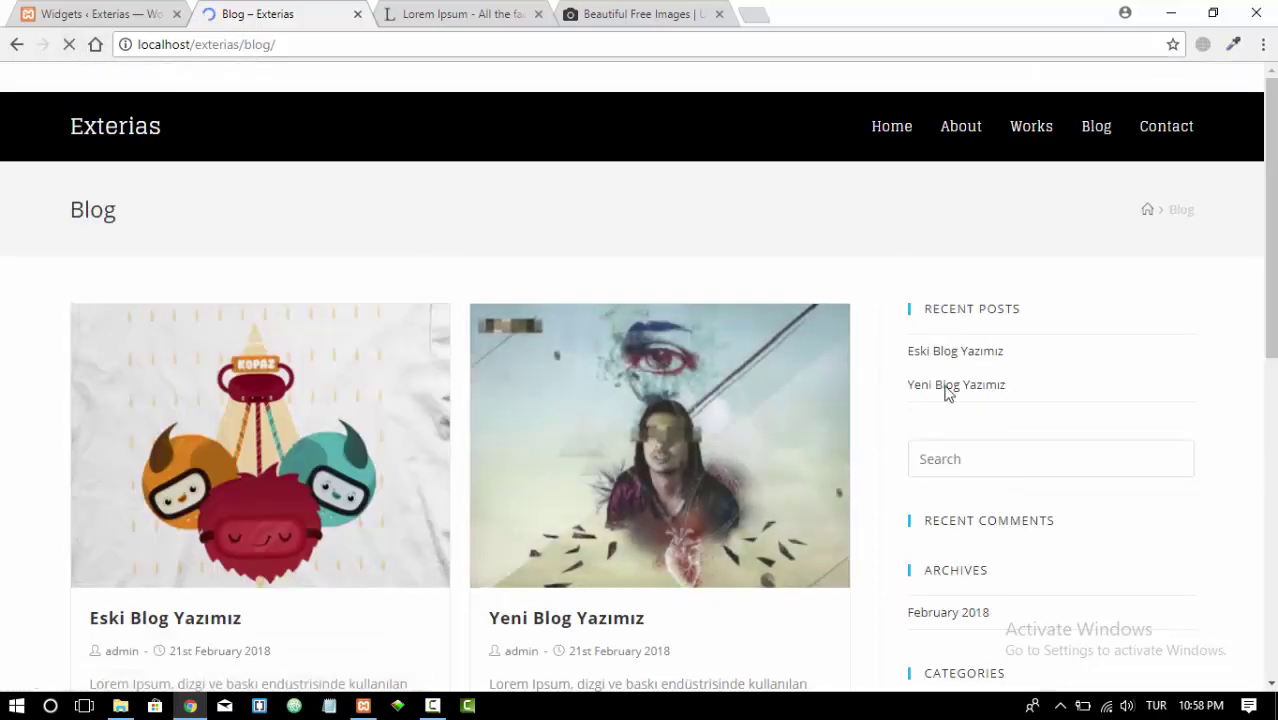
scroll(961, 338, down, 1)
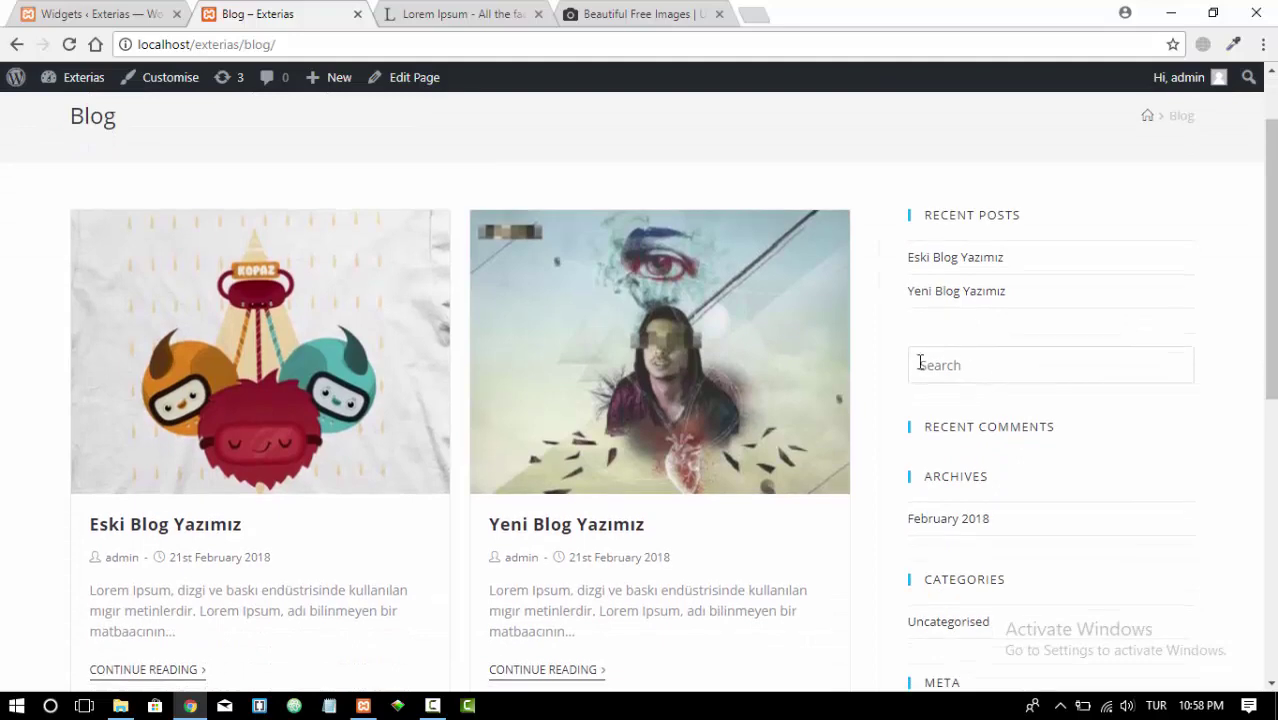
scroll(942, 351, down, 2)
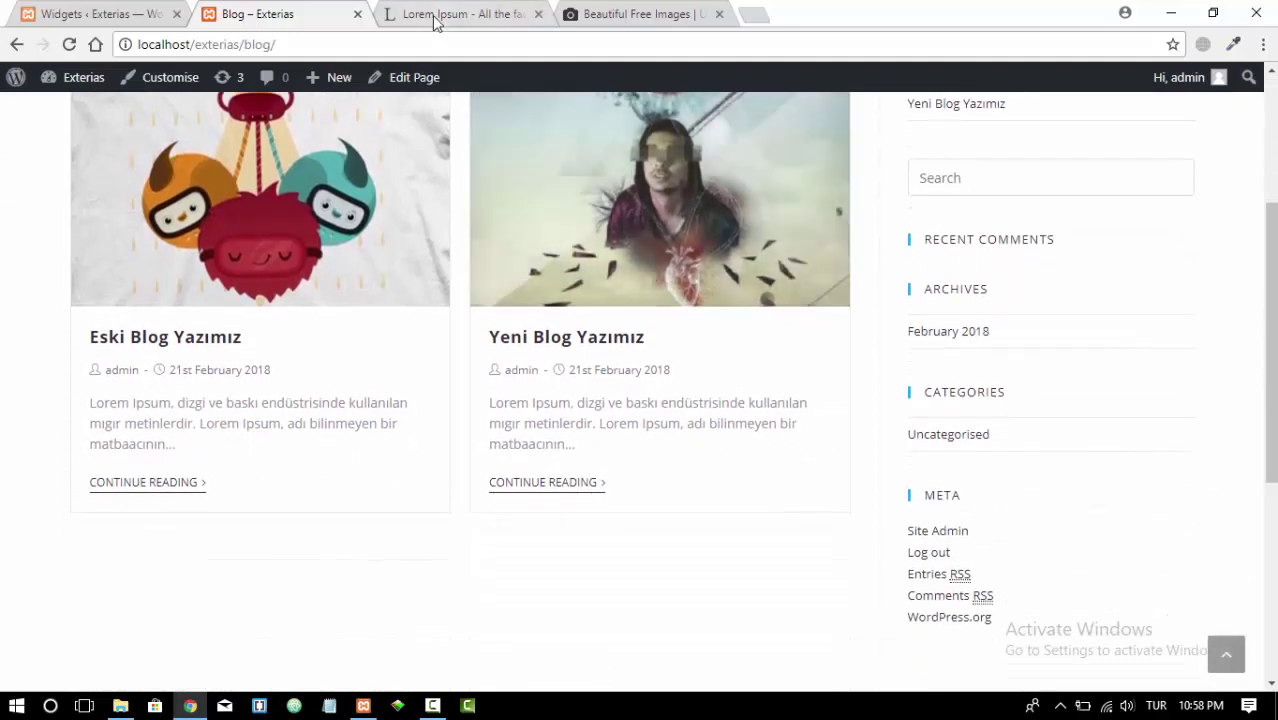
Return to the Widgets page and move the Search widget back above Recent Posts in the Right Sidebar
click(112, 14)
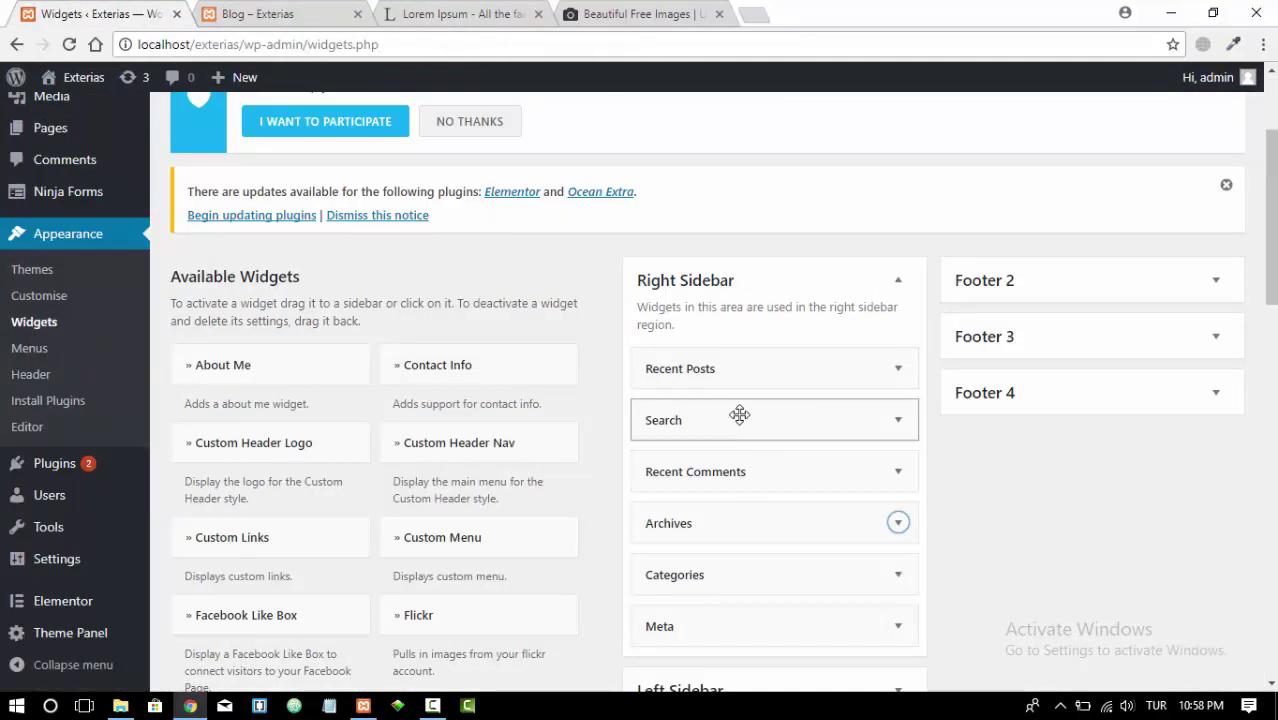
drag(736, 413, 730, 334)
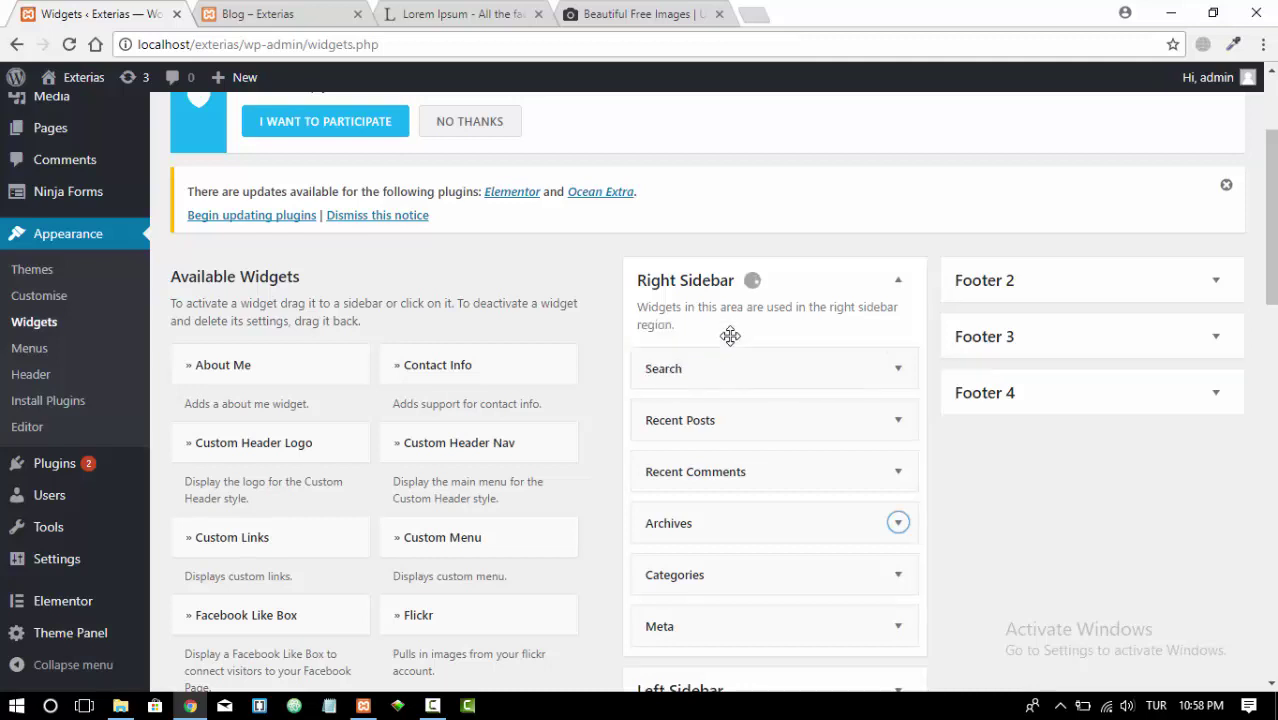
scroll(799, 364, down, 2)
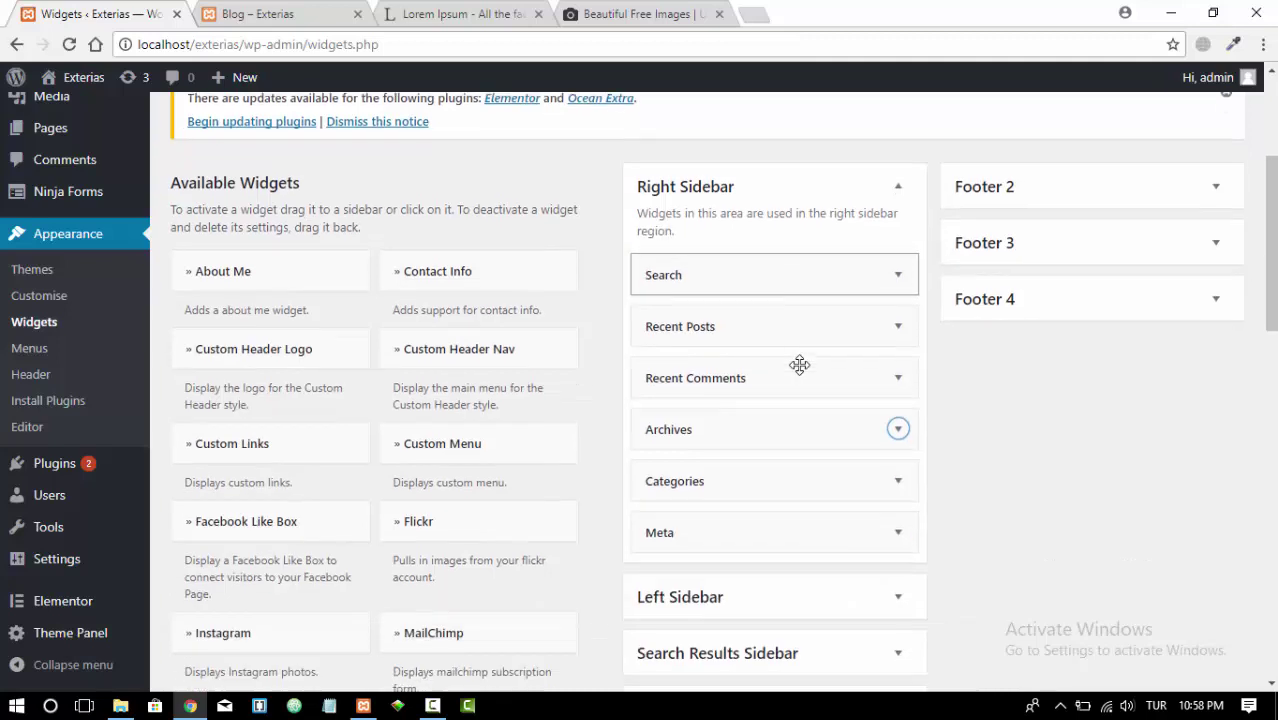
Browse the available widgets and delete the Meta widget from the Right Sidebar
scroll(800, 330, down, 1)
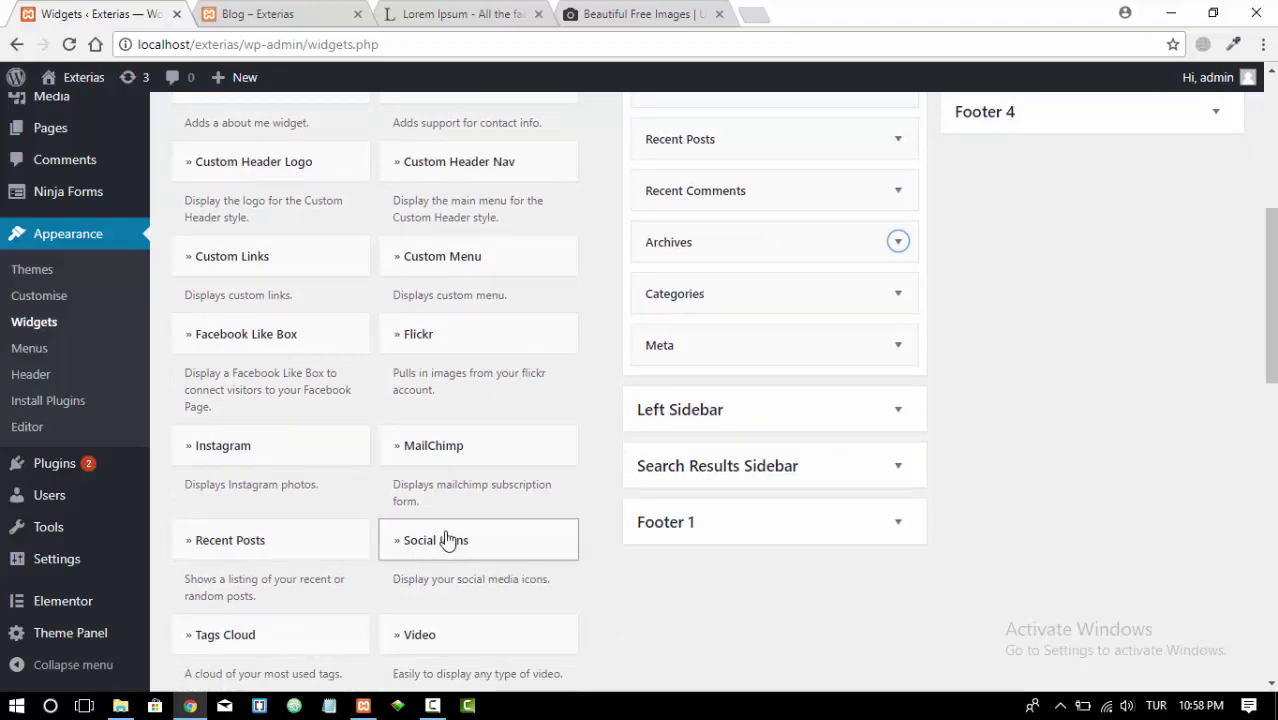
scroll(380, 430, up, 4)
scroll(285, 420, down, 2)
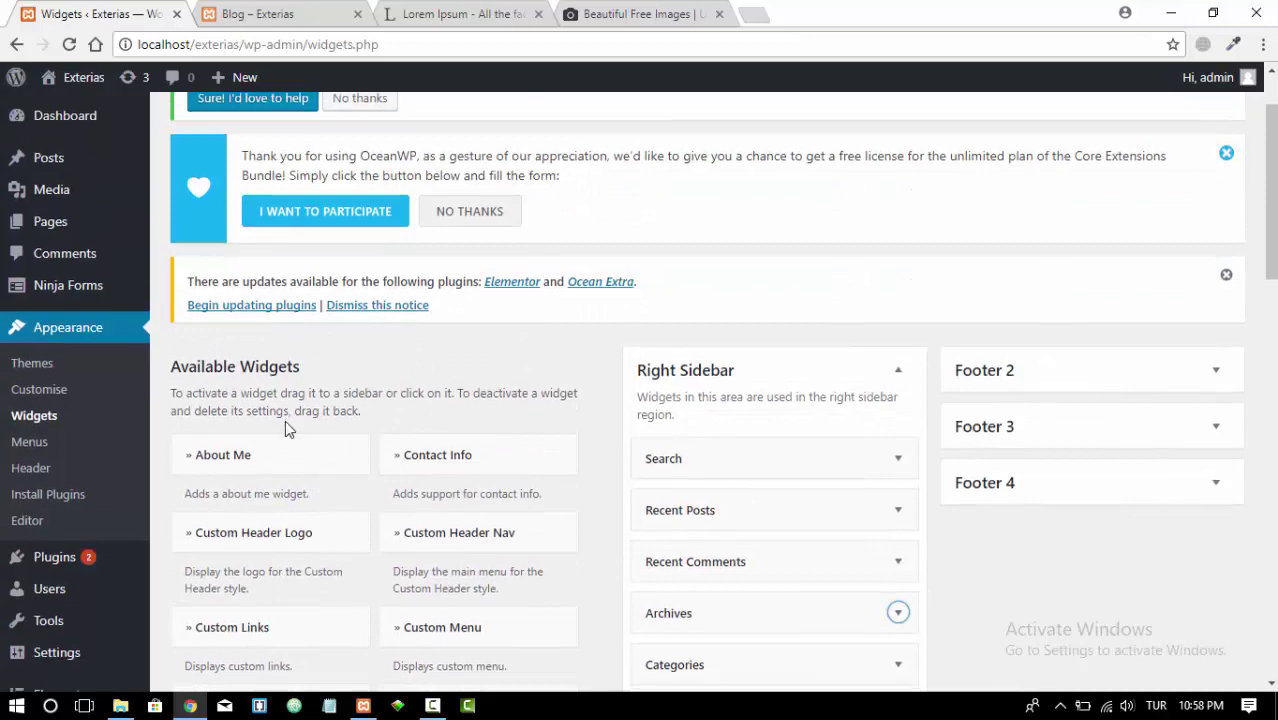
scroll(295, 457, down, 2)
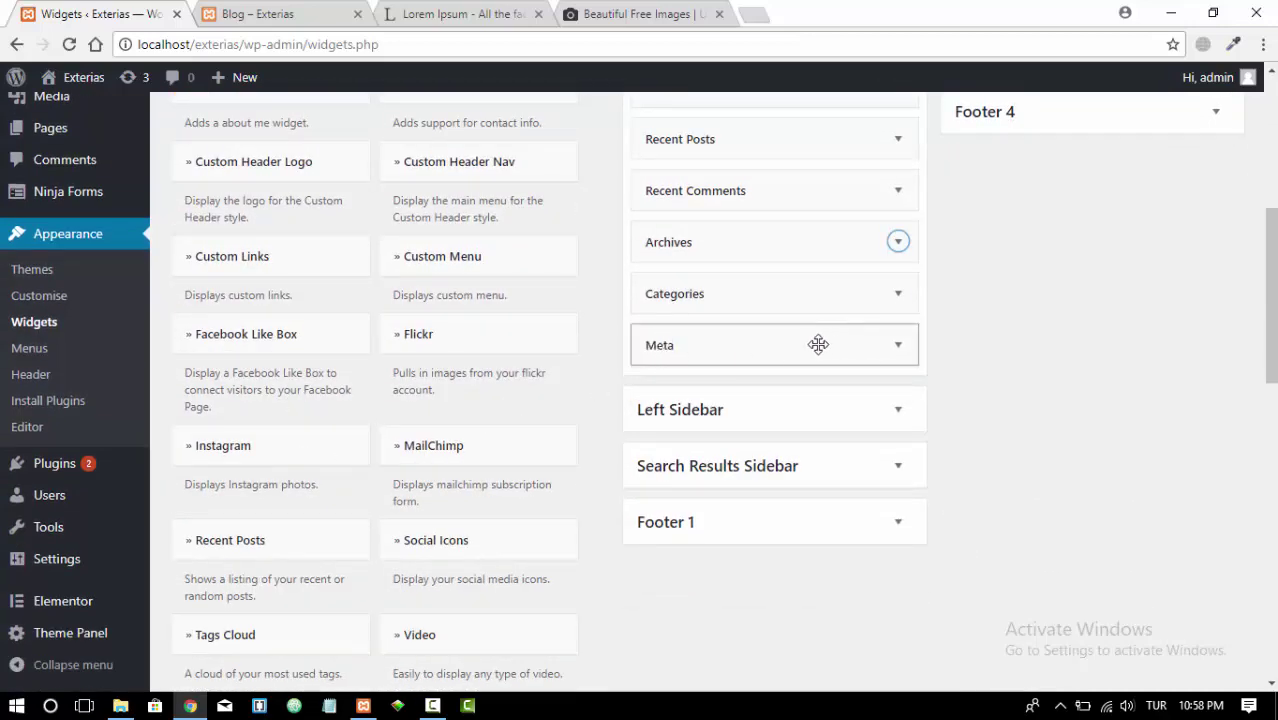
click(899, 347)
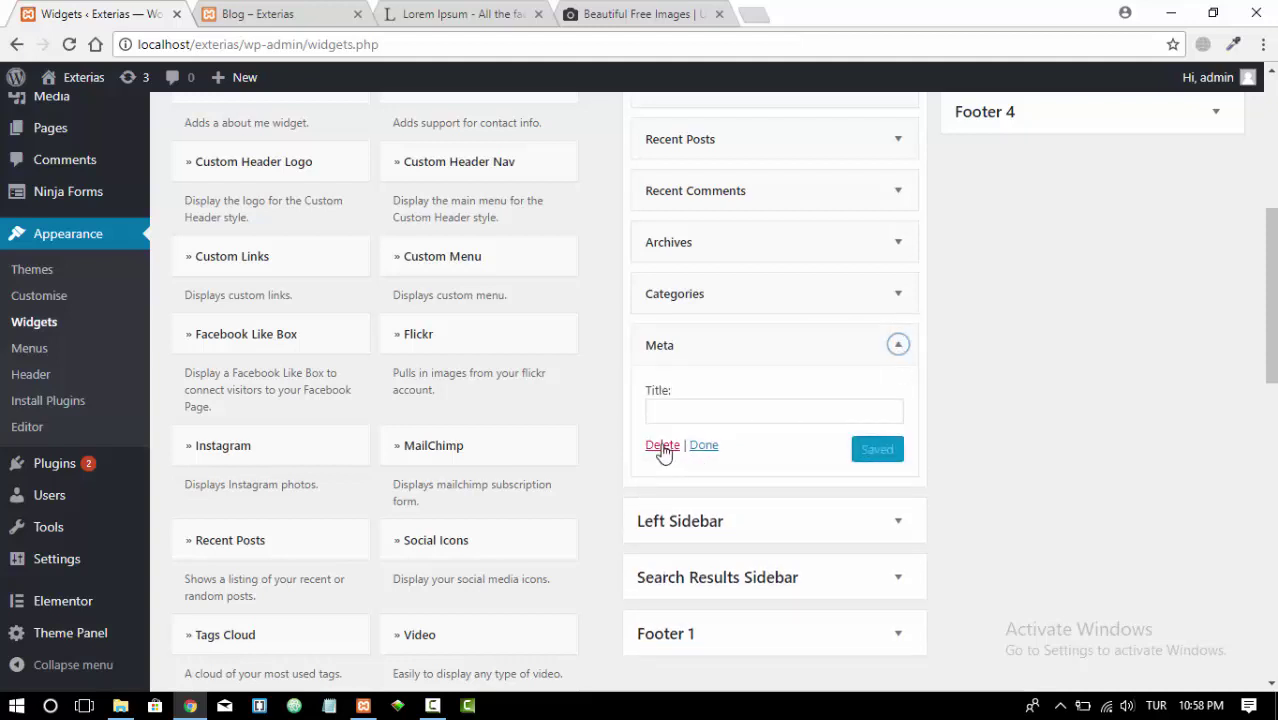
click(662, 446)
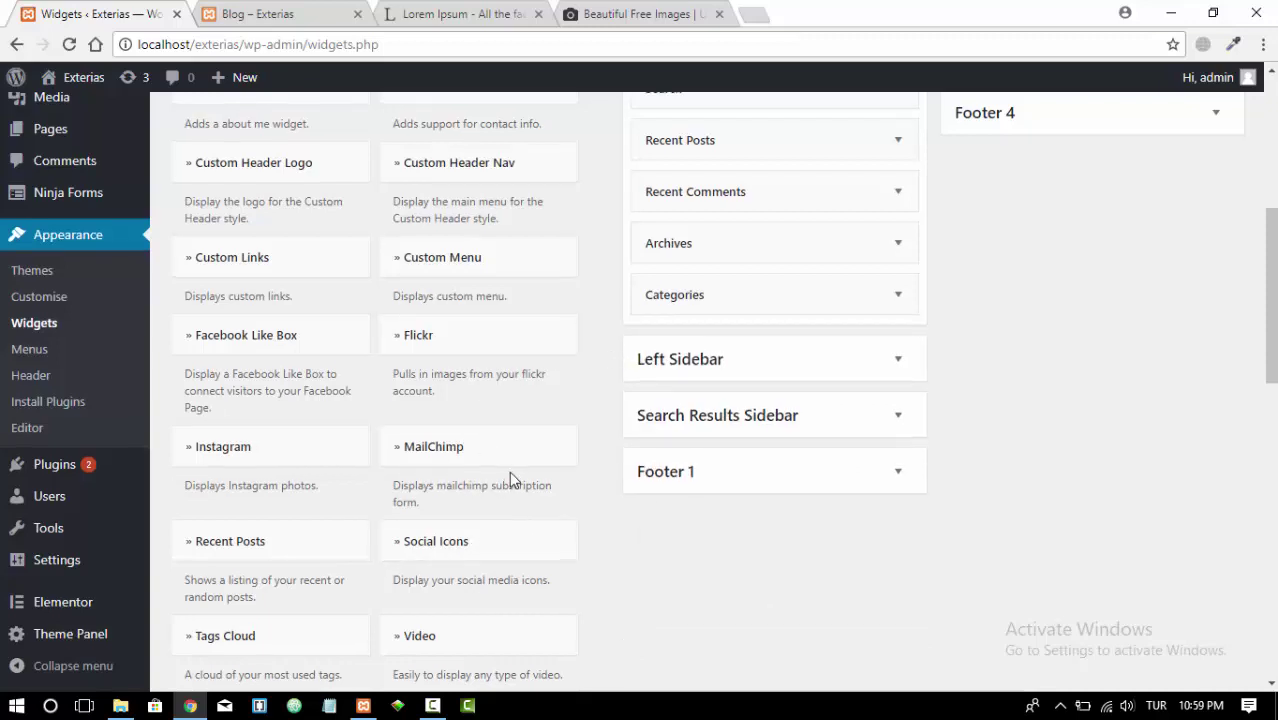
Add the Social Icons widget to the Right Sidebar below Categories
scroll(509, 475, up, 1)
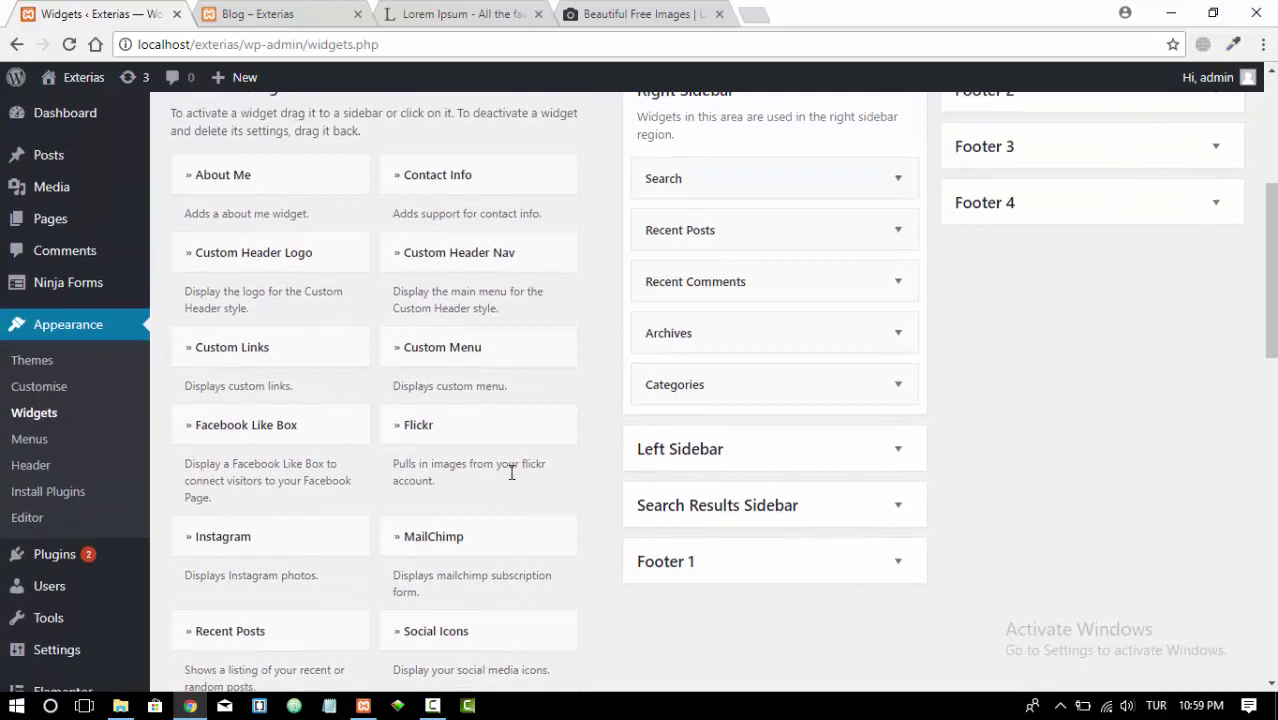
scroll(509, 471, down, 3)
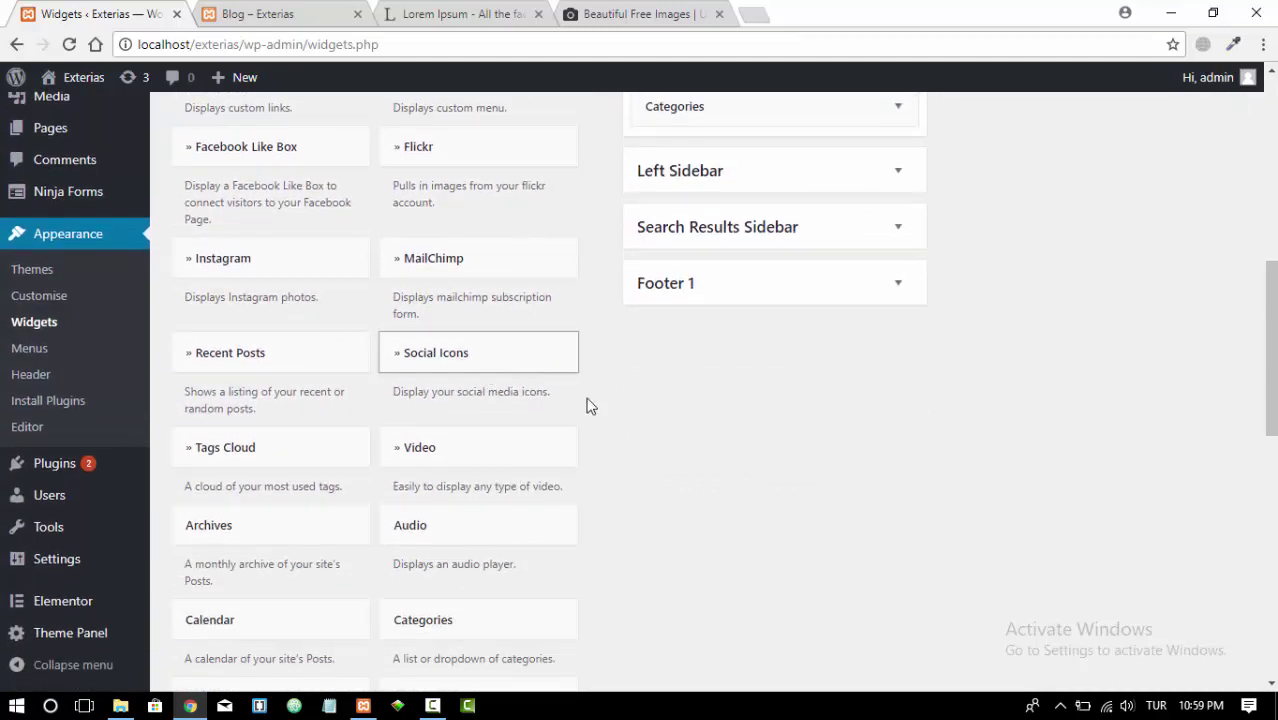
scroll(573, 437, up, 2)
drag(493, 537, 737, 343)
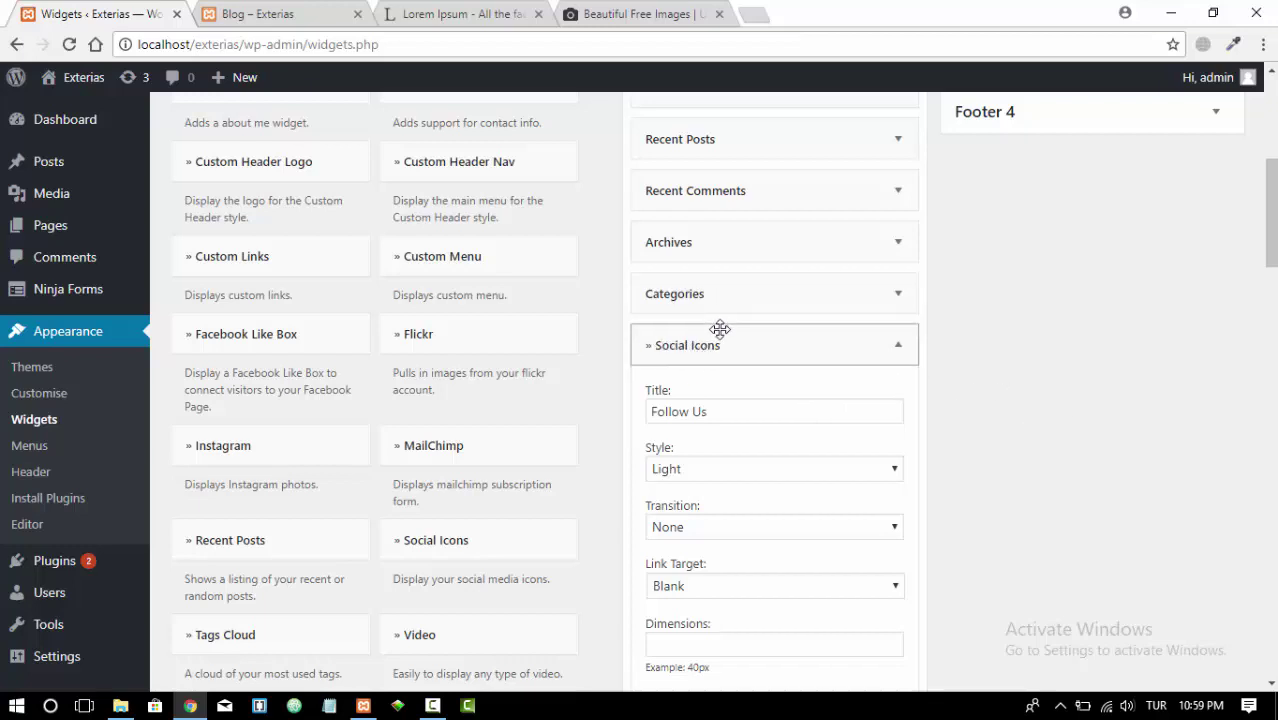
Reload the live Blog page and check its sidebar for the widget changes
click(284, 22)
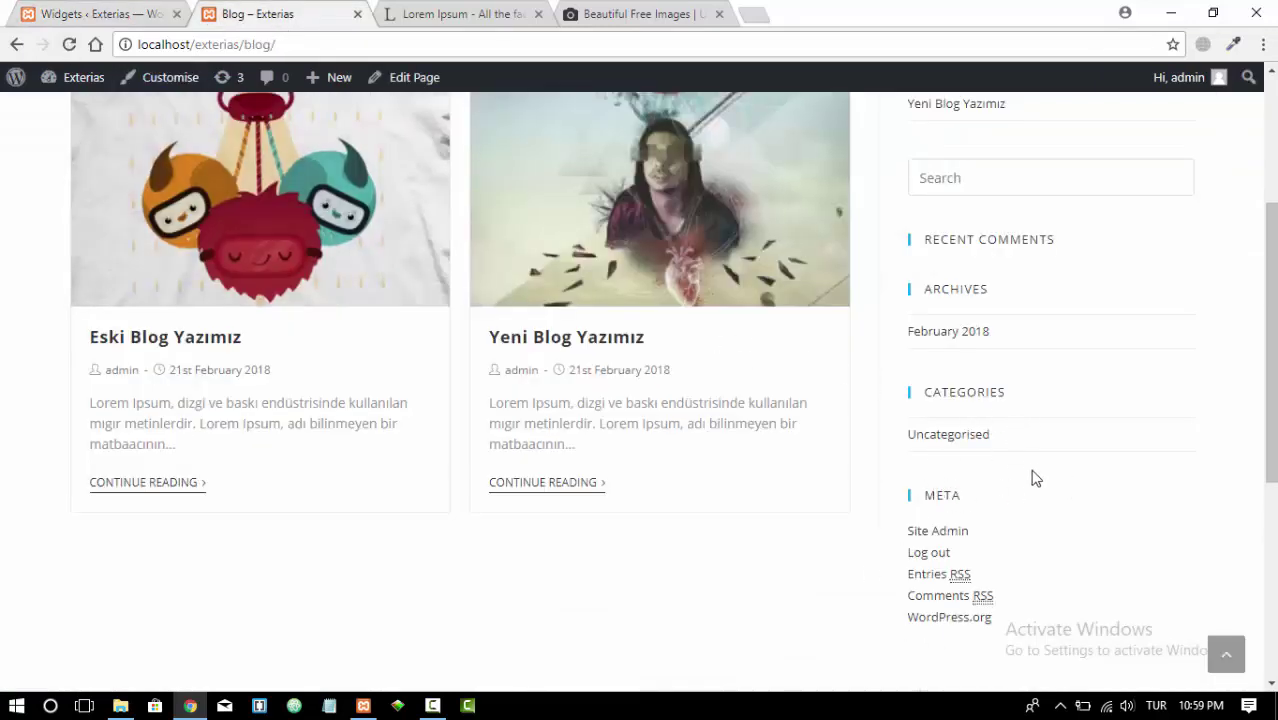
click(69, 44)
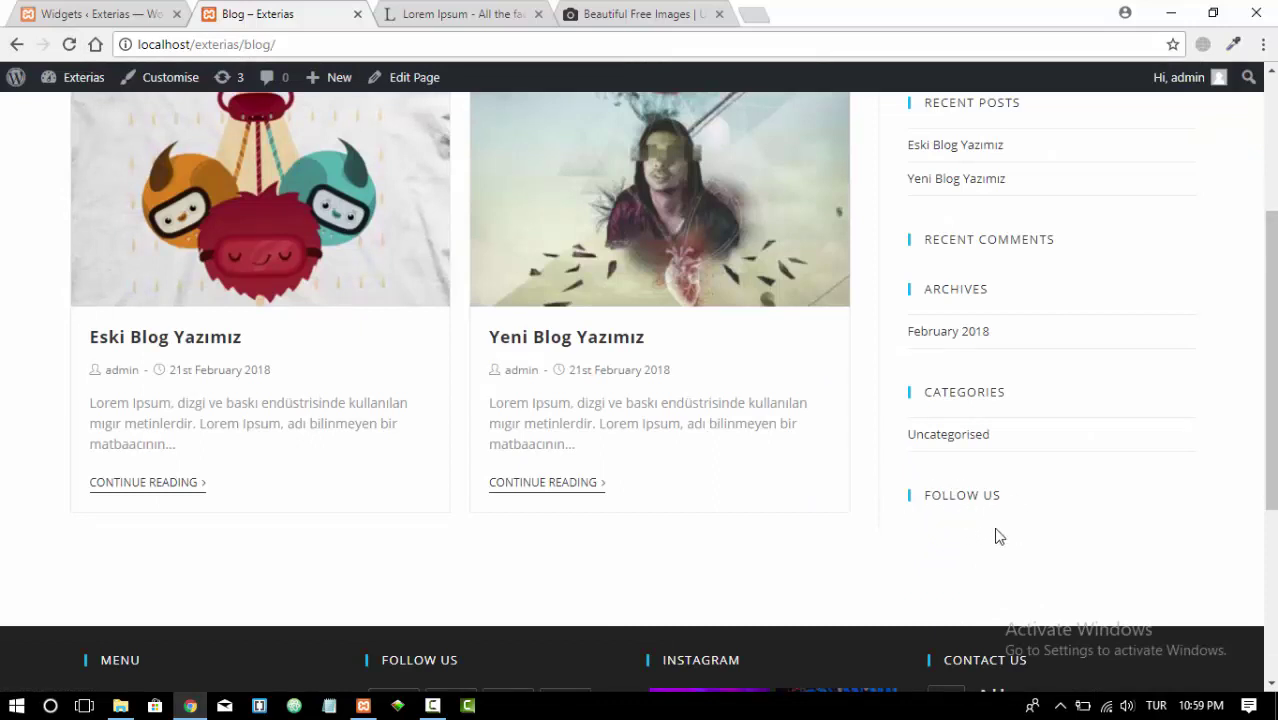
scroll(1002, 569, up, 3)
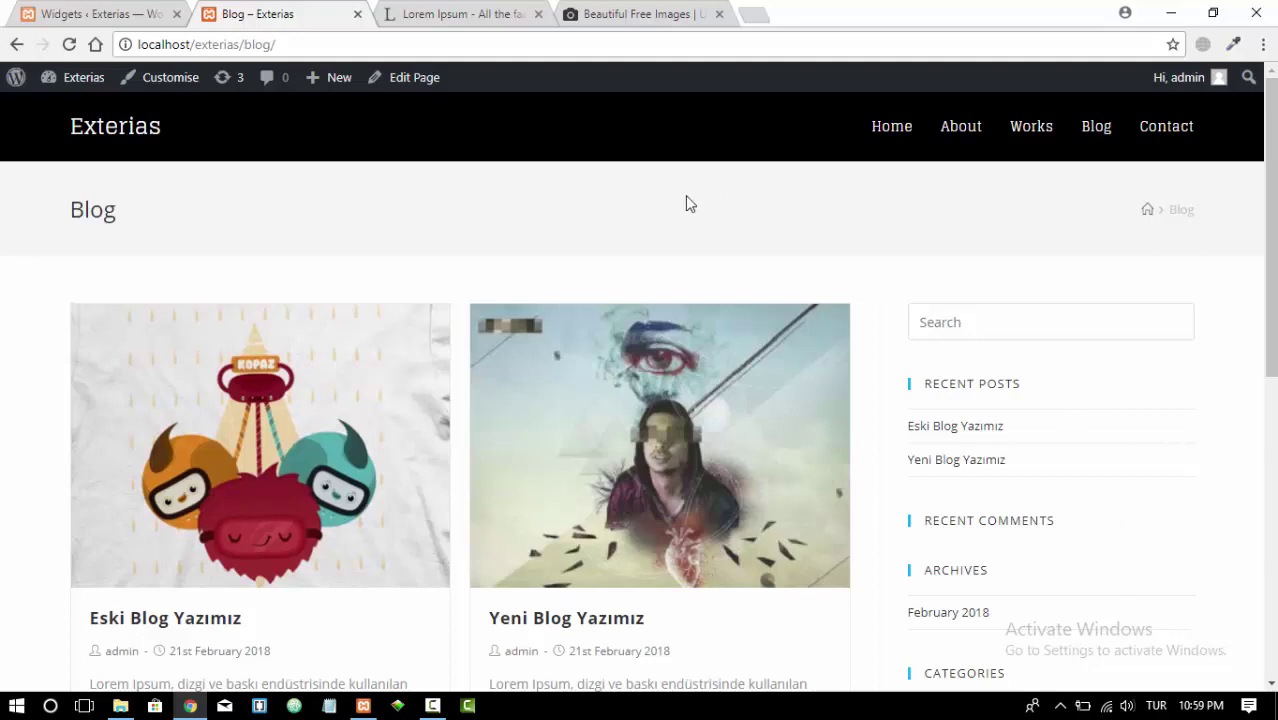
Go to the list of all posts in the WordPress admin and open Eski Blog Yazımız for editing
click(92, 13)
scroll(182, 200, up, 2)
scroll(182, 195, up, 2)
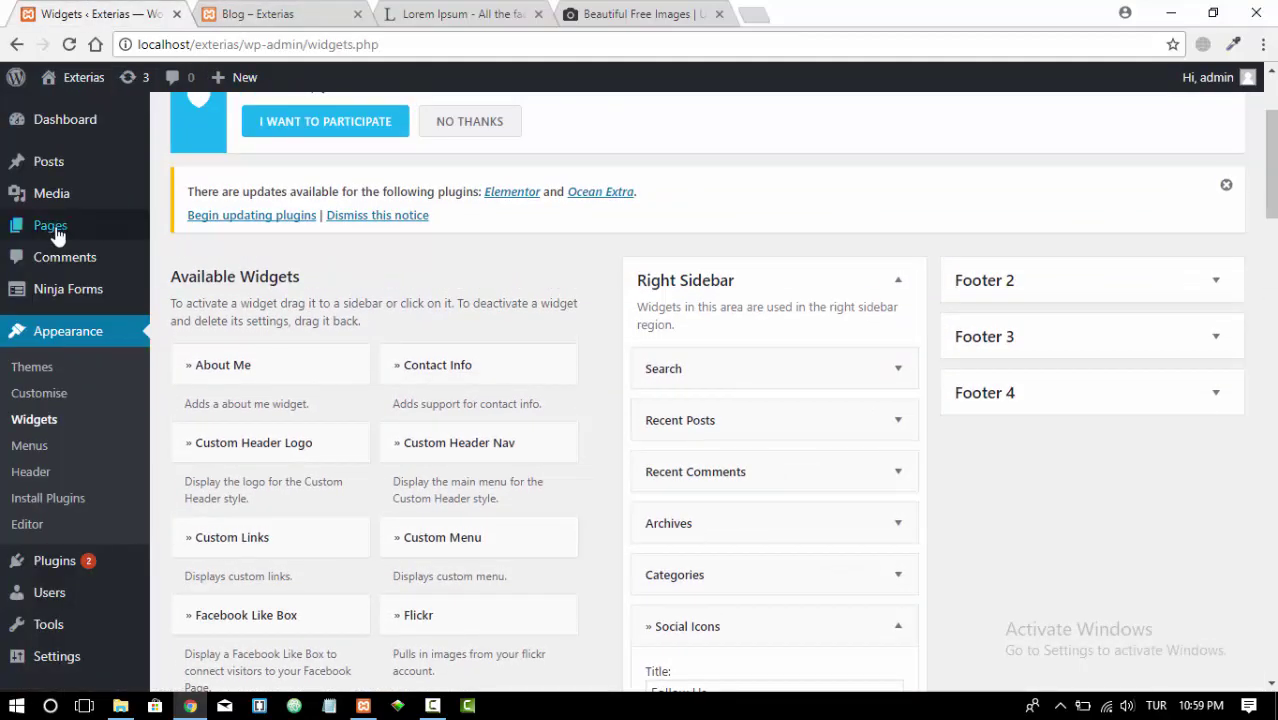
mouse_move(51, 171)
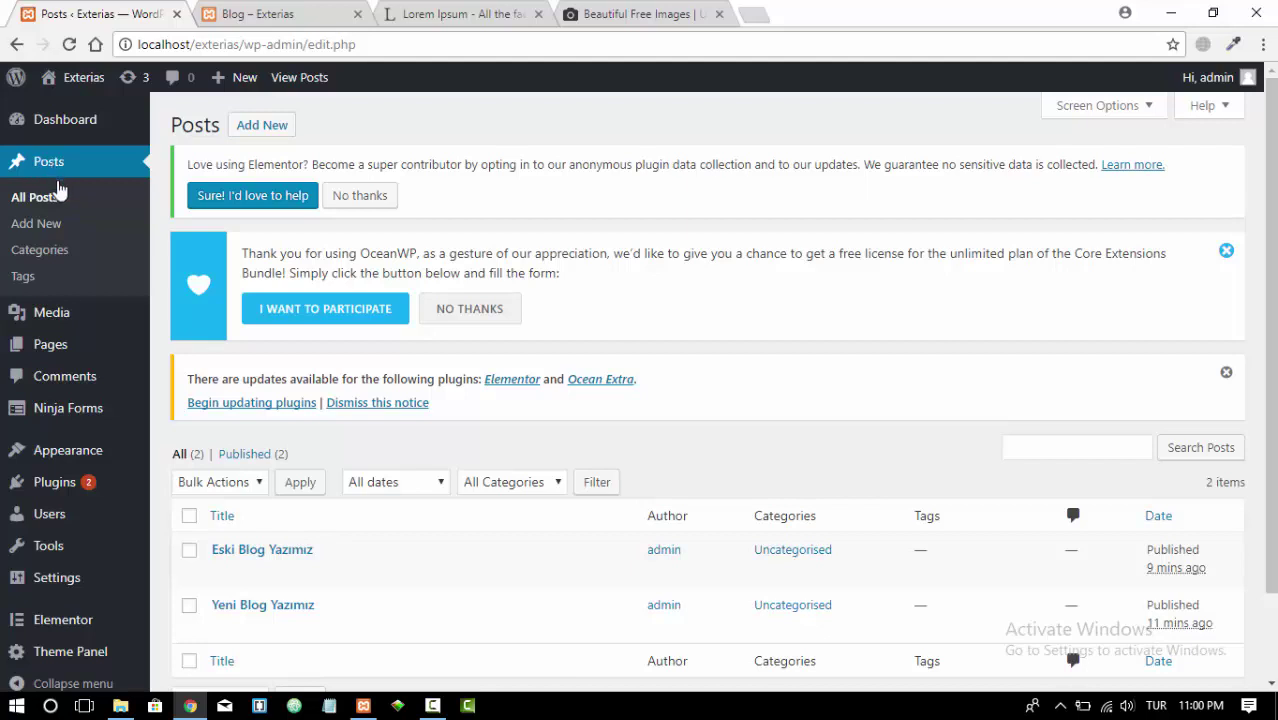
click(40, 203)
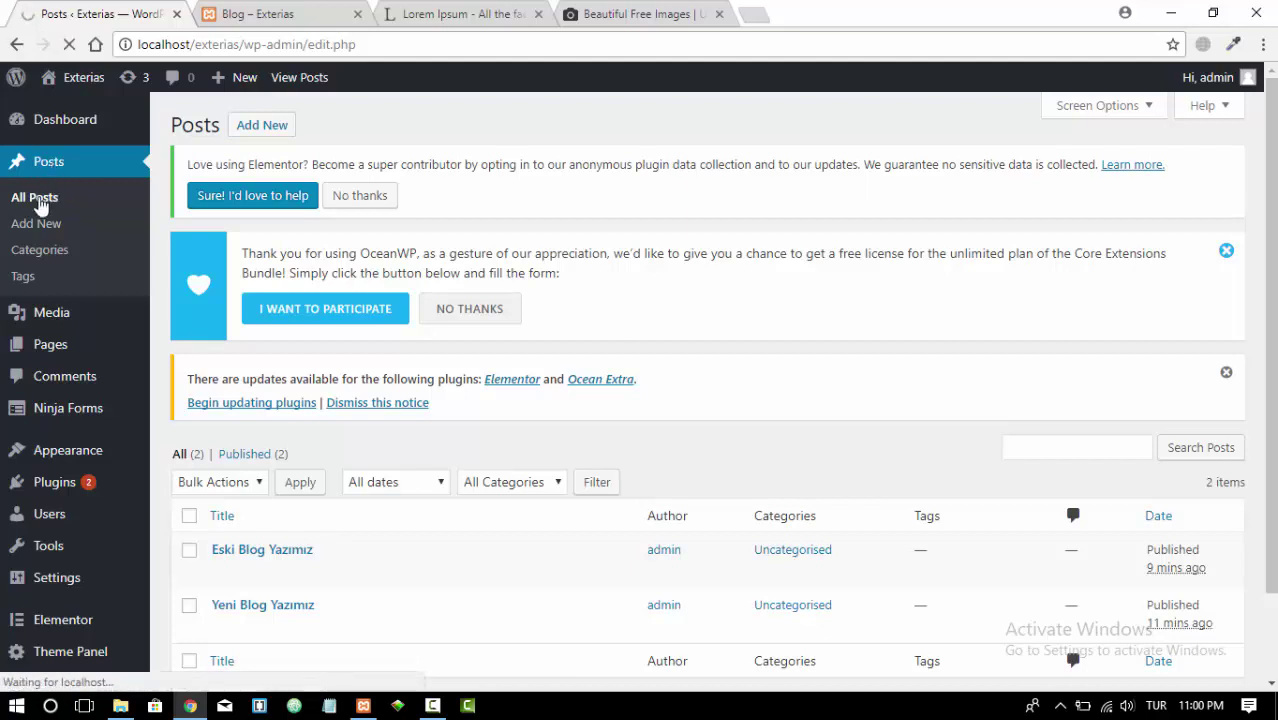
scroll(560, 330, down, 3)
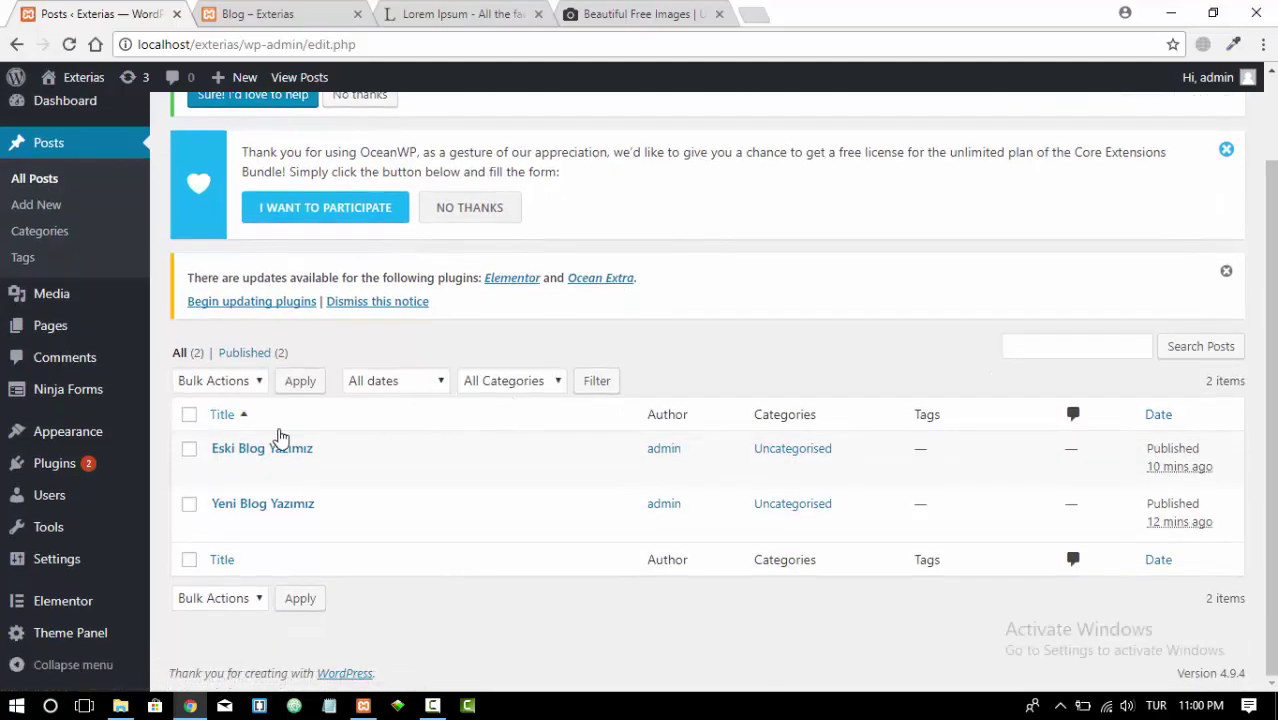
mouse_move(250, 450)
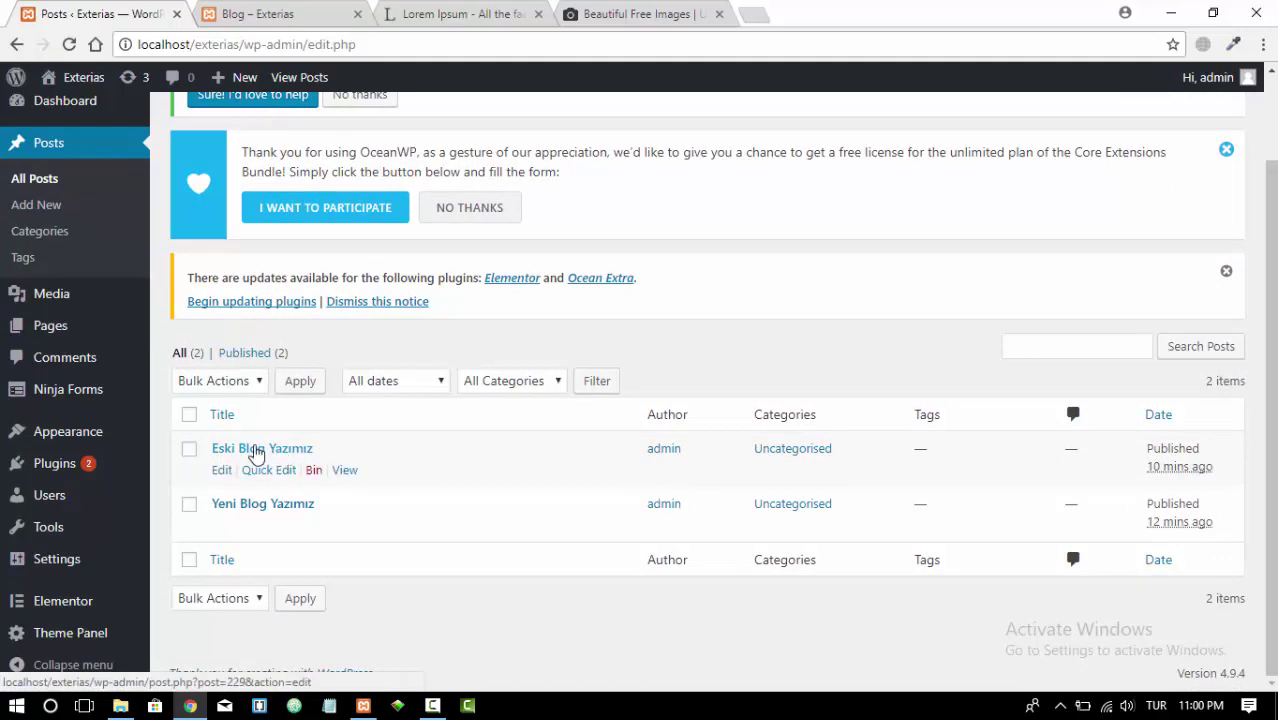
click(255, 451)
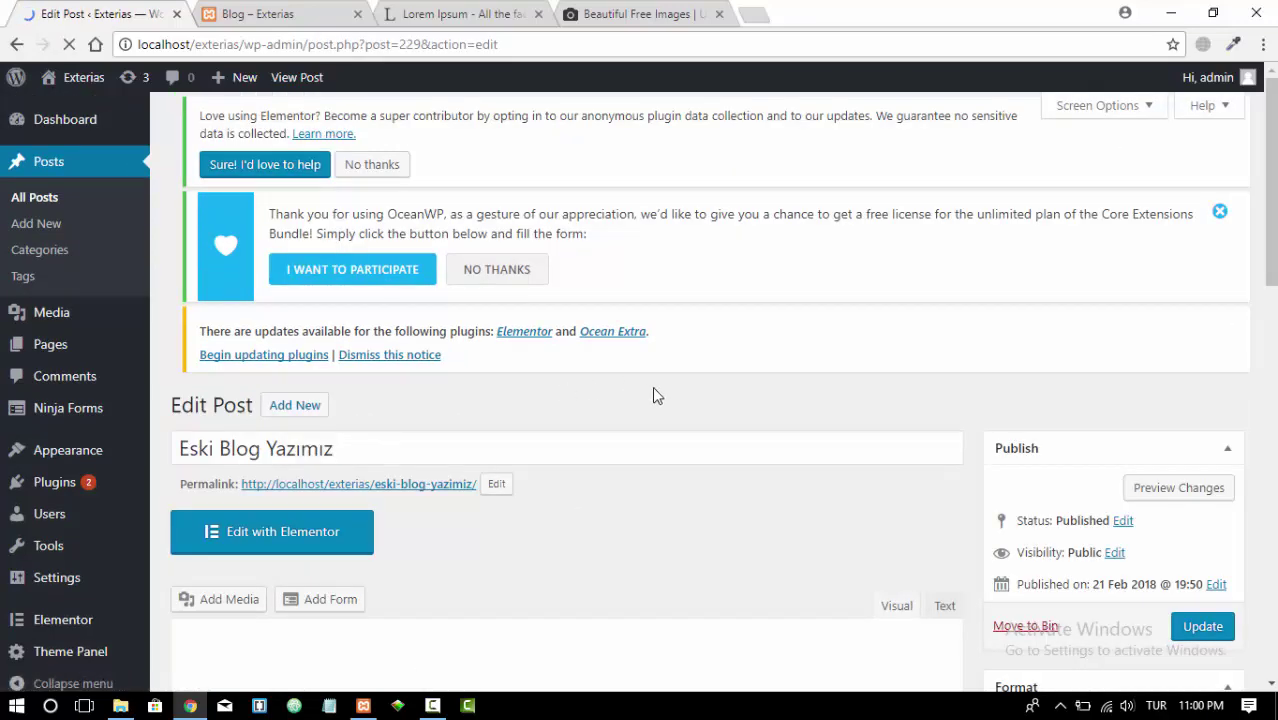
Open the Eski Blog Yazımız post in the Elementor editor
scroll(268, 531, down, 6)
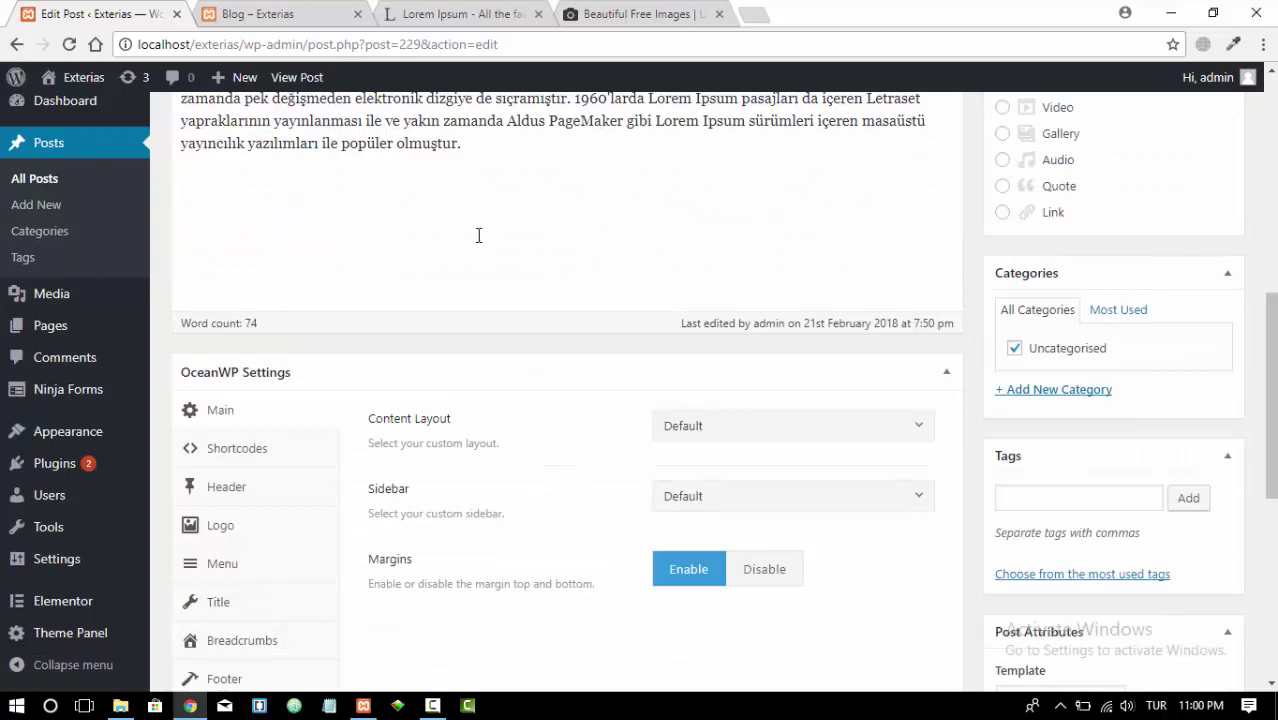
scroll(478, 235, up, 4)
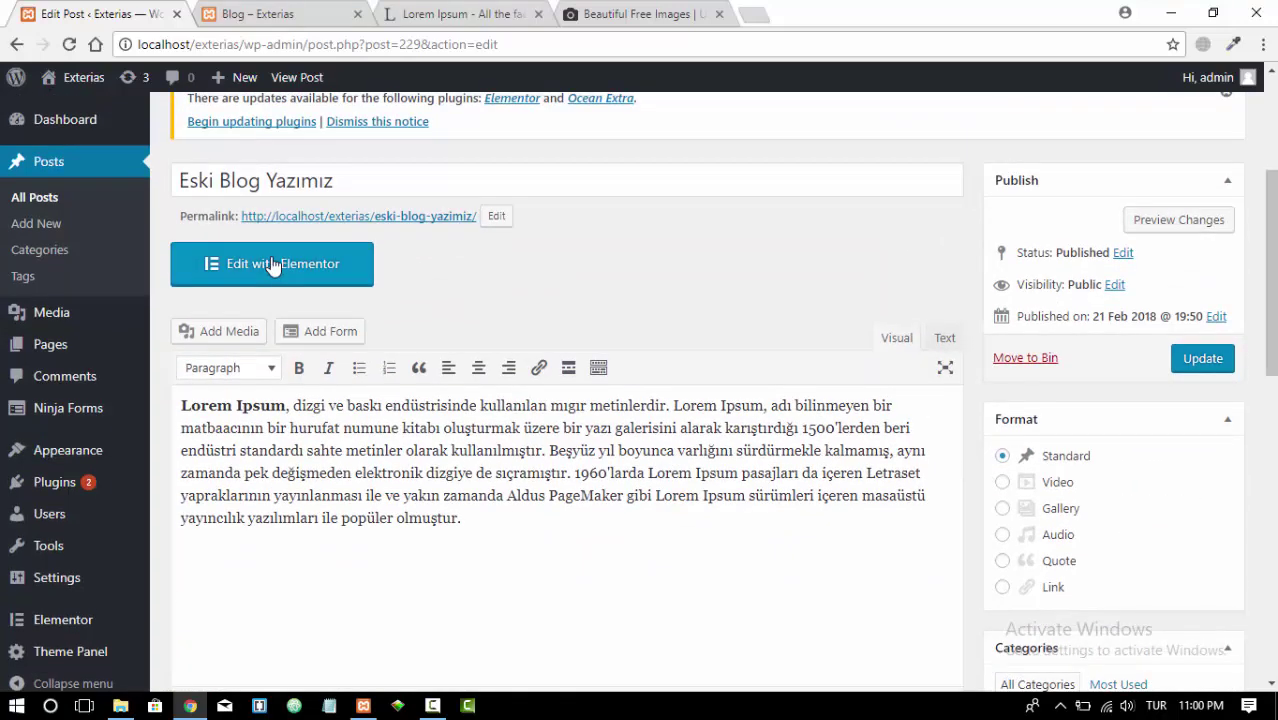
click(272, 265)
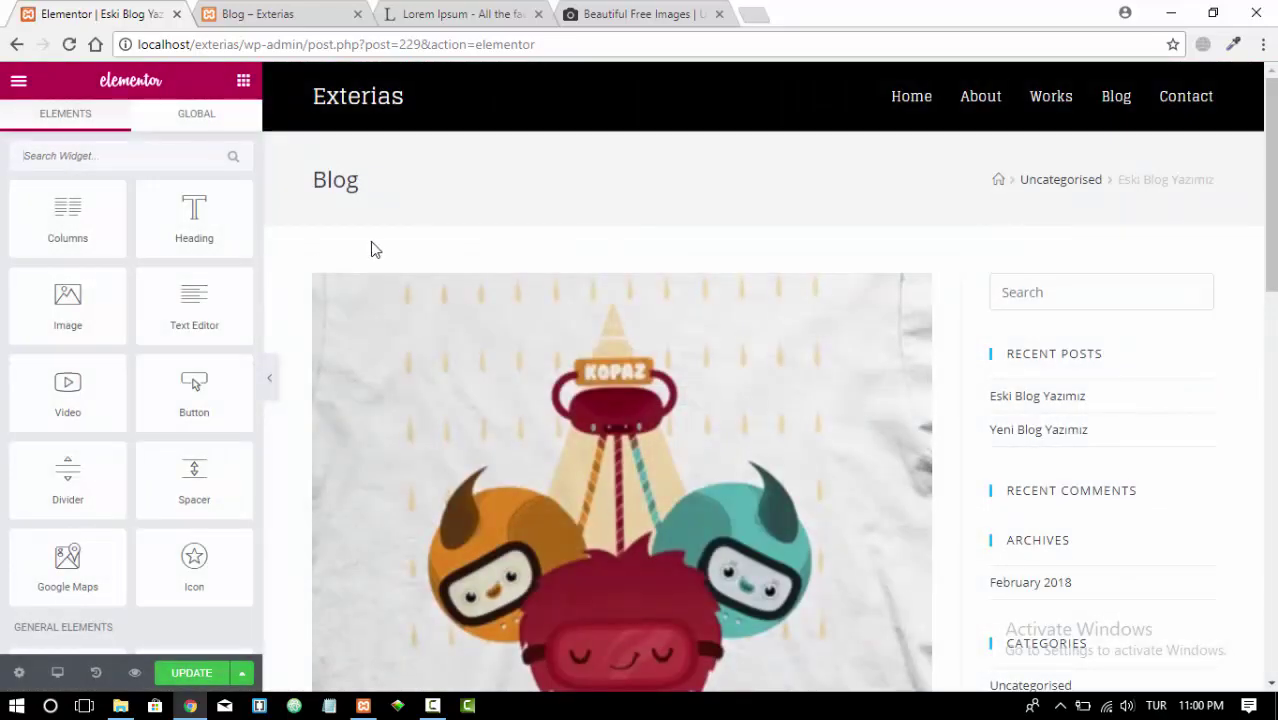
Open Elementor's template library from the empty content area below the post's title and metadata
scroll(617, 229, down, 4)
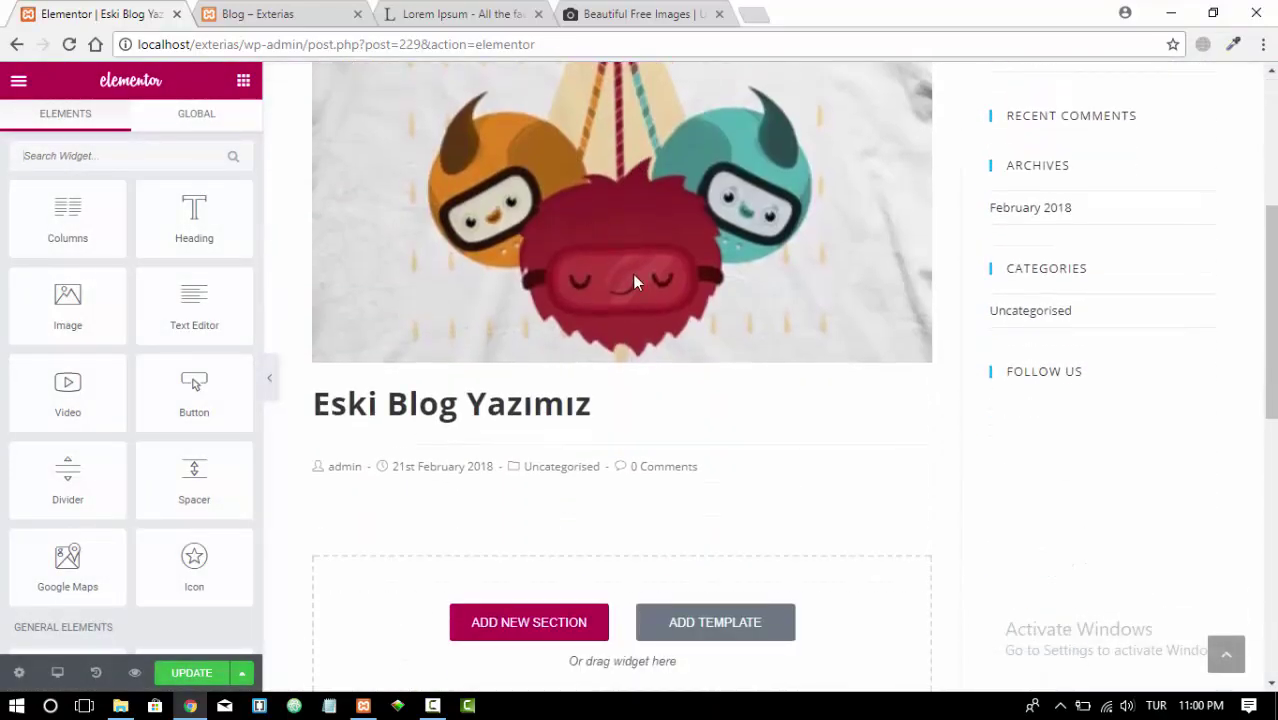
scroll(668, 235, up, 2)
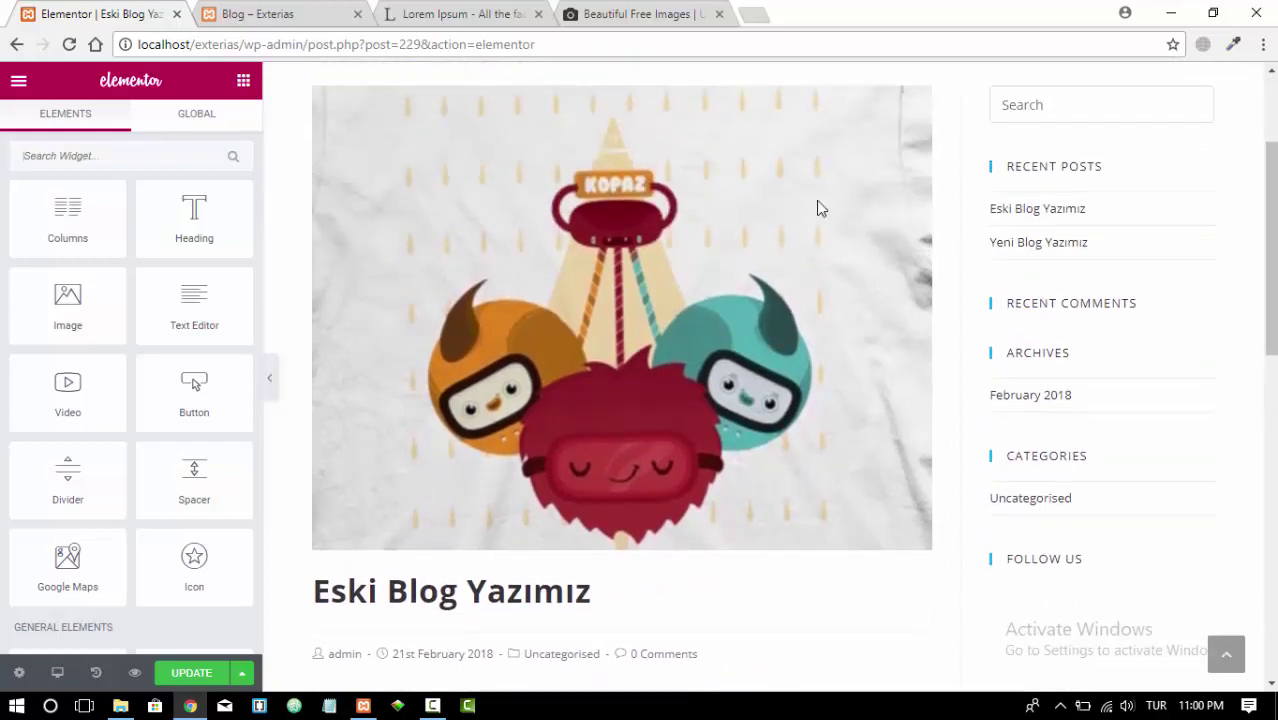
scroll(592, 248, up, 2)
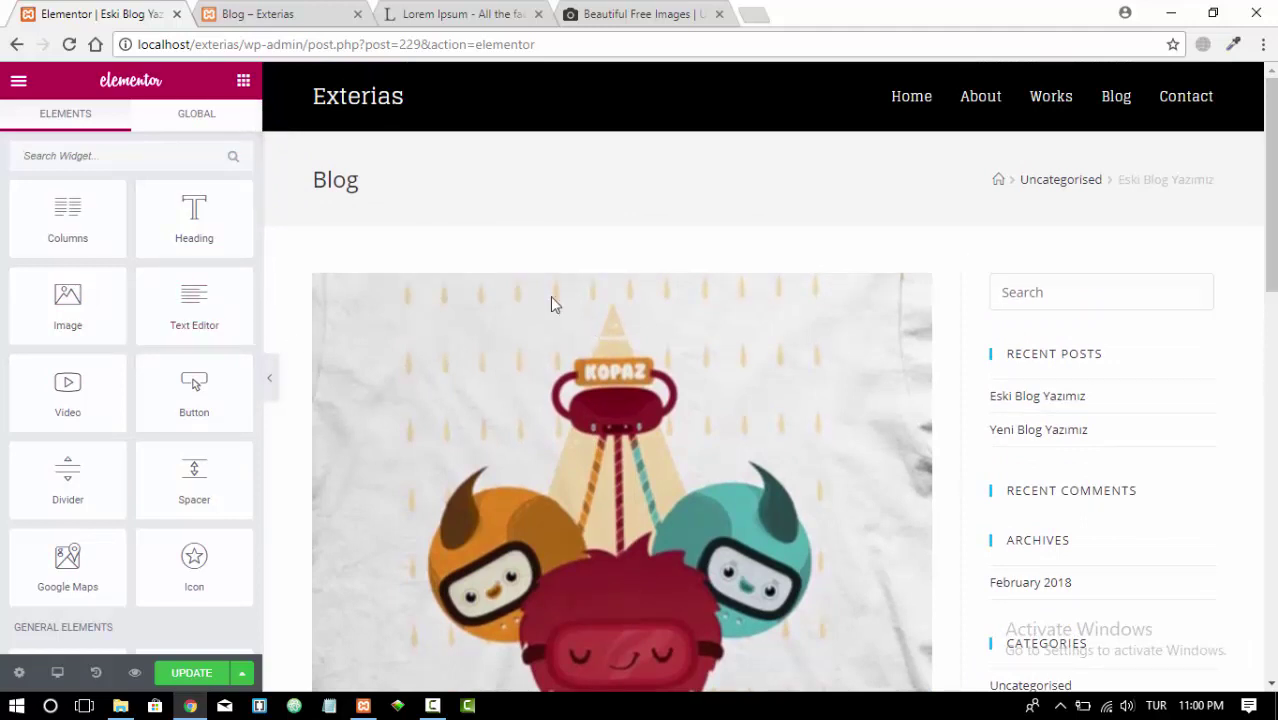
scroll(575, 322, down, 1)
scroll(574, 290, down, 5)
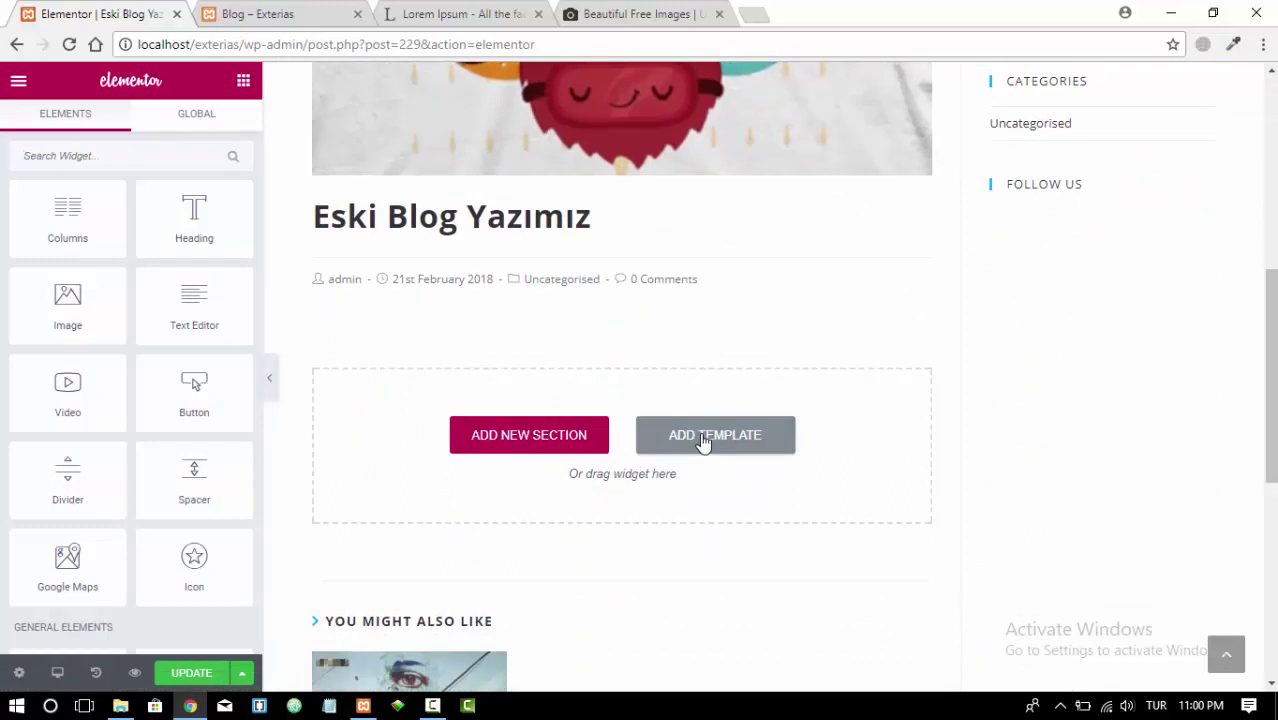
click(704, 436)
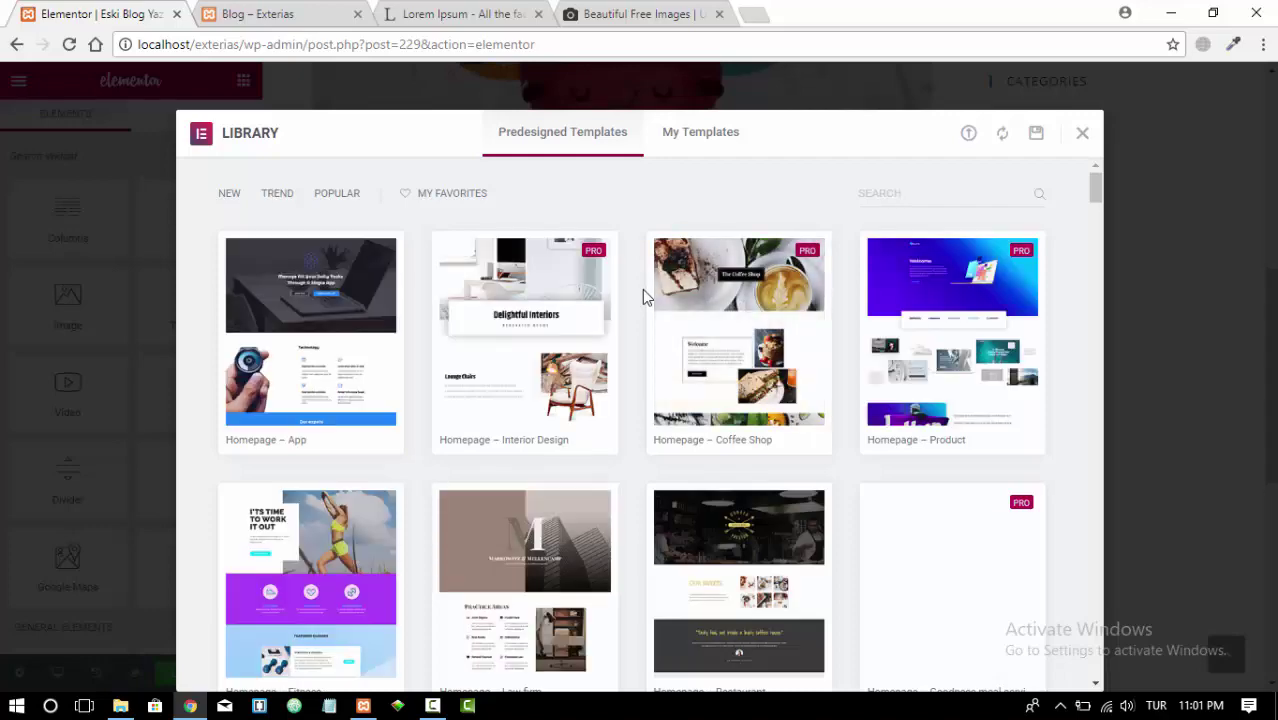
Browse the predesigned homepage, about and landing page templates and glance at the live Blog page for comparison
scroll(607, 300, down, 1)
scroll(607, 300, down, 2)
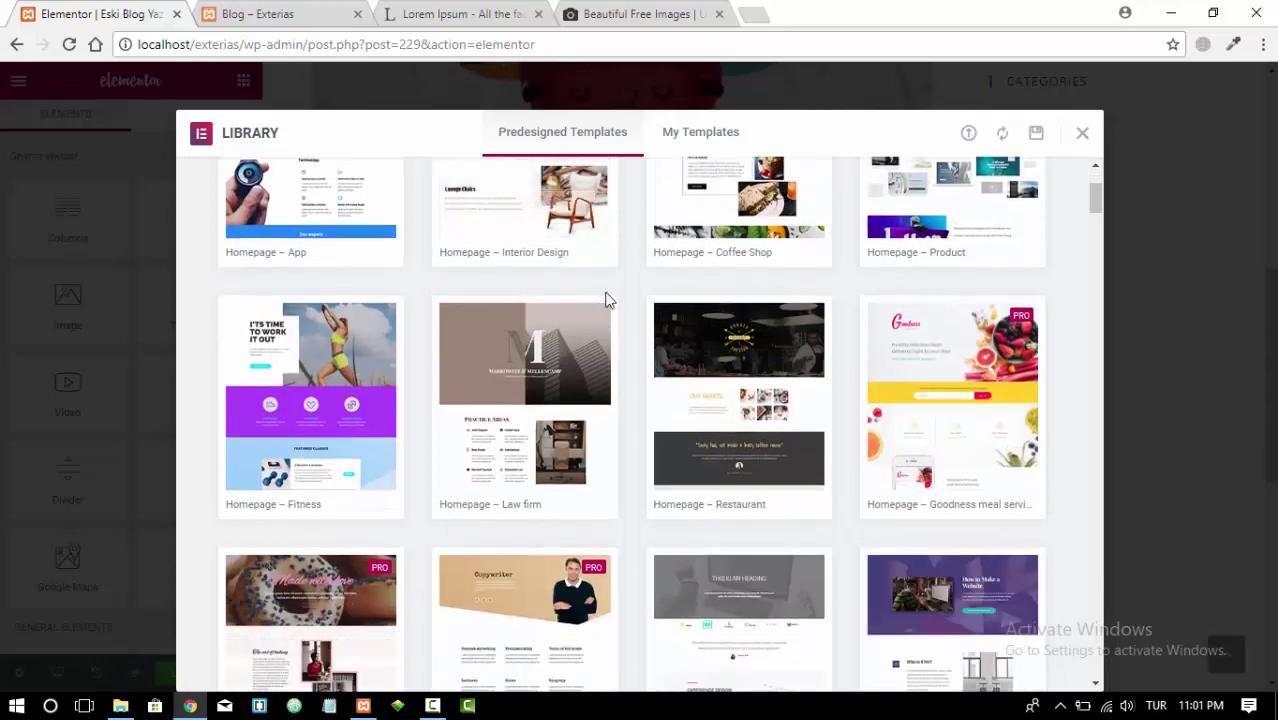
scroll(607, 300, down, 4)
scroll(607, 300, down, 6)
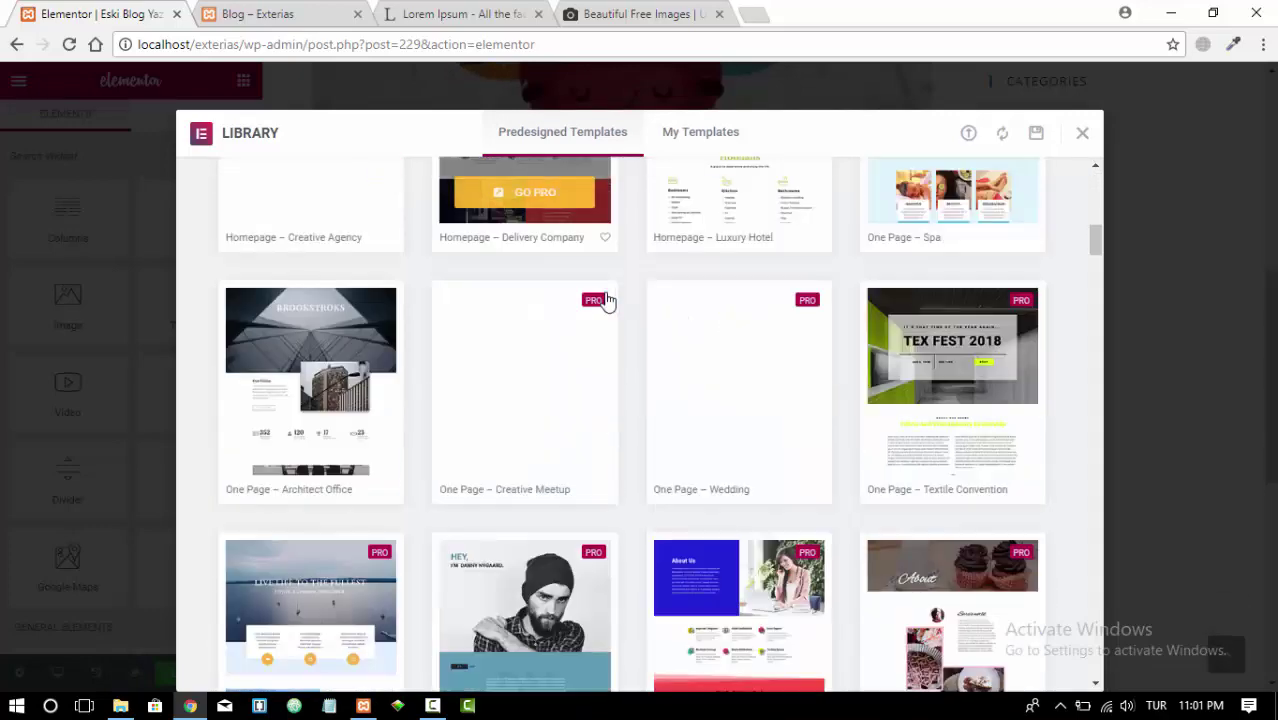
scroll(607, 300, down, 4)
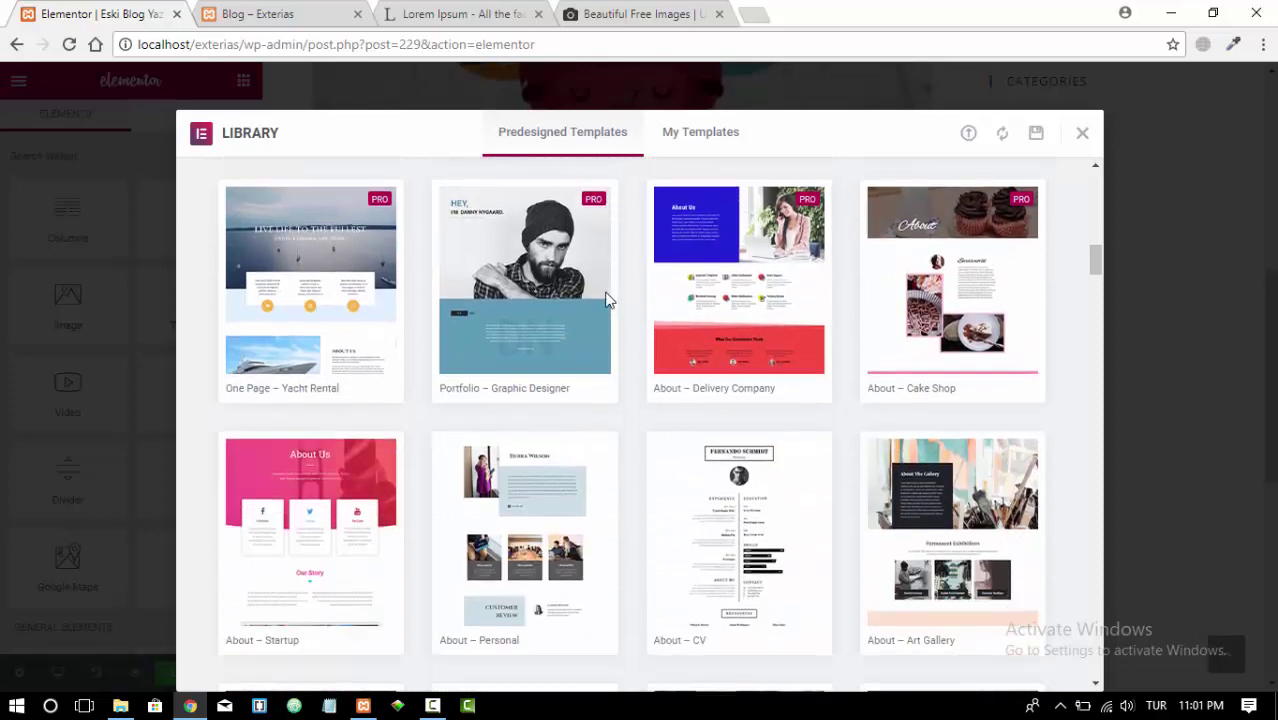
scroll(607, 300, down, 2)
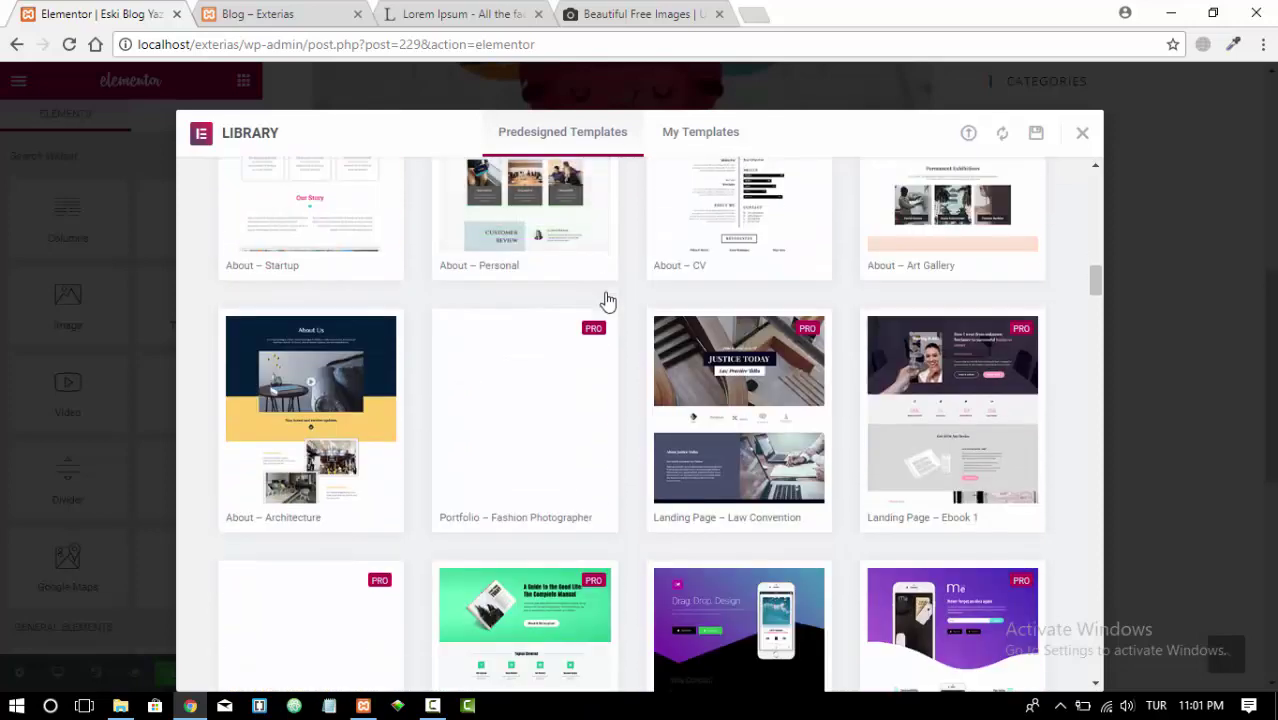
scroll(607, 300, down, 2)
scroll(607, 300, down, 4)
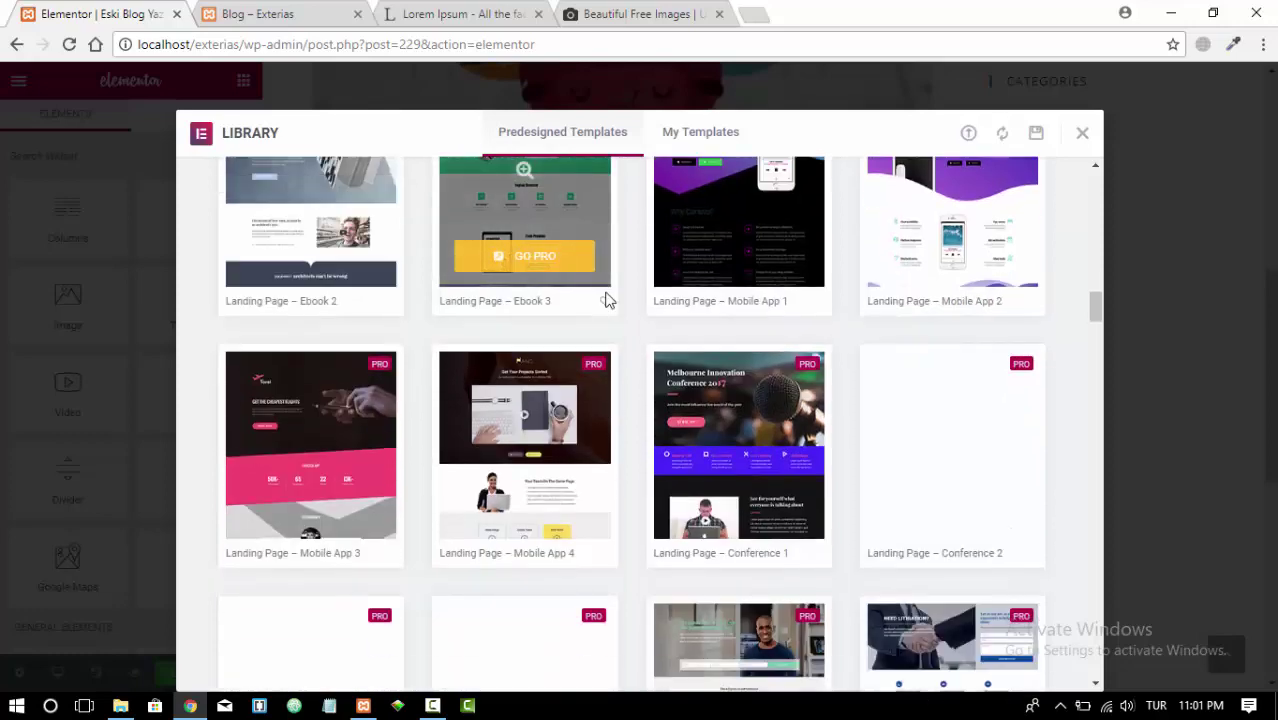
scroll(607, 300, down, 2)
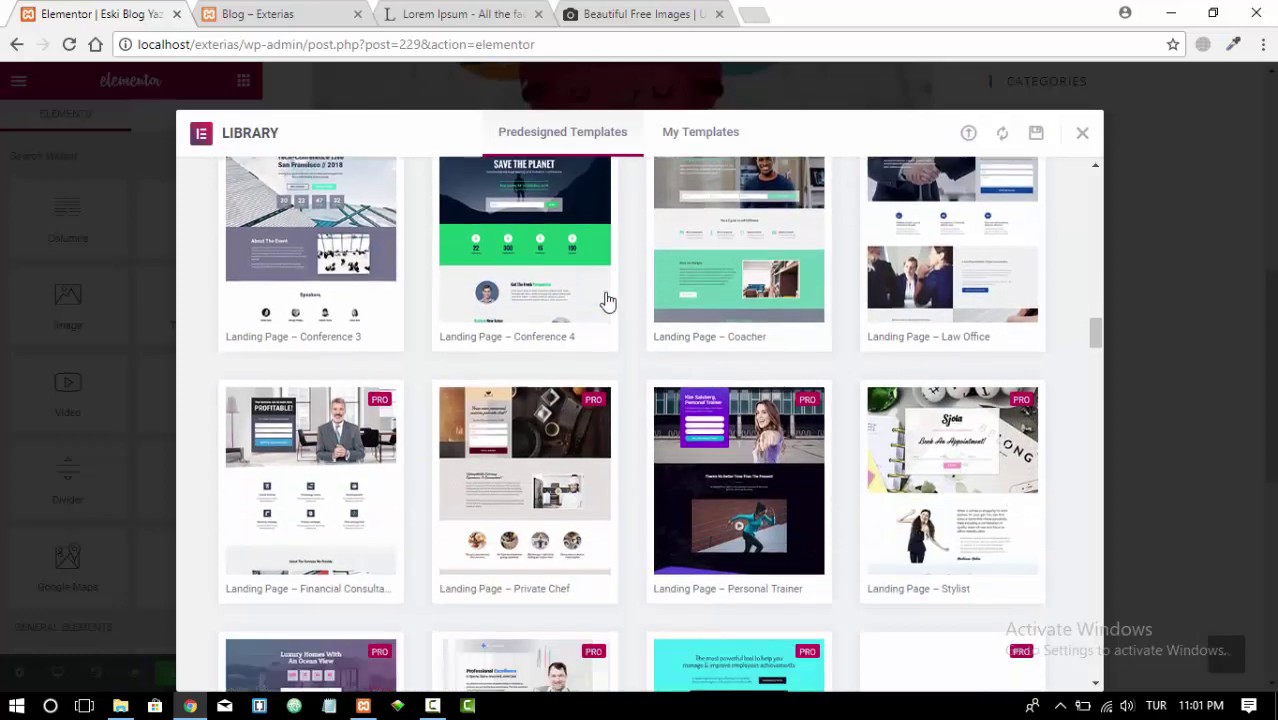
click(285, 10)
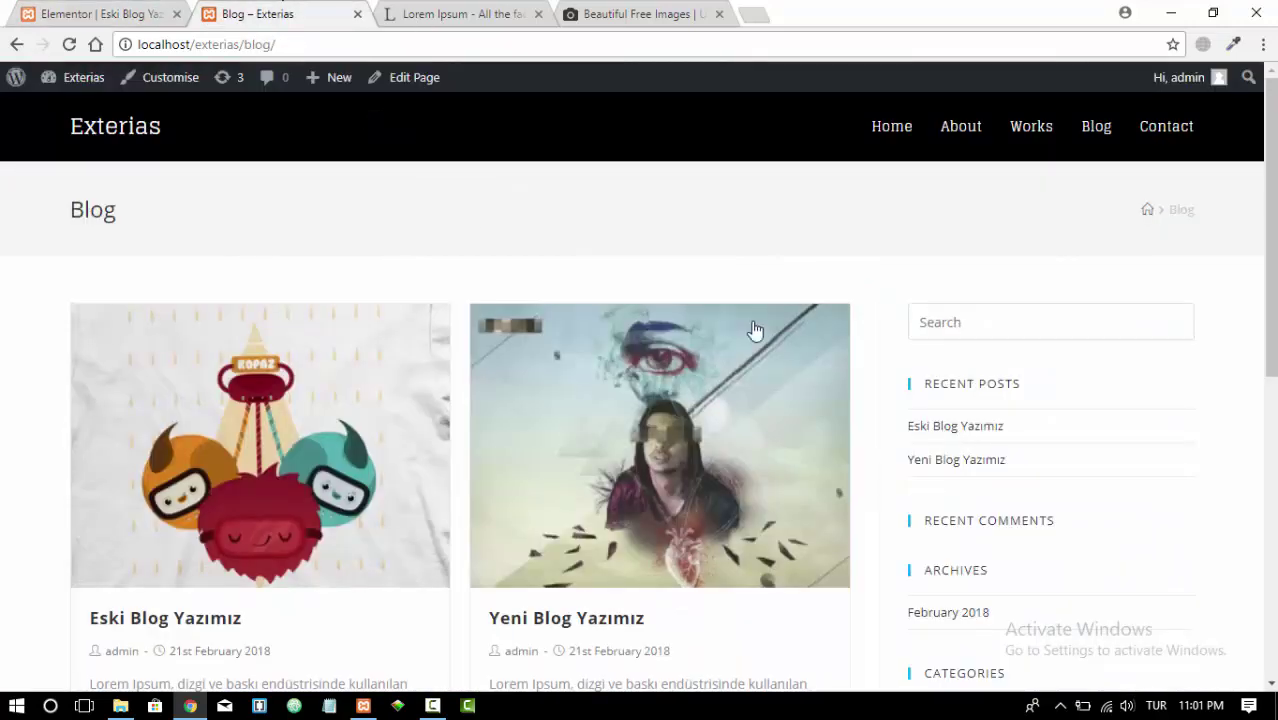
click(128, 15)
Find the Blog Post – Launch template in the library and insert it into the post
scroll(497, 262, down, 6)
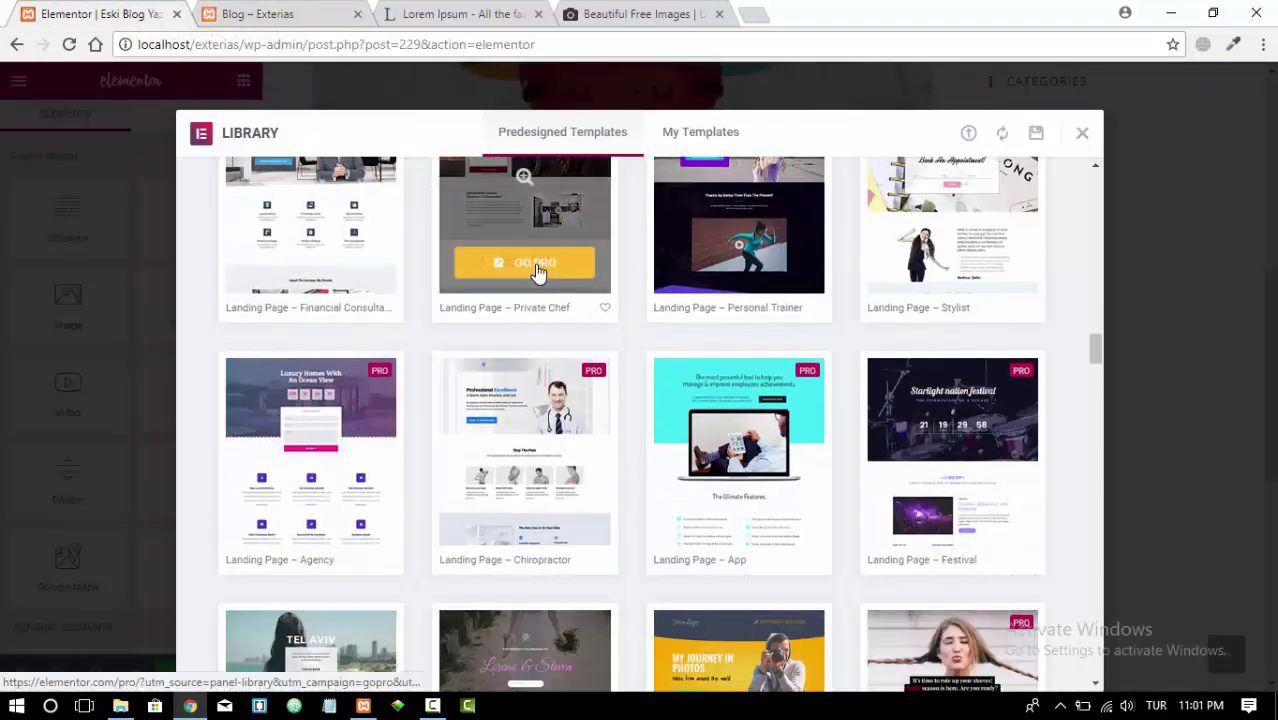
scroll(537, 271, down, 3)
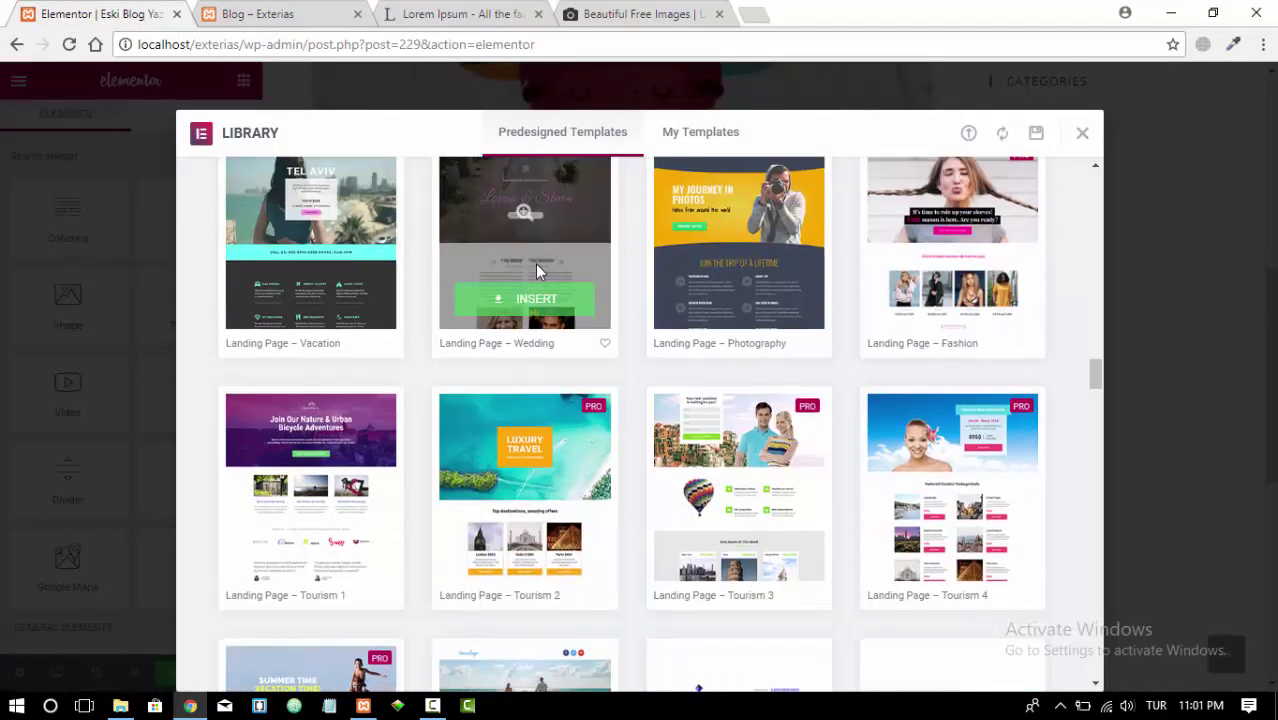
scroll(537, 271, down, 4)
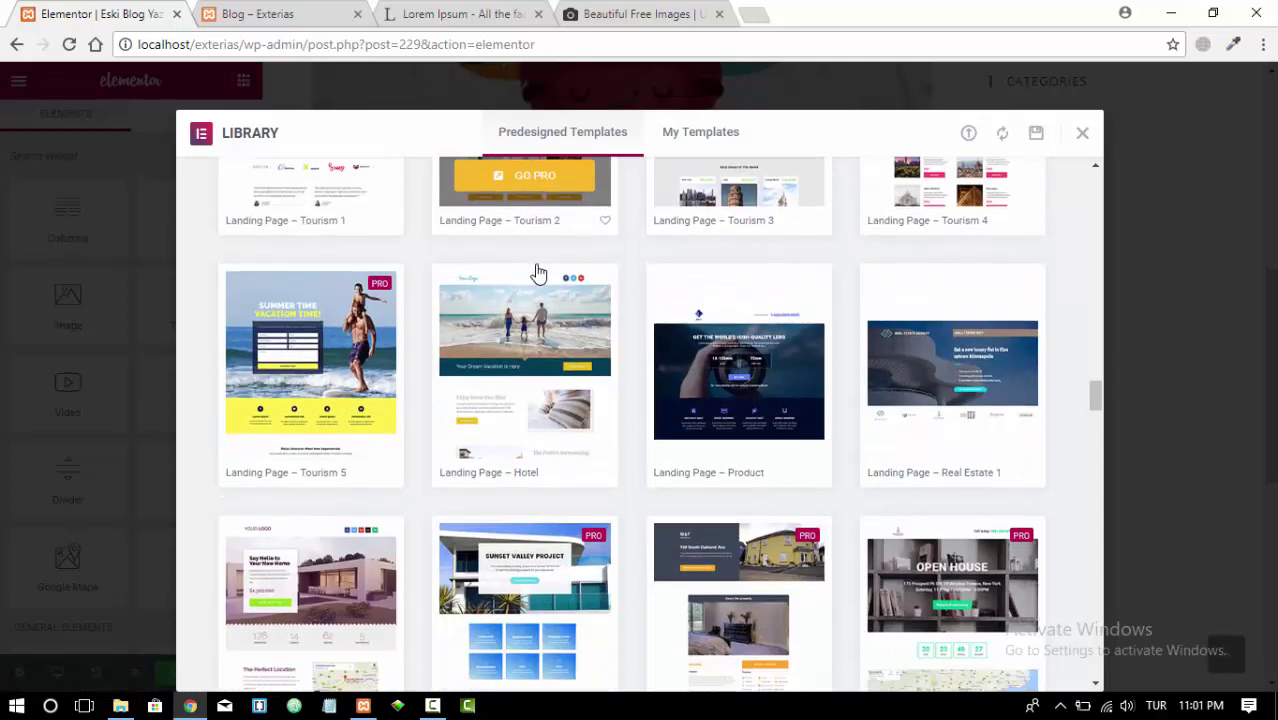
scroll(625, 270, down, 3)
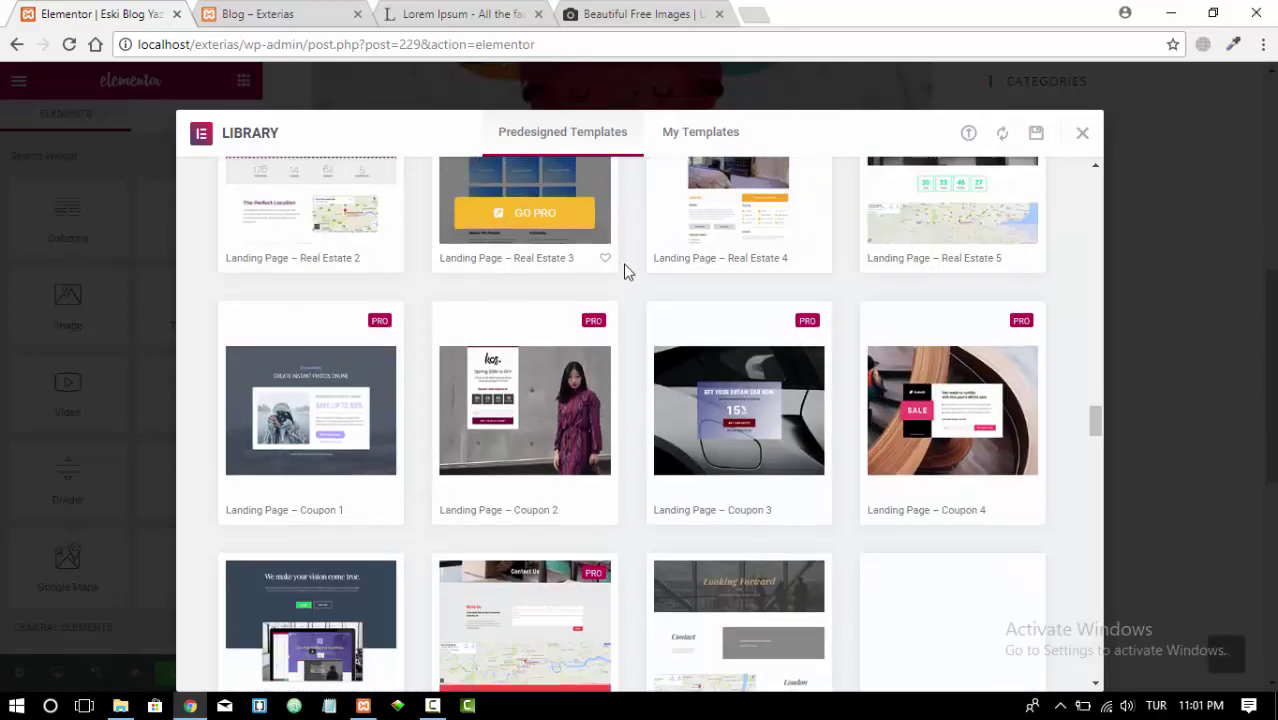
scroll(627, 270, down, 4)
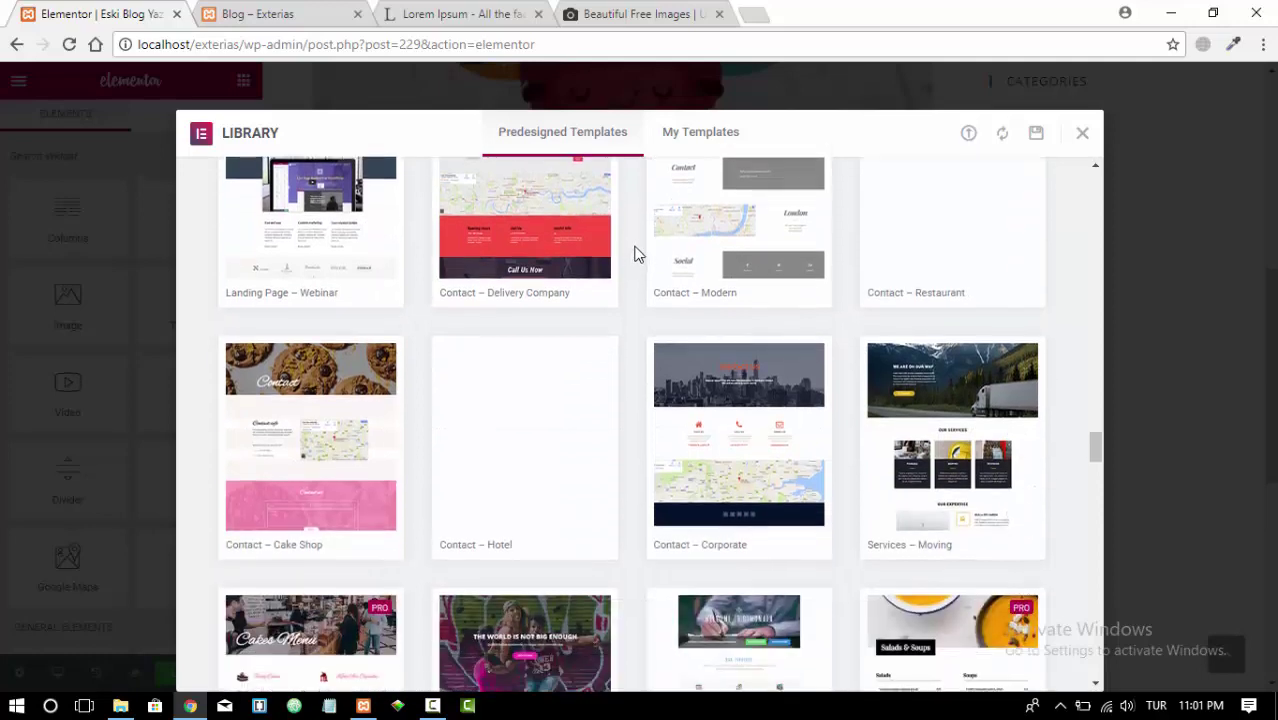
scroll(632, 251, down, 4)
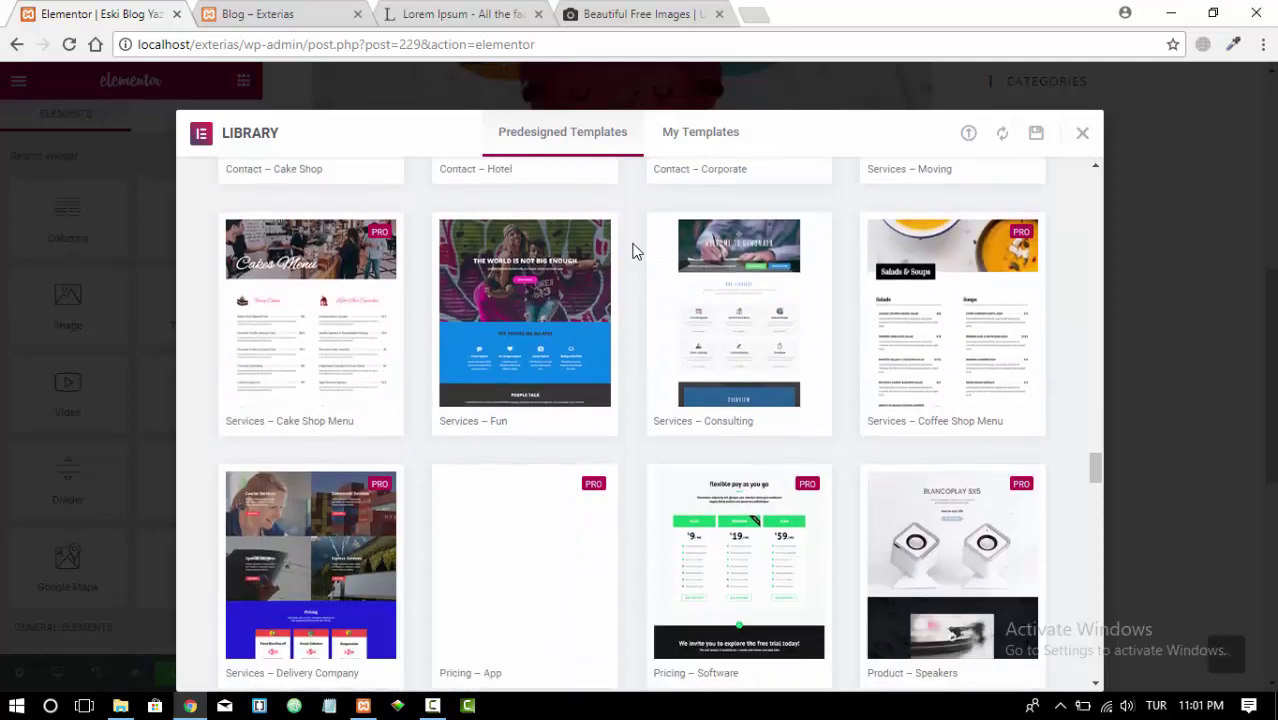
scroll(632, 251, down, 4)
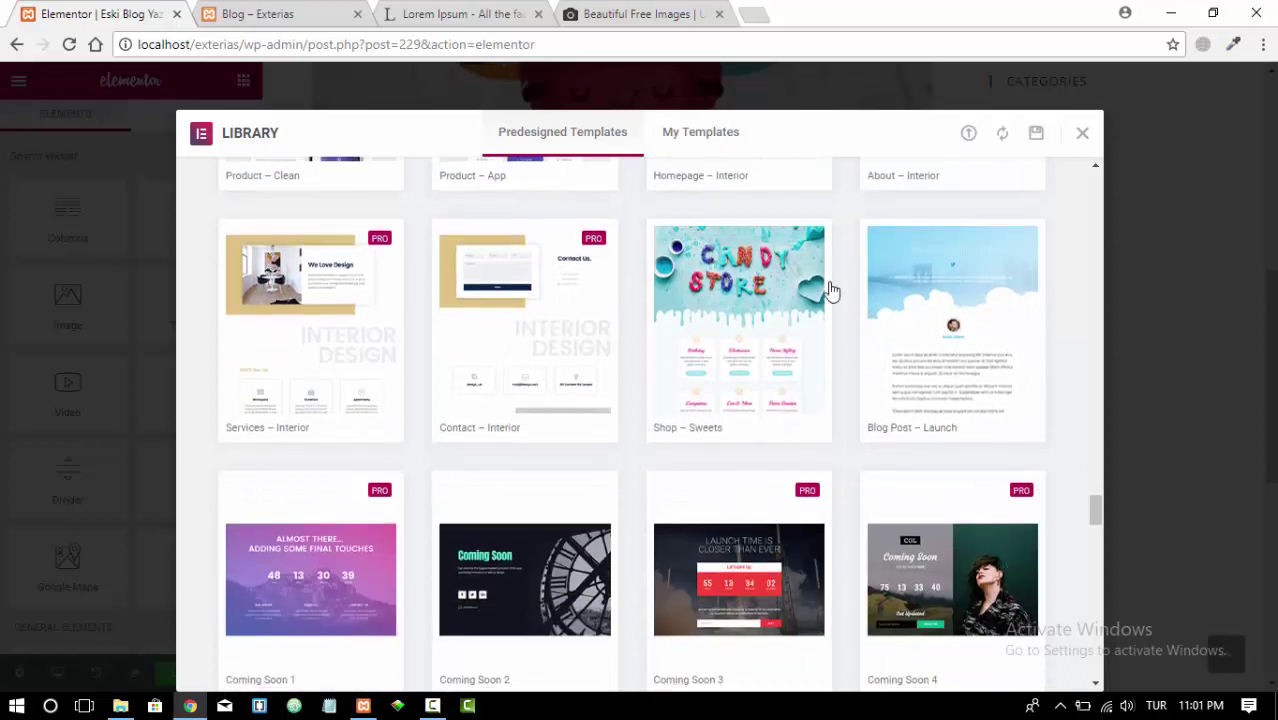
mouse_move(950, 366)
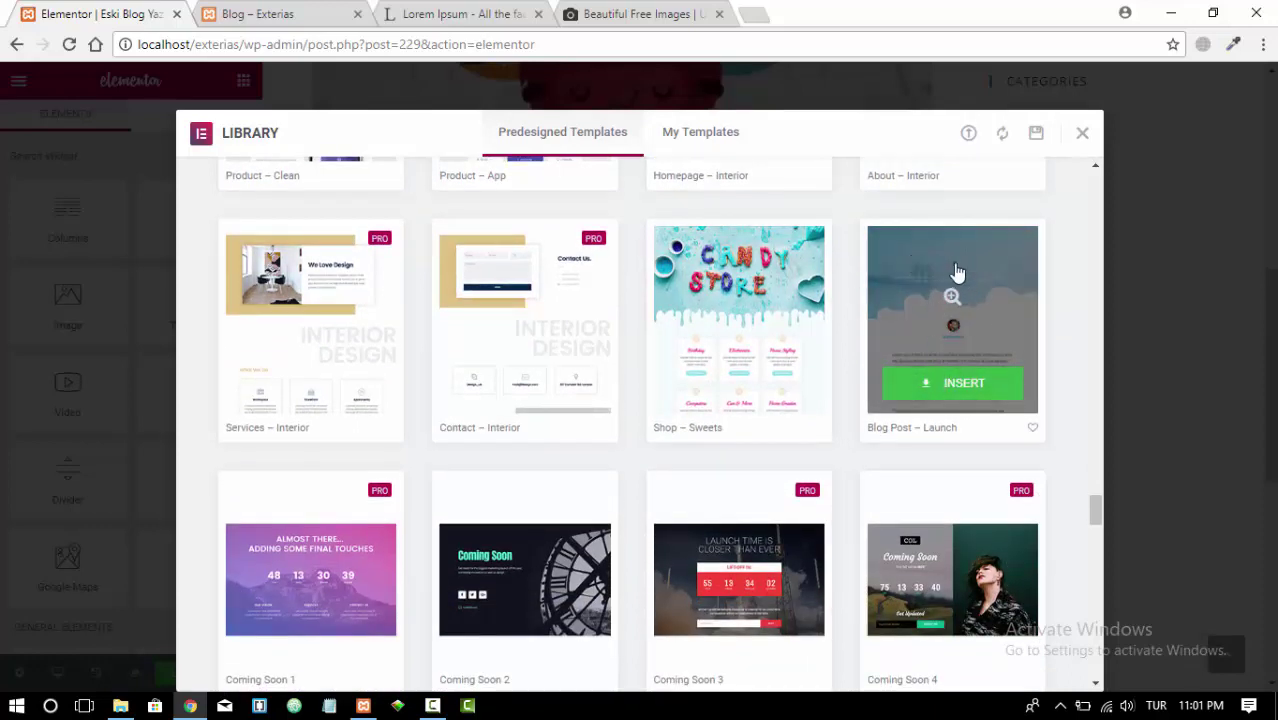
click(948, 389)
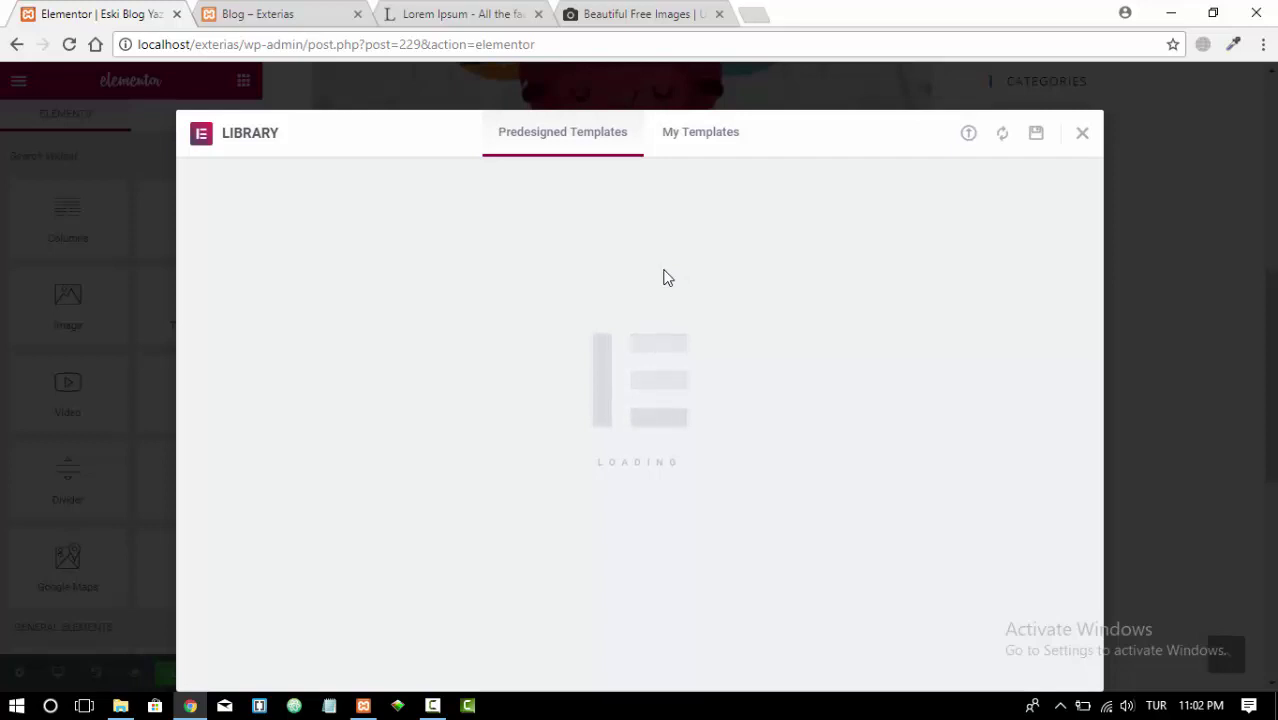
key(Escape)
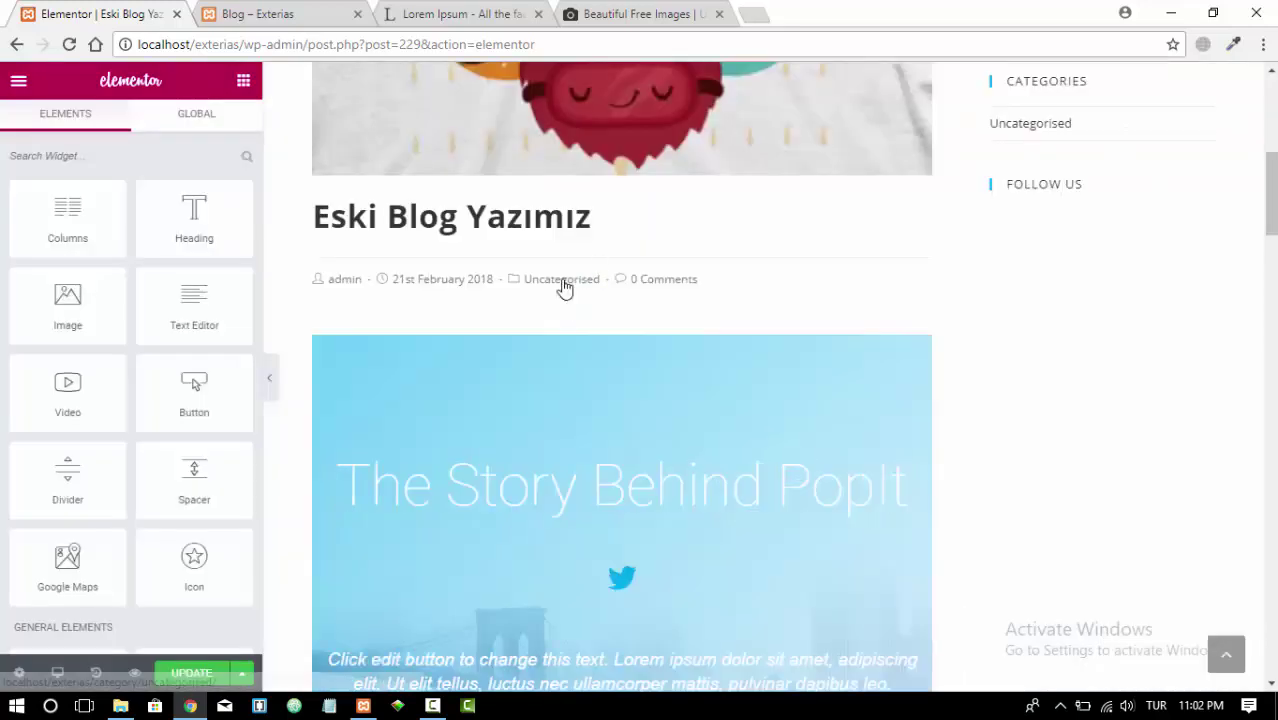
Review the inserted template's header, author block and body text in the editor and update the post
scroll(562, 288, down, 4)
scroll(564, 280, down, 6)
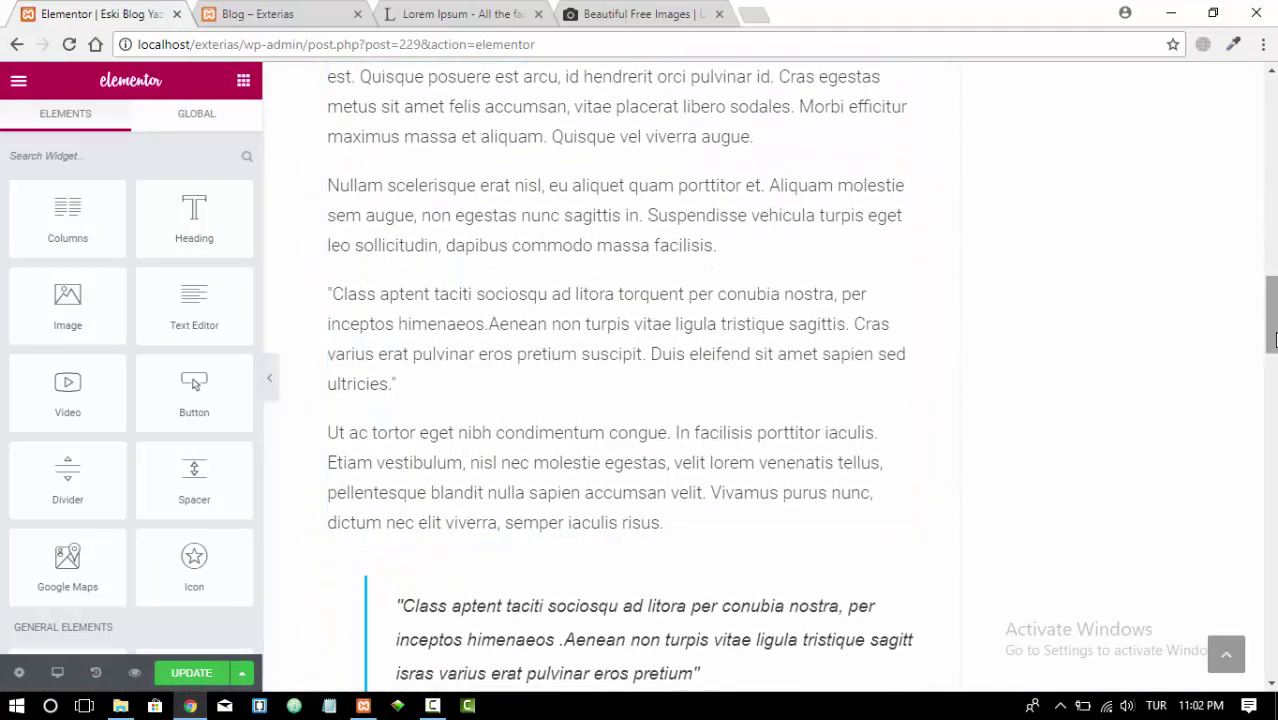
drag(1274, 340, 1262, 222)
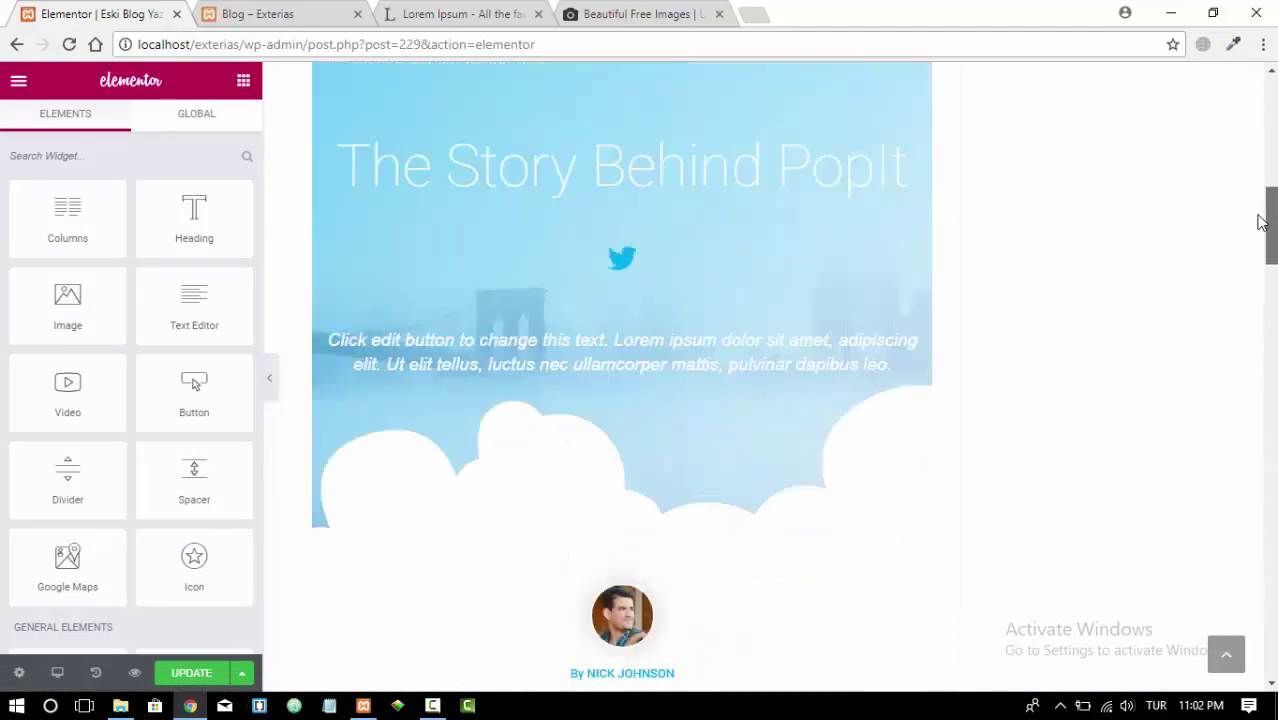
scroll(1262, 210, up, 4)
scroll(739, 483, down, 7)
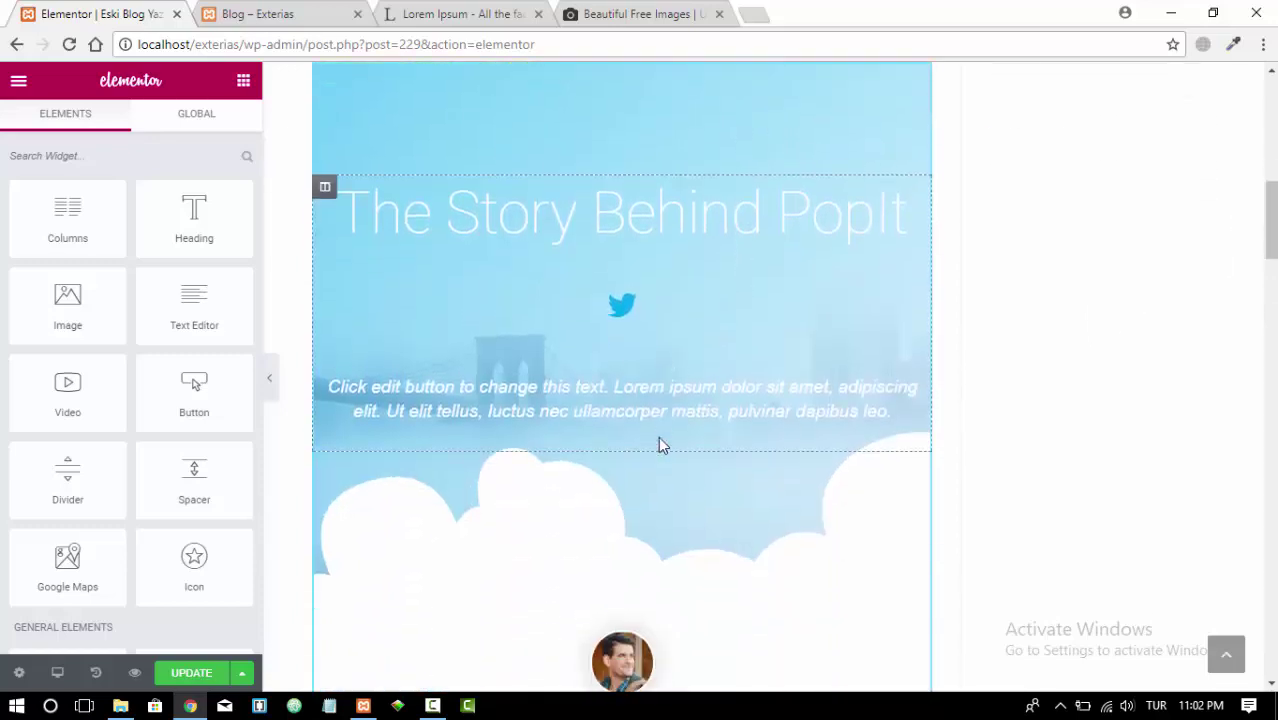
scroll(660, 437, down, 2)
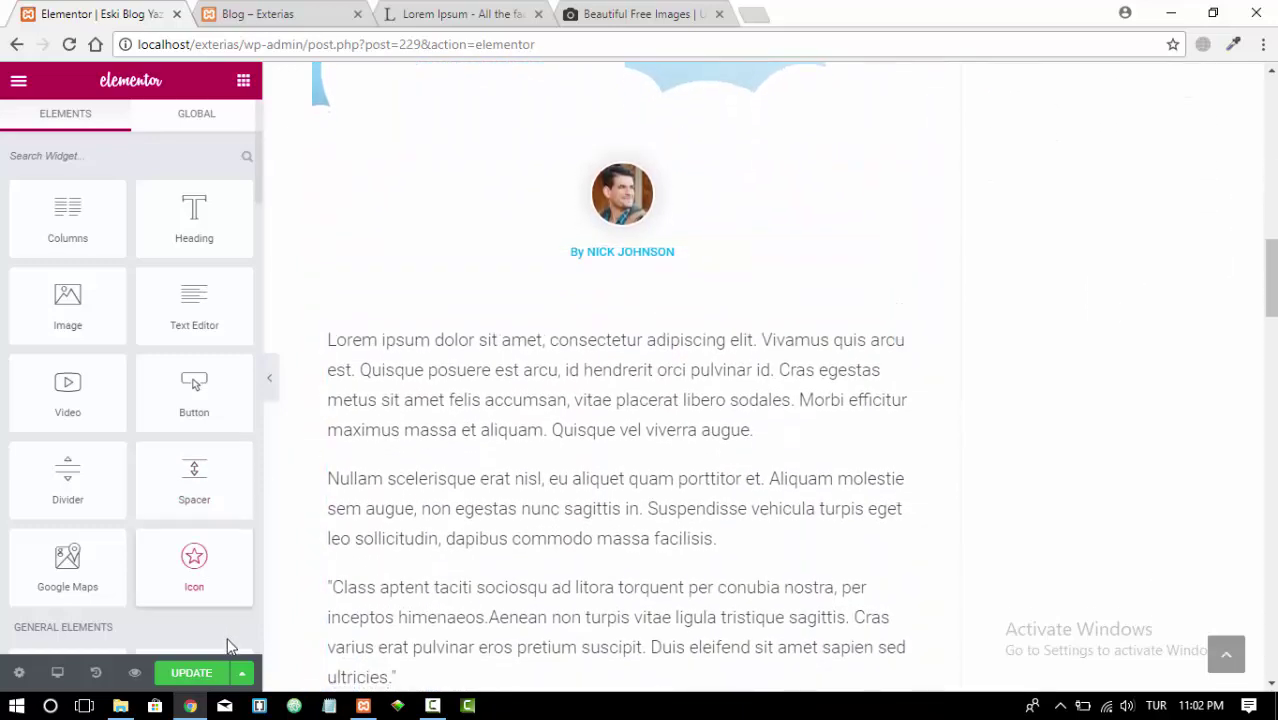
Open Eski Blog Yazımız from the live Blog page and check how the template content appears below its title
click(282, 22)
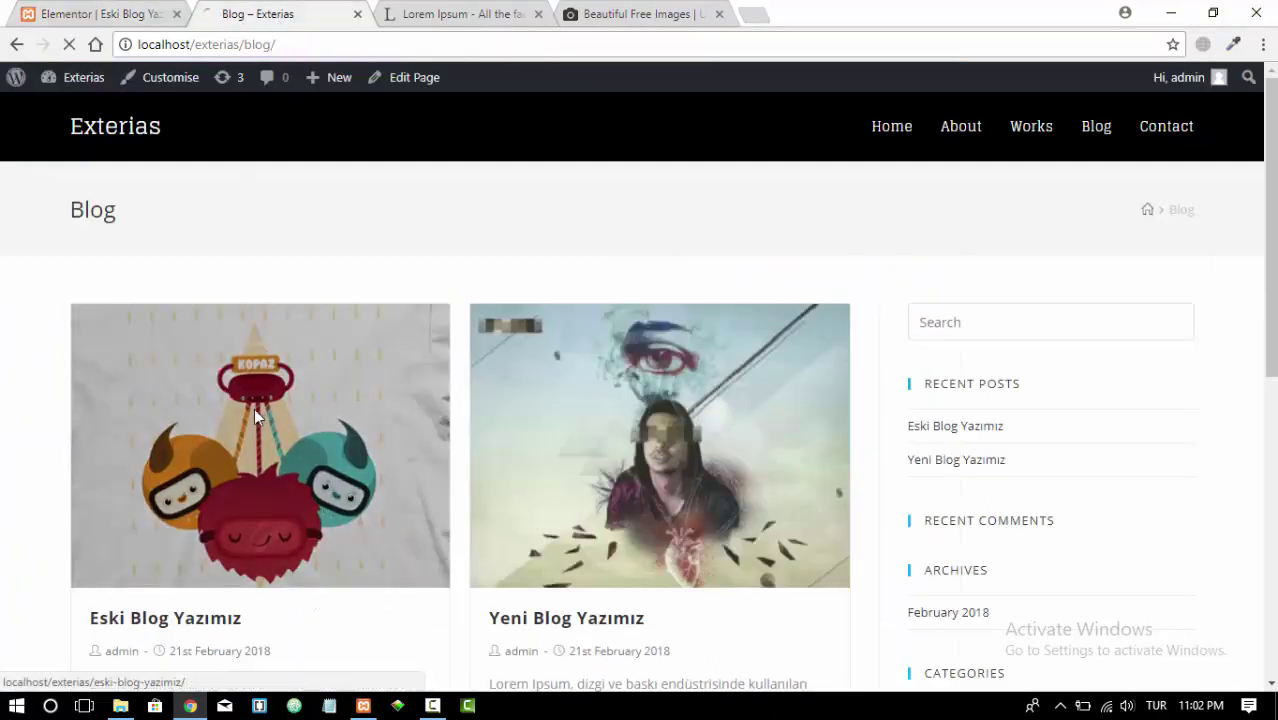
click(254, 408)
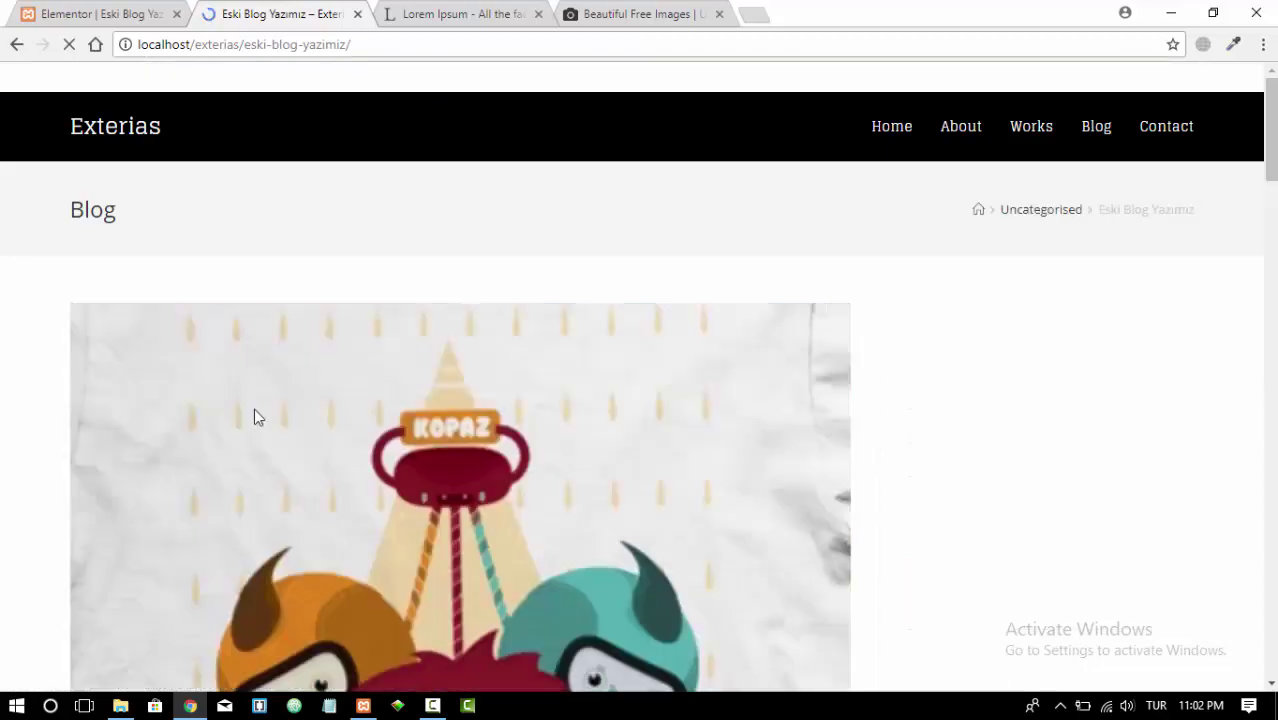
scroll(319, 370, down, 4)
scroll(325, 354, down, 4)
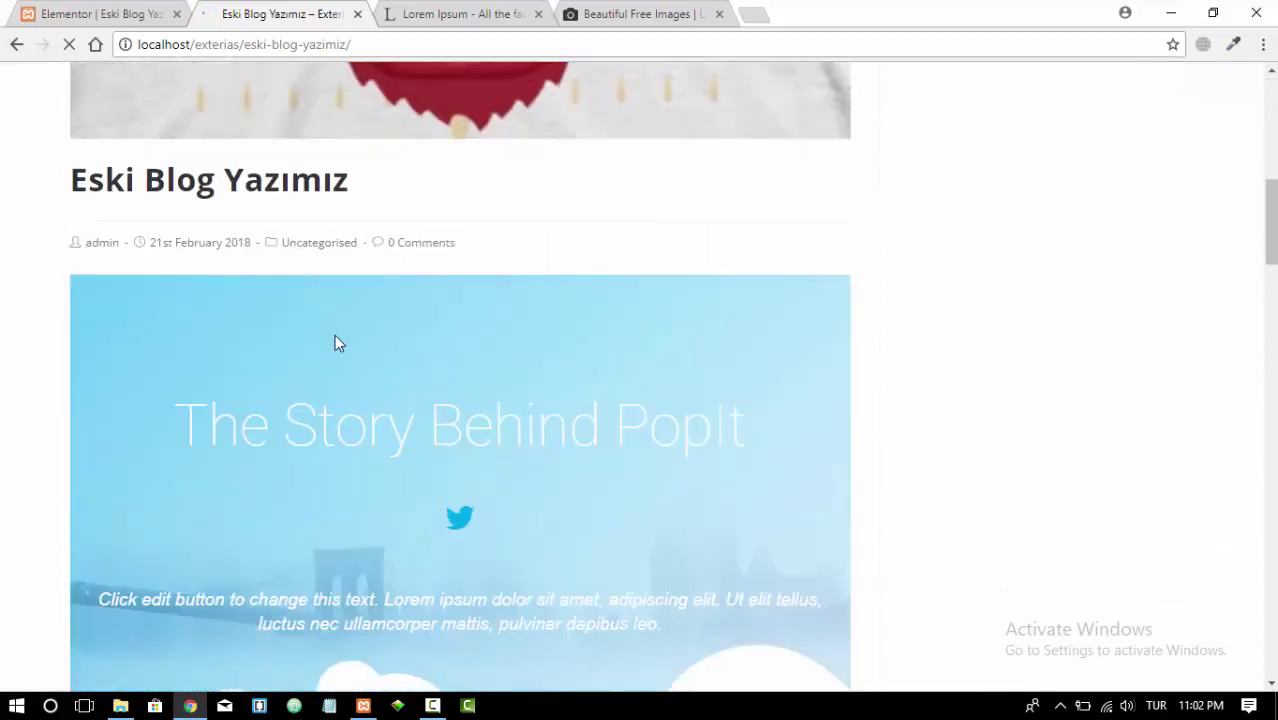
scroll(352, 325, down, 3)
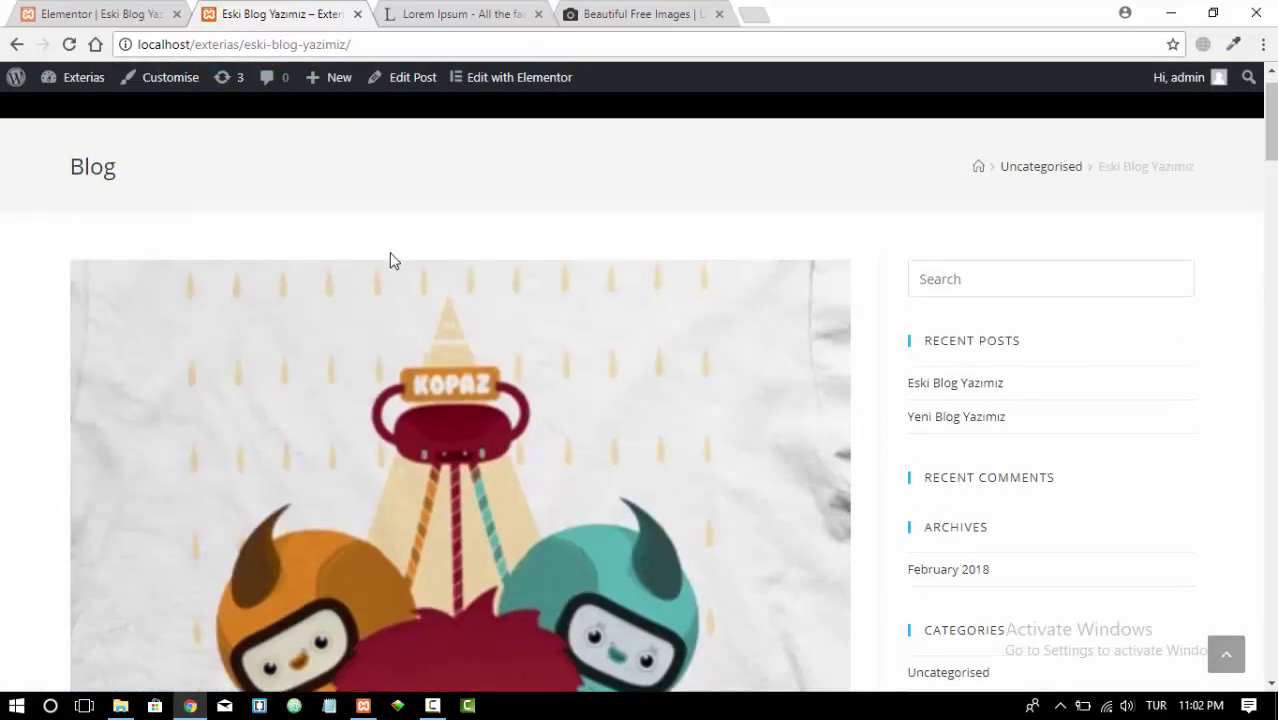
scroll(389, 260, down, 2)
scroll(222, 316, down, 2)
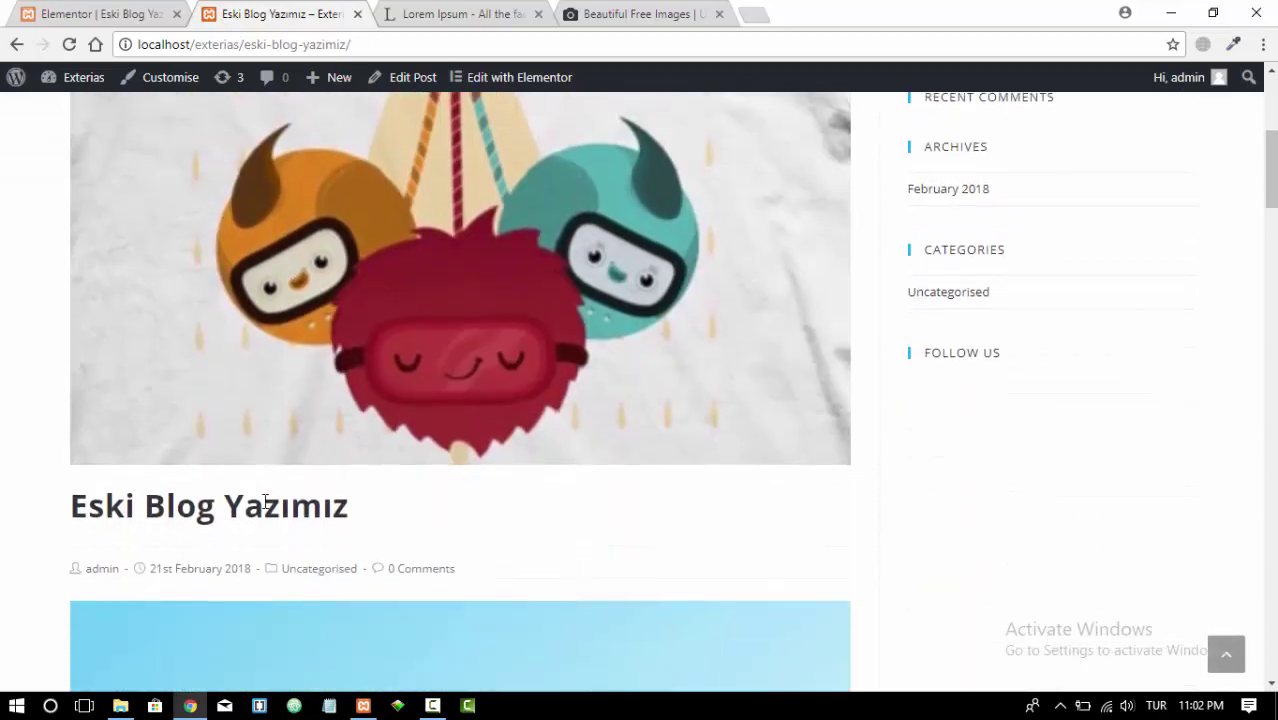
scroll(362, 248, up, 1)
scroll(365, 248, down, 6)
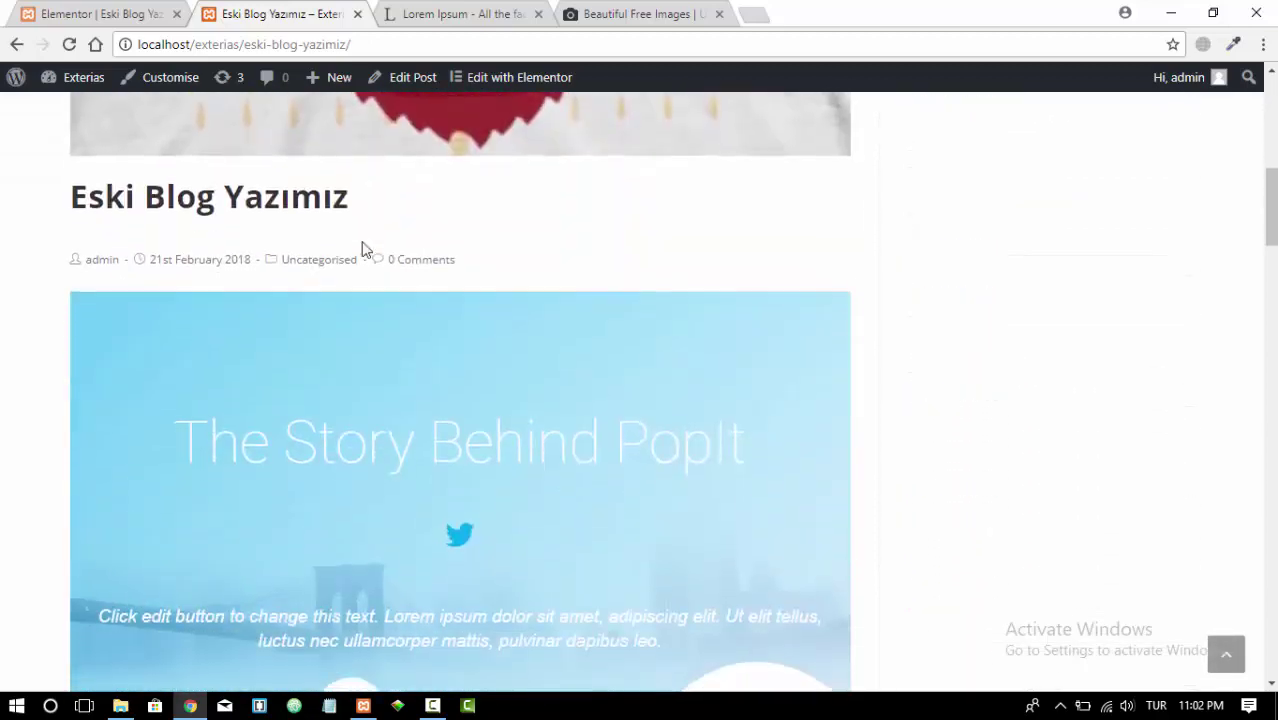
Examine the template's cloud header, author block, body paragraphs and quote on the live Eski Blog Yazımız post
scroll(400, 280, down, 10)
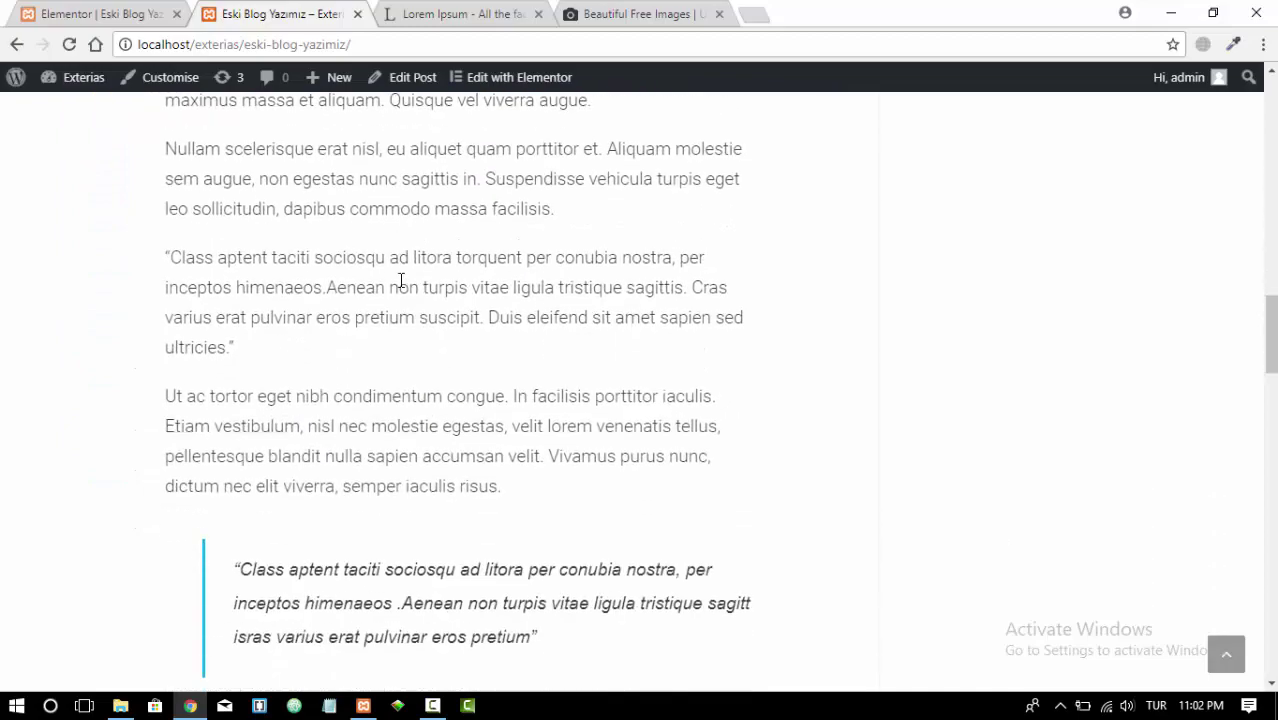
scroll(400, 282, up, 15)
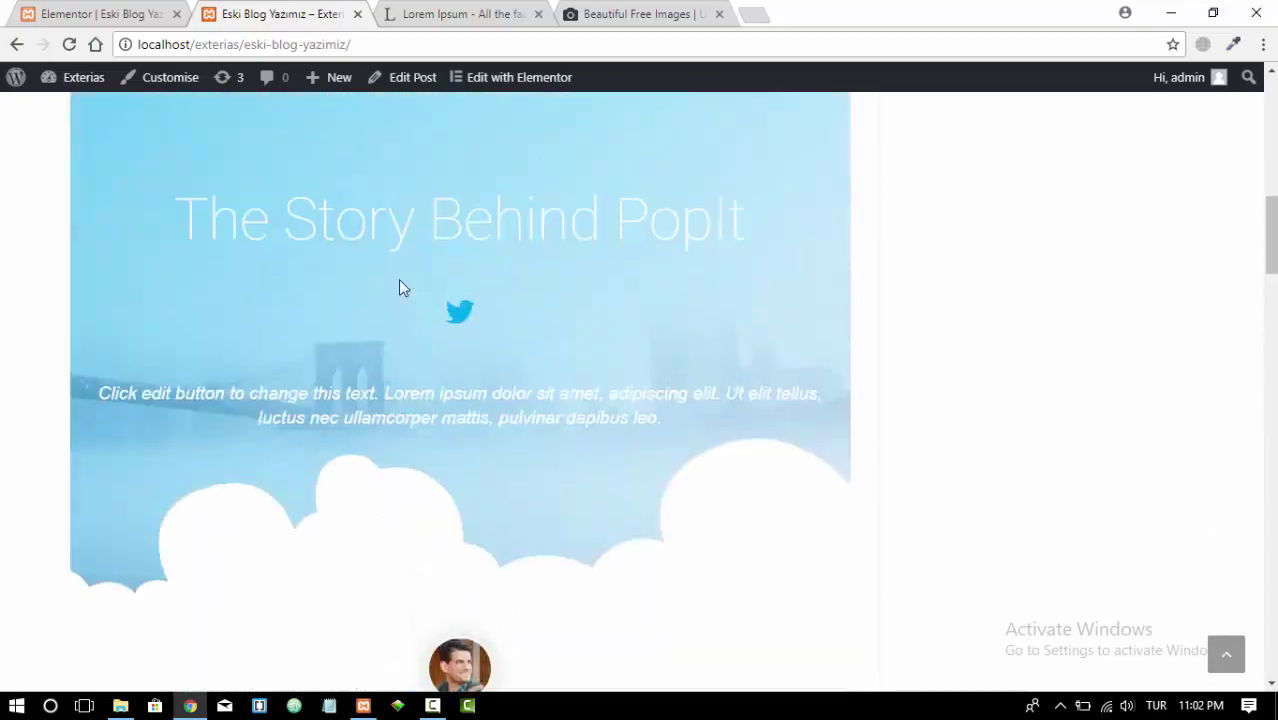
scroll(398, 288, up, 1)
scroll(447, 397, down, 9)
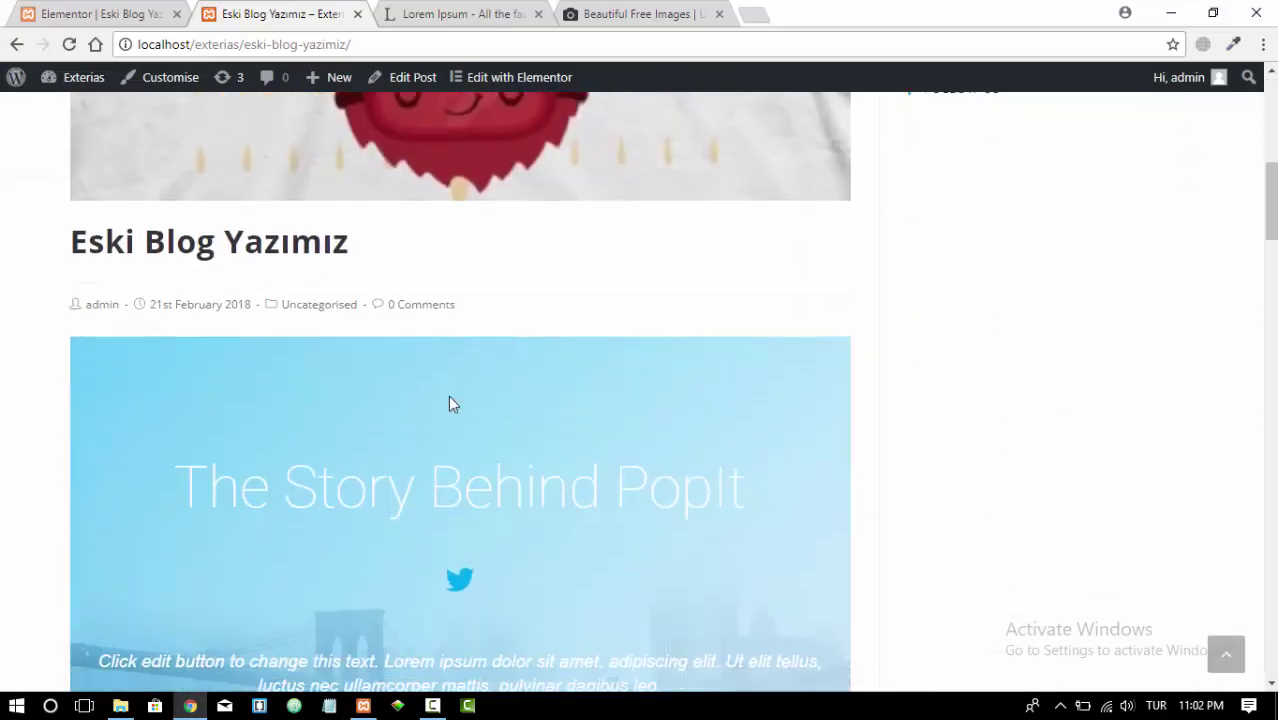
scroll(342, 217, down, 5)
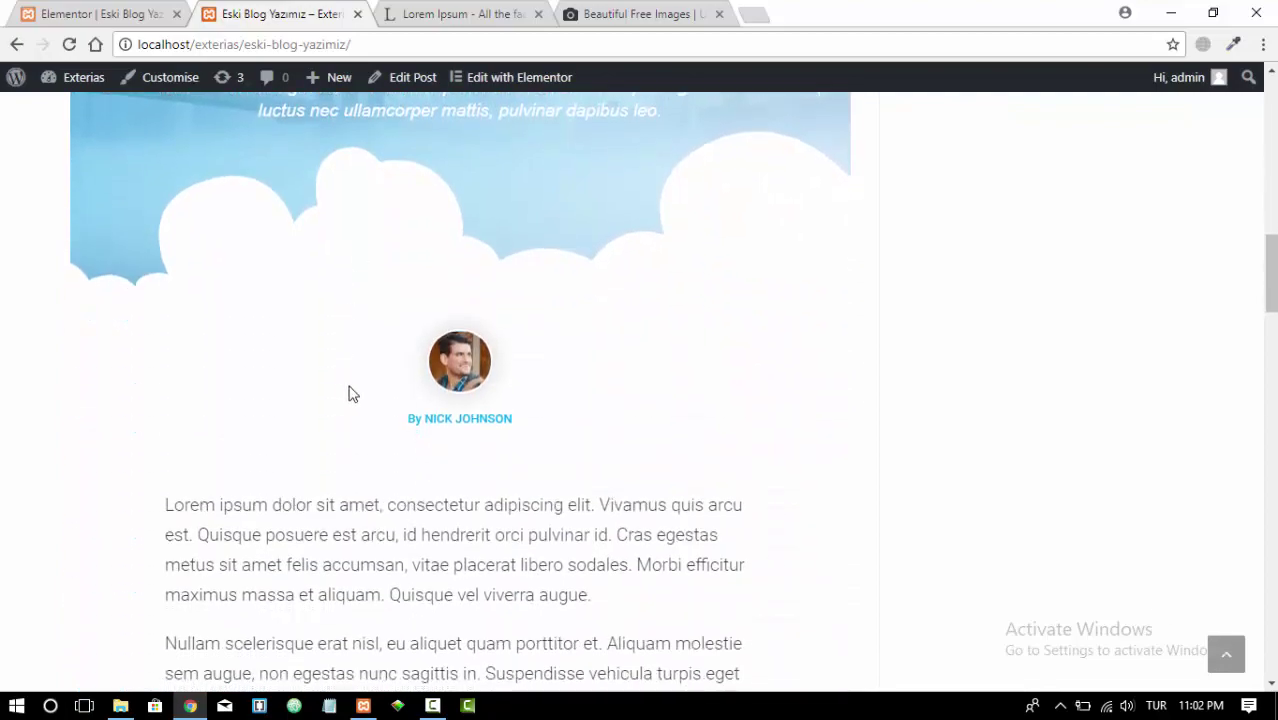
scroll(381, 462, down, 10)
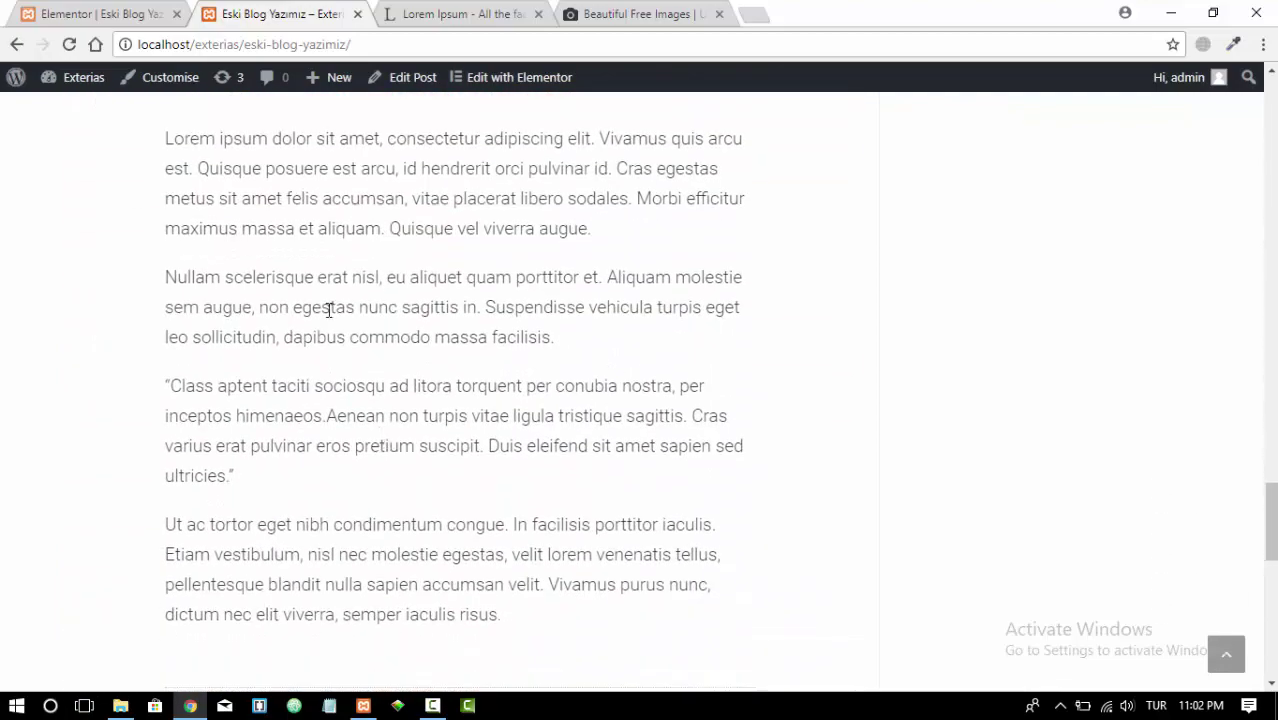
Compare the template content in the Elementor editor with the full live post, from its footer up to the featured image
click(112, 8)
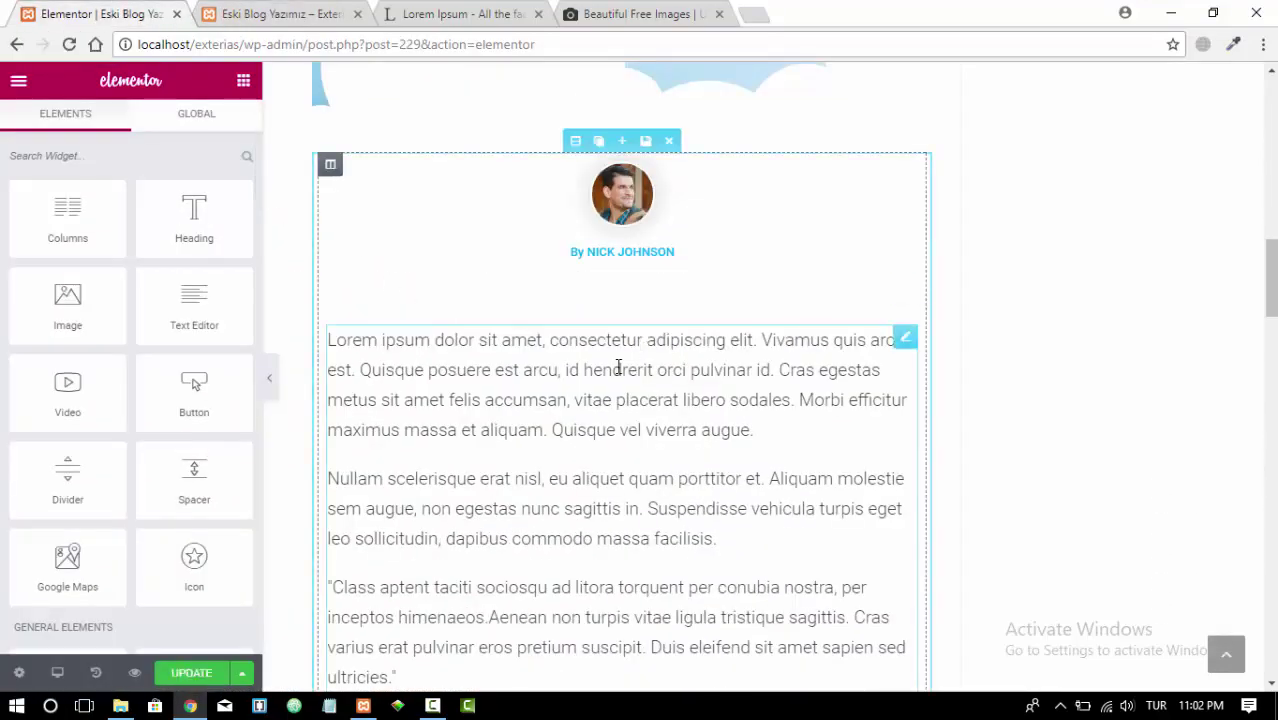
scroll(686, 344, down, 8)
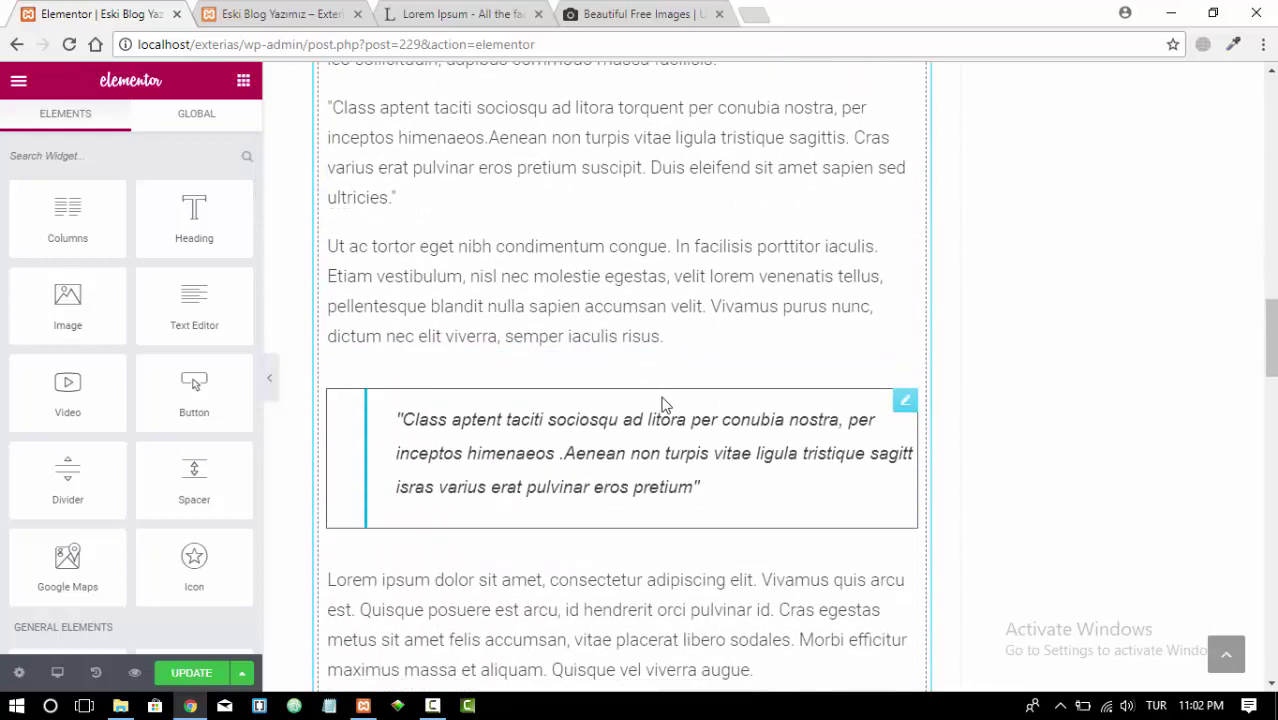
scroll(662, 403, up, 3)
scroll(662, 403, up, 15)
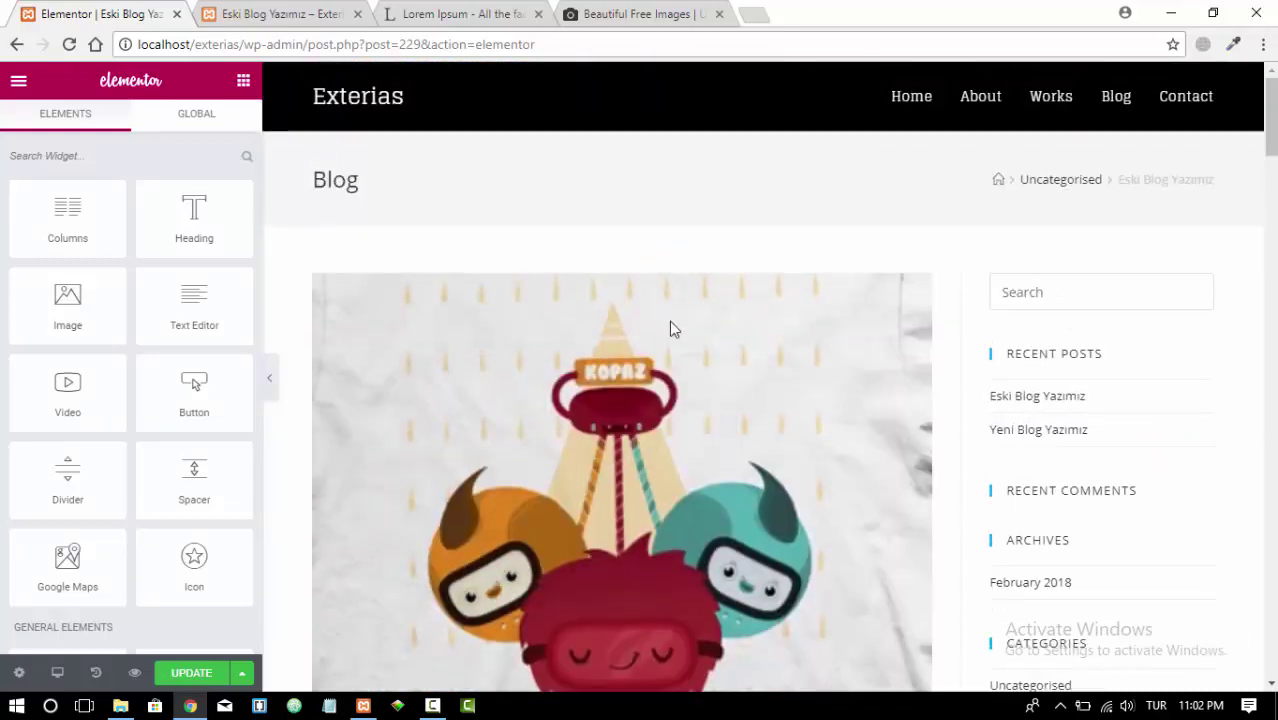
click(284, 10)
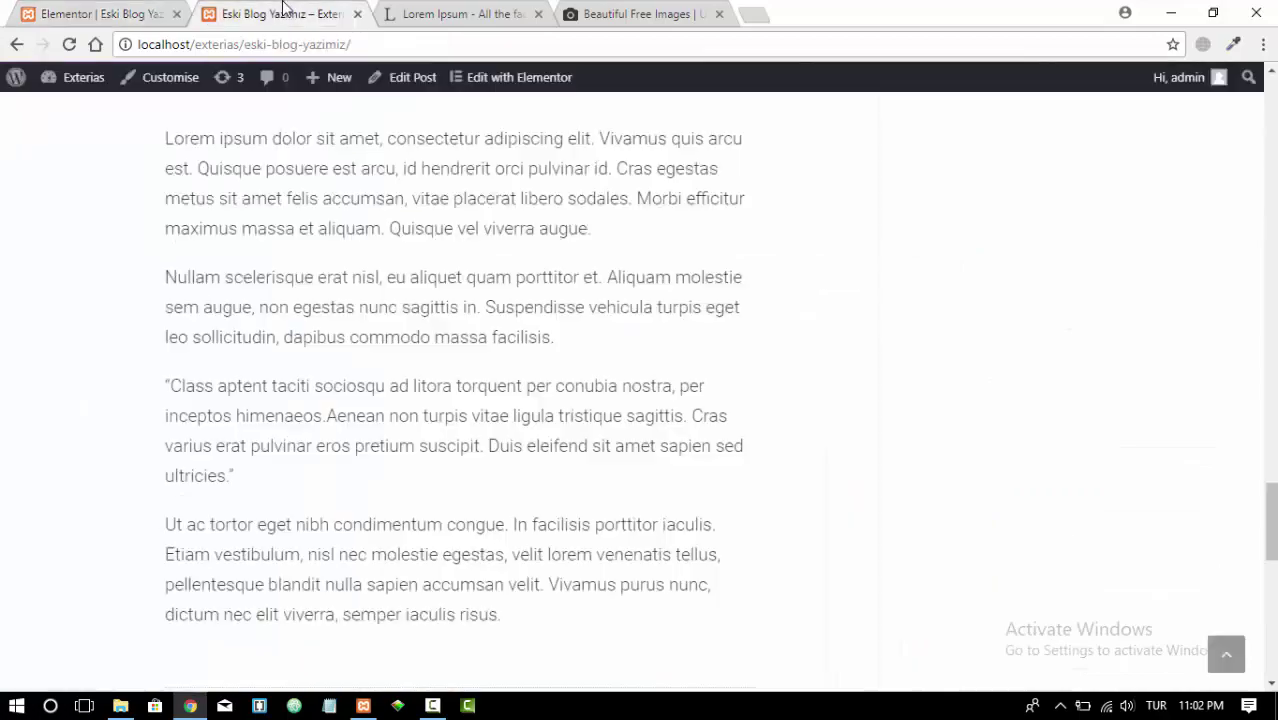
scroll(428, 372, down, 9)
scroll(428, 374, up, 5)
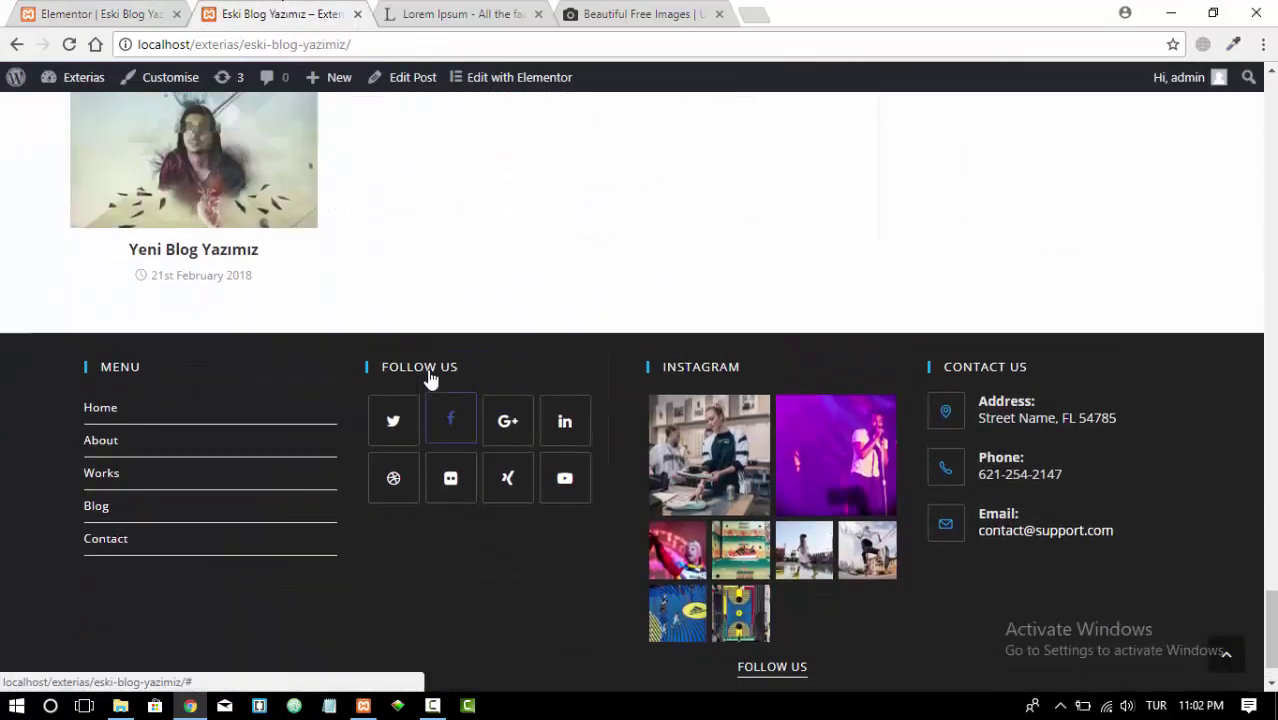
scroll(502, 382, up, 10)
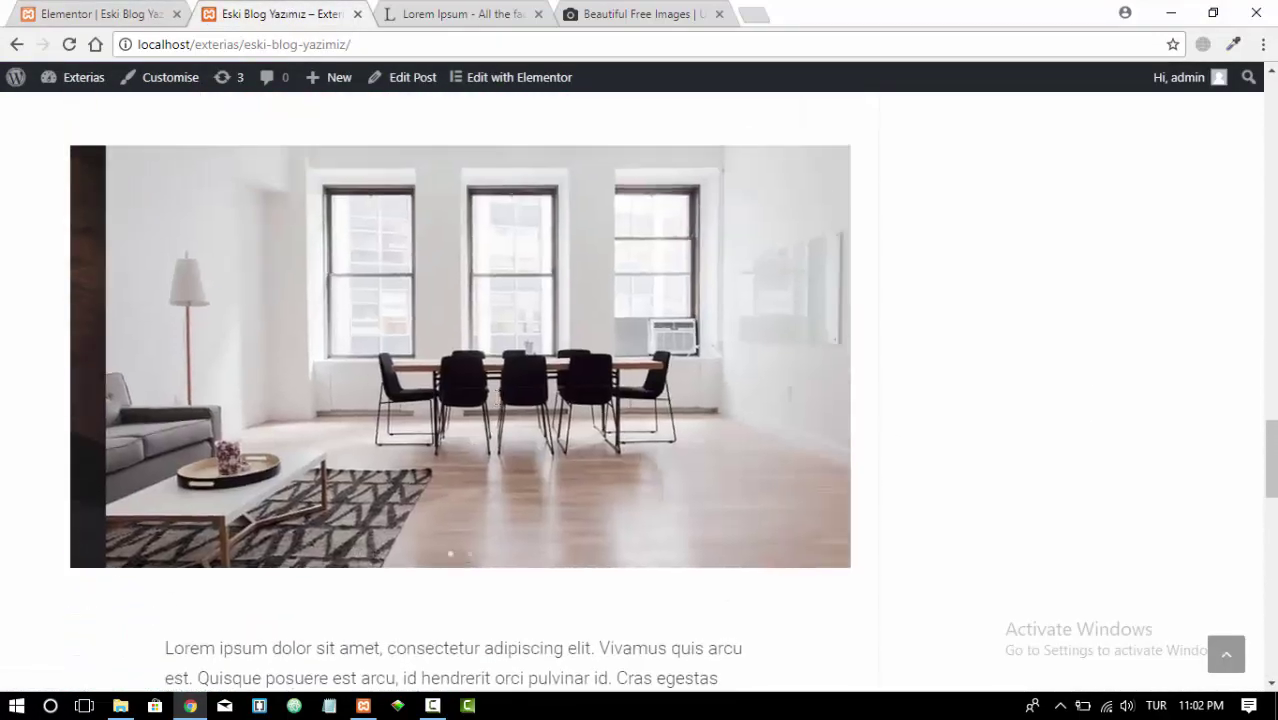
scroll(507, 385, up, 10)
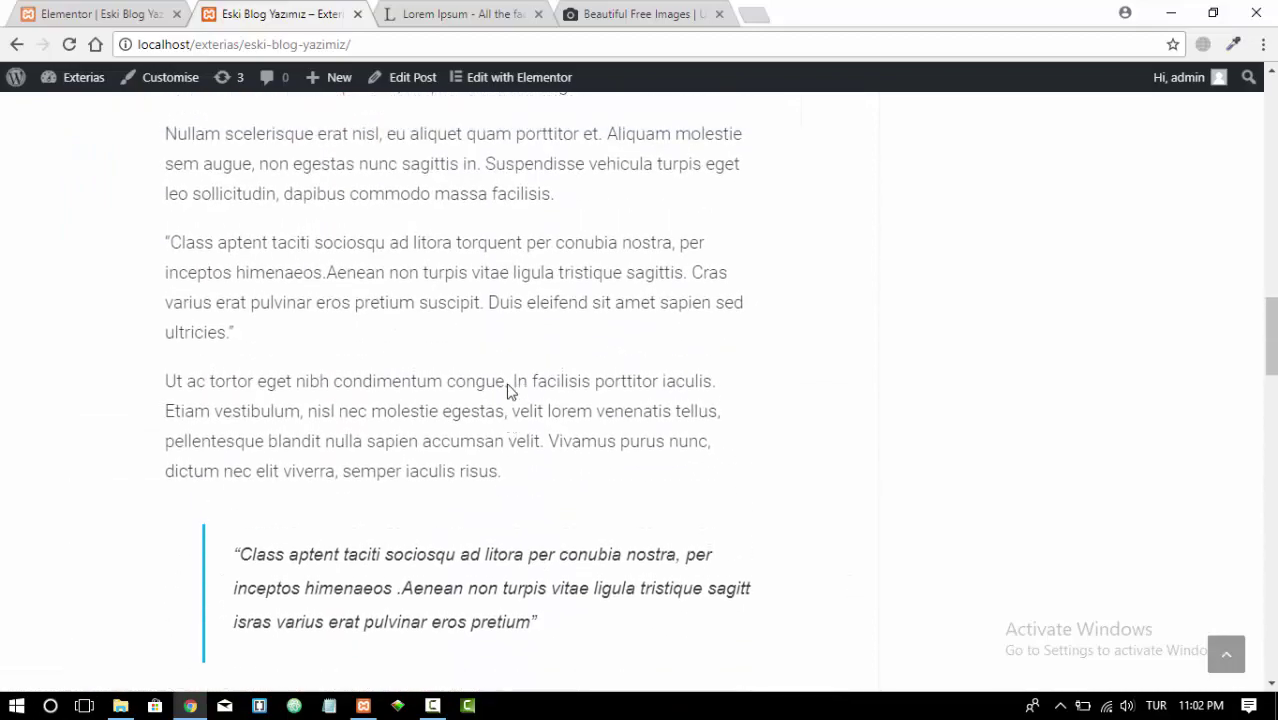
scroll(507, 391, up, 10)
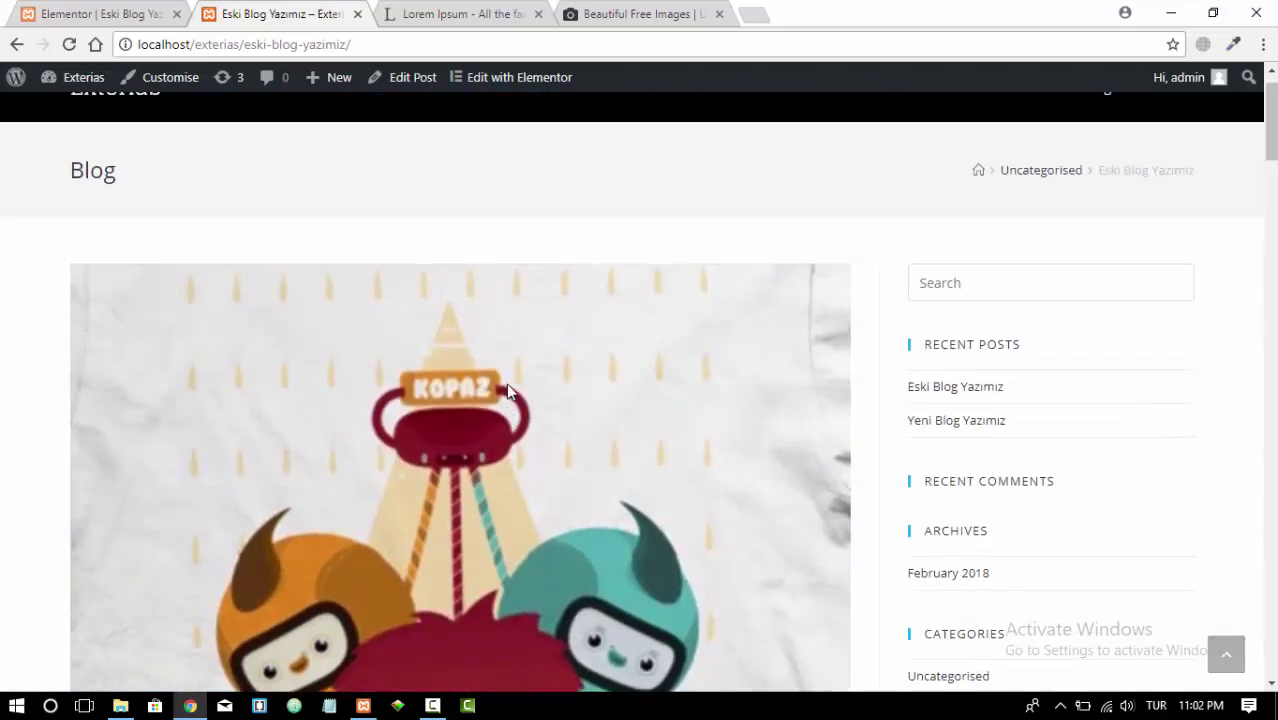
Delete all inserted template sections from Eski Blog Yazımız in the Elementor editor, from the cloud header to the last text section
click(142, 15)
scroll(836, 485, down, 5)
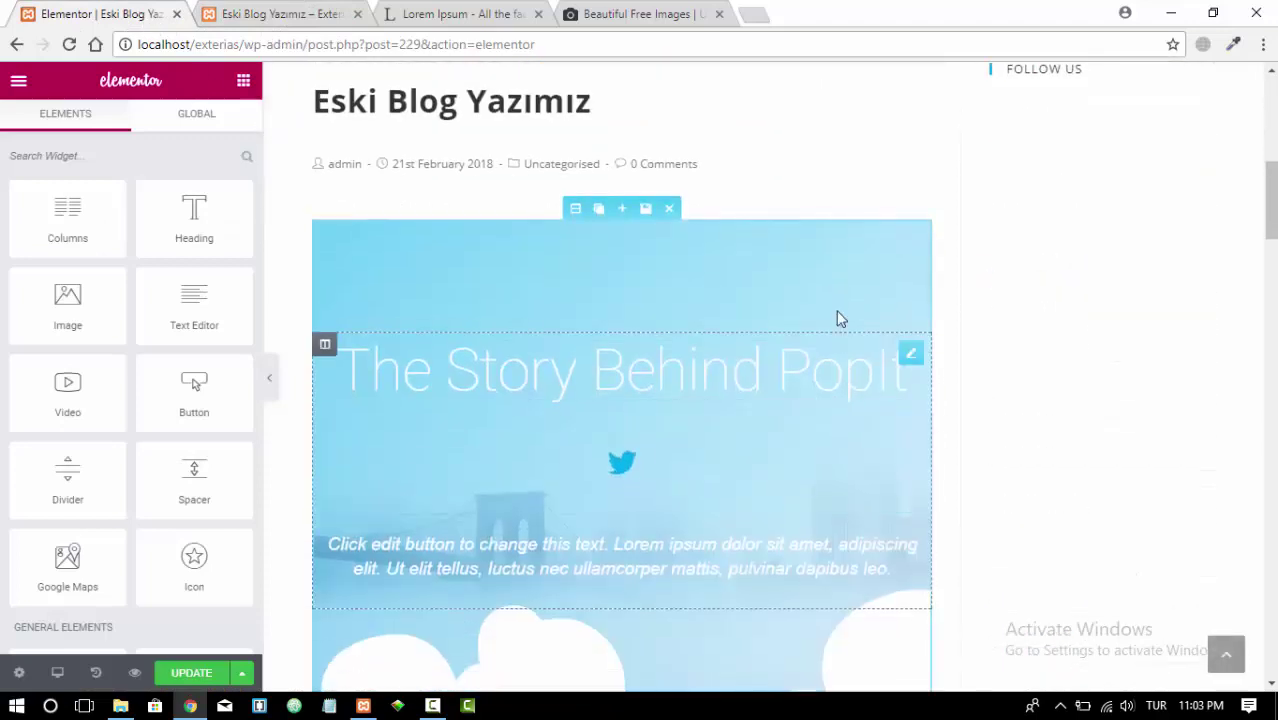
click(669, 209)
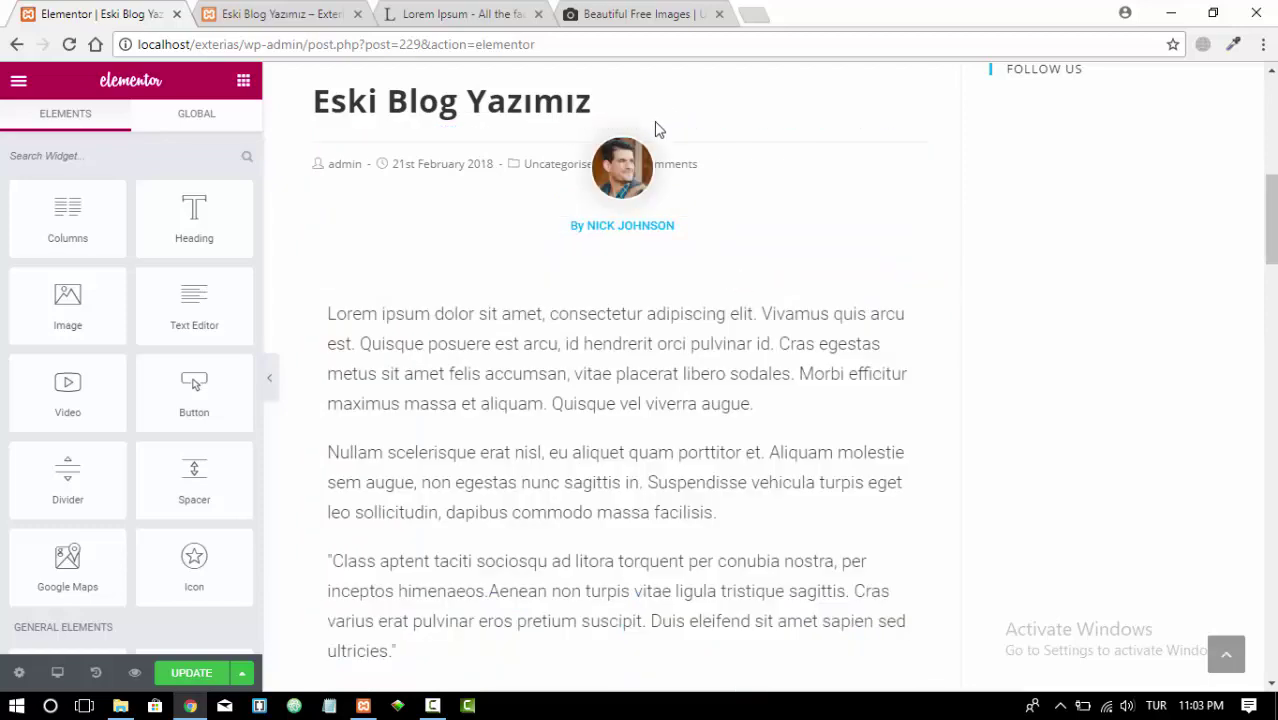
click(669, 116)
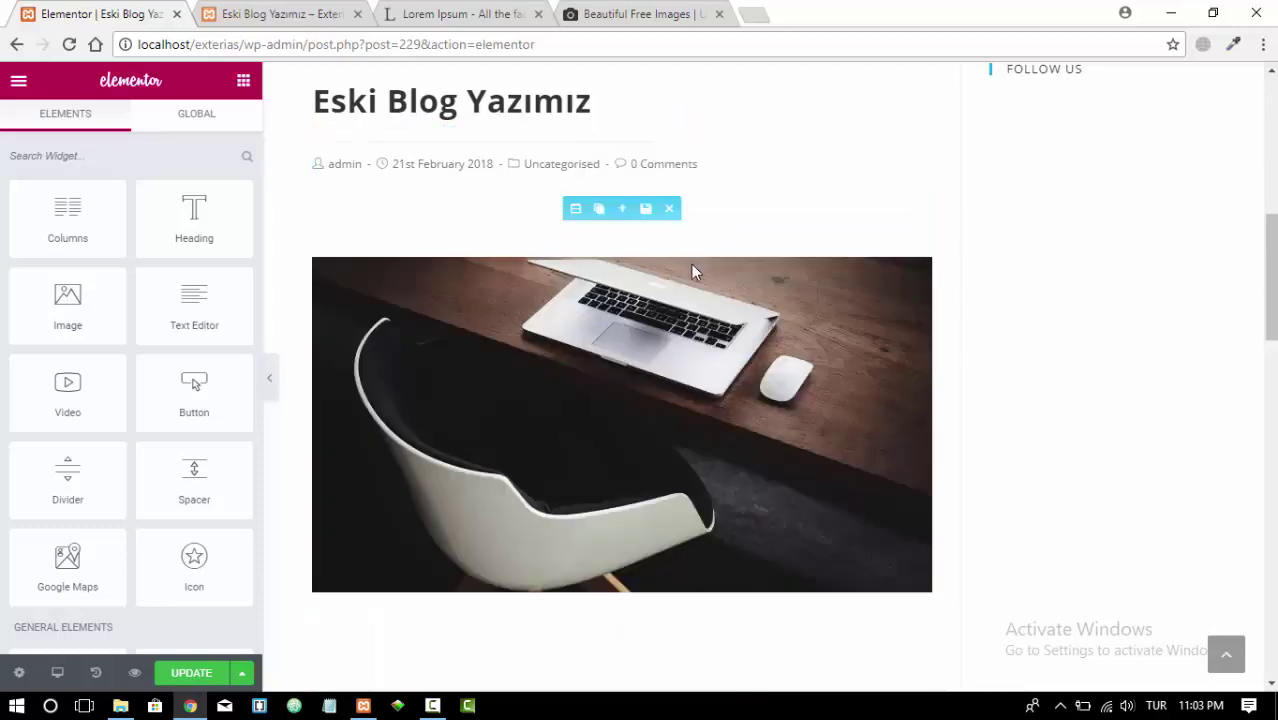
click(671, 210)
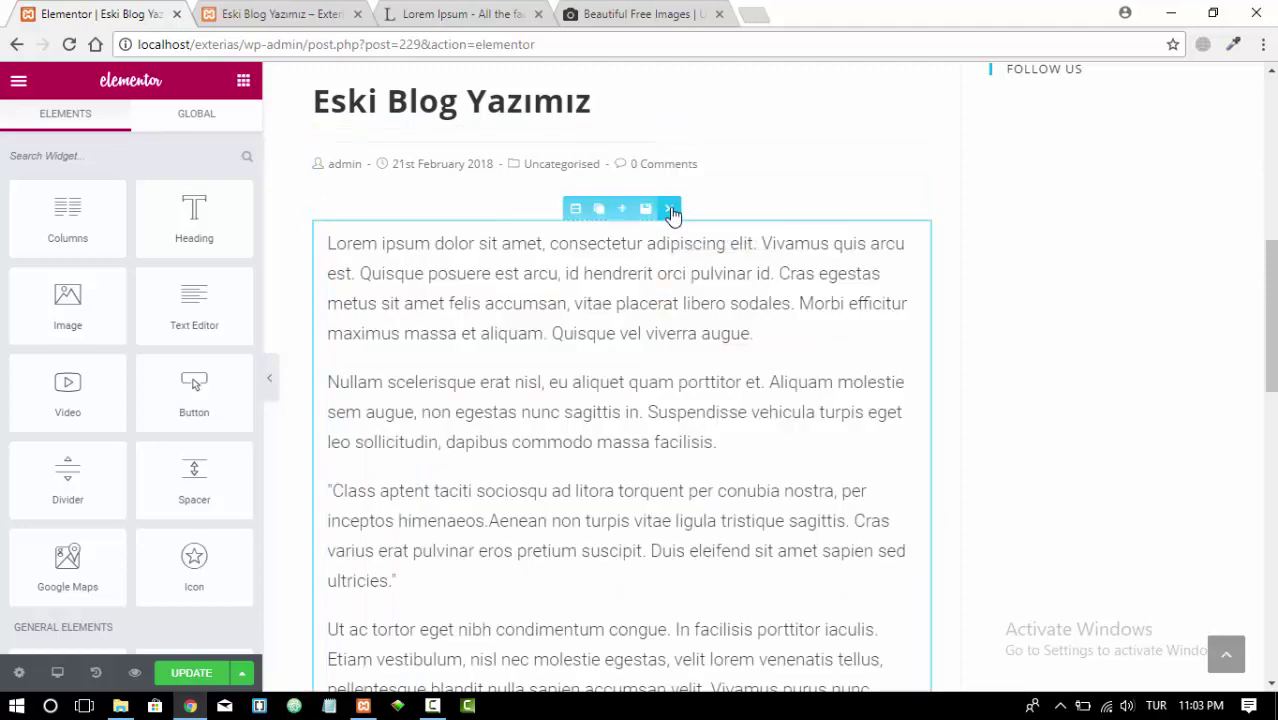
click(671, 210)
click(671, 210)
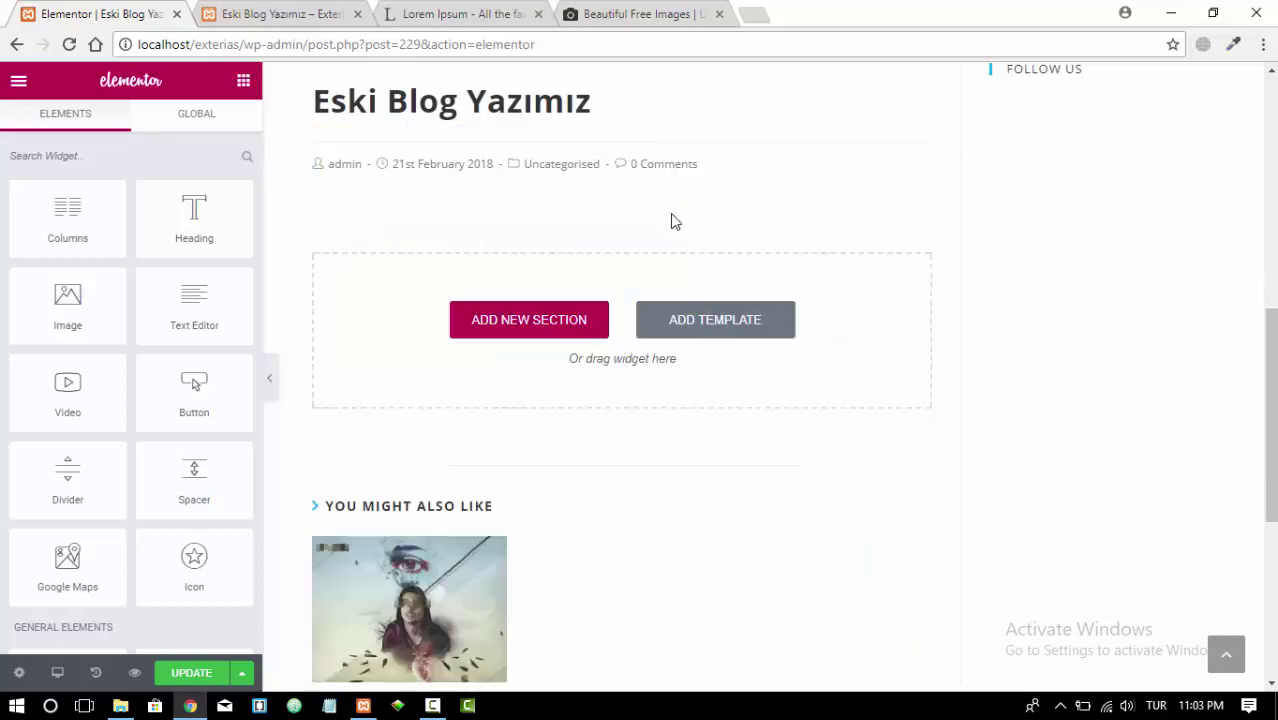
scroll(638, 305, up, 5)
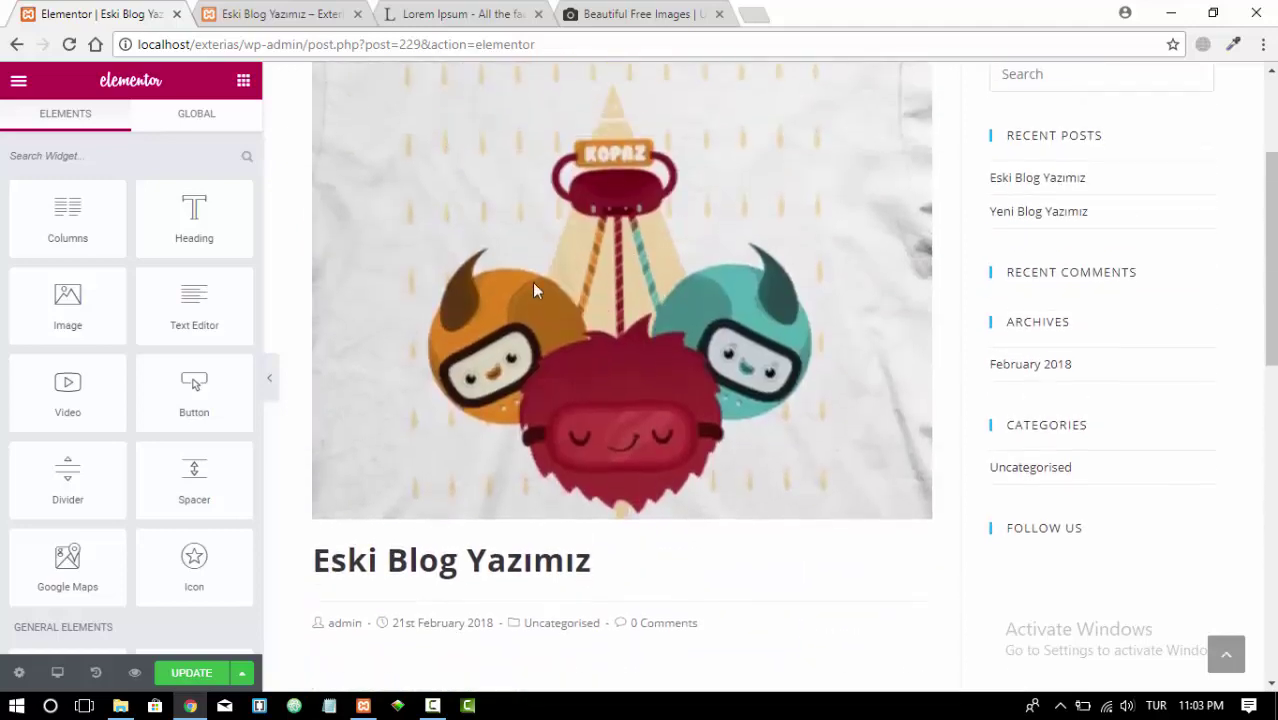
scroll(581, 263, up, 3)
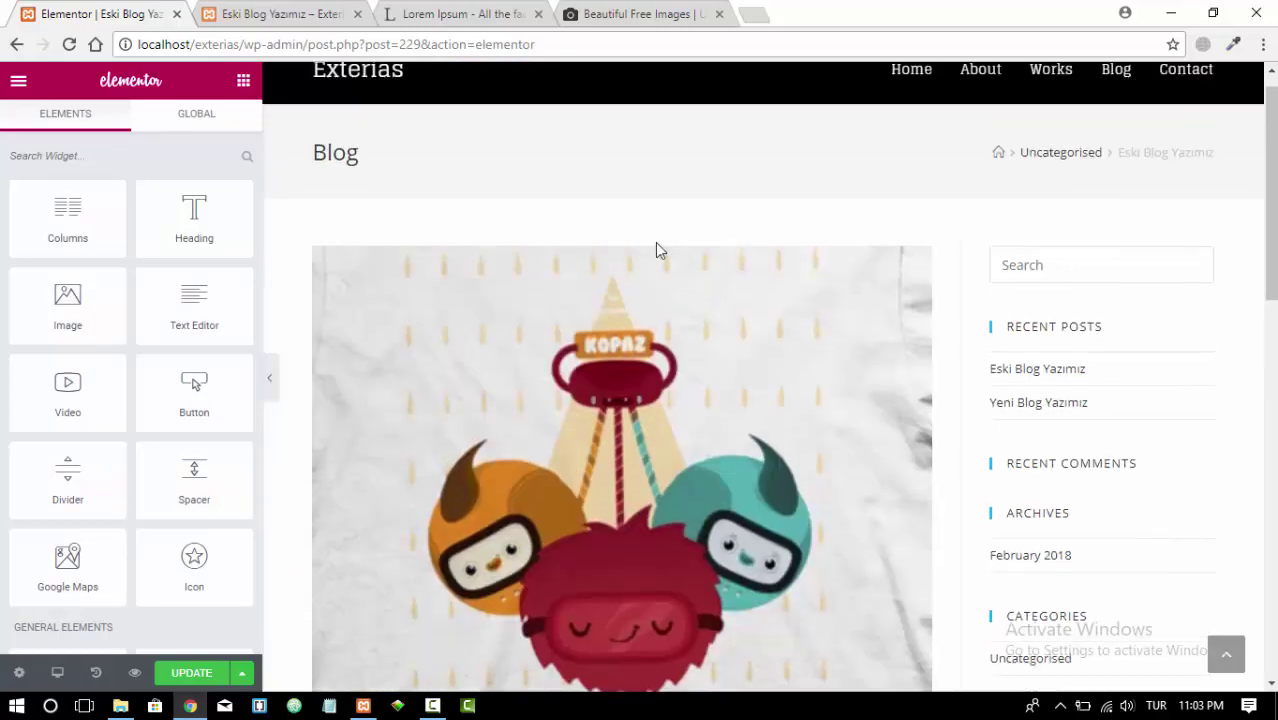
Update the emptied post and reload its live page to check the area below the title
click(192, 673)
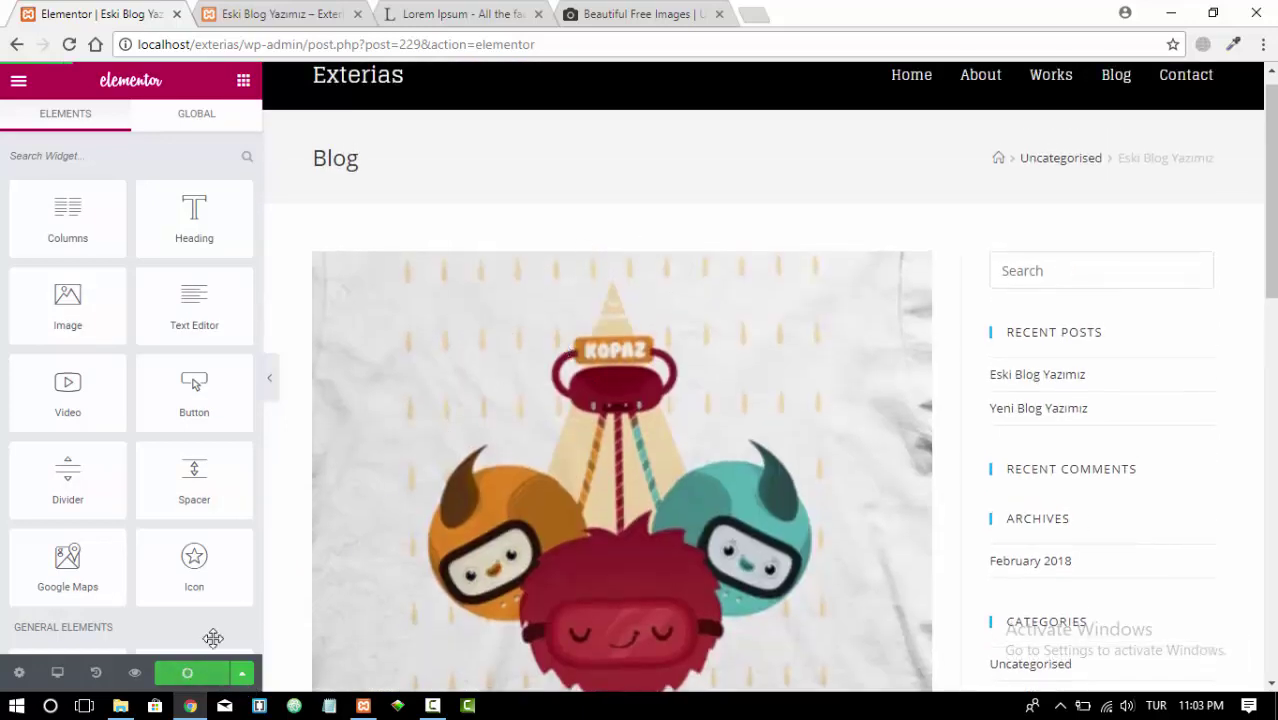
click(305, 10)
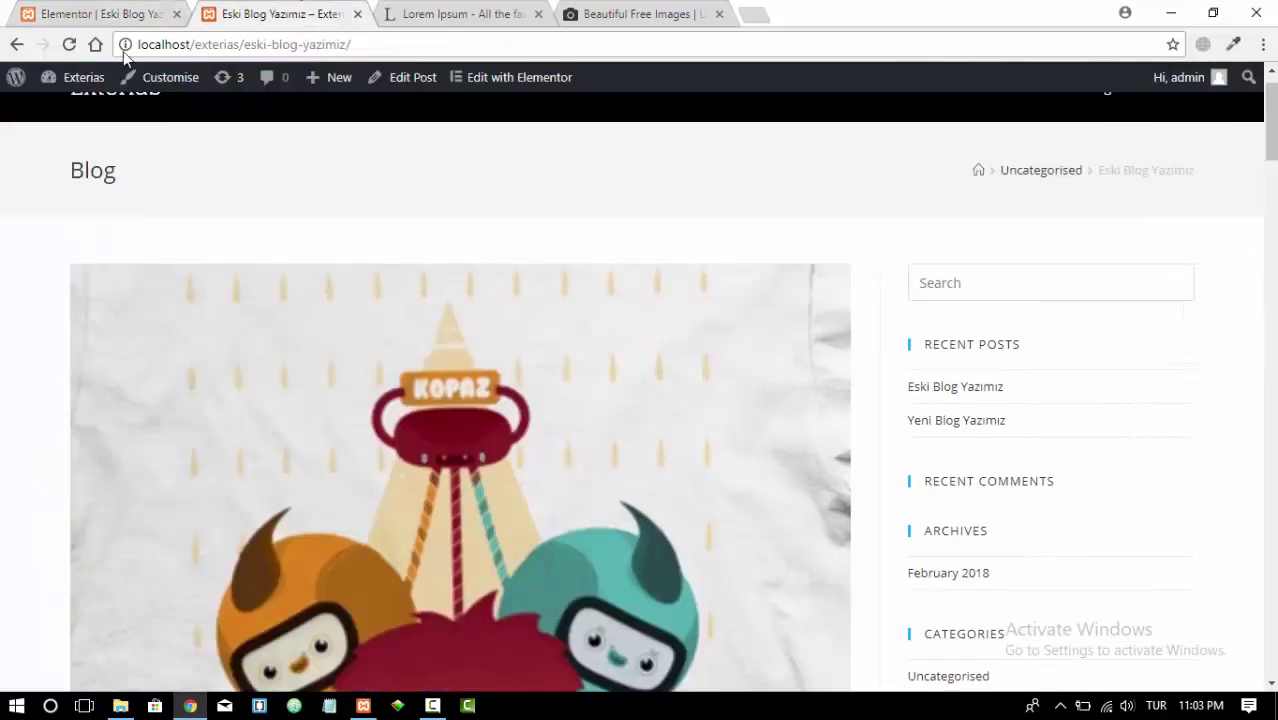
click(69, 45)
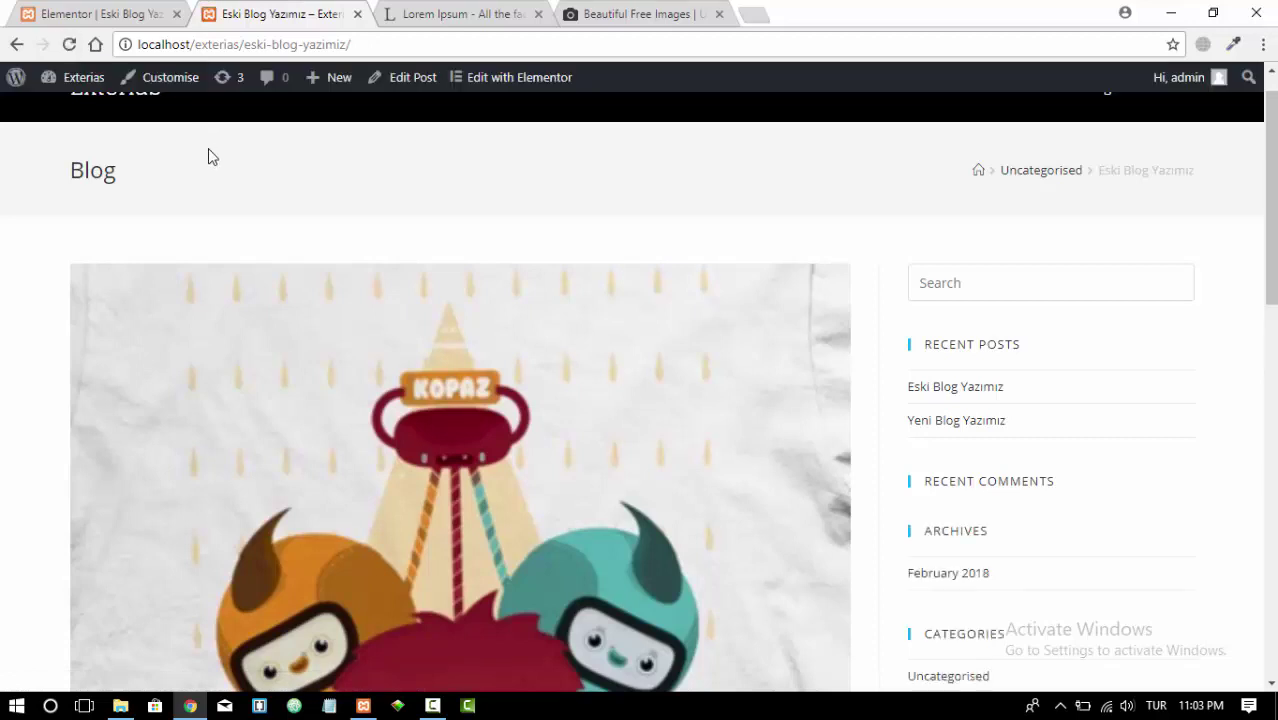
scroll(210, 160, down, 4)
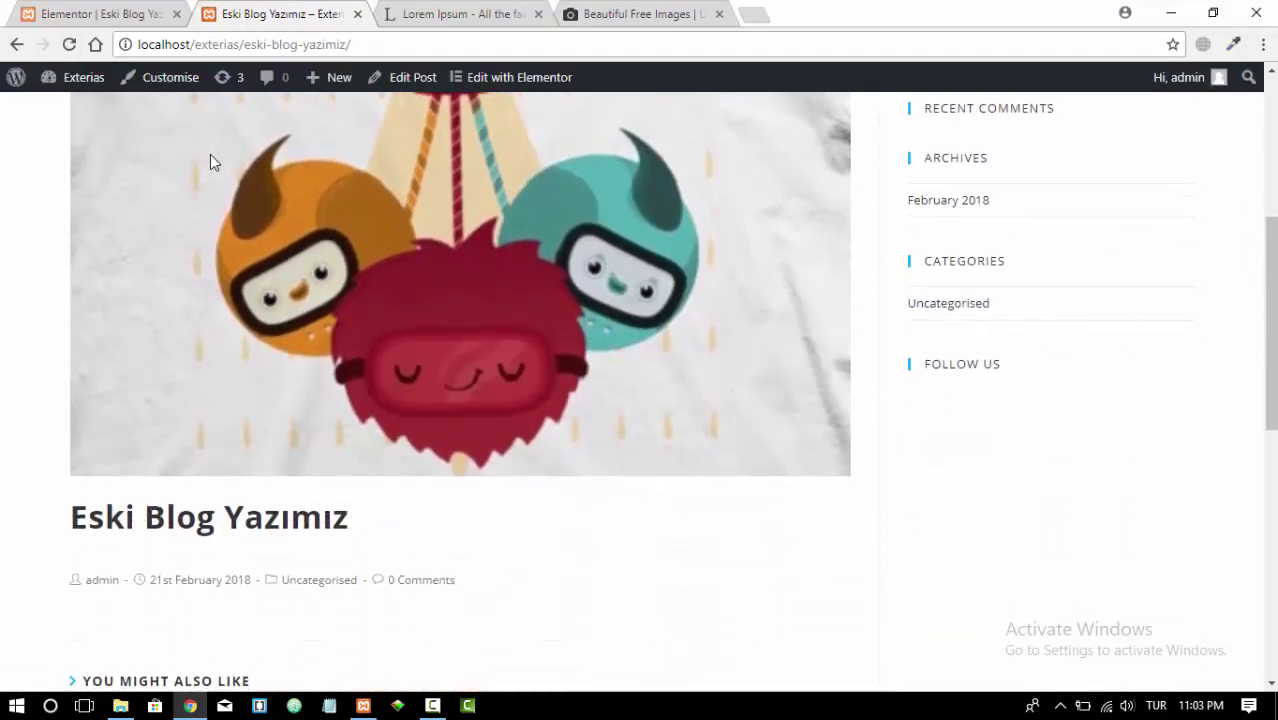
scroll(210, 160, up, 4)
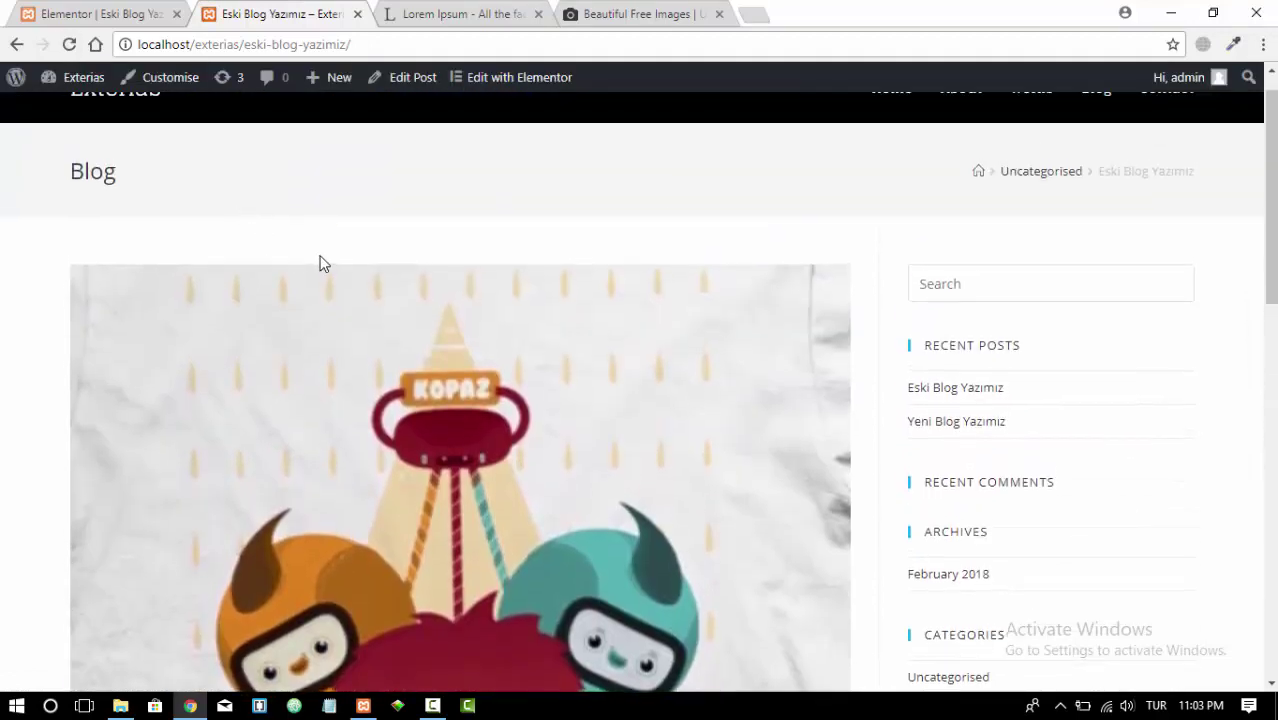
scroll(330, 290, up, 1)
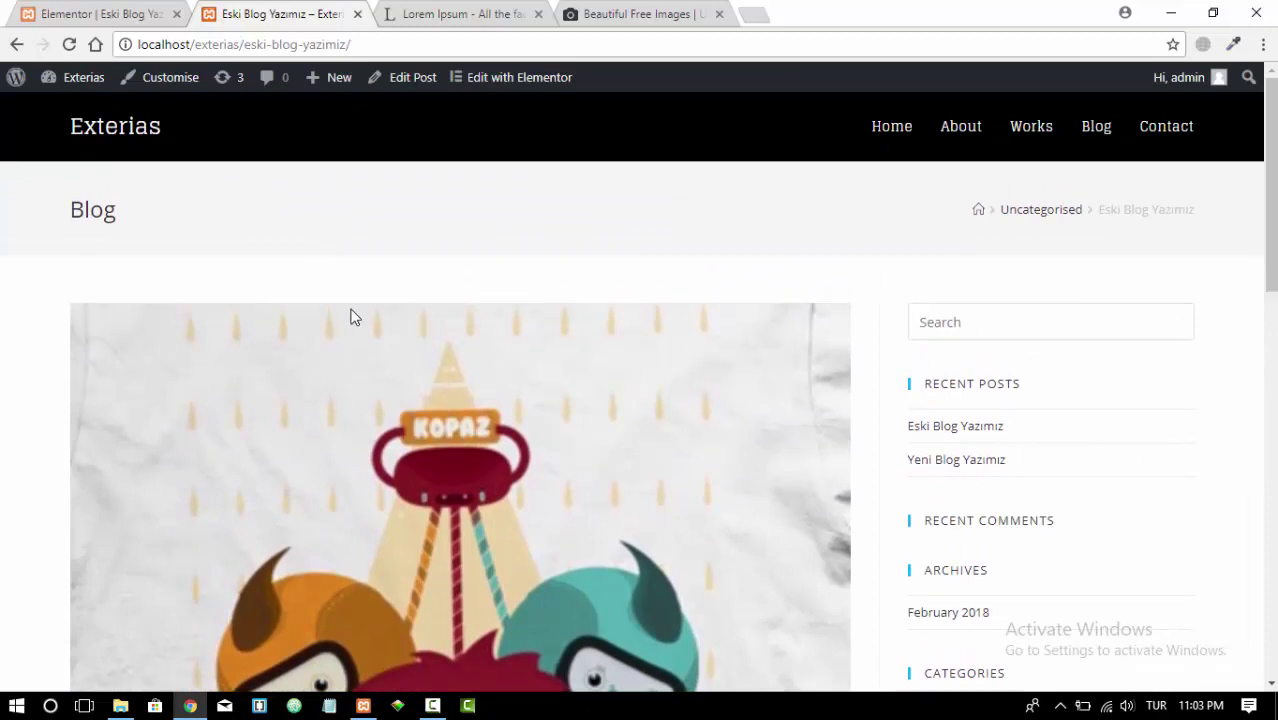
View the post cards on the live Blog page, then open Eski Blog Yazımız from its card and look through it
click(1100, 130)
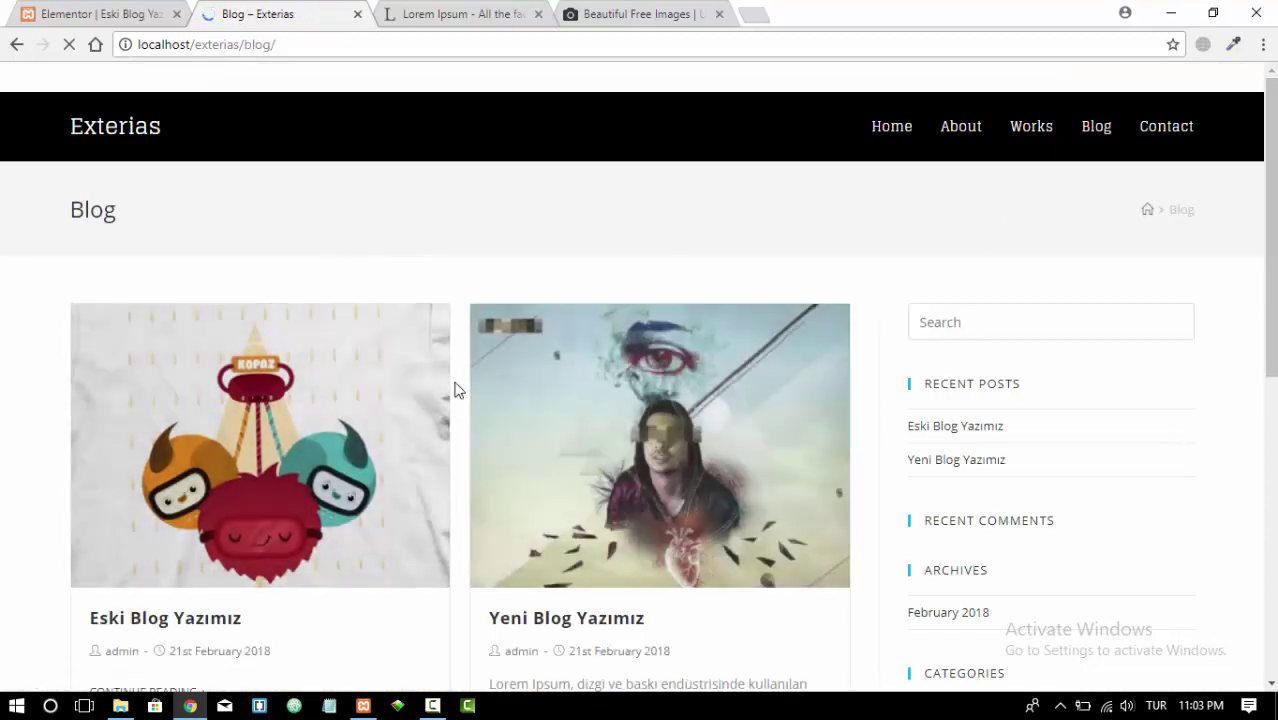
scroll(456, 388, down, 2)
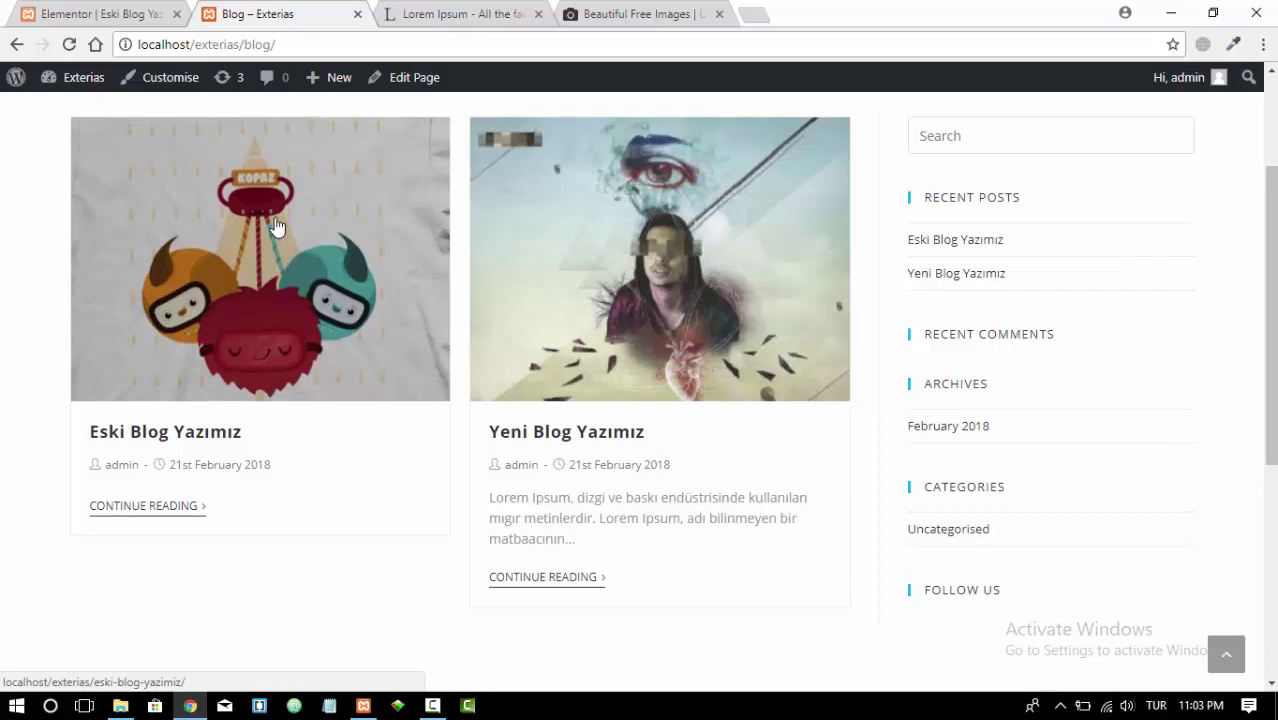
scroll(290, 300, up, 1)
click(283, 305)
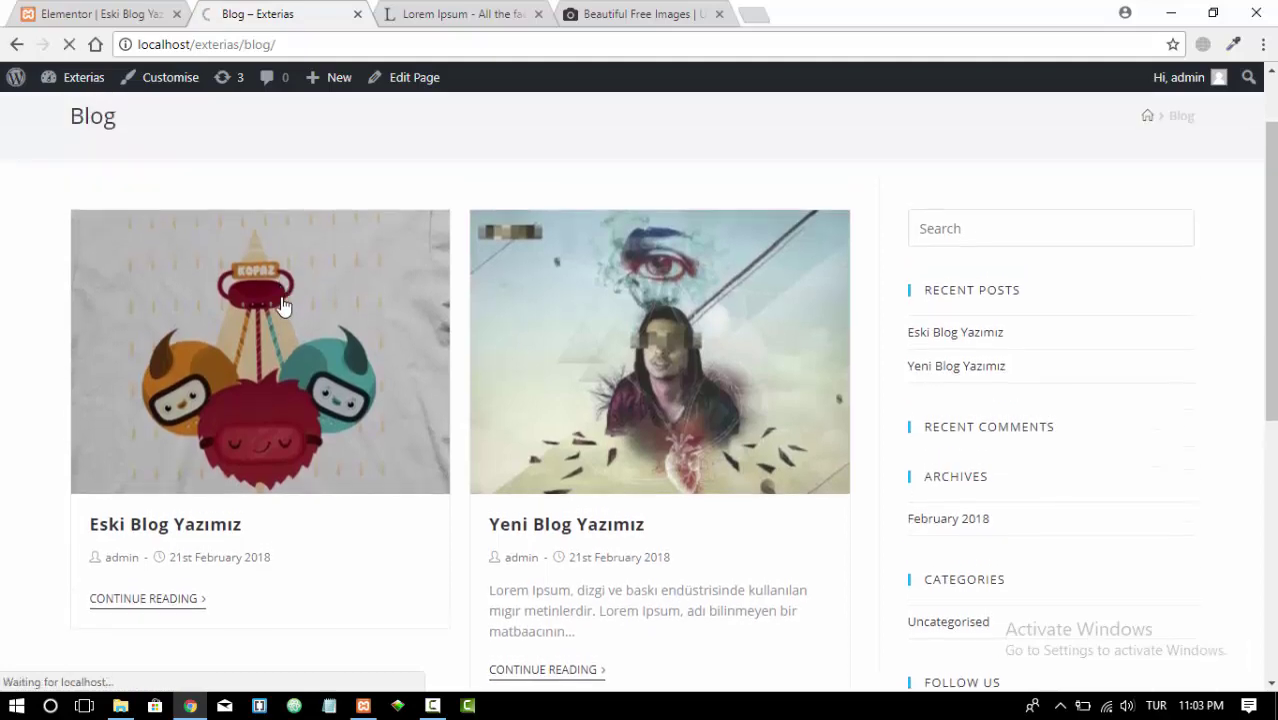
scroll(409, 368, down, 1)
scroll(440, 365, down, 5)
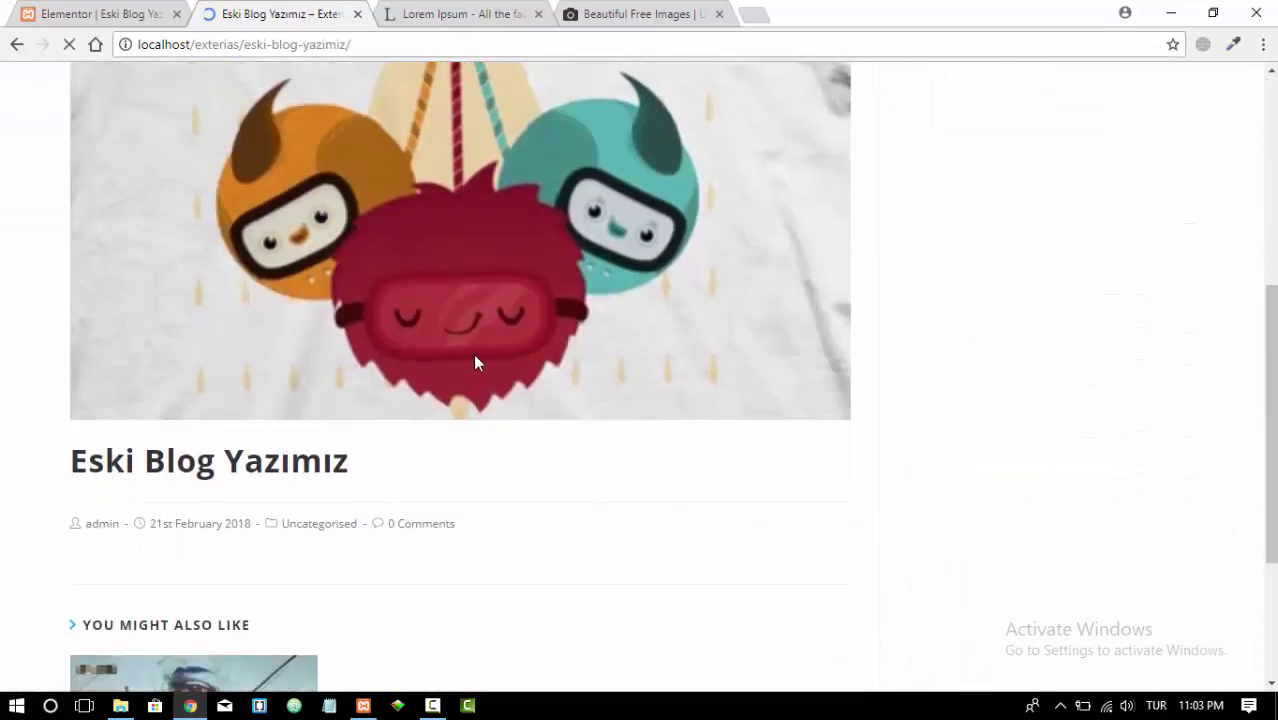
scroll(507, 398, up, 5)
scroll(490, 380, up, 1)
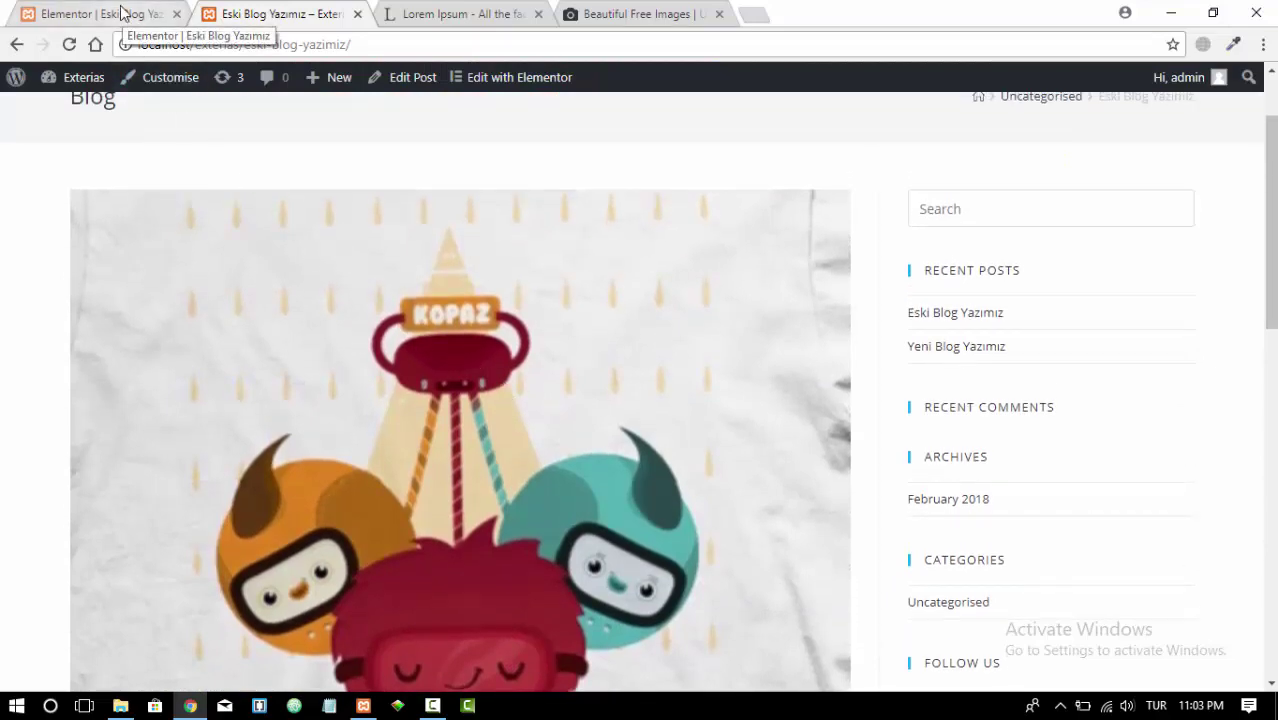
scroll(533, 330, up, 2)
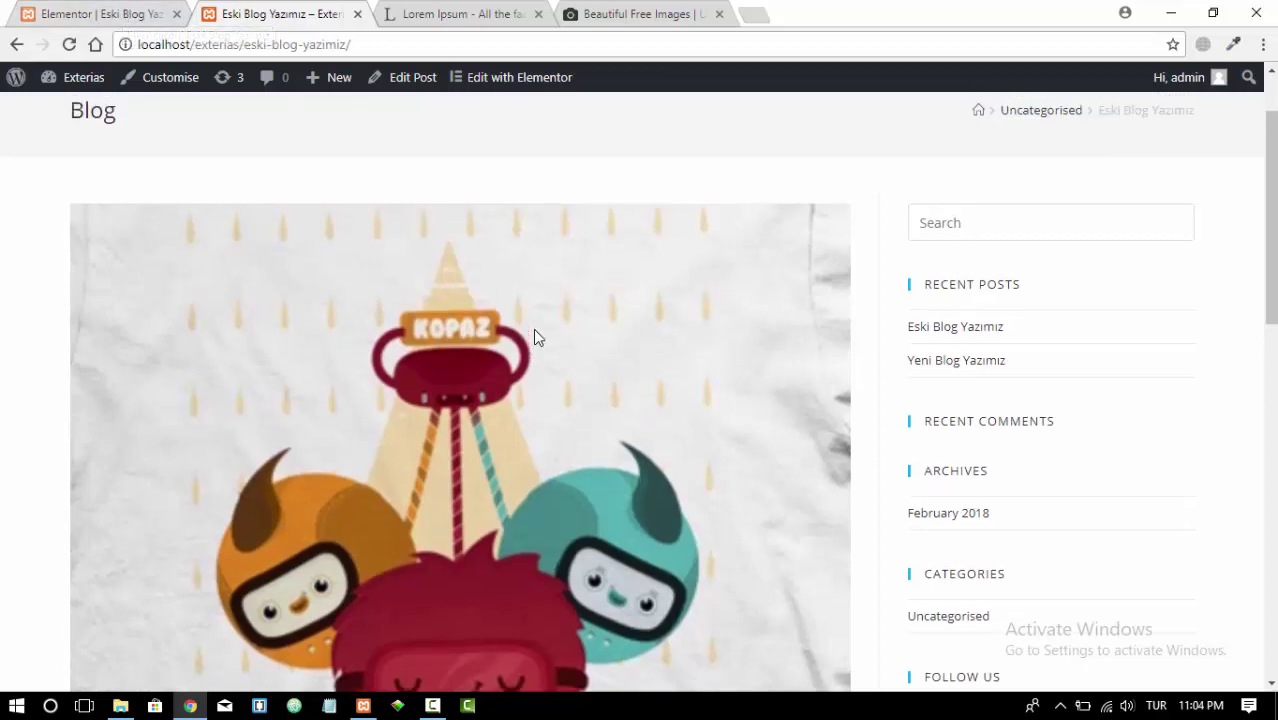
Open the live Home page and look over its Exterias hero section
click(894, 130)
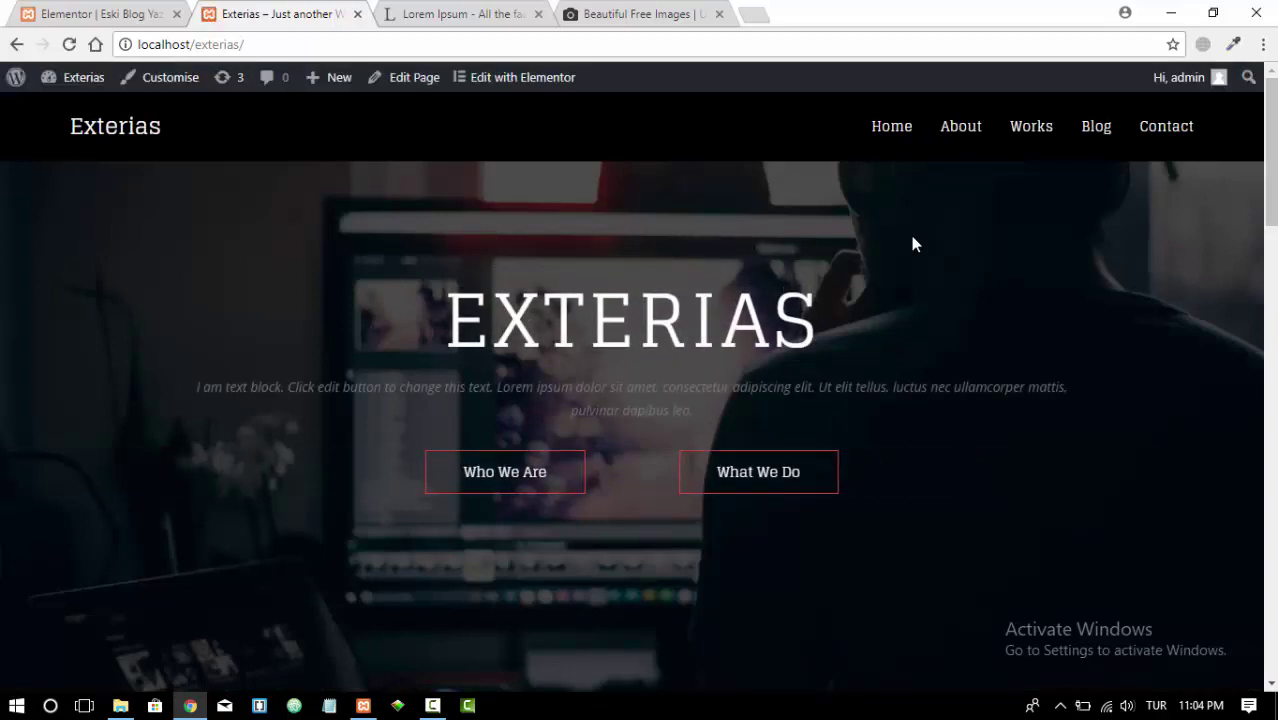
scroll(337, 305, down, 5)
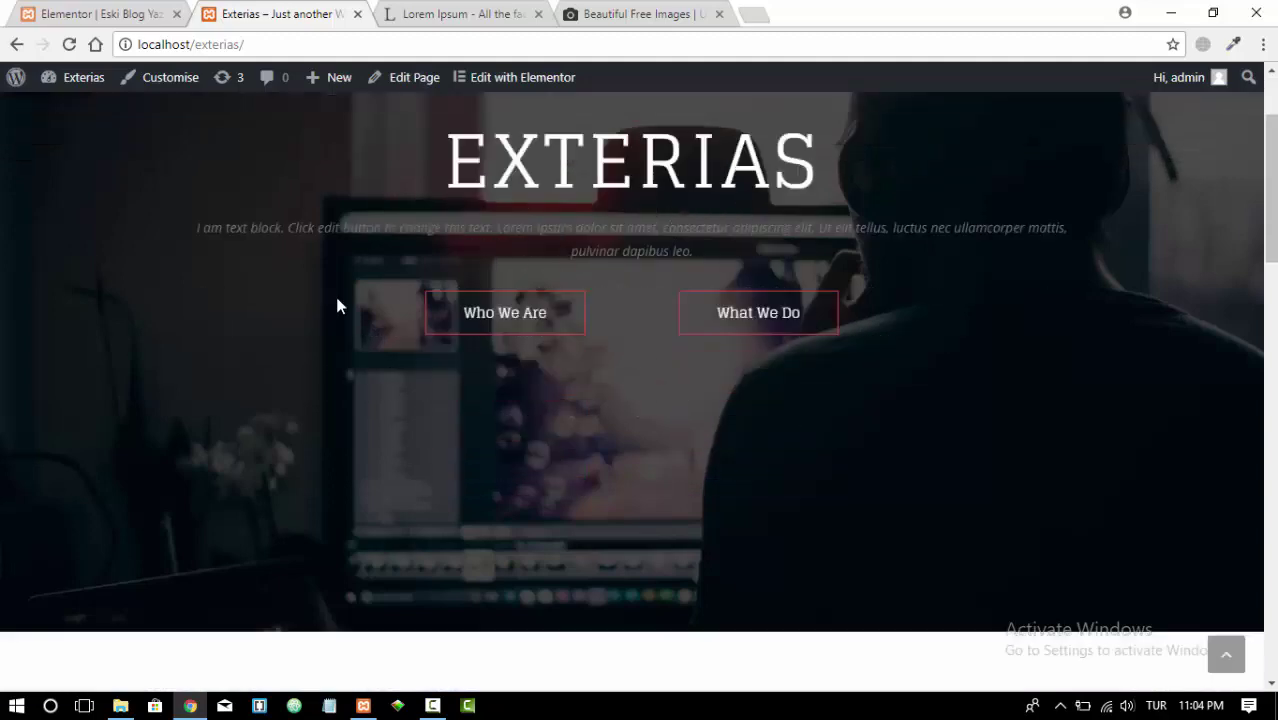
scroll(451, 357, up, 5)
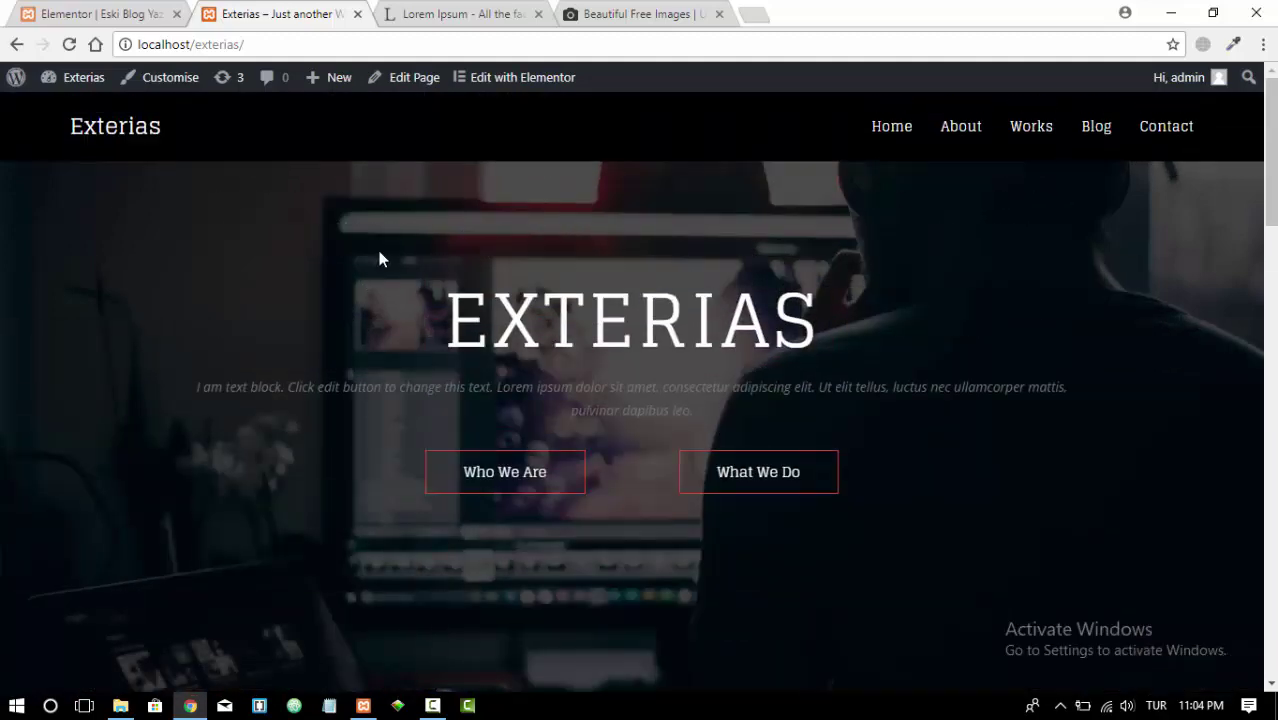
Shrink the browser window to a narrow, phone-like width and examine how the homepage sections adapt
click(1226, 20)
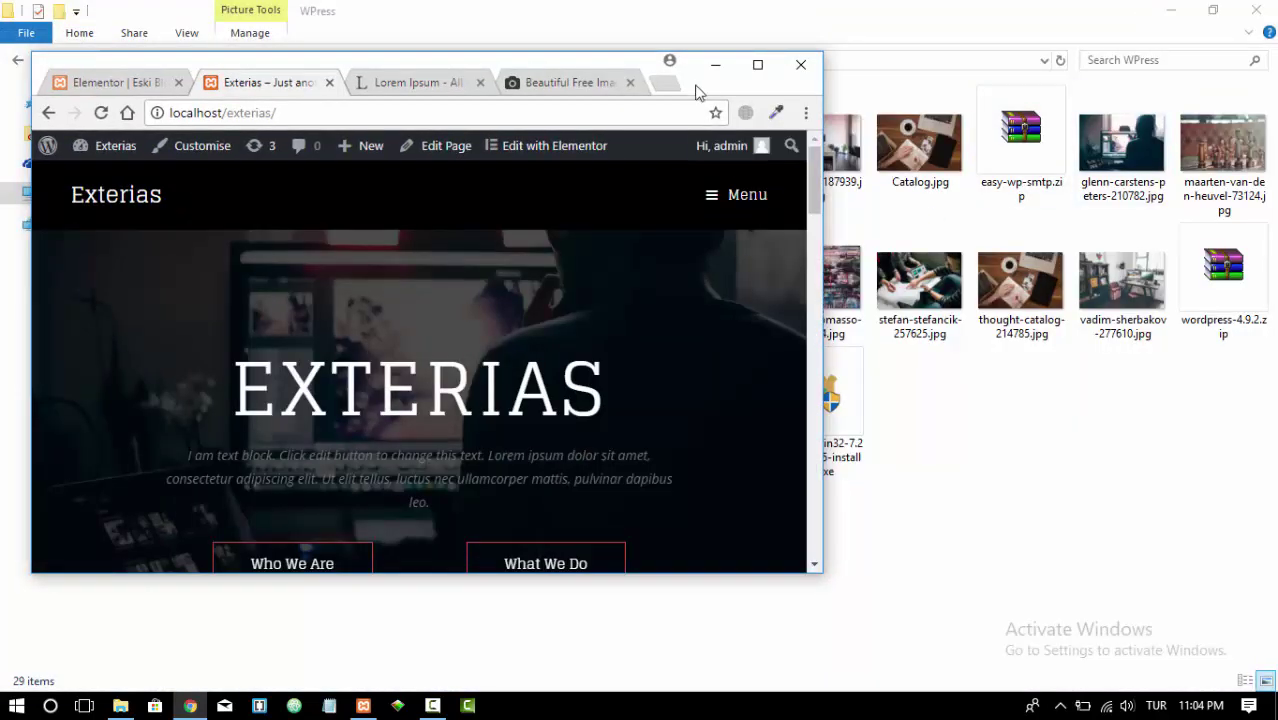
scroll(812, 260, down, 2)
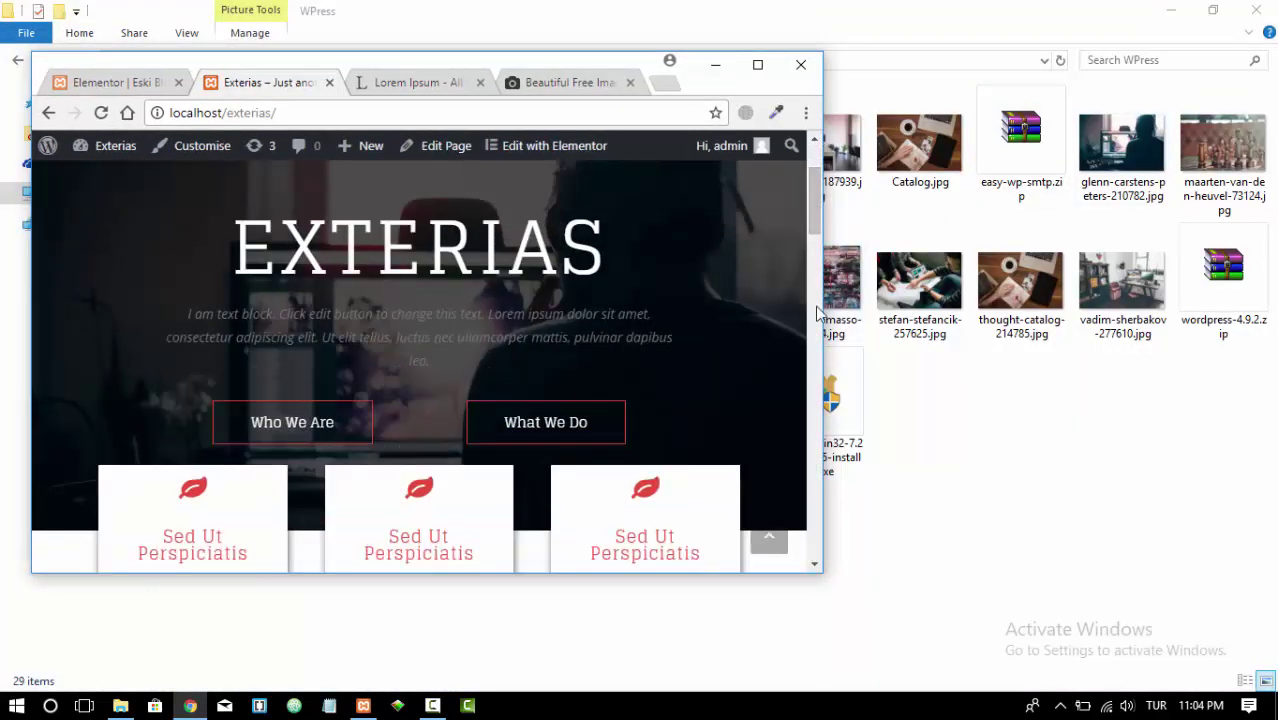
drag(818, 331, 624, 332)
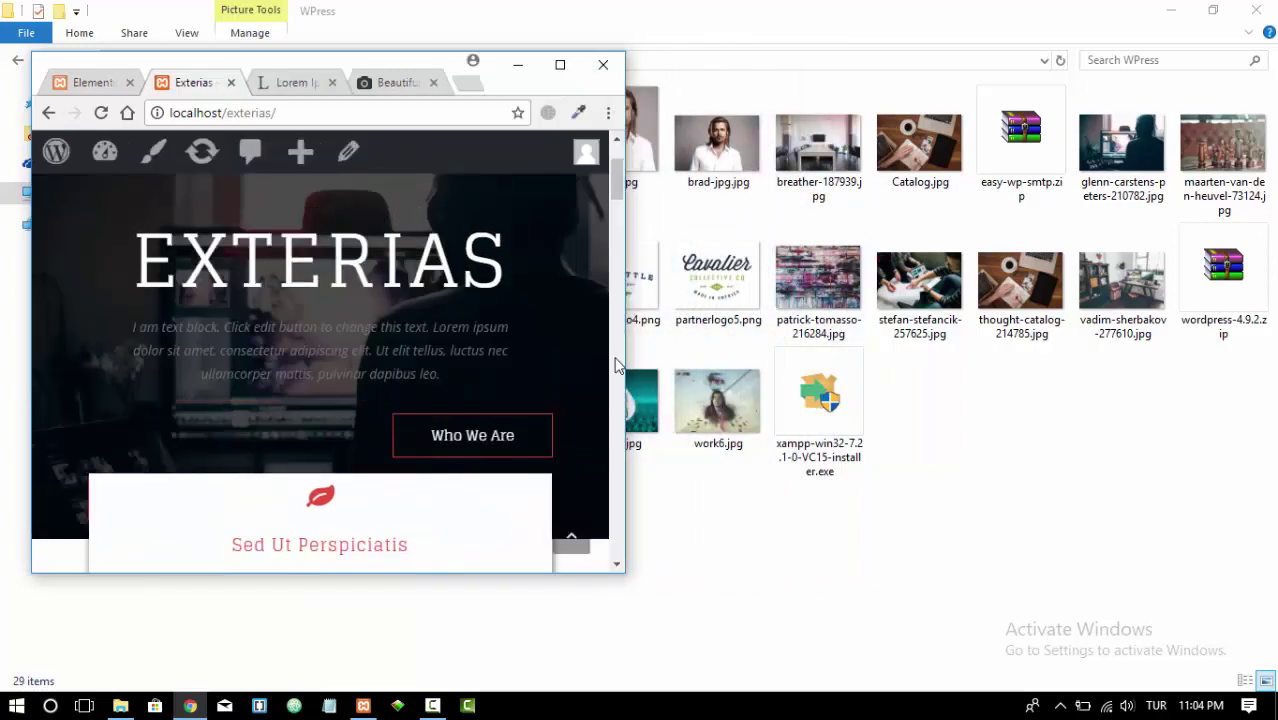
scroll(542, 345, down, 2)
scroll(542, 345, up, 2)
scroll(580, 382, down, 2)
scroll(577, 383, down, 6)
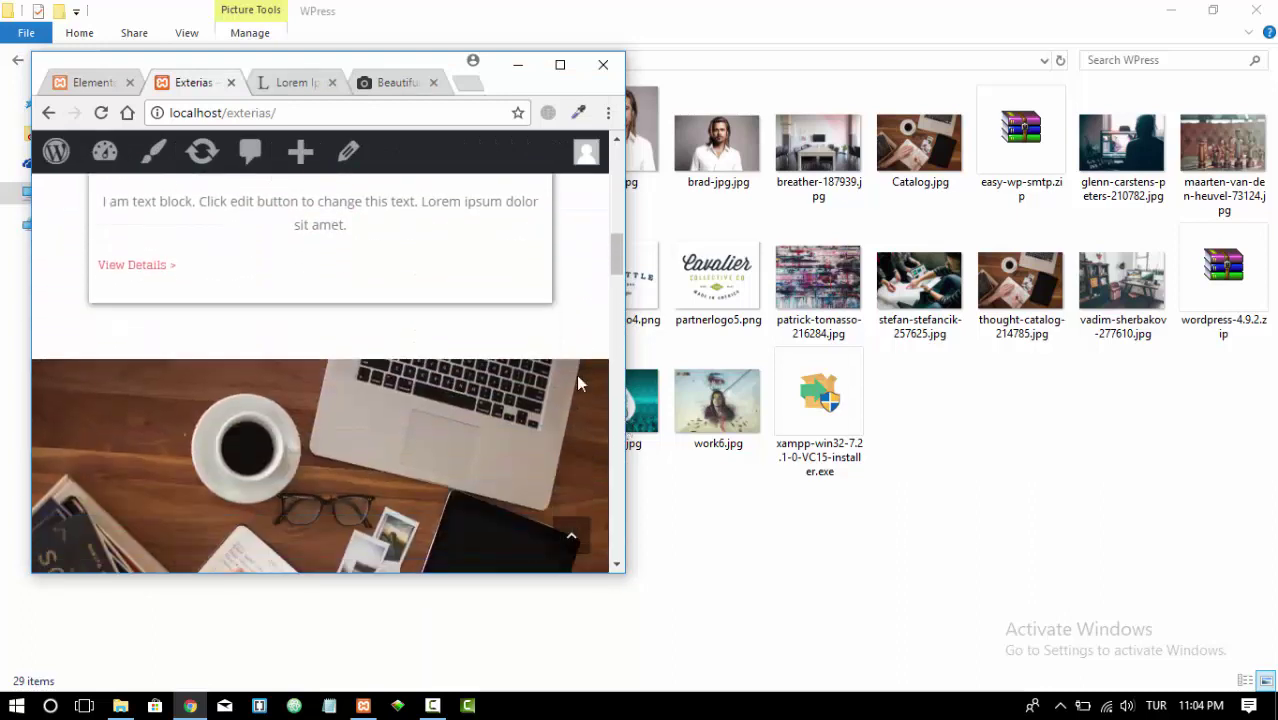
scroll(577, 383, down, 6)
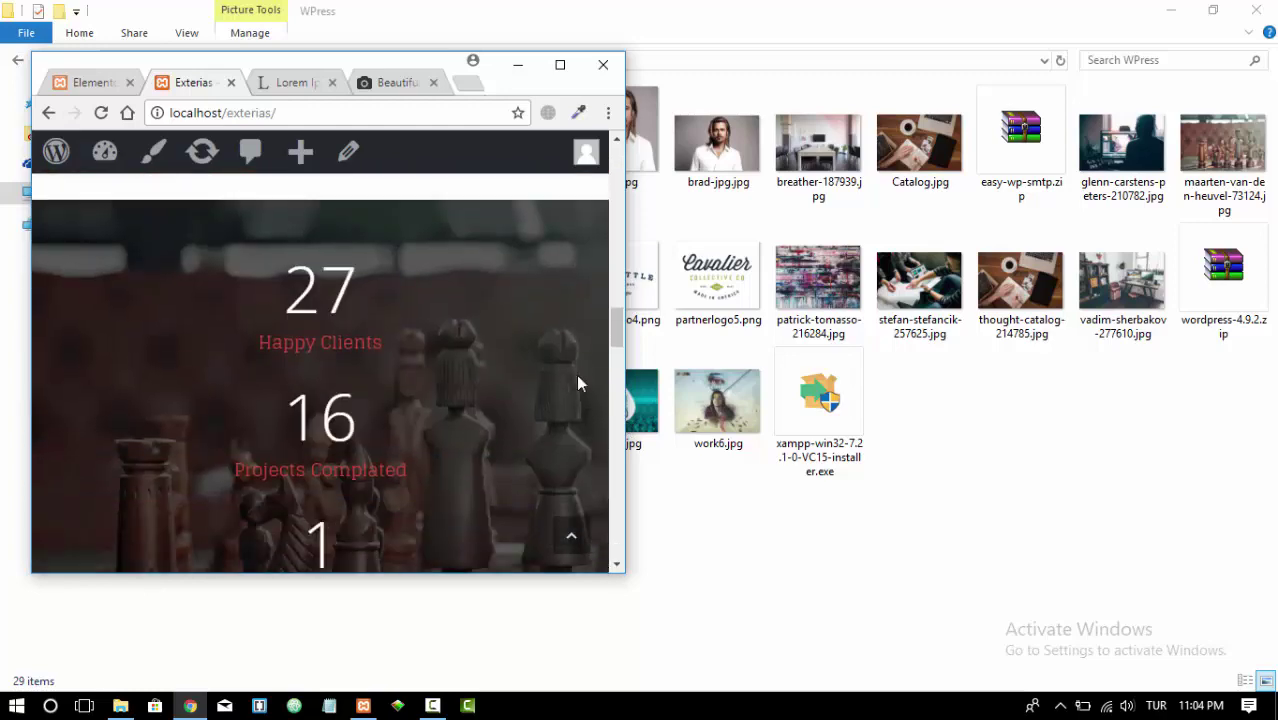